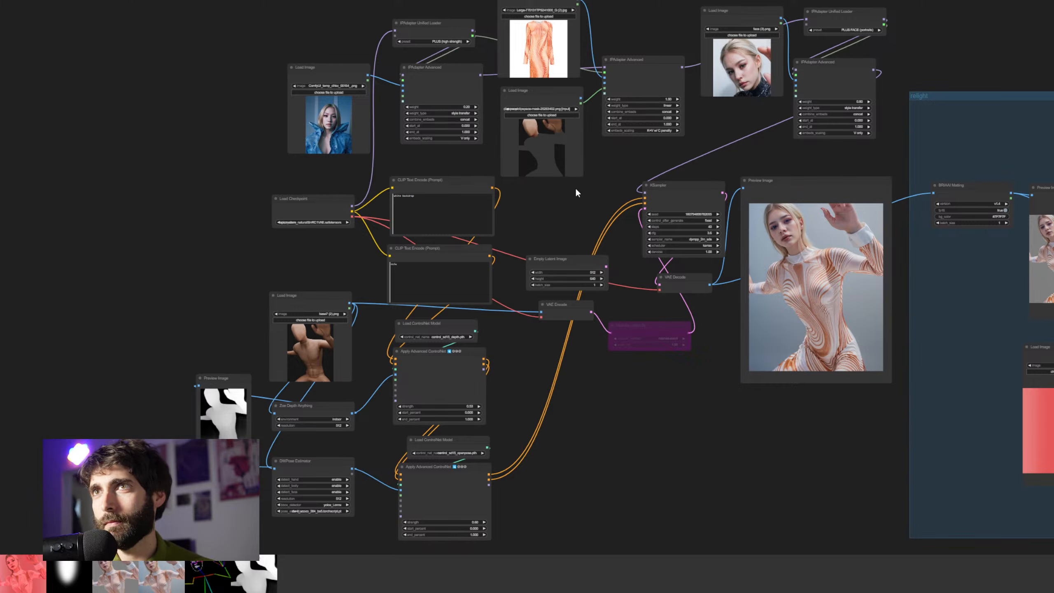
# Examine the overall node workflow, from the reference images, prompts and ControlNet nodes to the preview image and the relight group
pyautogui.scroll(3, 555, 227)
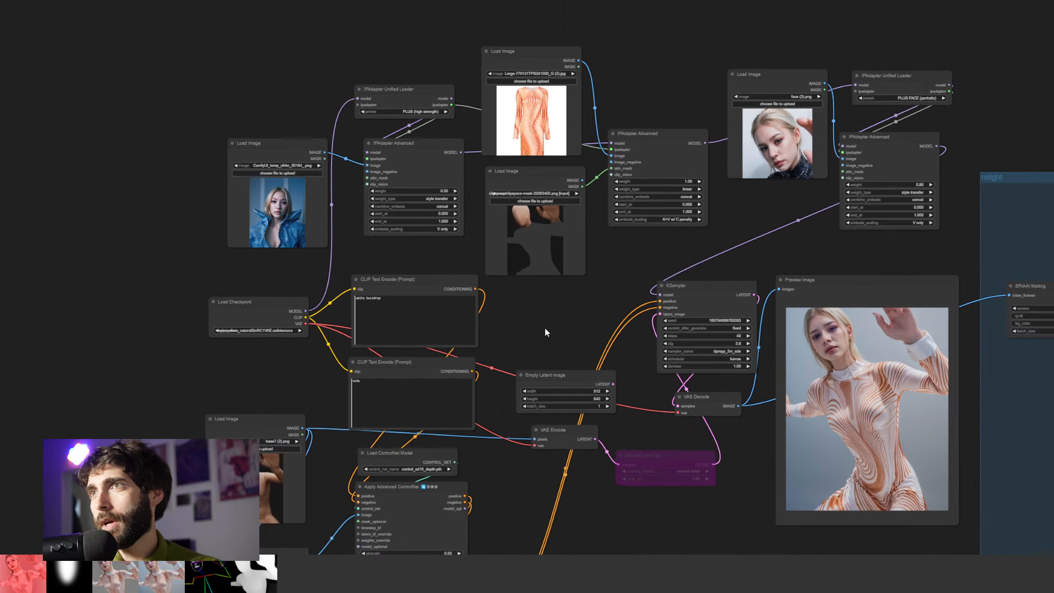
pyautogui.scroll(-6, 545, 329)
pyautogui.moveTo(649, 527); pyautogui.dragTo(464, 427)
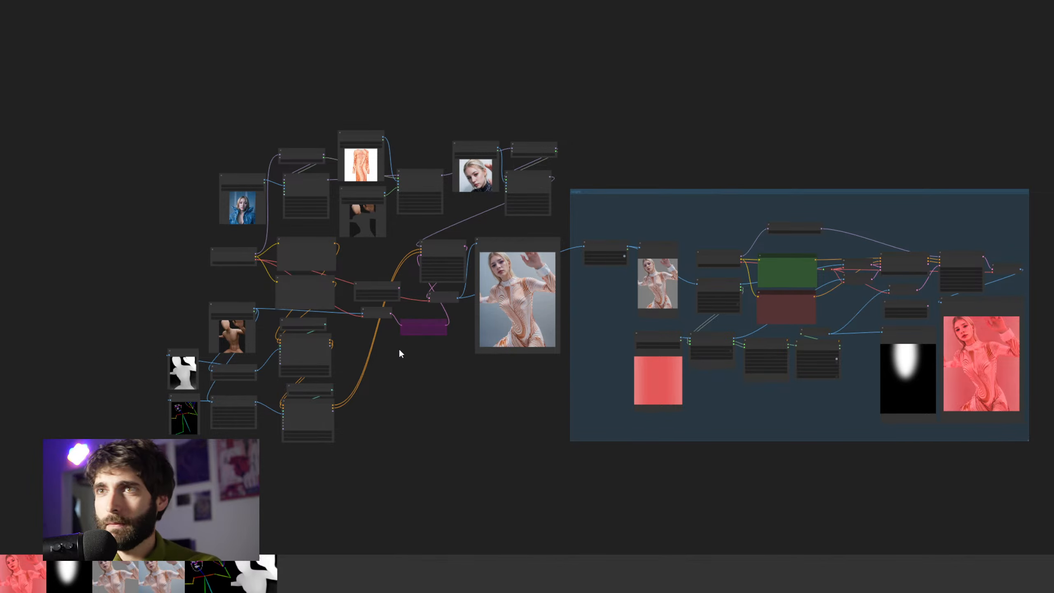
pyautogui.scroll(7, 399, 350)
pyautogui.moveTo(522, 418); pyautogui.dragTo(559, 467)
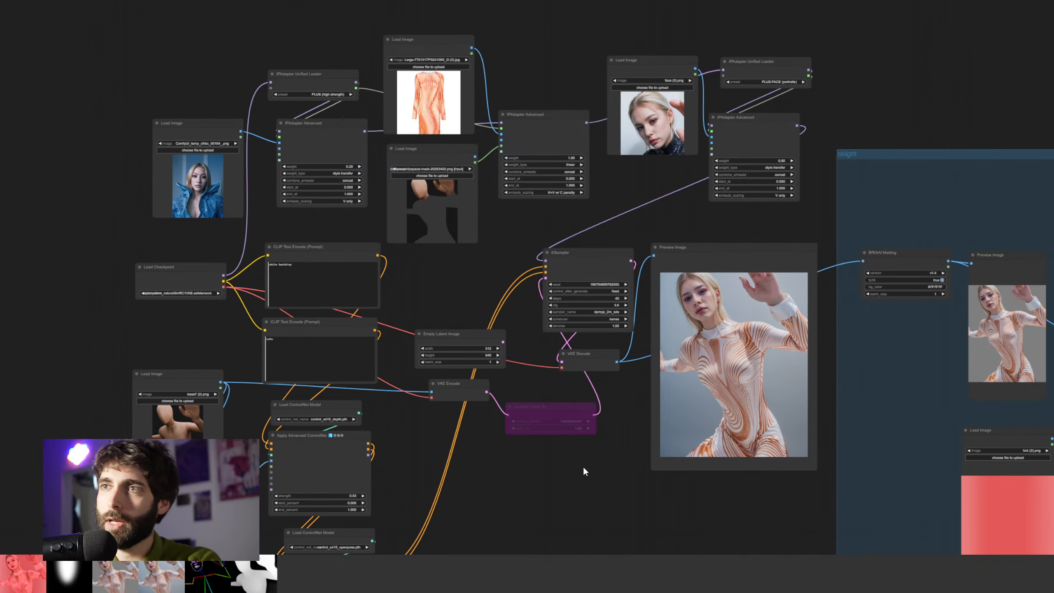
pyautogui.moveTo(583, 474); pyautogui.dragTo(600, 473)
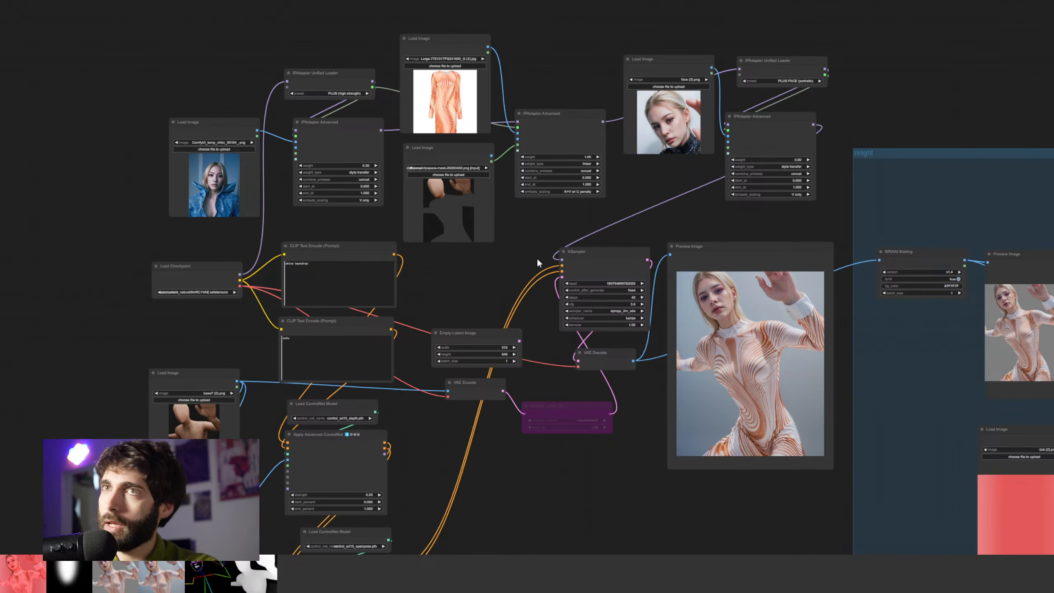
pyautogui.moveTo(490, 298); pyautogui.dragTo(518, 228)
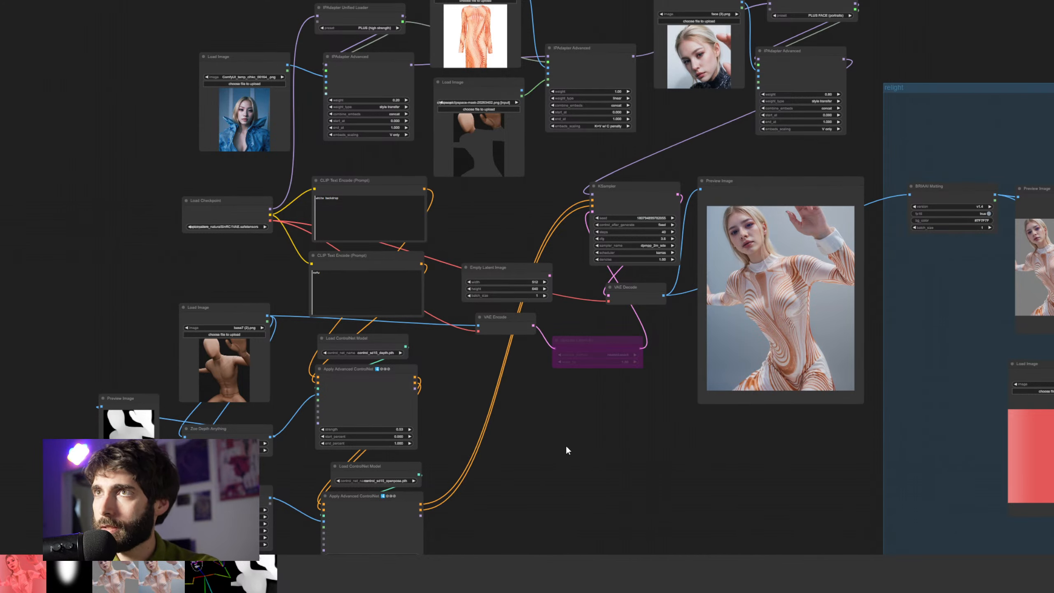
pyautogui.moveTo(565, 445); pyautogui.dragTo(584, 535)
# Review how the garment, mask and face images feed through the IPAdapter chain into the KSampler node
pyautogui.scroll(4, 490, 311)
pyautogui.moveTo(499, 367); pyautogui.dragTo(464, 417)
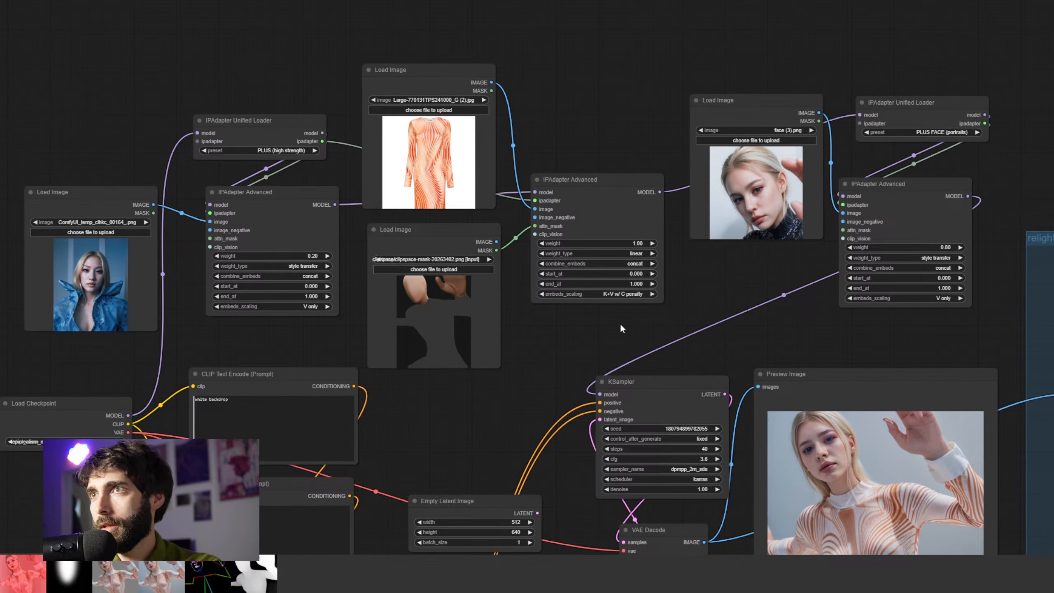
pyautogui.moveTo(621, 323); pyautogui.dragTo(421, 297)
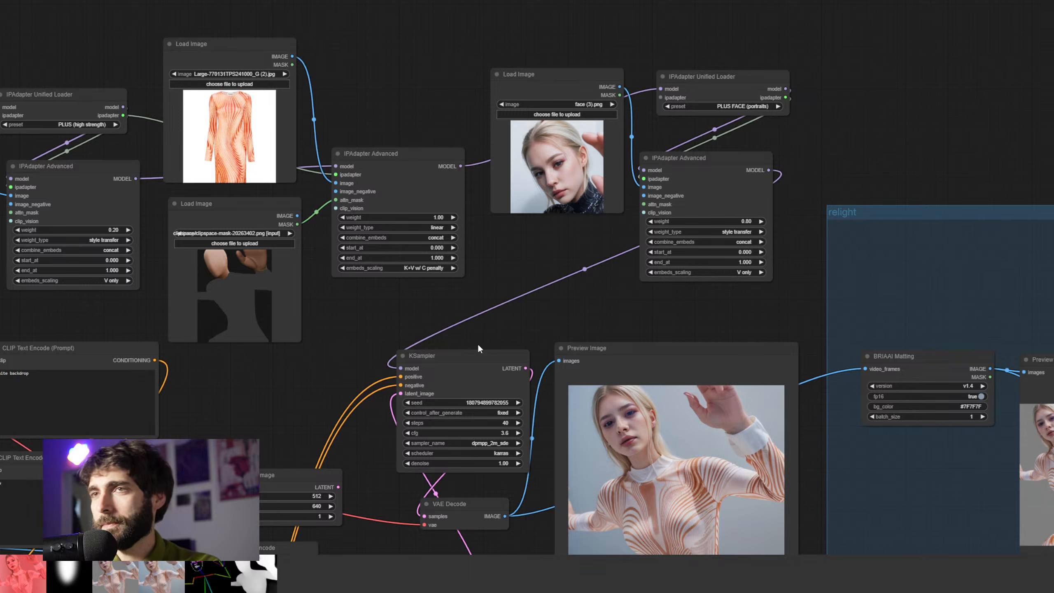
pyautogui.moveTo(480, 354); pyautogui.dragTo(479, 344)
pyautogui.moveTo(351, 342); pyautogui.dragTo(415, 210)
pyautogui.scroll(-4, 414, 210)
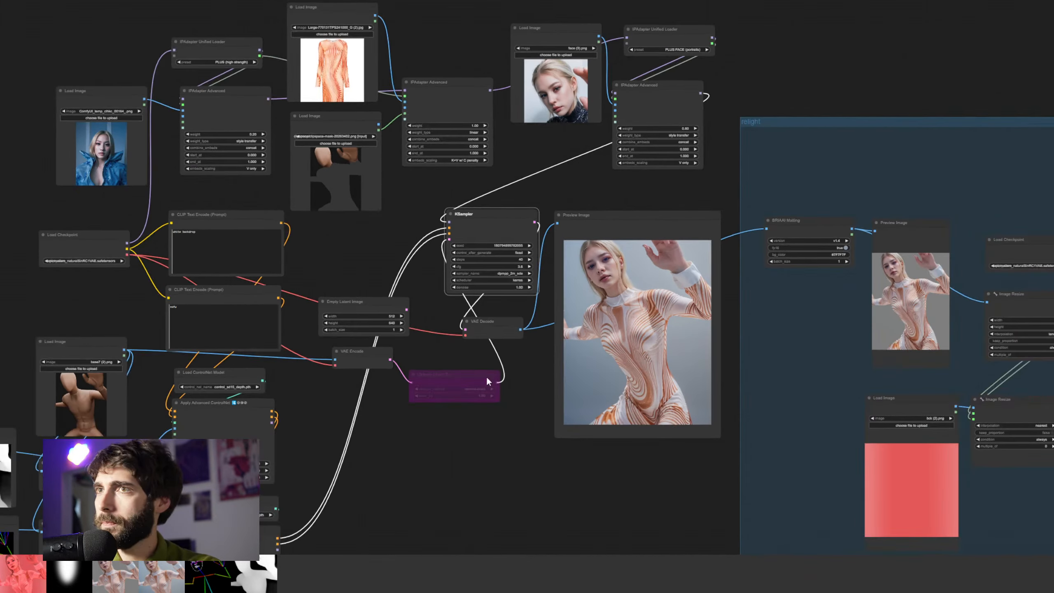
# Examine the whole relight group, from the BRIAAI Matting node to its final relit preview
pyautogui.moveTo(491, 460); pyautogui.dragTo(604, 416)
pyautogui.scroll(-3, 588, 442)
pyautogui.moveTo(536, 425); pyautogui.dragTo(339, 386)
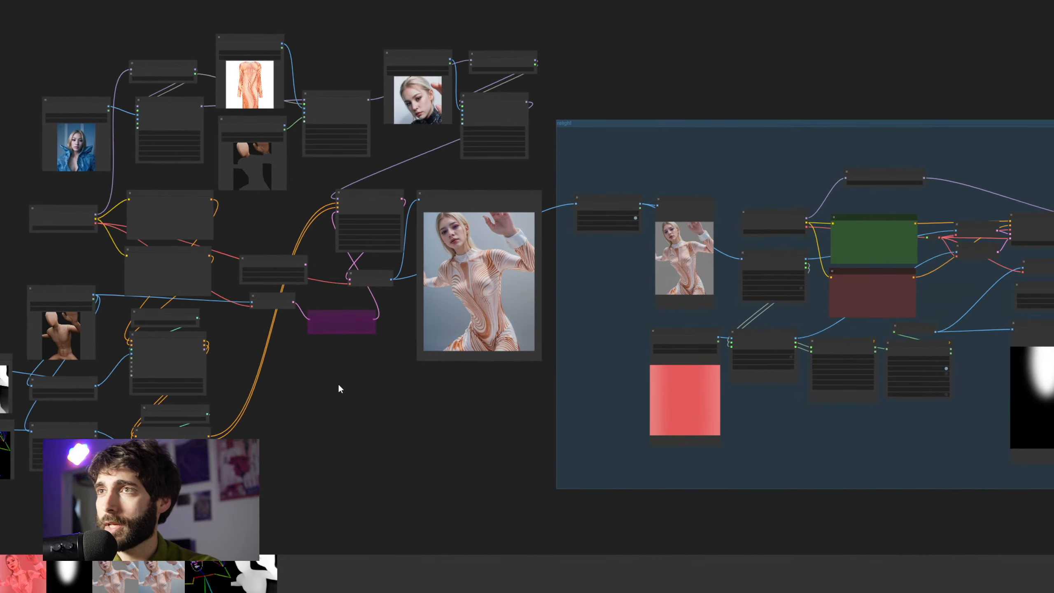
pyautogui.moveTo(459, 422); pyautogui.dragTo(280, 413)
pyautogui.moveTo(685, 466); pyautogui.dragTo(633, 467)
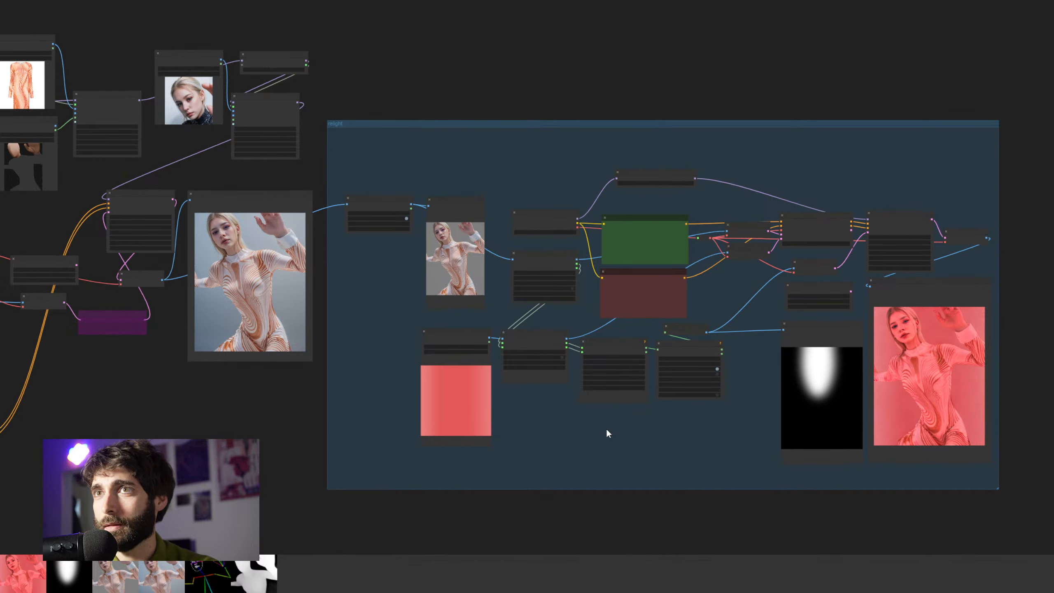
pyautogui.scroll(1, 607, 432)
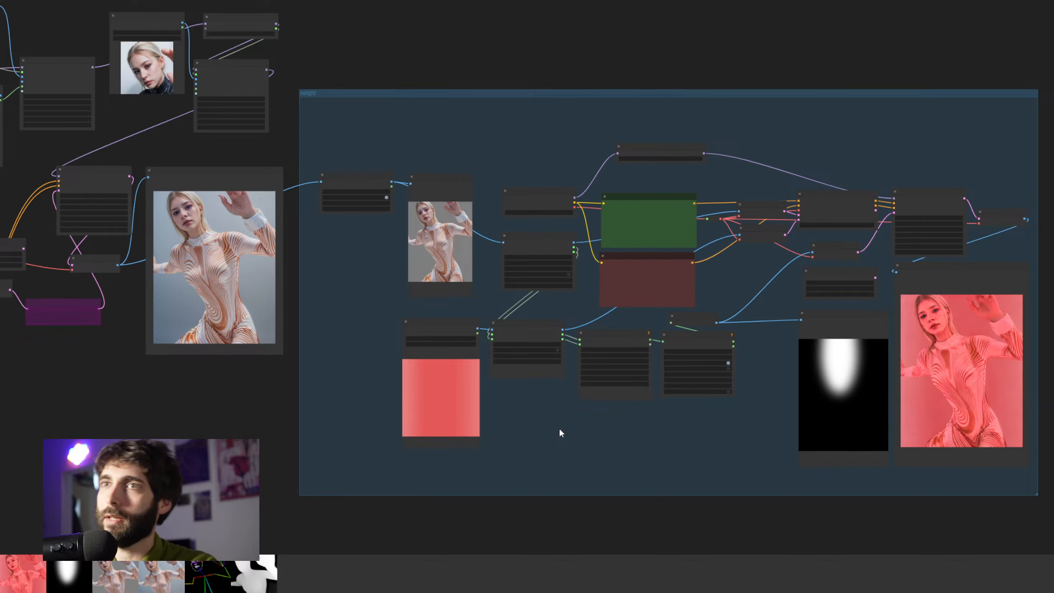
# Reposition the page1-2.png image viewer to inspect both editorial images side by side, and minimise it when finished
pyautogui.moveTo(226, 432); pyautogui.dragTo(639, 477)
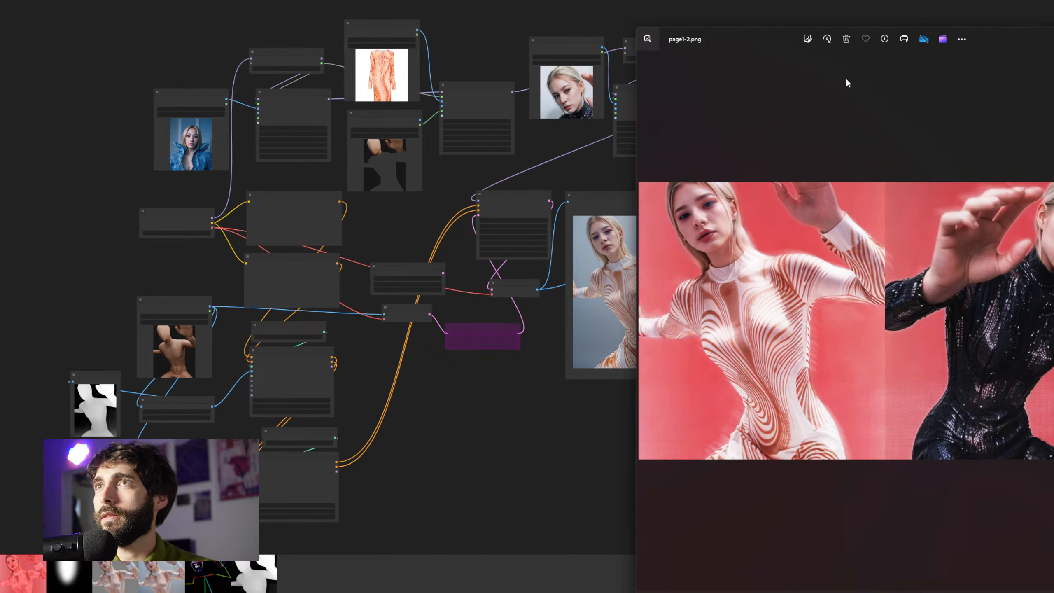
pyautogui.moveTo(759, 35); pyautogui.dragTo(308, 10)
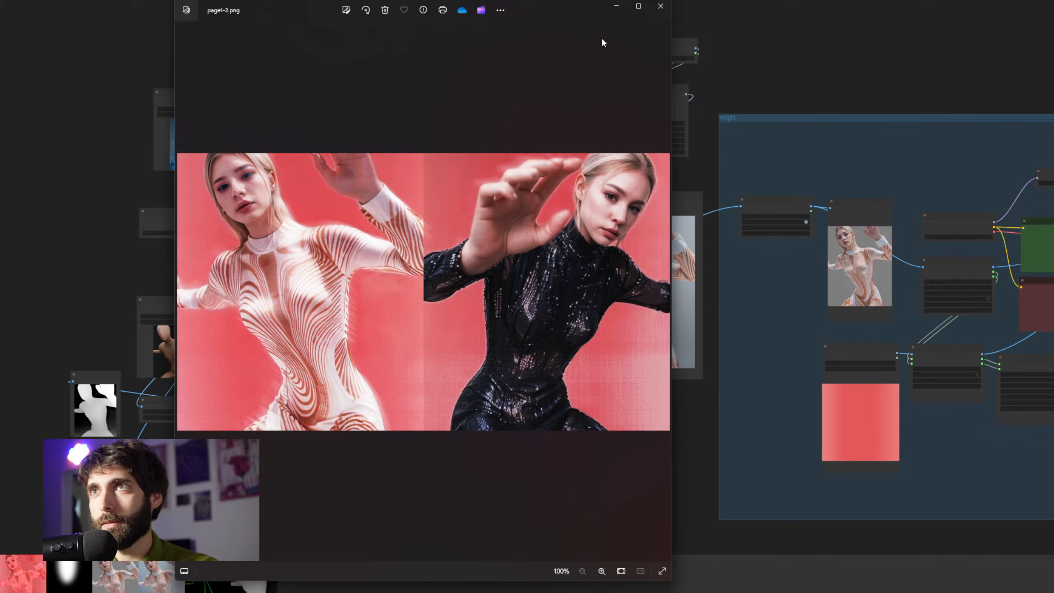
pyautogui.click(617, 7)
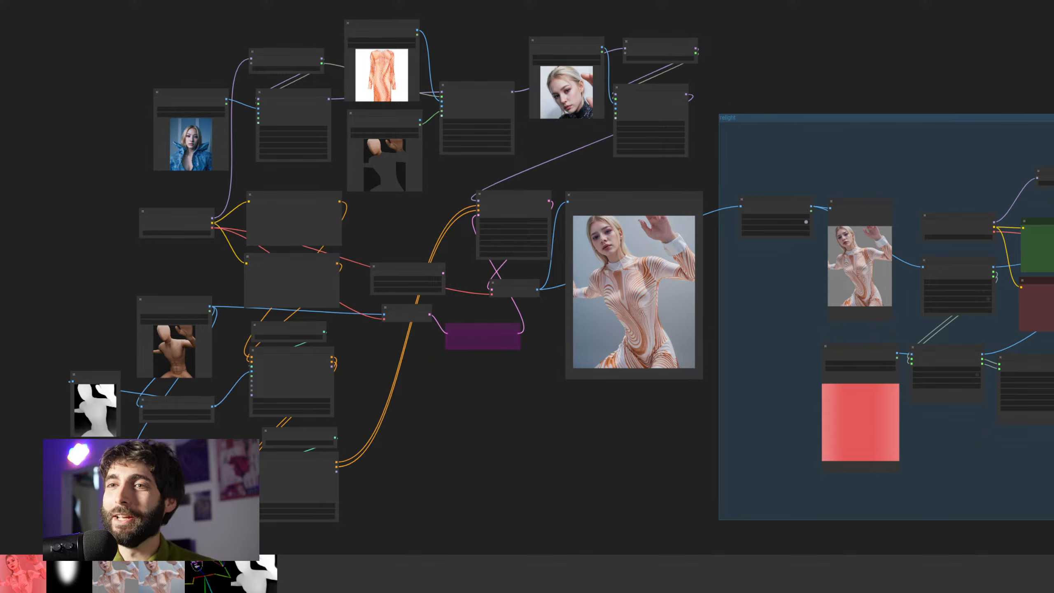
# Launch Blender 4.0, open the recent file editorial.blend and show the viewport in rendered shading
pyautogui.click(469, 591)
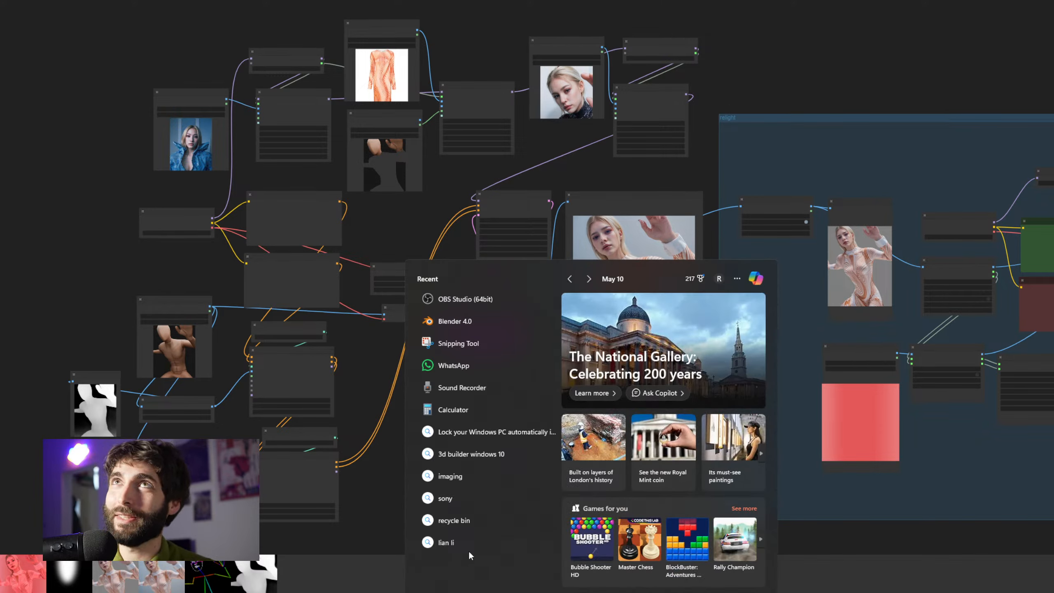
pyautogui.click(456, 324)
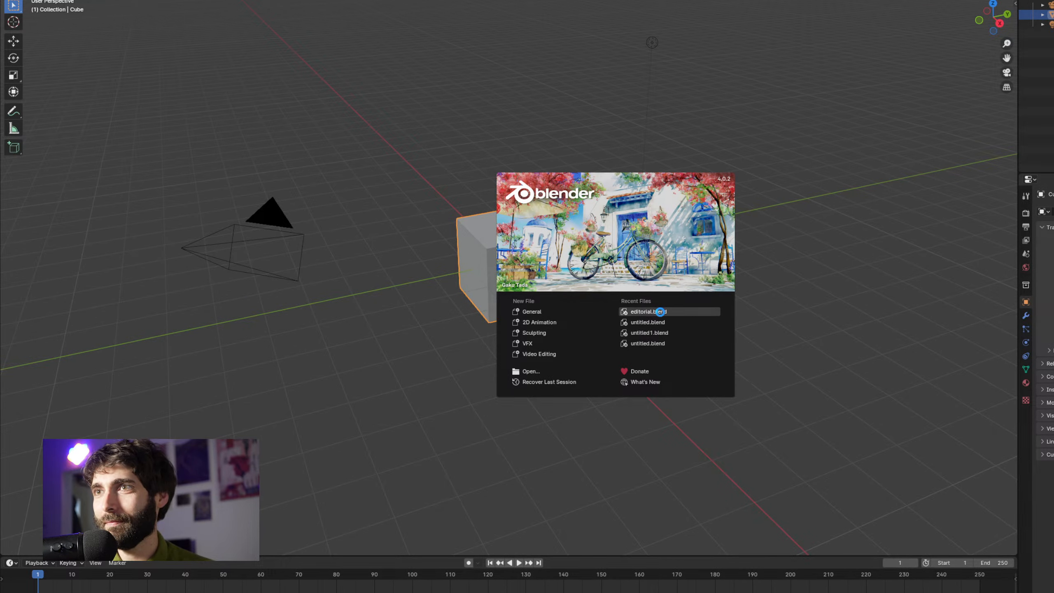
pyautogui.click(660, 312)
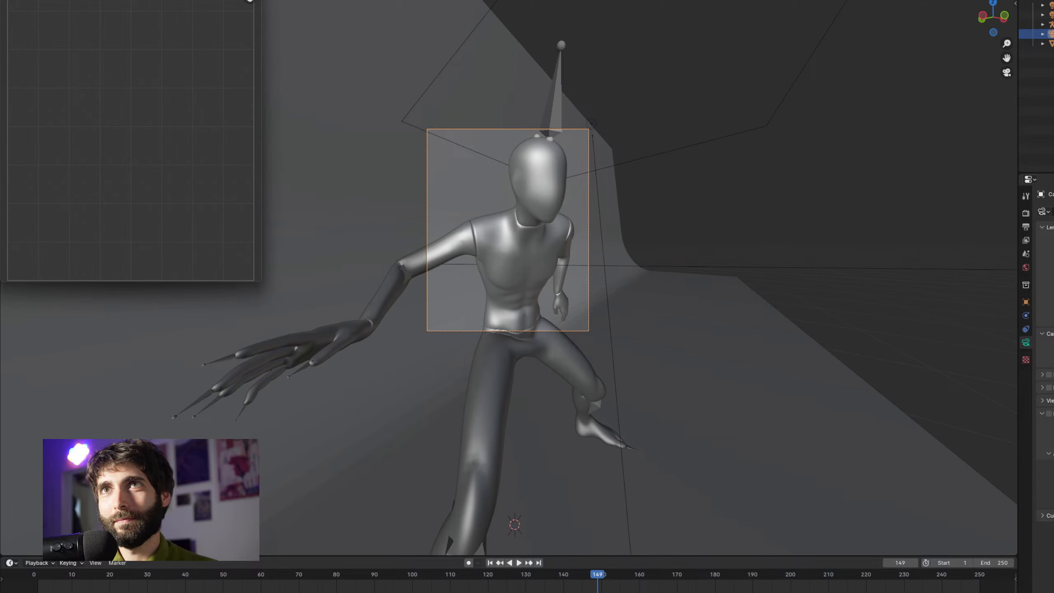
pyautogui.click(1000, 1)
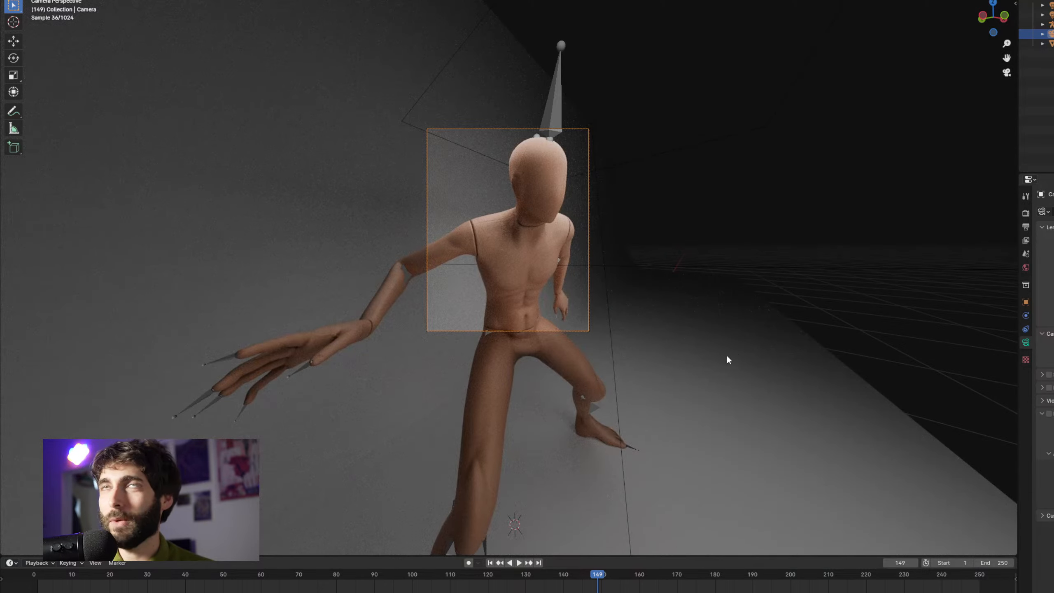
# Inspect the posed mannequin, camera and curved backdrop from outside the camera view
pyautogui.scroll(-1, 729, 367)
pyautogui.moveTo(729, 367); pyautogui.dragTo(606, 358)
pyautogui.scroll(-5, 692, 377)
pyautogui.scroll(-7, 697, 376)
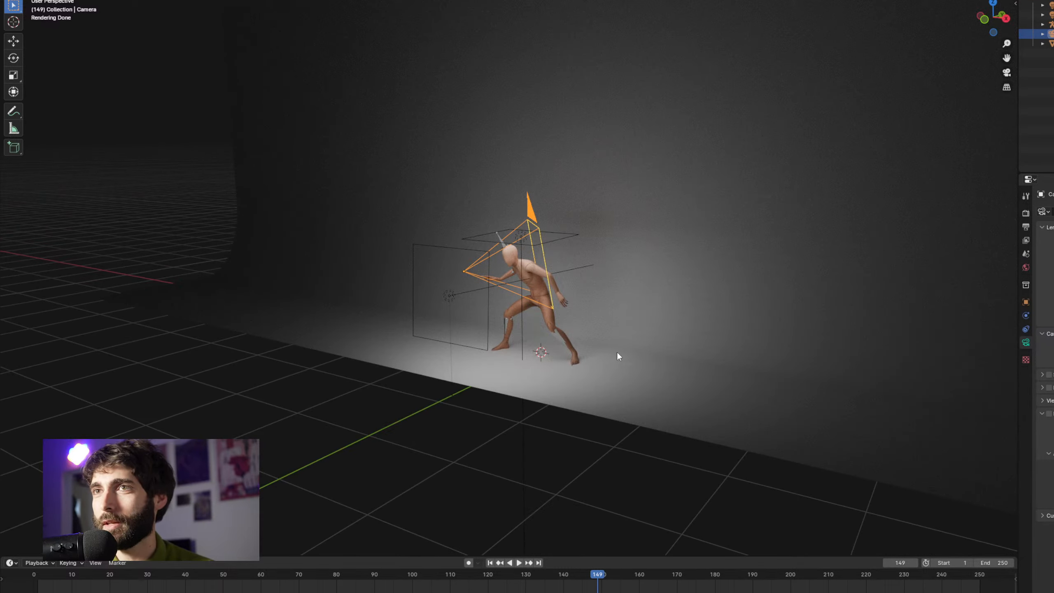
pyautogui.scroll(6, 543, 283)
pyautogui.scroll(-3, 633, 319)
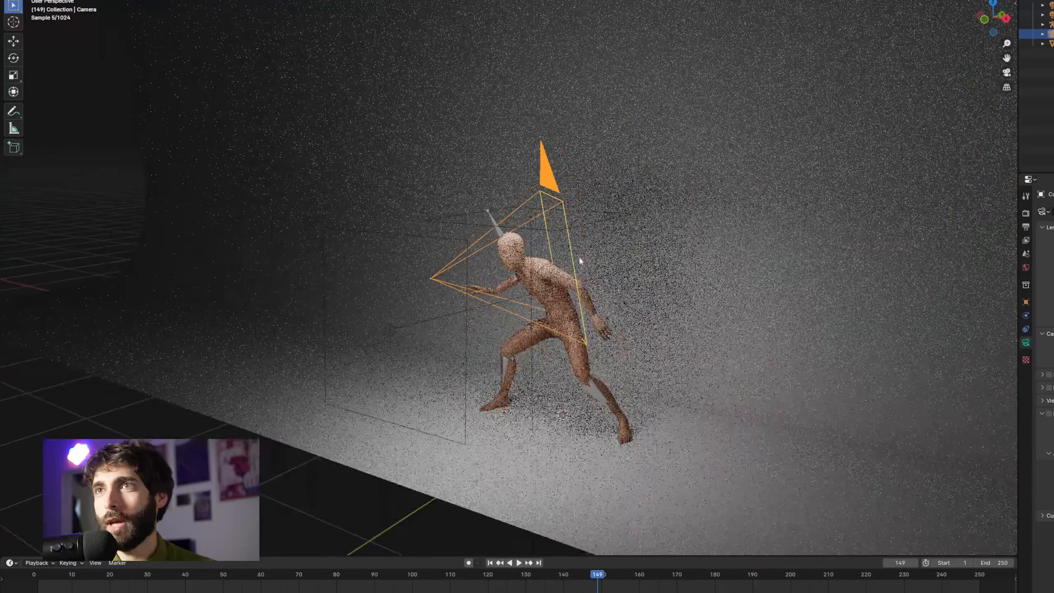
# Select the overhead and front area lights in turn, and inspect the mannequin's framing through the camera
pyautogui.click(596, 223)
pyautogui.click(595, 223)
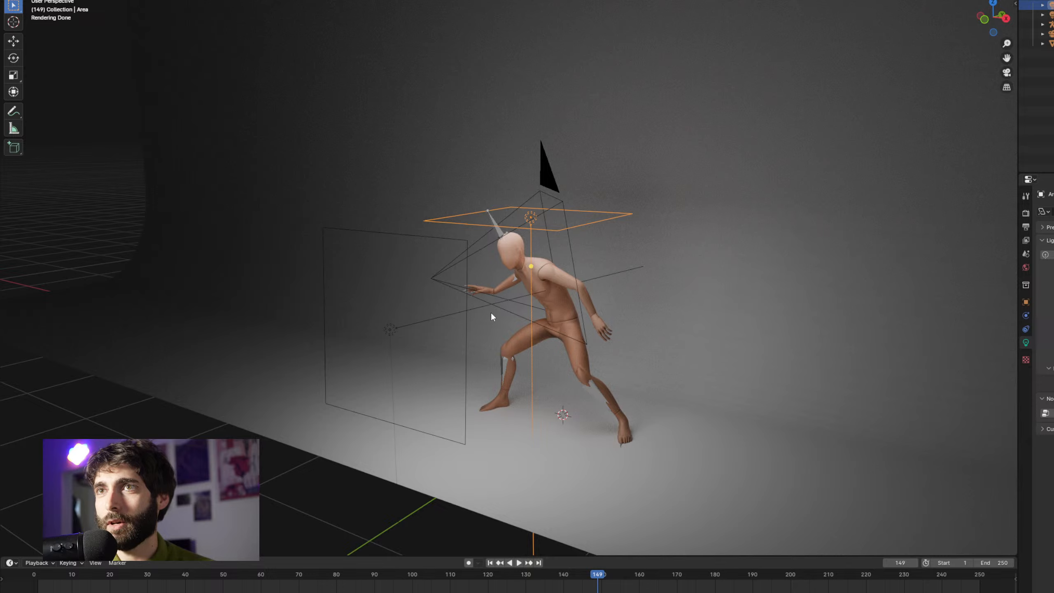
pyautogui.click(459, 281)
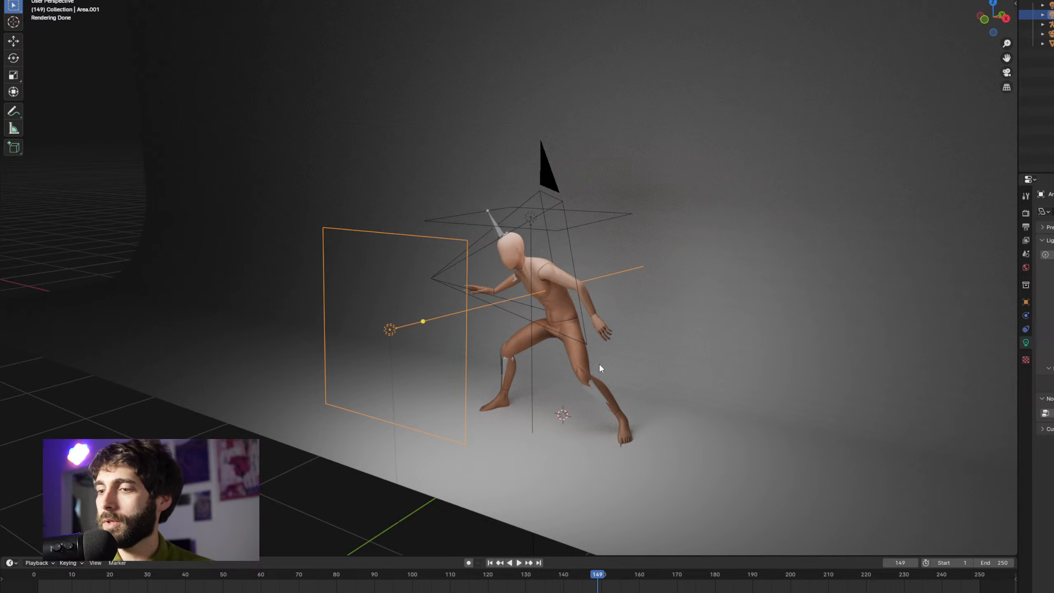
pyautogui.press('KP_0')
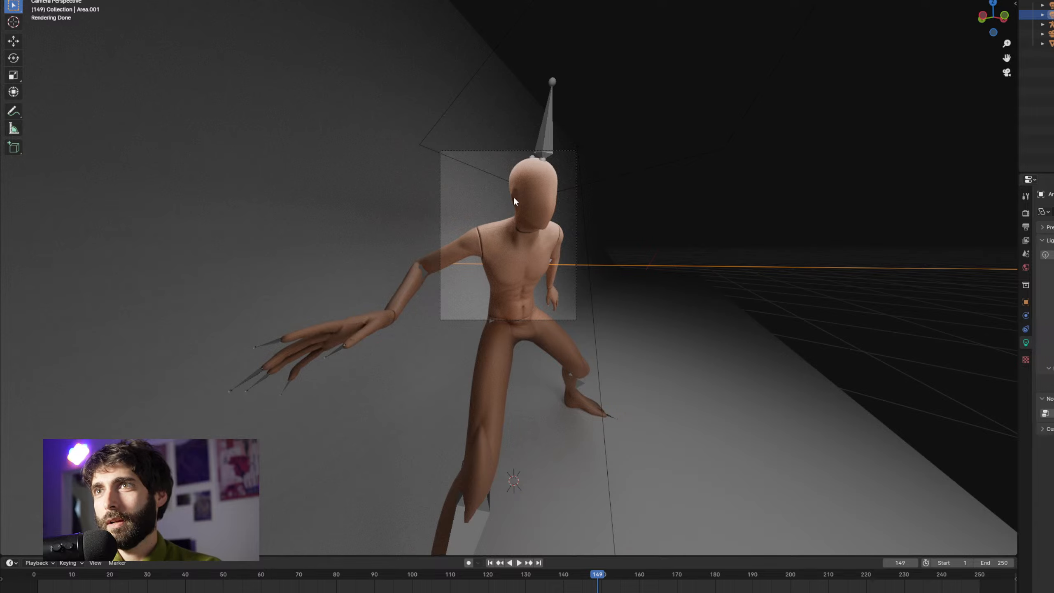
pyautogui.scroll(5, 498, 183)
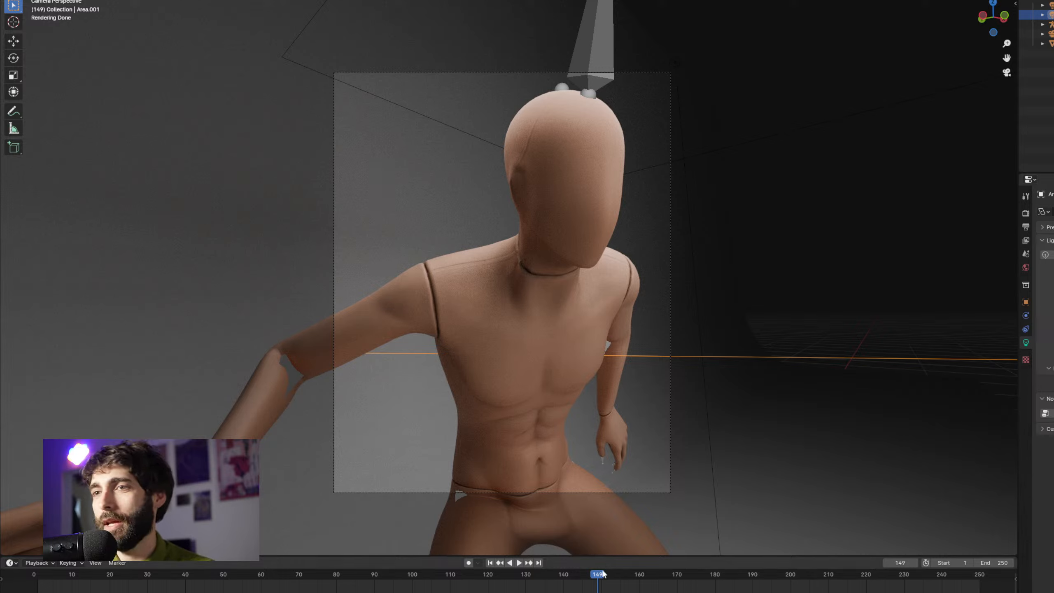
# Switch back to ComfyUI and examine the base image's depth and pose preprocessors with their ControlNet nodes
pyautogui.moveTo(553, 590)
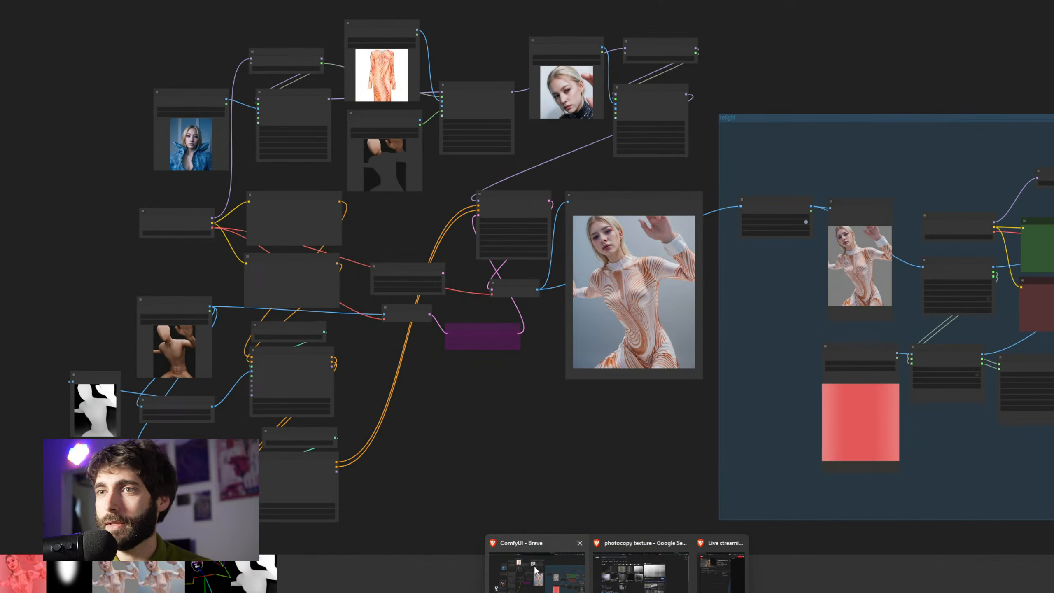
pyautogui.click(534, 571)
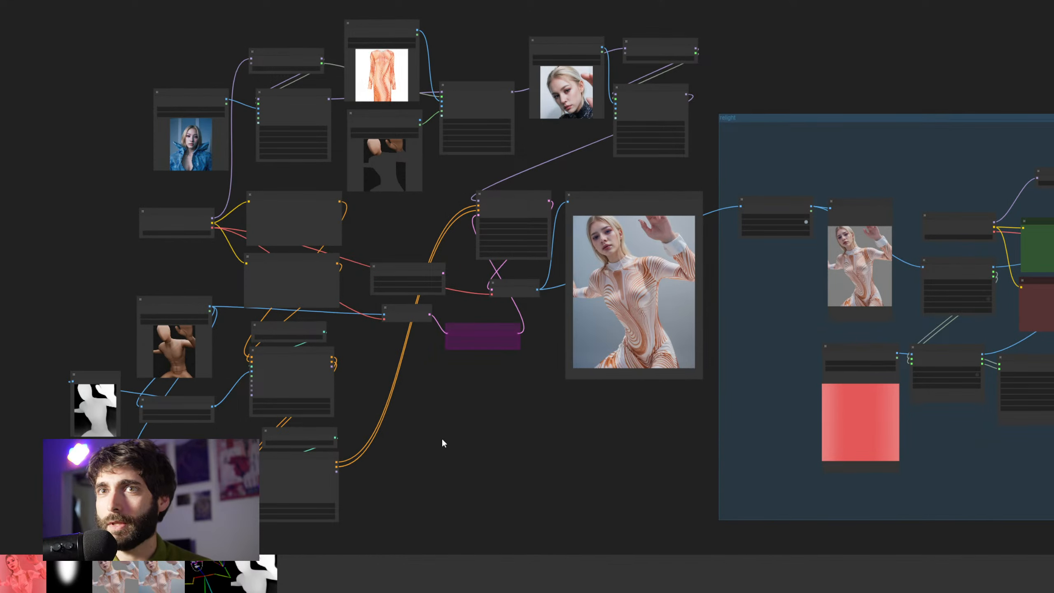
pyautogui.scroll(5, 443, 440)
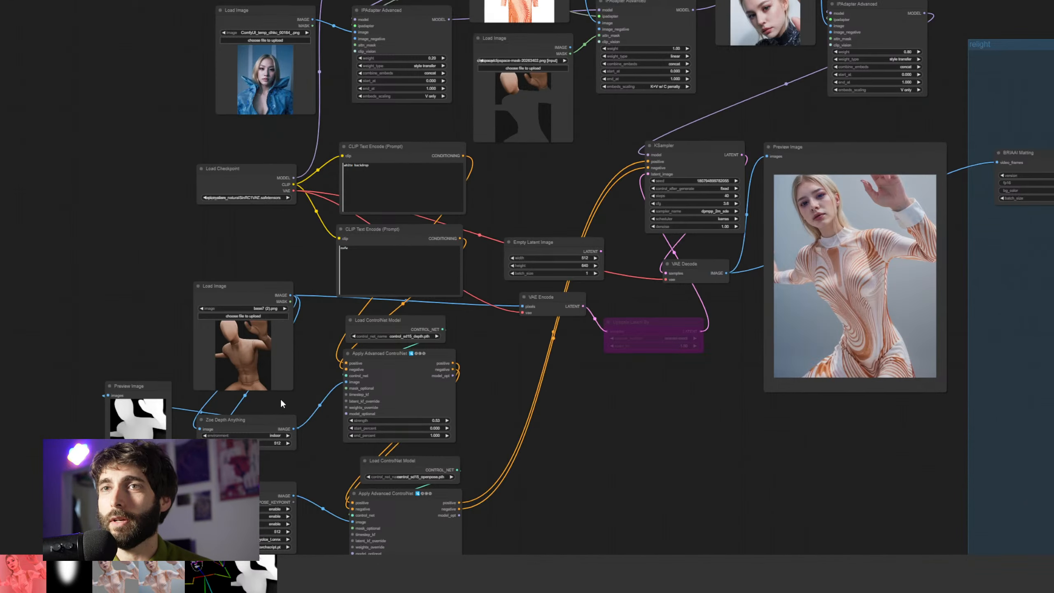
pyautogui.moveTo(281, 400); pyautogui.dragTo(422, 236)
pyautogui.scroll(3, 372, 276)
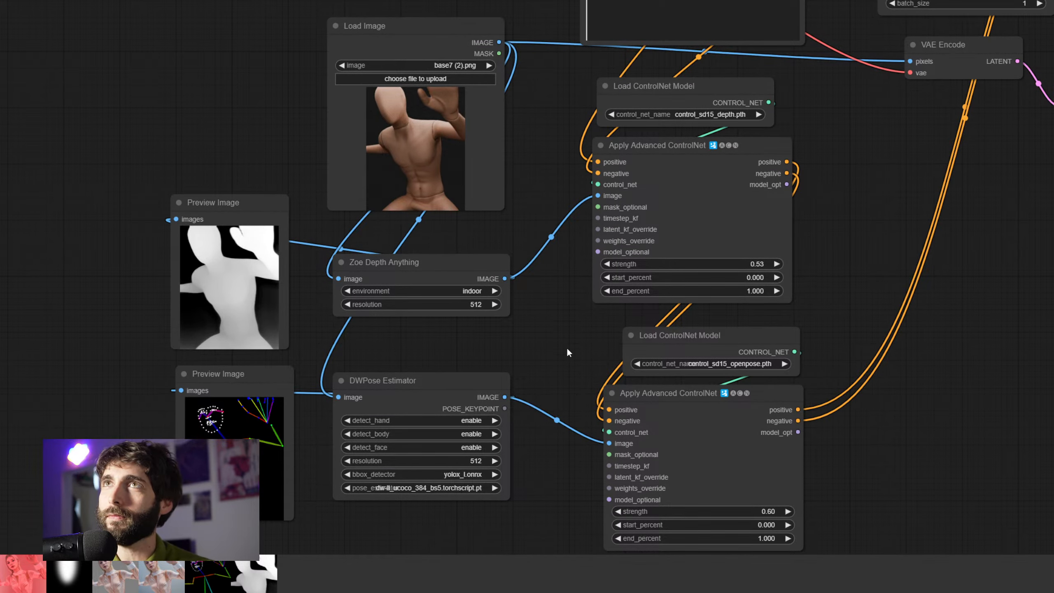
pyautogui.scroll(-2, 566, 349)
pyautogui.moveTo(877, 257); pyautogui.dragTo(693, 388)
pyautogui.scroll(-4, 703, 366)
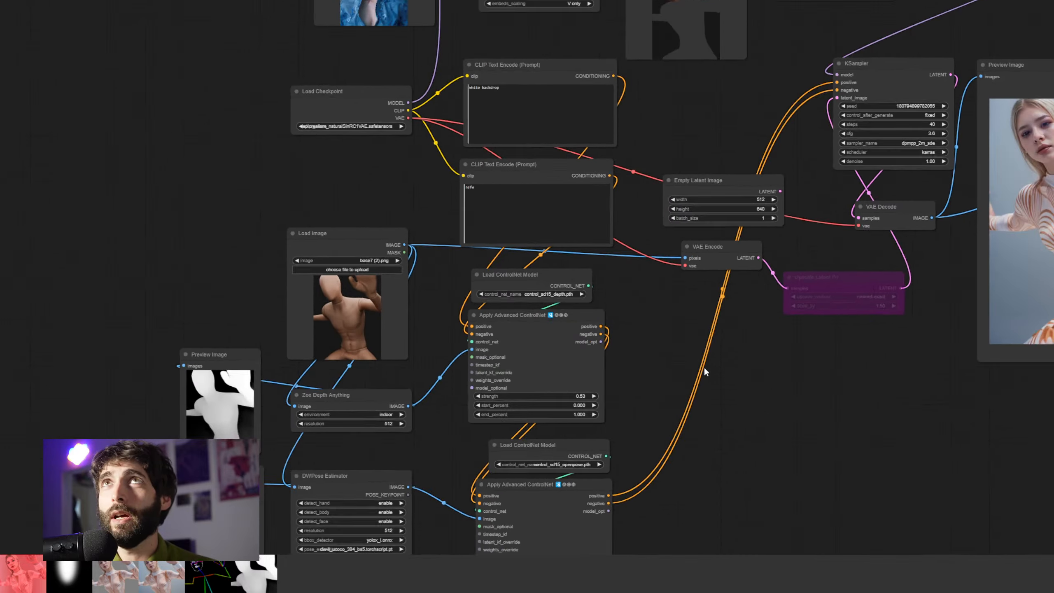
# Examine the style reference's IPAdapter Advanced settings and those of the masked garment's IPAdapter Advanced node
pyautogui.moveTo(731, 157); pyautogui.dragTo(588, 321)
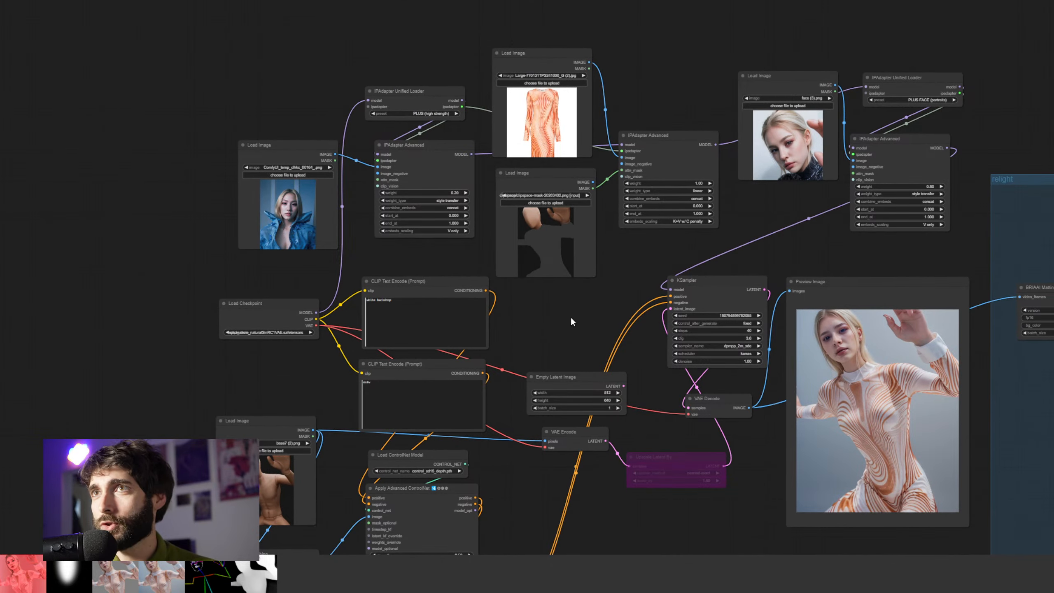
pyautogui.scroll(8, 200, 145)
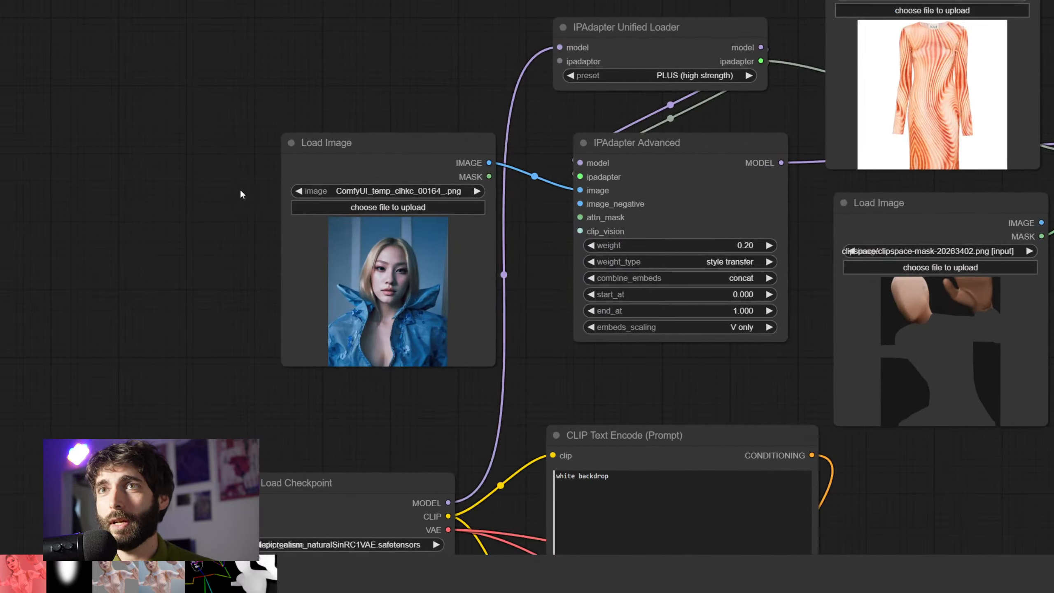
pyautogui.moveTo(242, 194); pyautogui.dragTo(197, 209)
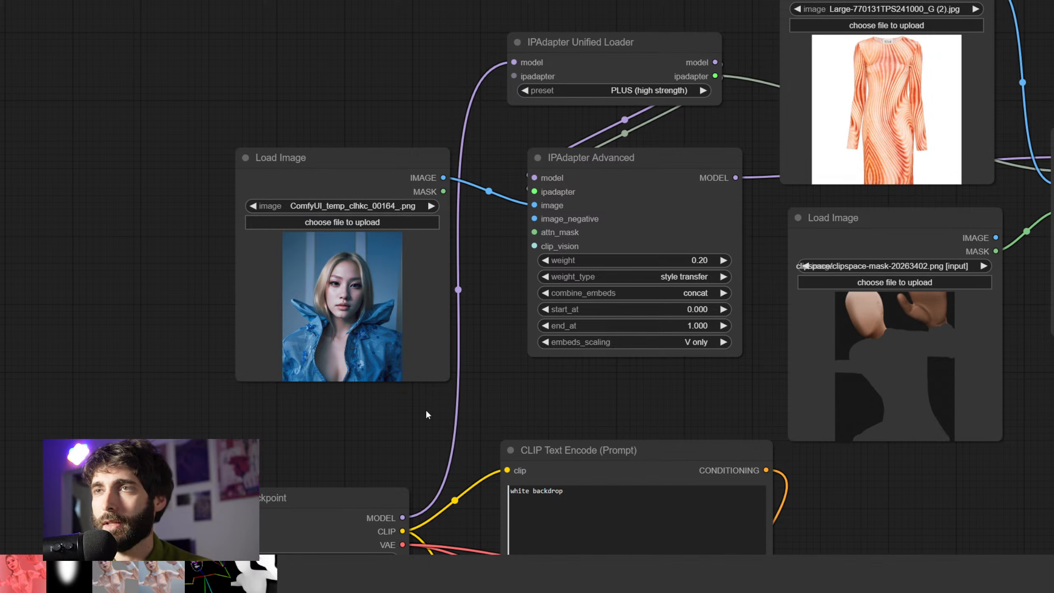
pyautogui.moveTo(635, 391); pyautogui.dragTo(363, 432)
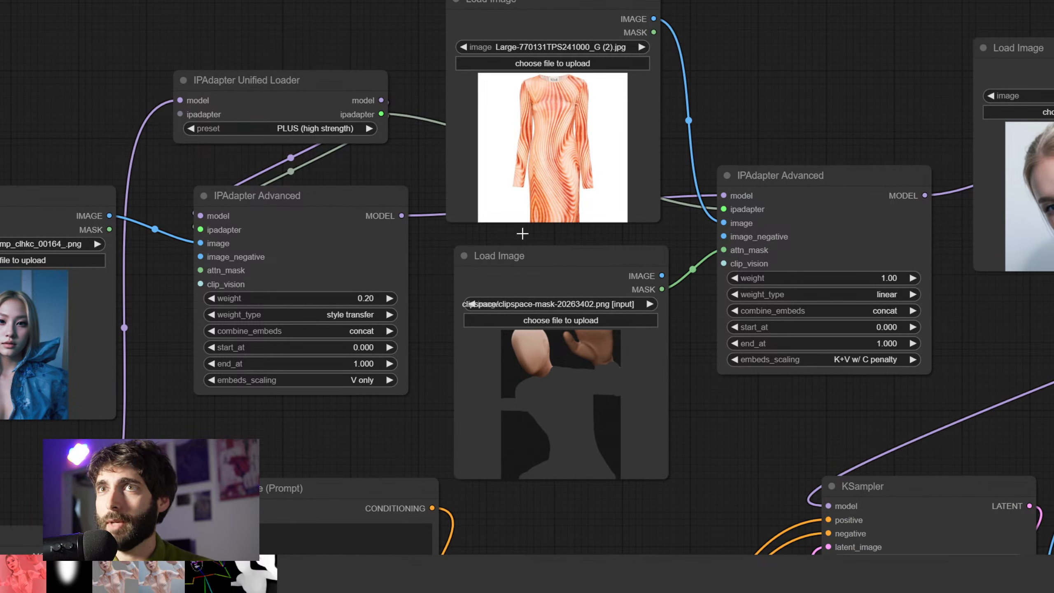
pyautogui.click(370, 228)
pyautogui.click(830, 186)
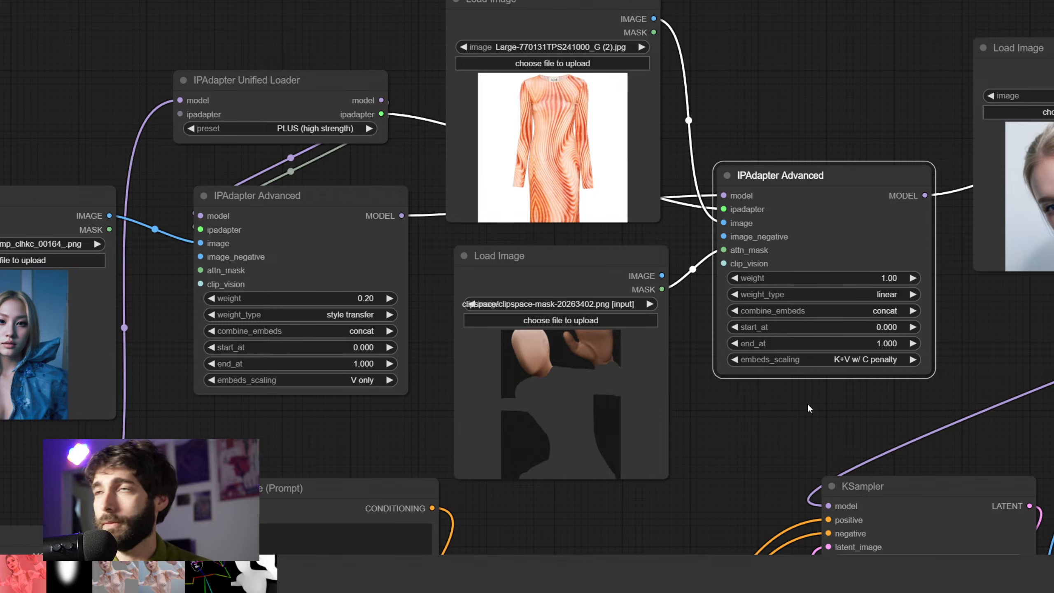
pyautogui.moveTo(816, 402); pyautogui.dragTo(684, 415)
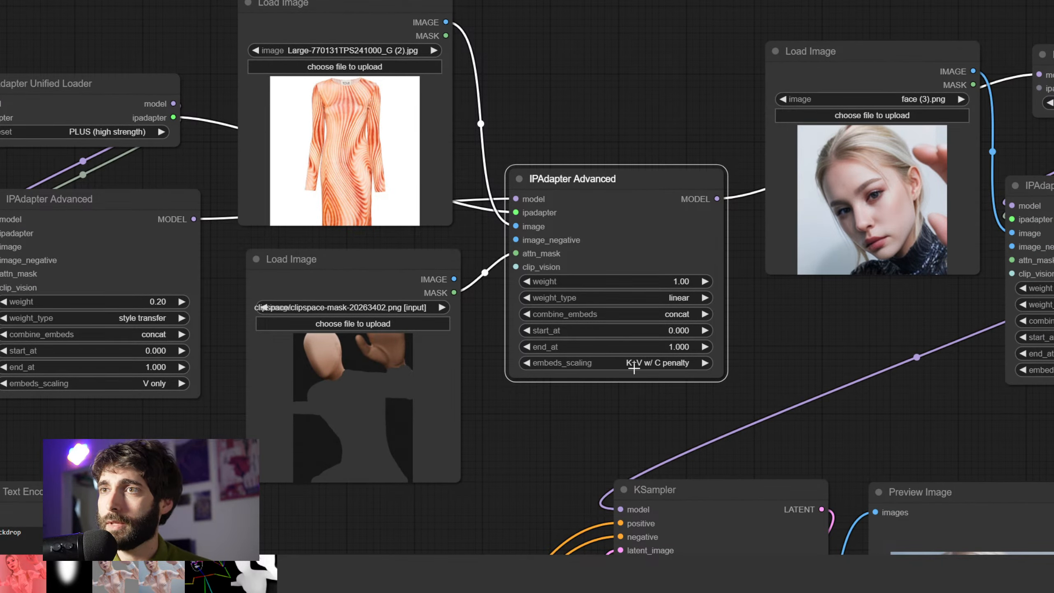
# Examine the face reference's IPAdapter Advanced and Unified Loader nodes and how their model output feeds the KSampler
pyautogui.scroll(-1, 788, 404)
pyautogui.moveTo(807, 410); pyautogui.dragTo(490, 389)
pyautogui.moveTo(756, 179); pyautogui.dragTo(776, 180)
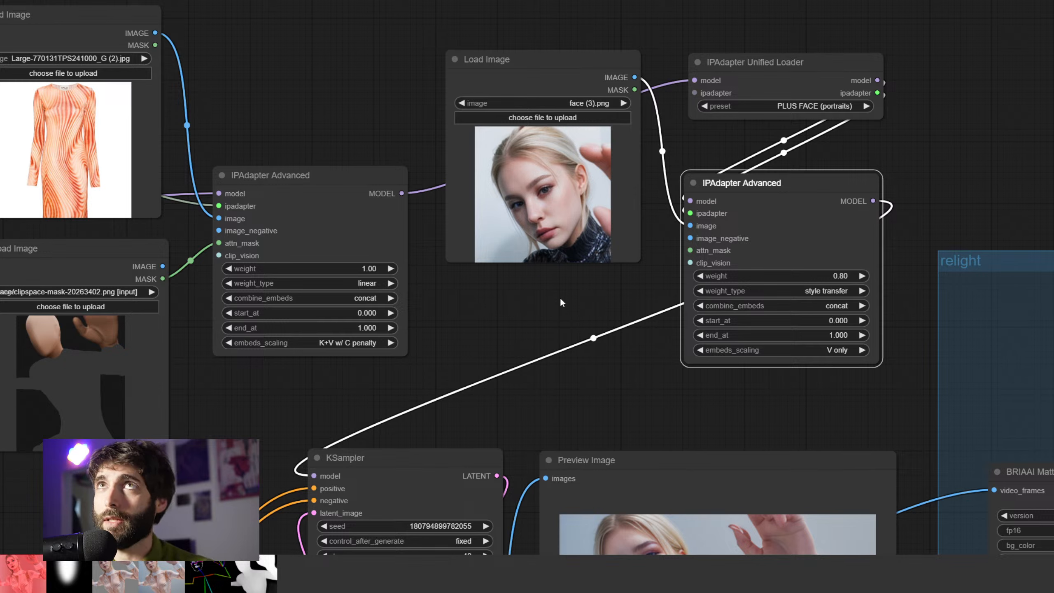
pyautogui.scroll(-4, 558, 298)
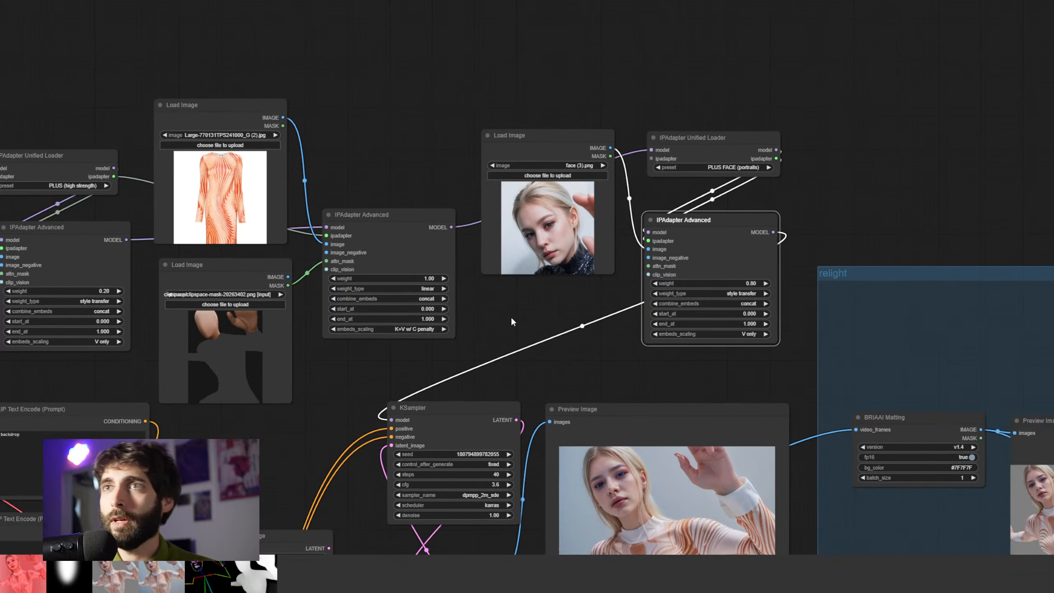
pyautogui.moveTo(511, 316); pyautogui.dragTo(680, 224)
pyautogui.scroll(-2, 692, 222)
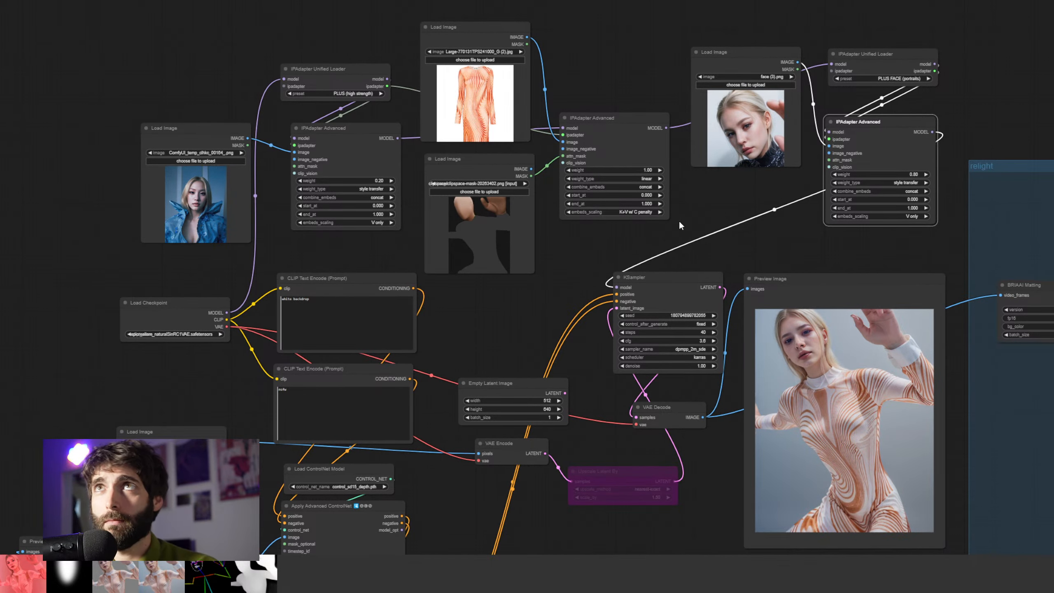
# Inspect the relight group from the background matting and shape mask through IC-Light conditioning to the relit preview
pyautogui.moveTo(667, 243); pyautogui.dragTo(204, 119)
pyautogui.scroll(-2, 685, 236)
pyautogui.moveTo(657, 150); pyautogui.dragTo(397, 121)
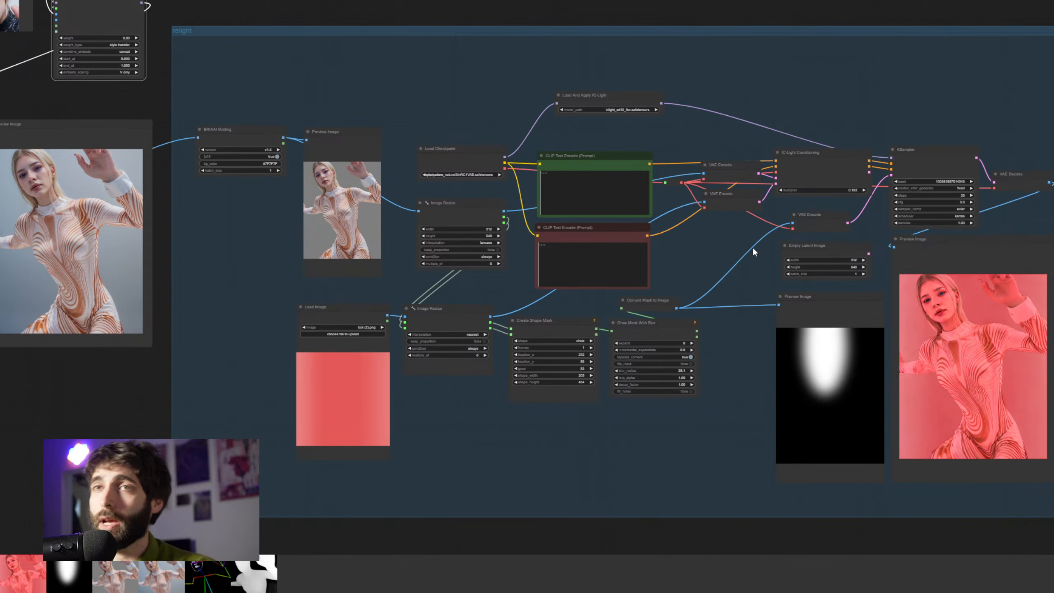
pyautogui.scroll(-3, 618, 213)
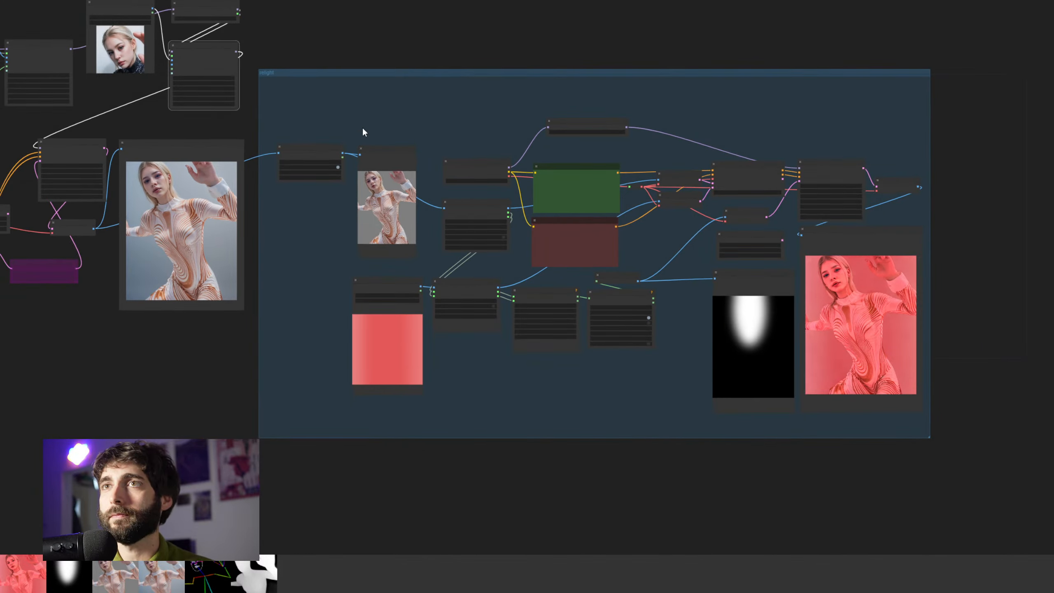
pyautogui.moveTo(363, 131); pyautogui.dragTo(932, 162)
# Switch to Blender, view the whole mannequin and its lights from outside the camera, and select the curved backdrop
pyautogui.click(678, 401)
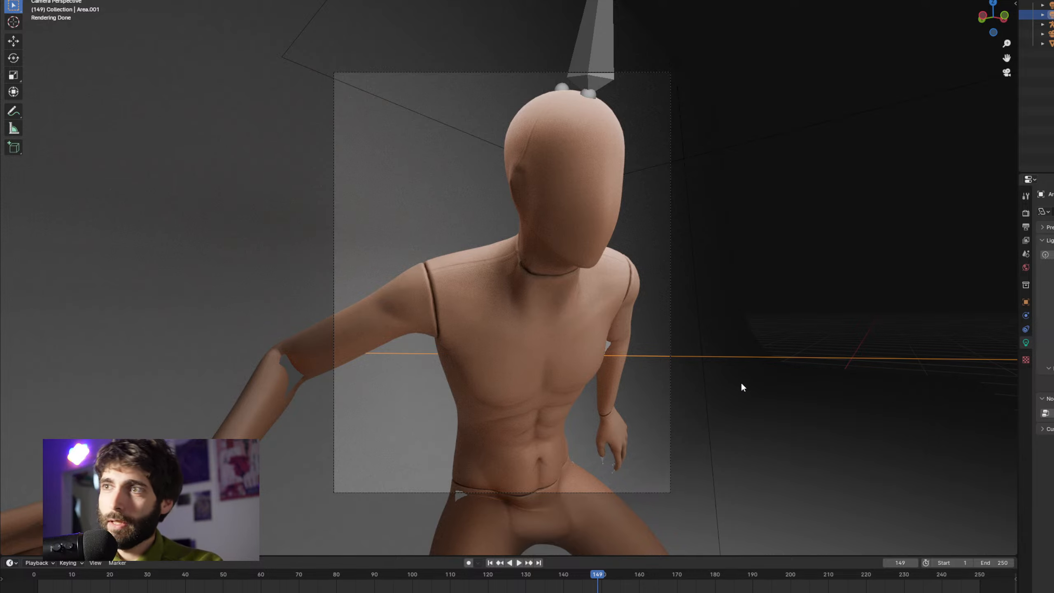
pyautogui.scroll(-3, 741, 383)
pyautogui.moveTo(741, 383); pyautogui.dragTo(706, 394)
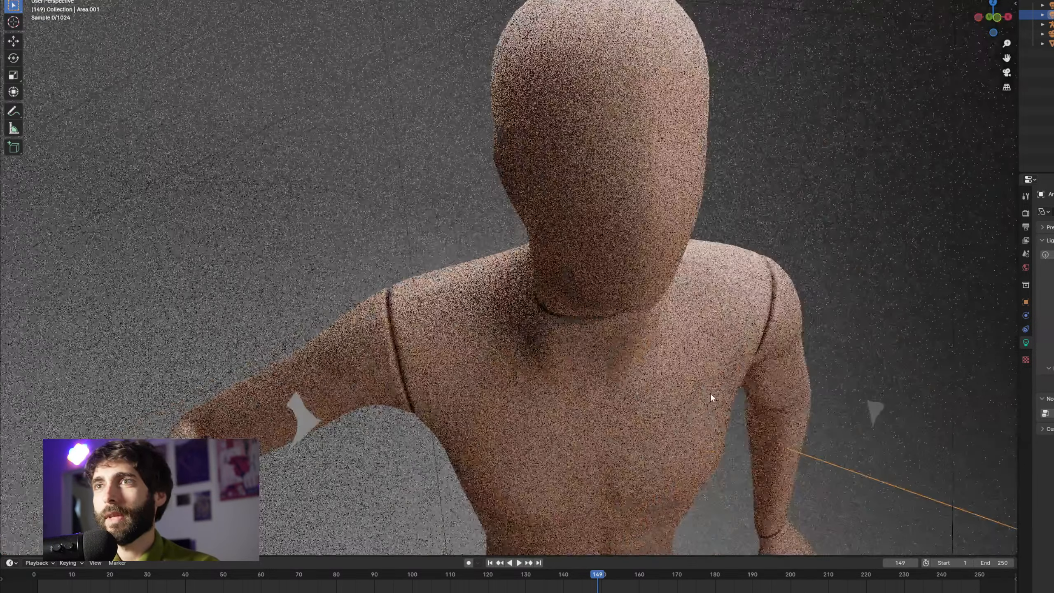
pyautogui.scroll(-8, 707, 394)
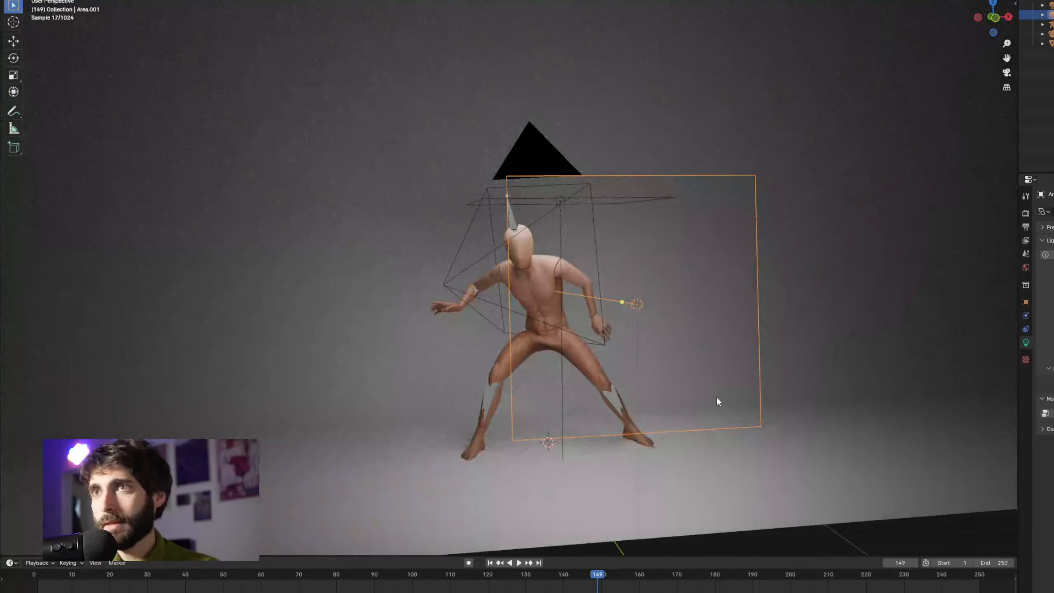
pyautogui.click(708, 401)
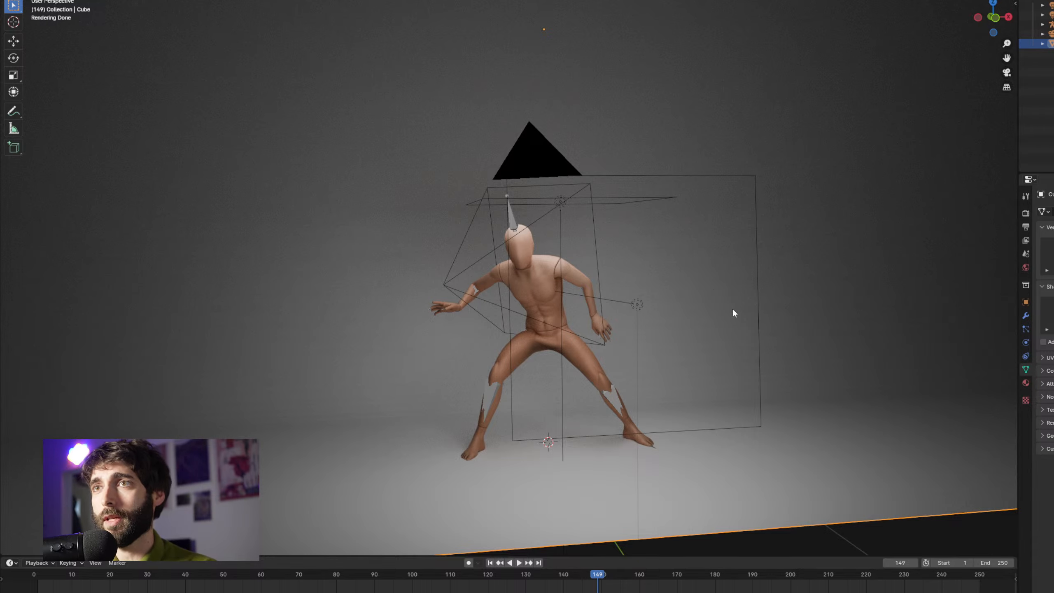
pyautogui.moveTo(733, 308); pyautogui.dragTo(723, 311)
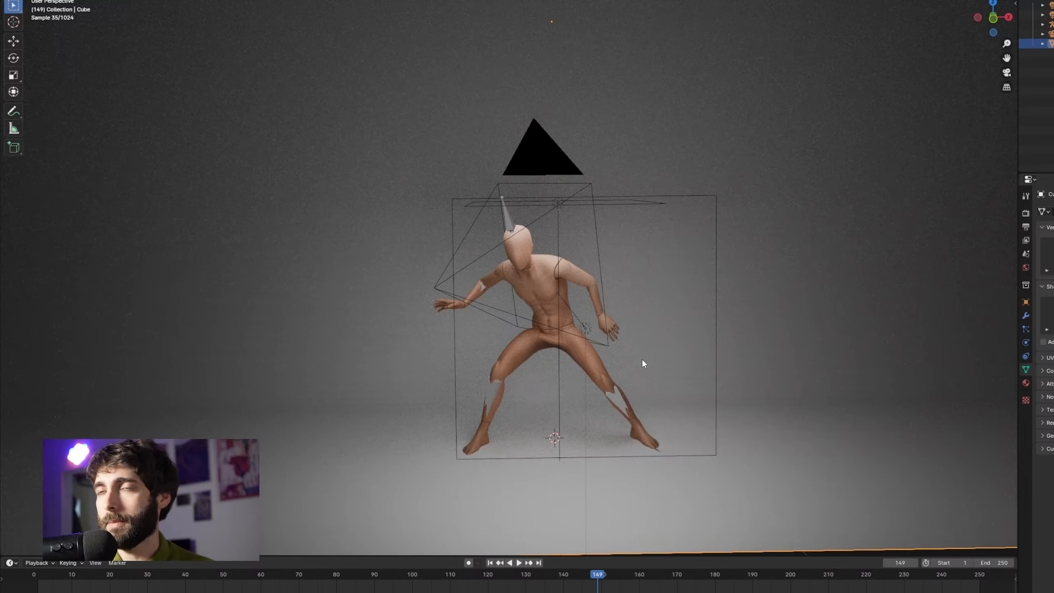
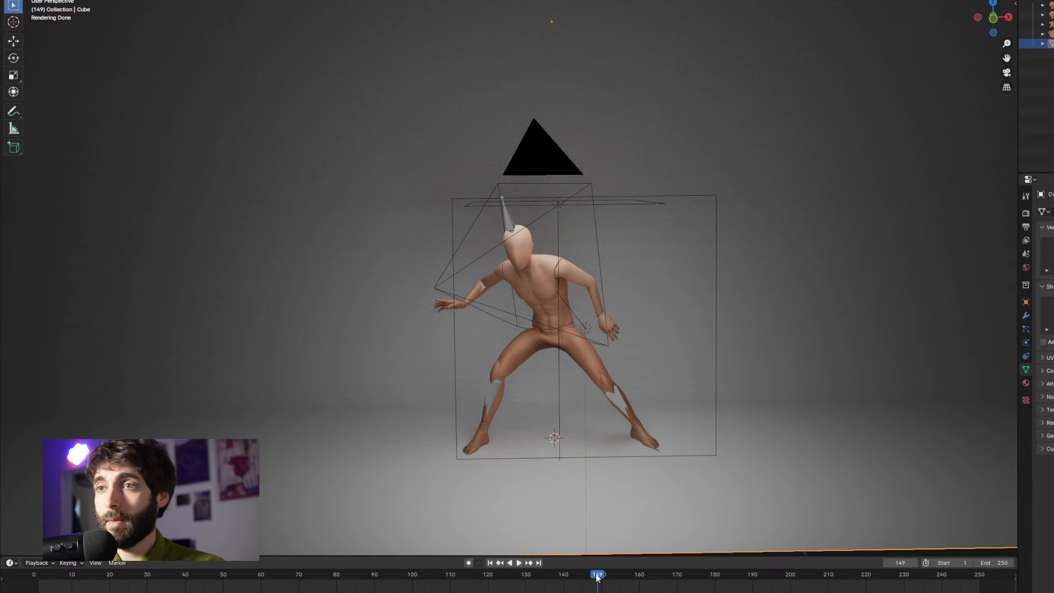
# Set the animation to frame 139 for another mannequin pose and inspect the curved backdrop from an angle
pyautogui.moveTo(598, 577); pyautogui.dragTo(560, 577)
pyautogui.scroll(-4, 642, 490)
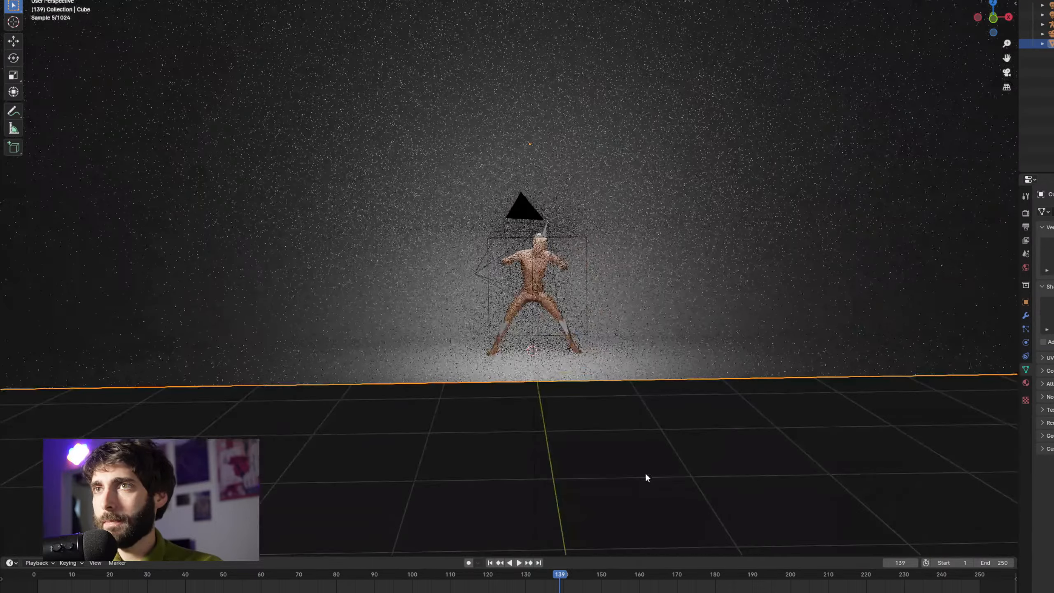
pyautogui.moveTo(644, 358); pyautogui.dragTo(608, 367)
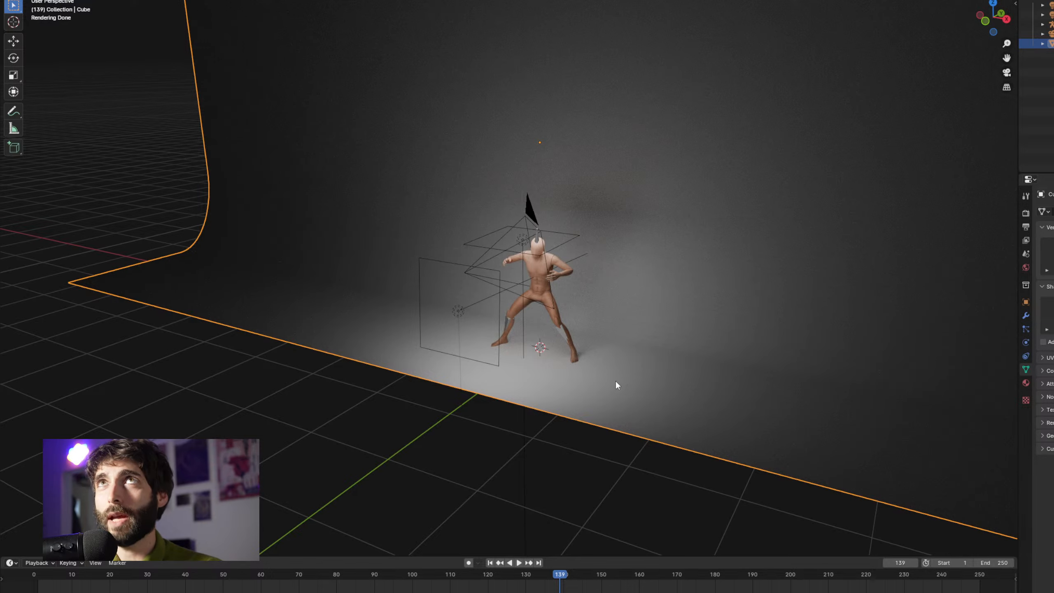
pyautogui.moveTo(616, 382); pyautogui.dragTo(825, 202)
pyautogui.scroll(-2, 618, 378)
pyautogui.scroll(2, 570, 260)
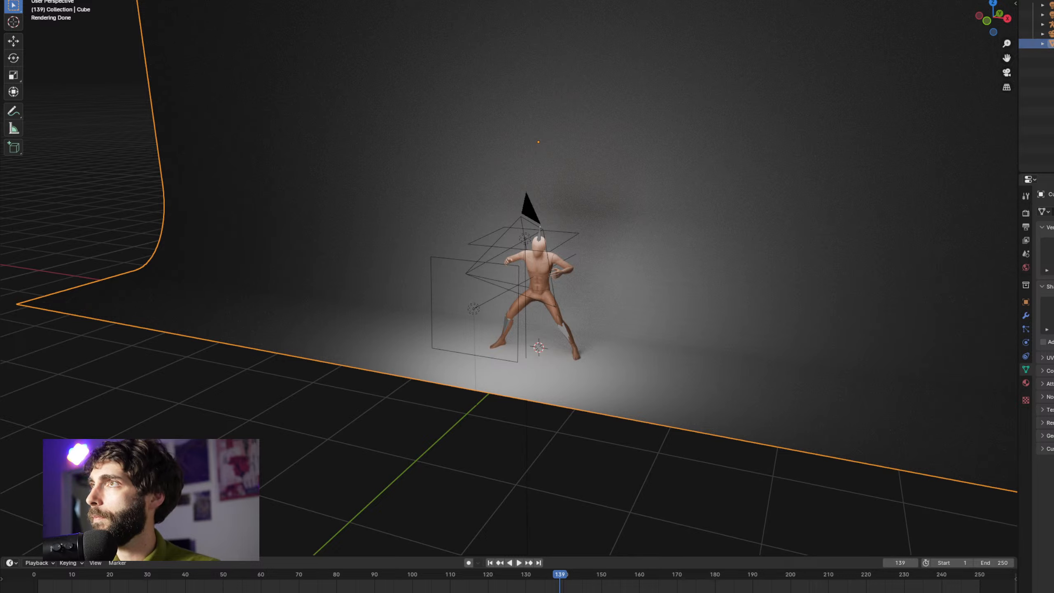
# Hide the selected curved backdrop and add a new mesh cube at the mannequin's location
pyautogui.press('h')
pyautogui.scroll(-1, 707, 317)
pyautogui.moveTo(706, 318); pyautogui.dragTo(693, 323)
pyautogui.press('F3')
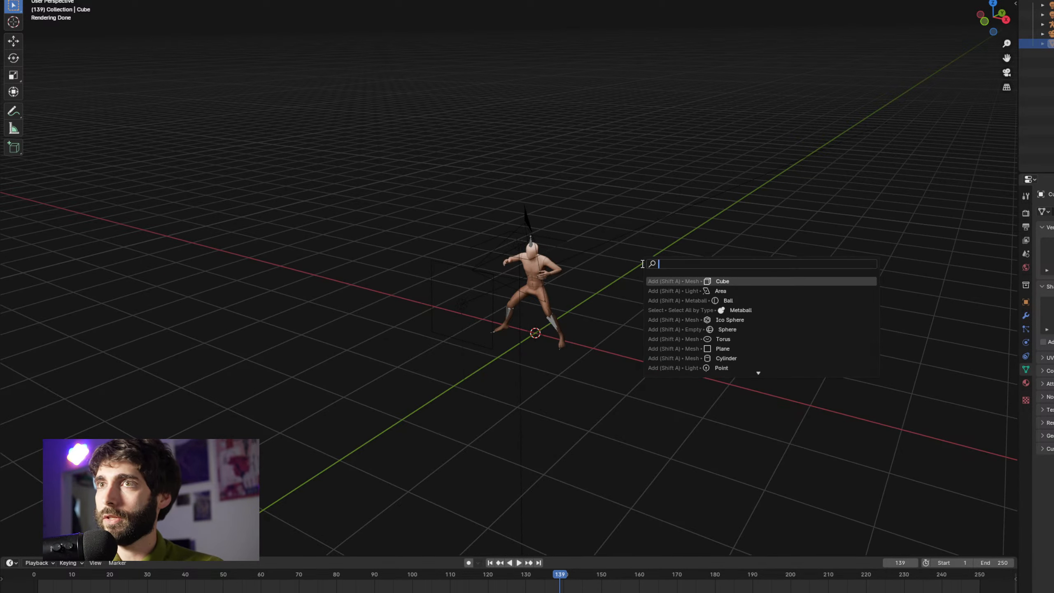
pyautogui.write('cube')
pyautogui.press('Return')
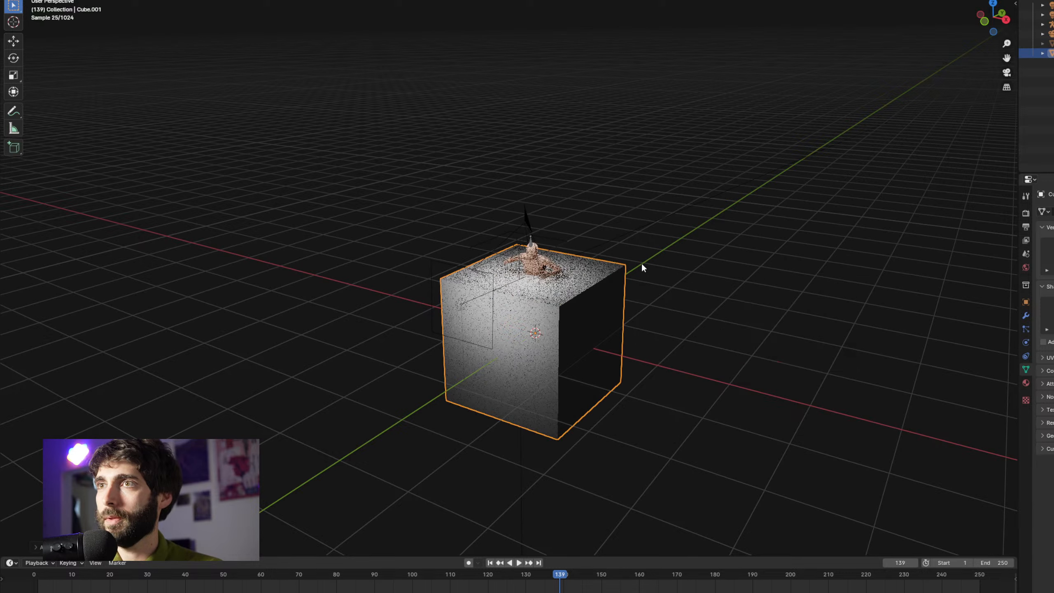
# Raise the cube along the Z axis until its base rests level with the floor grid
pyautogui.press('g')
pyautogui.press('z')
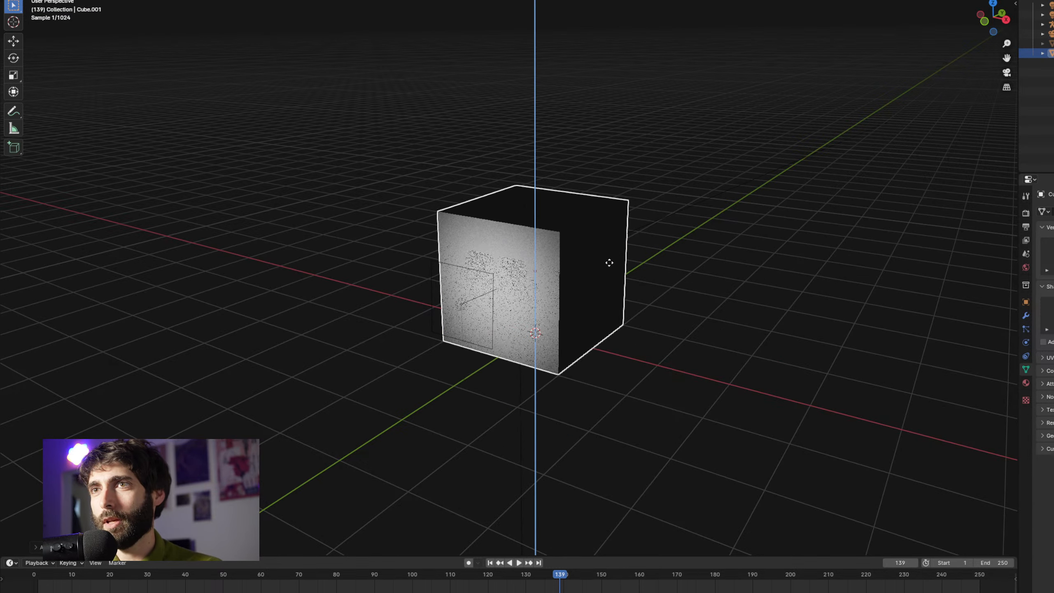
pyautogui.click(611, 275)
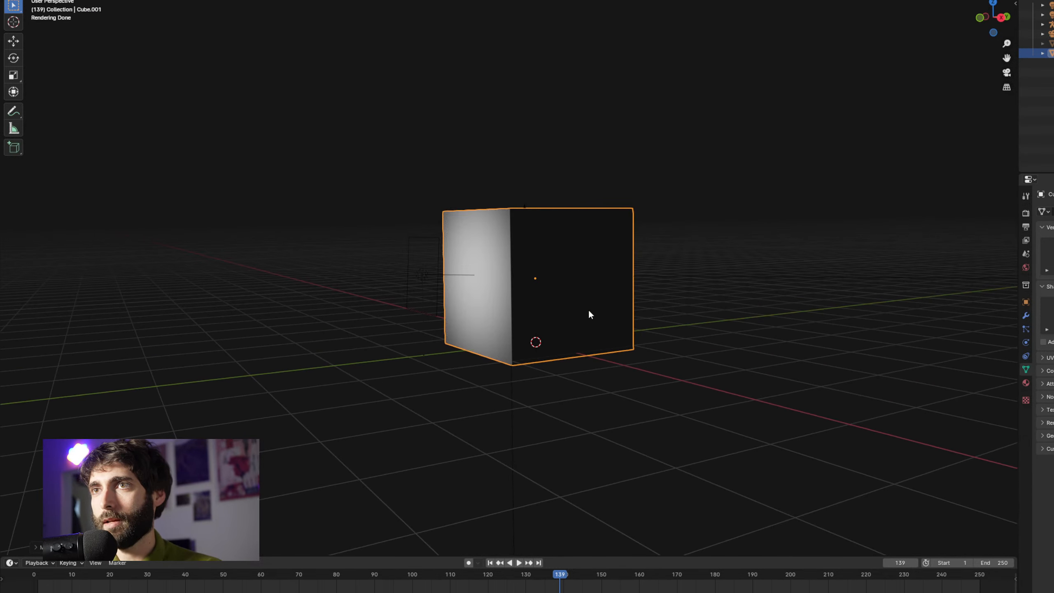
pyautogui.hscroll(-5, 588, 309)
pyautogui.press('g')
pyautogui.press('z')
pyautogui.click(555, 297)
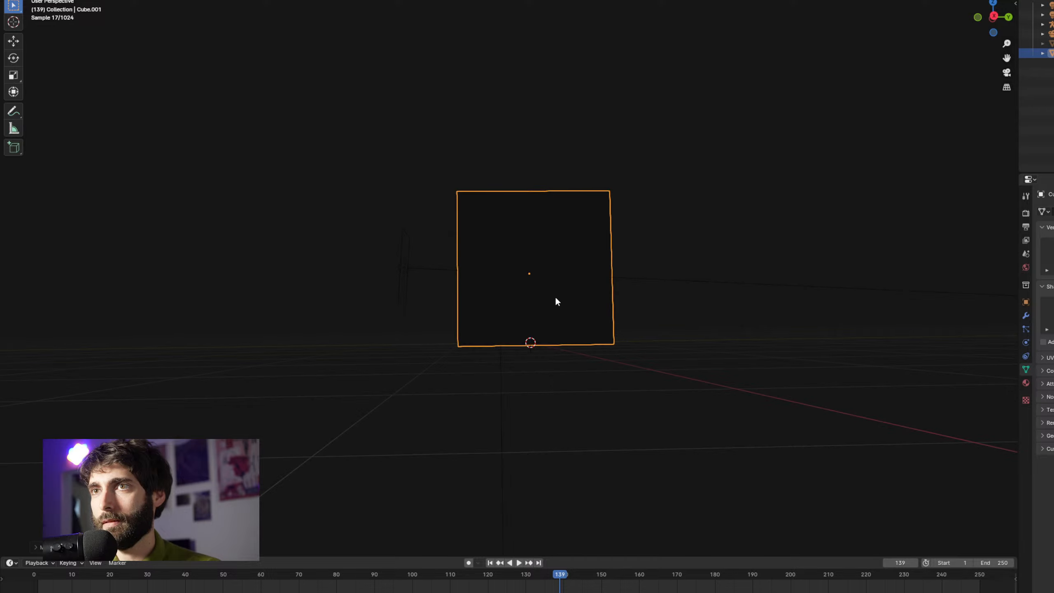
pyautogui.hscroll(5, 568, 308)
pyautogui.scroll(-3, 601, 324)
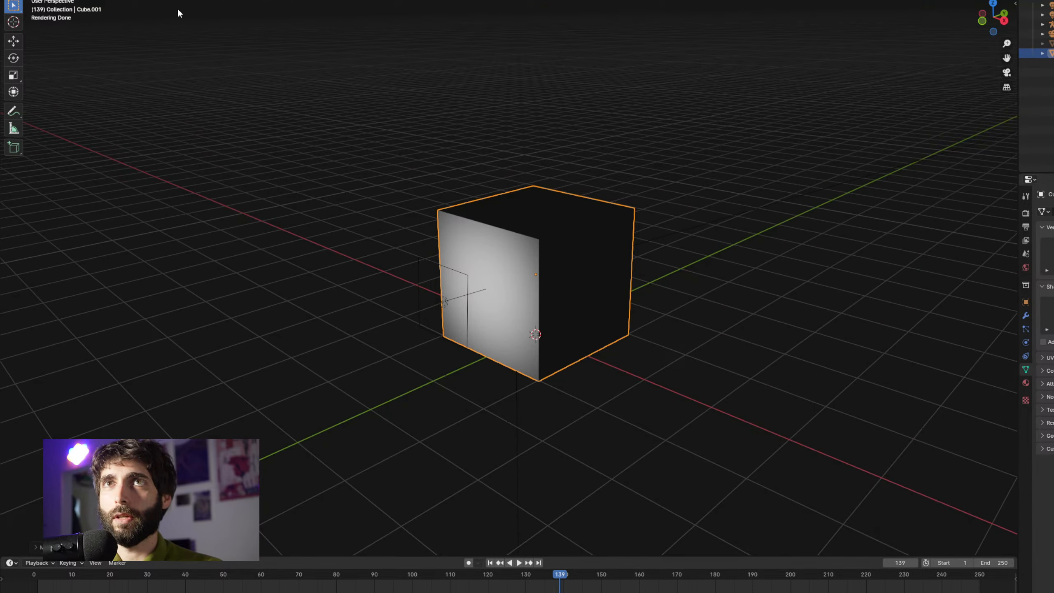
# Enter Edit Mode on the cube and deselect all of its geometry
pyautogui.click(176, 65)
pyautogui.click(58, 0)
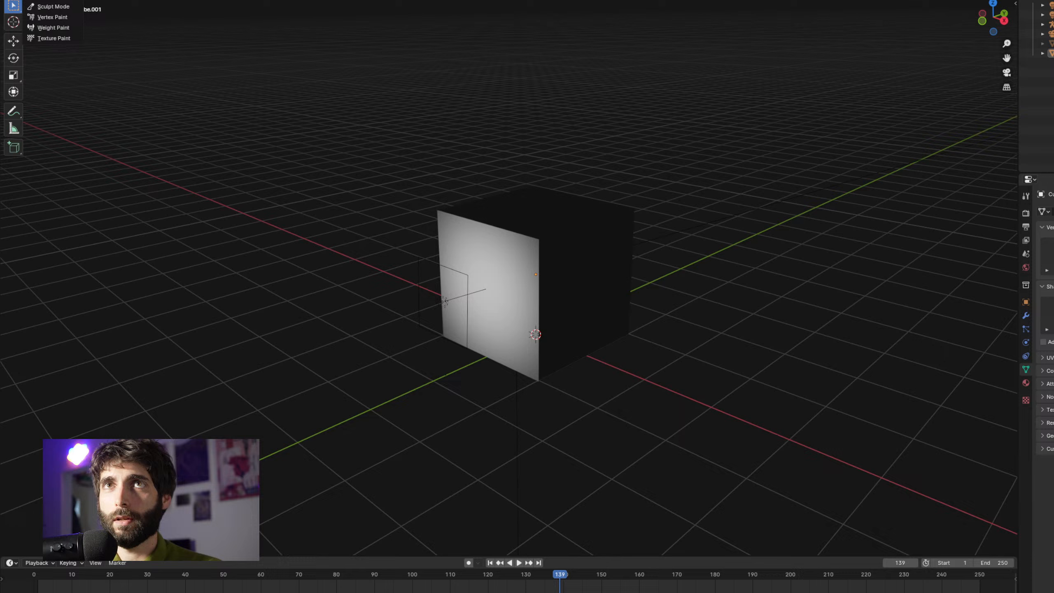
pyautogui.click(66, 0)
pyautogui.hotkey('alt', 'a')
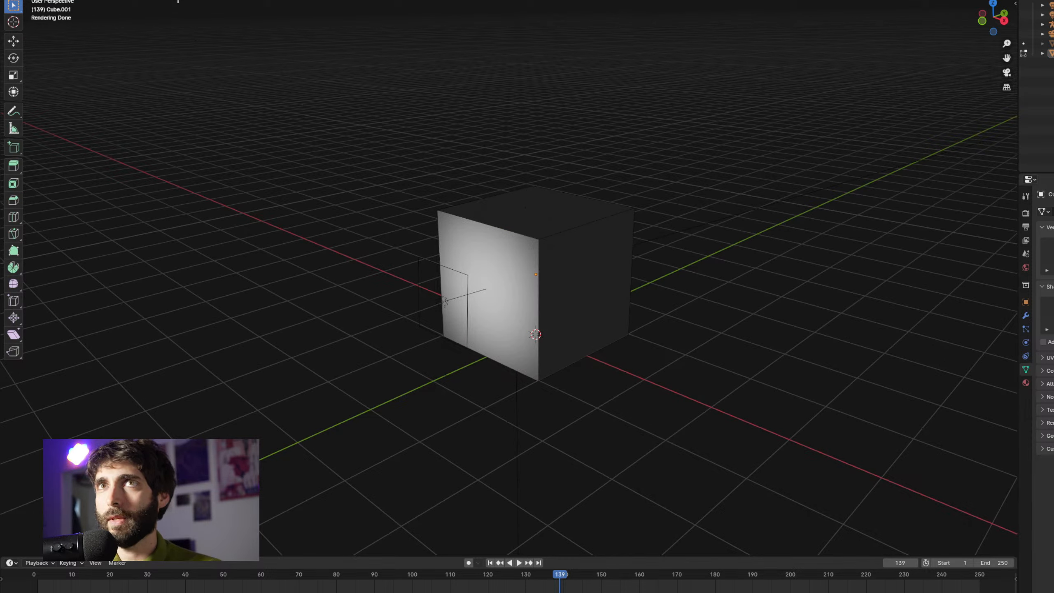
# Delete the cube's upper side edges and front edges, leaving only the floor and the back wall around the mannequin
pyautogui.click(565, 231)
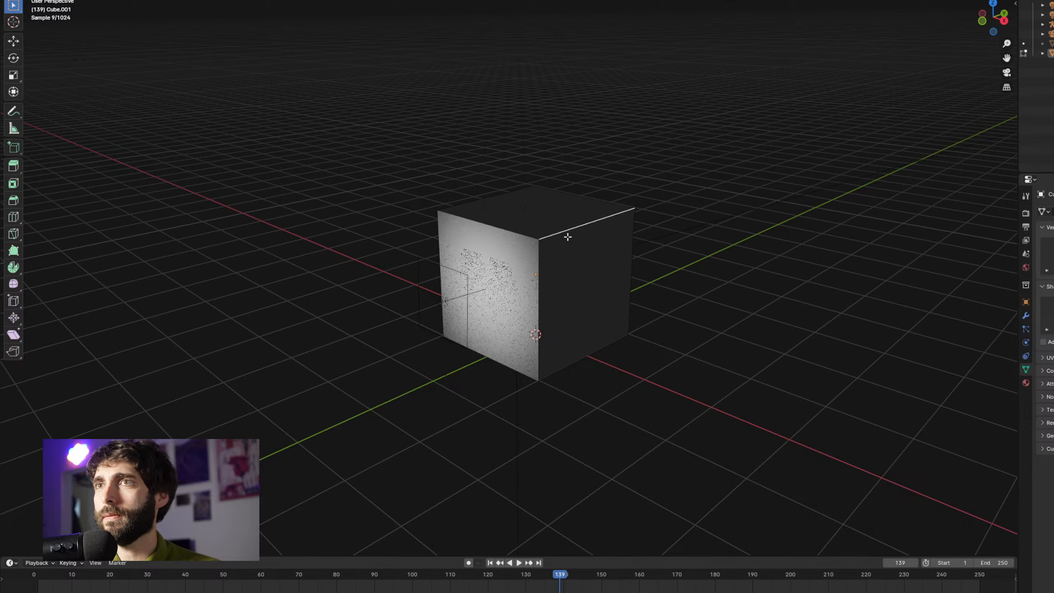
pyautogui.keyDown('ctrl'); pyautogui.click(479, 198); pyautogui.keyUp('ctrl')
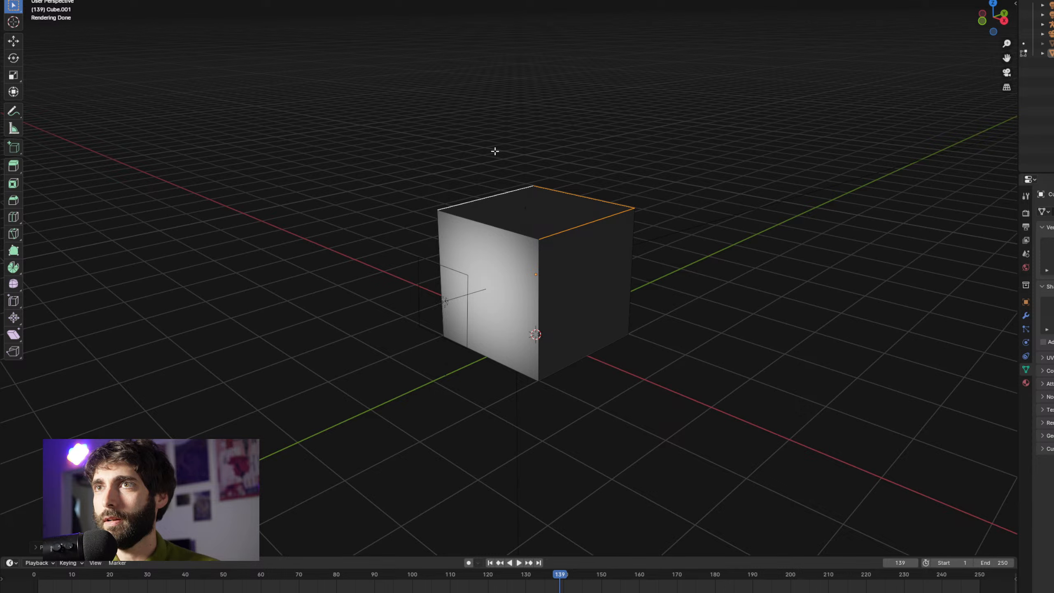
pyautogui.click(494, 198)
pyautogui.keyDown('shift'); pyautogui.click(570, 228); pyautogui.keyUp('shift')
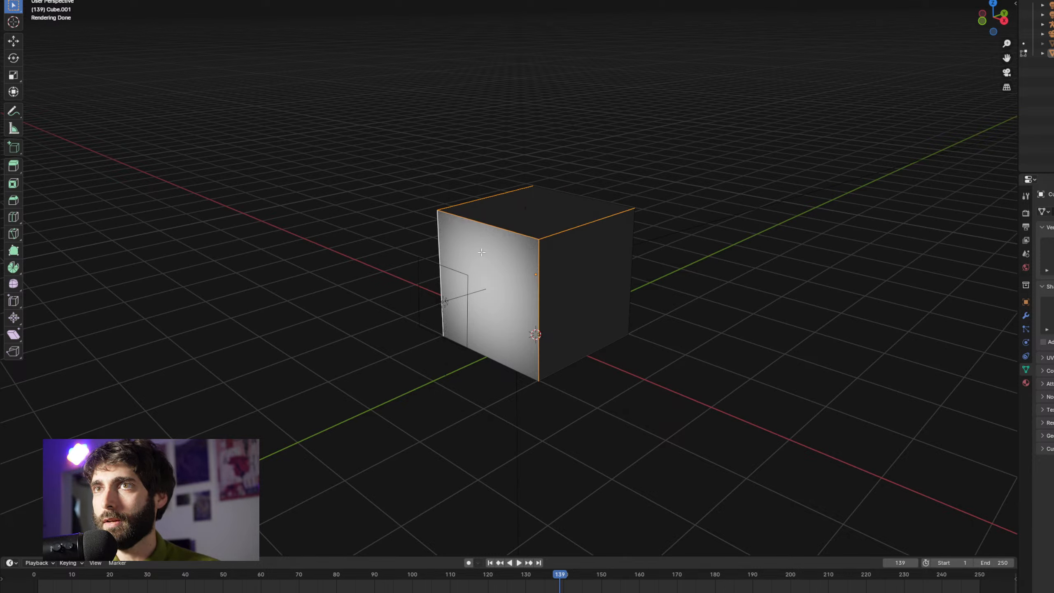
pyautogui.press('x')
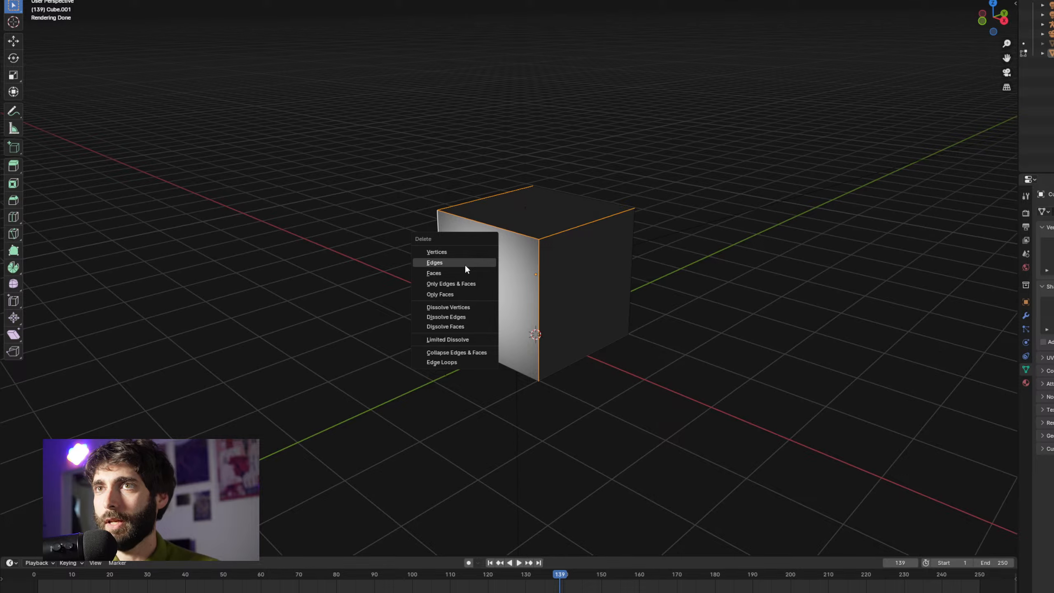
pyautogui.click(464, 264)
pyautogui.scroll(1, 569, 352)
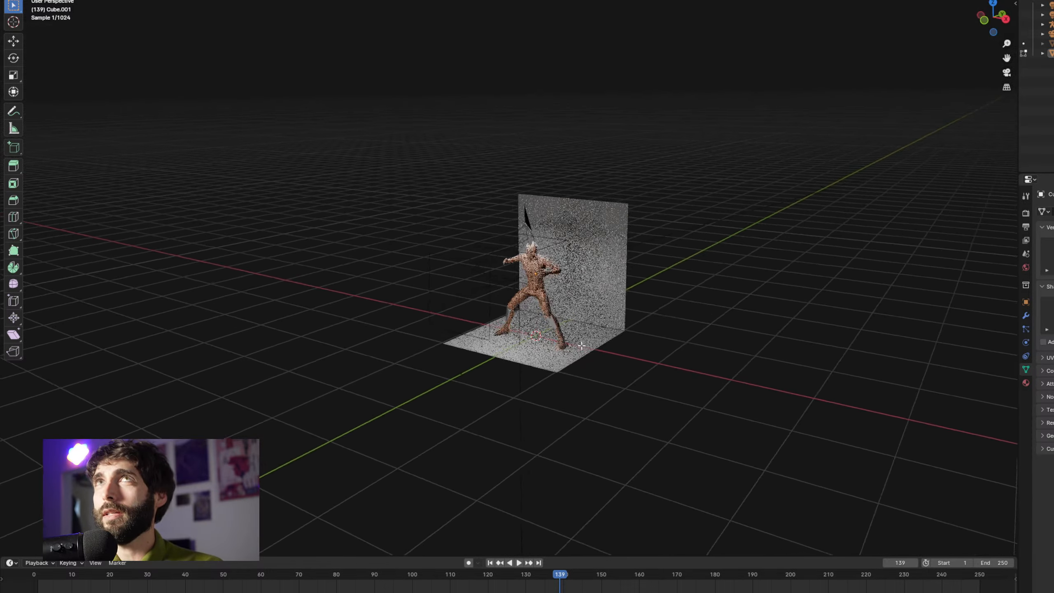
pyautogui.scroll(3, 601, 338)
pyautogui.scroll(-2, 602, 339)
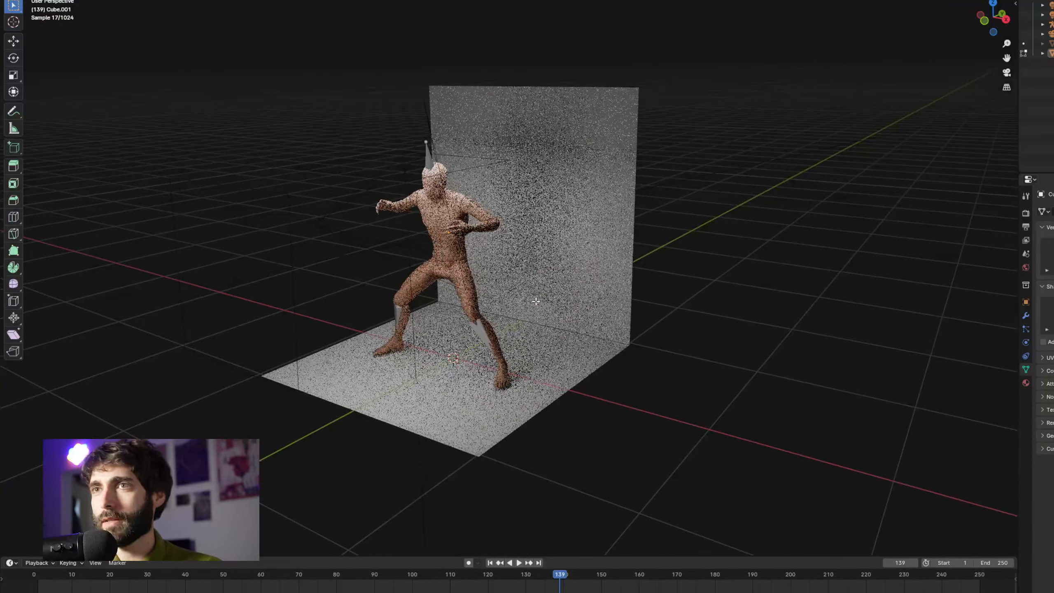
# Select the edge where the floor meets the back wall, leaving its position and rotation as they are
pyautogui.moveTo(555, 322)
pyautogui.mouseDown()
pyautogui.moveTo(525, 333)
pyautogui.moveTo(548, 327)
pyautogui.moveTo(538, 329)
pyautogui.mouseUp()
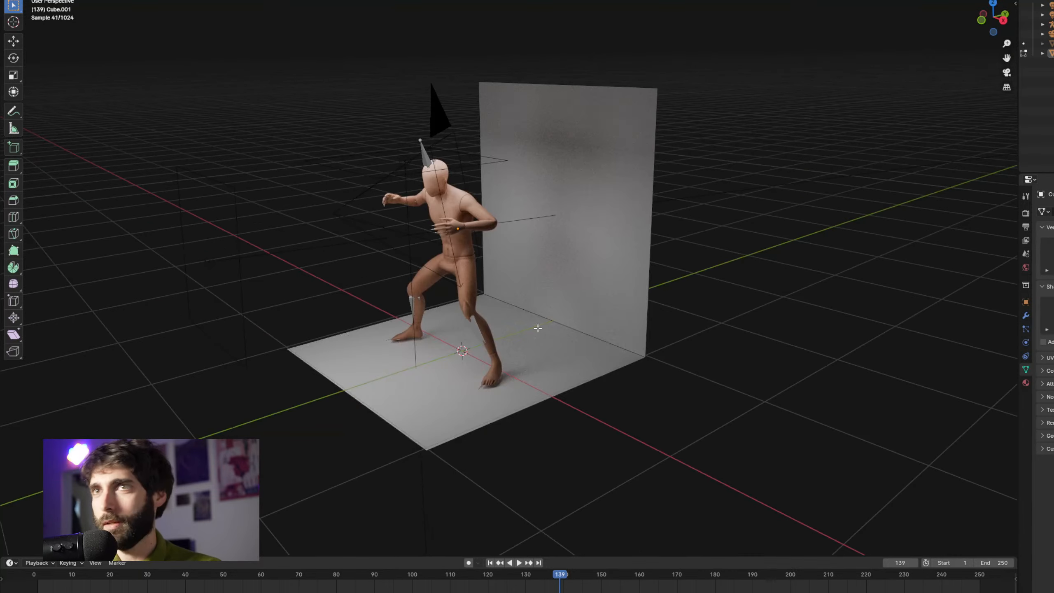
pyautogui.click(546, 319)
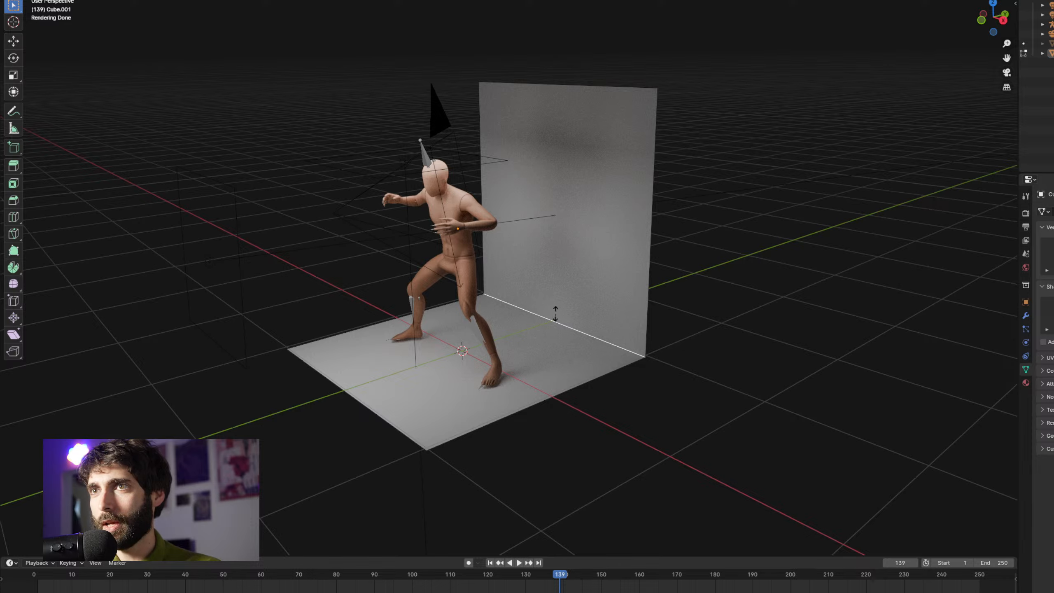
pyautogui.rightClick(558, 305)
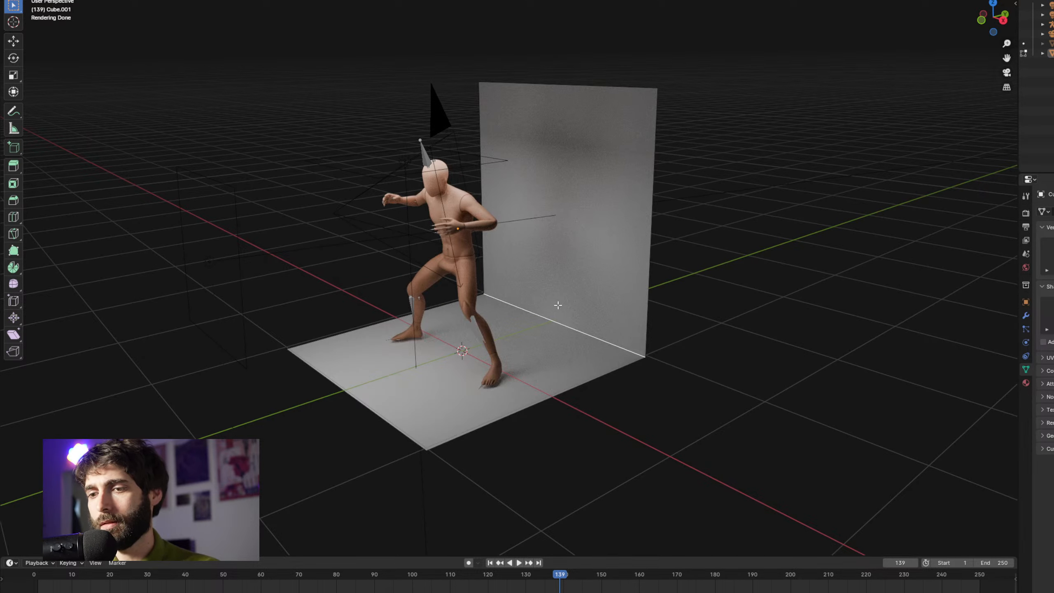
pyautogui.press('r')
pyautogui.rightClick(558, 296)
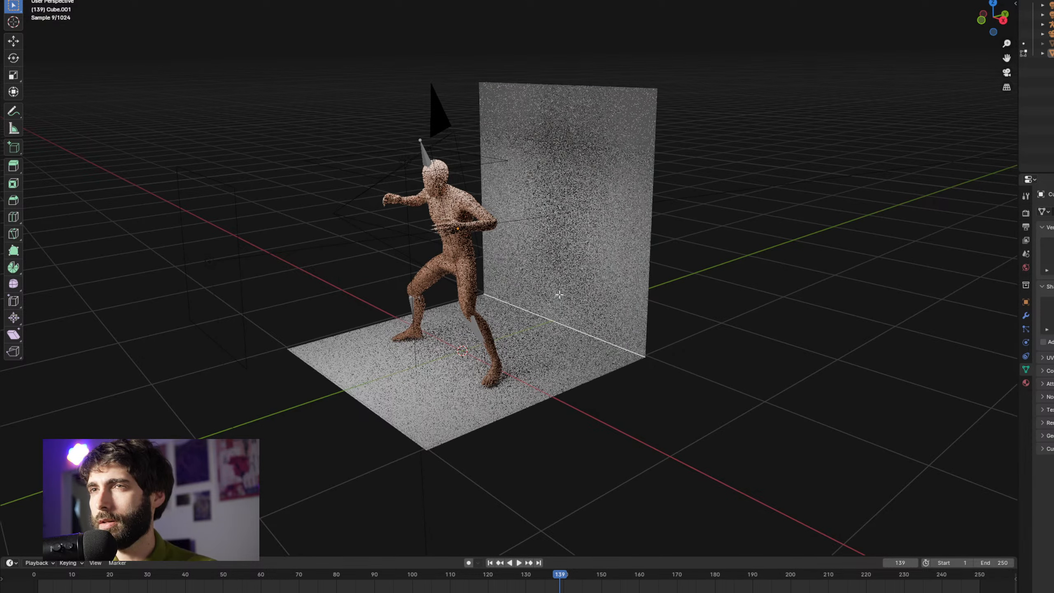
# Try to bevel the edge between the floor and the back wall
pyautogui.rightClick(549, 316)
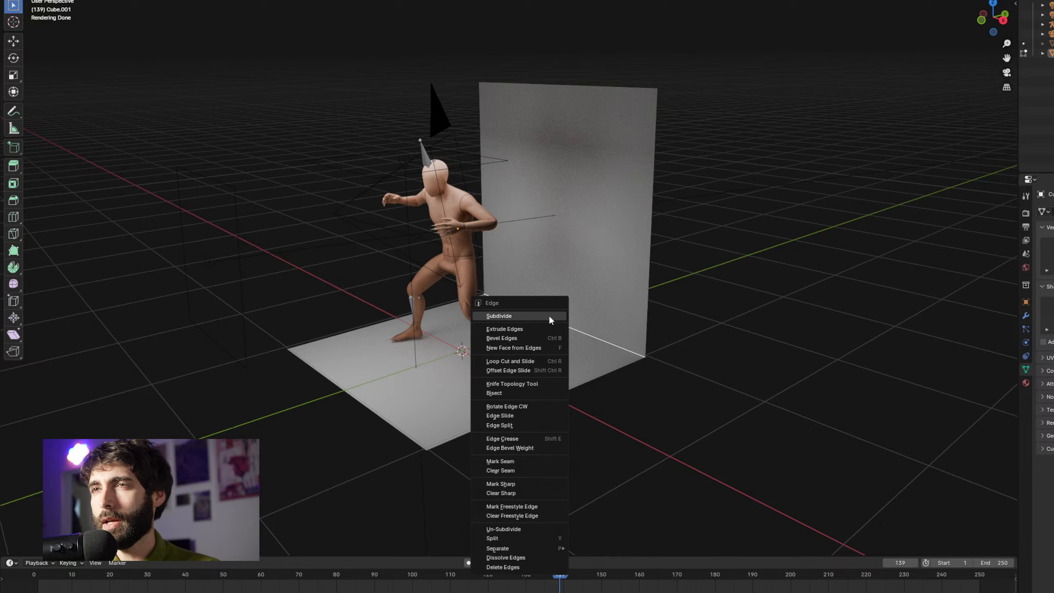
pyautogui.click(540, 339)
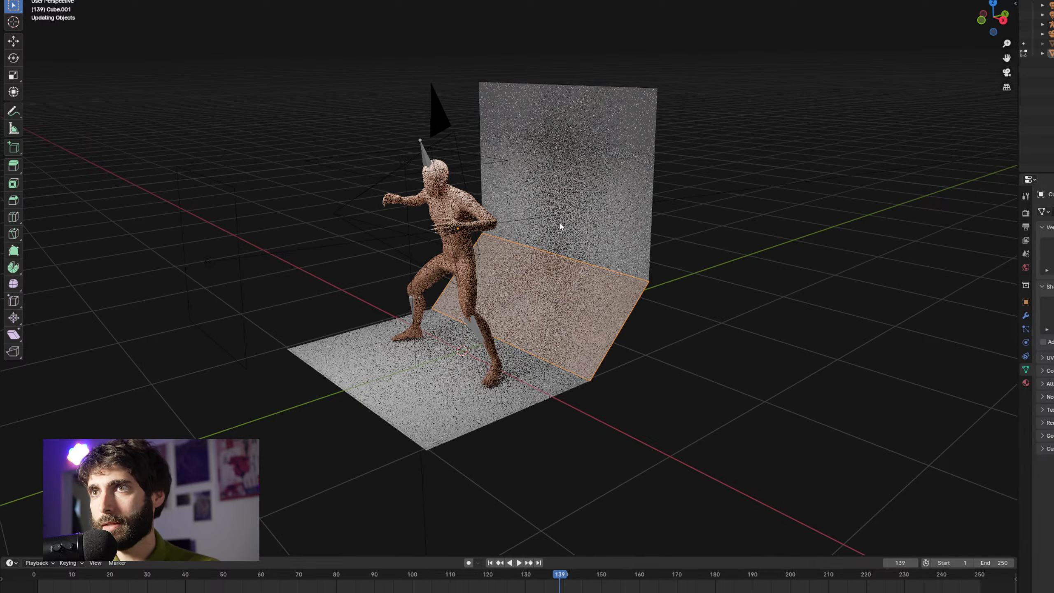
pyautogui.rightClick(561, 259)
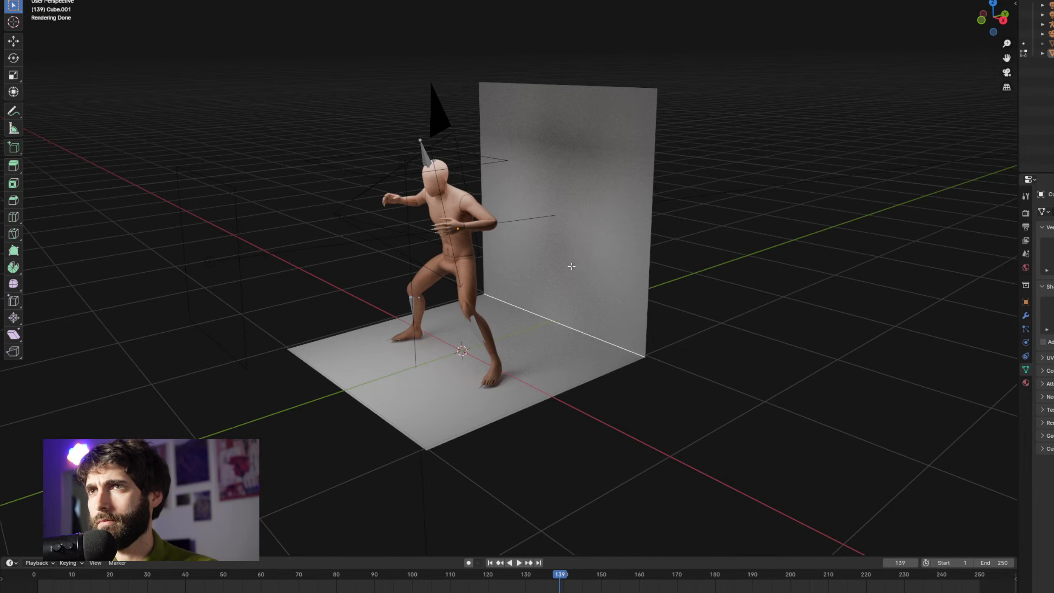
# Bevel the edge between the floor and the back wall into a smooth multi-segment curve, leaving the geometry deselected
pyautogui.rightClick(554, 316)
pyautogui.click(543, 316)
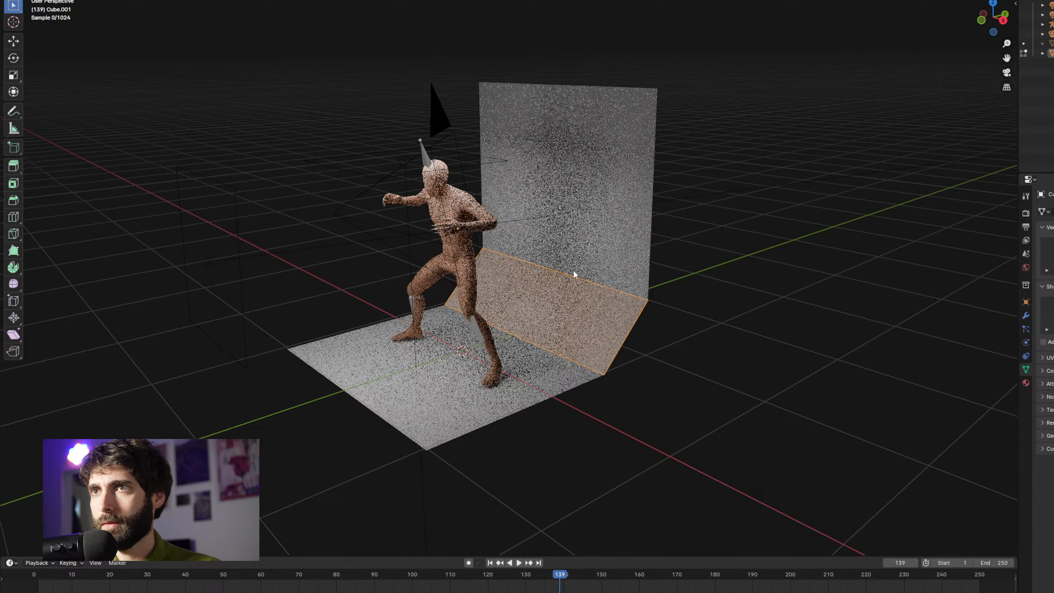
pyautogui.scroll(10, 573, 270)
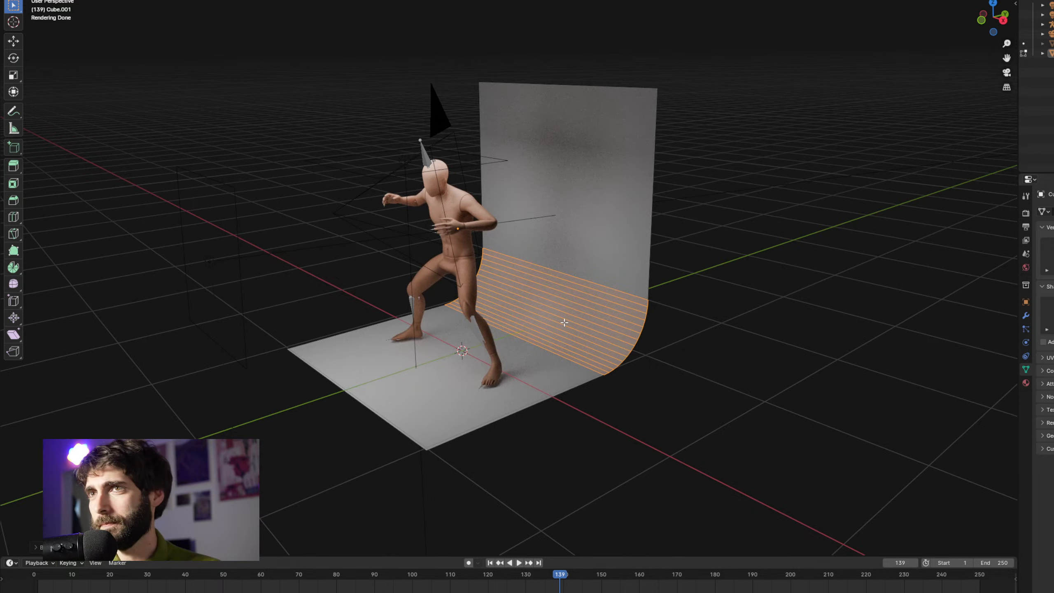
pyautogui.click(538, 147)
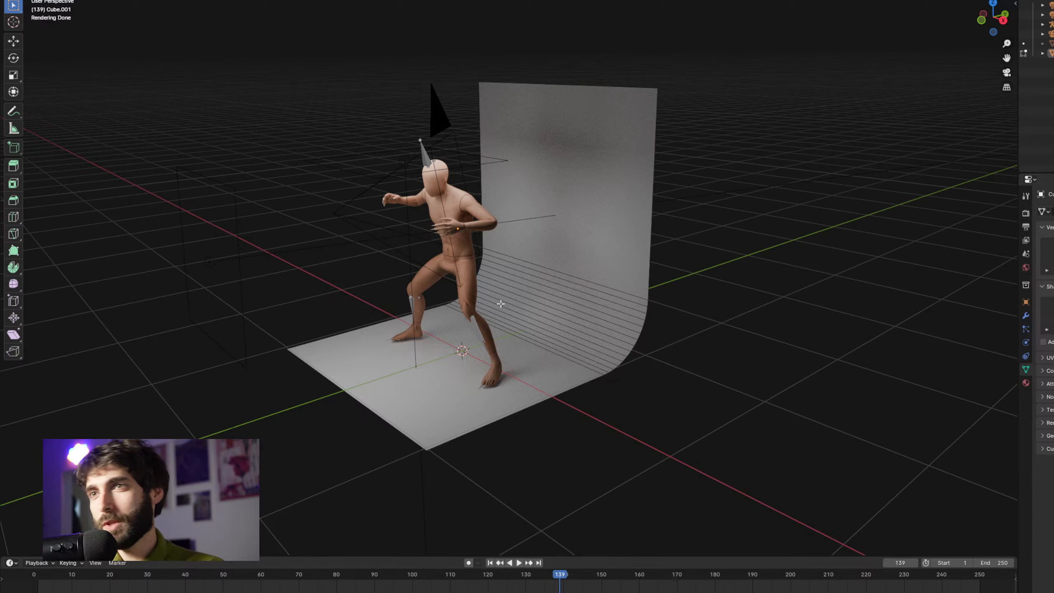
# Return to Object Mode and scale the curved backdrop along the X axis until it is several times wider
pyautogui.click(52, 0)
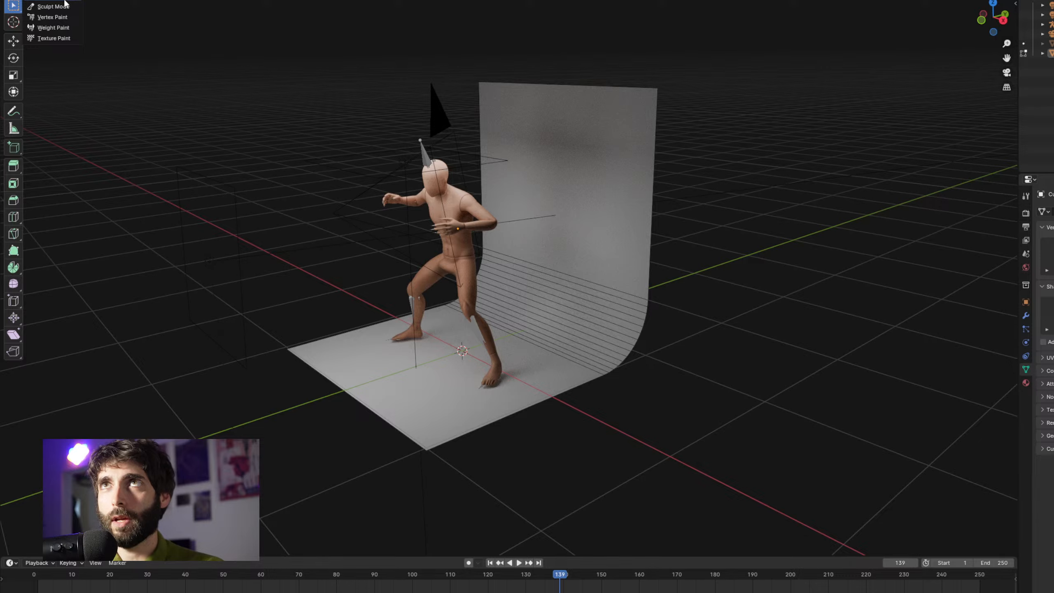
pyautogui.click(46, 0)
pyautogui.click(579, 266)
pyautogui.press('s')
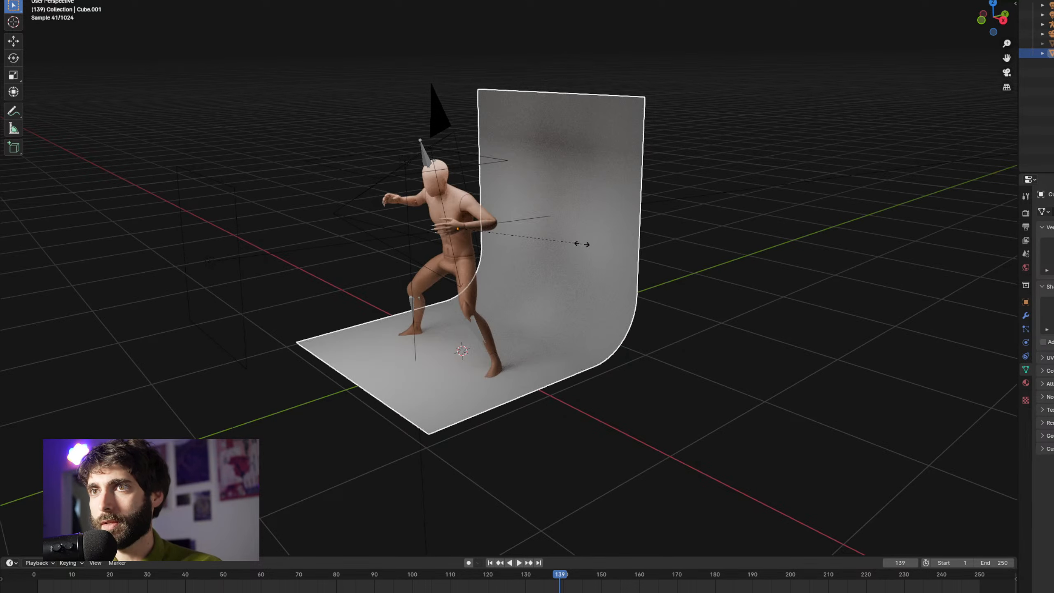
pyautogui.press('x')
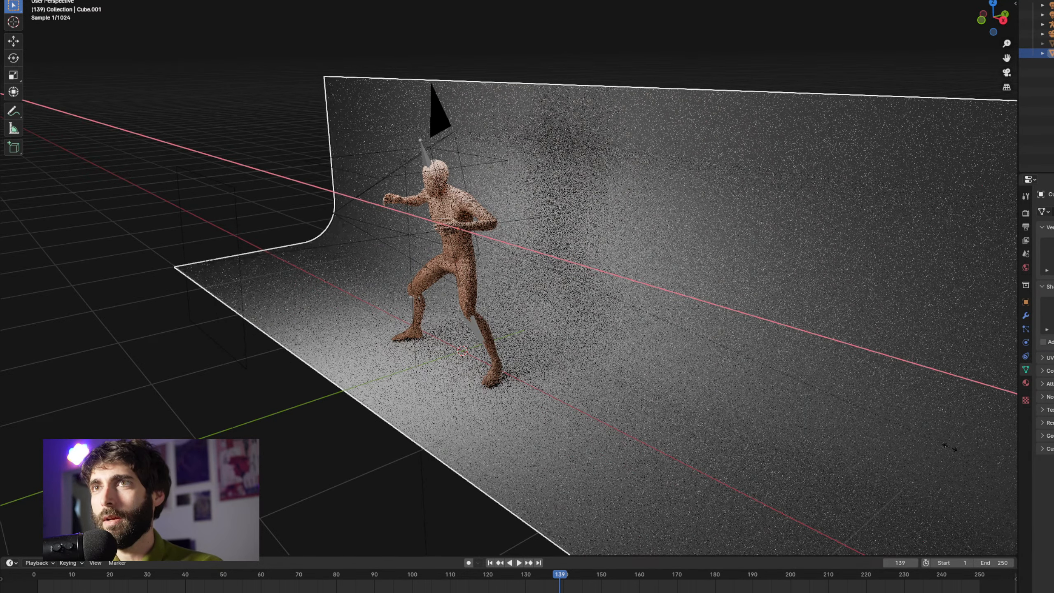
pyautogui.click(842, 404)
pyautogui.moveTo(743, 418); pyautogui.dragTo(765, 415)
pyautogui.scroll(-6, 669, 320)
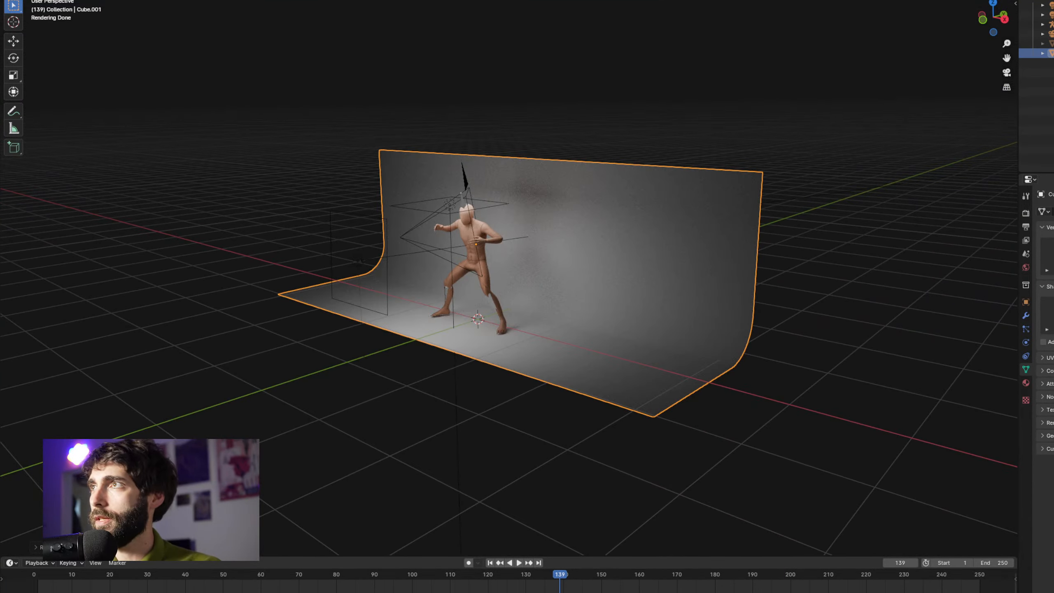
# Hide the demonstration backdrop Cube.001 and show the original, larger studio backdrop behind the mannequin
pyautogui.click(1053, 53)
pyautogui.click(1053, 44)
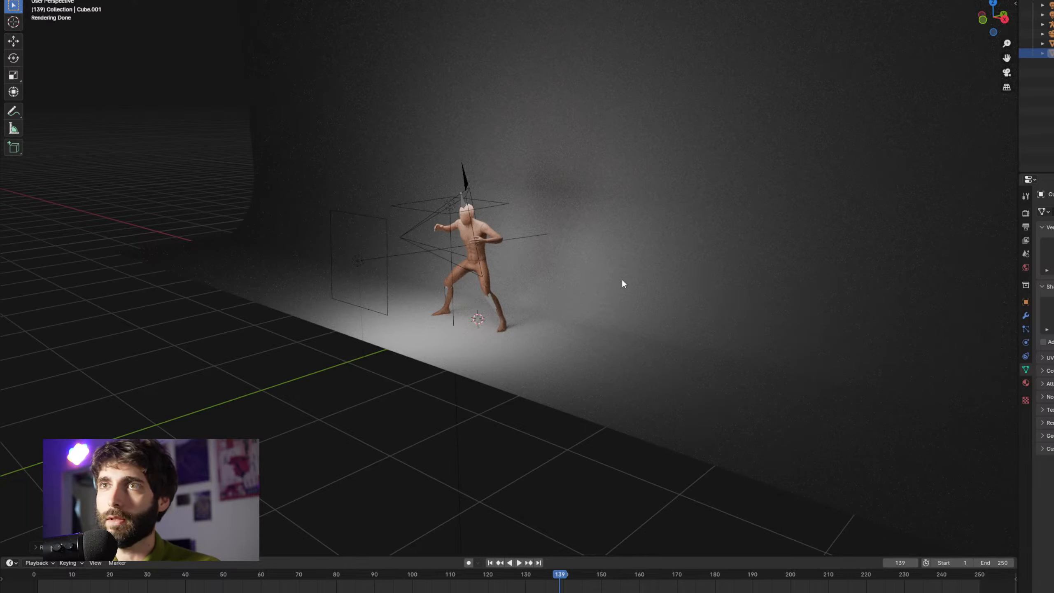
pyautogui.click(465, 383)
pyautogui.click(441, 401)
pyautogui.moveTo(490, 313); pyautogui.dragTo(495, 320)
pyautogui.scroll(3, 469, 245)
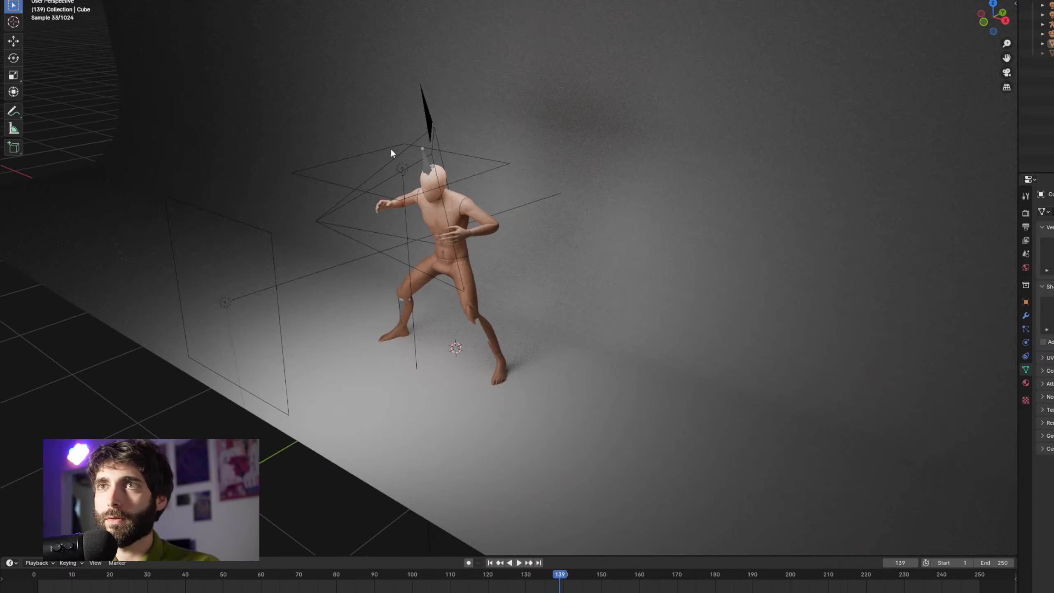
# Point out the area lights around the mannequin, ending with the upright light Area.001 selected
pyautogui.click(404, 167)
pyautogui.click(269, 244)
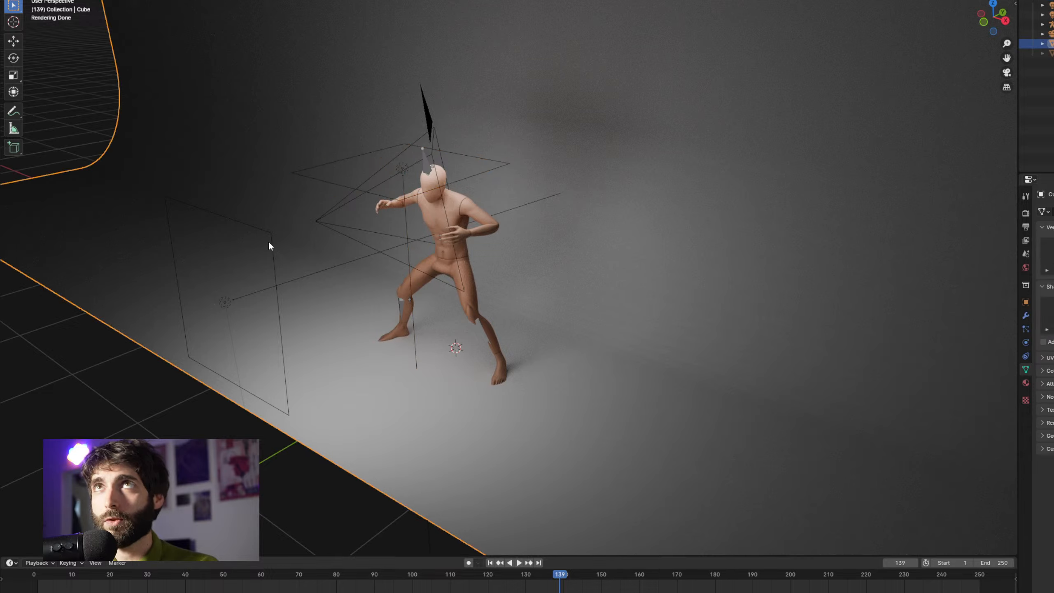
pyautogui.click(235, 299)
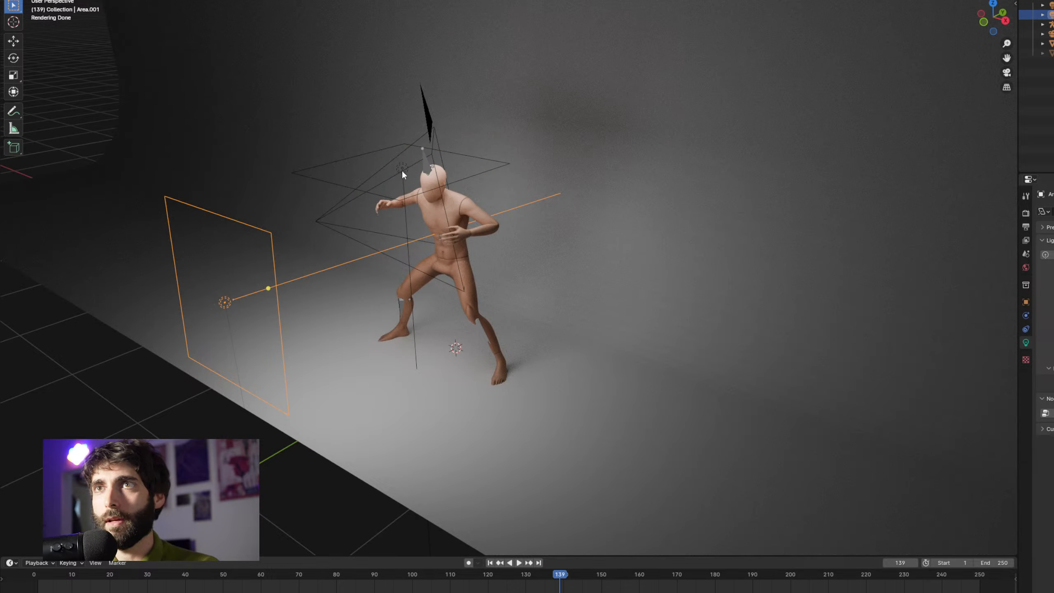
pyautogui.click(402, 167)
pyautogui.click(229, 300)
pyautogui.moveTo(399, 287); pyautogui.dragTo(403, 290)
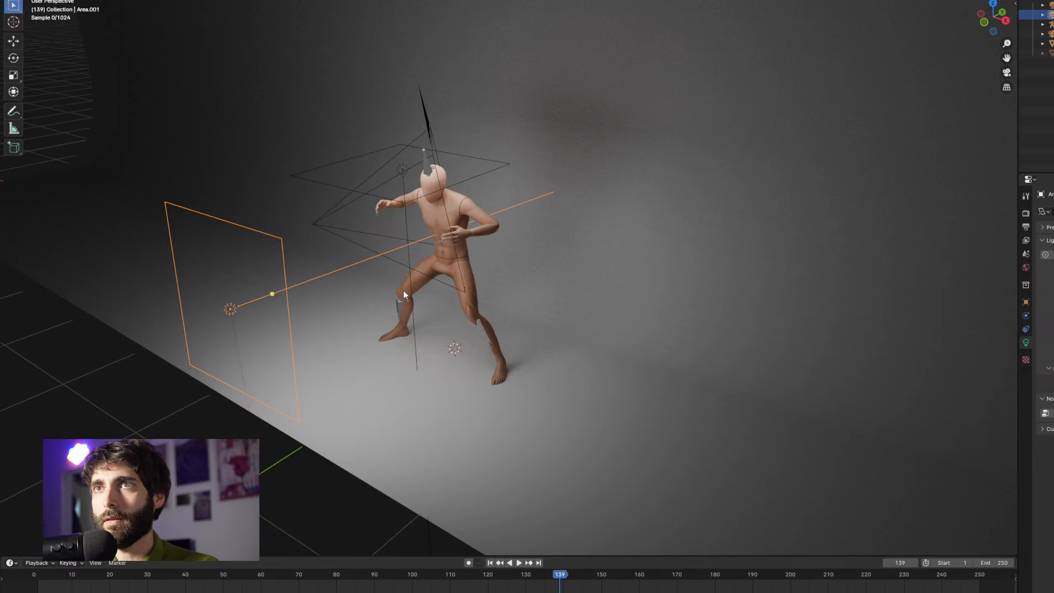
# View the scene through the camera and set the animation to frame 149, framing the mannequin's upper body
pyautogui.press('ctrl+KP_0')
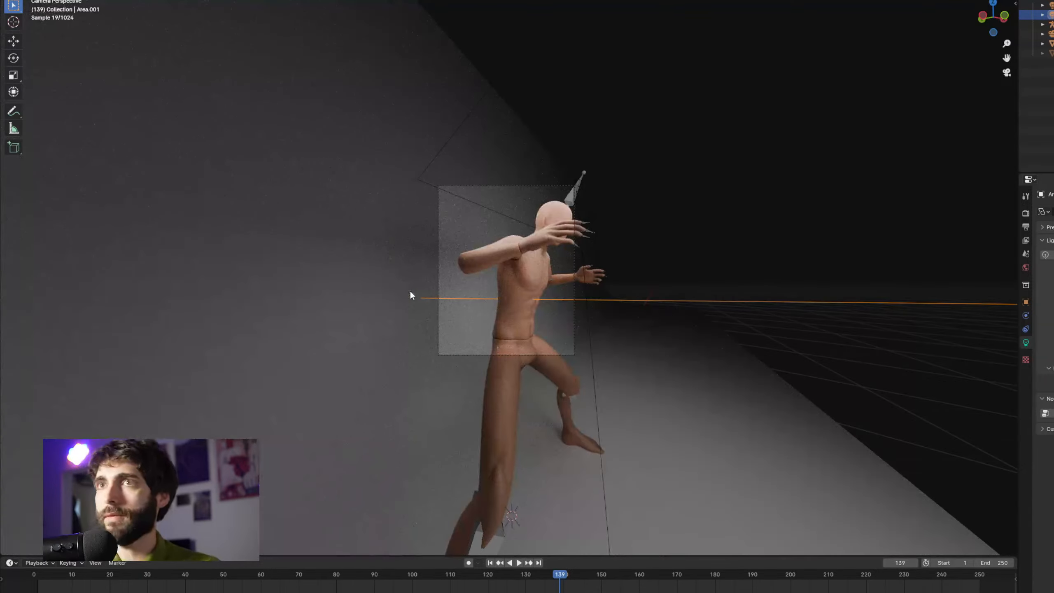
pyautogui.press('space')
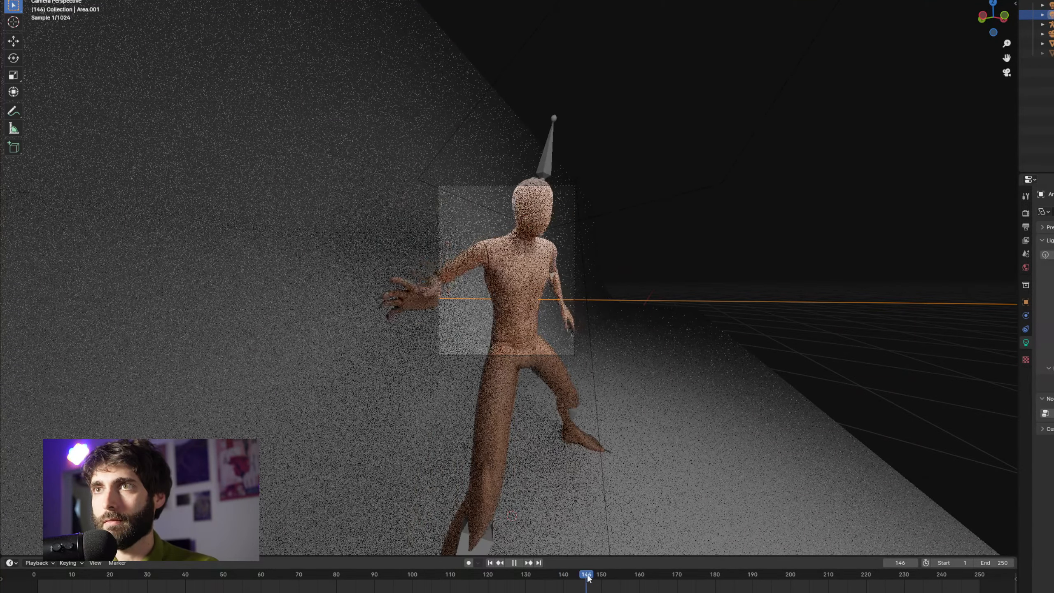
pyautogui.moveTo(595, 575); pyautogui.dragTo(598, 574)
pyautogui.scroll(5, 510, 245)
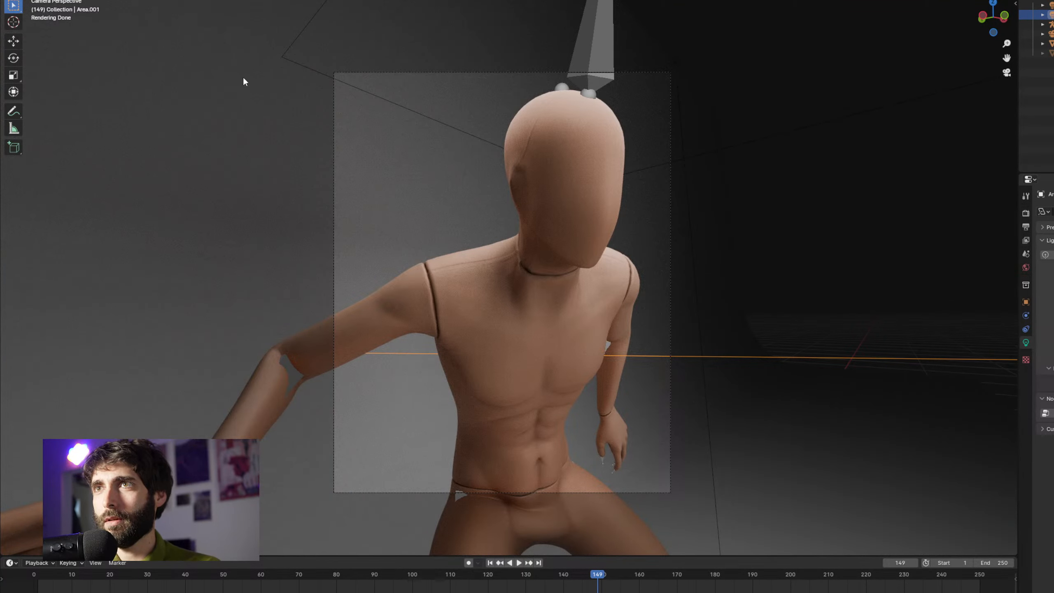
# Render the current frame as an image, review the options for saving it, and close the render window
pyautogui.click(59, 0)
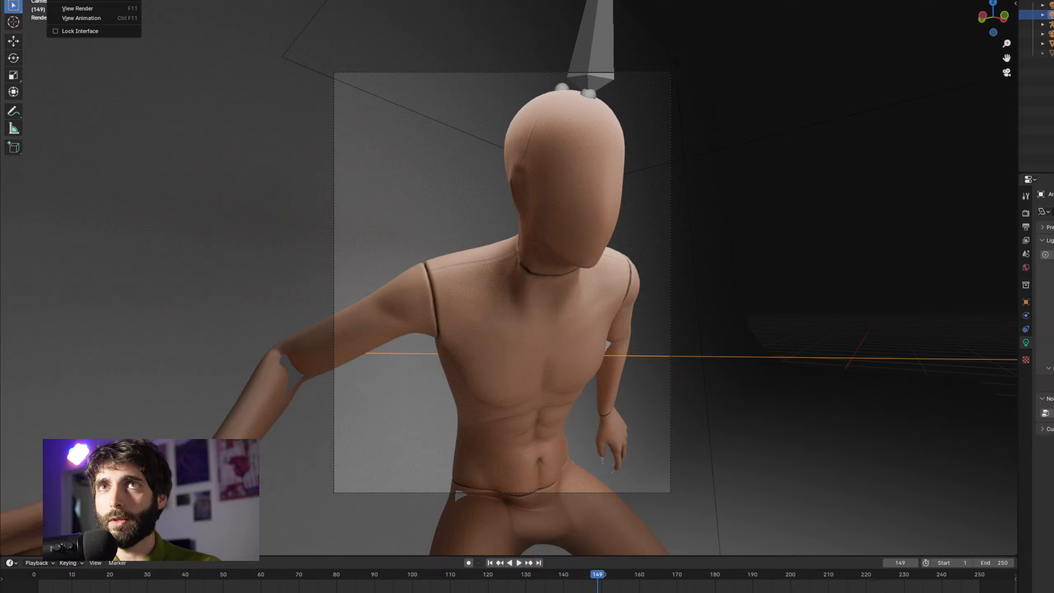
pyautogui.click(78, 0)
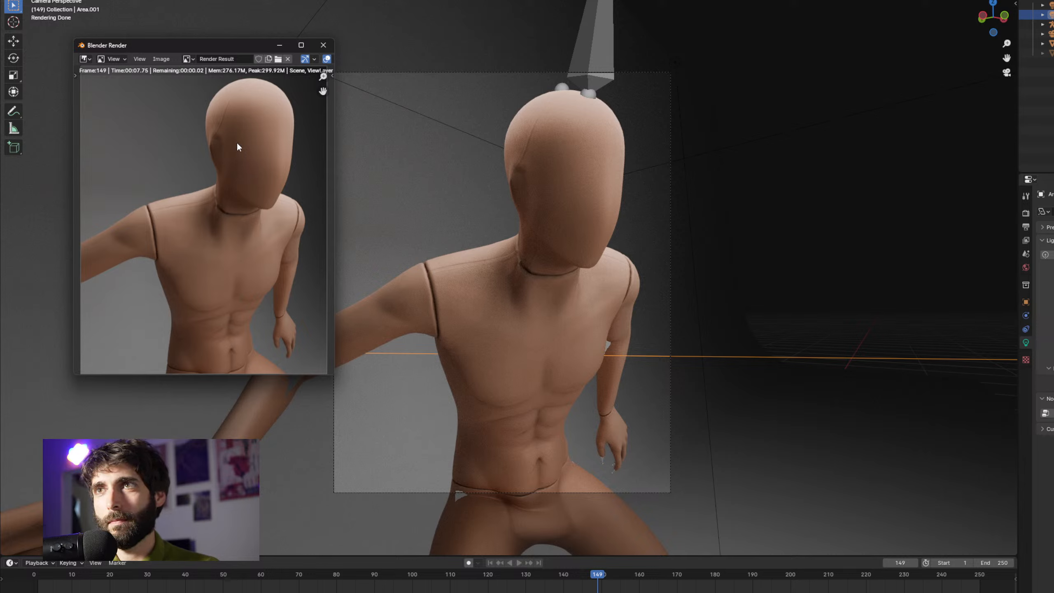
pyautogui.moveTo(217, 41); pyautogui.dragTo(221, 35)
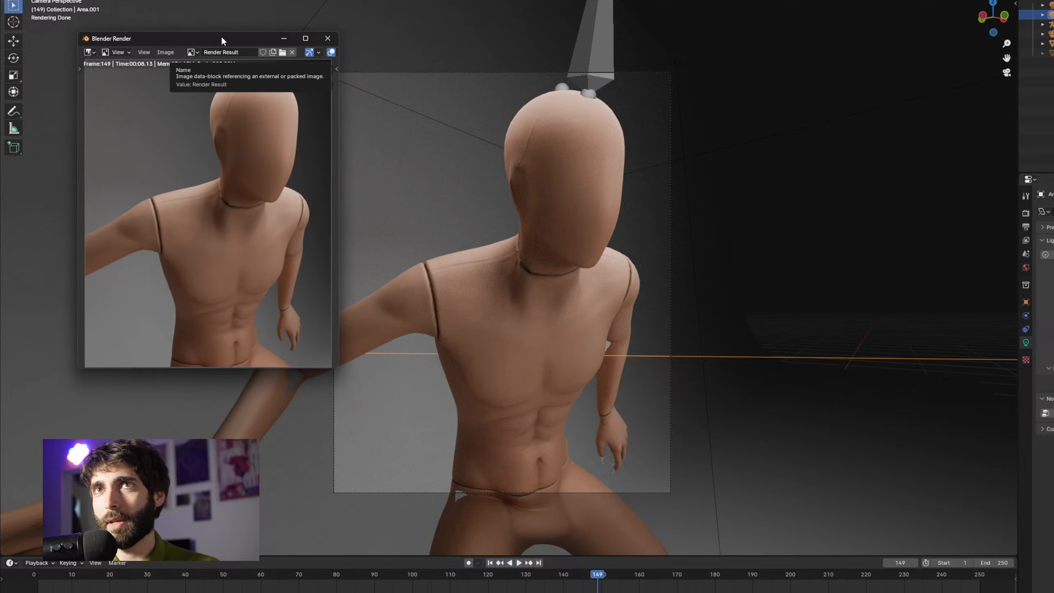
pyautogui.click(165, 53)
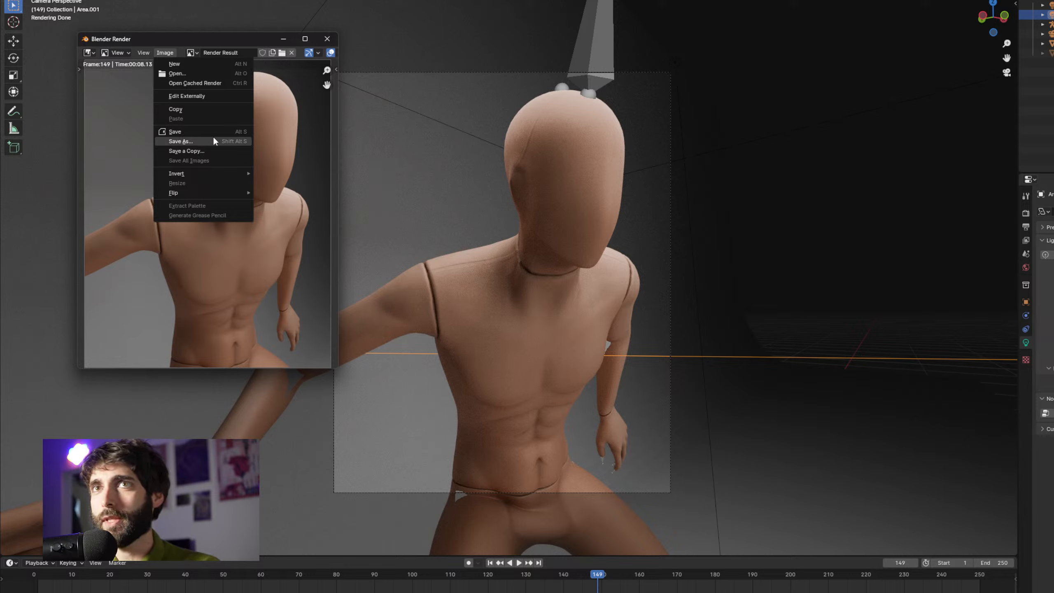
pyautogui.click(232, 110)
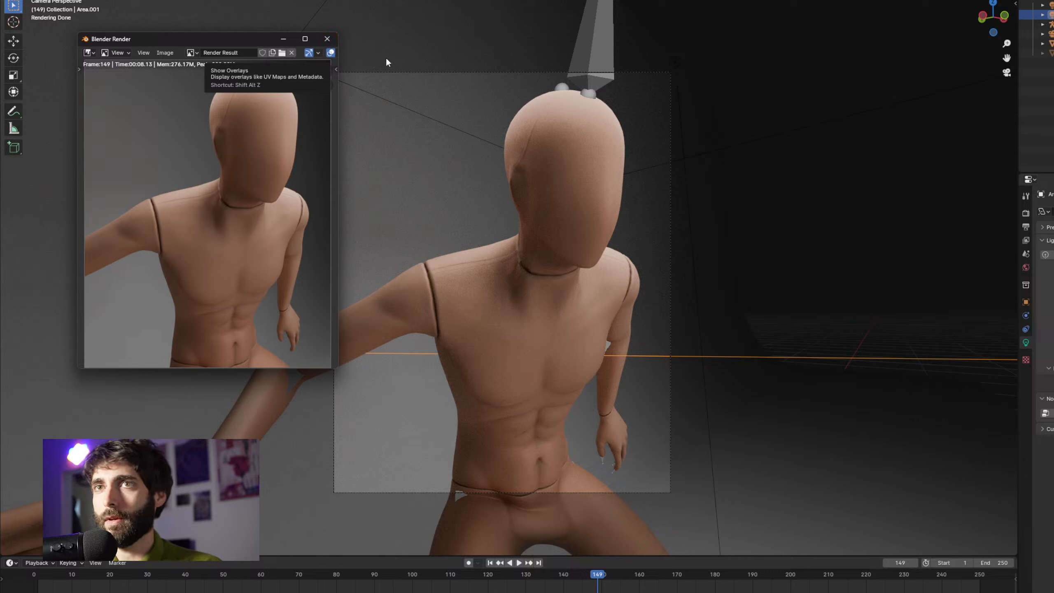
pyautogui.click(327, 38)
# Try a different render engine for the scene, and undo the change
pyautogui.click(1025, 213)
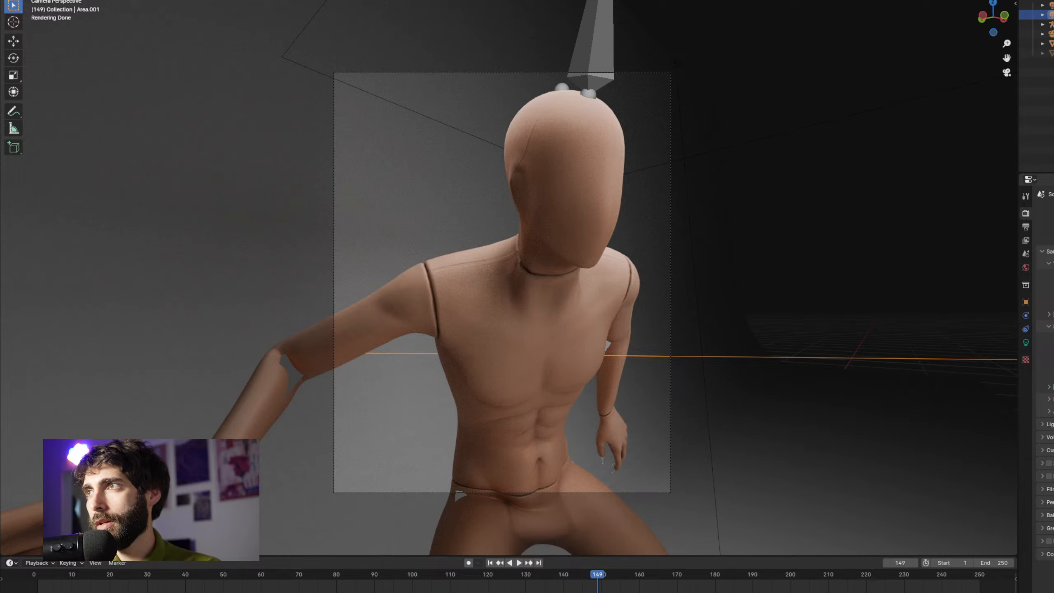
pyautogui.click(1053, 218)
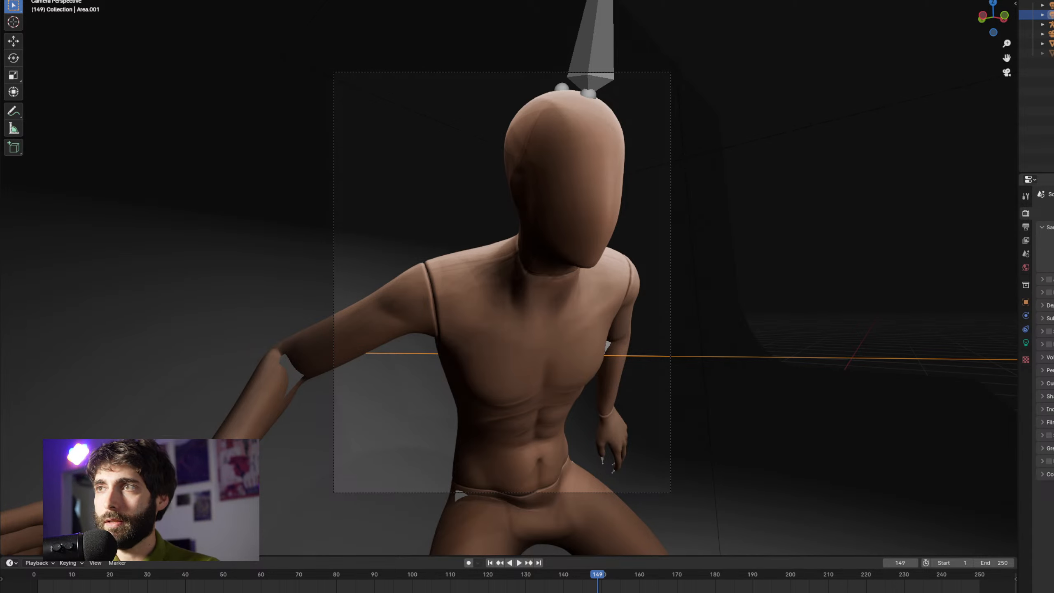
pyautogui.hotkey('ctrl', 'z')
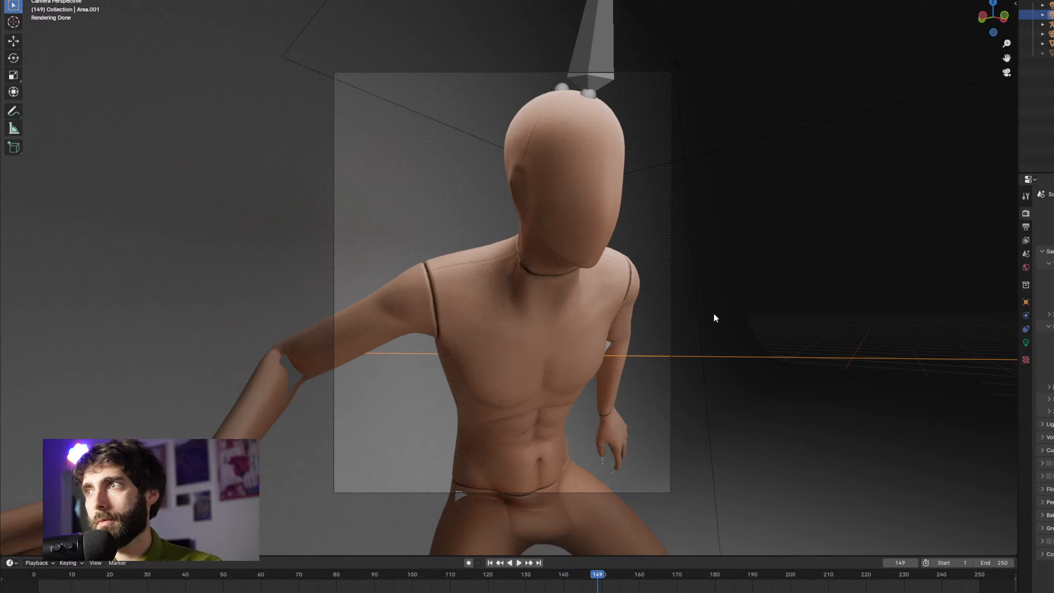
# Show the scene's output properties, and switch to the ComfyUI workflow in the Brave browser
pyautogui.click(1026, 228)
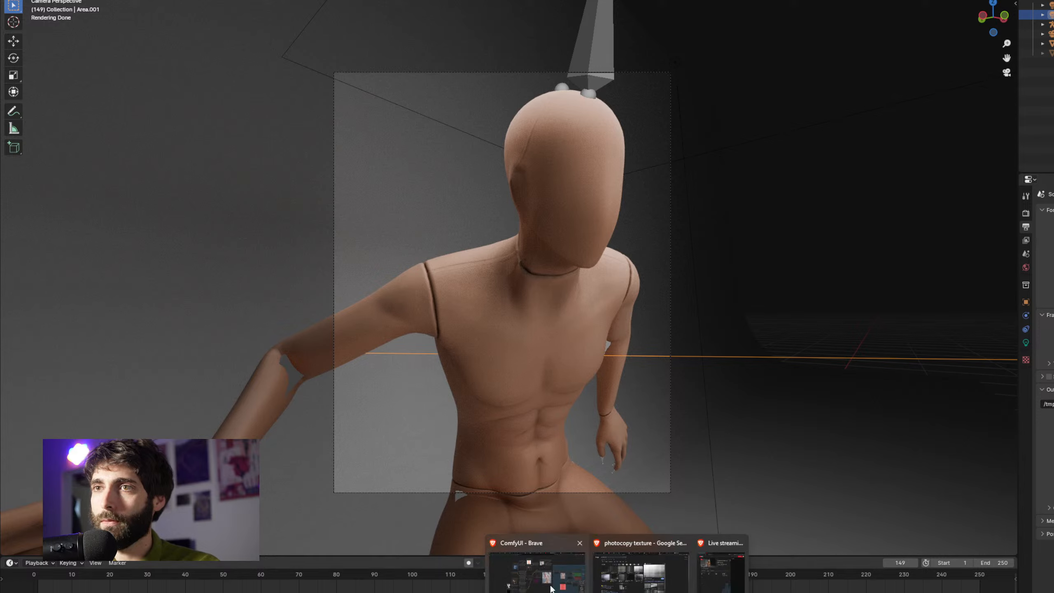
pyautogui.click(523, 566)
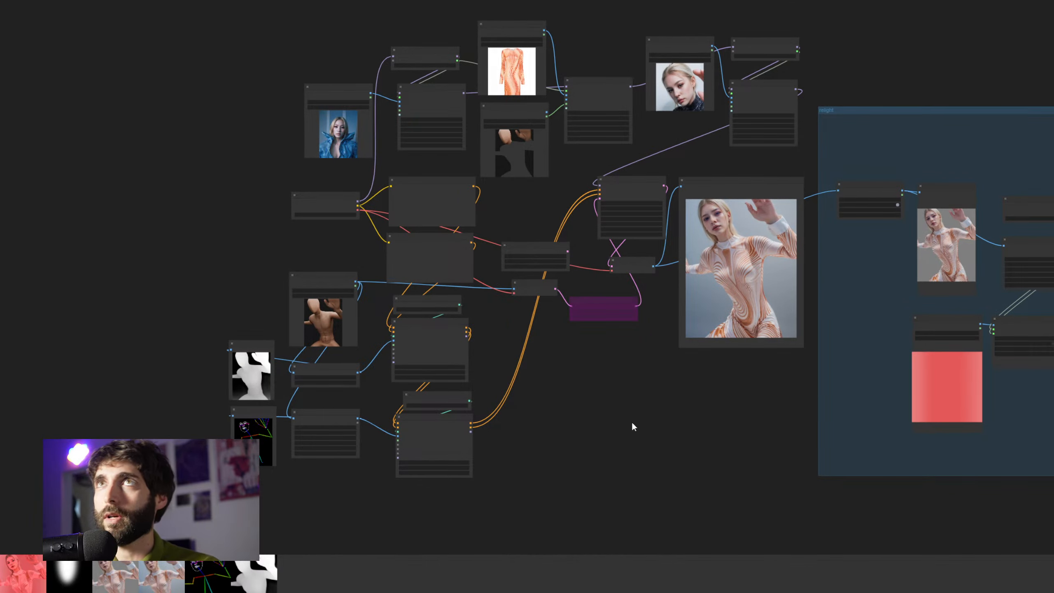
pyautogui.scroll(-2, 667, 426)
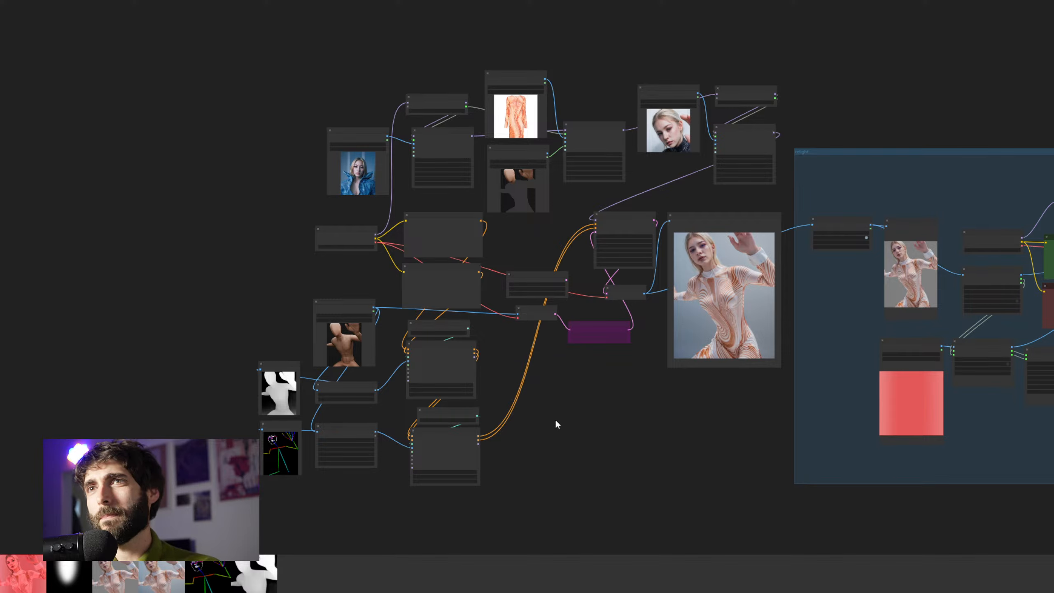
pyautogui.scroll(2, 553, 420)
# Delete the Empty Latent Image node and move the bypassed latent upscale node into its place above VAE Encode
pyautogui.moveTo(551, 422); pyautogui.dragTo(648, 424)
pyautogui.scroll(1, 630, 434)
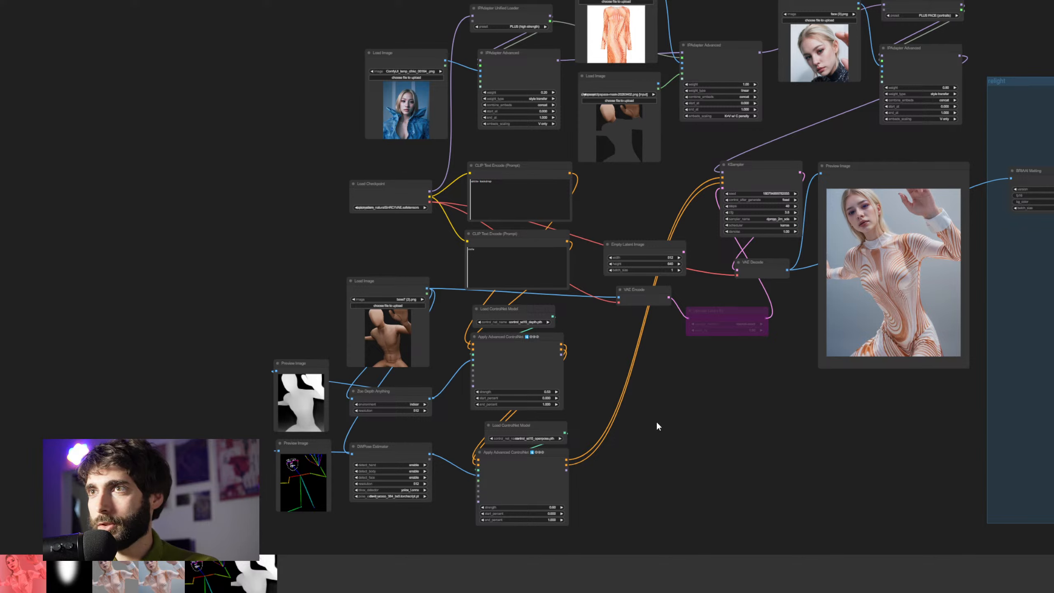
pyautogui.click(647, 247)
pyautogui.press('Delete')
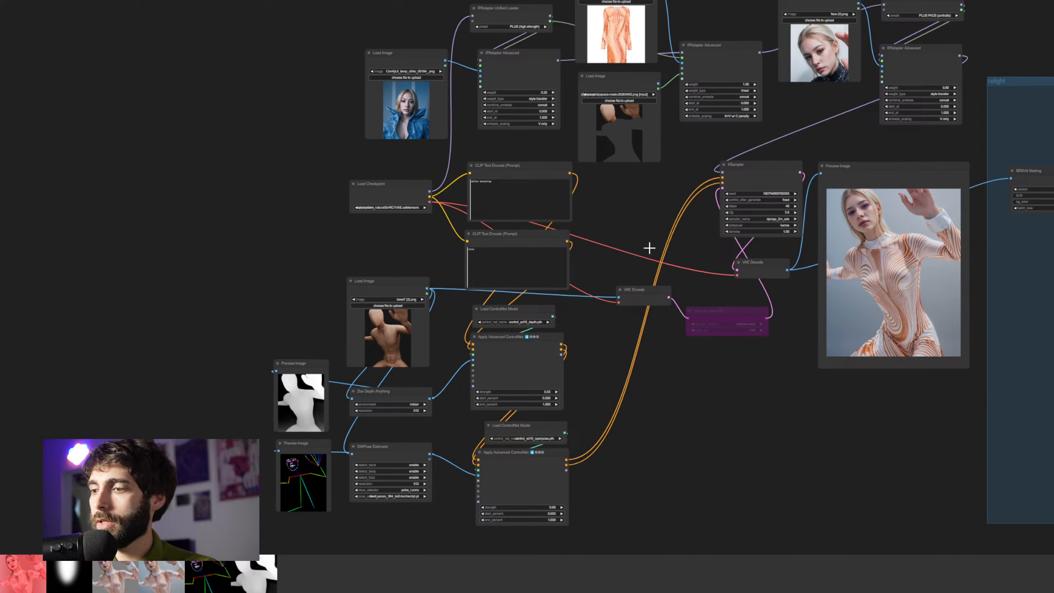
pyautogui.moveTo(739, 316); pyautogui.dragTo(663, 248)
pyautogui.scroll(1, 701, 332)
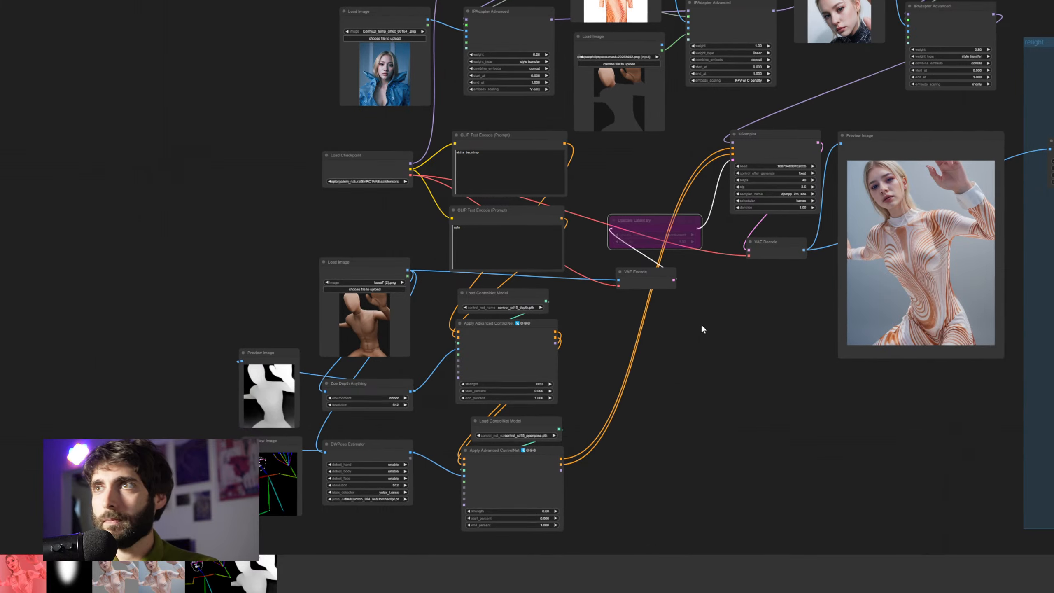
# Examine the Load Image node holding the mannequin render base7 (2).png
pyautogui.moveTo(701, 323); pyautogui.dragTo(740, 309)
pyautogui.scroll(4, 384, 215)
pyautogui.moveTo(393, 226); pyautogui.dragTo(425, 135)
pyautogui.click(427, 224)
pyautogui.scroll(2, 428, 181)
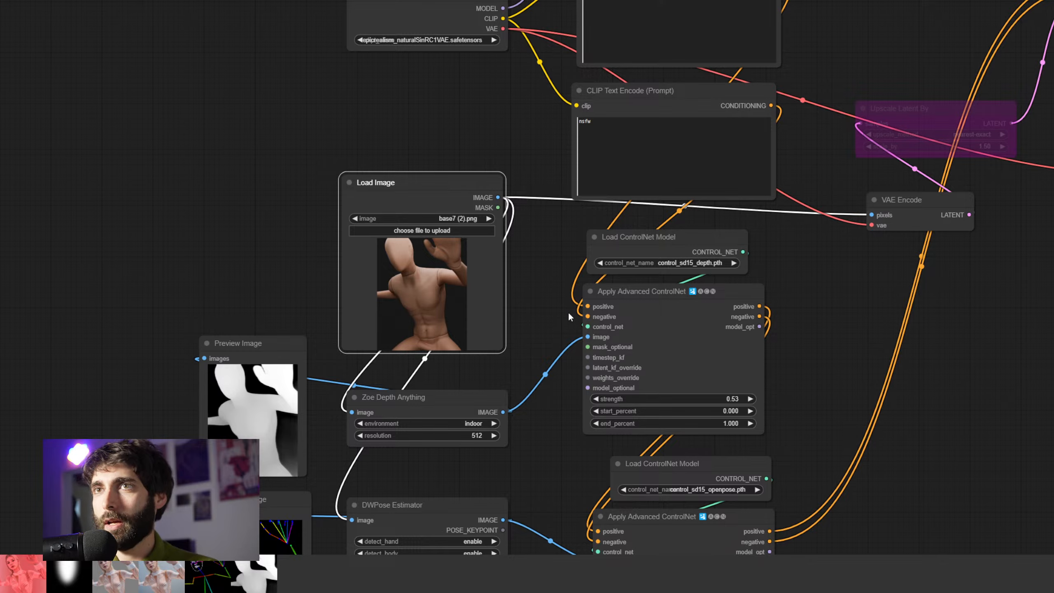
# Examine the two Apply Advanced ControlNet nodes for depth and openpose, selecting each in turn
pyautogui.moveTo(534, 357); pyautogui.dragTo(522, 243)
pyautogui.scroll(-4, 533, 287)
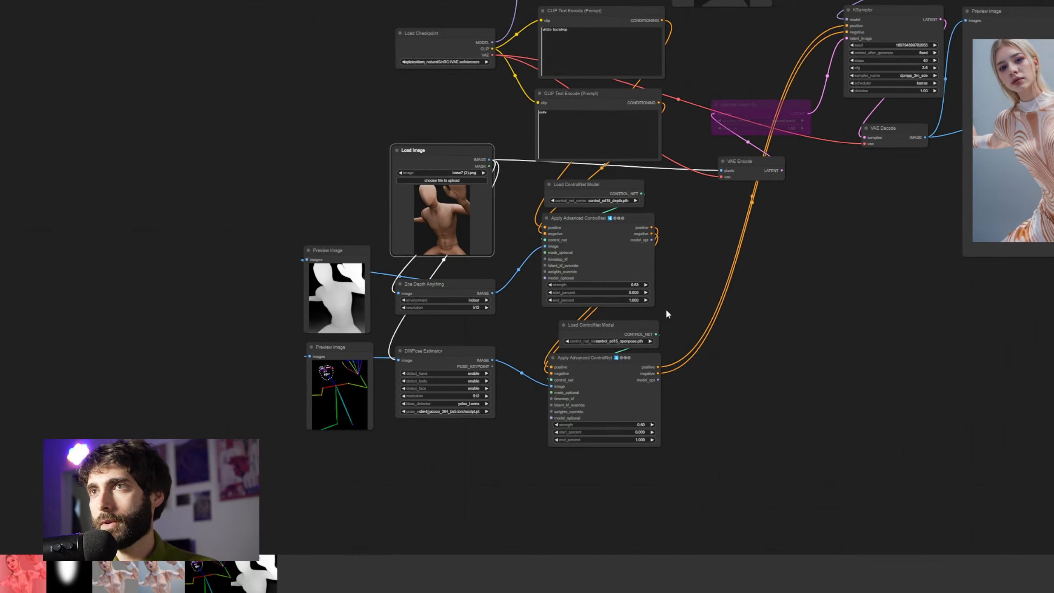
pyautogui.scroll(2, 627, 285)
pyautogui.scroll(1, 627, 284)
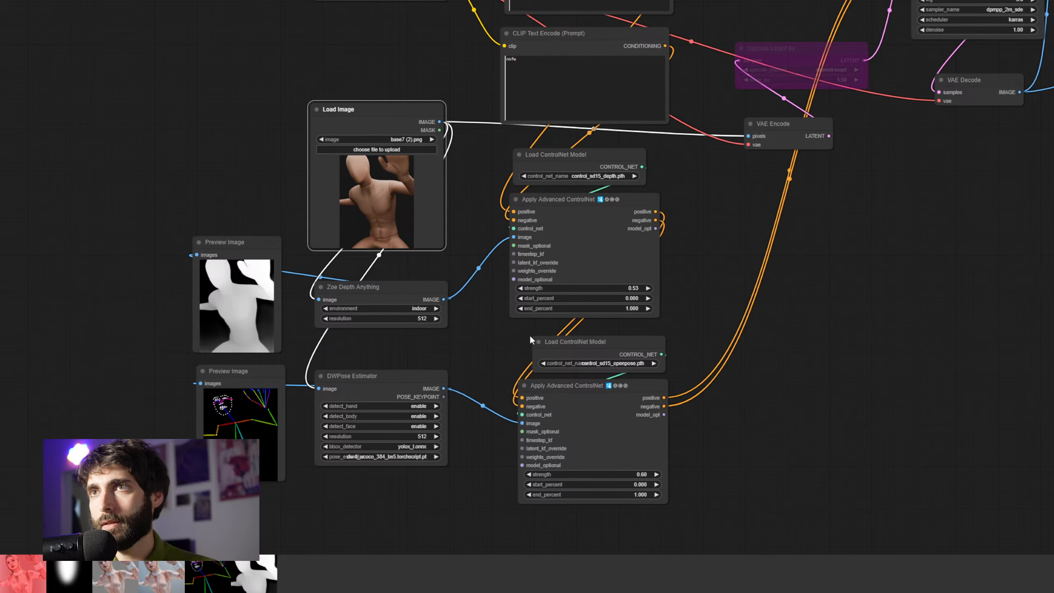
pyautogui.click(561, 209)
pyautogui.click(583, 394)
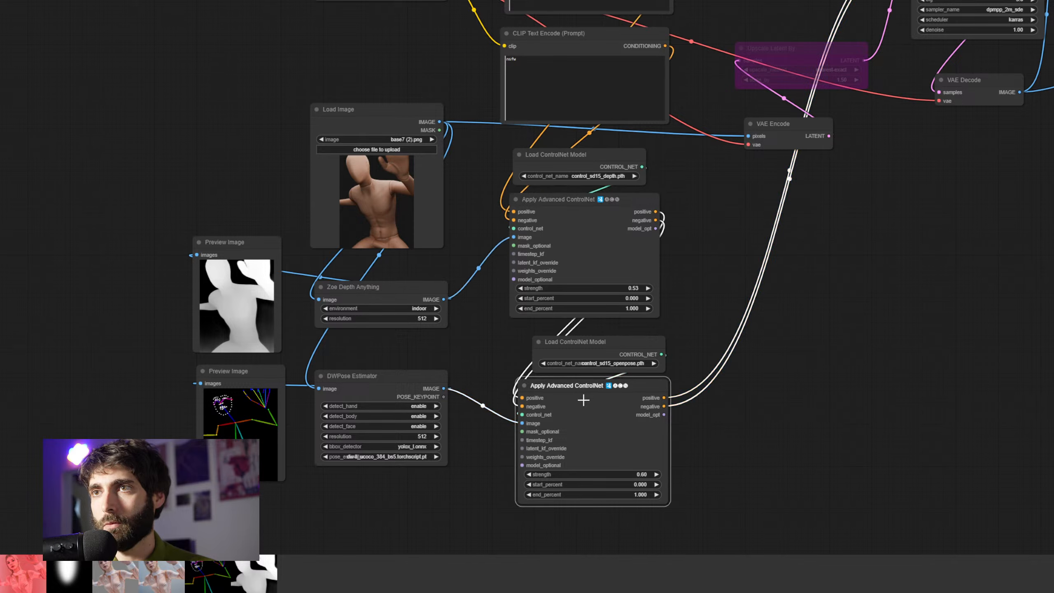
# Examine the preview images produced by the Zoe Depth Anything and DWPose Estimator nodes
pyautogui.moveTo(787, 448); pyautogui.dragTo(865, 401)
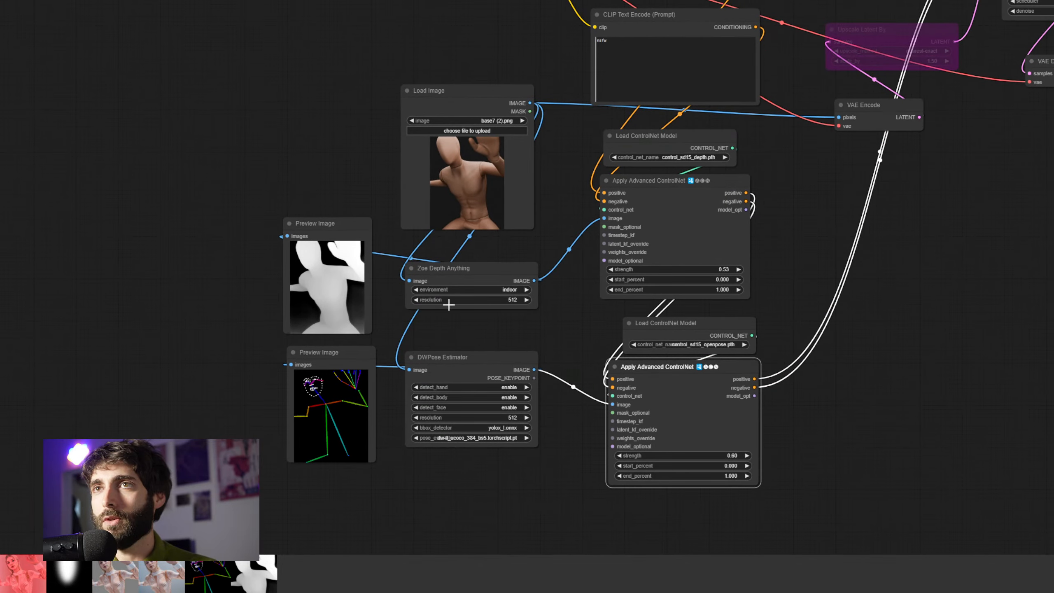
pyautogui.click(336, 229)
pyautogui.click(346, 364)
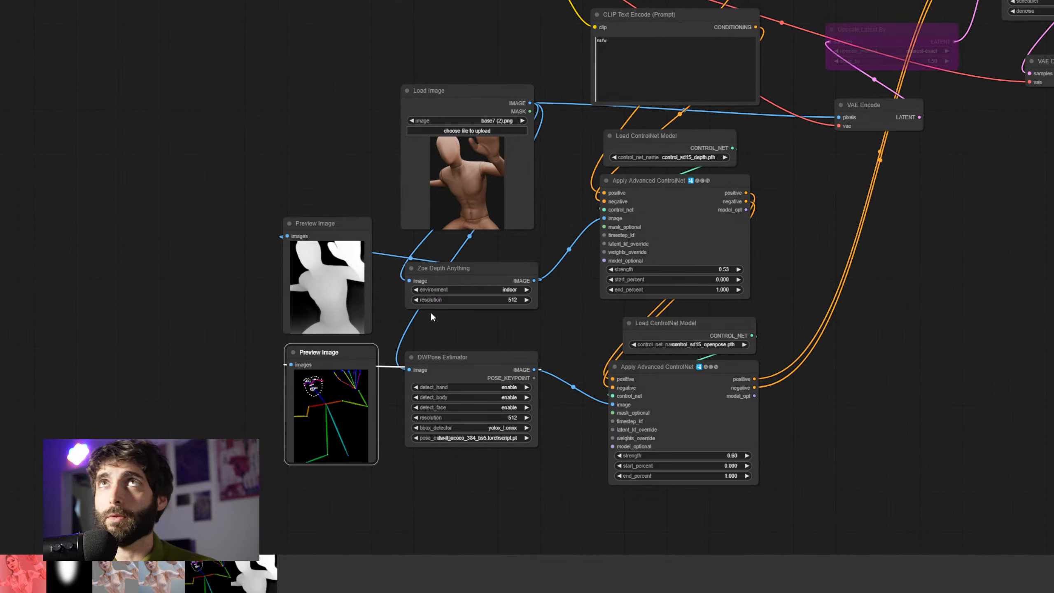
# Reposition the depth and pose Preview Image nodes beside the Zoe Depth Anything and DWPose Estimator nodes
pyautogui.moveTo(340, 232); pyautogui.dragTo(346, 226)
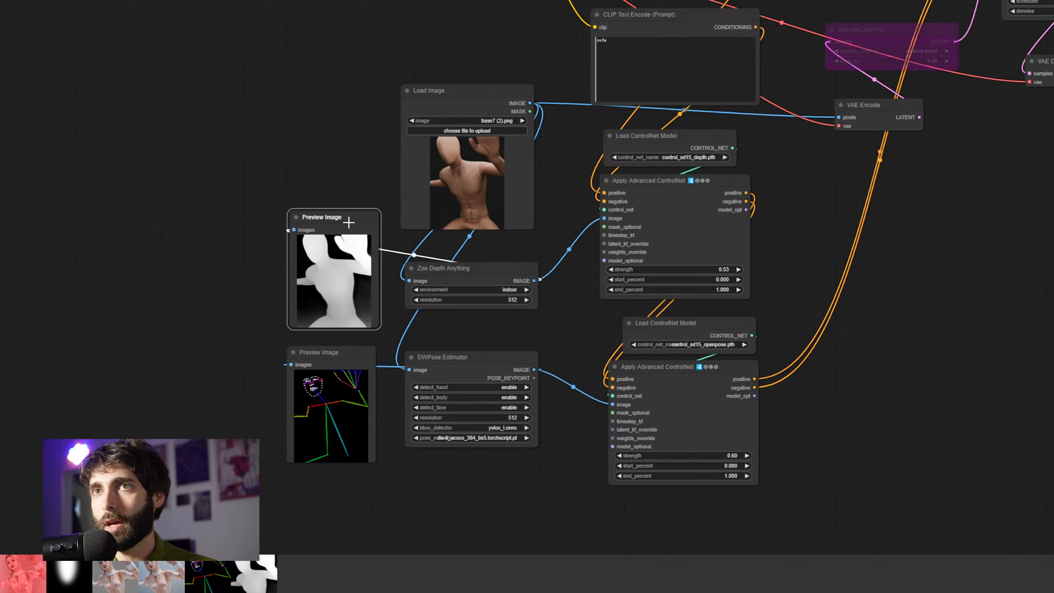
pyautogui.moveTo(352, 345); pyautogui.dragTo(354, 347)
pyautogui.click(842, 361)
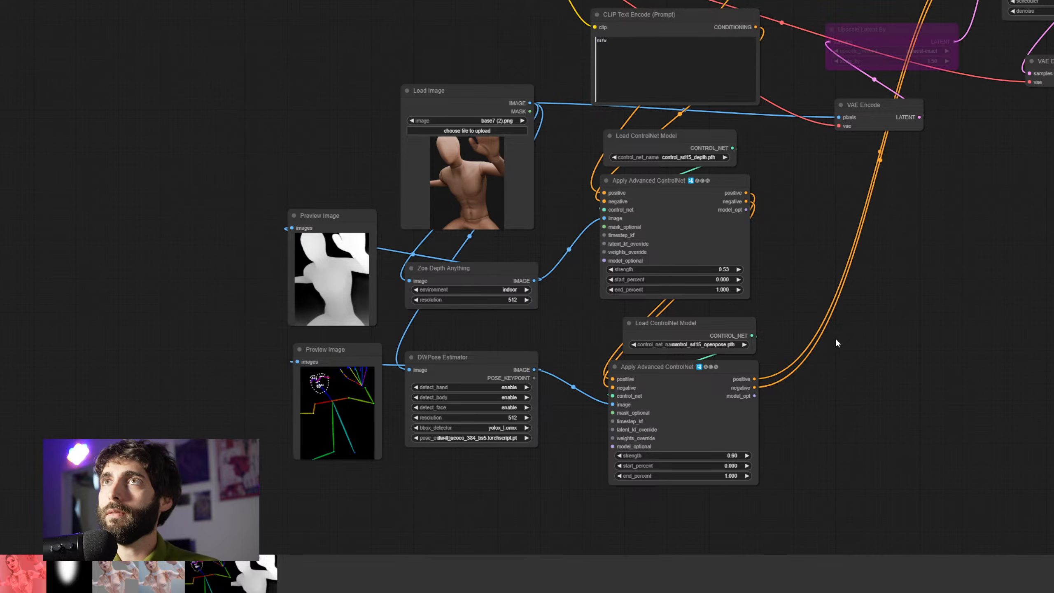
# Examine the generation graph from the mannequin Load Image node through the ControlNets to the final Preview Image
pyautogui.scroll(-1, 915, 312)
pyautogui.moveTo(969, 248); pyautogui.dragTo(801, 366)
pyautogui.scroll(-1, 896, 307)
pyautogui.scroll(-2, 823, 354)
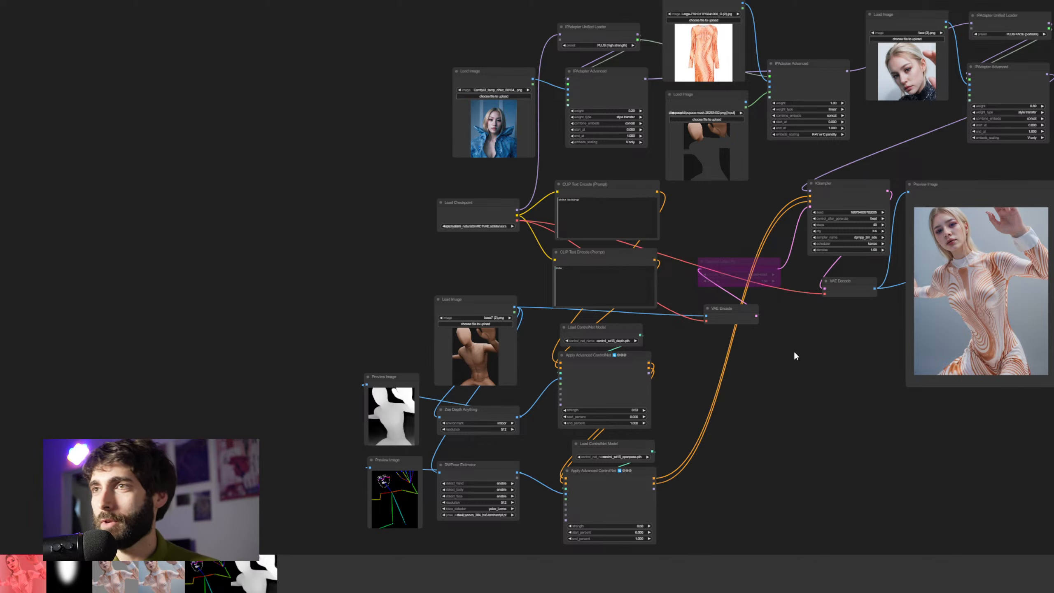
pyautogui.moveTo(791, 350); pyautogui.dragTo(769, 342)
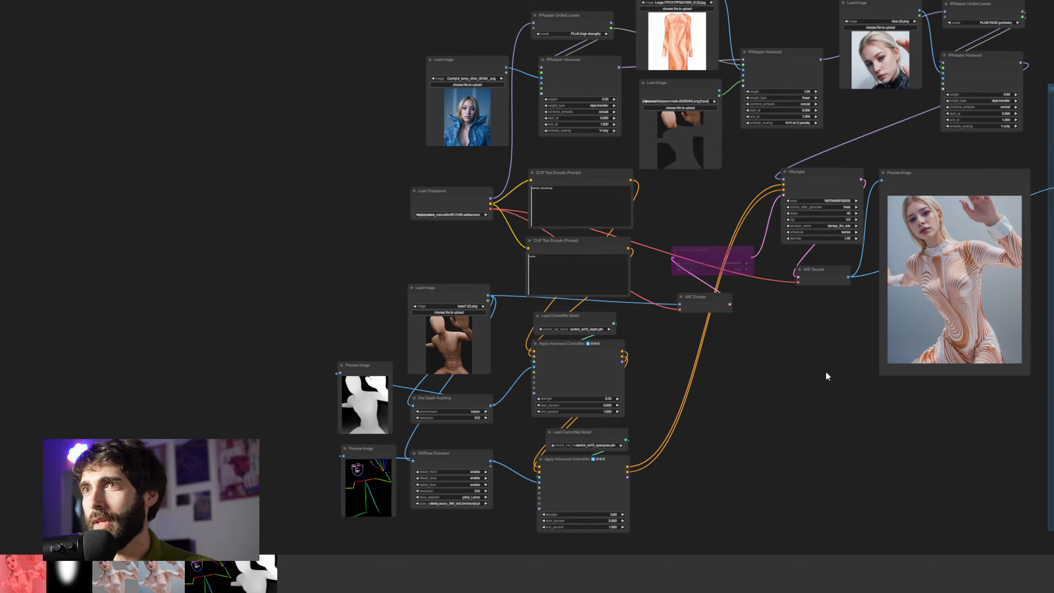
pyautogui.moveTo(826, 373); pyautogui.dragTo(791, 387)
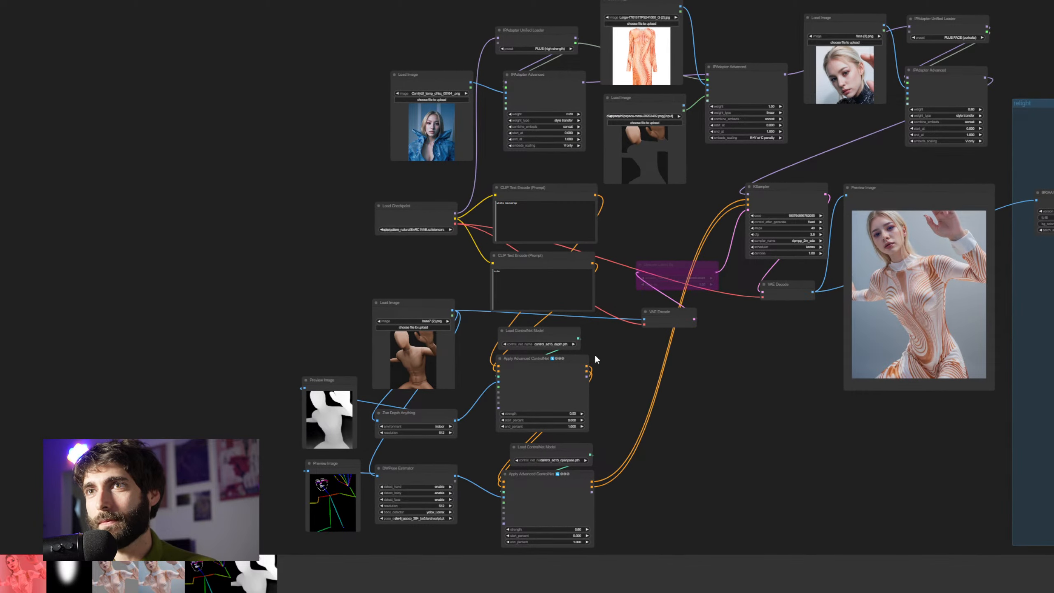
pyautogui.moveTo(432, 307); pyautogui.dragTo(434, 305)
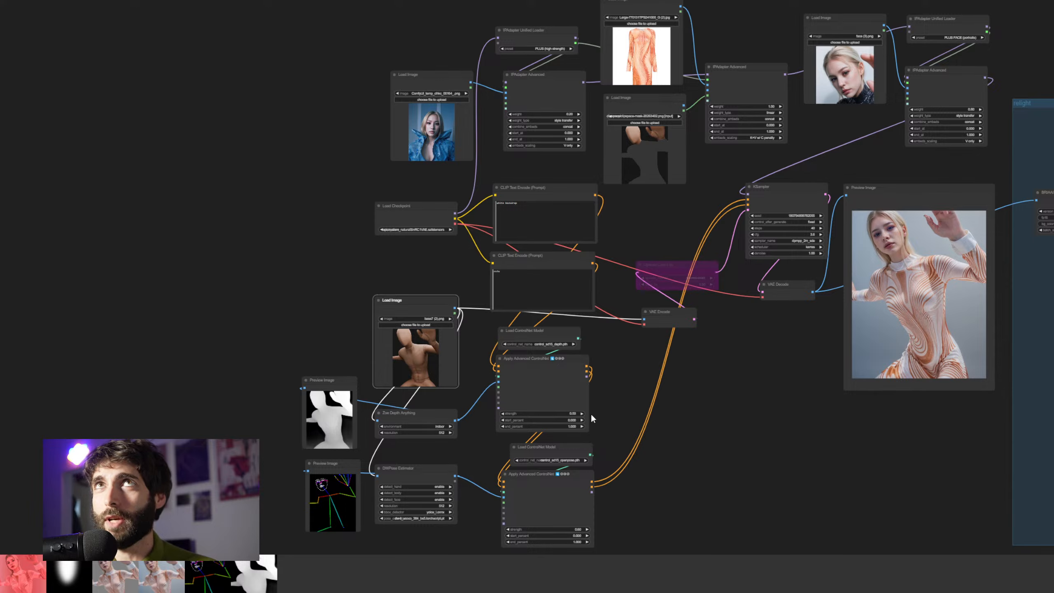
# Delete the bypassed Upscale Latent By node between VAE Encode and KSampler, and shift VAE Encode slightly
pyautogui.scroll(6, 660, 338)
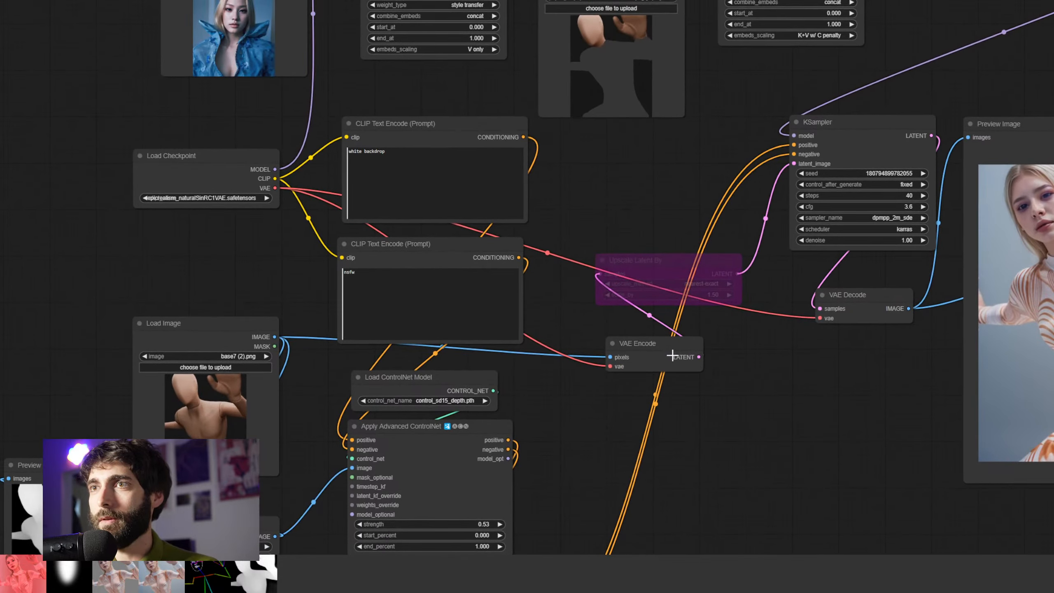
pyautogui.click(674, 315)
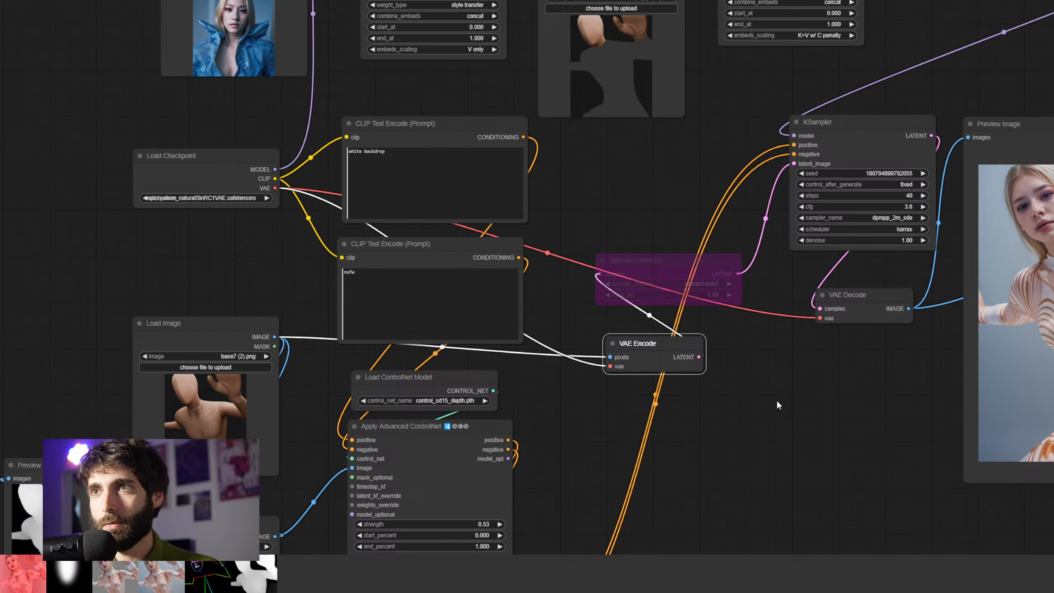
pyautogui.moveTo(833, 403); pyautogui.dragTo(804, 437)
pyautogui.moveTo(641, 371); pyautogui.dragTo(654, 370)
pyautogui.moveTo(632, 302)
pyautogui.mouseDown()
pyautogui.moveTo(645, 291)
pyautogui.moveTo(638, 306)
pyautogui.moveTo(651, 300)
pyautogui.moveTo(641, 303)
pyautogui.moveTo(650, 294)
pyautogui.moveTo(632, 288)
pyautogui.mouseUp()
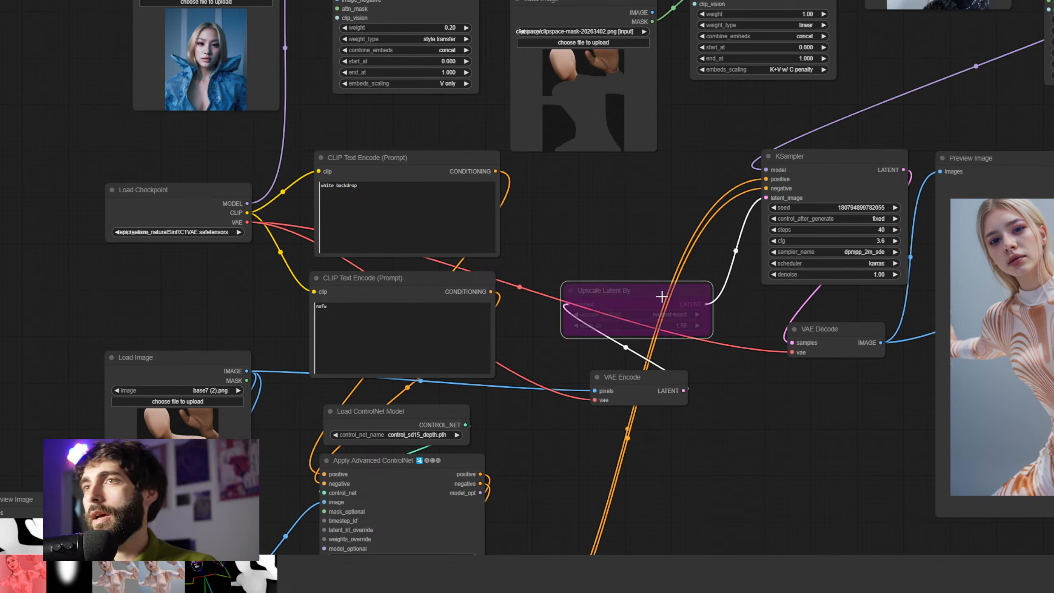
pyautogui.press('Delete')
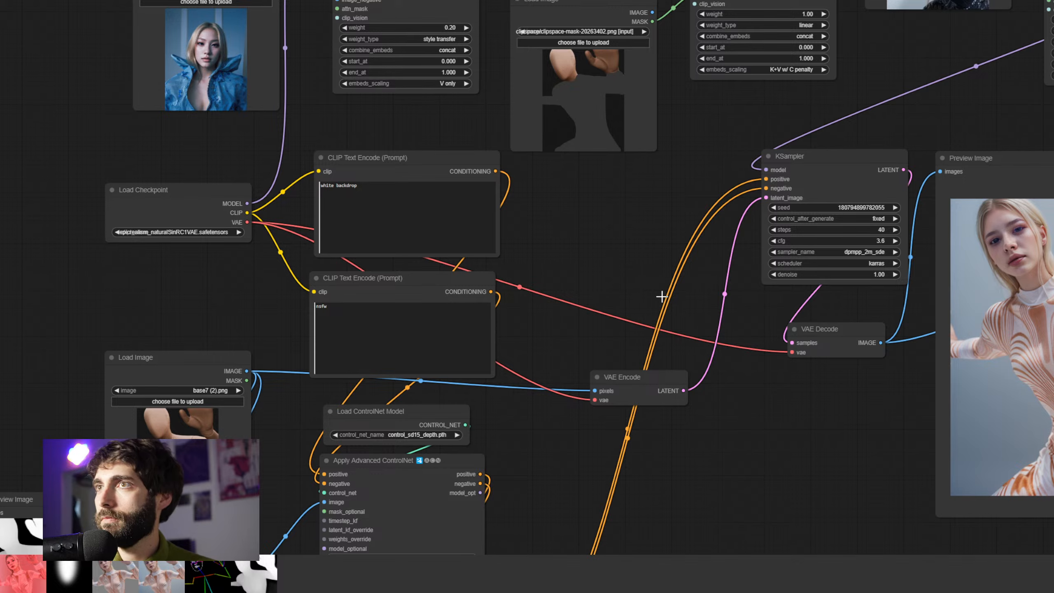
pyautogui.moveTo(663, 376)
pyautogui.mouseDown()
pyautogui.moveTo(678, 358)
pyautogui.moveTo(675, 372)
pyautogui.mouseUp()
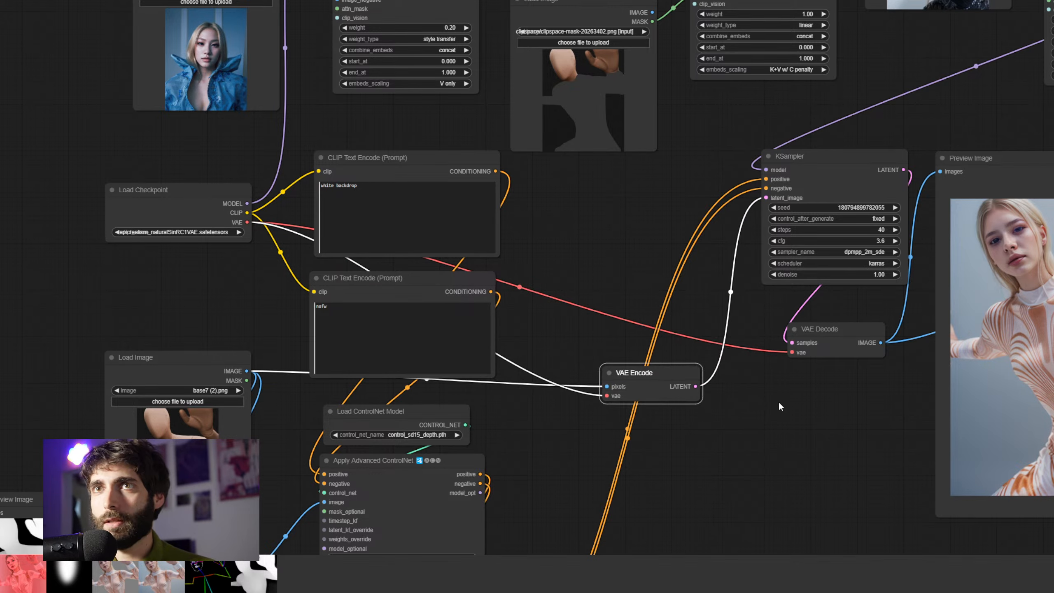
# Examine how the VAE Encode node supplies the KSampler's latent input, selecting both nodes in turn
pyautogui.moveTo(779, 402); pyautogui.dragTo(733, 409)
pyautogui.scroll(-1, 741, 326)
pyautogui.moveTo(672, 238); pyautogui.dragTo(657, 275)
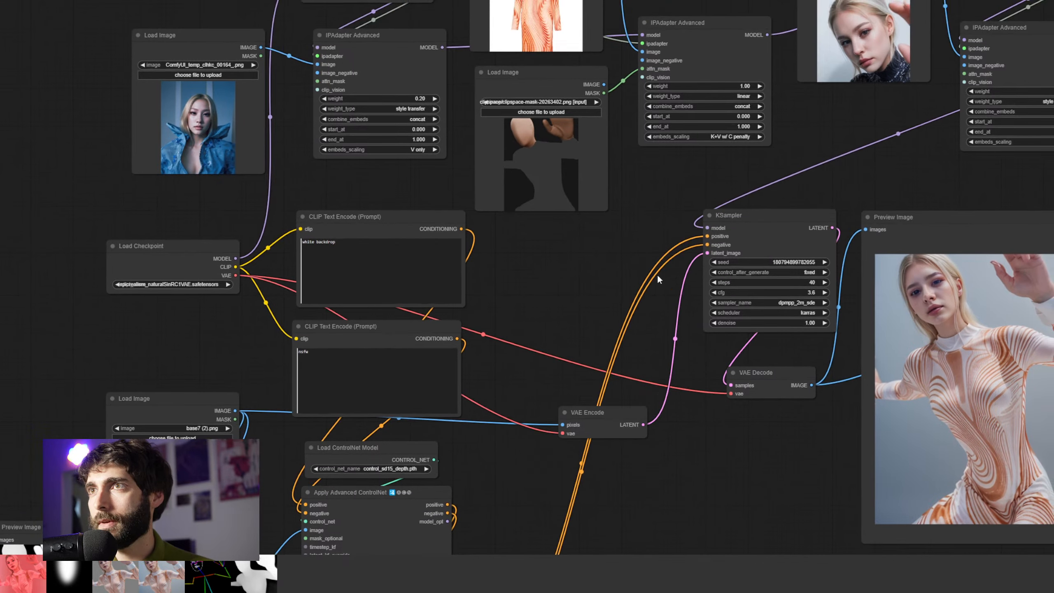
pyautogui.click(766, 231)
pyautogui.moveTo(619, 419); pyautogui.dragTo(608, 405)
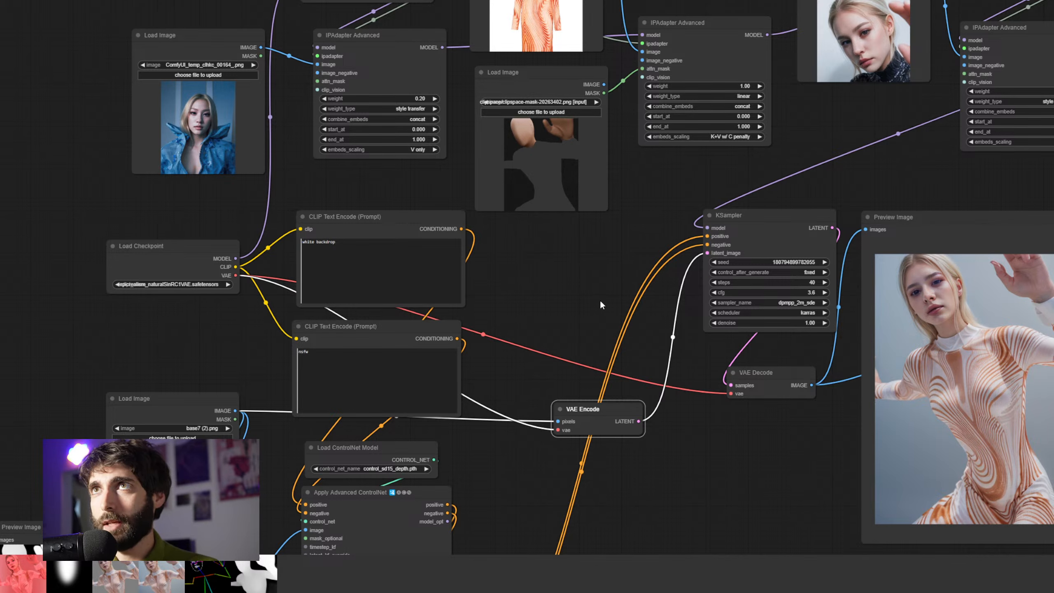
pyautogui.scroll(-1, 597, 304)
pyautogui.moveTo(598, 304); pyautogui.dragTo(609, 356)
pyautogui.moveTo(638, 312); pyautogui.dragTo(564, 322)
pyautogui.click(735, 252)
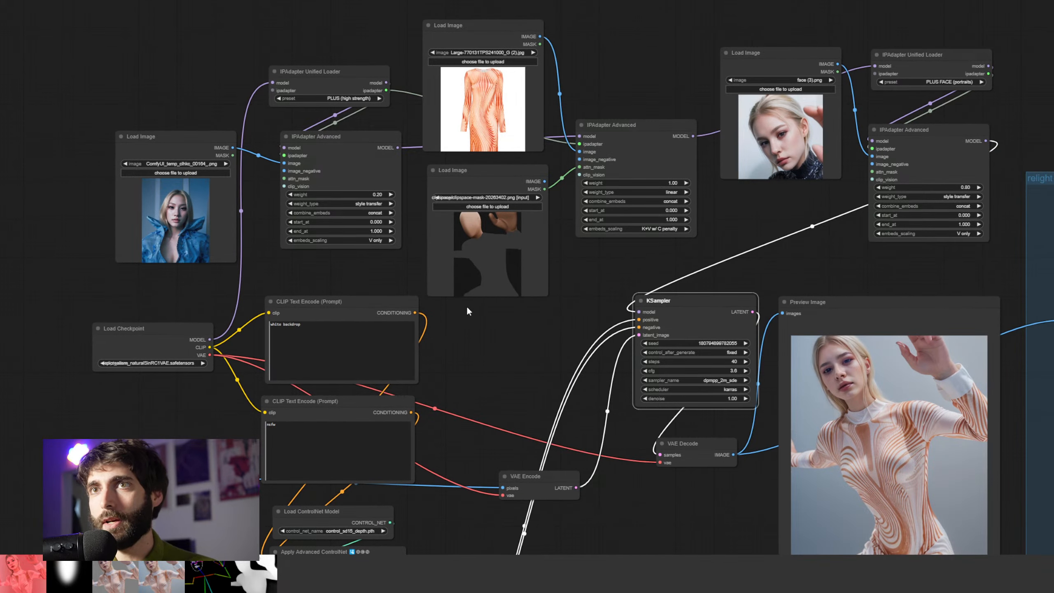
pyautogui.moveTo(672, 301); pyautogui.dragTo(669, 301)
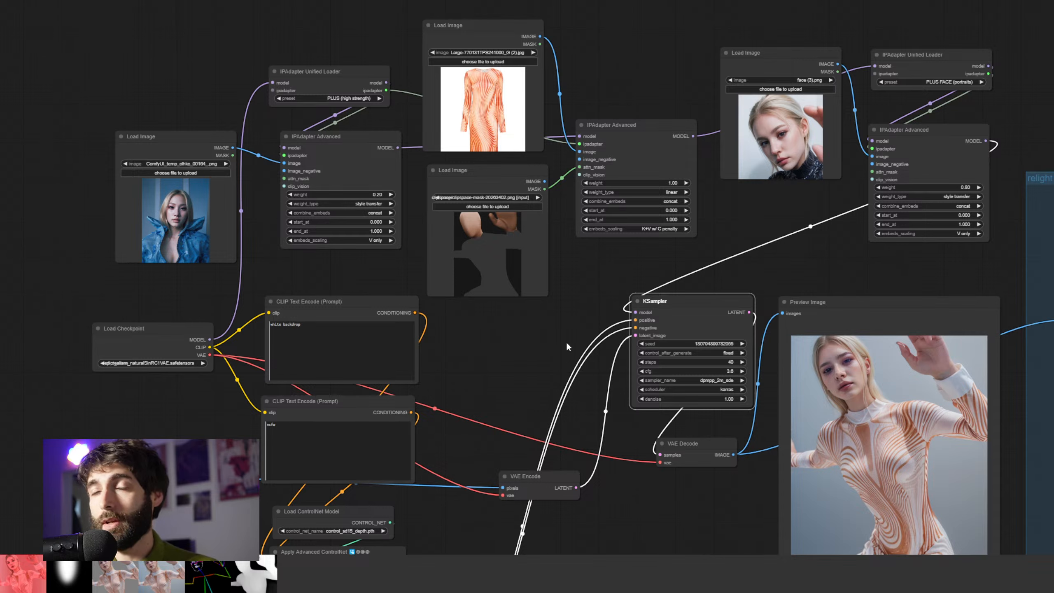
# Examine the first IPAdapter Advanced node and its style reference image ComfyUI_temp_clhkc_00164_.png
pyautogui.moveTo(556, 307); pyautogui.dragTo(656, 369)
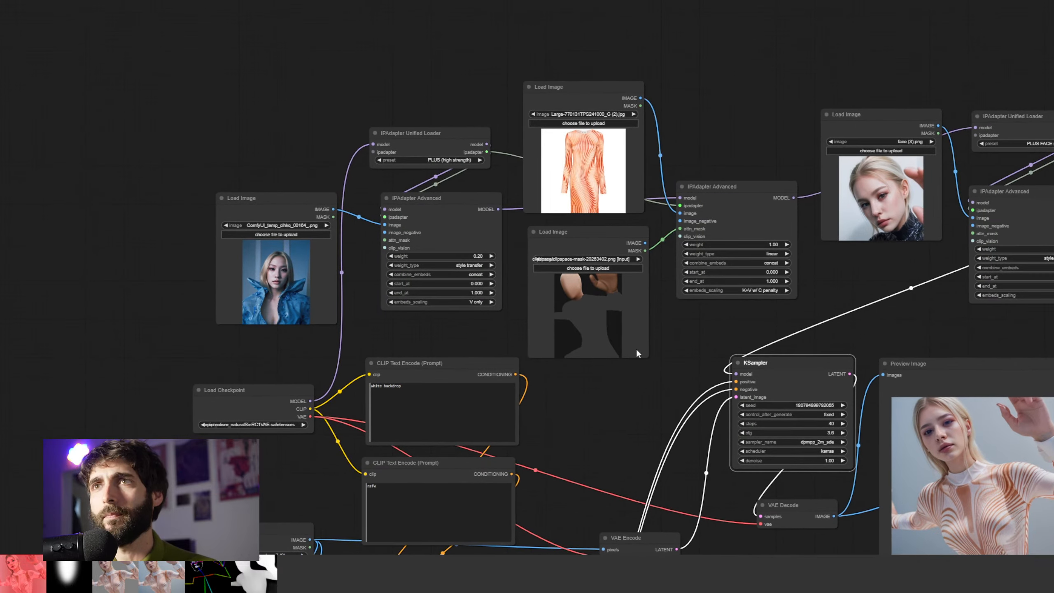
pyautogui.scroll(1, 300, 153)
pyautogui.scroll(5, 300, 153)
pyautogui.moveTo(300, 153); pyautogui.dragTo(340, 128)
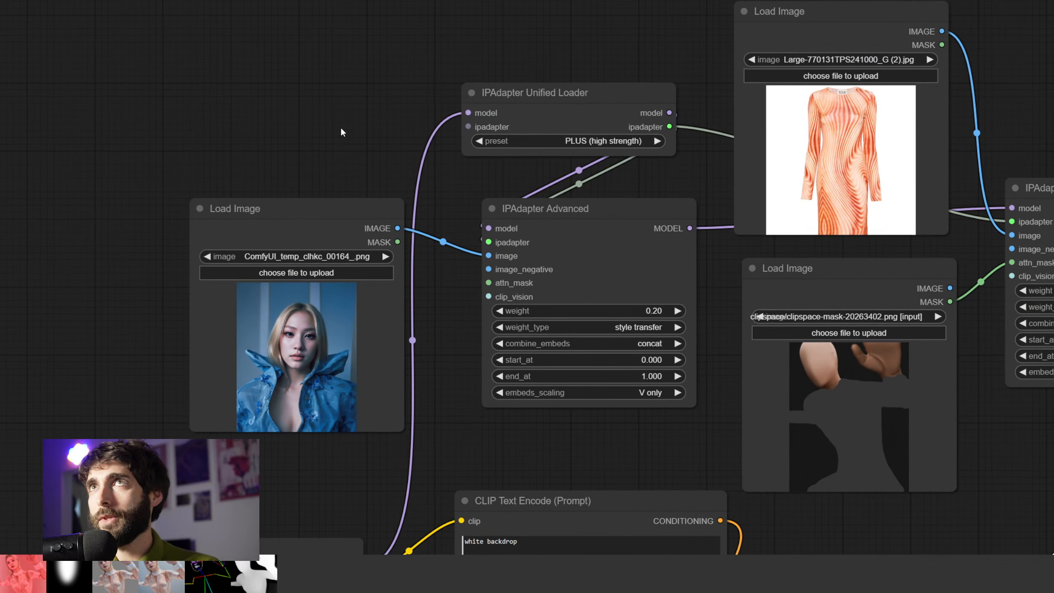
pyautogui.moveTo(545, 225); pyautogui.dragTo(540, 236)
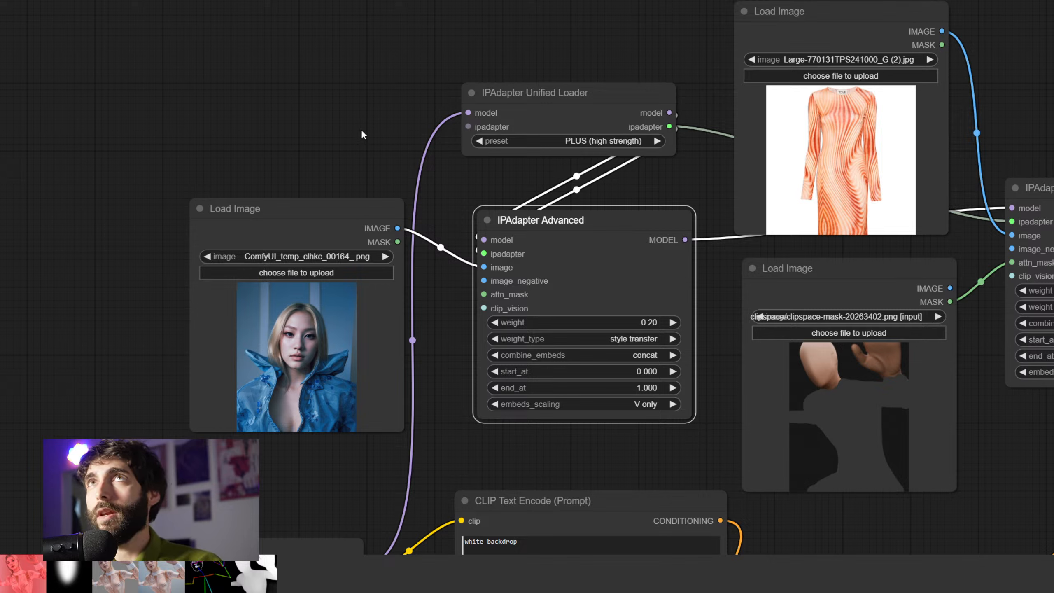
pyautogui.moveTo(441, 354); pyautogui.dragTo(450, 338)
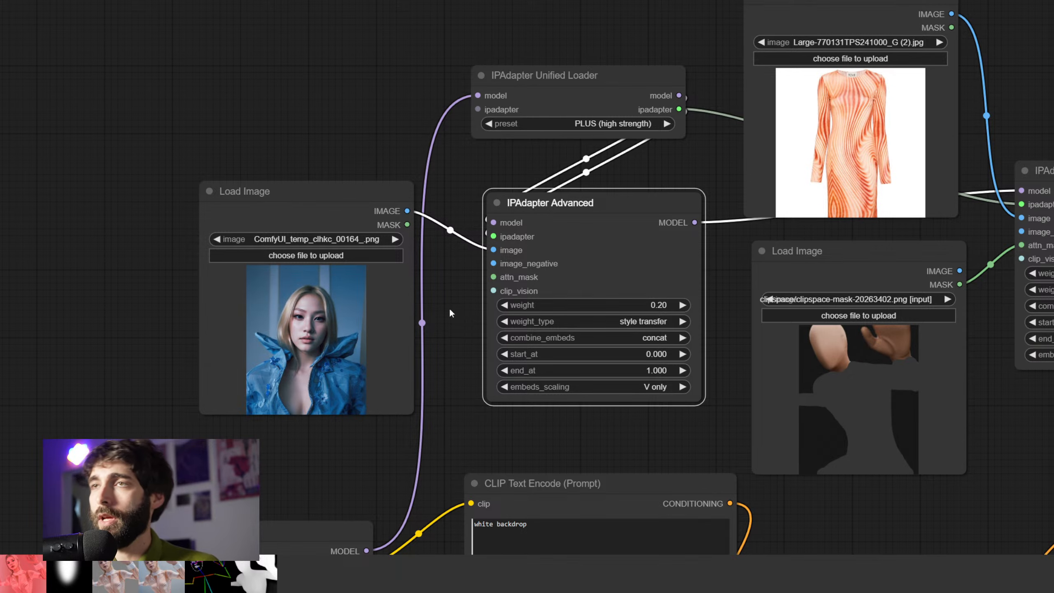
# Examine the second IPAdapter Advanced node, which takes the orange dress image as its reference
pyautogui.scroll(-2, 716, 363)
pyautogui.moveTo(936, 420); pyautogui.dragTo(620, 408)
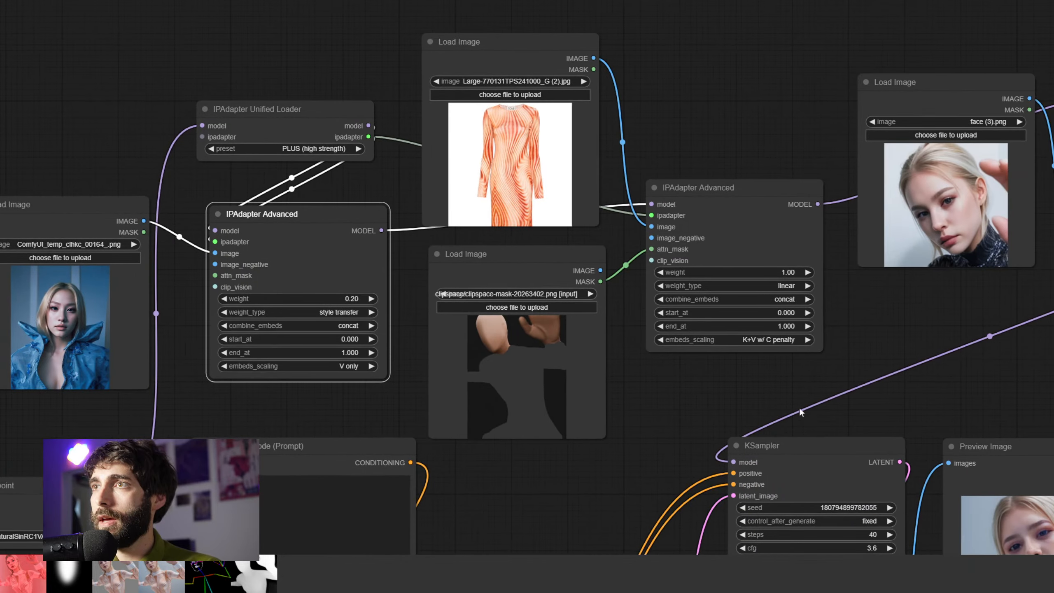
pyautogui.scroll(2, 776, 367)
pyautogui.moveTo(795, 381); pyautogui.dragTo(766, 410)
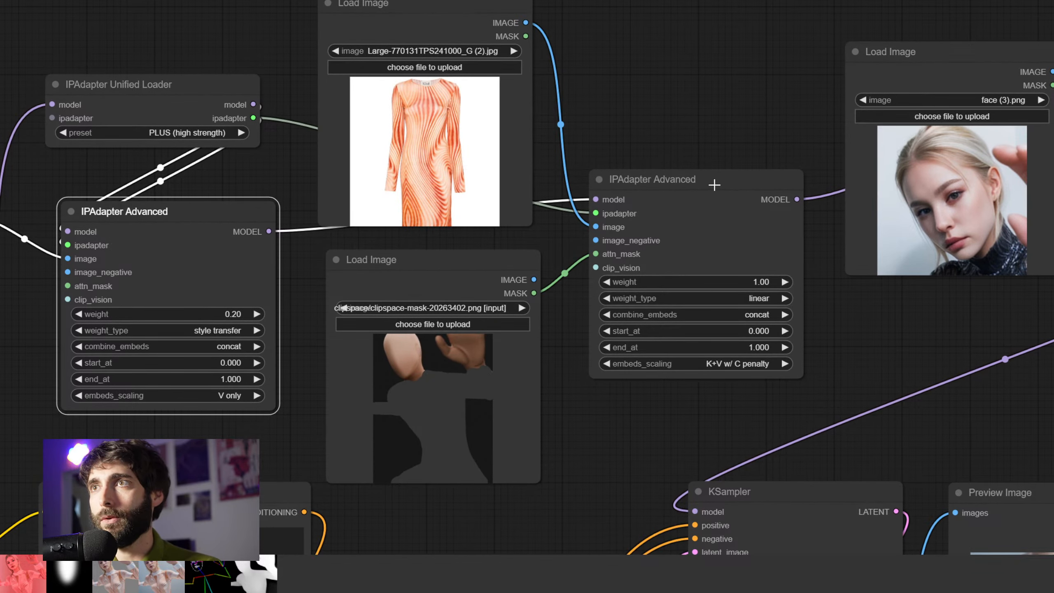
pyautogui.moveTo(715, 185); pyautogui.dragTo(721, 186)
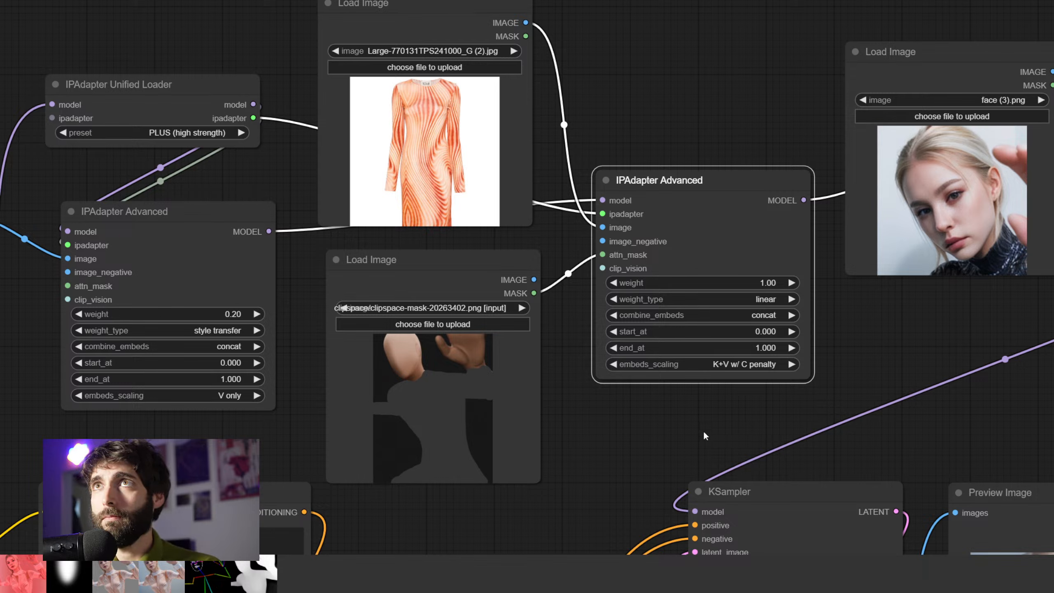
# Examine the two Load Image nodes supplying the dress image and the attention mask to the second IPAdapter
pyautogui.moveTo(432, 264)
pyautogui.mouseDown()
pyautogui.moveTo(442, 258)
pyautogui.moveTo(440, 267)
pyautogui.mouseUp()
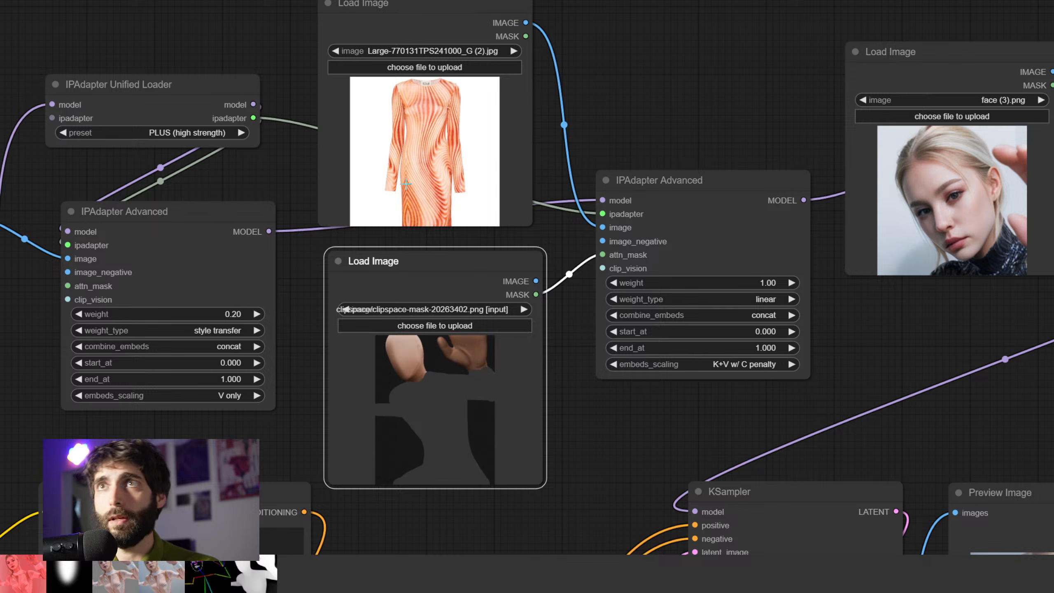
pyautogui.moveTo(457, 5); pyautogui.dragTo(463, 9)
pyautogui.click(573, 44)
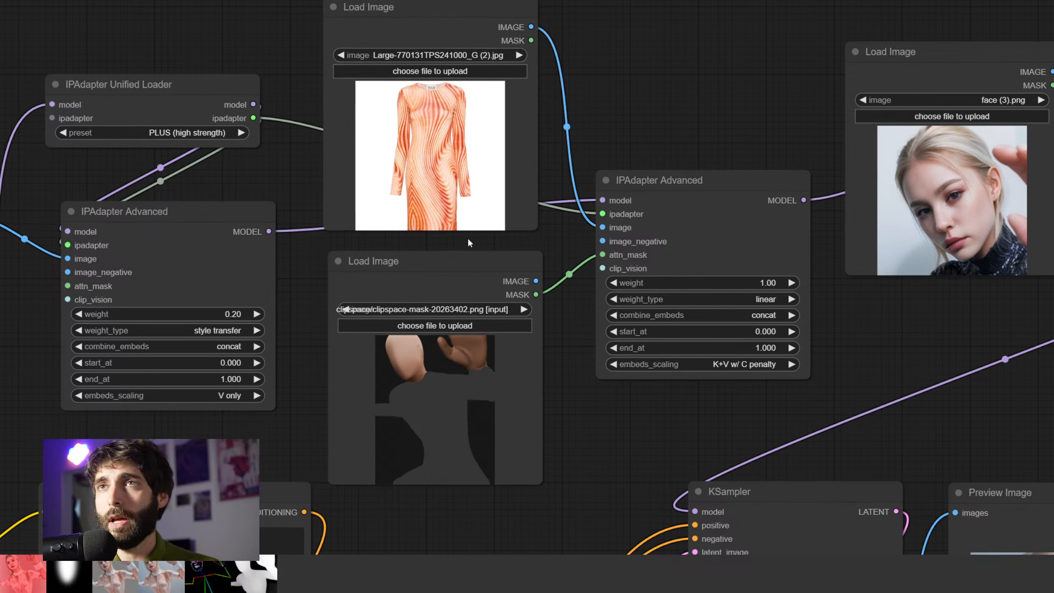
pyautogui.moveTo(477, 266)
pyautogui.mouseDown()
pyautogui.moveTo(494, 250)
pyautogui.moveTo(485, 256)
pyautogui.mouseUp()
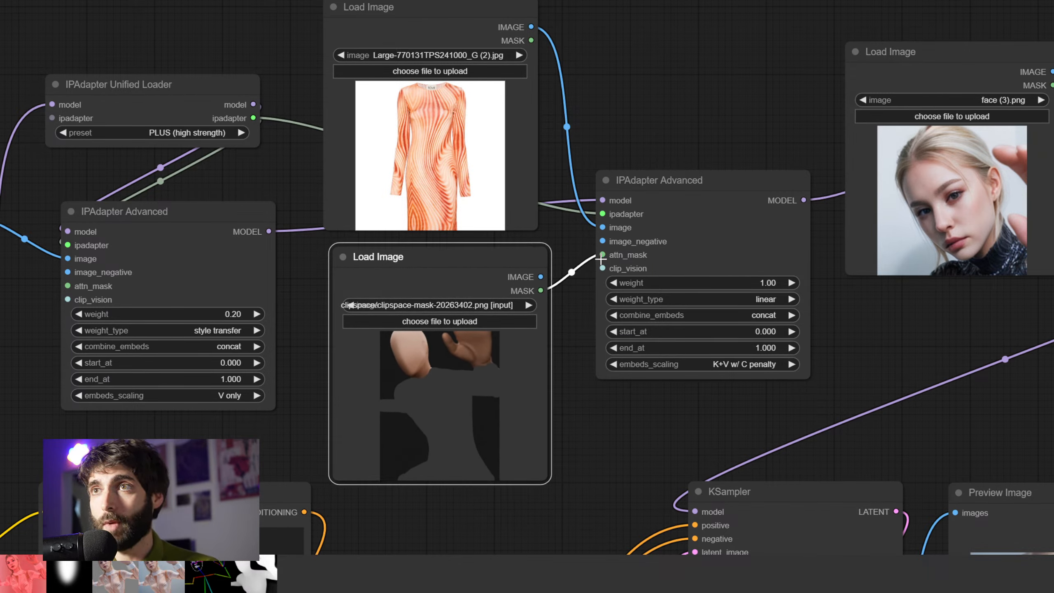
pyautogui.moveTo(602, 254)
pyautogui.mouseDown()
pyautogui.moveTo(585, 280)
pyautogui.moveTo(587, 262)
pyautogui.moveTo(602, 255)
pyautogui.mouseUp()
# Switch the dress IPAdapter Advanced node's embeds_scaling to V only, and finally to K+mean(V) w/ C penalty
pyautogui.moveTo(710, 424); pyautogui.dragTo(679, 421)
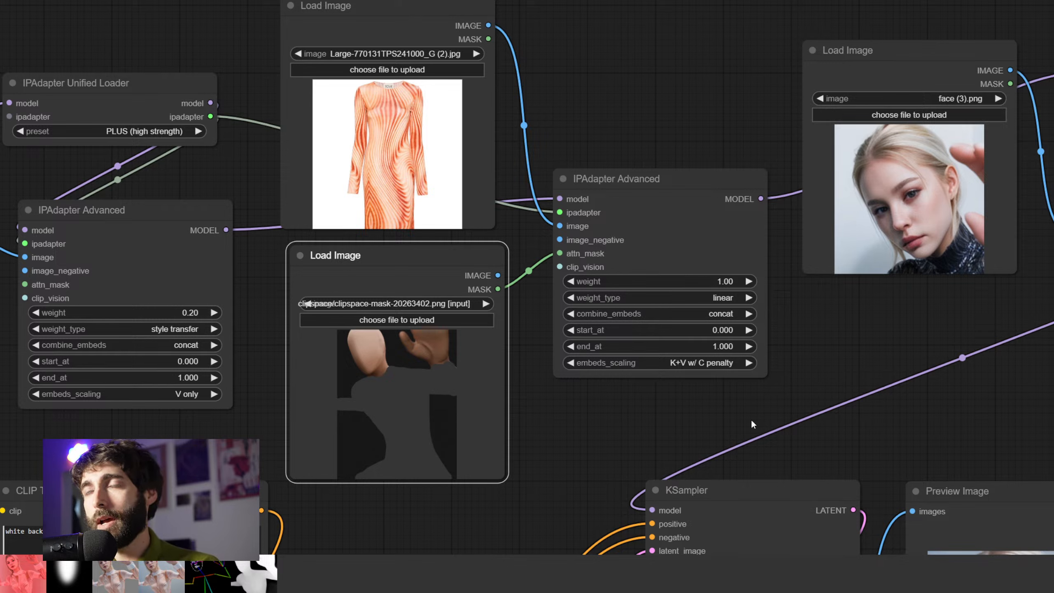
pyautogui.click(707, 362)
pyautogui.click(722, 361)
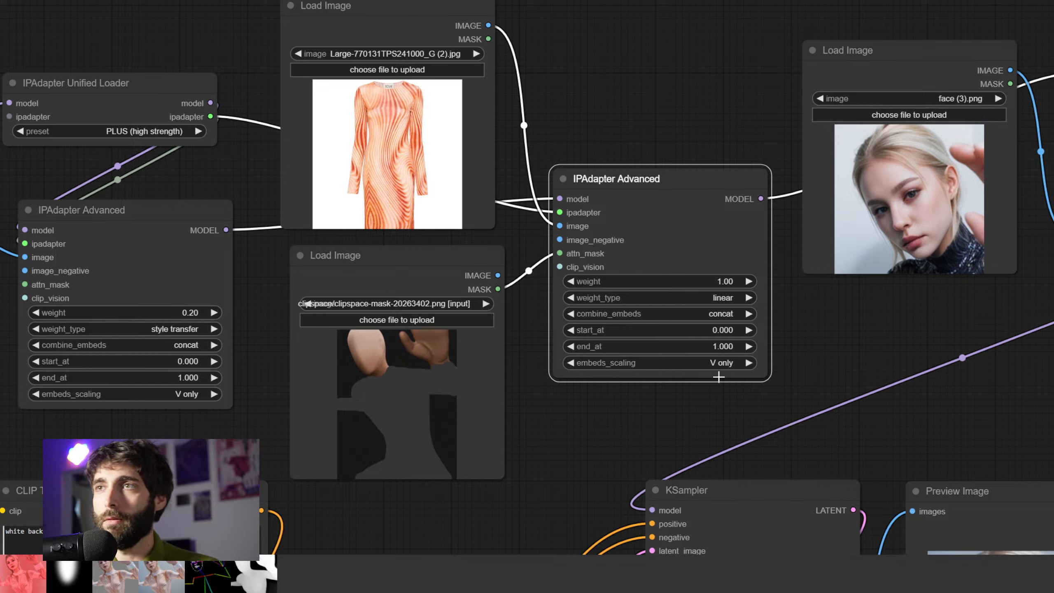
pyautogui.click(715, 364)
pyautogui.click(734, 402)
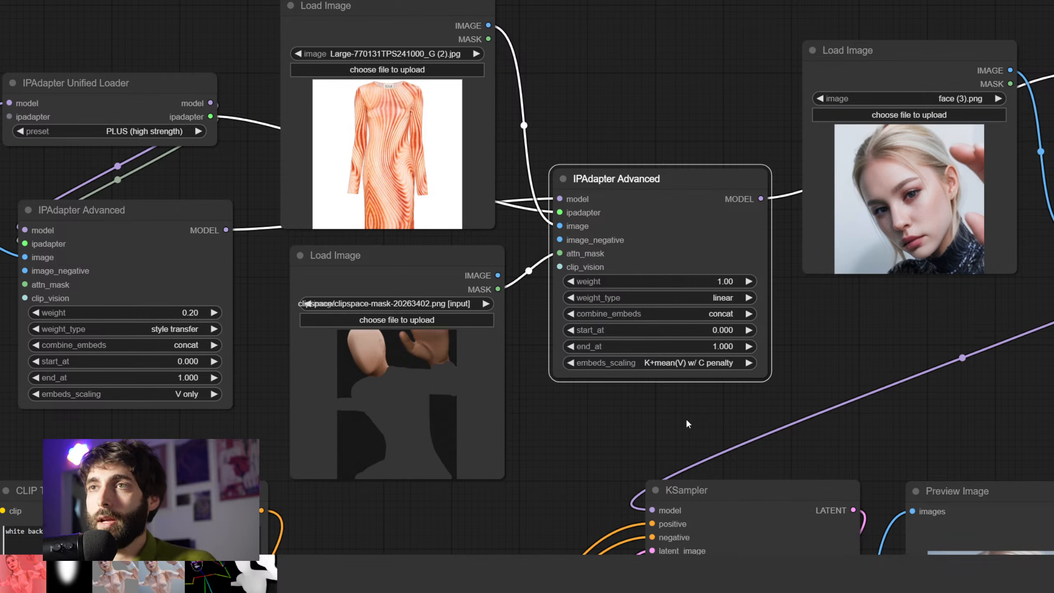
# Examine the face IPAdapter Advanced node and its PLUS FACE (portraits) loader, checking the weight_type and embeds_scaling options
pyautogui.scroll(-2, 967, 355)
pyautogui.moveTo(967, 355); pyautogui.dragTo(568, 337)
pyautogui.scroll(1, 714, 174)
pyautogui.moveTo(772, 169); pyautogui.dragTo(767, 202)
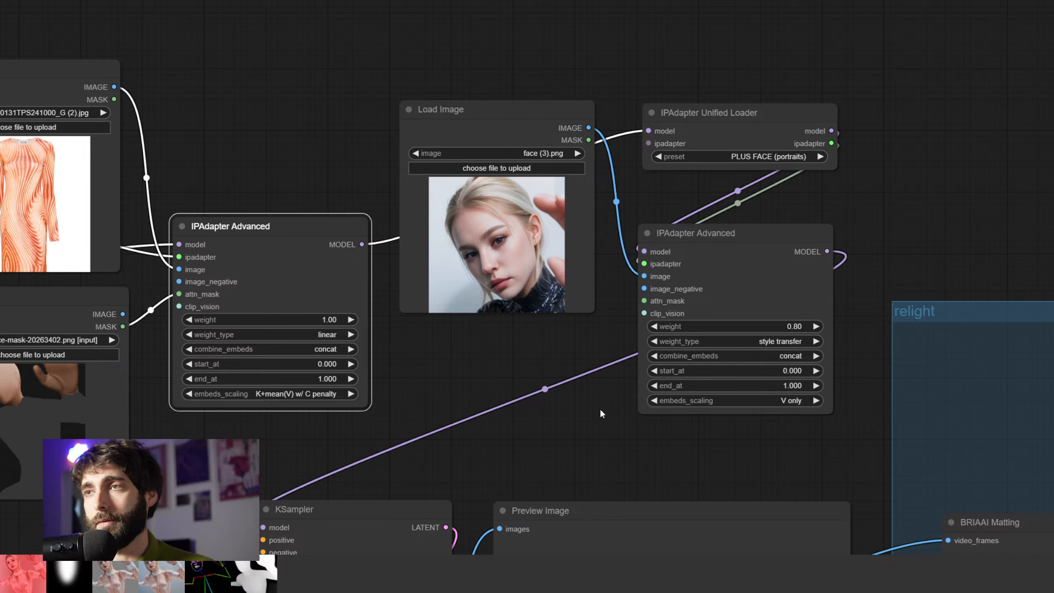
pyautogui.click(776, 341)
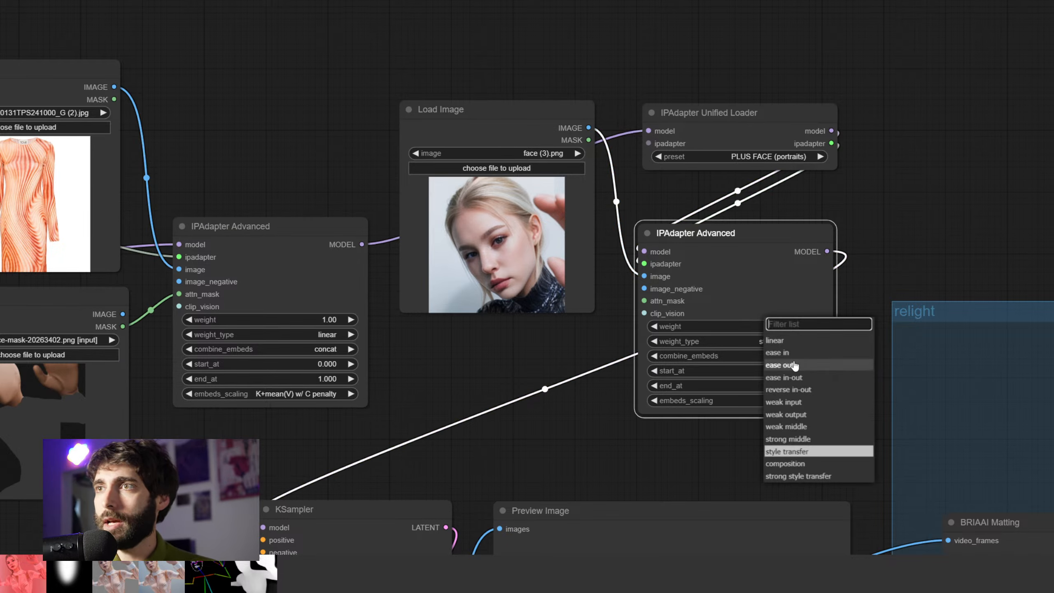
pyautogui.click(577, 345)
pyautogui.moveTo(593, 401)
pyautogui.mouseDown()
pyautogui.moveTo(565, 203)
pyautogui.moveTo(602, 400)
pyautogui.mouseUp()
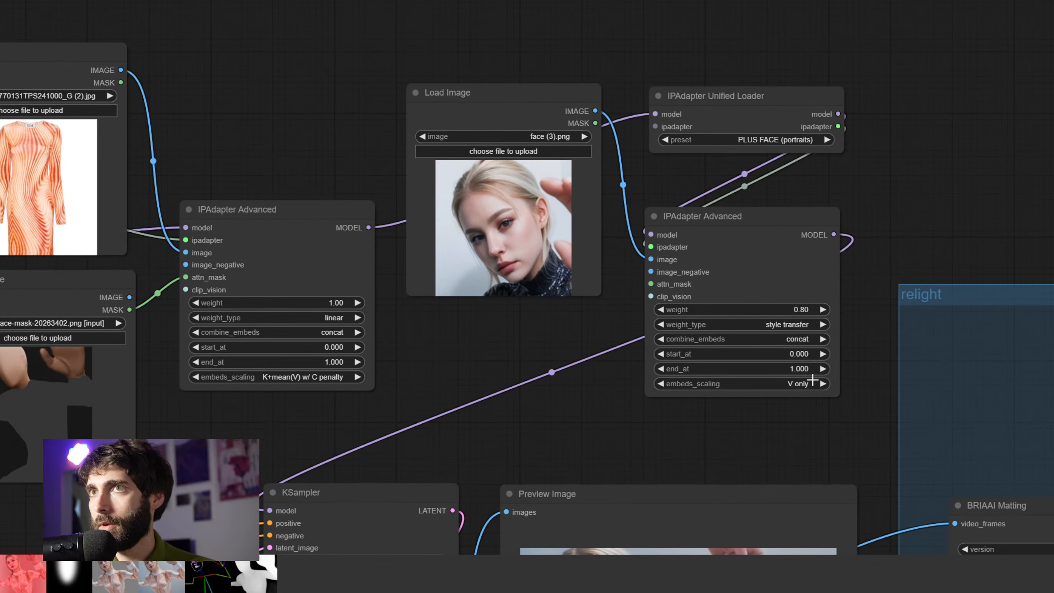
pyautogui.click(792, 324)
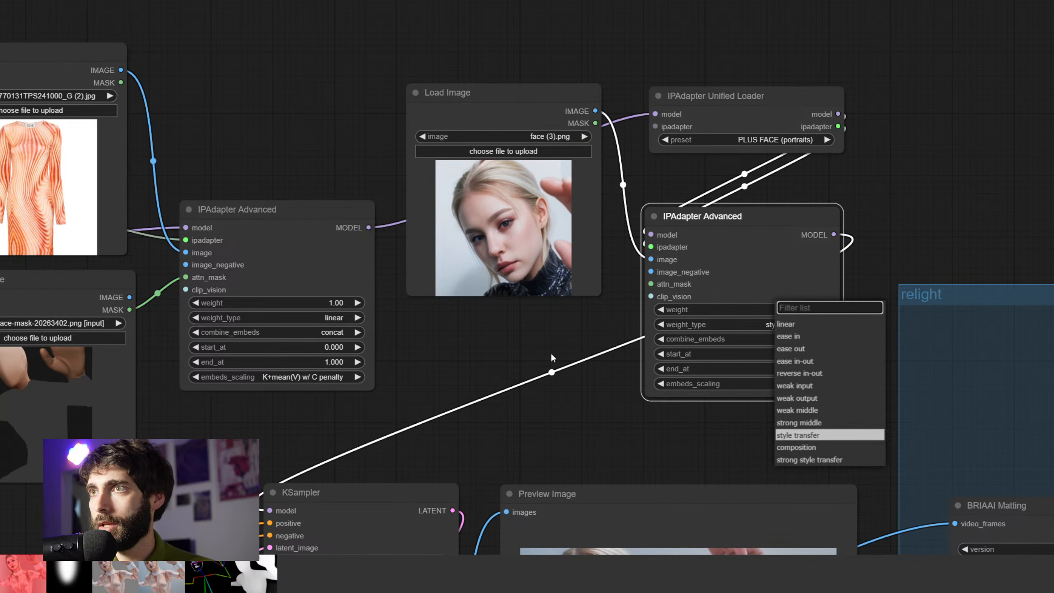
pyautogui.click(611, 384)
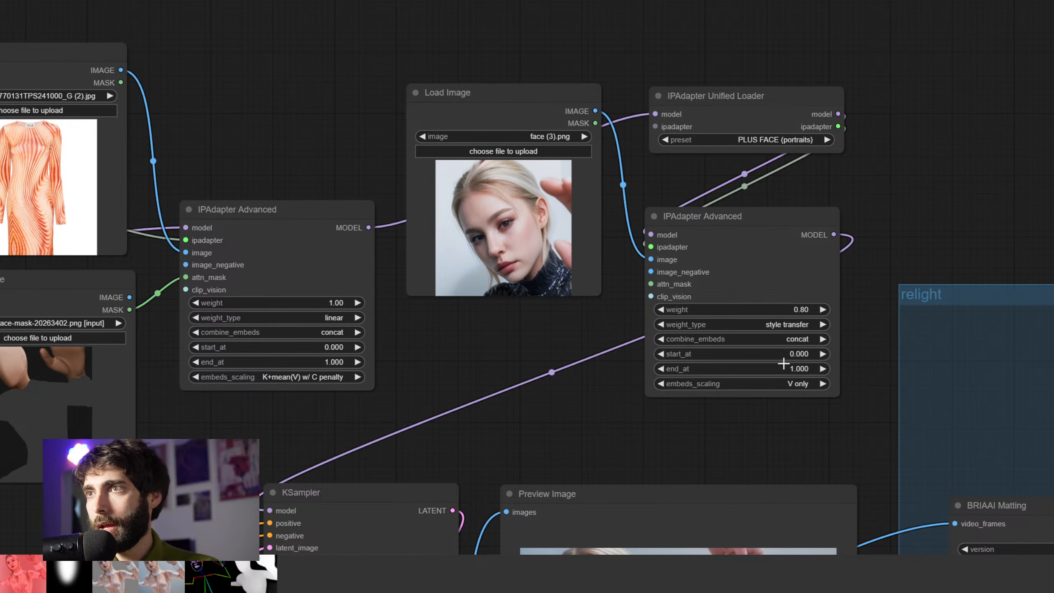
pyautogui.click(799, 384)
pyautogui.click(801, 384)
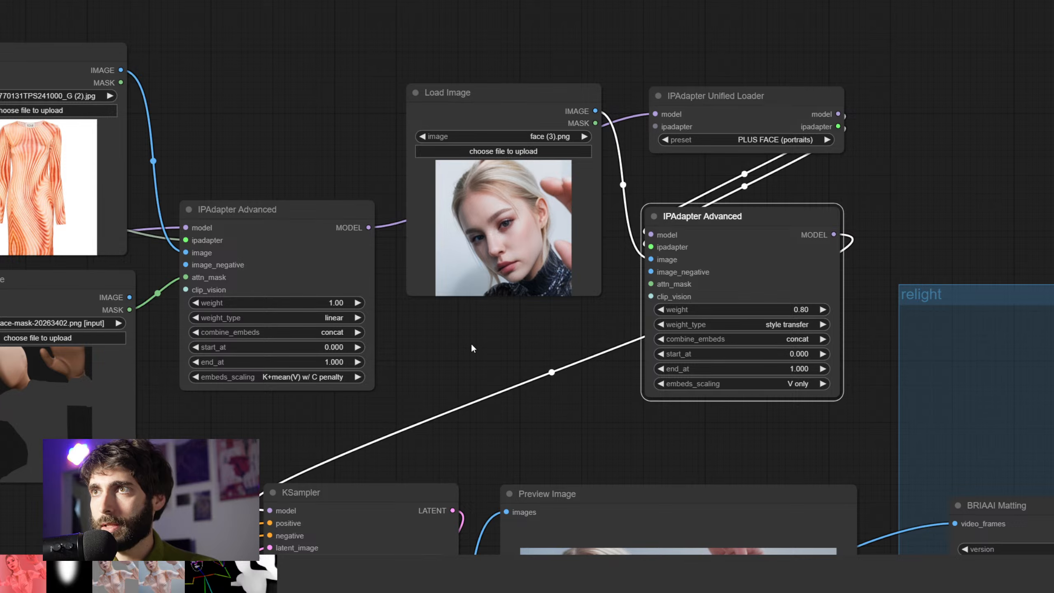
pyautogui.moveTo(497, 354); pyautogui.dragTo(607, 353)
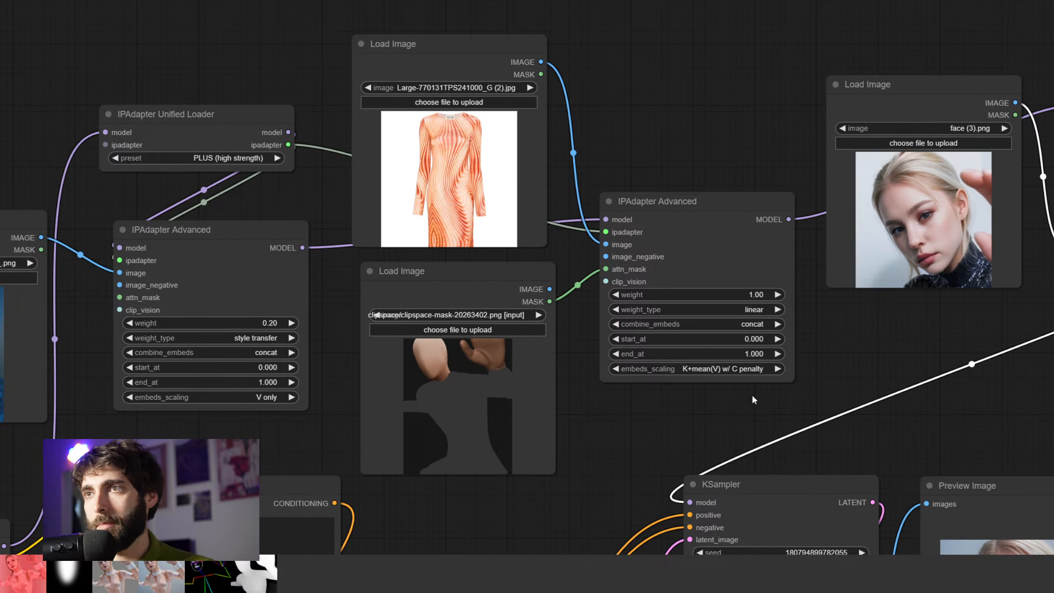
# Check the preset options of the IPAdapter Unified Loader for the face reference, keeping PLUS FACE (portraits)
pyautogui.moveTo(844, 400); pyautogui.dragTo(644, 290)
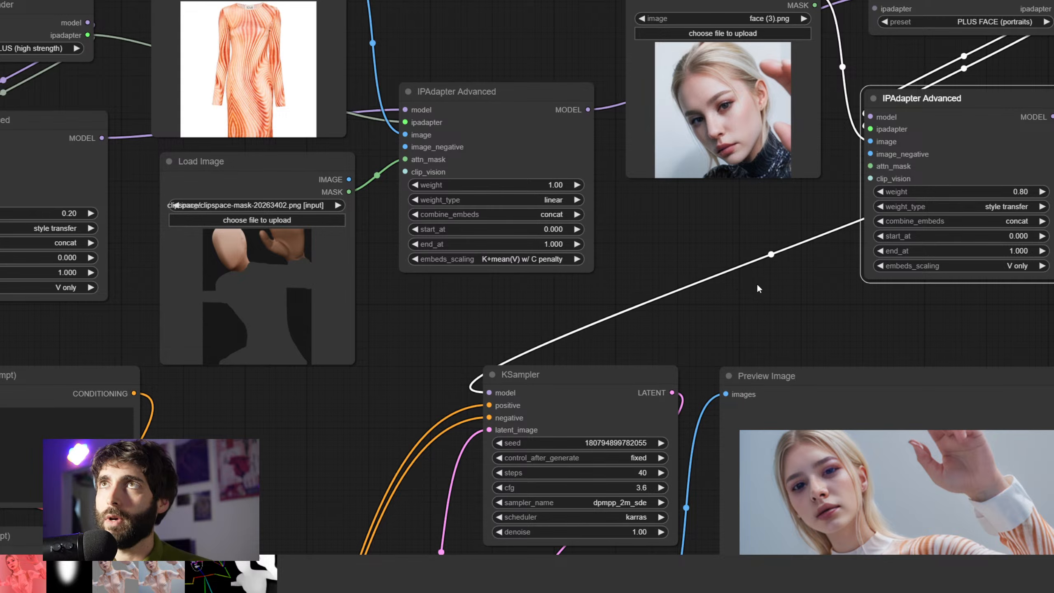
pyautogui.moveTo(759, 283); pyautogui.dragTo(576, 405)
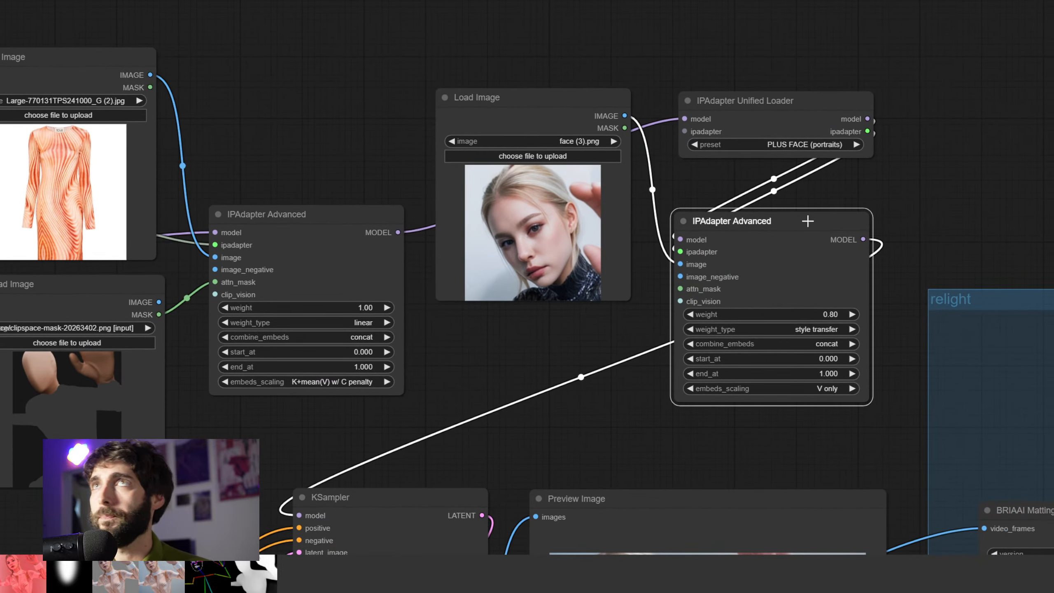
pyautogui.moveTo(782, 110); pyautogui.dragTo(783, 113)
pyautogui.click(798, 146)
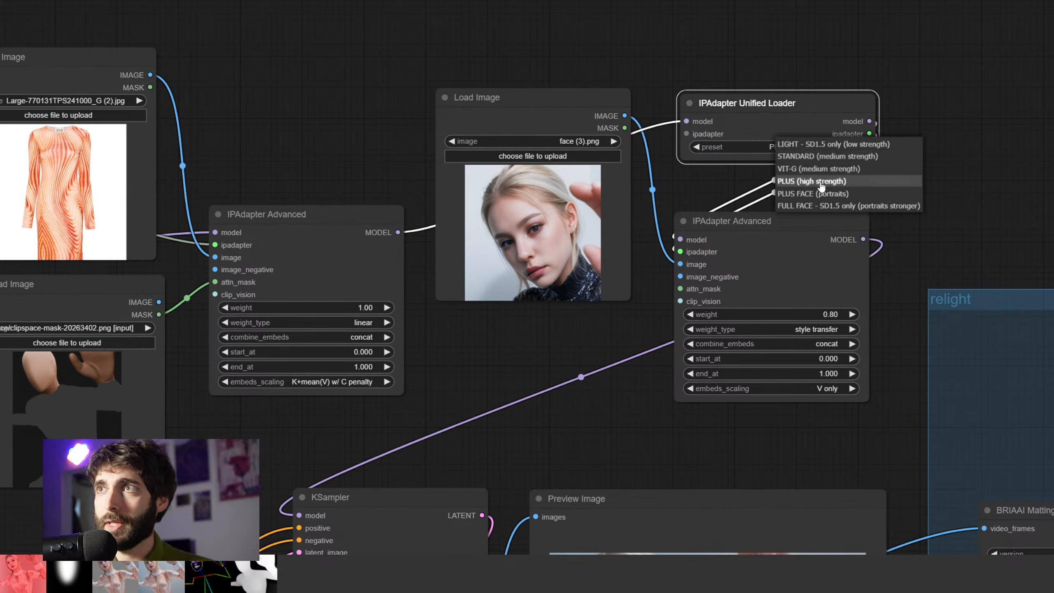
pyautogui.click(734, 67)
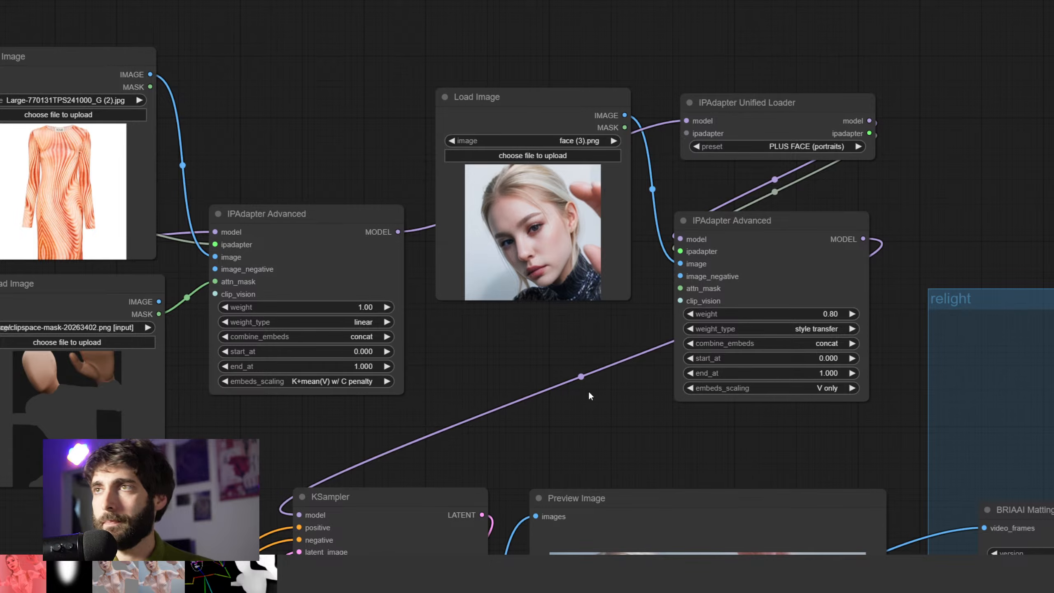
# Review the whole generation section, from the ControlNet and IPAdapter nodes through the KSampler to the Preview Image
pyautogui.scroll(-4, 542, 409)
pyautogui.moveTo(542, 408); pyautogui.dragTo(756, 252)
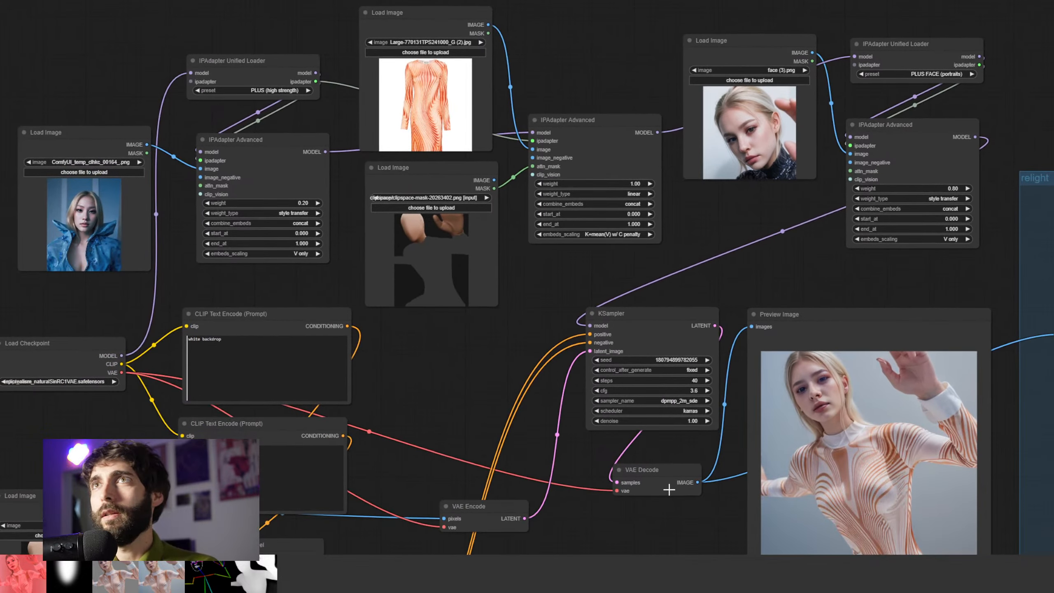
pyautogui.scroll(-5, 707, 314)
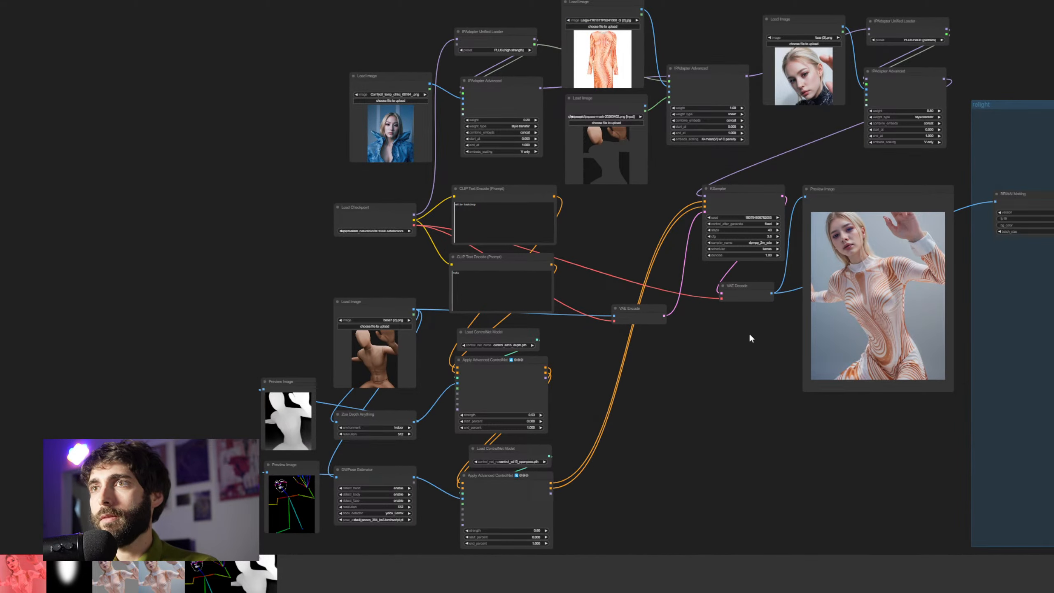
pyautogui.moveTo(750, 333)
pyautogui.mouseDown()
pyautogui.moveTo(743, 320)
pyautogui.moveTo(734, 342)
pyautogui.mouseUp()
pyautogui.scroll(-1, 744, 318)
pyautogui.doubleClick(734, 342)
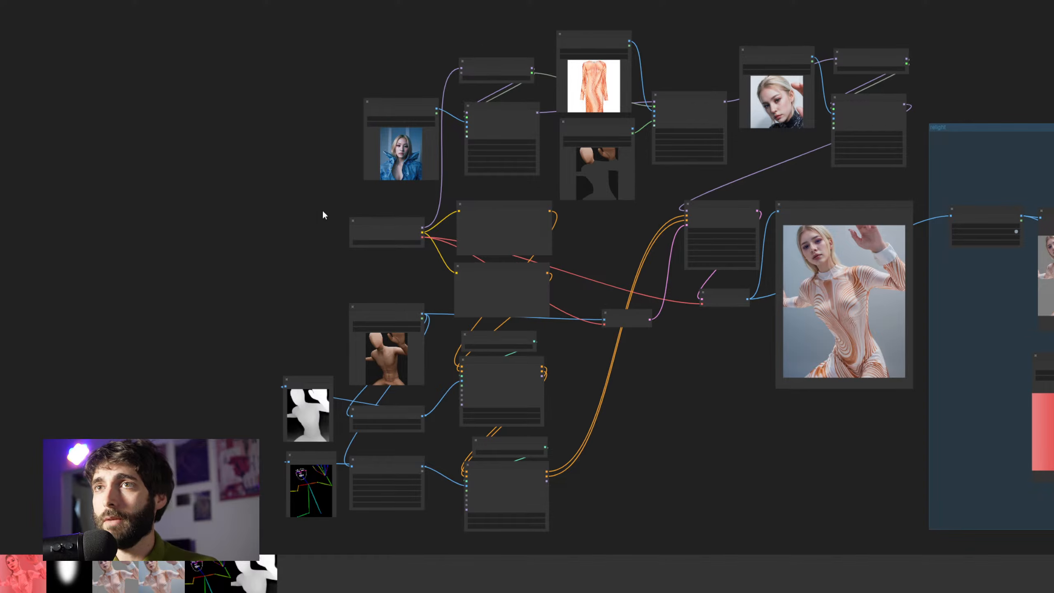
# Tidy the "white backdrop" and "nsfw" CLIP Text Encode nodes into a vertical stack beside the Load Checkpoint node
pyautogui.scroll(10, 322, 210)
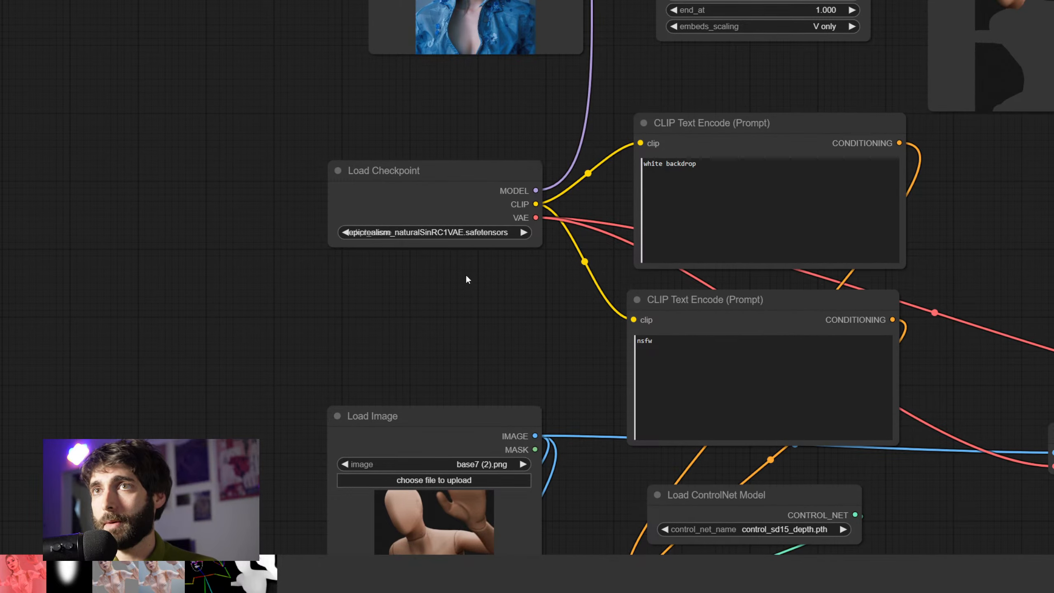
pyautogui.scroll(-3, 511, 298)
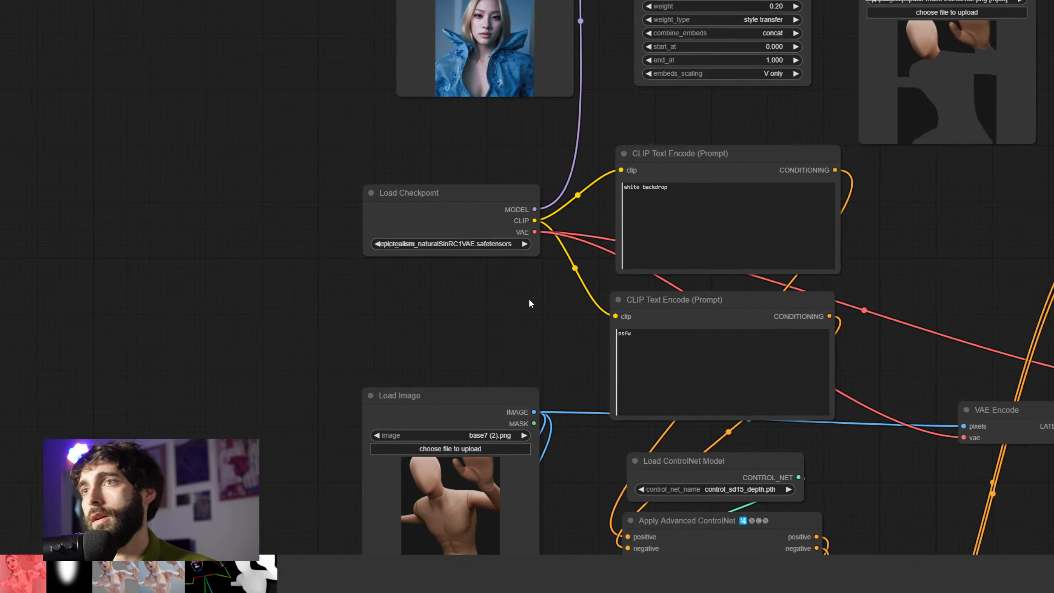
pyautogui.moveTo(881, 298); pyautogui.dragTo(714, 307)
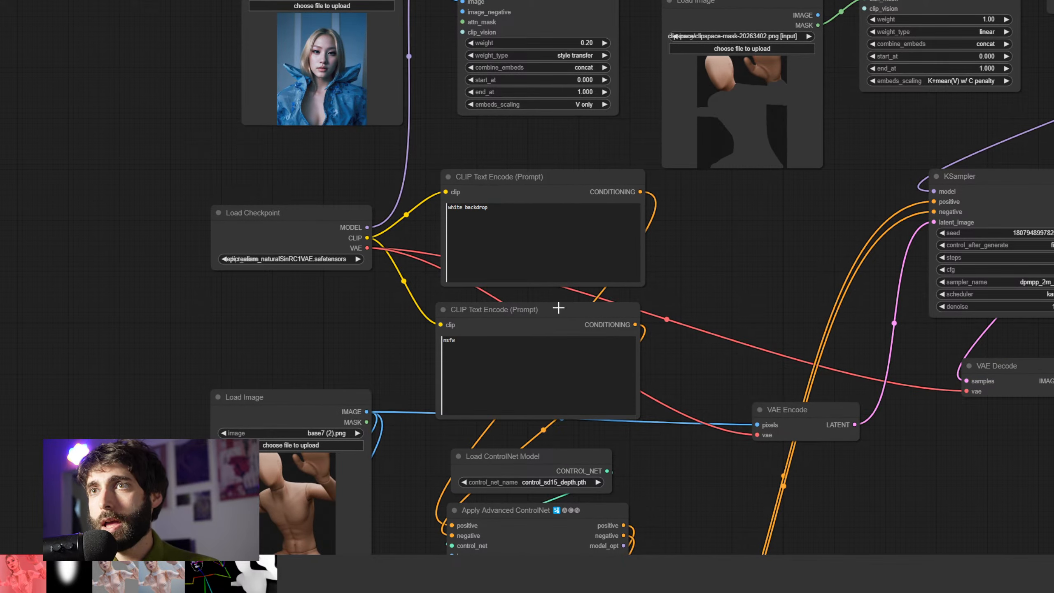
pyautogui.scroll(3, 510, 289)
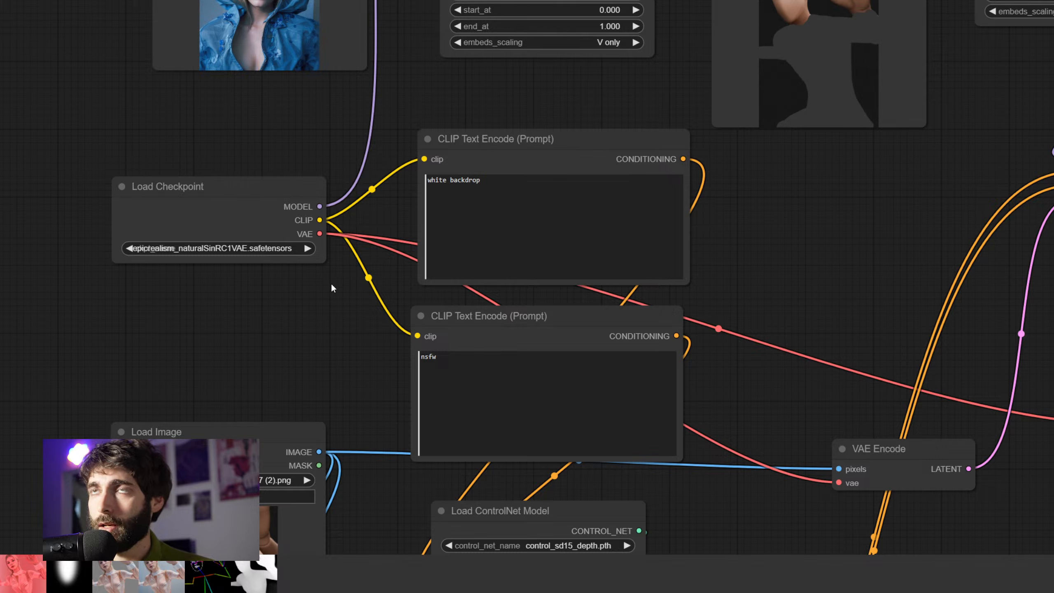
pyautogui.moveTo(529, 317)
pyautogui.mouseDown()
pyautogui.moveTo(546, 308)
pyautogui.moveTo(536, 307)
pyautogui.mouseUp()
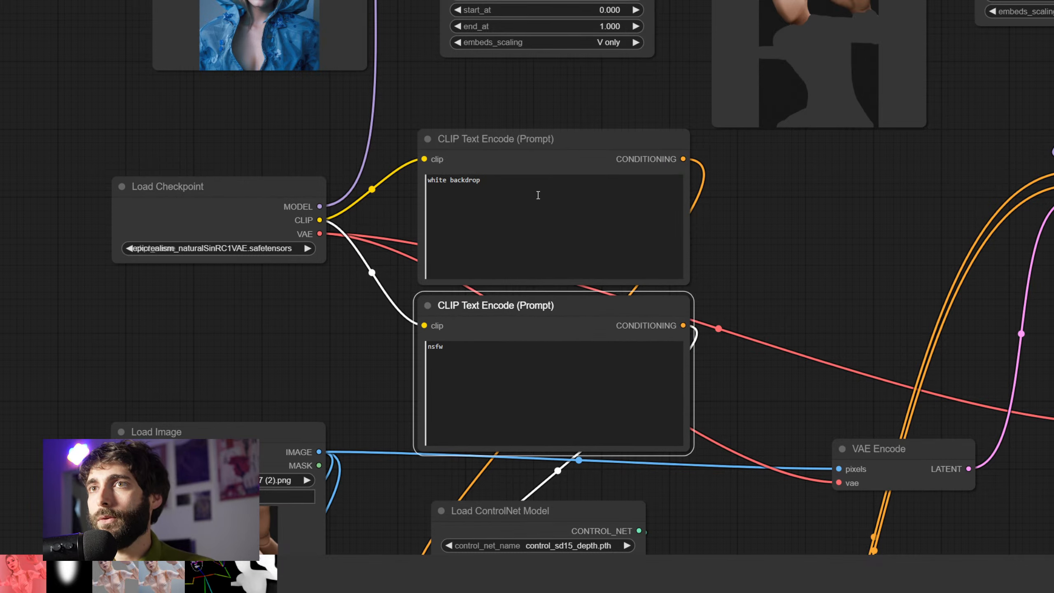
pyautogui.moveTo(534, 149); pyautogui.dragTo(541, 135)
pyautogui.moveTo(546, 305); pyautogui.dragTo(551, 296)
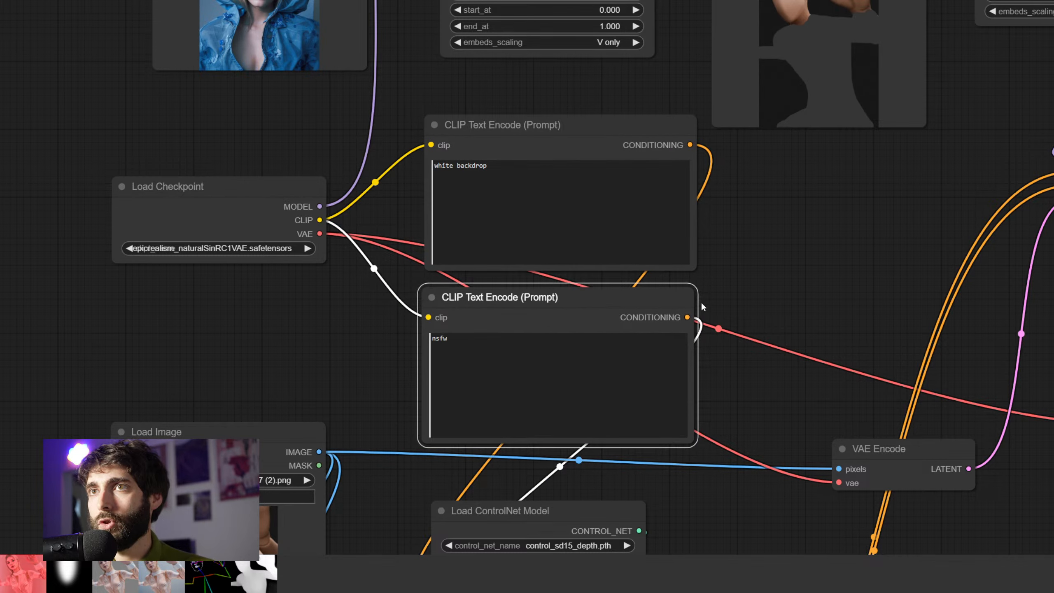
pyautogui.click(752, 298)
pyautogui.moveTo(555, 135); pyautogui.dragTo(554, 132)
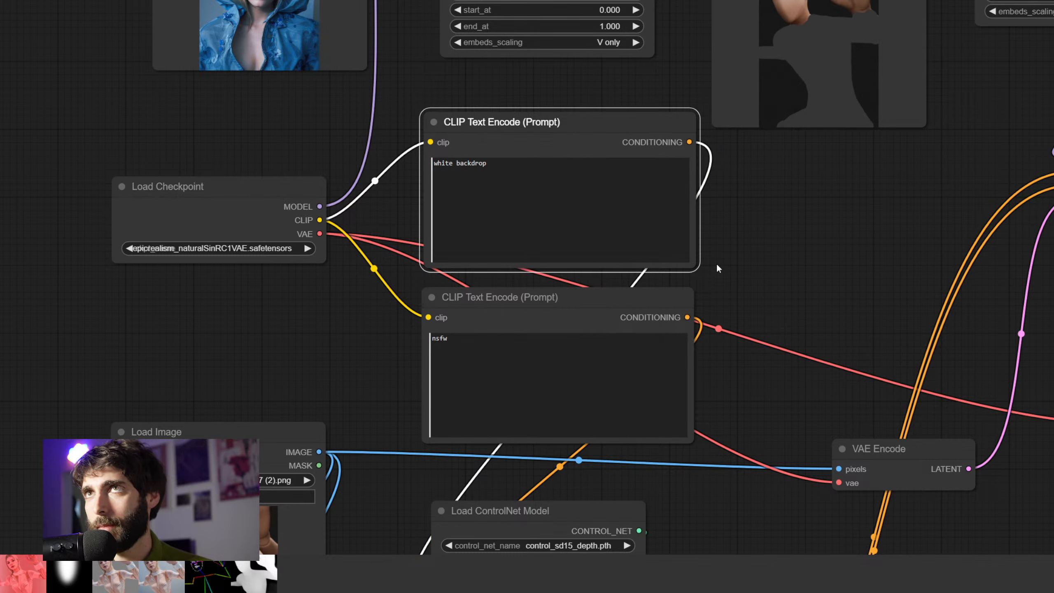
pyautogui.scroll(-1, 714, 270)
pyautogui.click(500, 368)
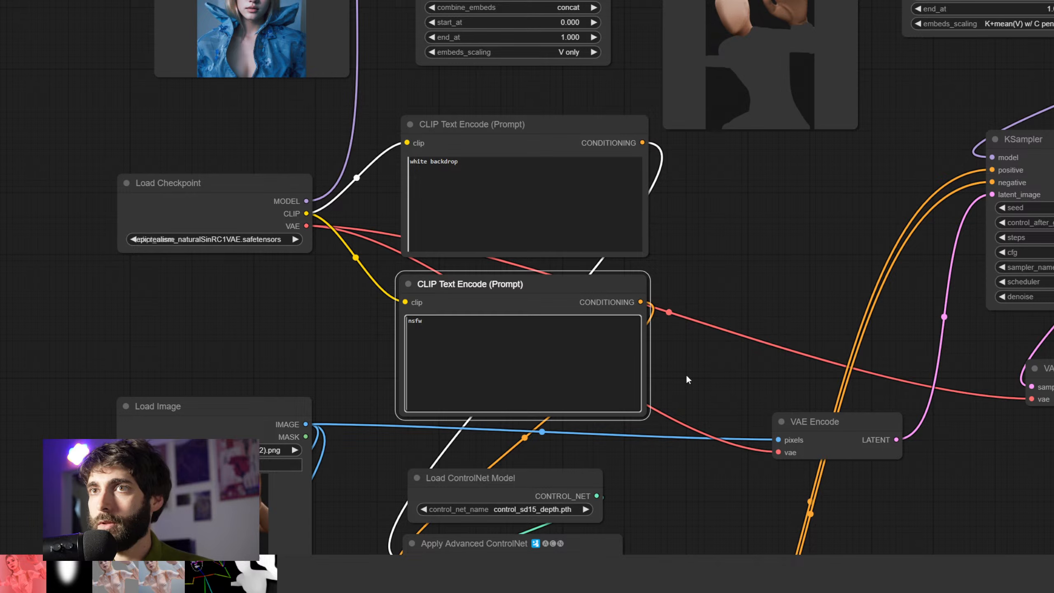
pyautogui.moveTo(641, 283); pyautogui.dragTo(646, 287)
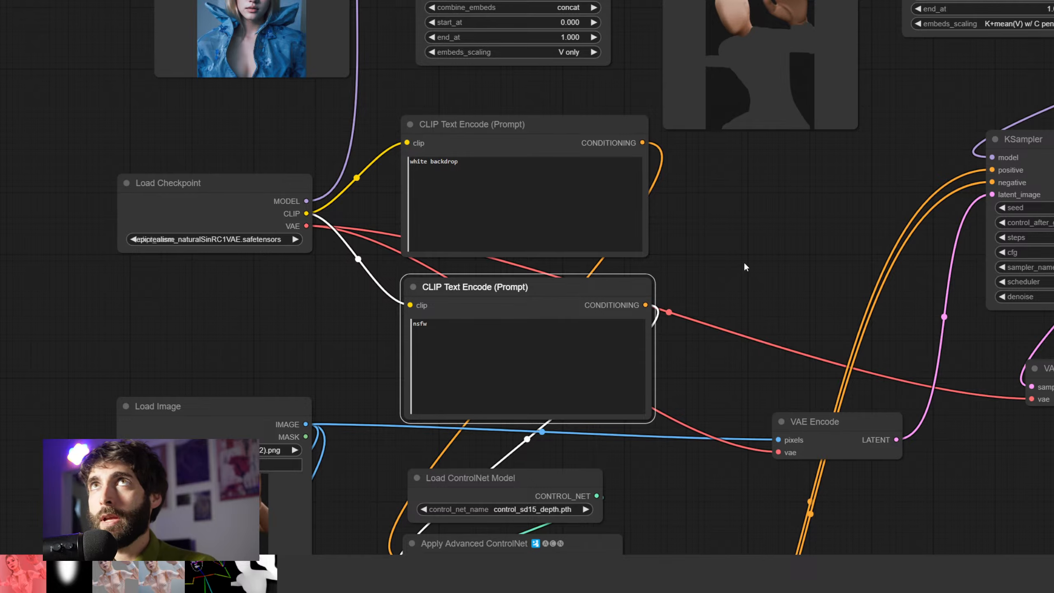
# Follow the workflow from the generated image's Preview Image node across to the relight group
pyautogui.scroll(-3, 744, 261)
pyautogui.moveTo(776, 273); pyautogui.dragTo(531, 294)
pyautogui.scroll(-3, 535, 299)
pyautogui.moveTo(582, 373); pyautogui.dragTo(506, 408)
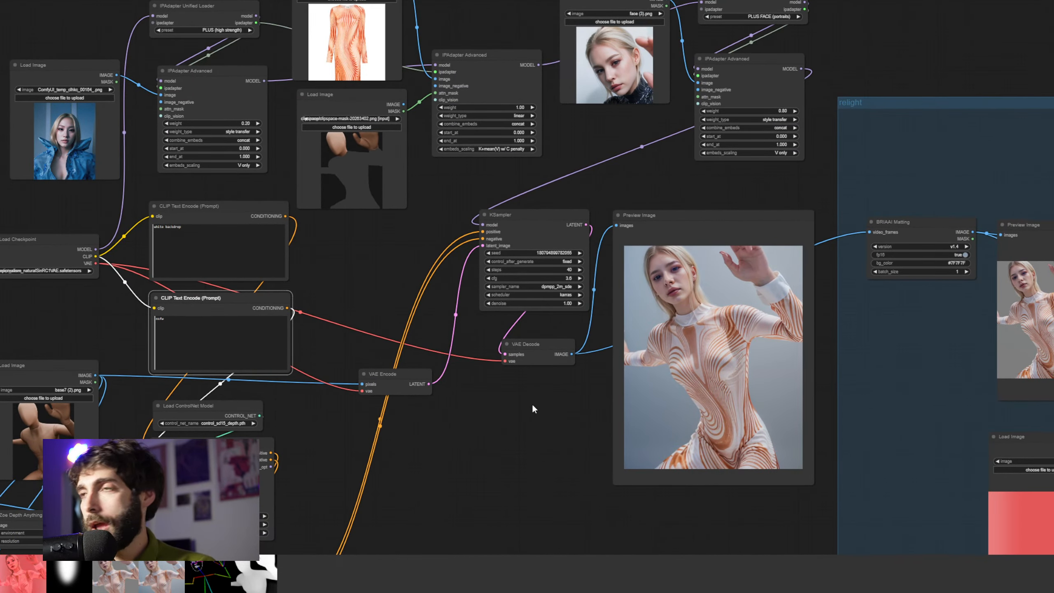
pyautogui.scroll(-3, 521, 410)
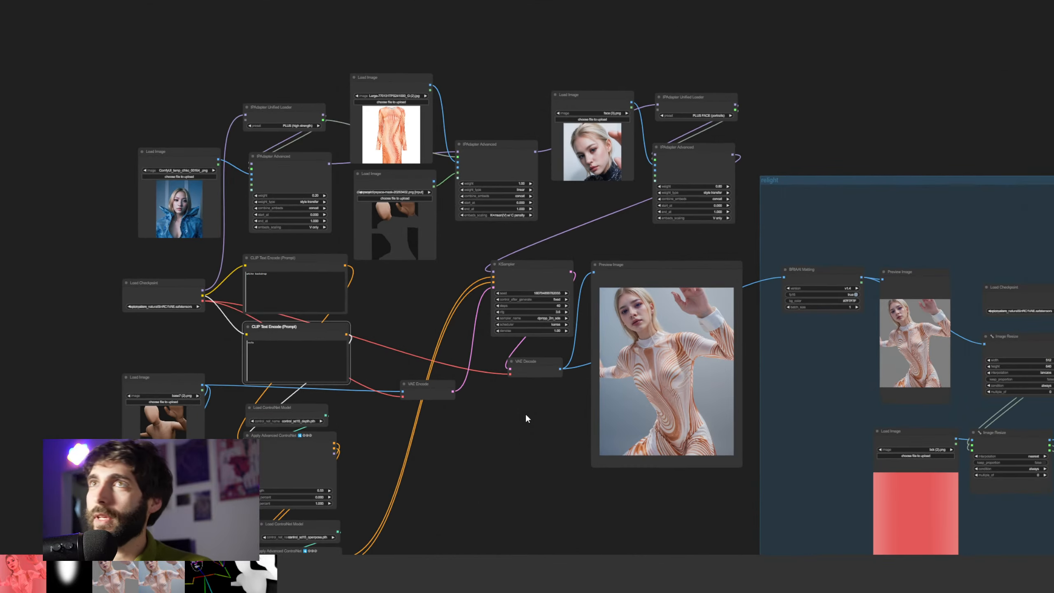
pyautogui.moveTo(526, 413); pyautogui.dragTo(336, 327)
pyautogui.moveTo(825, 454); pyautogui.dragTo(594, 452)
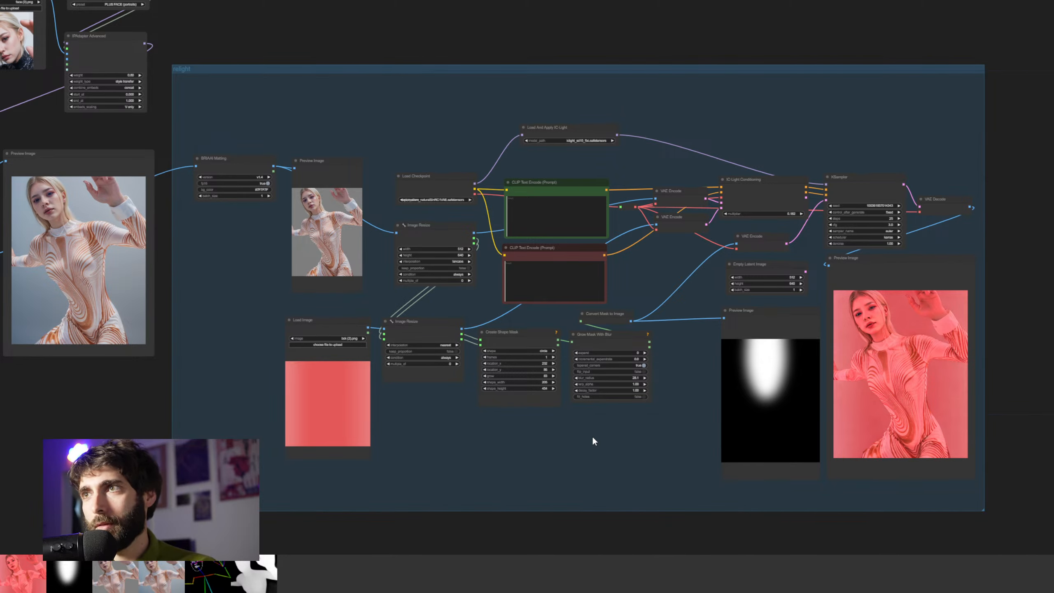
# Examine the relight group's nodes, from BRIAAI Matting and Image Resize through the prompts to IC-Light Conditioning
pyautogui.scroll(3, 513, 426)
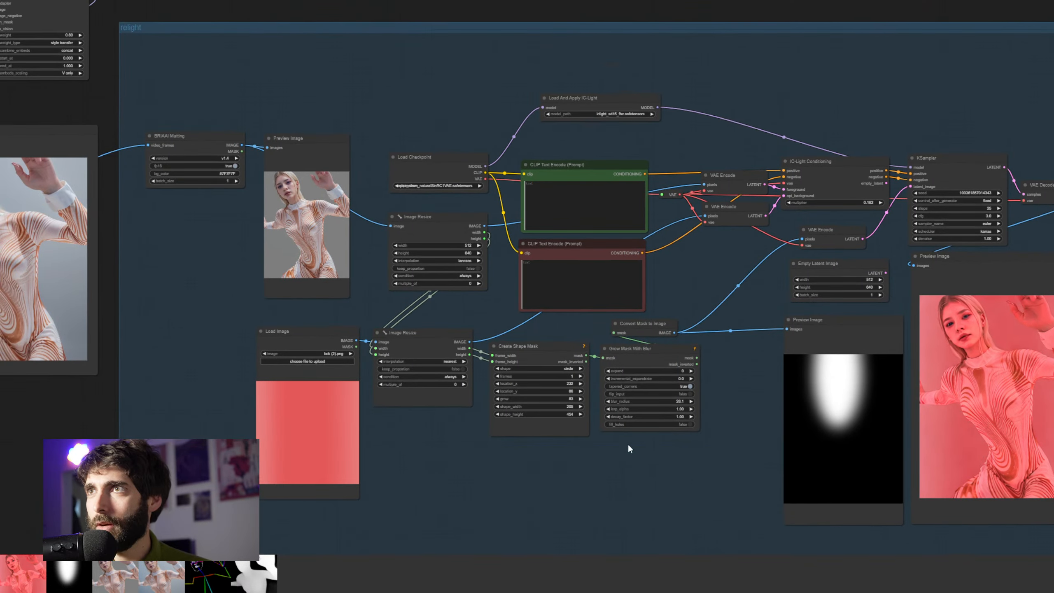
pyautogui.scroll(4, 675, 99)
pyautogui.moveTo(705, 152); pyautogui.dragTo(736, 136)
pyautogui.scroll(-1, 737, 135)
pyautogui.moveTo(334, 112); pyautogui.dragTo(636, 85)
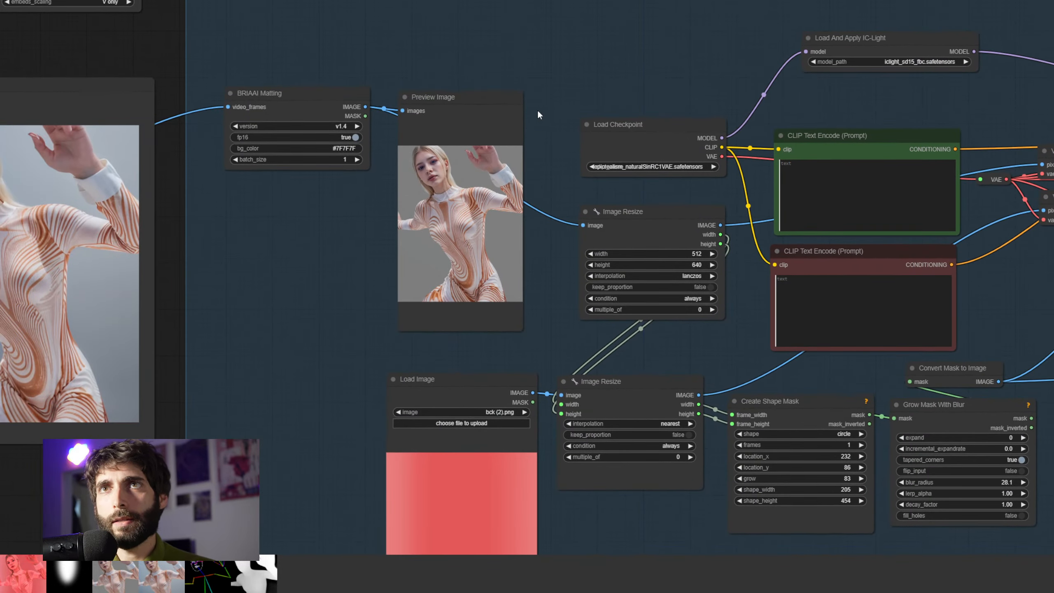
pyautogui.moveTo(651, 354); pyautogui.dragTo(273, 304)
pyautogui.moveTo(592, 306); pyautogui.dragTo(682, 366)
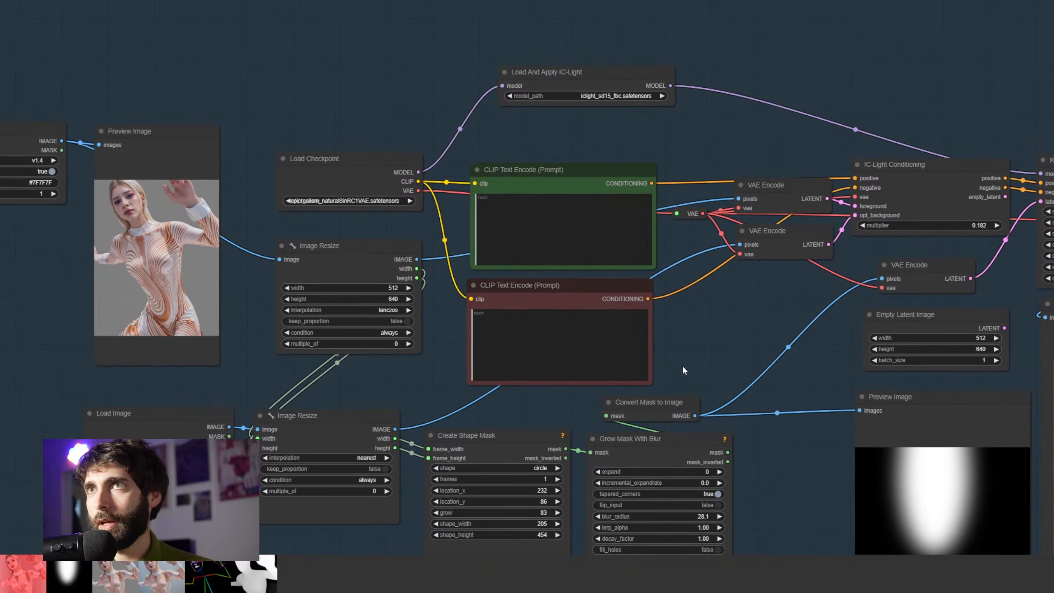
# Move the Load And Apply IC-Light node closer above the green CLIP Text Encode node in the relight group
pyautogui.click(606, 81)
pyautogui.moveTo(606, 81); pyautogui.dragTo(594, 107)
pyautogui.click(601, 143)
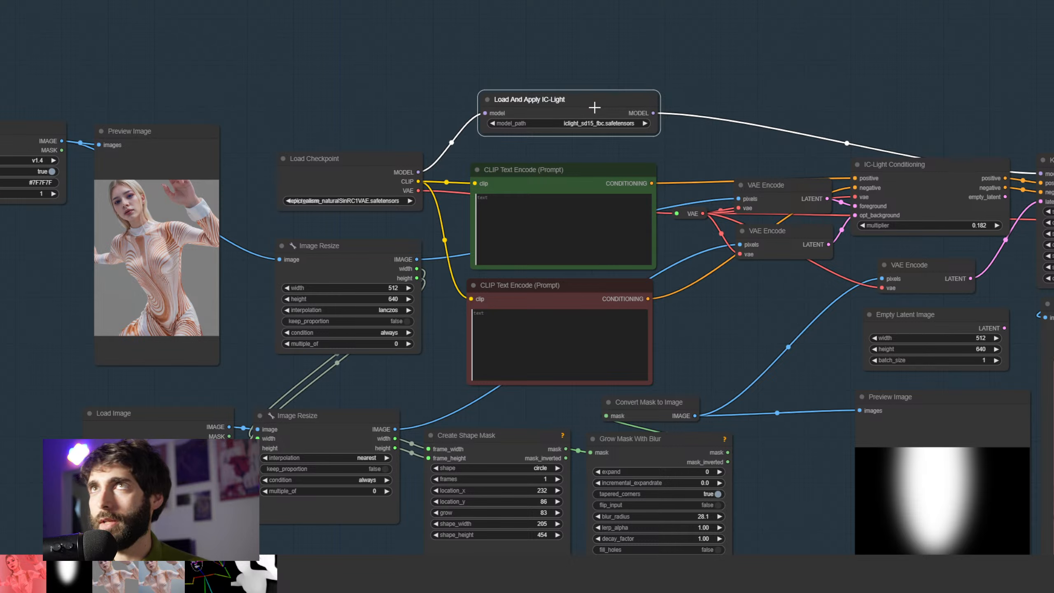
pyautogui.click(563, 87)
pyautogui.click(561, 98)
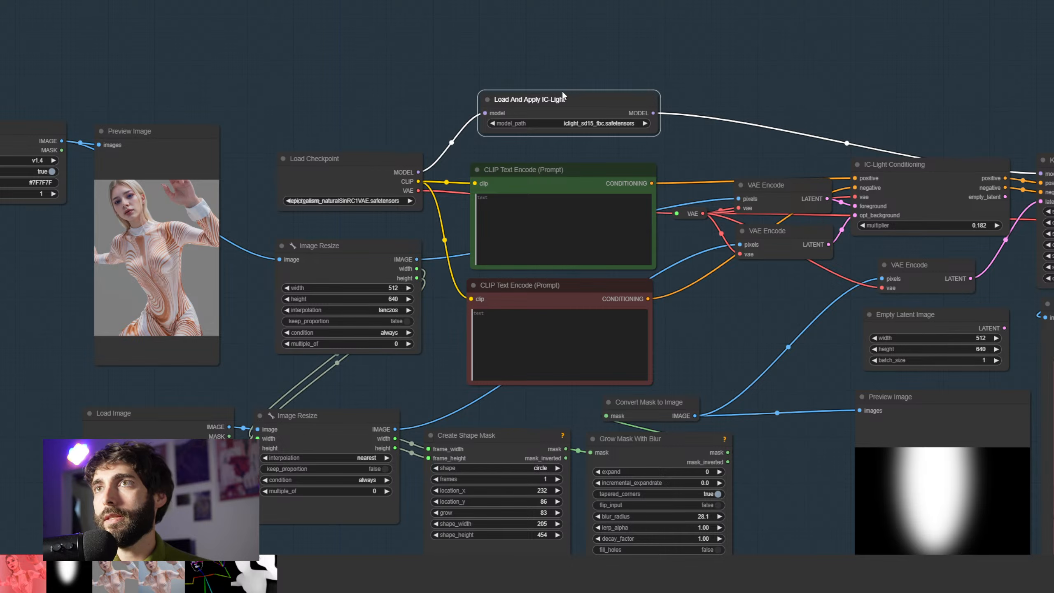
pyautogui.moveTo(566, 98); pyautogui.dragTo(574, 100)
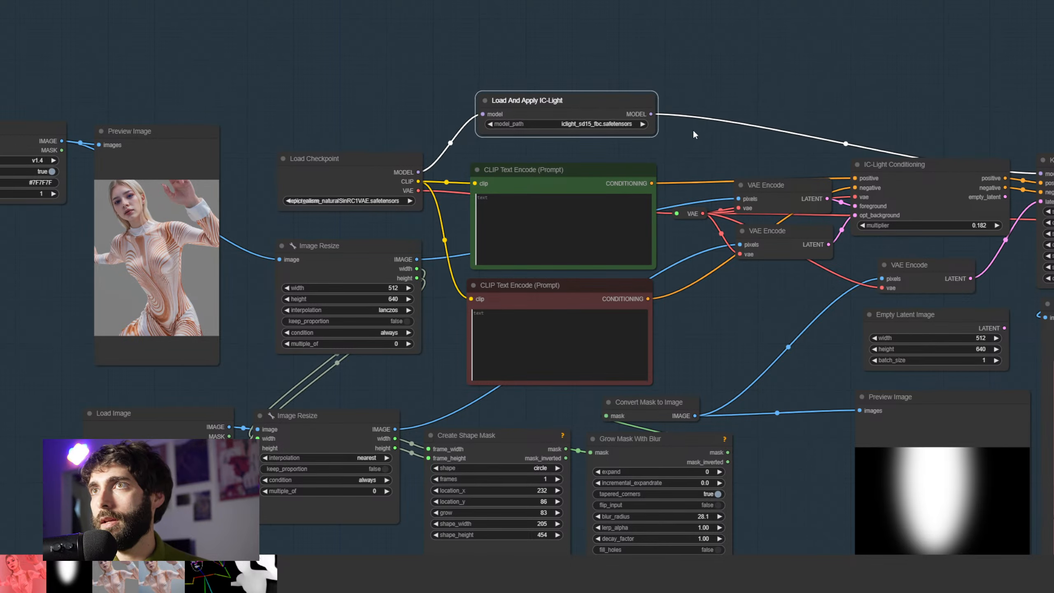
# Nudge the two VAE Encode nodes that feed the IC-Light Conditioning node in the relight group
pyautogui.scroll(-4, 693, 129)
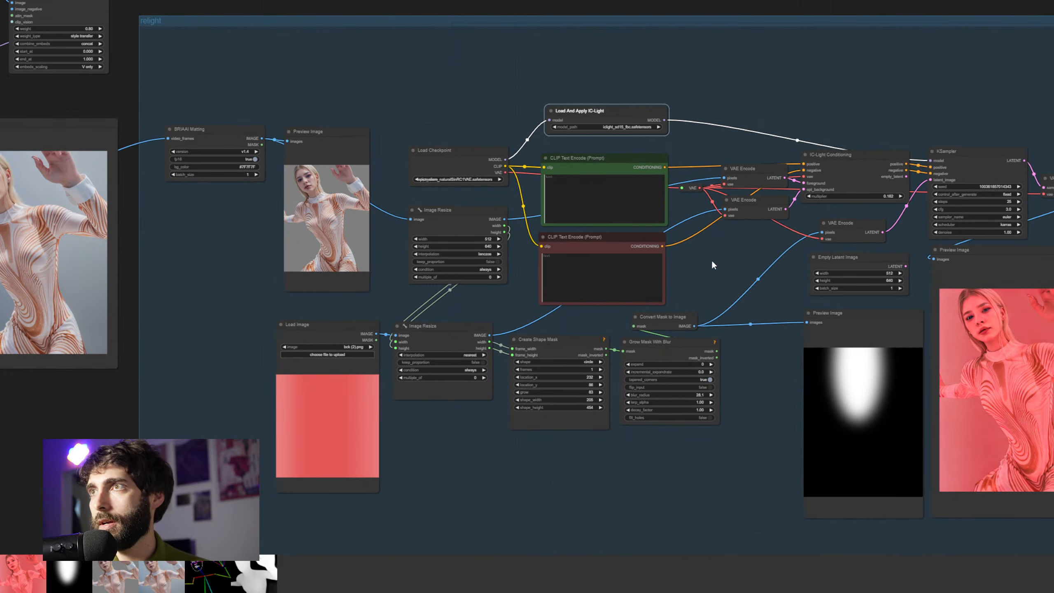
pyautogui.moveTo(737, 178); pyautogui.dragTo(731, 170)
pyautogui.moveTo(747, 208); pyautogui.dragTo(742, 207)
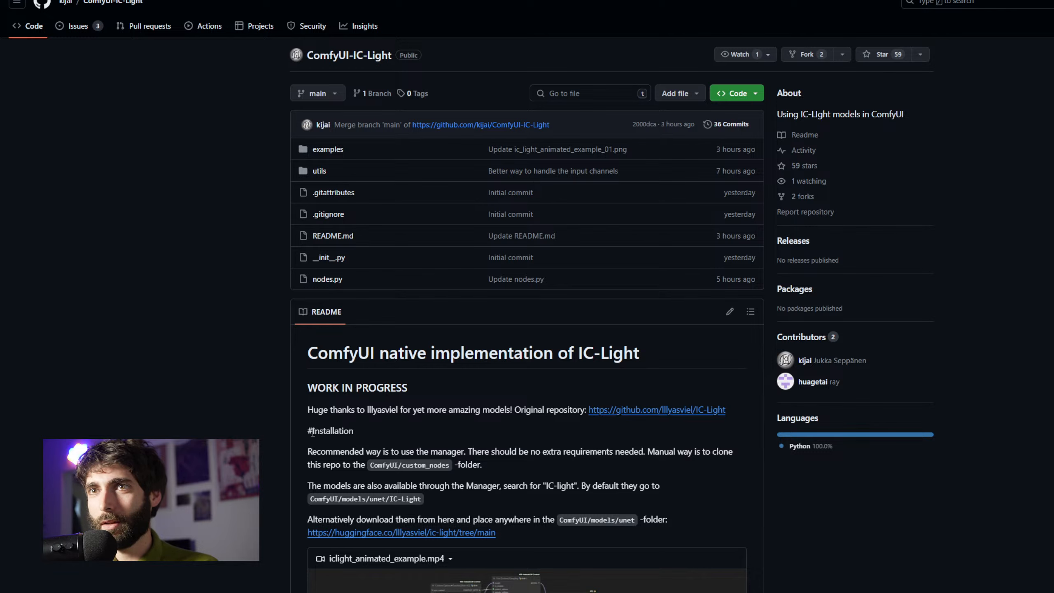
# Read the installation and model download instructions in the ComfyUI-IC-Light README on GitHub
pyautogui.scroll(-3, 291, 420)
pyautogui.scroll(-2, 252, 407)
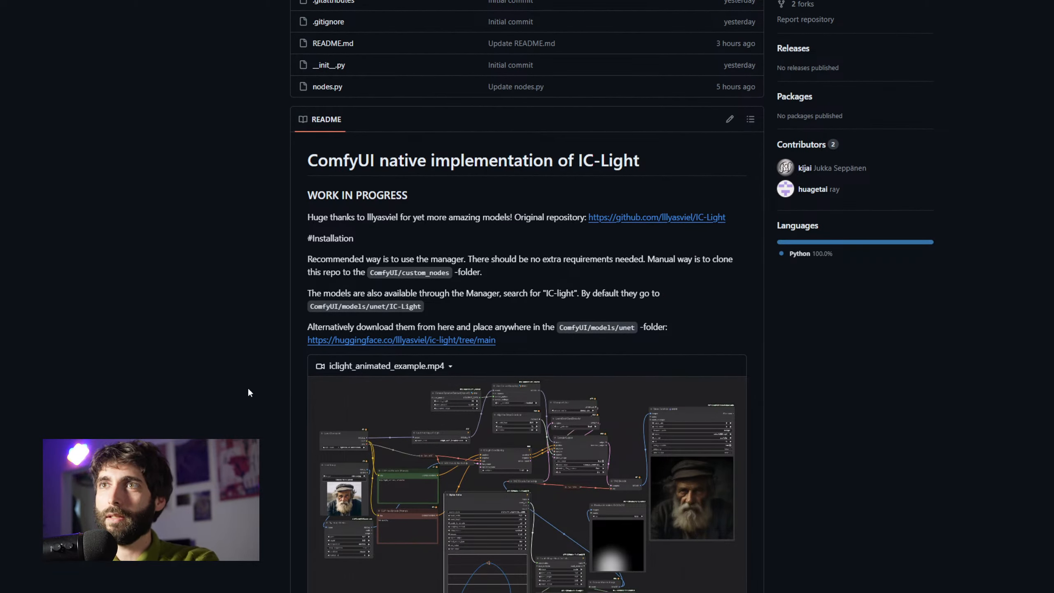
pyautogui.scroll(-2, 247, 392)
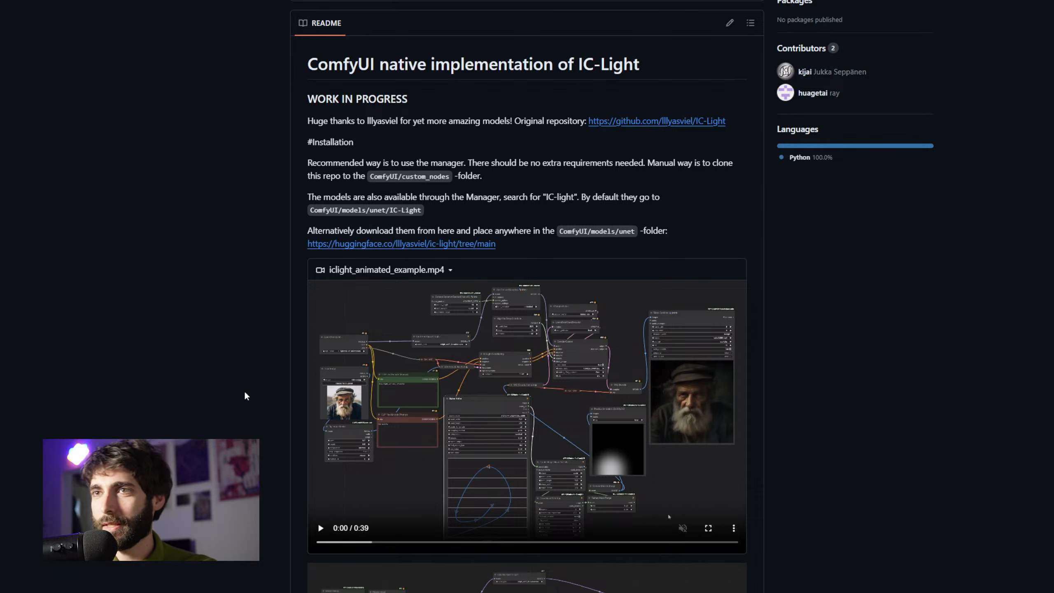
pyautogui.scroll(-2, 245, 395)
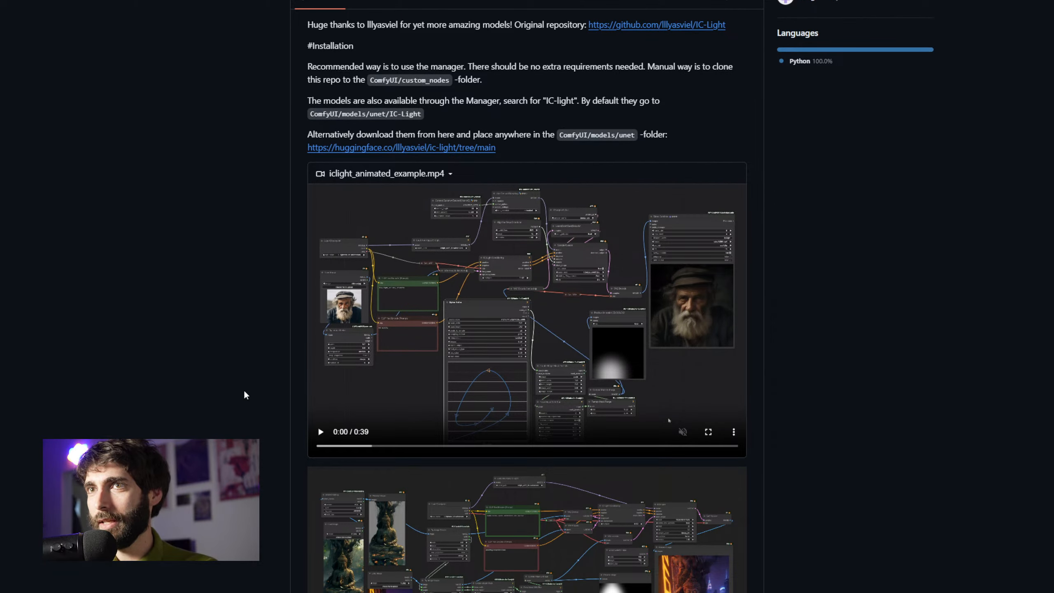
pyautogui.scroll(7, 245, 392)
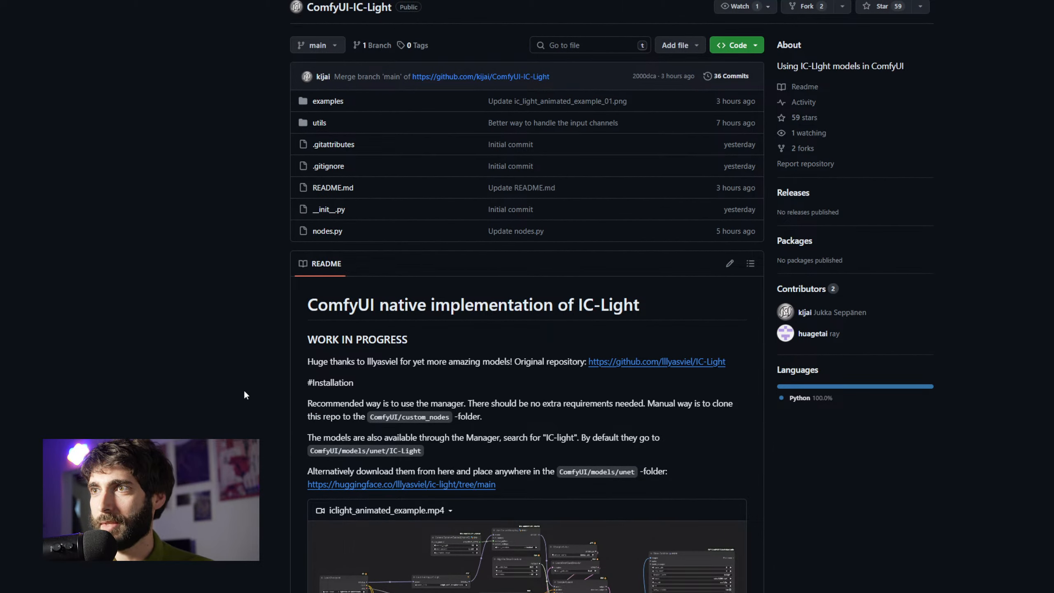
pyautogui.scroll(1, 245, 393)
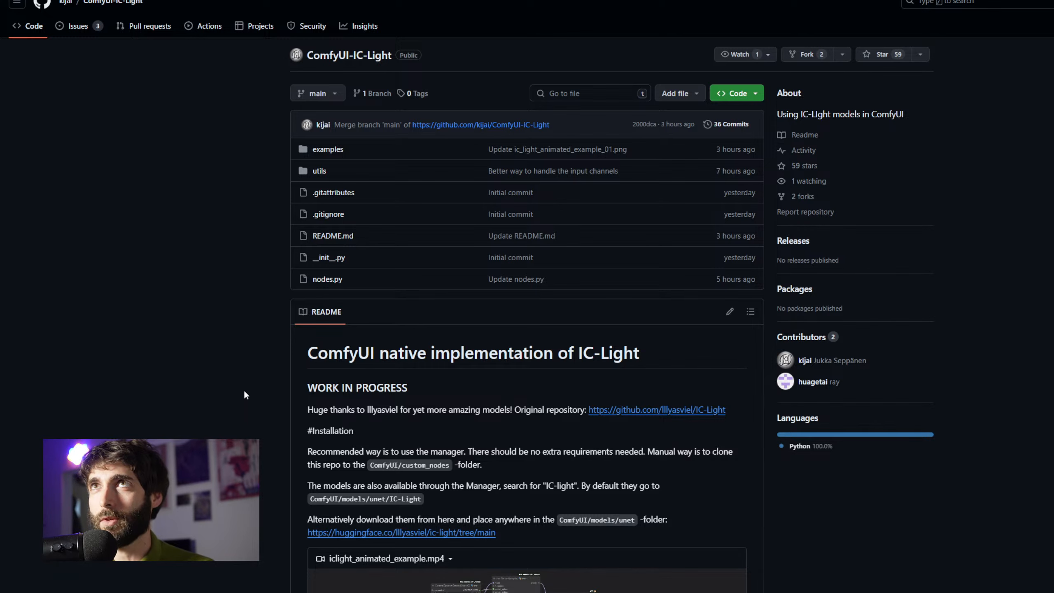
# Look through the example relighting workflows in the ComfyUI-IC-Light README
pyautogui.scroll(-10, 245, 392)
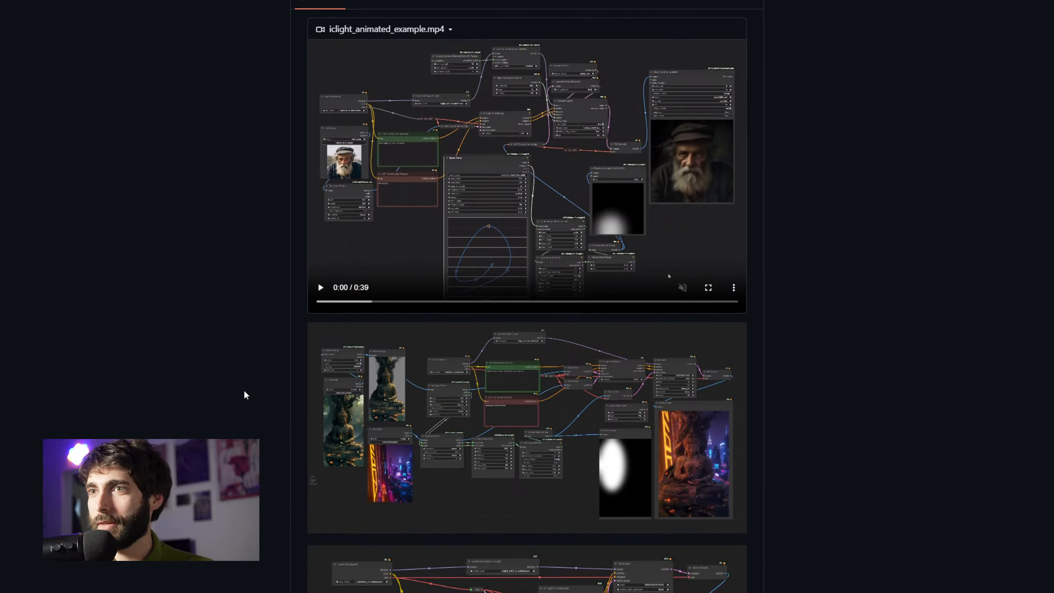
pyautogui.scroll(-2, 245, 394)
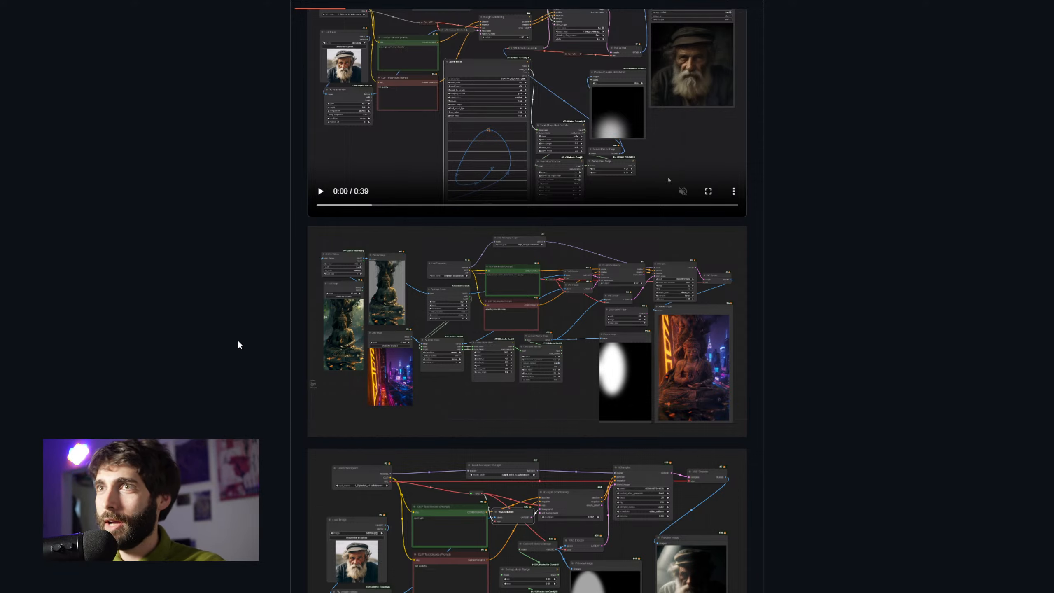
pyautogui.scroll(9, 226, 320)
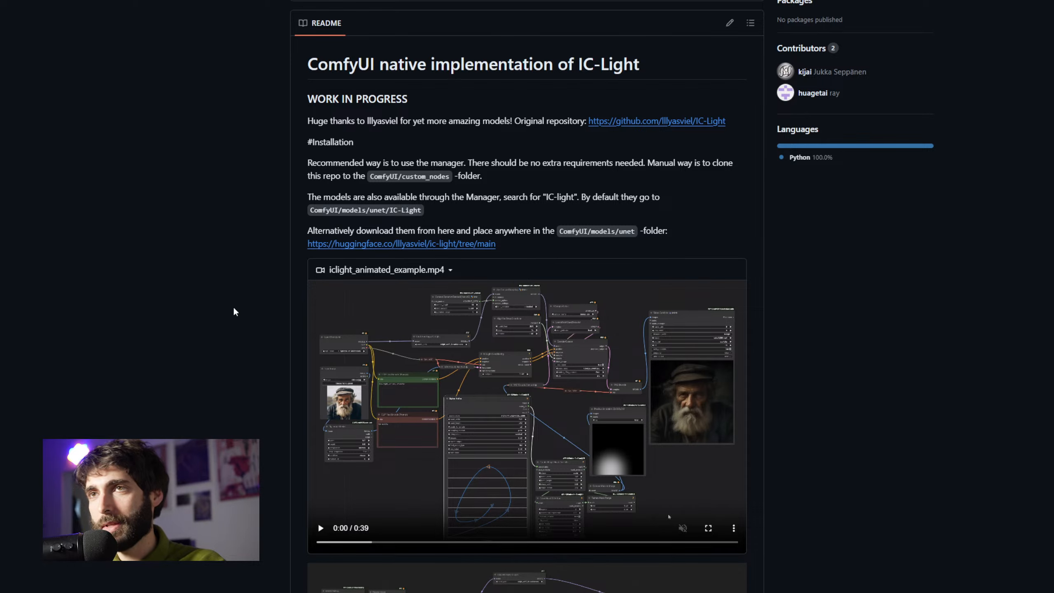
# Switch back to the ComfyUI workflow and nudge the matted subject's Preview Image node and the background Load Image node in the relight group
pyautogui.scroll(-5, 273, 332)
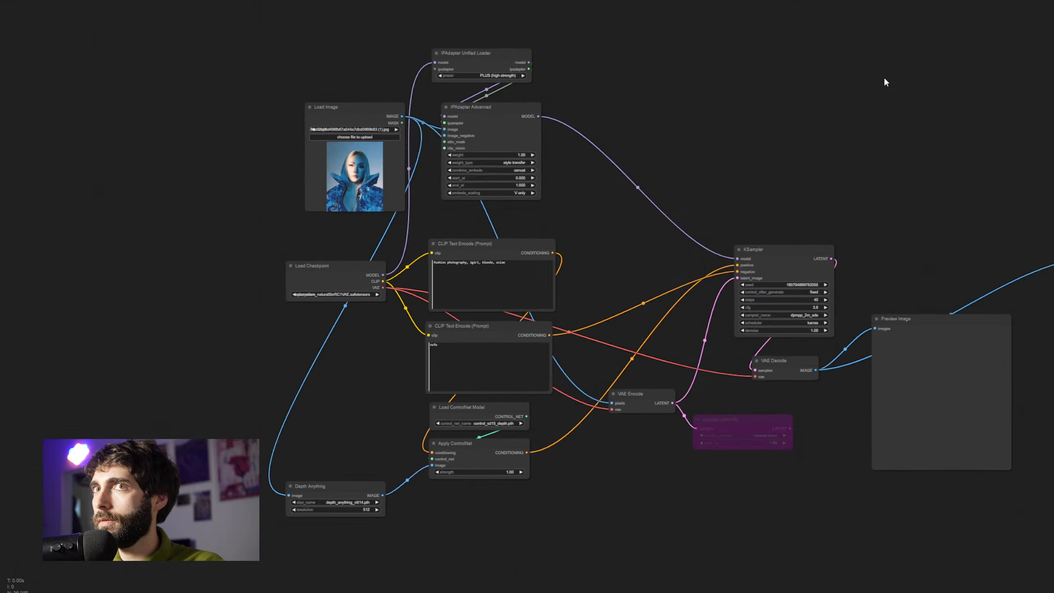
pyautogui.scroll(-3, 867, 97)
pyautogui.moveTo(865, 100); pyautogui.dragTo(812, 141)
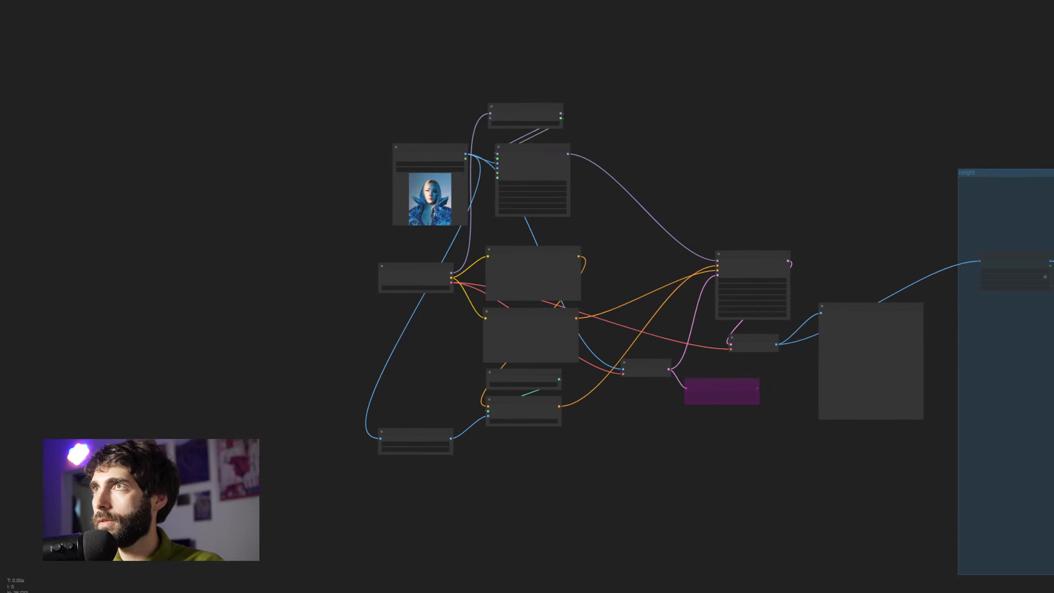
pyautogui.scroll(3, 970, 304)
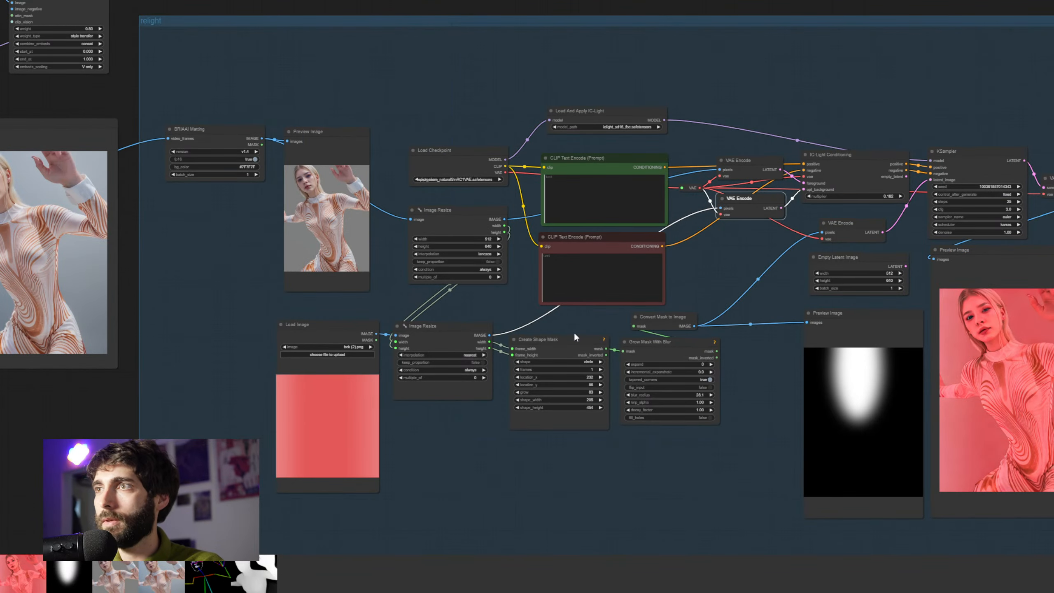
pyautogui.moveTo(575, 334); pyautogui.dragTo(569, 329)
pyautogui.moveTo(729, 465); pyautogui.dragTo(721, 457)
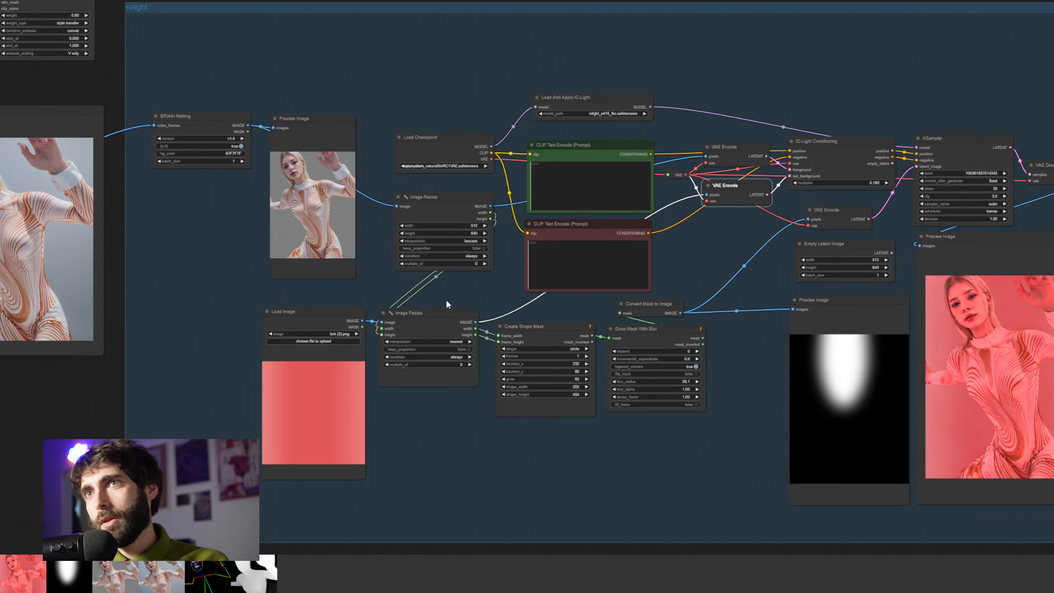
pyautogui.moveTo(319, 126); pyautogui.dragTo(328, 129)
pyautogui.click(355, 75)
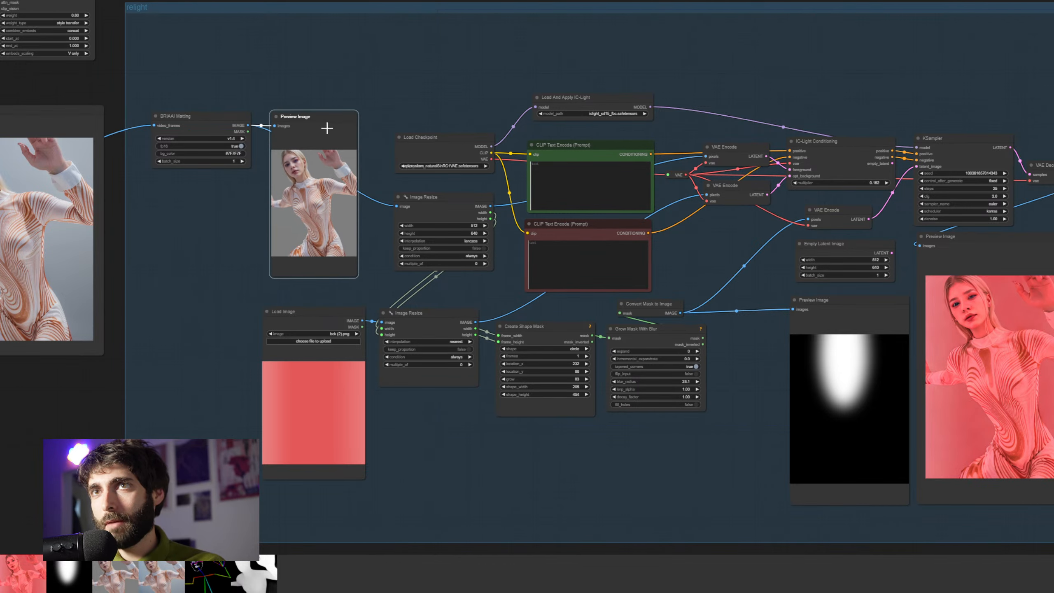
pyautogui.moveTo(331, 319); pyautogui.dragTo(322, 318)
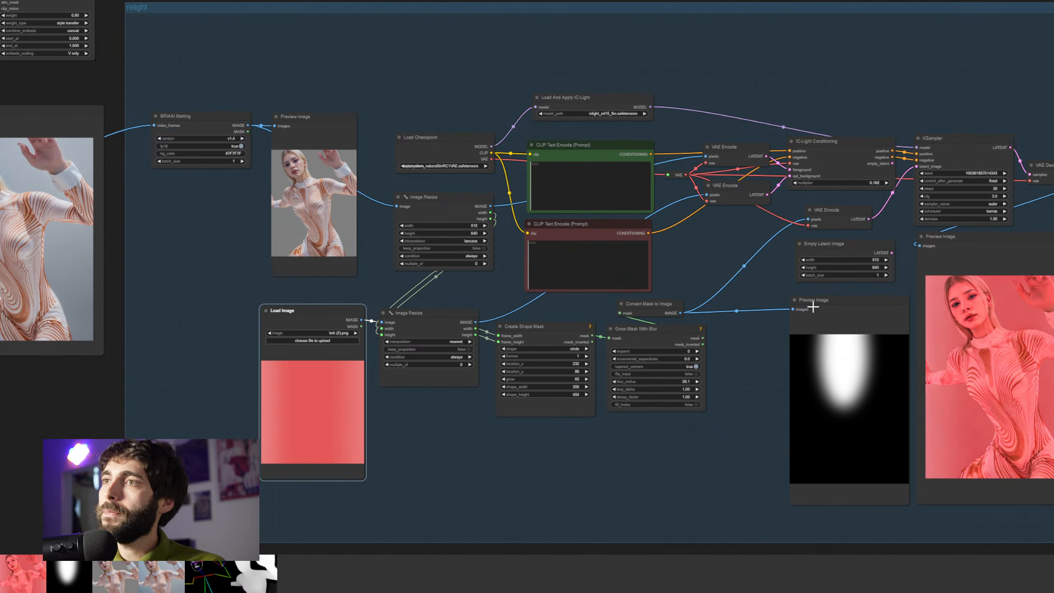
# Move the mask's Preview Image node closer to the Grow Mask With Blur node in the relight group
pyautogui.moveTo(812, 302); pyautogui.dragTo(752, 317)
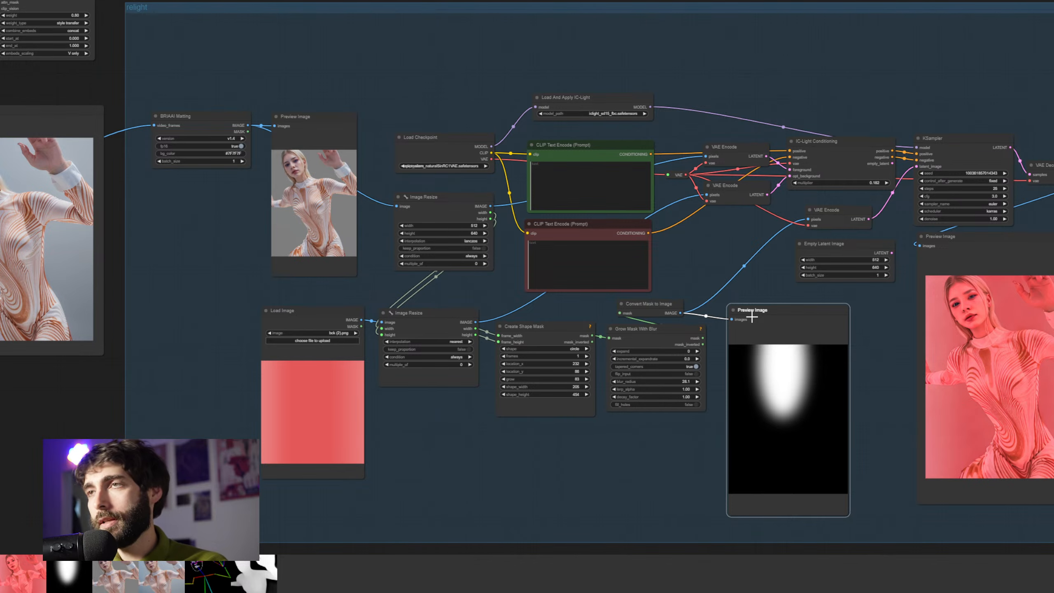
pyautogui.moveTo(779, 316); pyautogui.dragTo(680, 279)
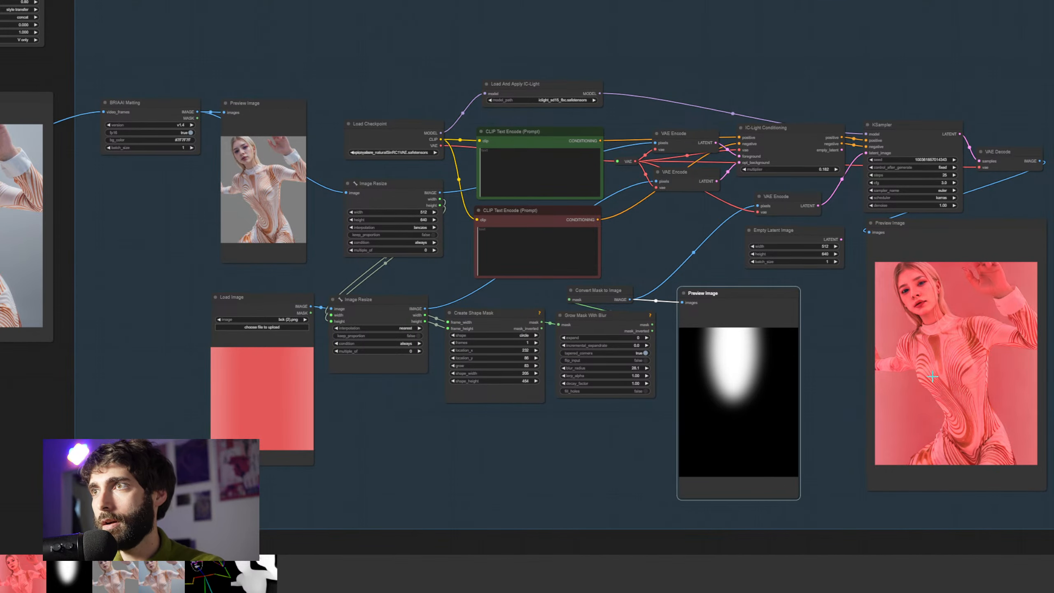
pyautogui.moveTo(863, 372); pyautogui.dragTo(842, 375)
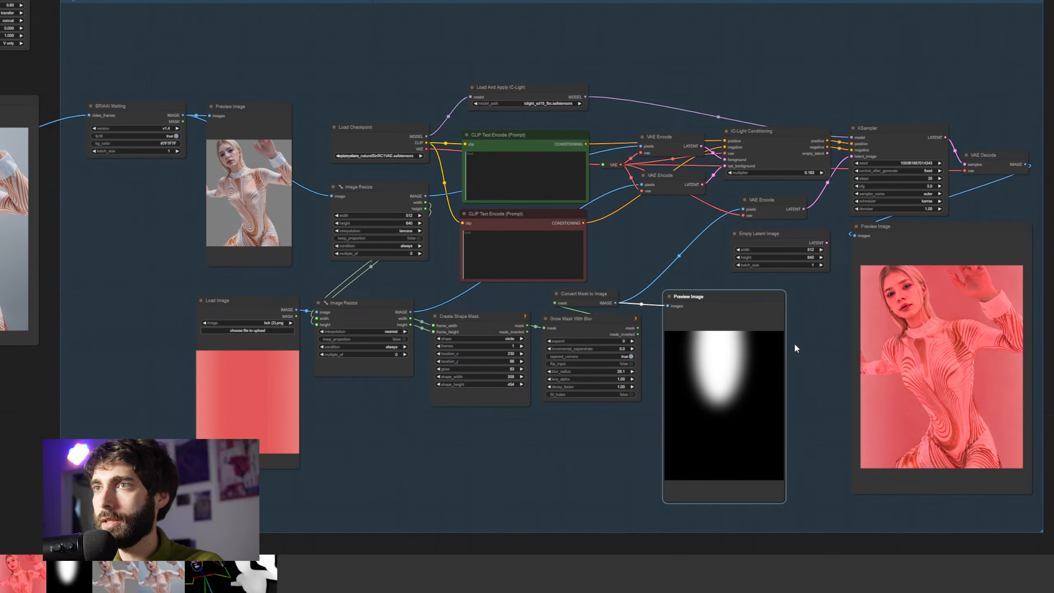
pyautogui.moveTo(736, 301); pyautogui.dragTo(739, 302)
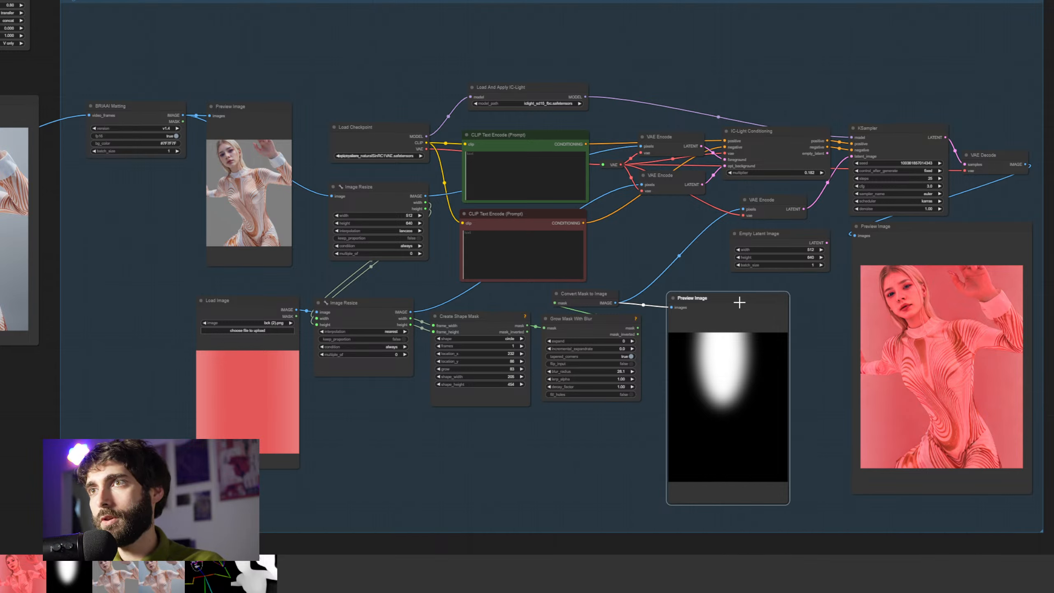
pyautogui.moveTo(739, 302); pyautogui.dragTo(741, 299)
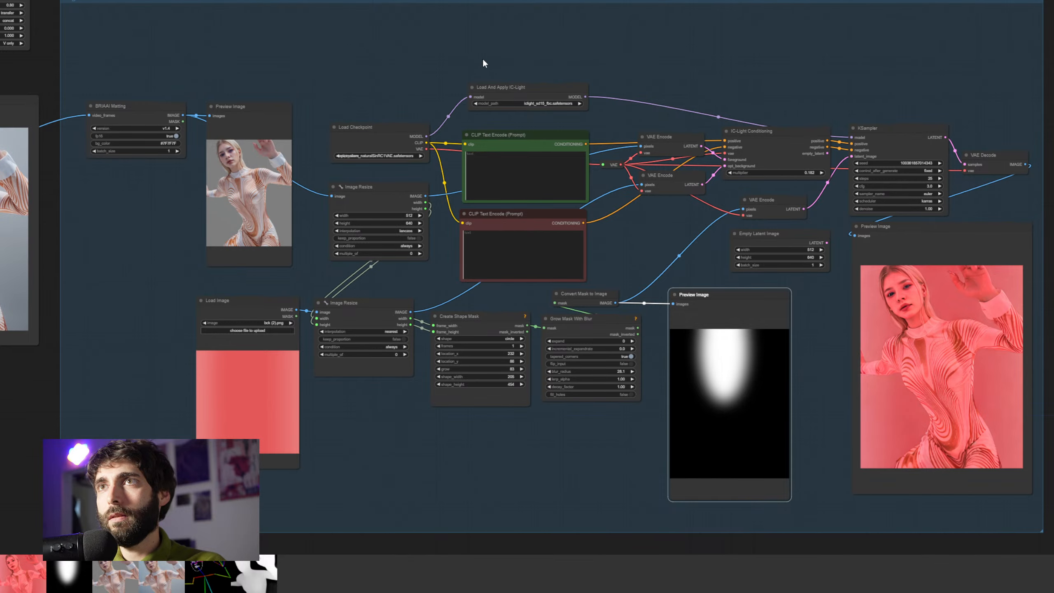
# Check which model files are available for the Load And Apply IC-Light node
pyautogui.scroll(4, 482, 63)
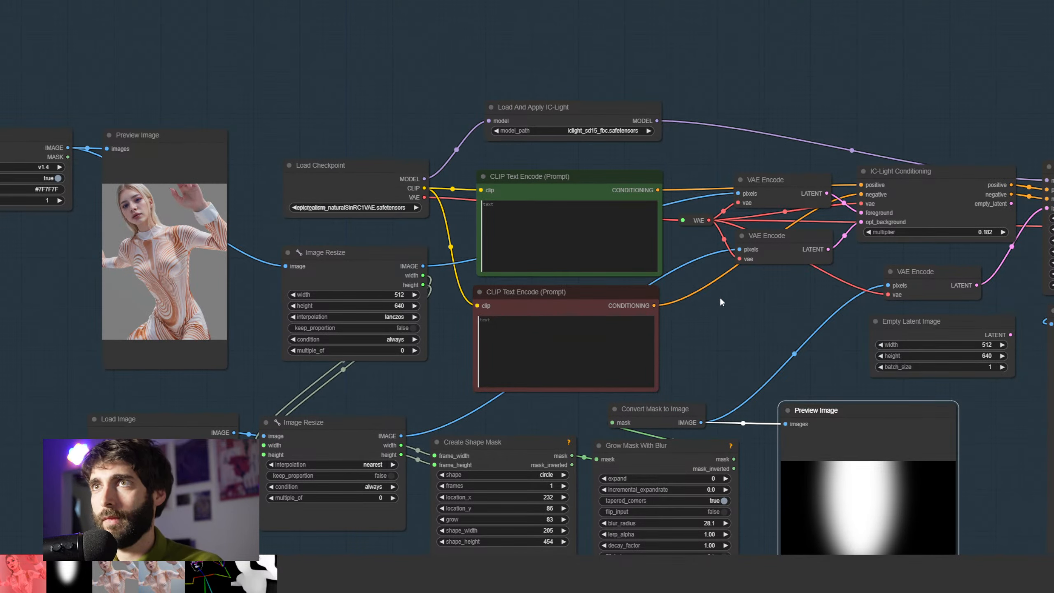
pyautogui.scroll(4, 594, 150)
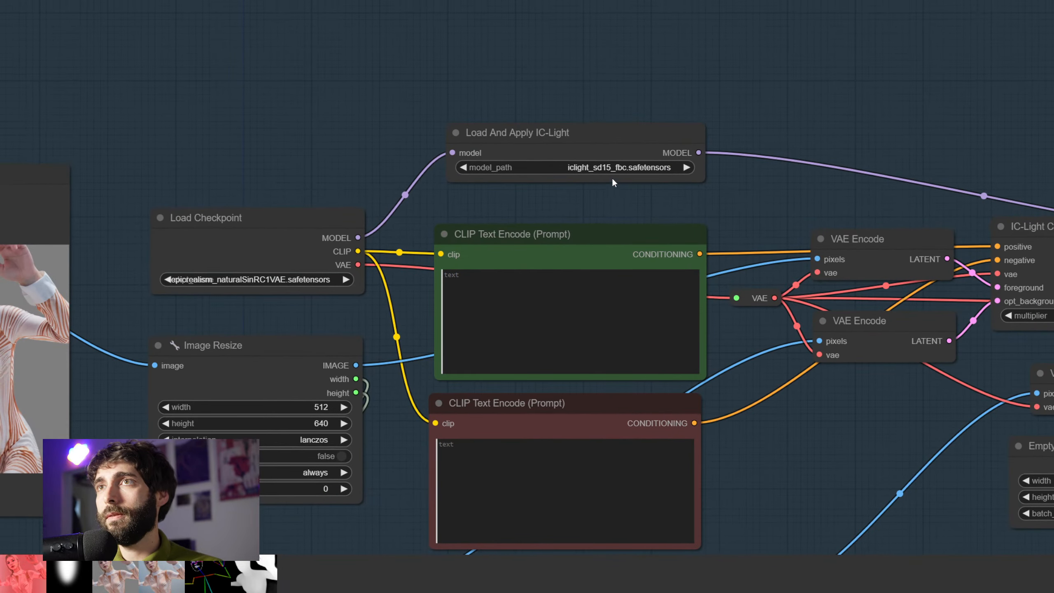
pyautogui.click(622, 177)
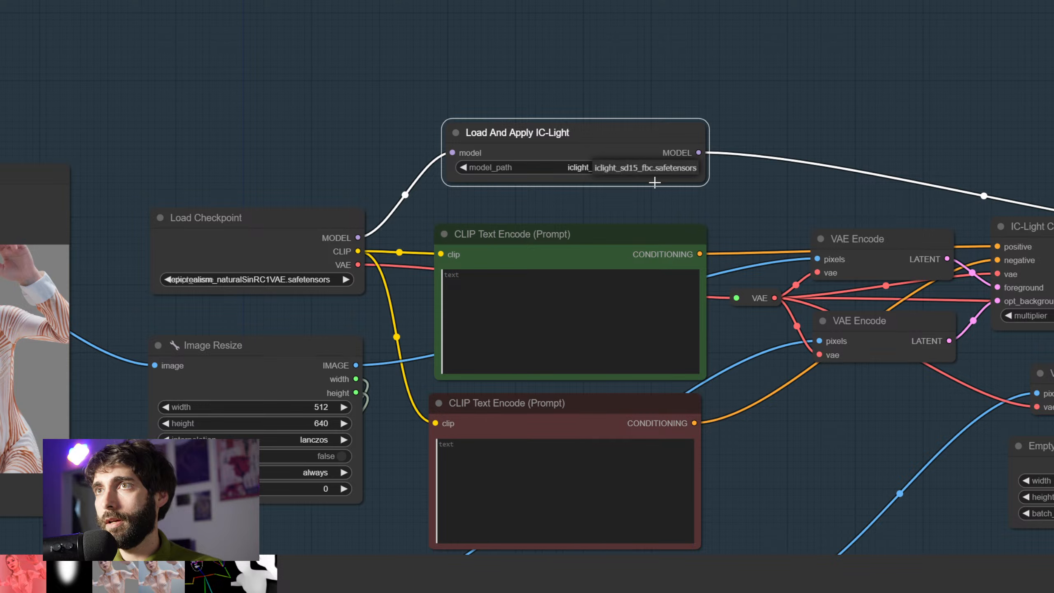
pyautogui.click(644, 209)
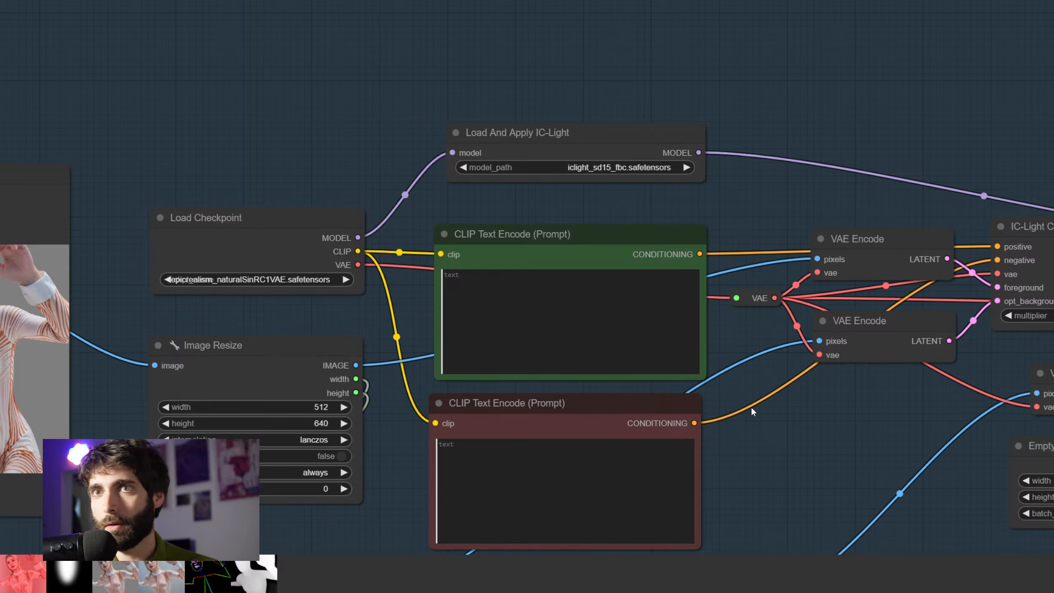
# Shift the foreground and background VAE Encode nodes slightly beside the IC-Light Conditioning node
pyautogui.scroll(-3, 751, 408)
pyautogui.moveTo(749, 406); pyautogui.dragTo(617, 254)
pyautogui.scroll(-3, 536, 308)
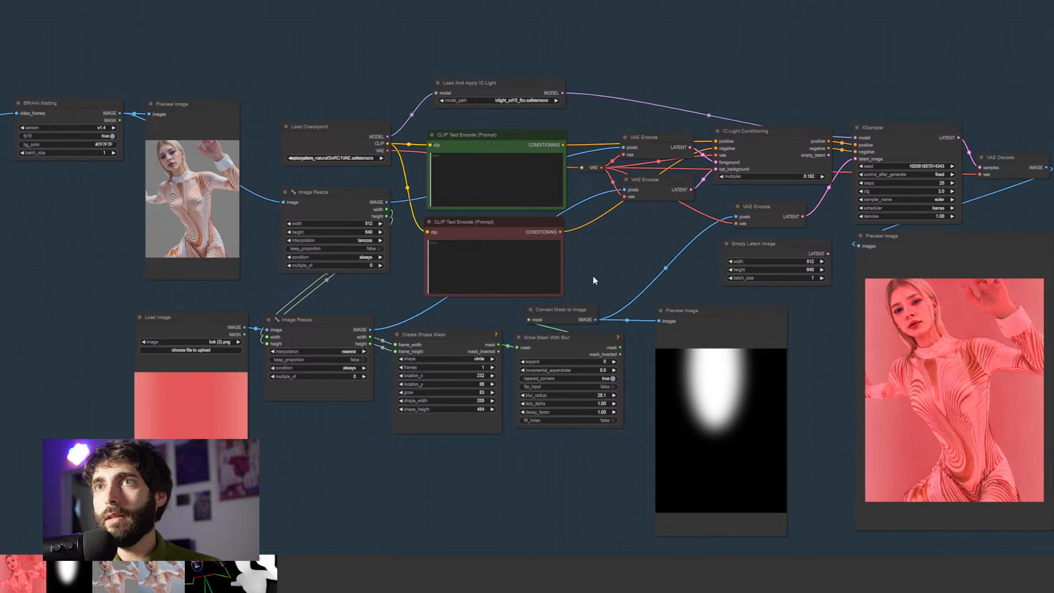
pyautogui.moveTo(650, 181); pyautogui.dragTo(653, 185)
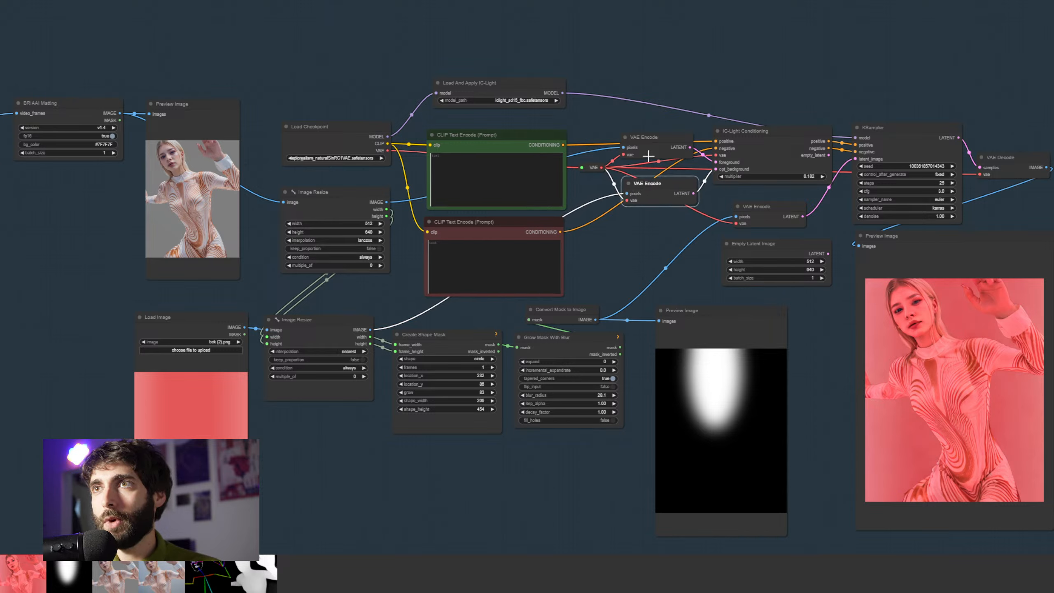
pyautogui.click(650, 142)
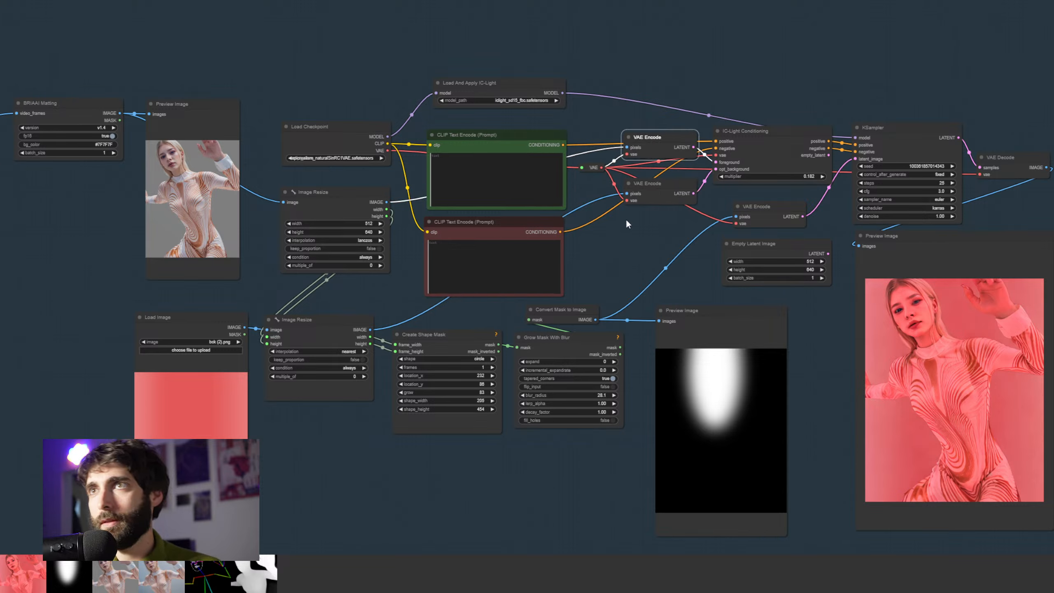
pyautogui.moveTo(666, 179); pyautogui.dragTo(669, 173)
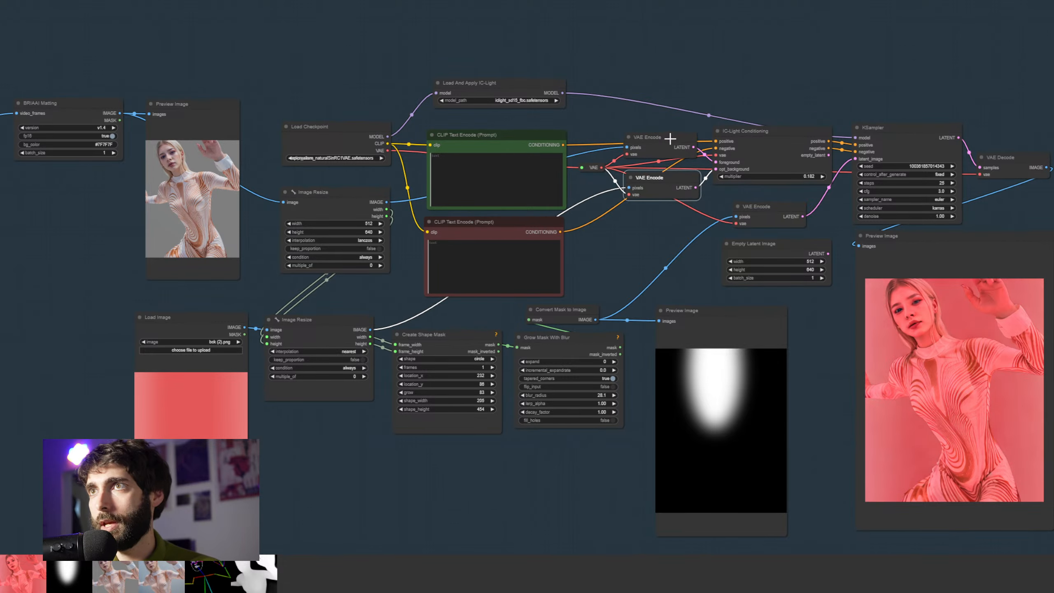
pyautogui.moveTo(670, 137); pyautogui.dragTo(668, 139)
# Select the IC-Light Conditioning node and examine its foreground and background inputs up close
pyautogui.scroll(10, 760, 135)
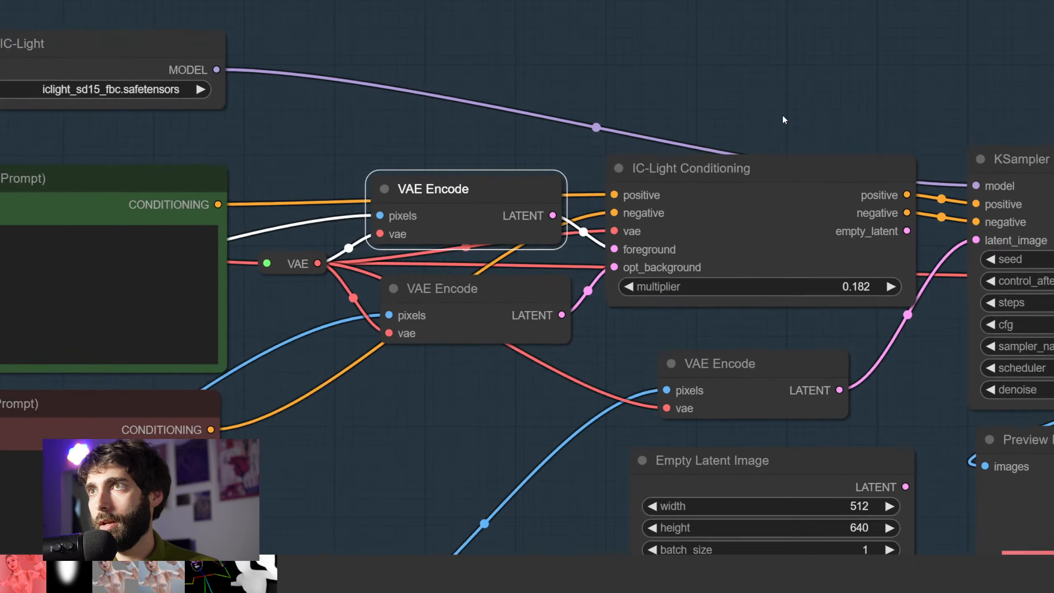
pyautogui.click(678, 153)
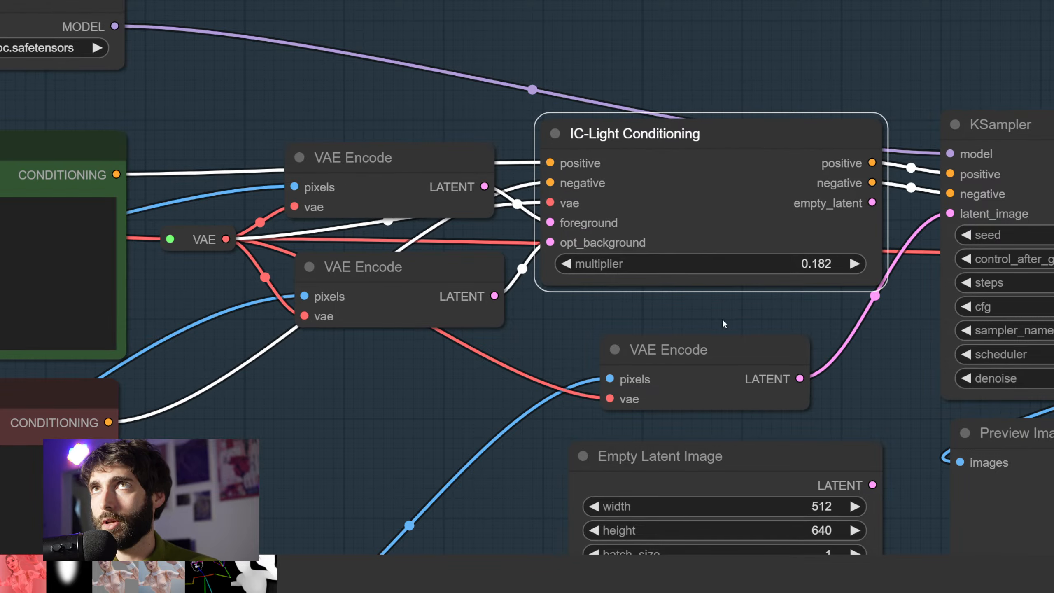
pyautogui.scroll(-3, 737, 325)
pyautogui.scroll(-4, 796, 355)
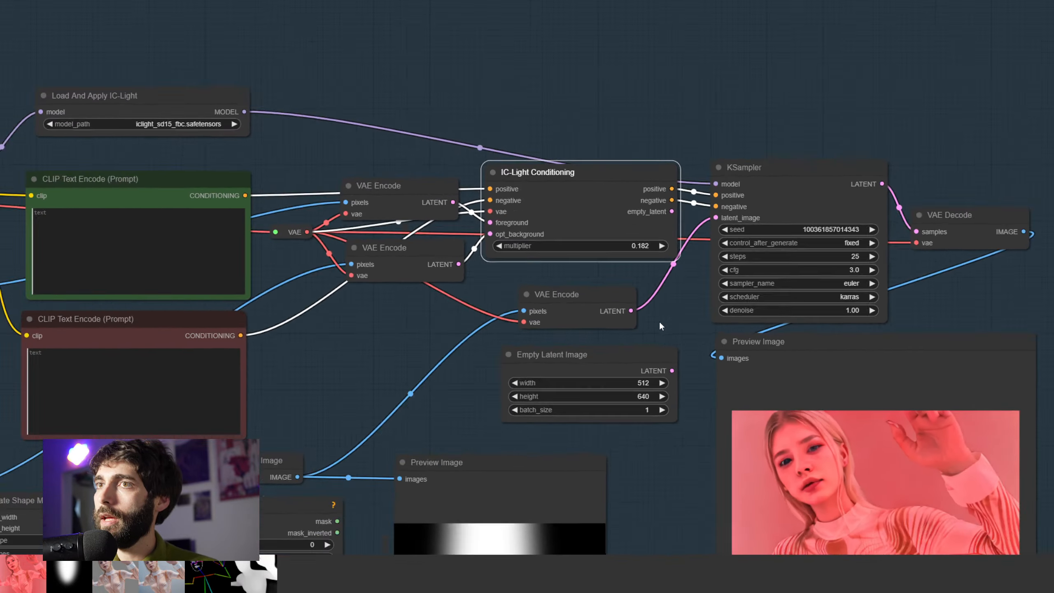
# Nudge the VAE Encode node feeding the KSampler and the Grow Mask With Blur, Convert Mask to Image and mask Preview Image nodes
pyautogui.moveTo(659, 320); pyautogui.dragTo(748, 231)
pyautogui.moveTo(552, 308); pyautogui.dragTo(544, 313)
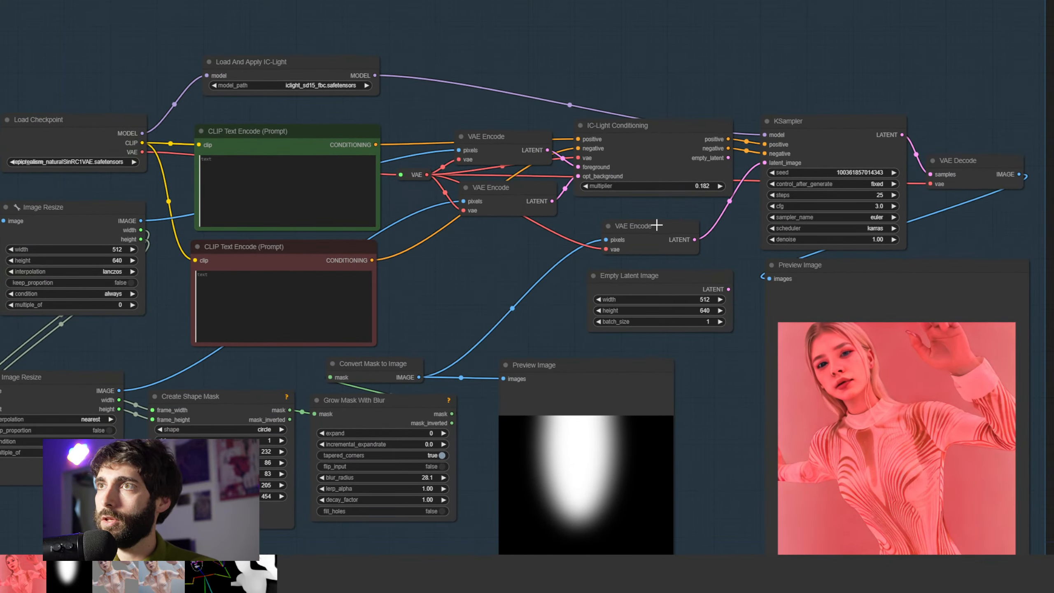
pyautogui.moveTo(647, 231)
pyautogui.mouseDown()
pyautogui.moveTo(660, 229)
pyautogui.moveTo(648, 226)
pyautogui.mouseUp()
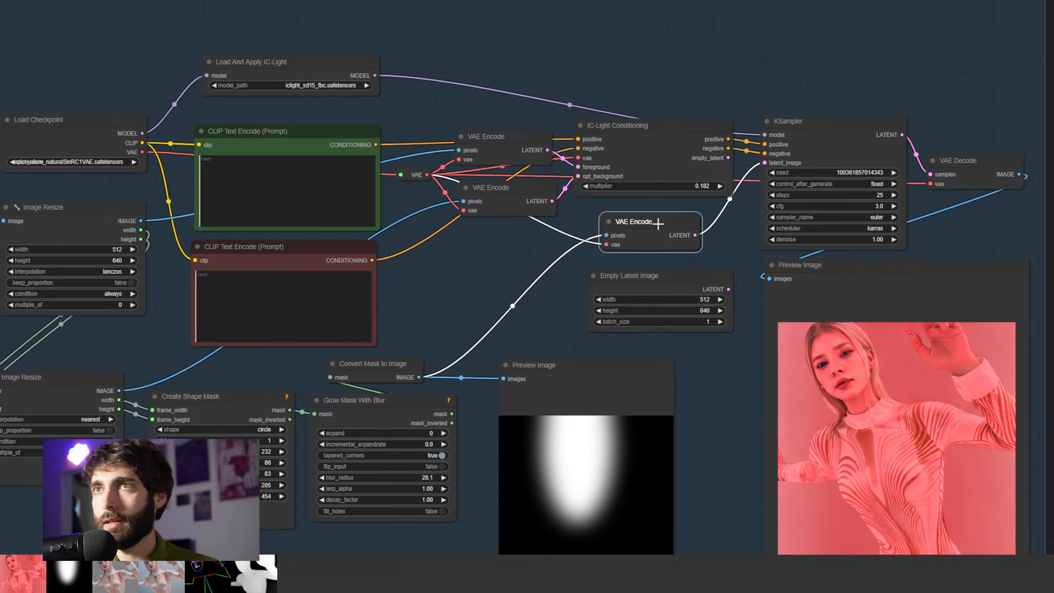
pyautogui.click(420, 407)
pyautogui.moveTo(420, 407); pyautogui.dragTo(423, 408)
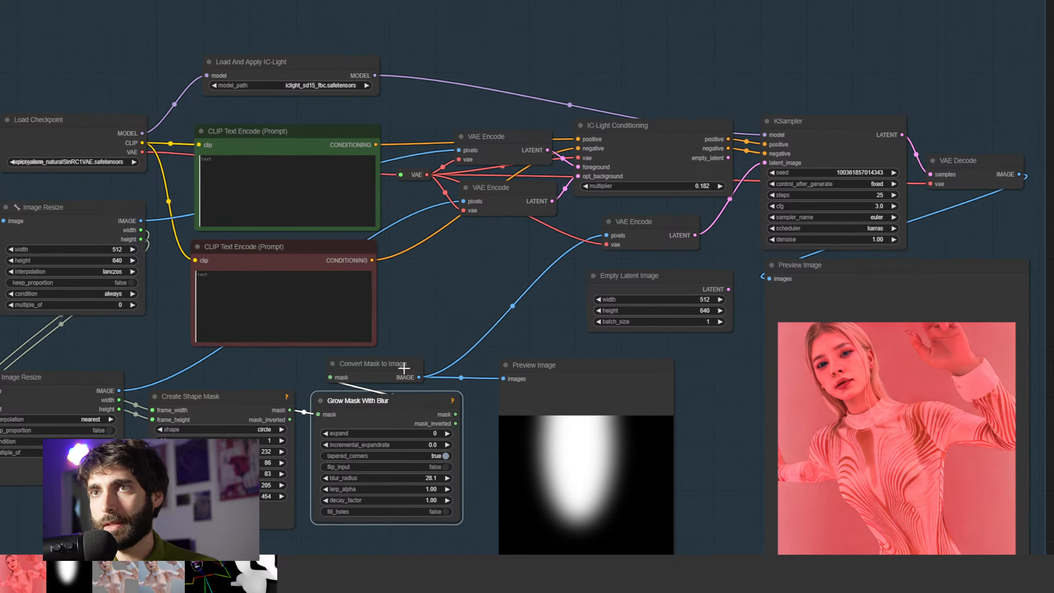
pyautogui.moveTo(404, 369); pyautogui.dragTo(408, 363)
pyautogui.moveTo(559, 368); pyautogui.dragTo(524, 365)
pyautogui.moveTo(643, 231); pyautogui.dragTo(643, 230)
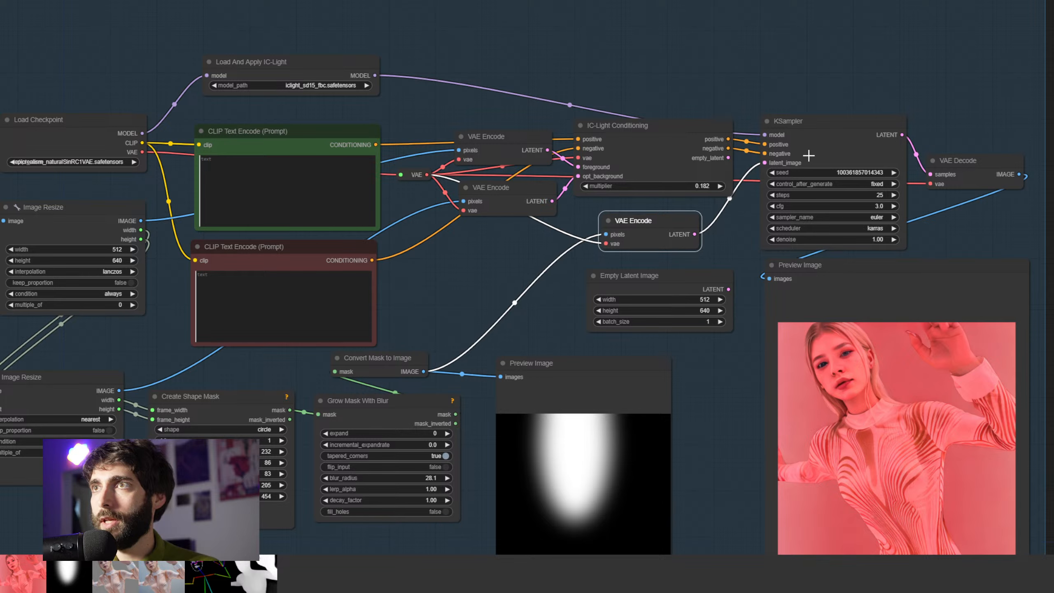
# Highlight the KSampler and IC-Light Conditioning nodes in turn to trace their connections in the relight group
pyautogui.click(810, 135)
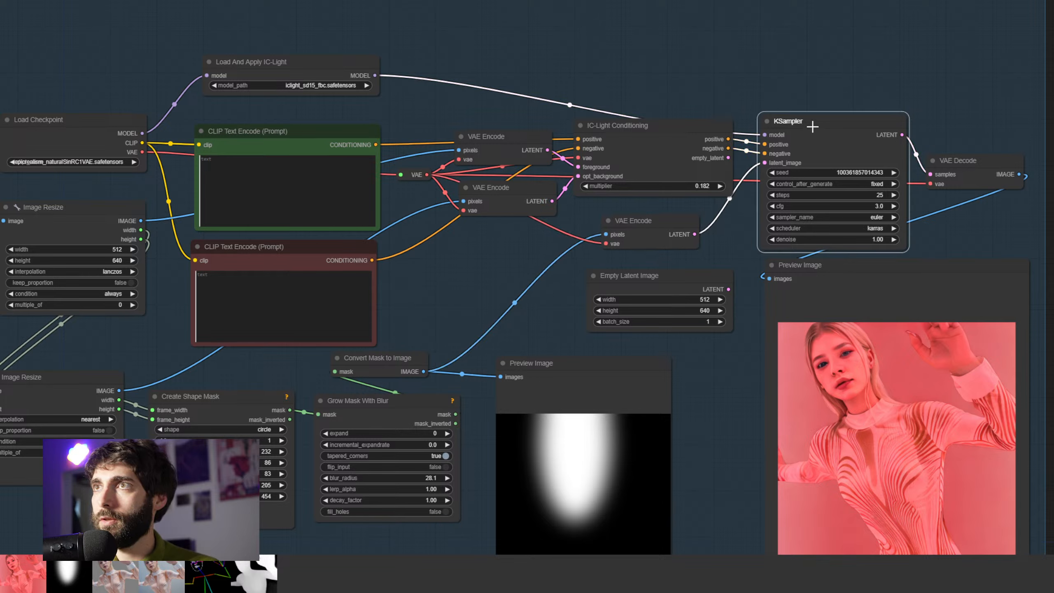
pyautogui.click(519, 256)
pyautogui.click(607, 144)
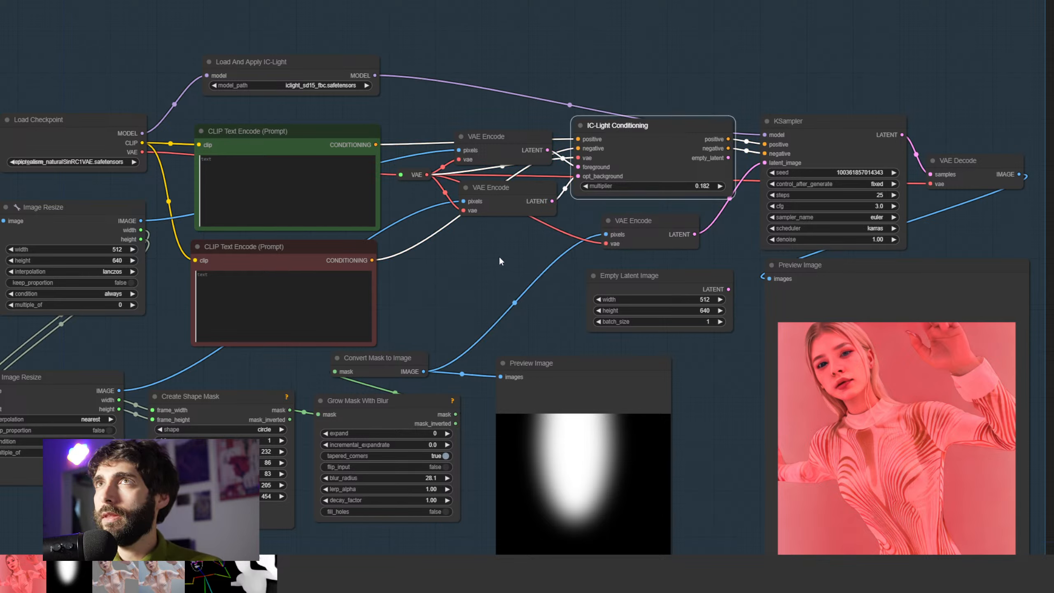
pyautogui.click(491, 273)
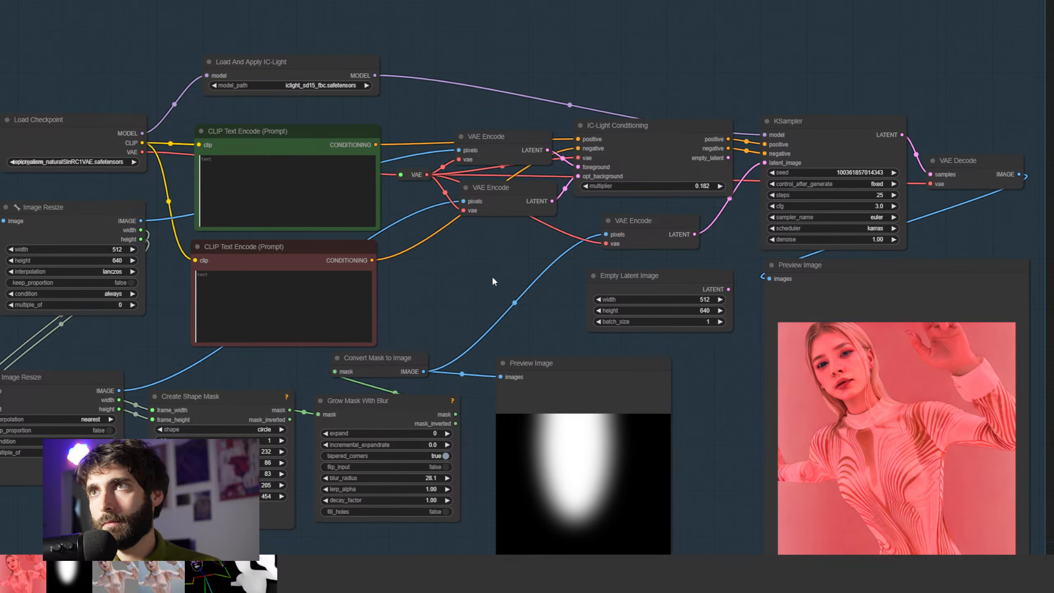
pyautogui.scroll(-2, 506, 288)
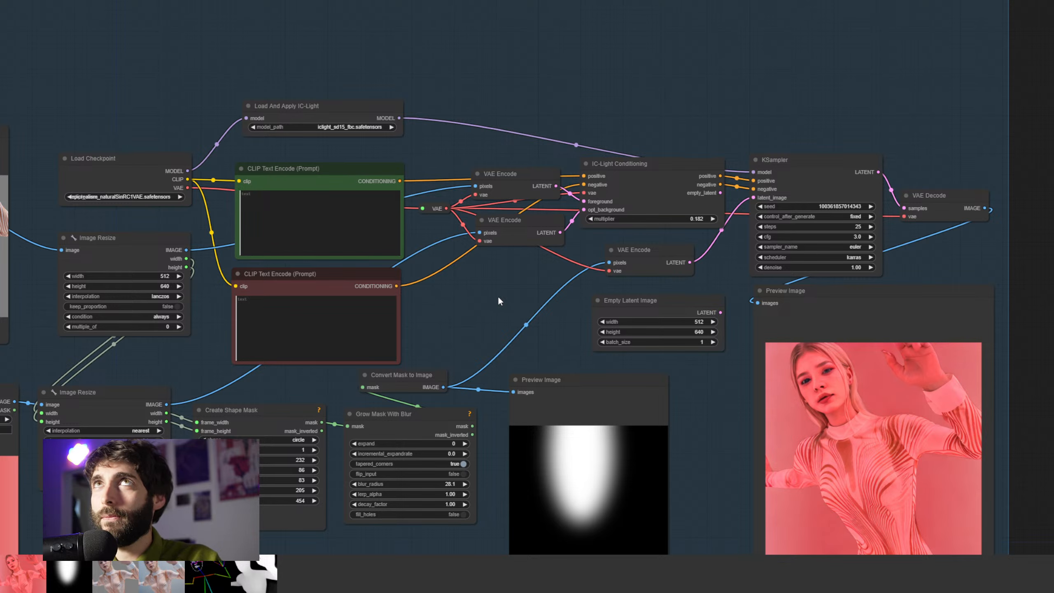
pyautogui.click(630, 166)
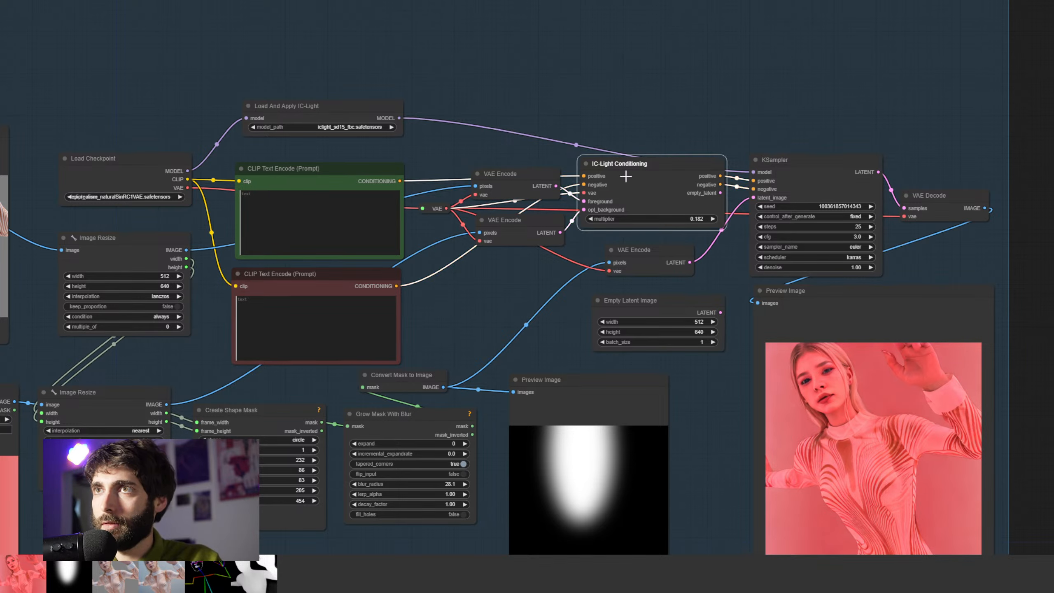
pyautogui.click(468, 307)
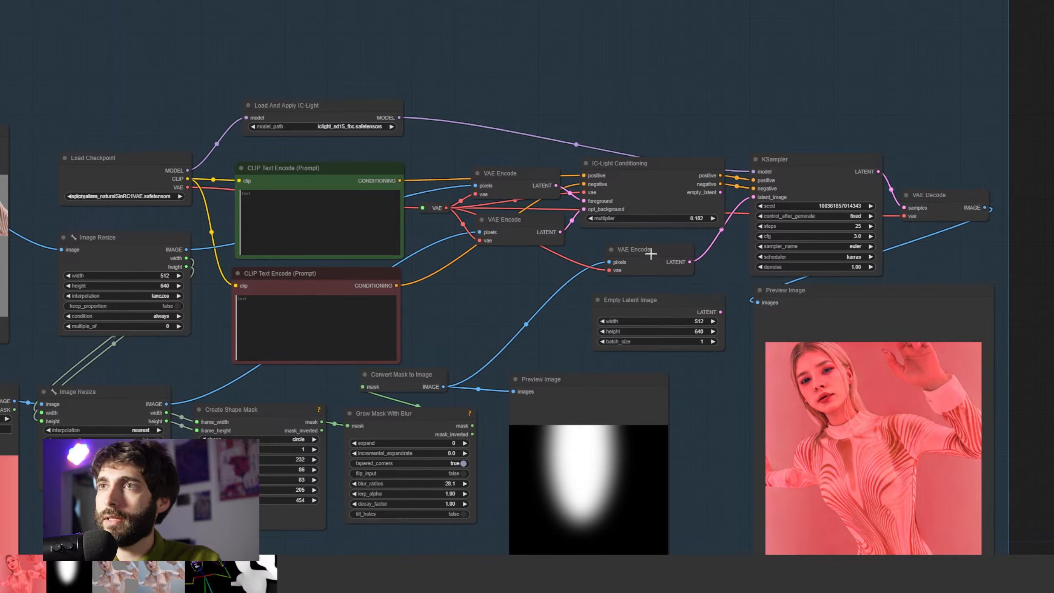
# Nudge the latent VAE Encode node above the Empty Latent Image node and the mask's Preview Image node
pyautogui.moveTo(645, 253); pyautogui.dragTo(648, 255)
pyautogui.moveTo(618, 386); pyautogui.dragTo(623, 380)
pyautogui.moveTo(654, 250); pyautogui.dragTo(654, 246)
# Shift the matted subject's Preview Image, the background Load Image and the mask's Preview Image nodes slightly
pyautogui.moveTo(415, 293); pyautogui.dragTo(548, 313)
pyautogui.moveTo(73, 167); pyautogui.dragTo(82, 163)
pyautogui.moveTo(78, 395); pyautogui.dragTo(86, 400)
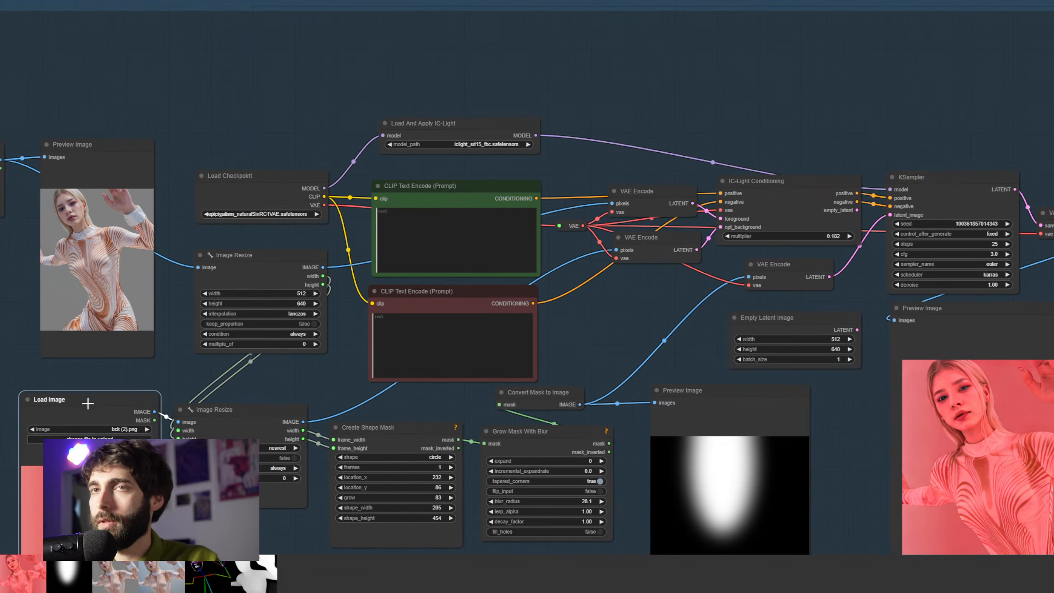
pyautogui.moveTo(540, 362); pyautogui.dragTo(541, 322)
pyautogui.scroll(-2, 489, 349)
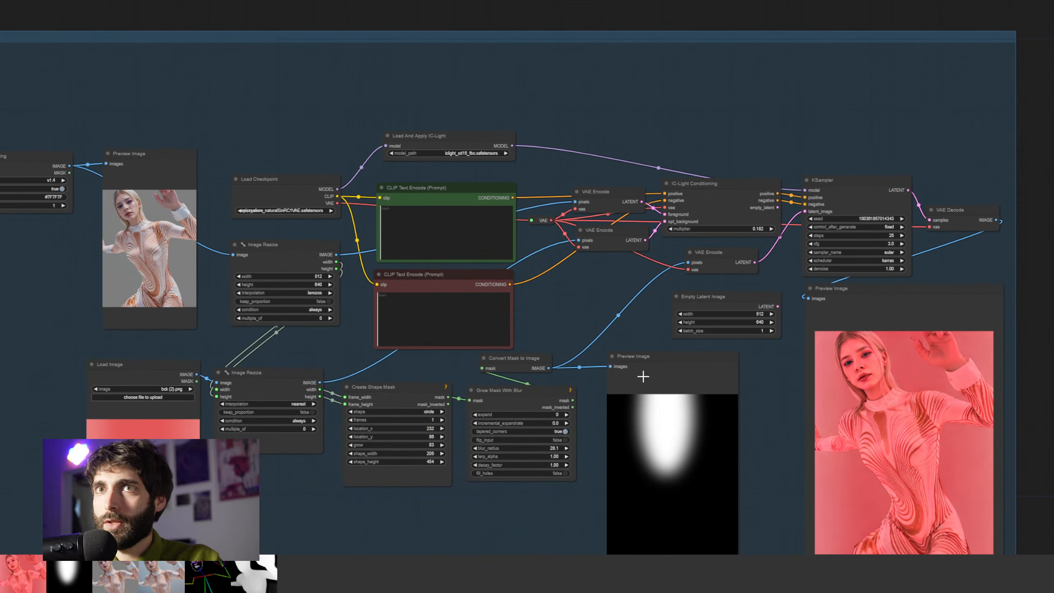
pyautogui.moveTo(660, 362); pyautogui.dragTo(655, 373)
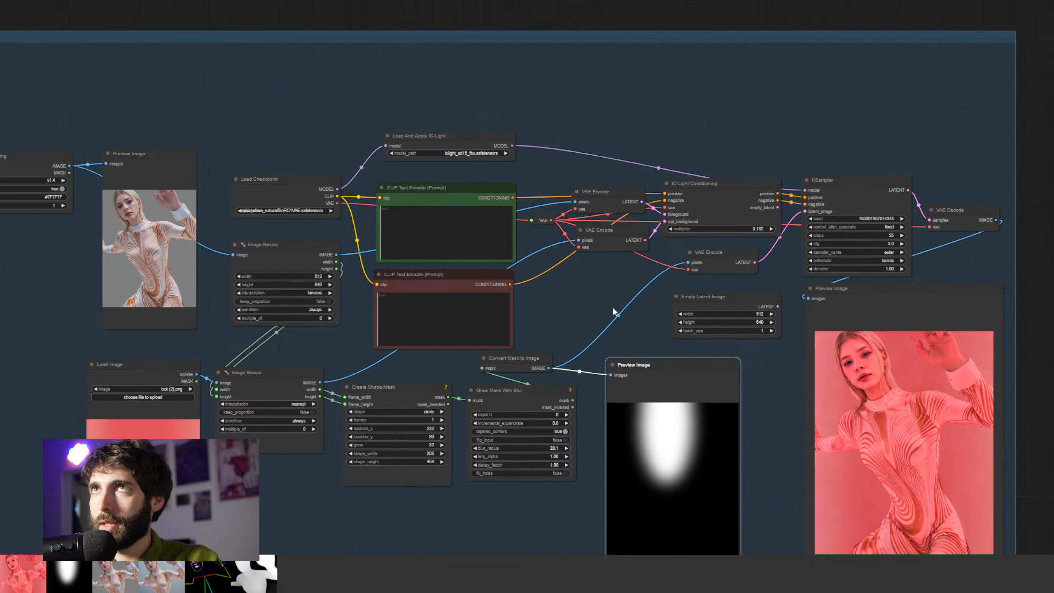
# Look over the relight group from the mask and latent nodes to the relit Preview Image
pyautogui.moveTo(600, 305); pyautogui.dragTo(562, 289)
pyautogui.scroll(2, 731, 354)
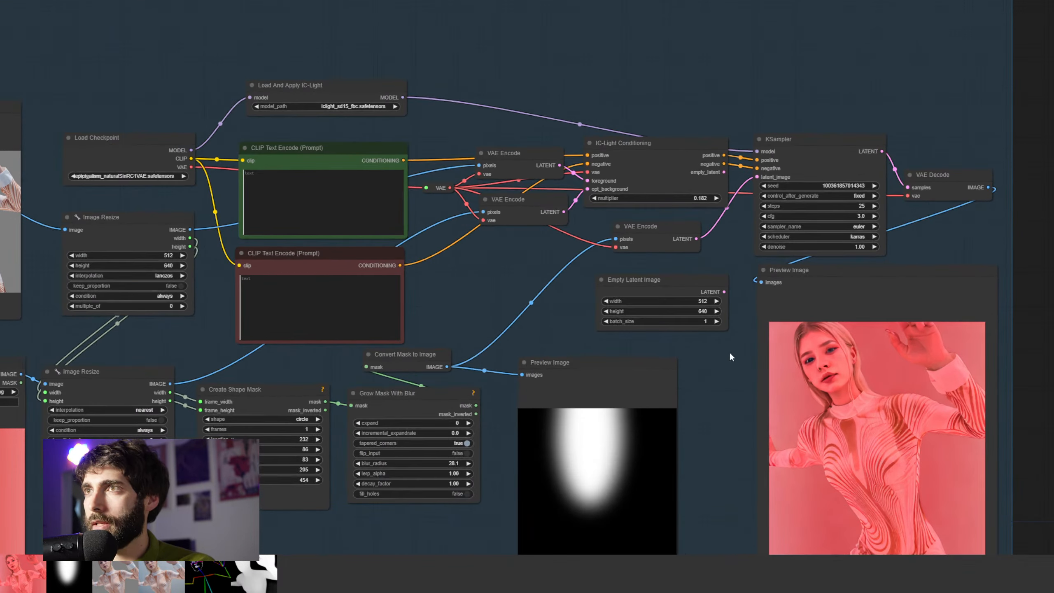
pyautogui.scroll(2, 730, 354)
pyautogui.moveTo(727, 353); pyautogui.dragTo(653, 245)
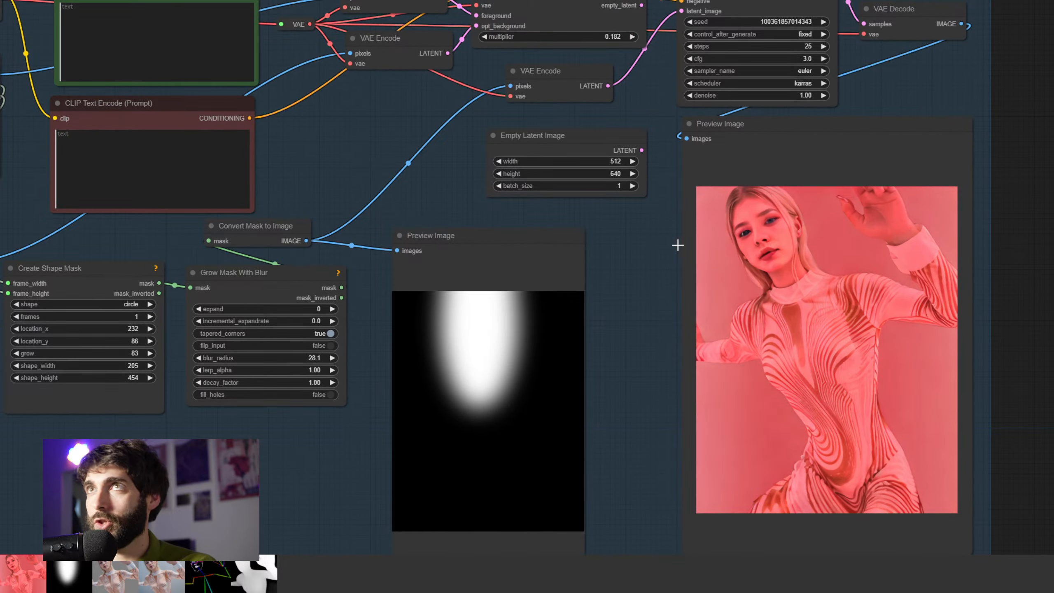
pyautogui.scroll(-2, 619, 270)
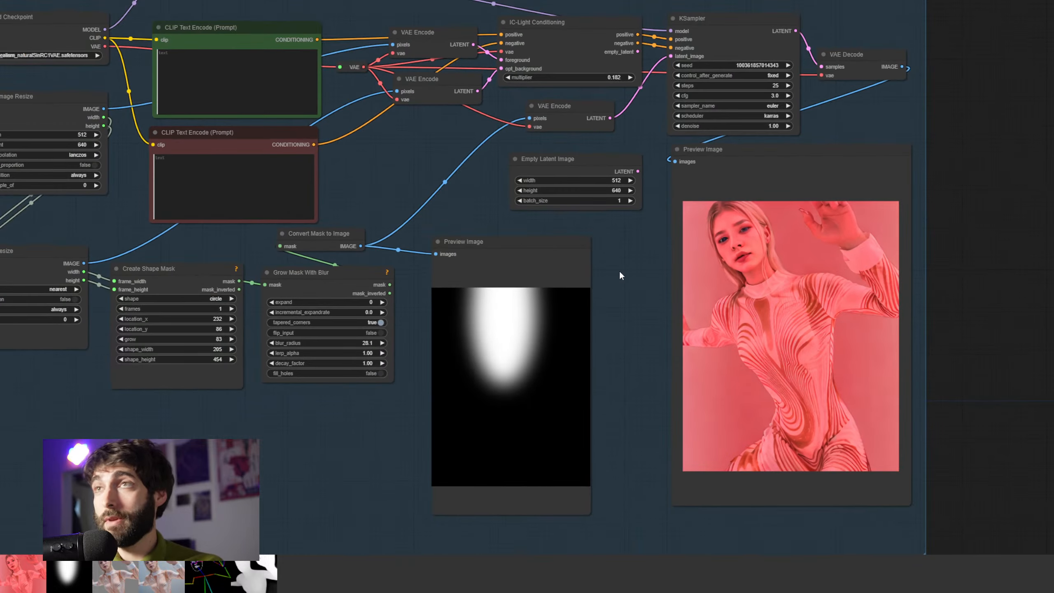
pyautogui.scroll(-2, 757, 405)
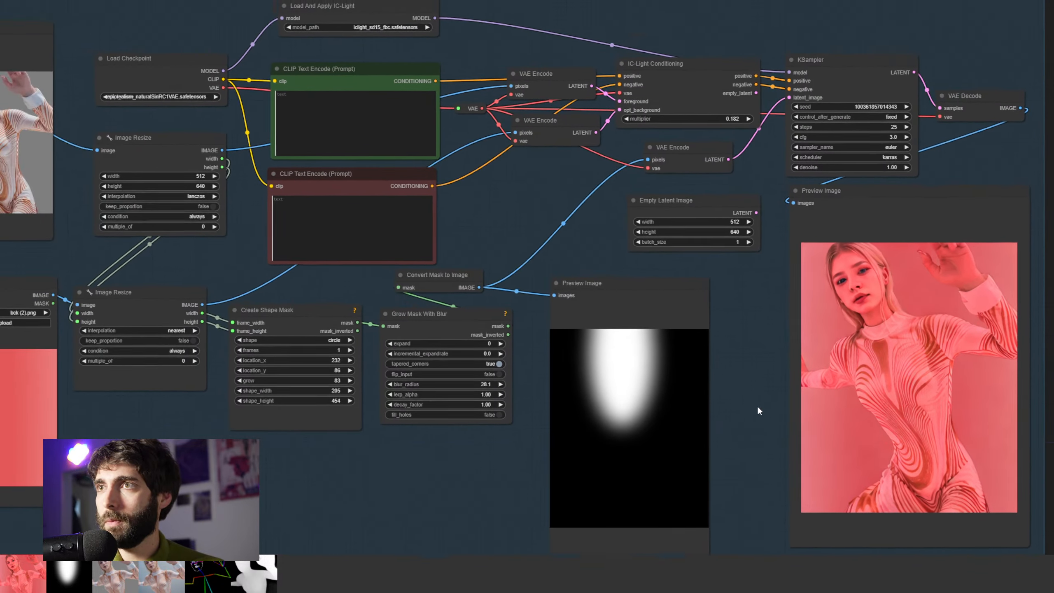
pyautogui.scroll(-1, 753, 409)
pyautogui.moveTo(549, 464); pyautogui.dragTo(540, 453)
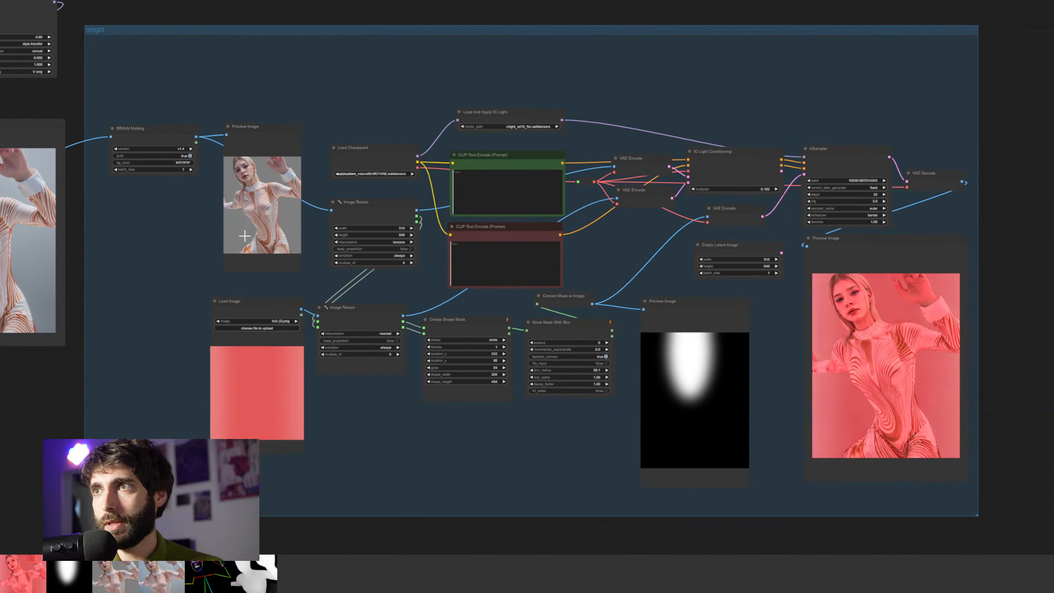
# Compare the generated and relit previews with the finished spread page1-2.png, and close the image viewer
pyautogui.moveTo(240, 265); pyautogui.dragTo(399, 279)
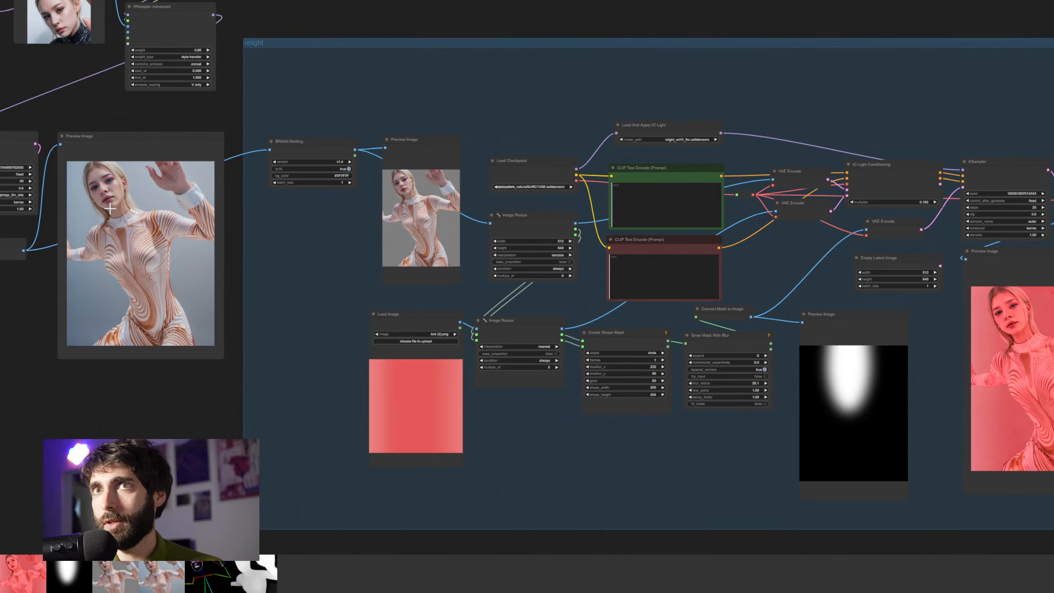
pyautogui.scroll(-1, 1015, 396)
pyautogui.moveTo(949, 393); pyautogui.dragTo(884, 383)
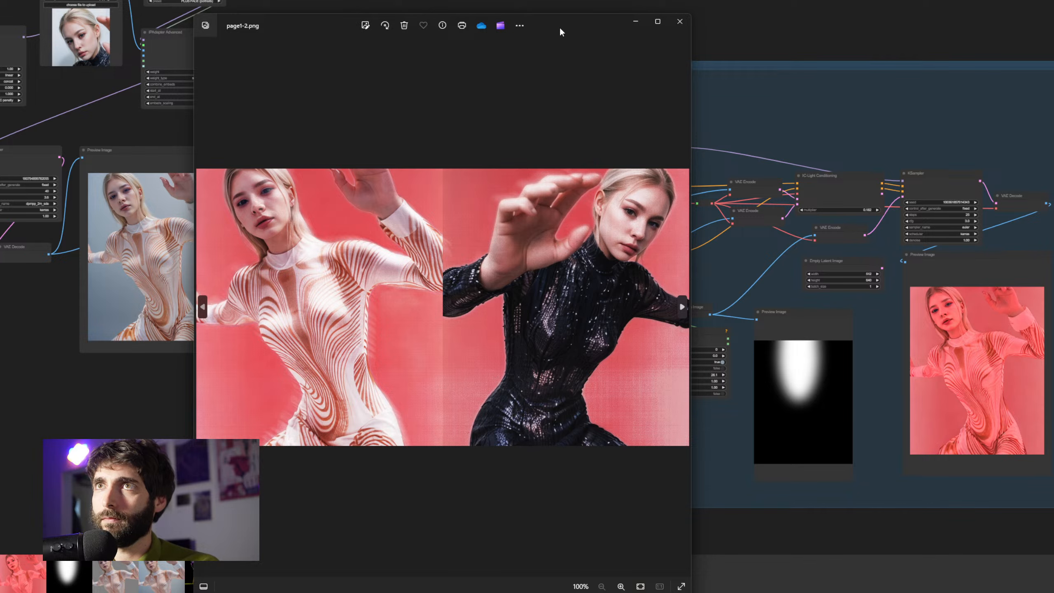
pyautogui.moveTo(560, 27); pyautogui.dragTo(544, 10)
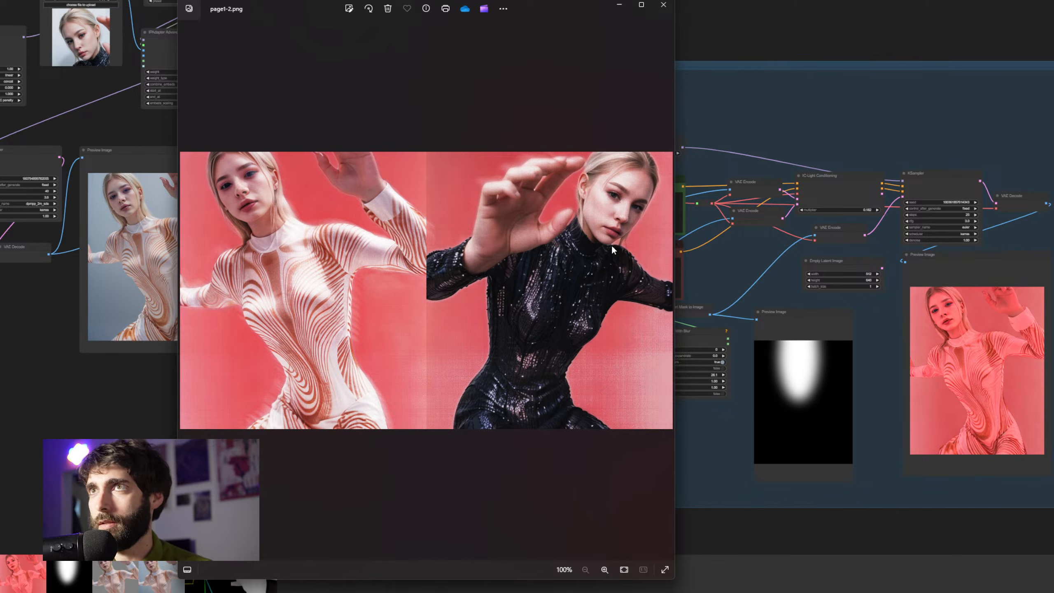
pyautogui.click(663, 5)
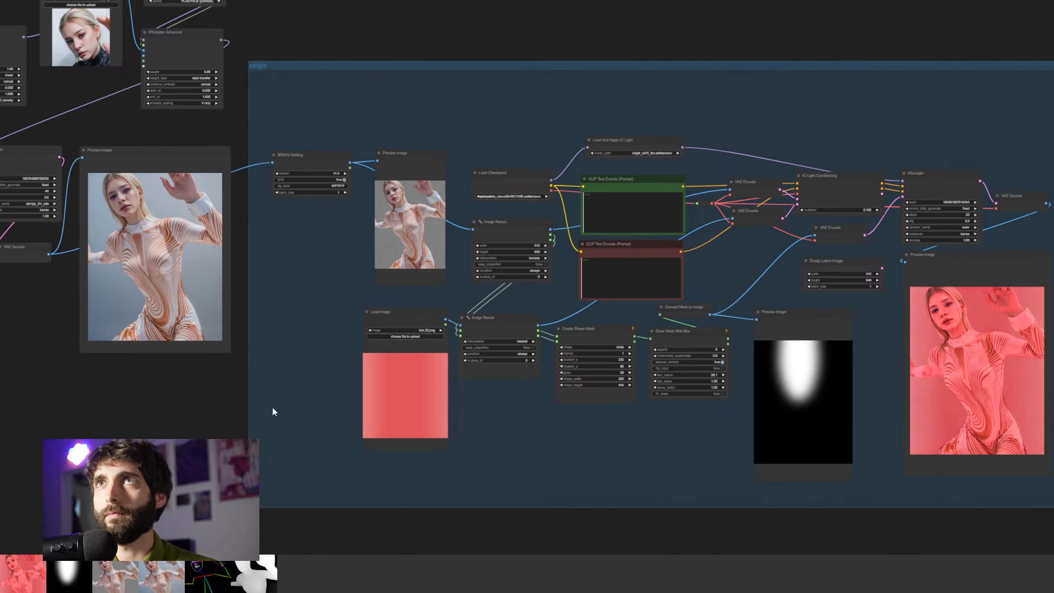
pyautogui.scroll(-1, 187, 418)
pyautogui.moveTo(187, 421); pyautogui.dragTo(794, 377)
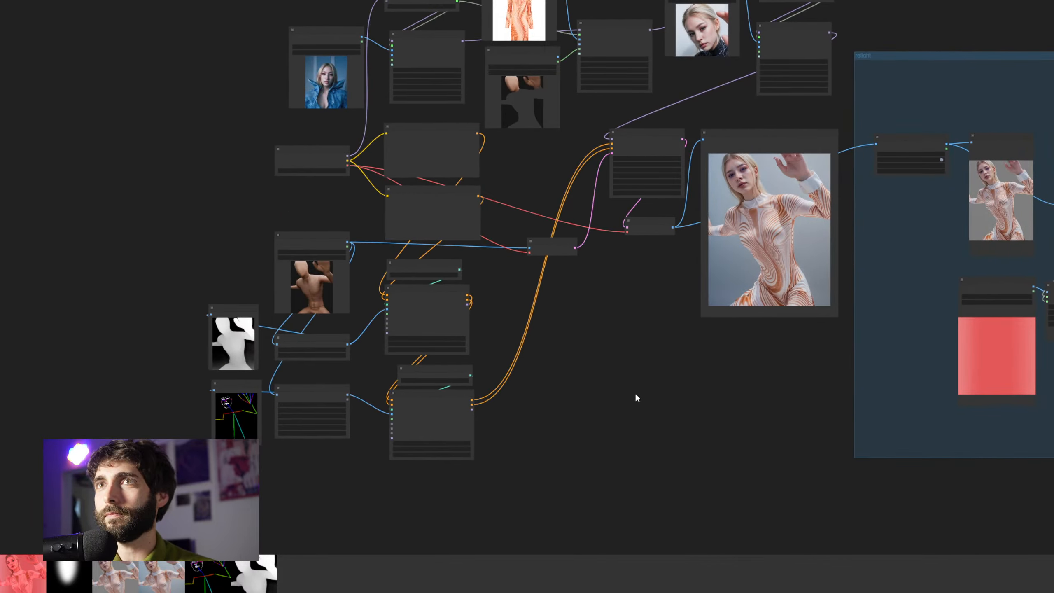
pyautogui.scroll(-1, 636, 395)
pyautogui.moveTo(649, 378); pyautogui.dragTo(633, 424)
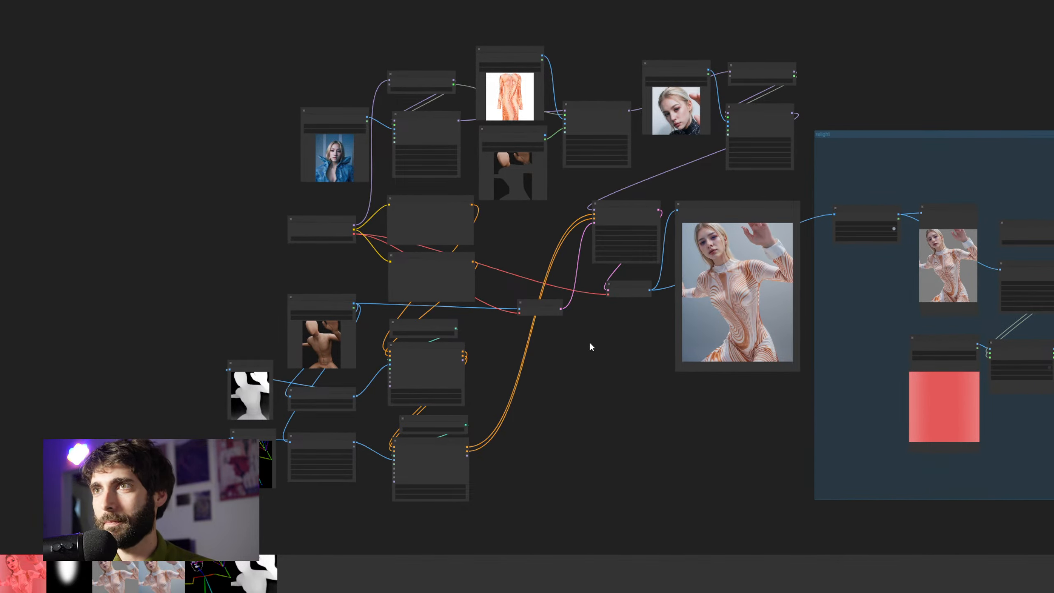
pyautogui.scroll(3, 596, 333)
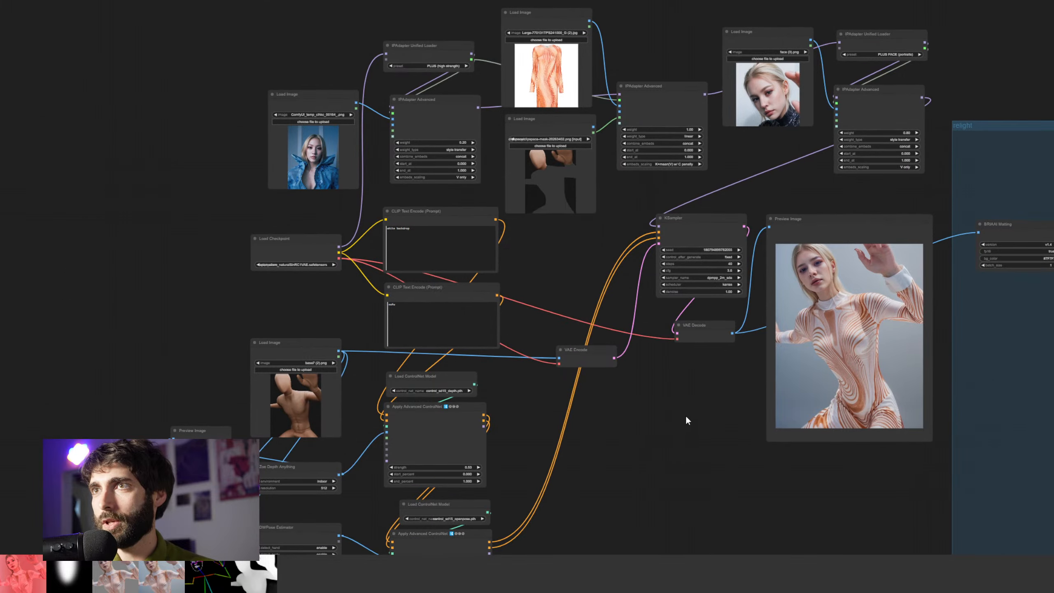
pyautogui.scroll(3, 686, 415)
pyautogui.moveTo(691, 431); pyautogui.dragTo(743, 339)
pyautogui.click(803, 155)
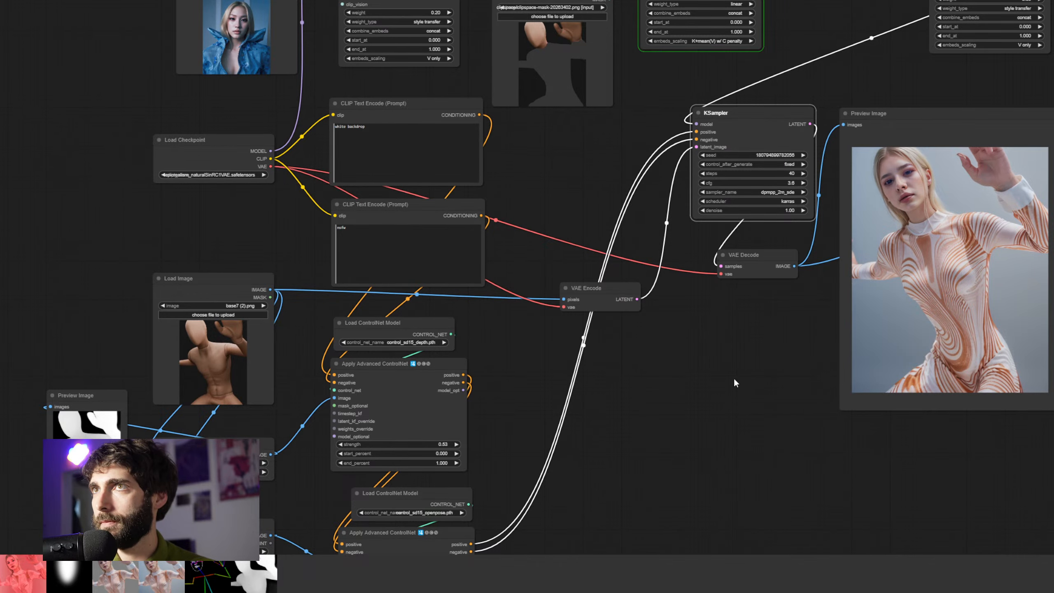
# Inspect the newly generated image beside the first KSampler and compare it with the earlier generation in the image feed
pyautogui.moveTo(733, 377); pyautogui.dragTo(938, 399)
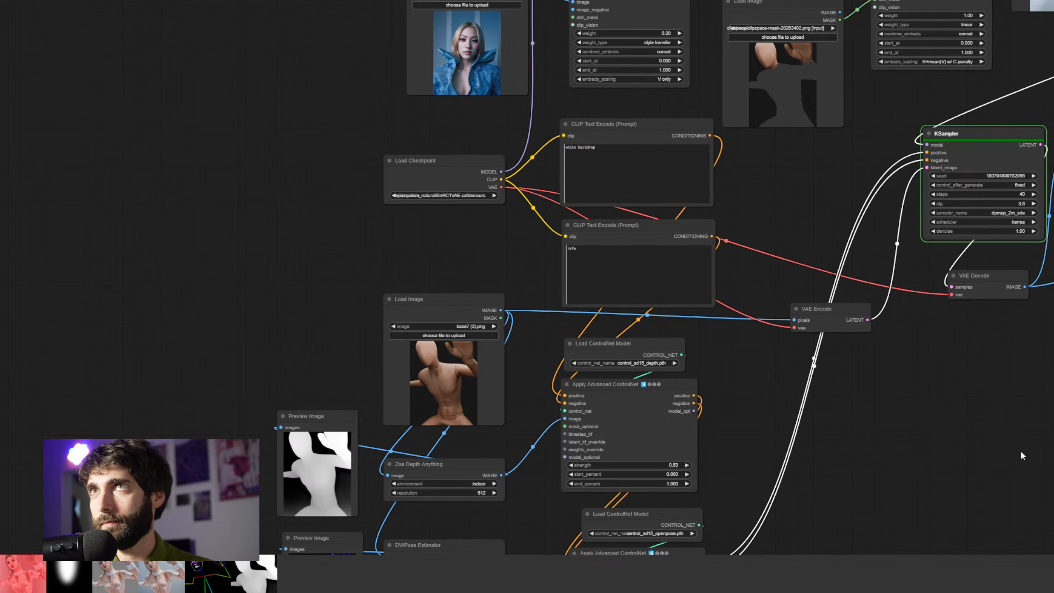
pyautogui.moveTo(990, 432); pyautogui.dragTo(742, 403)
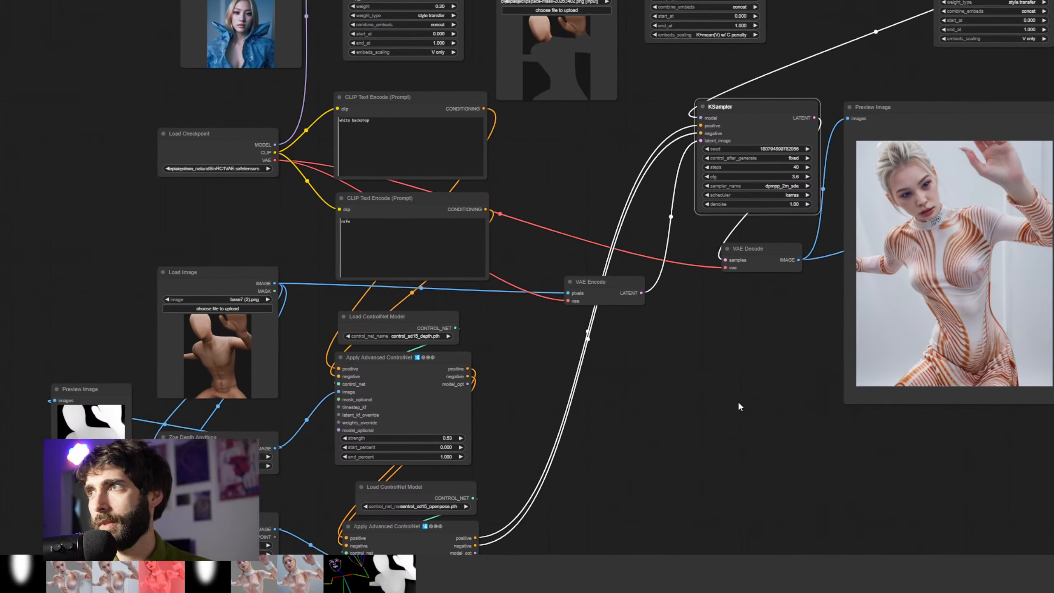
pyautogui.scroll(4, 768, 316)
pyautogui.moveTo(677, 323); pyautogui.dragTo(552, 379)
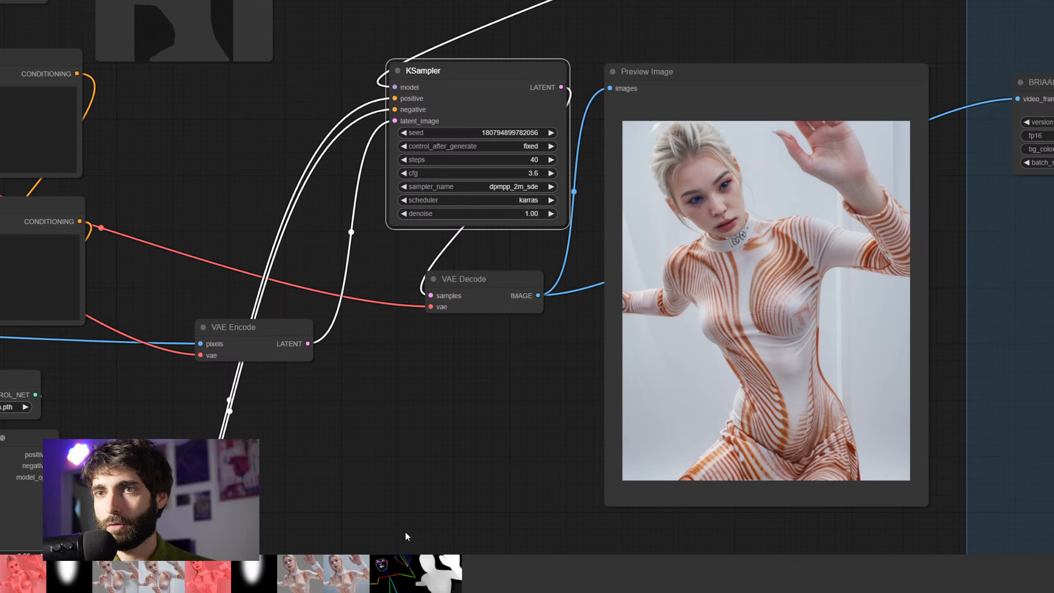
pyautogui.click(349, 589)
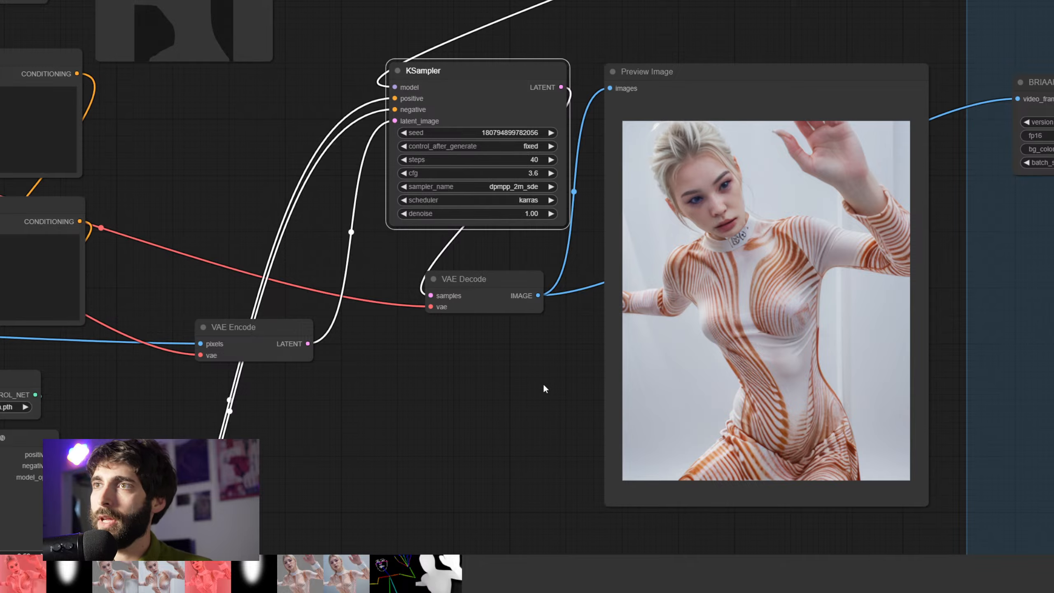
# Review the depth and openpose ControlNet strengths and nudge the openpose Apply Advanced ControlNet node slightly
pyautogui.scroll(-1, 520, 394)
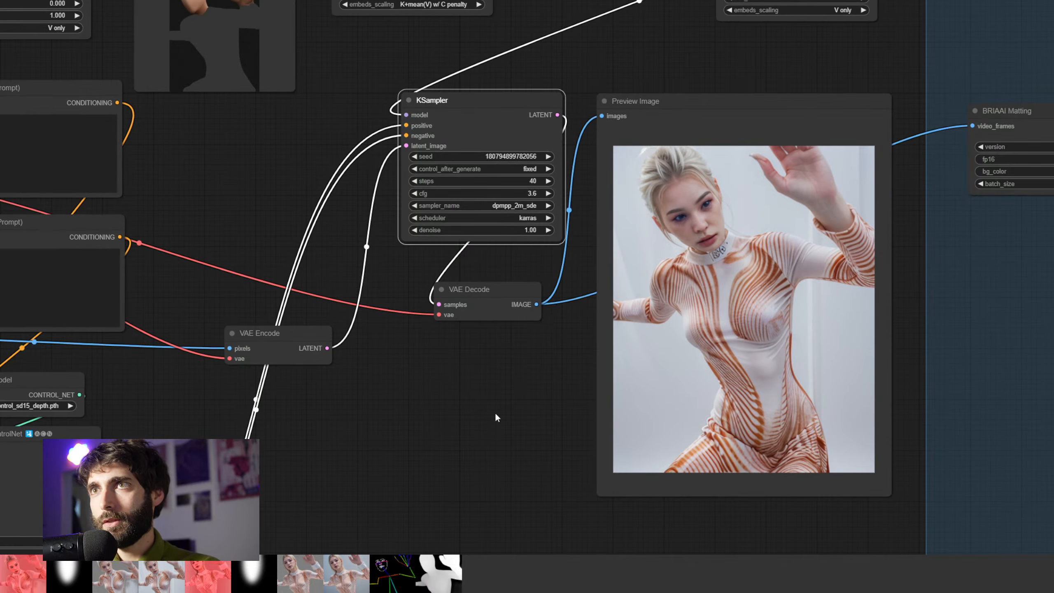
pyautogui.scroll(-5, 931, 241)
pyautogui.scroll(6, 597, 264)
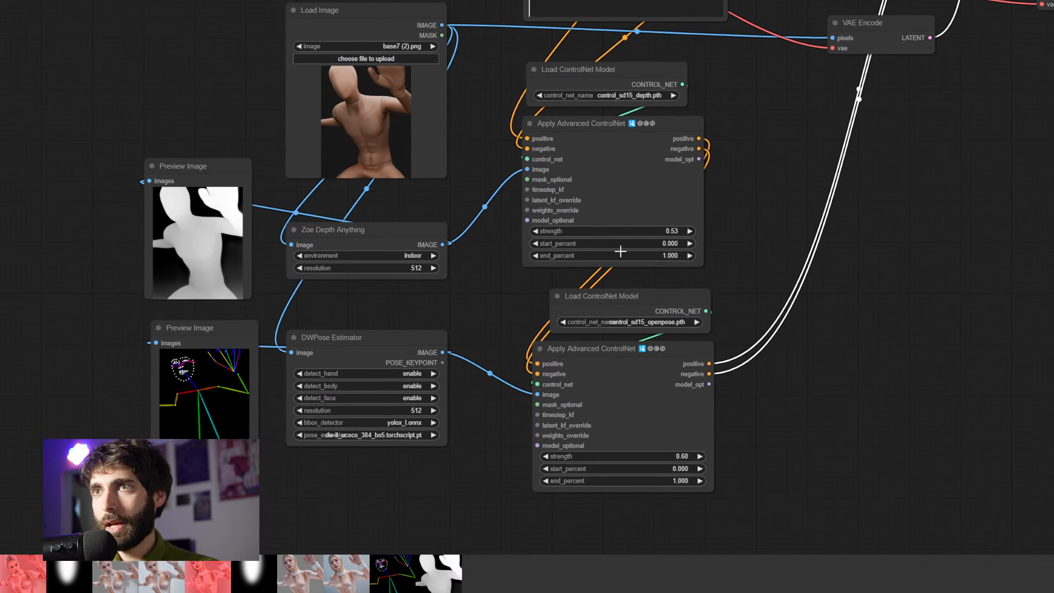
pyautogui.moveTo(605, 282); pyautogui.dragTo(614, 265)
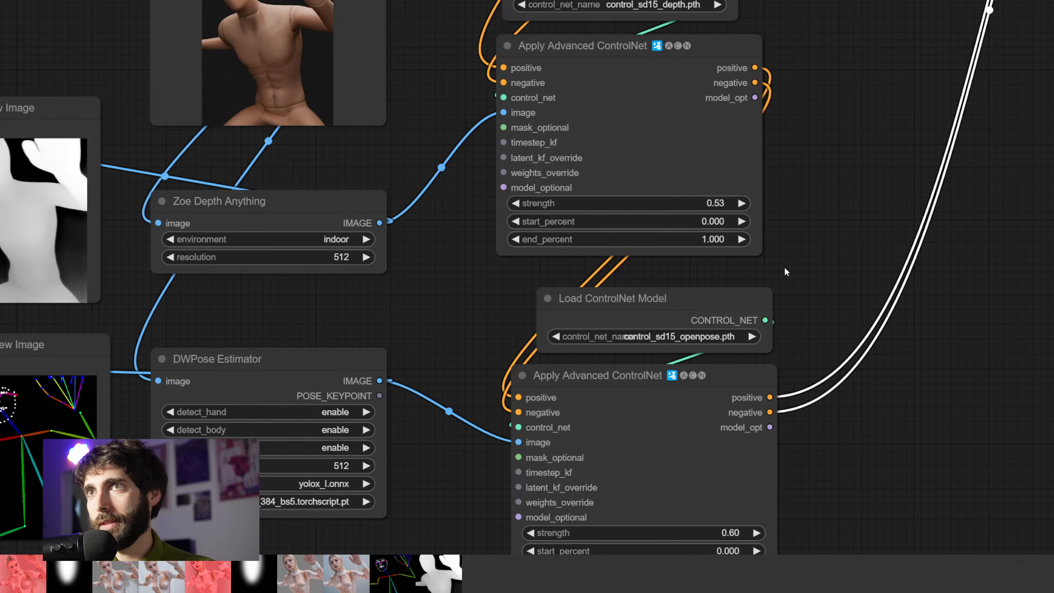
pyautogui.moveTo(838, 245); pyautogui.dragTo(743, 241)
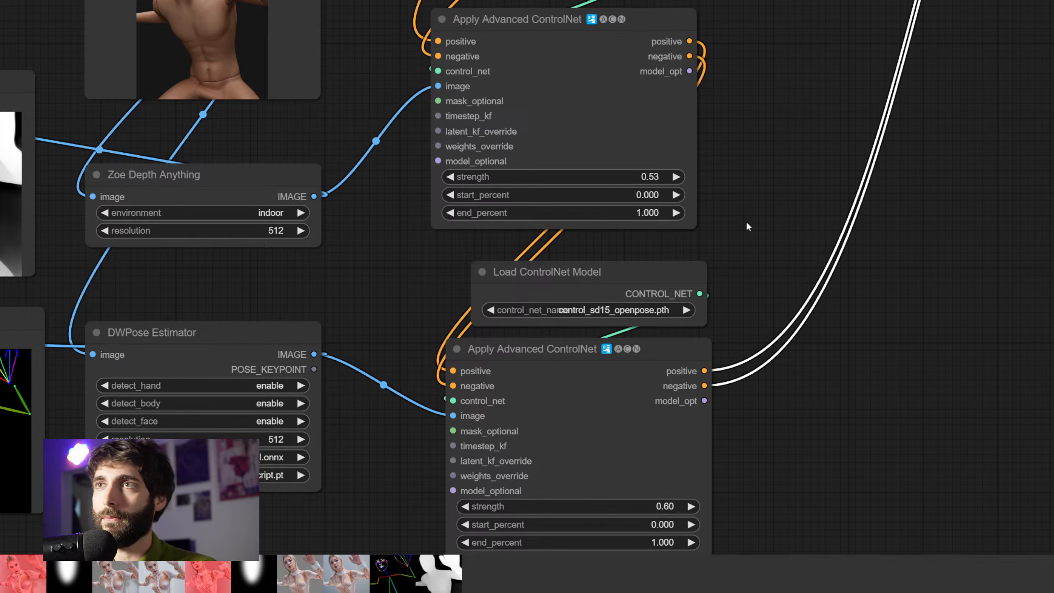
pyautogui.moveTo(746, 227); pyautogui.dragTo(865, 209)
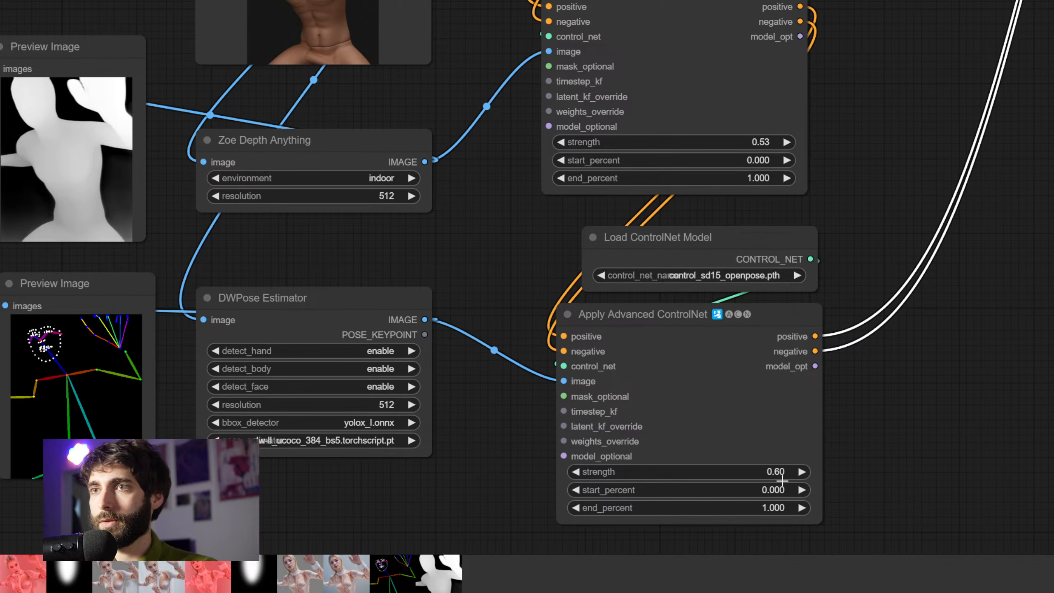
pyautogui.moveTo(917, 468); pyautogui.dragTo(914, 455)
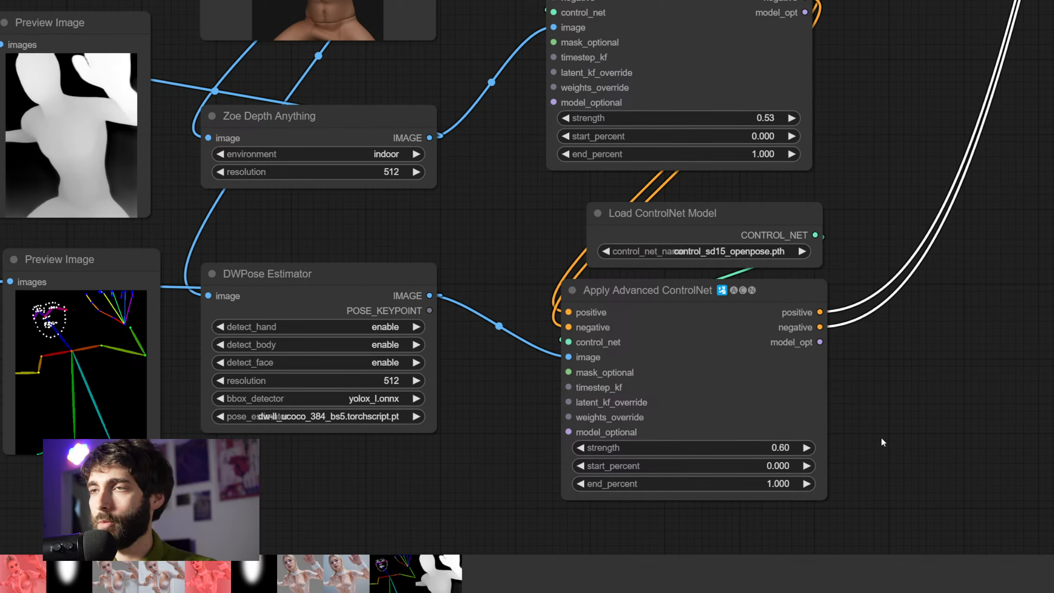
pyautogui.moveTo(725, 285); pyautogui.dragTo(728, 287)
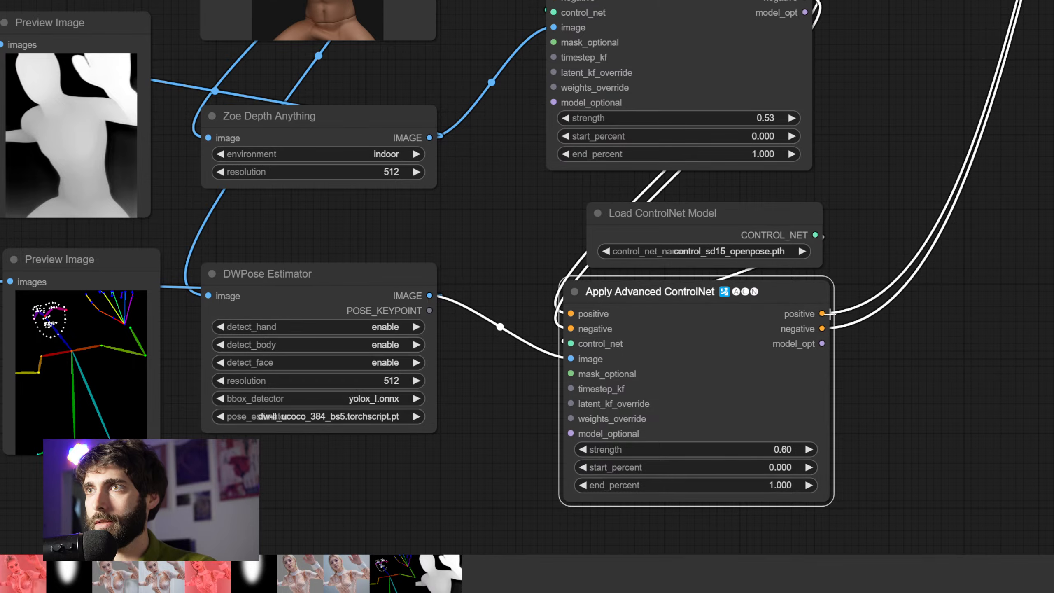
# Recheck the generated Preview Image in the context of the KSampler and prompt nodes against the image feed thumbnails
pyautogui.scroll(-3, 830, 314)
pyautogui.moveTo(996, 212); pyautogui.dragTo(474, 409)
pyautogui.scroll(-1, 479, 424)
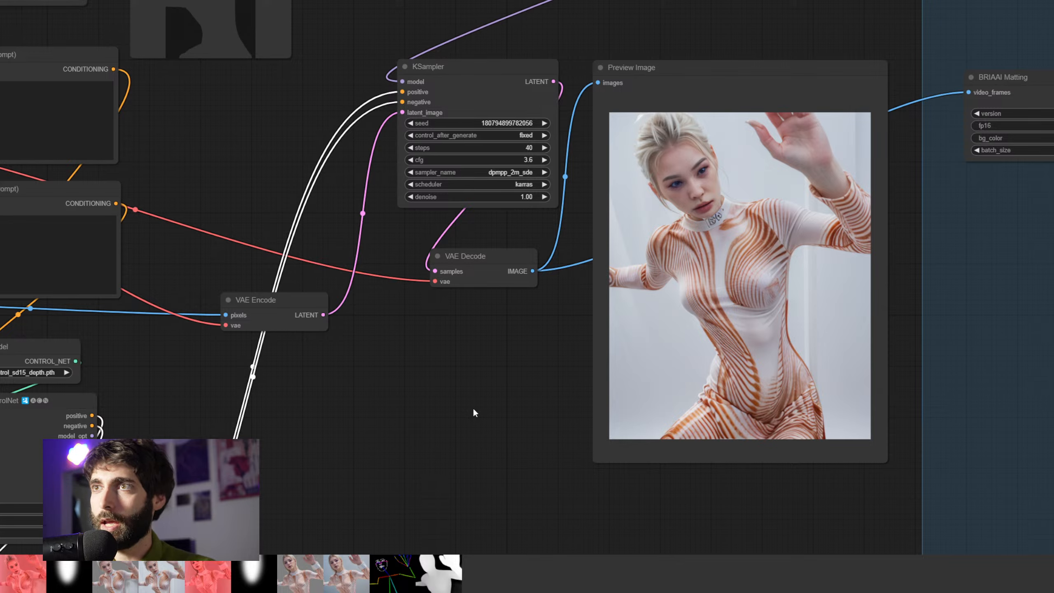
pyautogui.scroll(-1, 497, 391)
pyautogui.moveTo(497, 392); pyautogui.dragTo(583, 437)
pyautogui.scroll(-1, 556, 444)
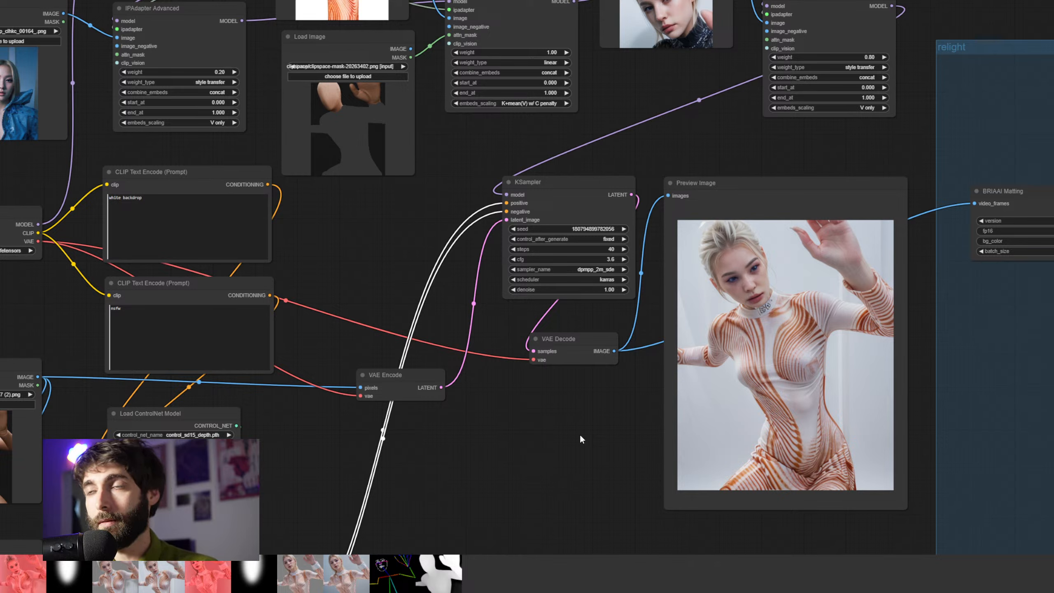
pyautogui.click(346, 575)
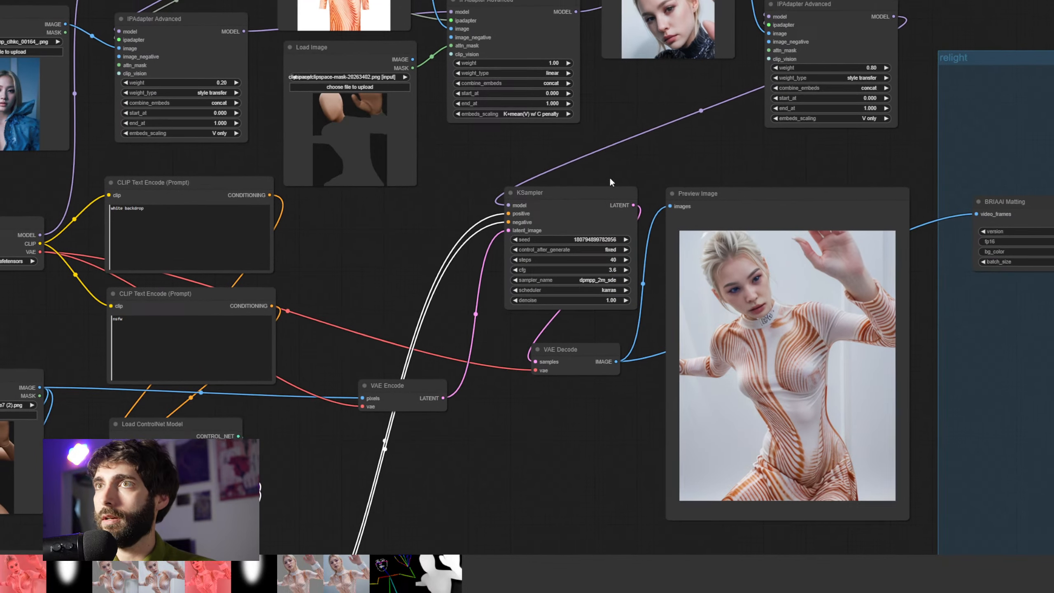
# Shift the IPAdapter Advanced node fed by the dress image and clipspace mask slightly upward
pyautogui.moveTo(610, 176); pyautogui.dragTo(700, 351)
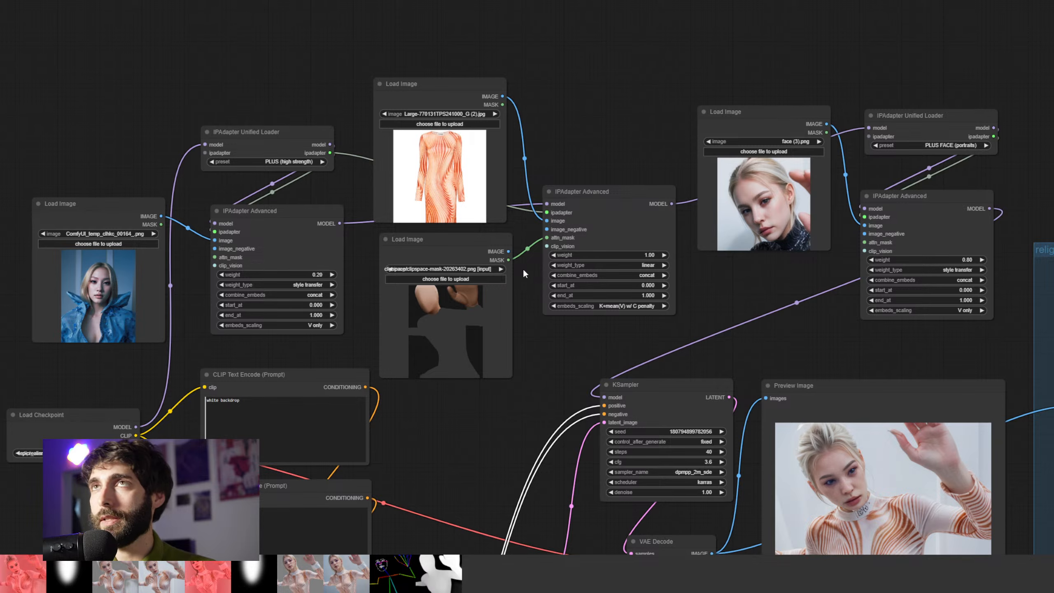
pyautogui.scroll(7, 523, 154)
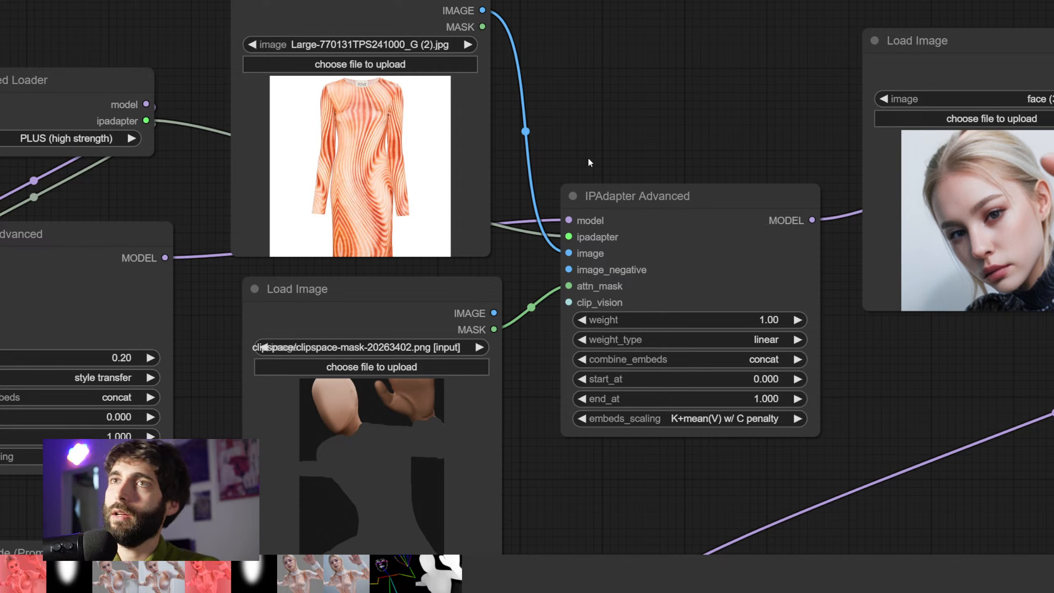
pyautogui.moveTo(622, 189); pyautogui.dragTo(617, 182)
pyautogui.click(627, 133)
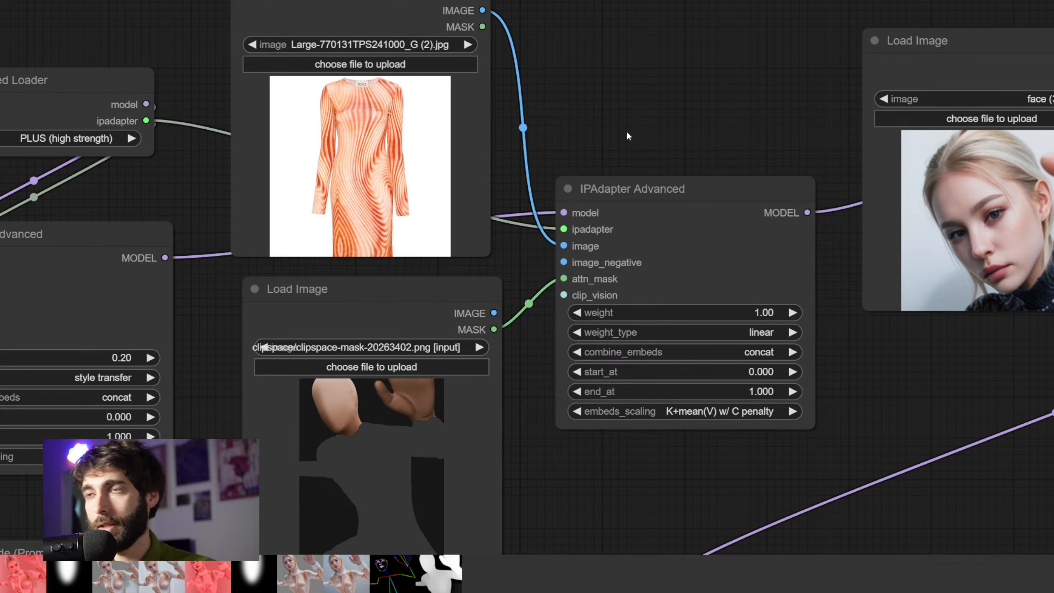
pyautogui.moveTo(659, 180); pyautogui.dragTo(661, 171)
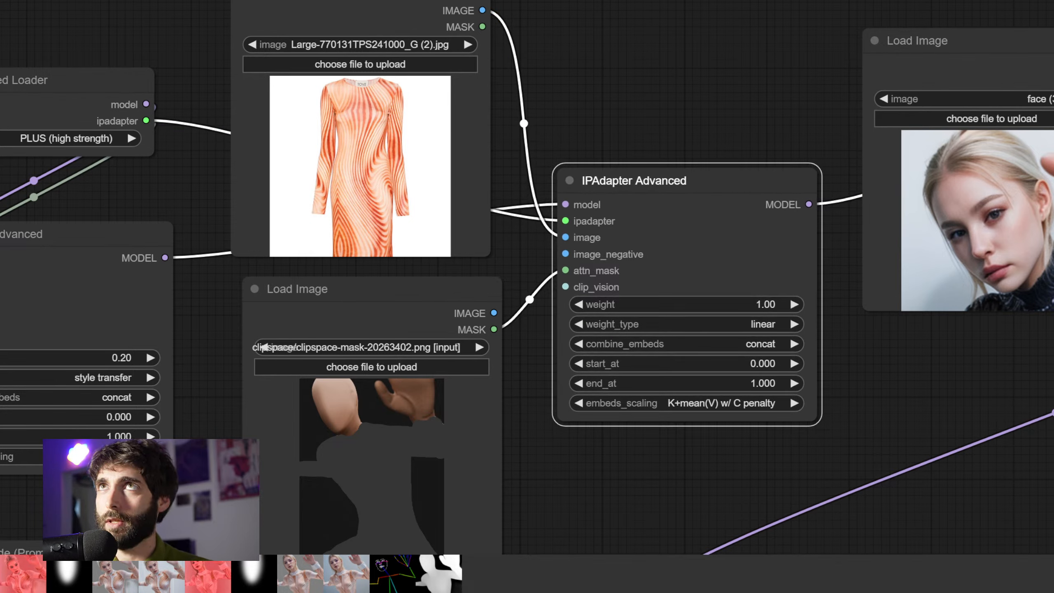
pyautogui.moveTo(635, 184); pyautogui.dragTo(638, 174)
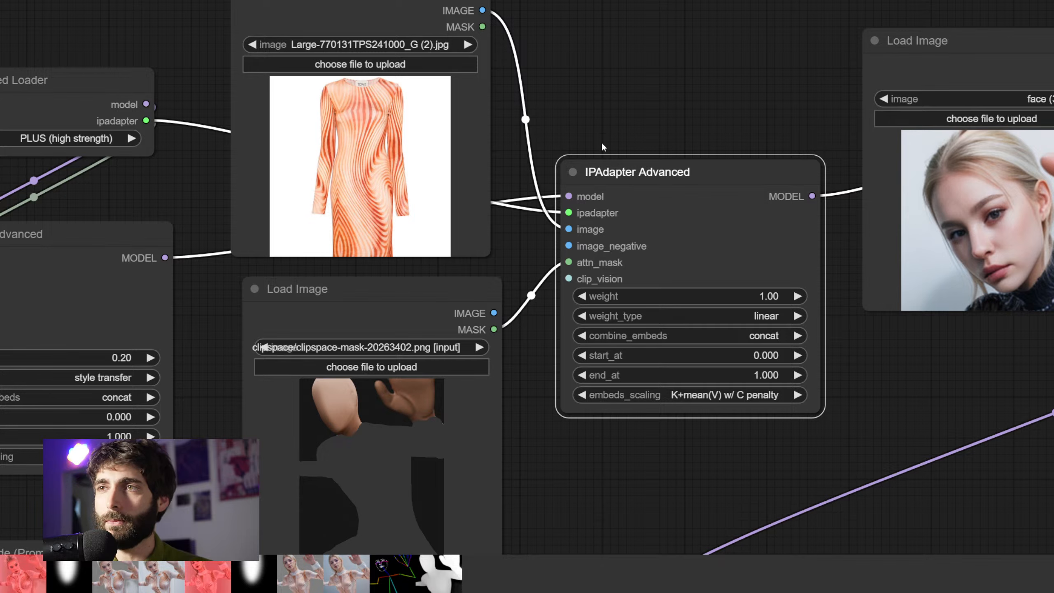
pyautogui.moveTo(585, 102); pyautogui.dragTo(628, 103)
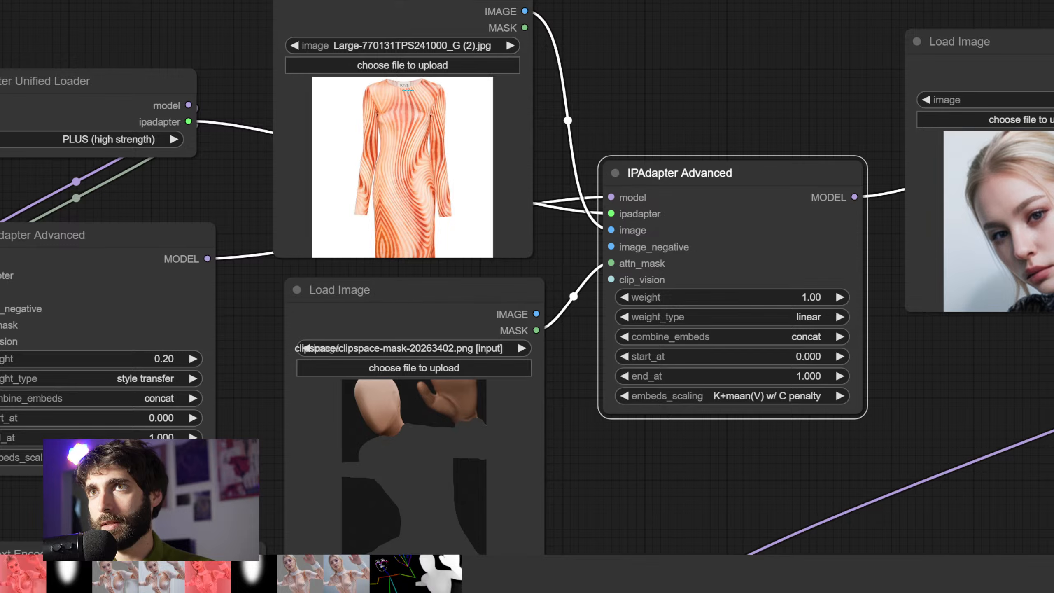
pyautogui.scroll(-10, 473, 193)
pyautogui.scroll(6, 486, 110)
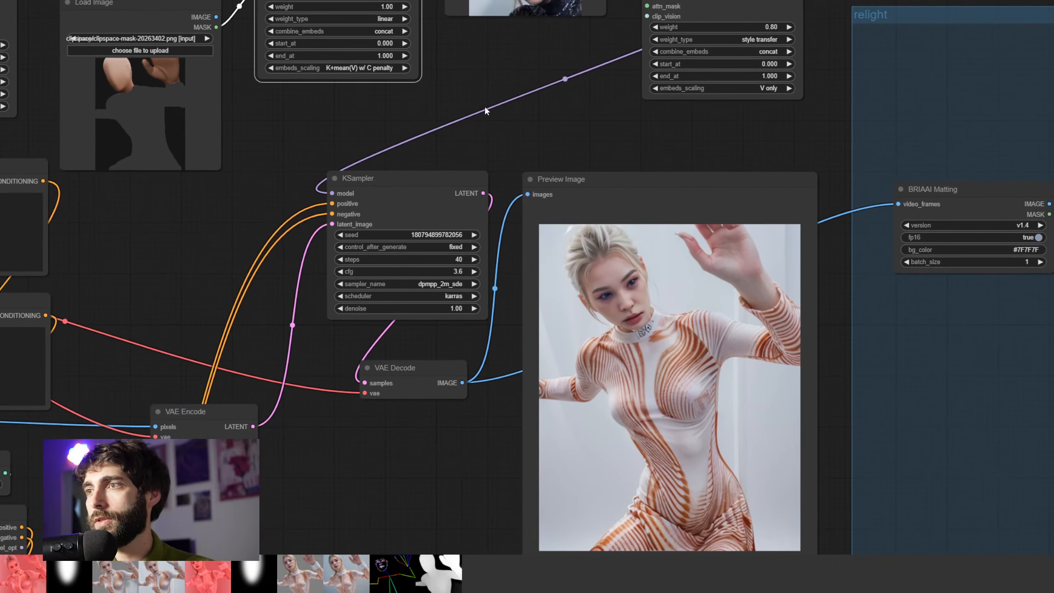
pyautogui.scroll(-3, 521, 112)
pyautogui.moveTo(520, 114); pyautogui.dragTo(566, 126)
pyautogui.click(414, 226)
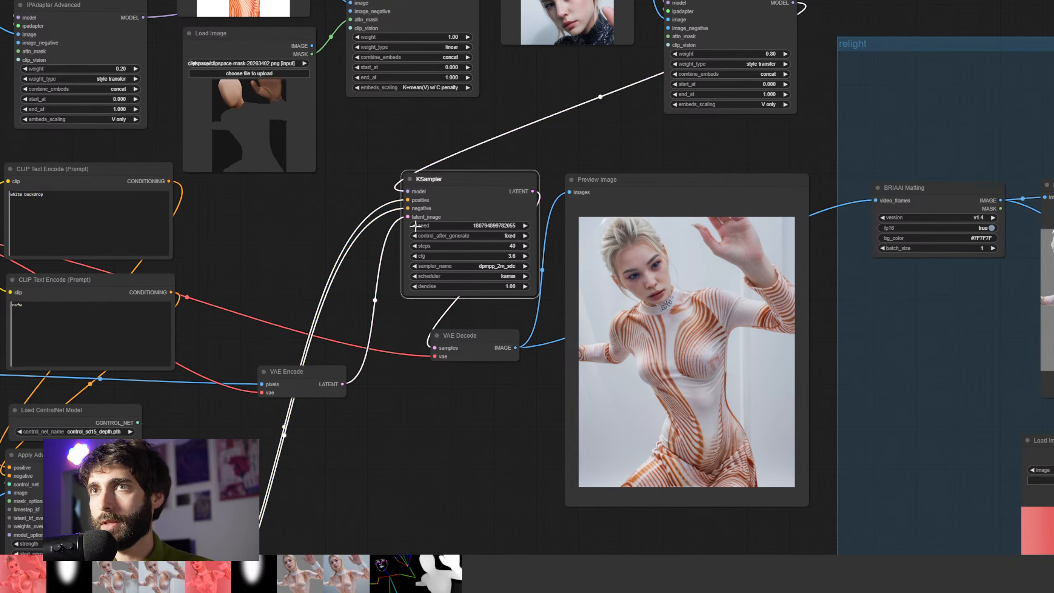
pyautogui.hotkey('ctrl', 'Return')
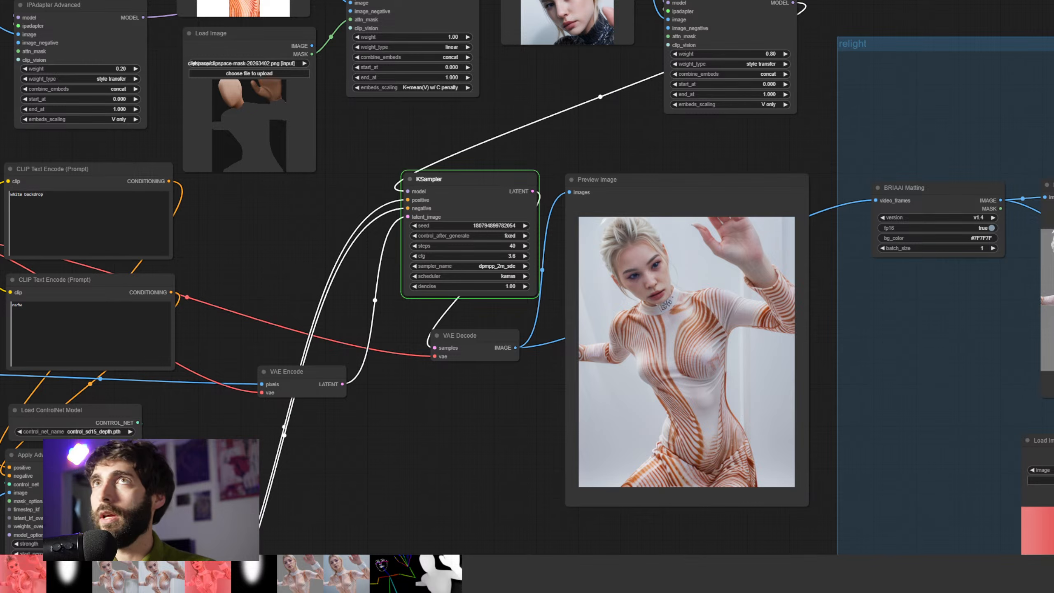
pyautogui.moveTo(600, 129); pyautogui.dragTo(602, 119)
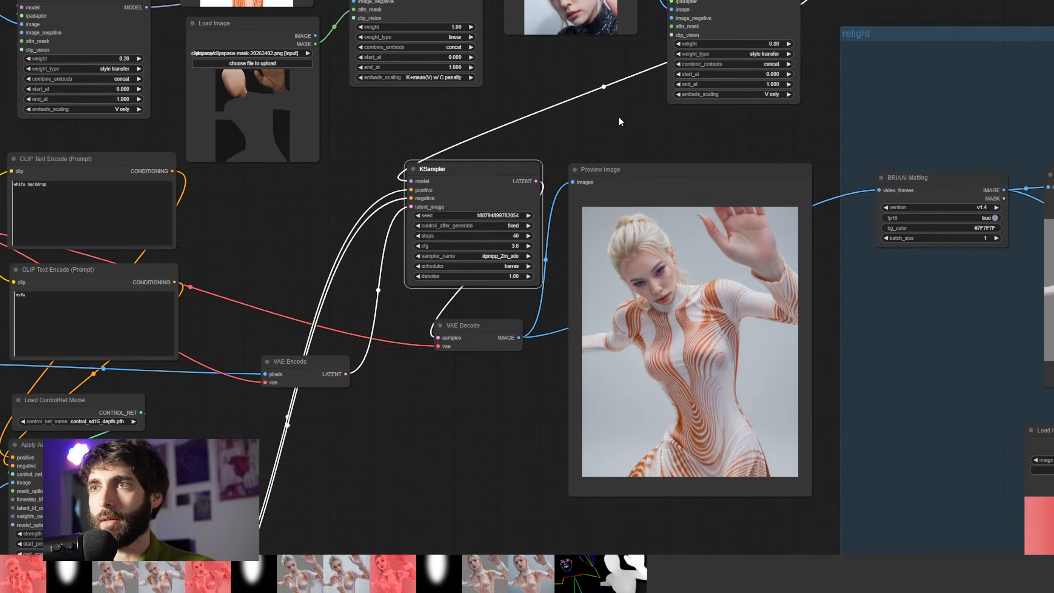
pyautogui.moveTo(618, 124); pyautogui.dragTo(802, 182)
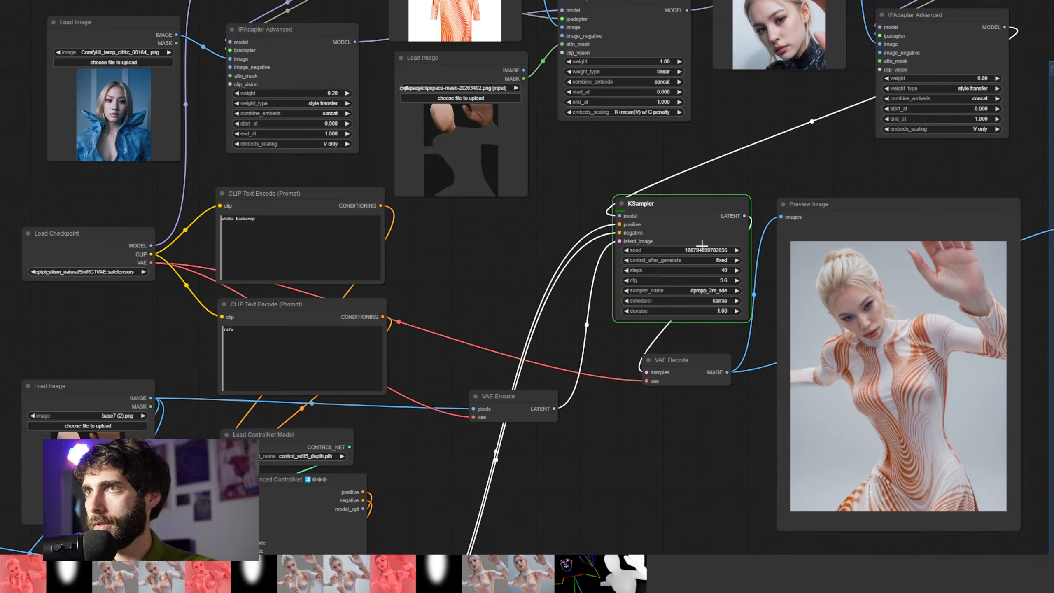
pyautogui.moveTo(726, 174); pyautogui.dragTo(793, 143)
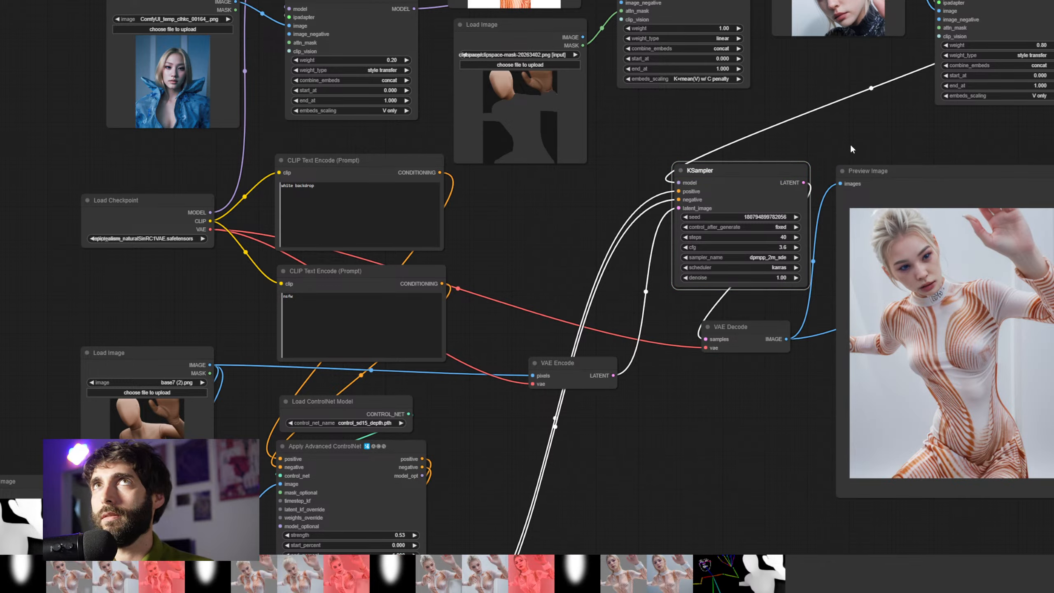
pyautogui.moveTo(849, 143); pyautogui.dragTo(817, 231)
pyautogui.scroll(-2, 813, 206)
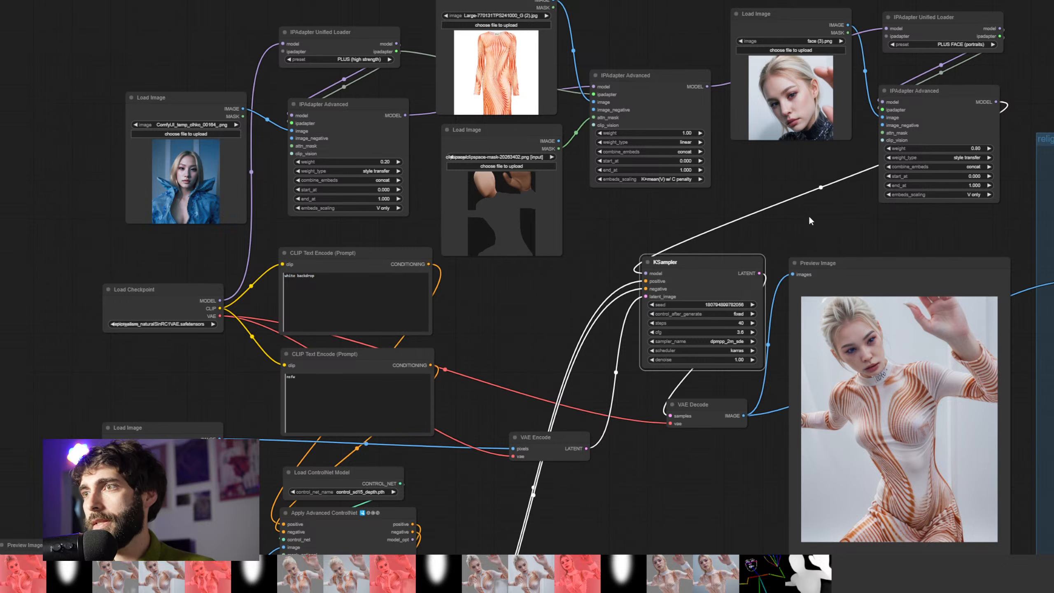
pyautogui.click(753, 305)
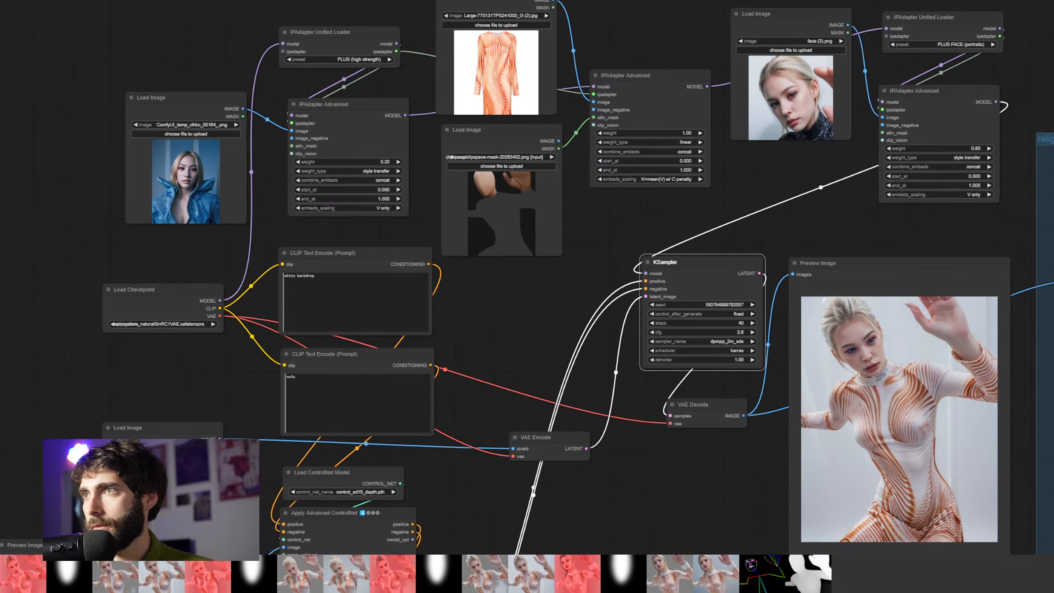
pyautogui.hotkey('ctrl', 'Return')
pyautogui.click(718, 579)
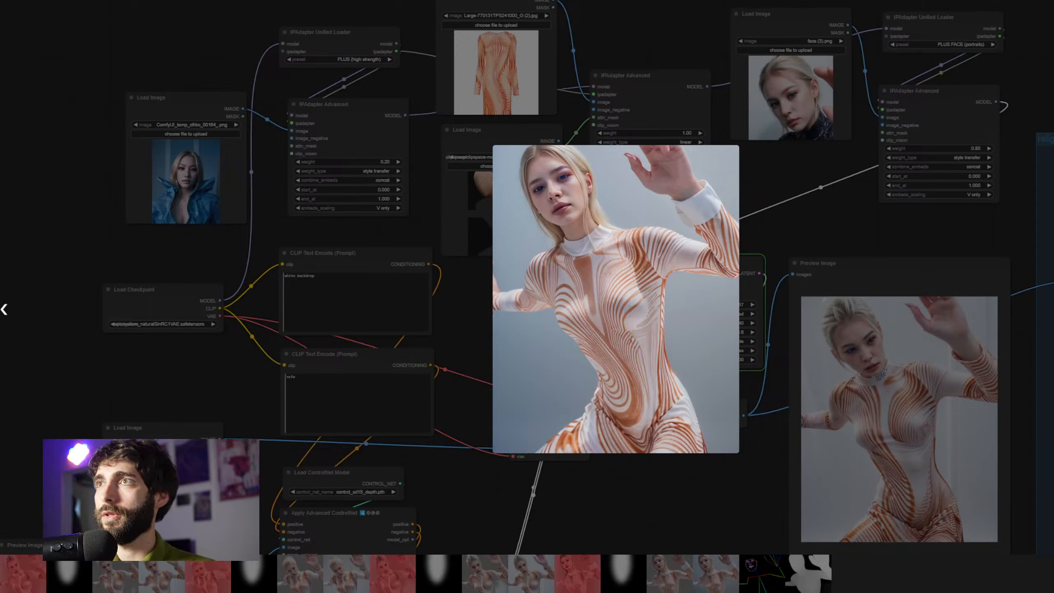
pyautogui.click(1050, 3)
# Replace the striped dress reference feeding the clothing IPAdapter with Large-787255T52111000_G (3).jpg
pyautogui.moveTo(829, 207); pyautogui.dragTo(923, 184)
pyautogui.moveTo(847, 213); pyautogui.dragTo(832, 340)
pyautogui.scroll(3, 743, 241)
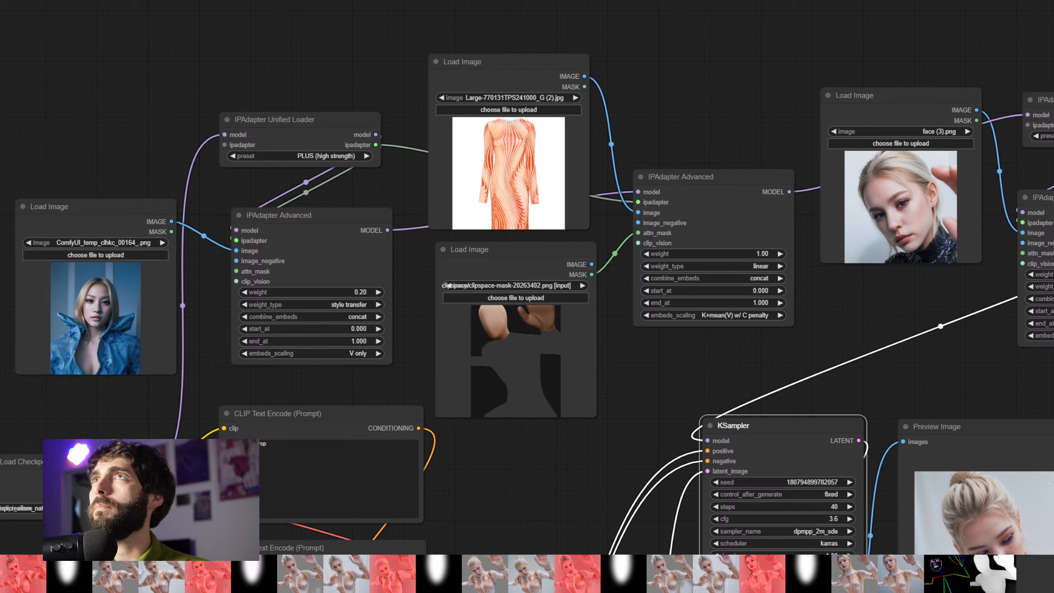
pyautogui.moveTo(630, 1); pyautogui.dragTo(520, 185)
pyautogui.click(689, 143)
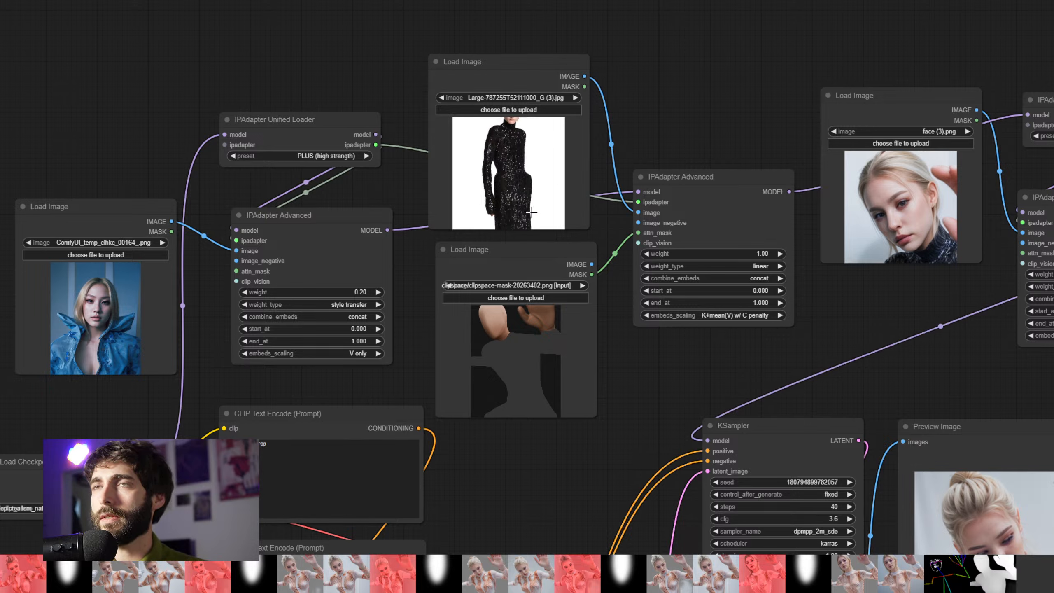
# Examine the black sequinned dress reference up close along with its clipspace mask and IPAdapter connections
pyautogui.scroll(5, 514, 161)
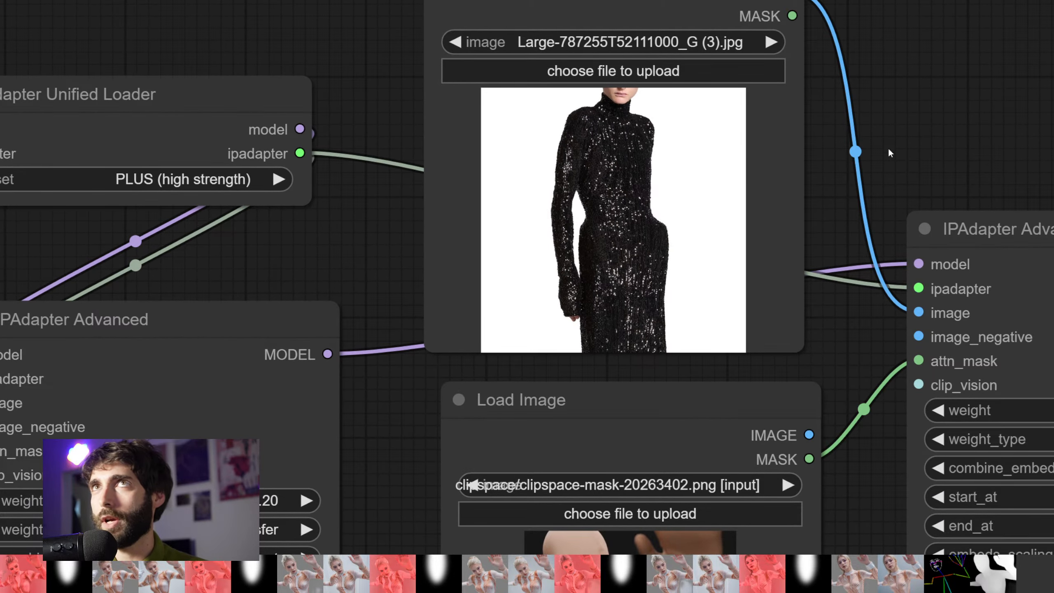
pyautogui.moveTo(928, 135); pyautogui.dragTo(940, 180)
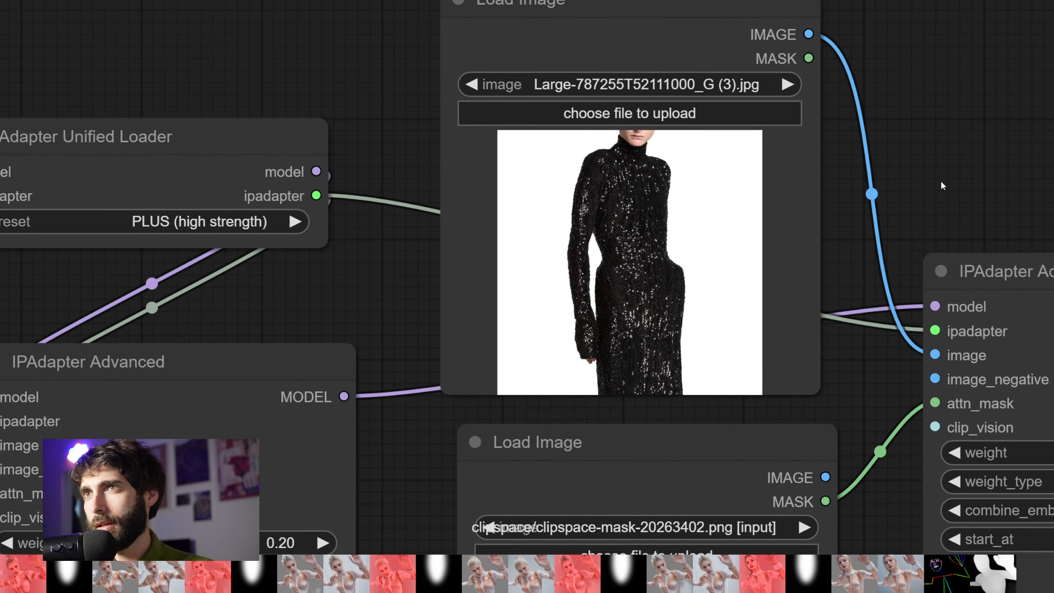
pyautogui.scroll(-10, 878, 234)
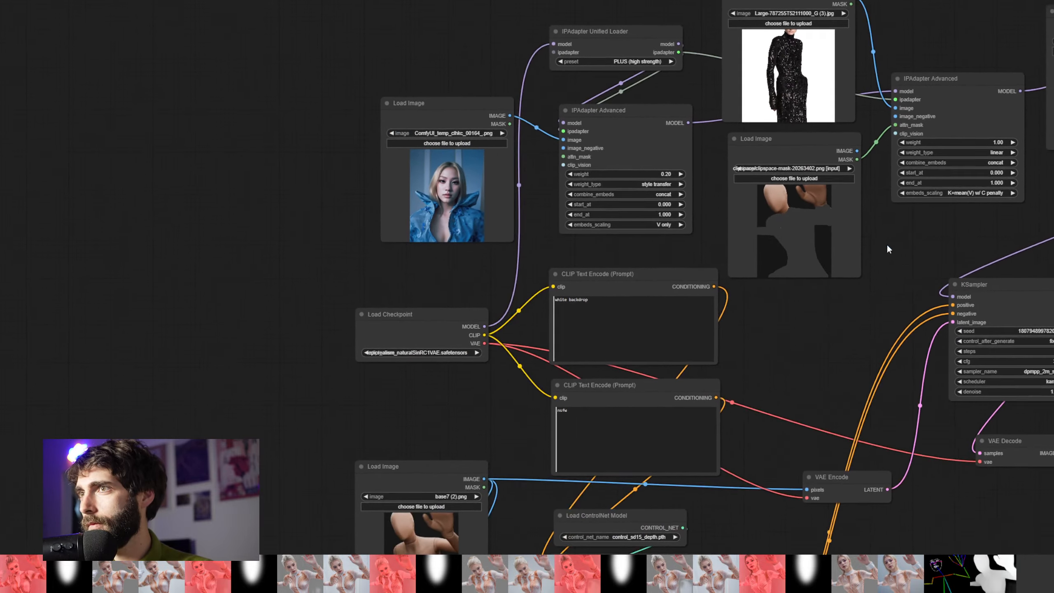
pyautogui.moveTo(887, 246); pyautogui.dragTo(841, 353)
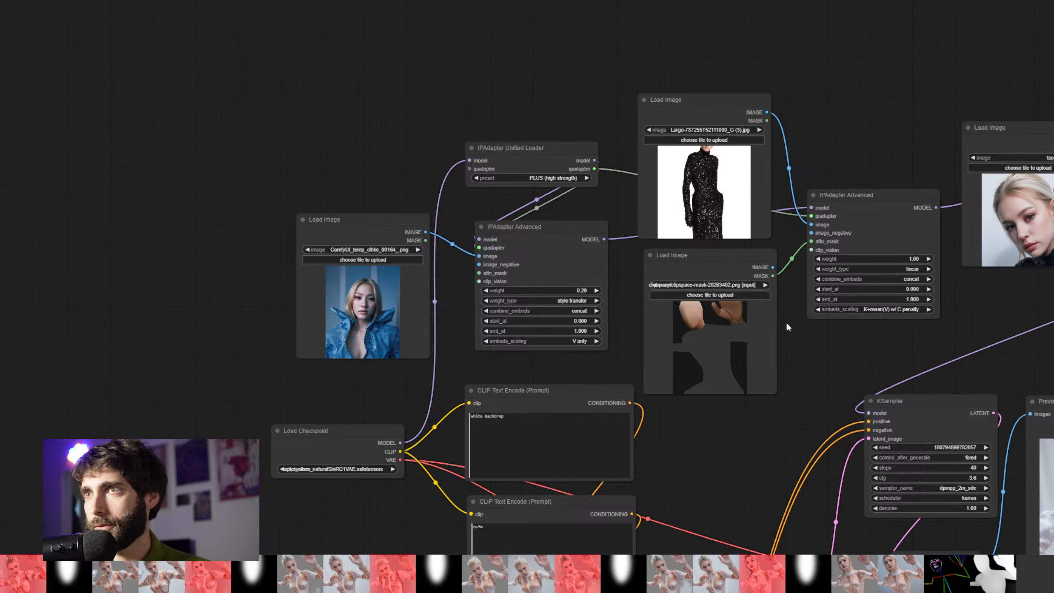
pyautogui.scroll(10, 720, 185)
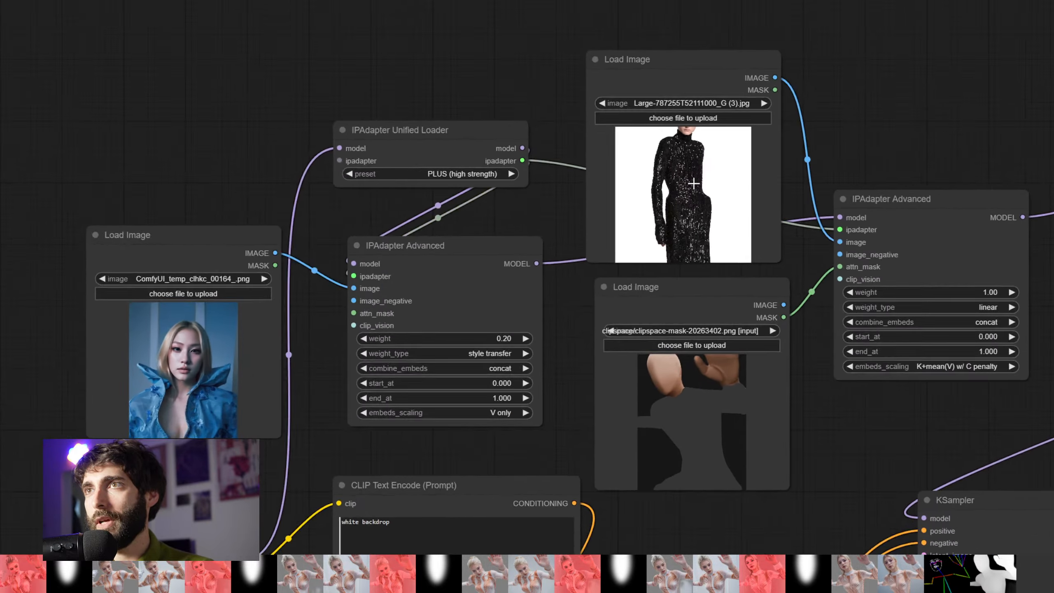
pyautogui.scroll(3, 814, 200)
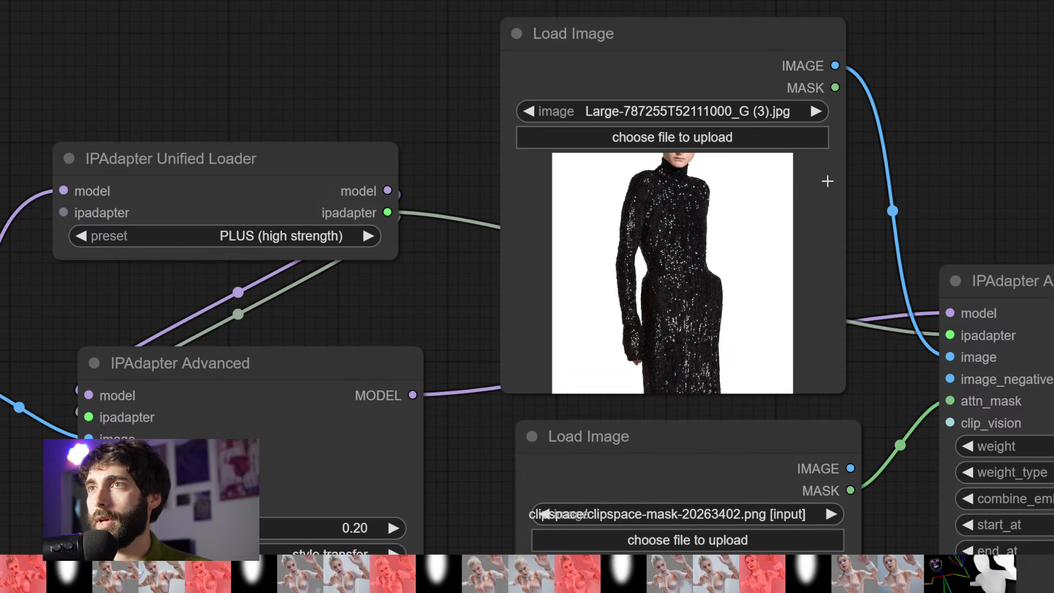
pyautogui.moveTo(953, 191); pyautogui.dragTo(917, 178)
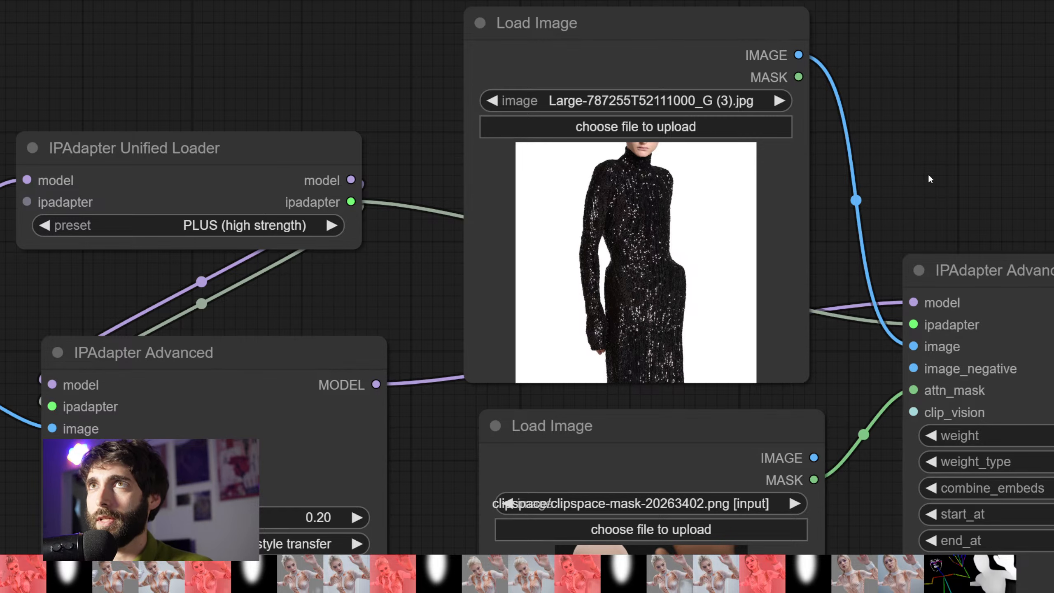
pyautogui.scroll(-8, 913, 157)
pyautogui.scroll(-4, 924, 325)
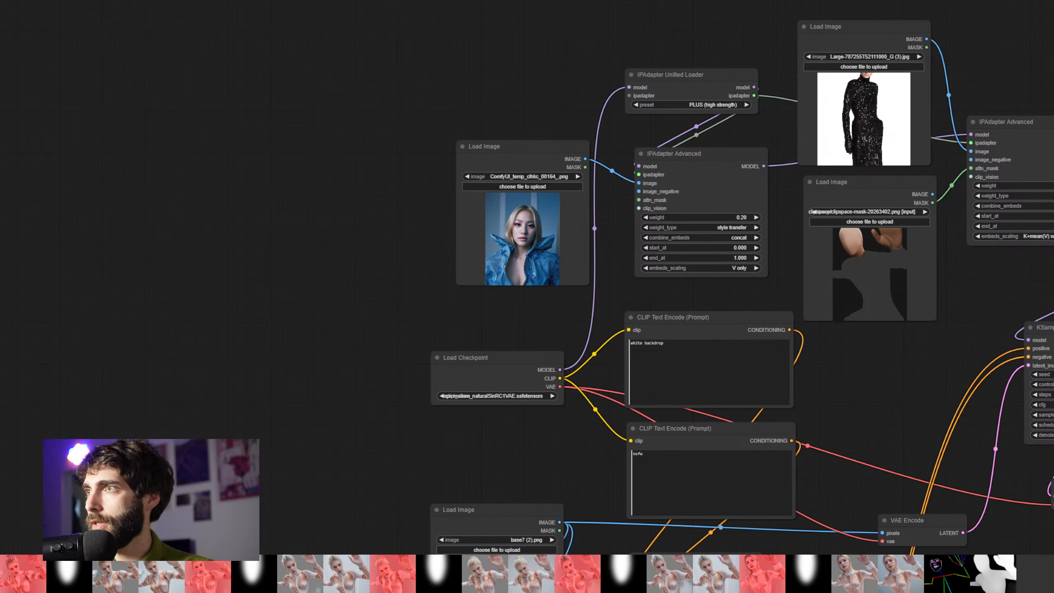
# Generate the image with the black sequinned dress reference and review the result in the Preview Image node beside the KSampler
pyautogui.moveTo(997, 268); pyautogui.dragTo(838, 226)
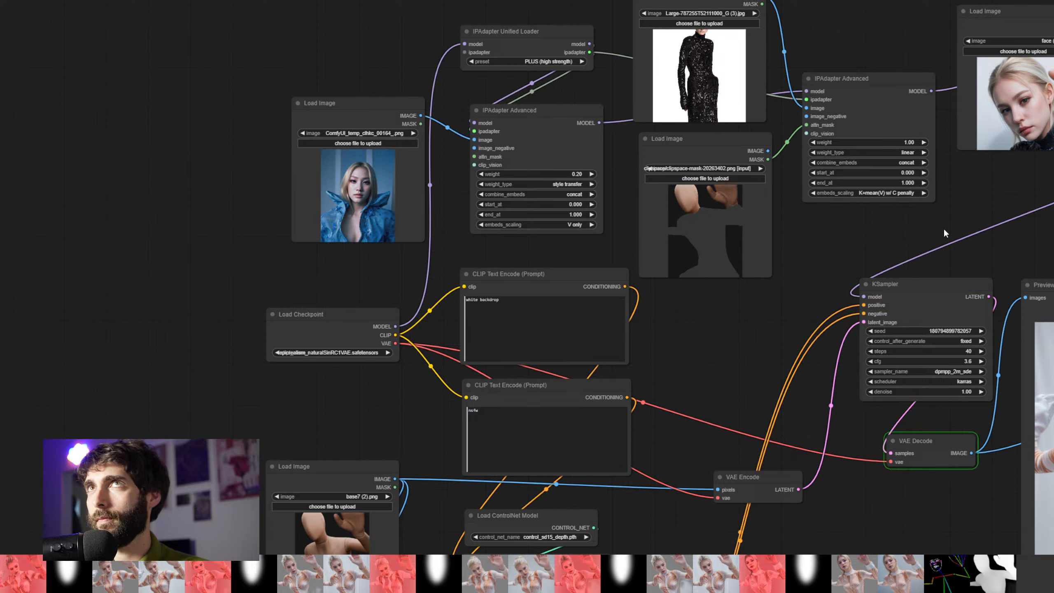
pyautogui.moveTo(948, 224); pyautogui.dragTo(798, 170)
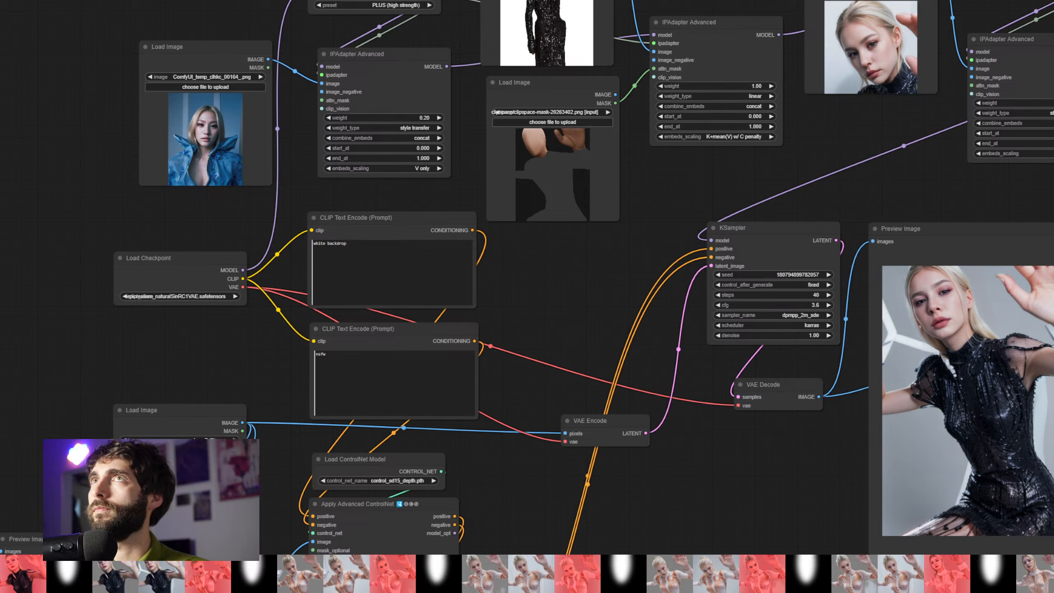
pyautogui.moveTo(857, 153); pyautogui.dragTo(705, 70)
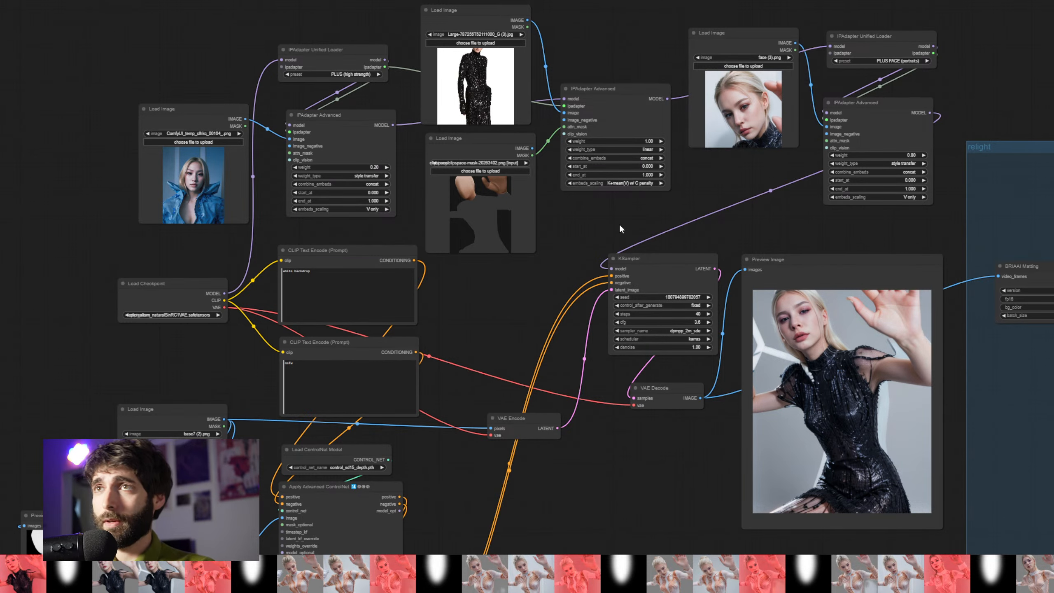
pyautogui.moveTo(620, 229); pyautogui.dragTo(623, 226)
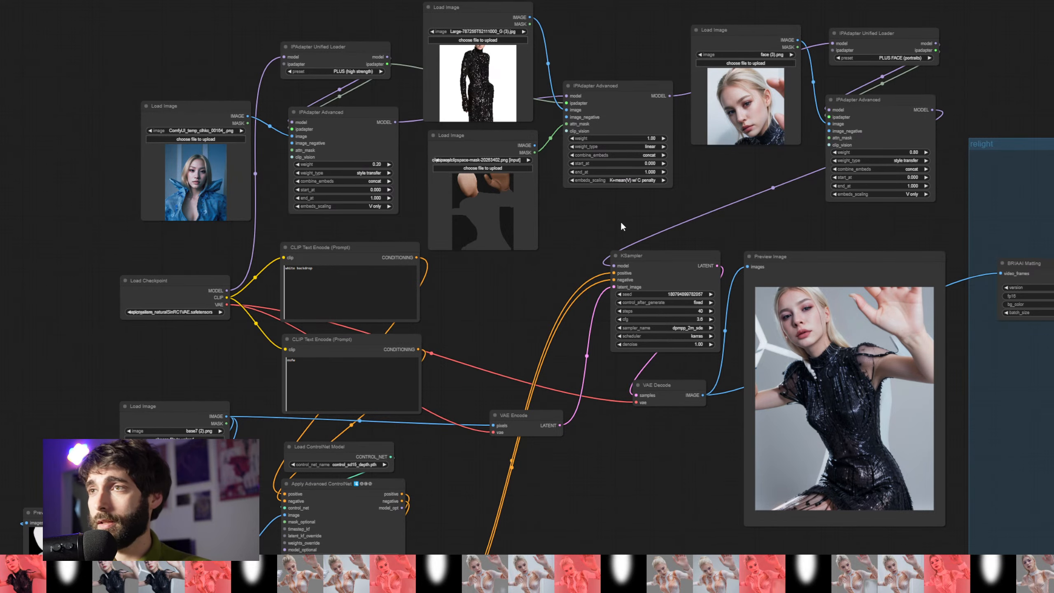
pyautogui.moveTo(622, 226); pyautogui.dragTo(627, 217)
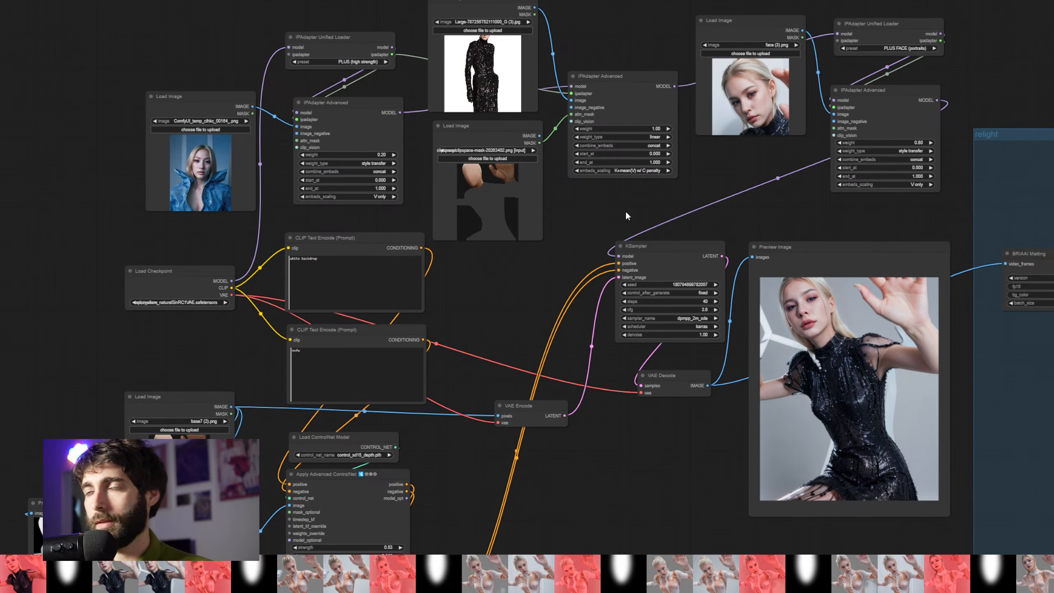
pyautogui.moveTo(627, 215); pyautogui.dragTo(660, 203)
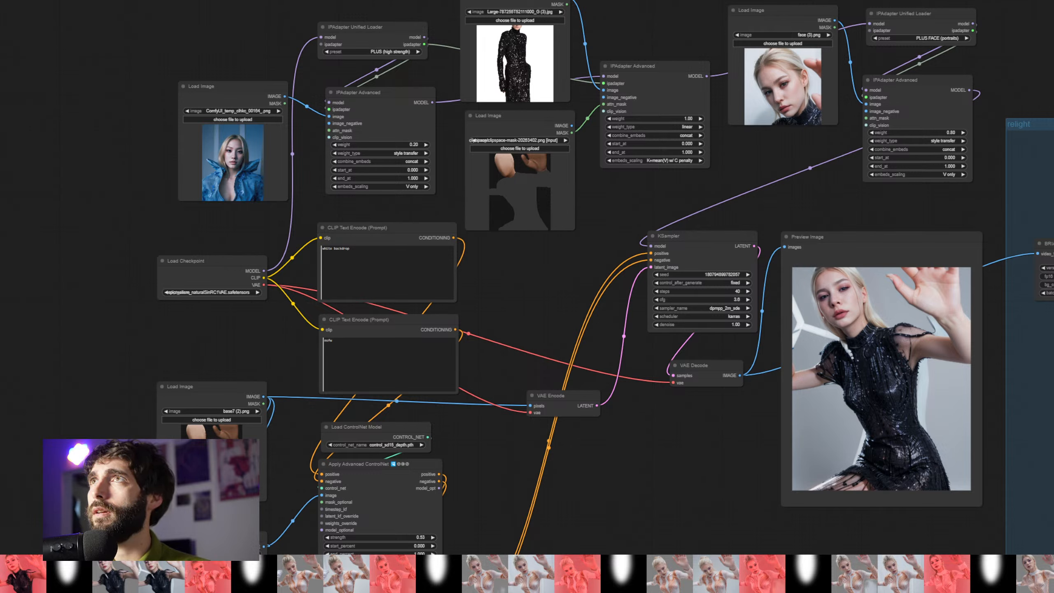
# Load the head-and-shoulders mannequin as base3 (1).png in the base Load Image node and base3 (2).png in the mask's Load Image node
pyautogui.scroll(-10, 547, 323)
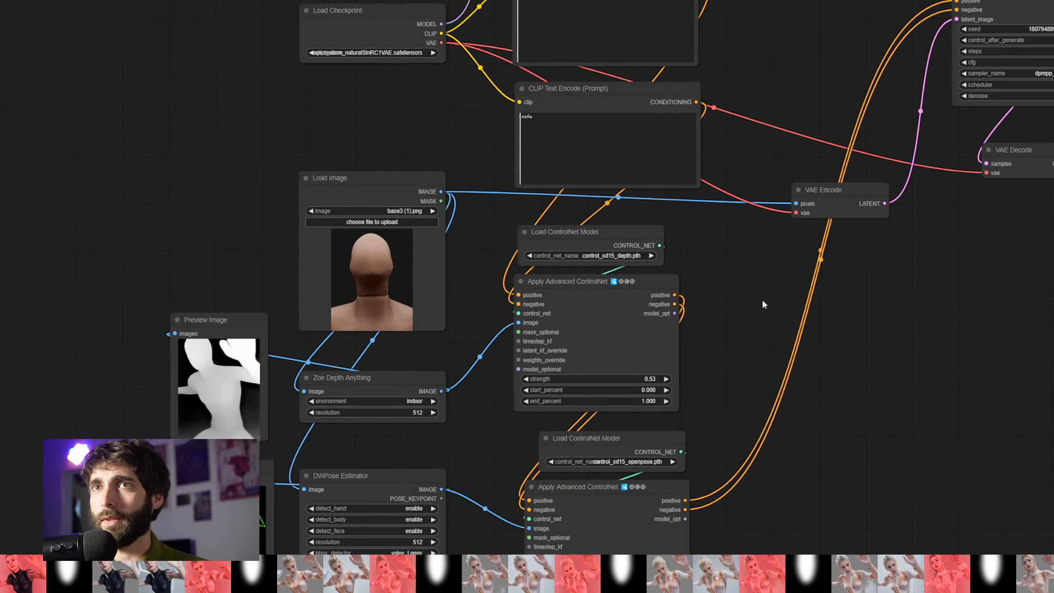
pyautogui.moveTo(751, 292); pyautogui.dragTo(563, 485)
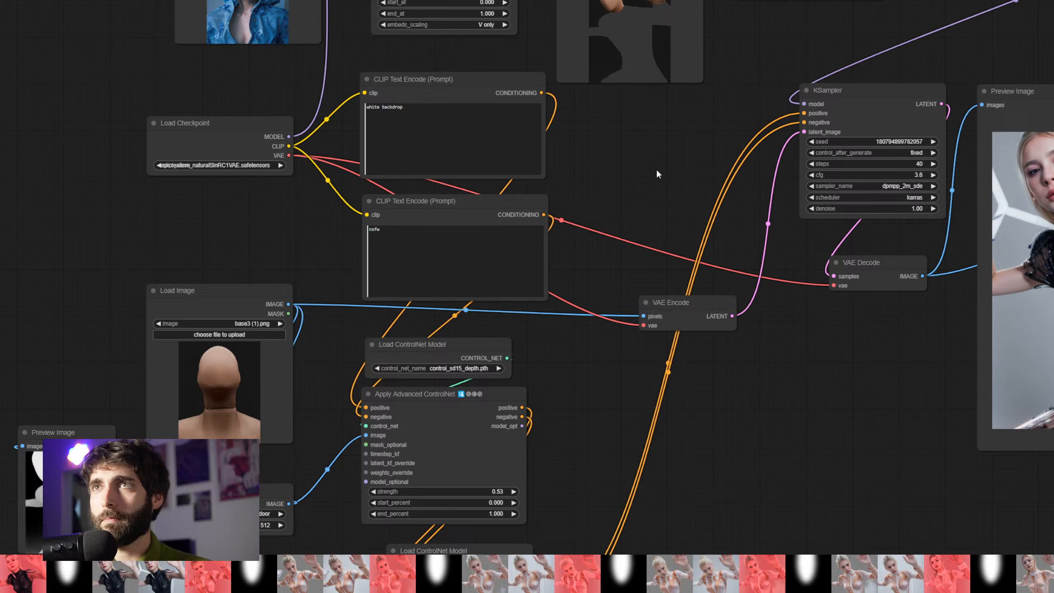
pyautogui.moveTo(656, 169); pyautogui.dragTo(449, 408)
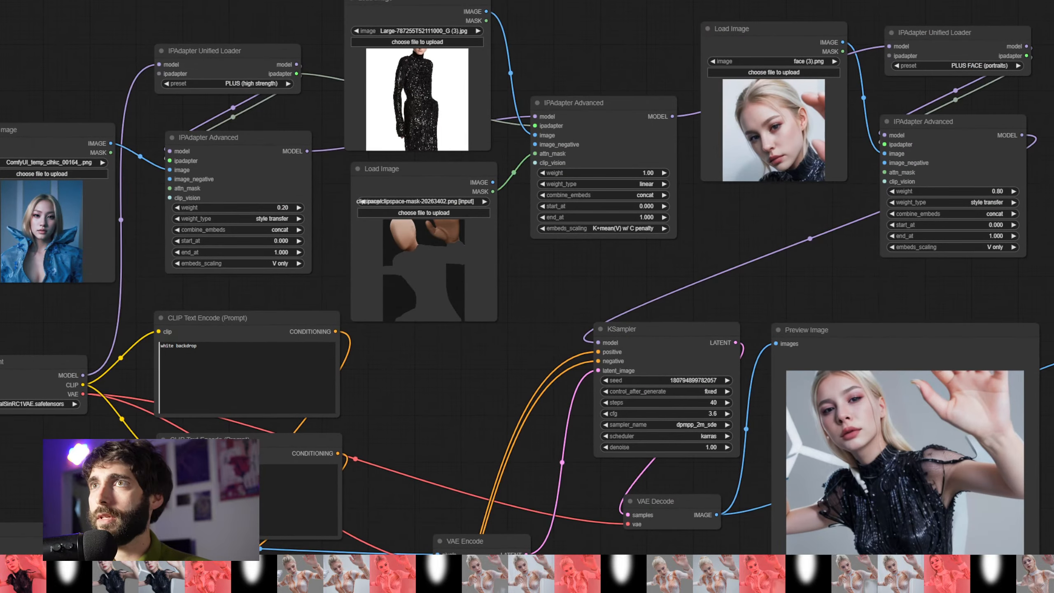
pyautogui.moveTo(448, 260); pyautogui.dragTo(420, 268)
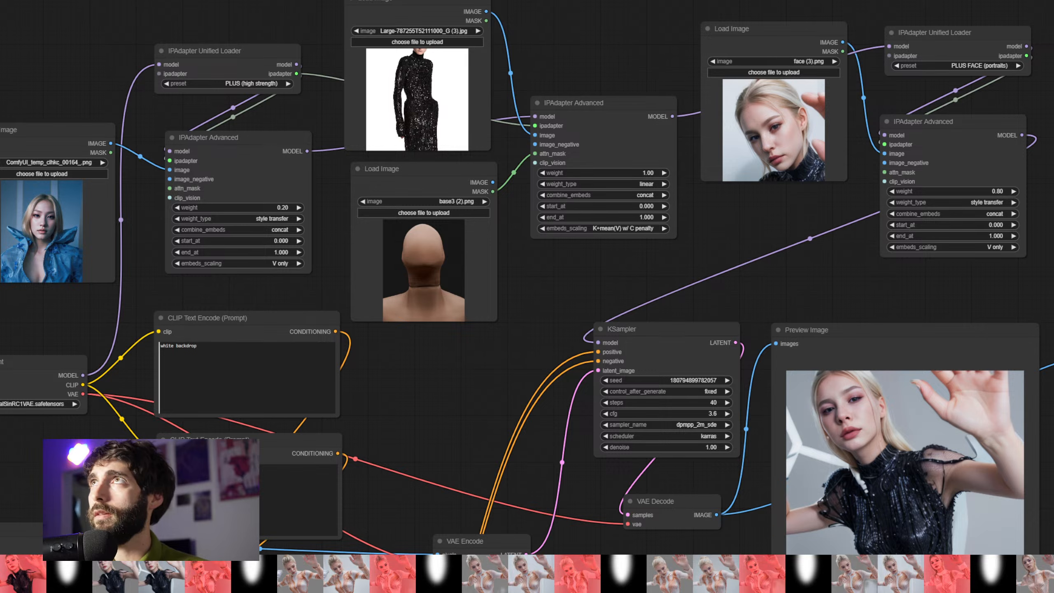
# Paint a mask over the mannequin's lower neck and shoulders in the MaskEditor and save it to the Load Image node
pyautogui.rightClick(447, 248)
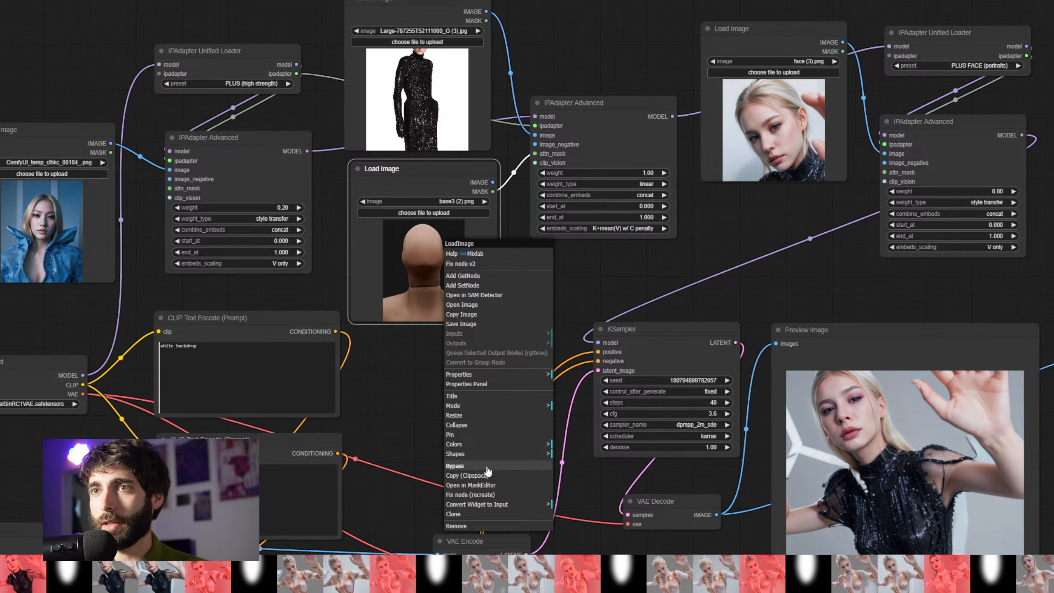
pyautogui.click(482, 485)
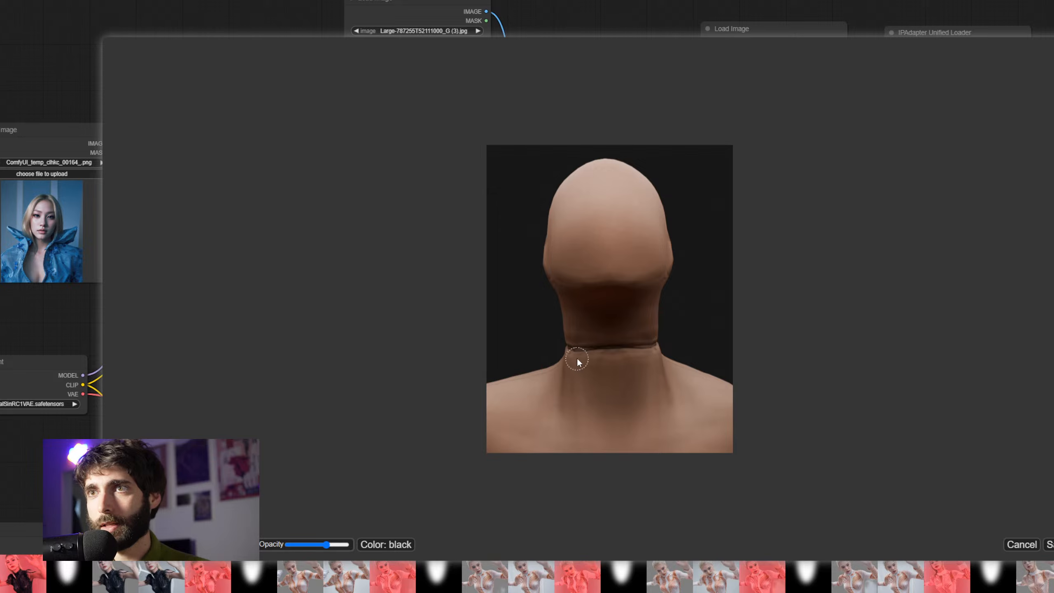
pyautogui.moveTo(577, 360)
pyautogui.mouseDown()
pyautogui.moveTo(489, 392)
pyautogui.moveTo(556, 370)
pyautogui.moveTo(575, 340)
pyautogui.moveTo(654, 339)
pyautogui.moveTo(580, 351)
pyautogui.moveTo(623, 377)
pyautogui.moveTo(658, 346)
pyautogui.moveTo(733, 393)
pyautogui.moveTo(600, 355)
pyautogui.moveTo(648, 361)
pyautogui.moveTo(543, 390)
pyautogui.moveTo(645, 401)
pyautogui.moveTo(600, 413)
pyautogui.moveTo(693, 426)
pyautogui.moveTo(497, 446)
pyautogui.moveTo(543, 429)
pyautogui.moveTo(538, 411)
pyautogui.moveTo(490, 408)
pyautogui.moveTo(506, 431)
pyautogui.moveTo(645, 407)
pyautogui.moveTo(613, 409)
pyautogui.moveTo(696, 440)
pyautogui.moveTo(656, 438)
pyautogui.moveTo(715, 443)
pyautogui.moveTo(730, 417)
pyautogui.moveTo(648, 394)
pyautogui.moveTo(693, 419)
pyautogui.mouseUp()
pyautogui.click(1050, 545)
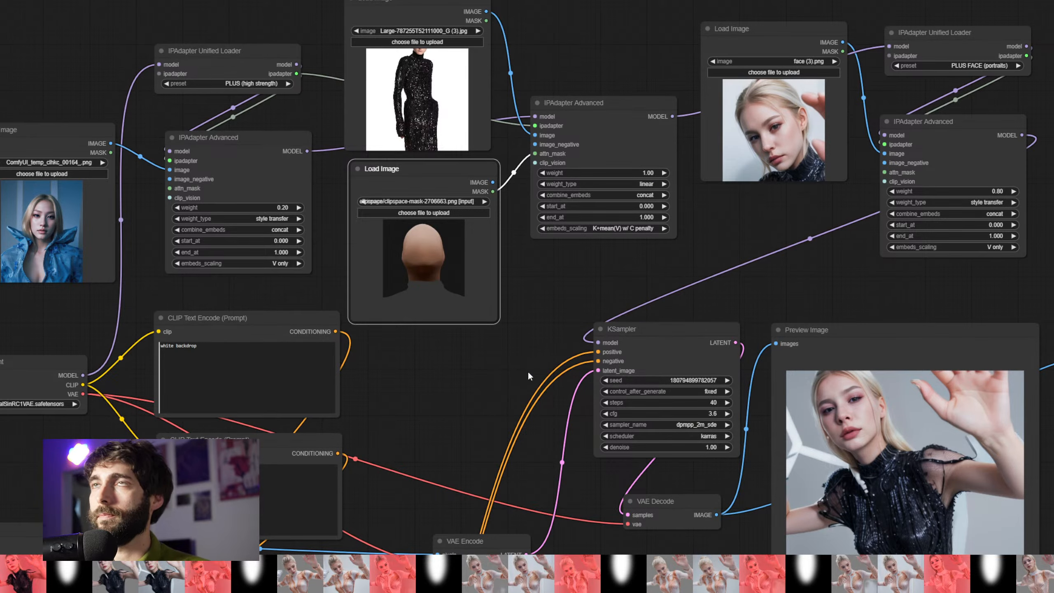
# Run the workflow with the head-and-shoulders mannequin and check the Zoe Depth Anything and DWPose Estimator previews
pyautogui.moveTo(526, 373); pyautogui.dragTo(495, 340)
pyautogui.scroll(-4, 495, 339)
pyautogui.moveTo(626, 276); pyautogui.dragTo(743, 260)
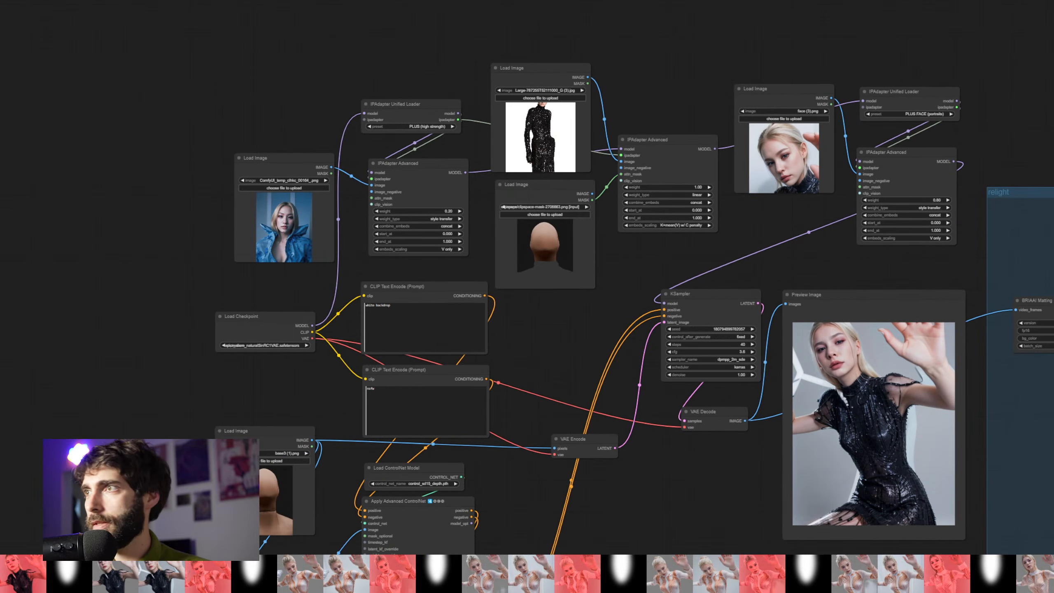
pyautogui.moveTo(506, 371); pyautogui.dragTo(799, 283)
pyautogui.scroll(2, 780, 355)
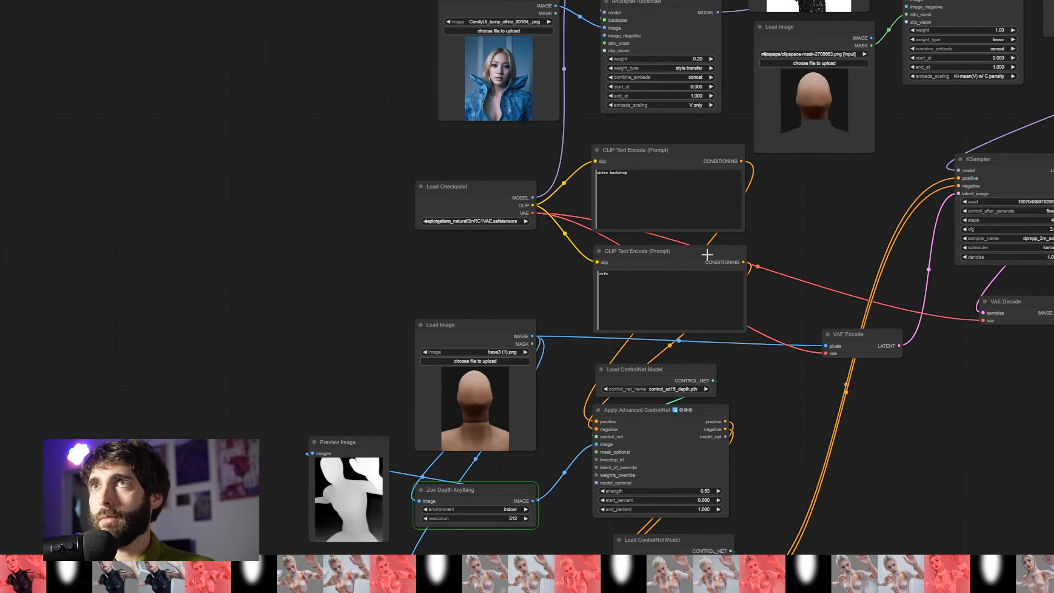
pyautogui.moveTo(363, 380); pyautogui.dragTo(459, 238)
pyautogui.moveTo(357, 257); pyautogui.dragTo(357, 225)
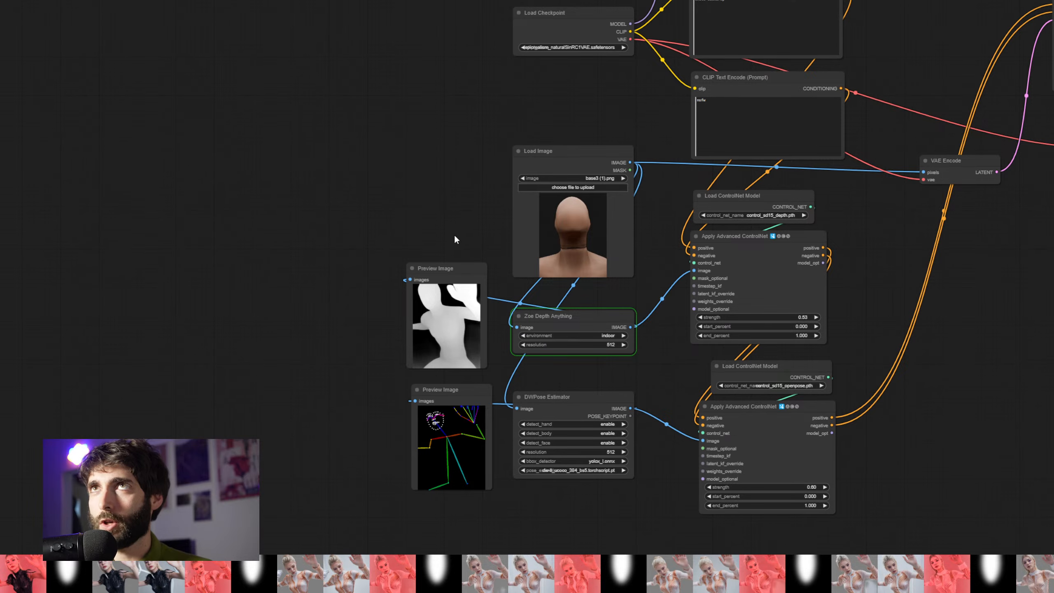
pyautogui.moveTo(436, 180); pyautogui.dragTo(427, 141)
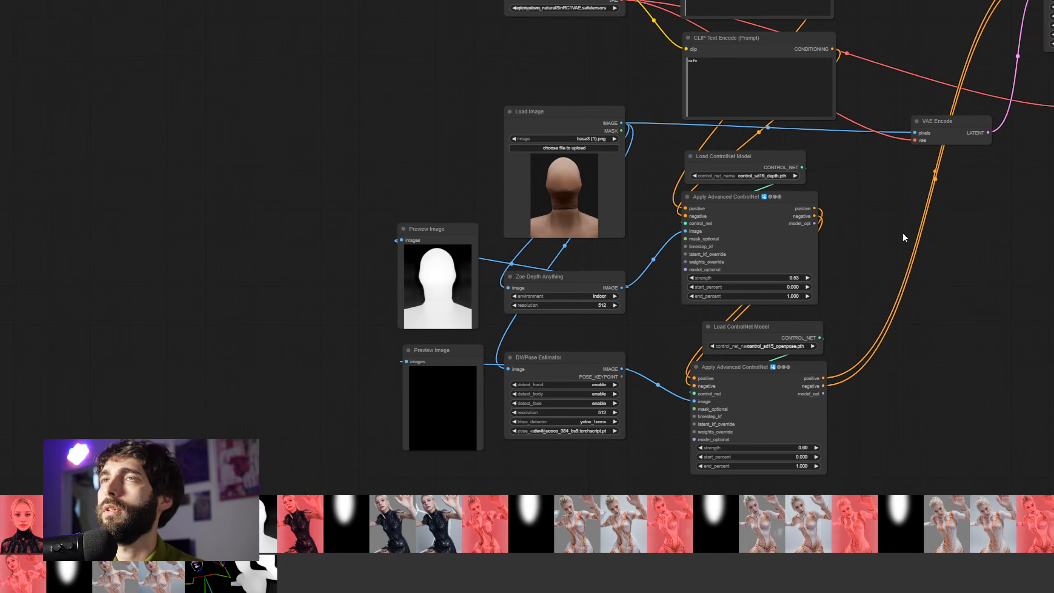
pyautogui.moveTo(932, 194); pyautogui.dragTo(959, 275)
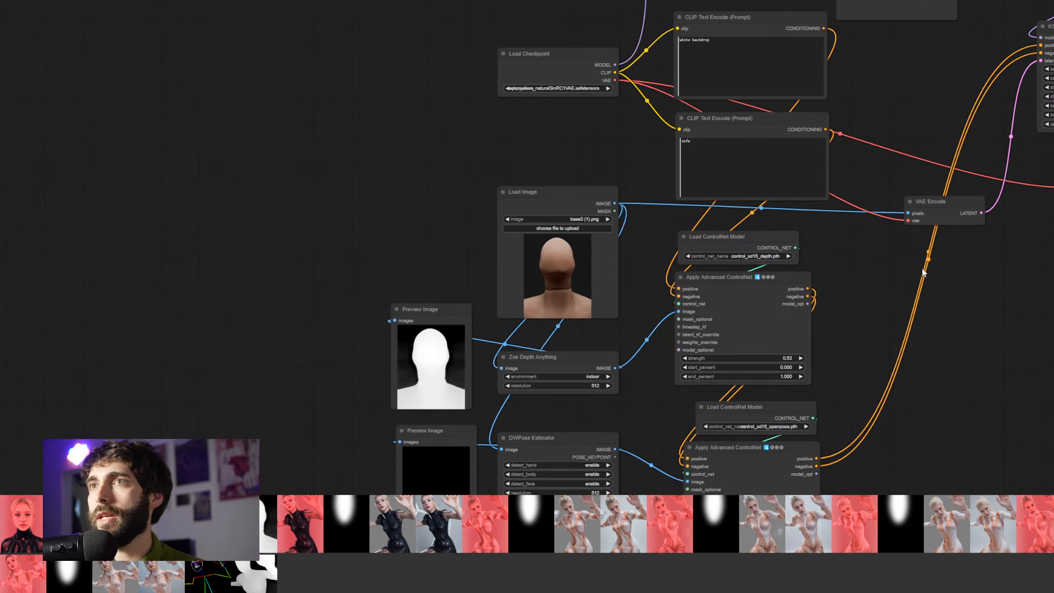
# Examine how the Load Checkpoint and base Load Image nodes feed VAE Encode and the KSampler's latent input
pyautogui.moveTo(1052, 225); pyautogui.dragTo(1016, 242)
pyautogui.moveTo(917, 225); pyautogui.dragTo(907, 222)
pyautogui.moveTo(1047, 186); pyautogui.dragTo(1051, 175)
pyautogui.moveTo(540, 70); pyautogui.dragTo(539, 65)
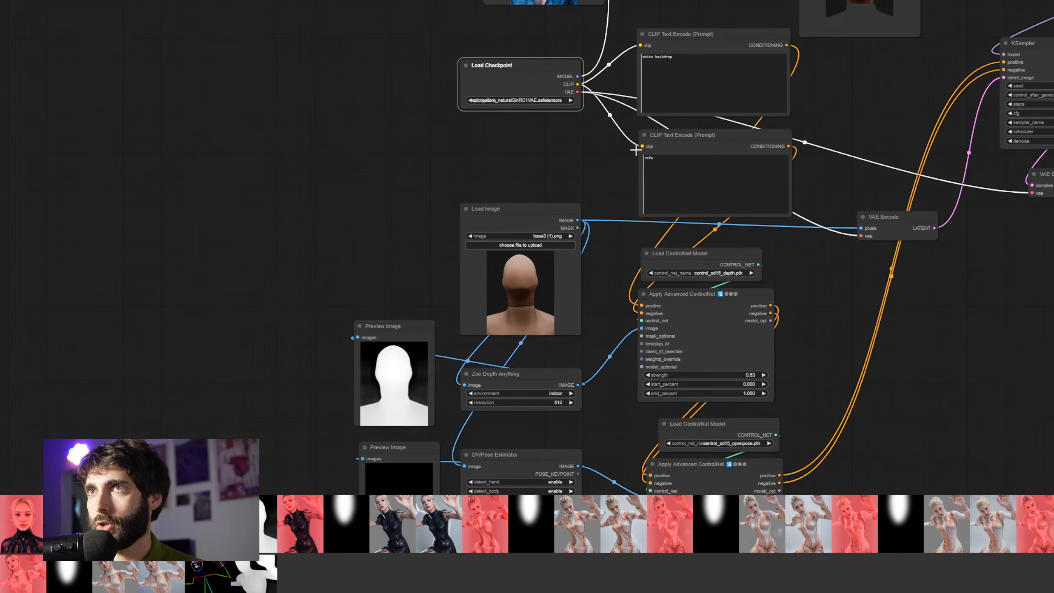
pyautogui.moveTo(889, 217); pyautogui.dragTo(894, 193)
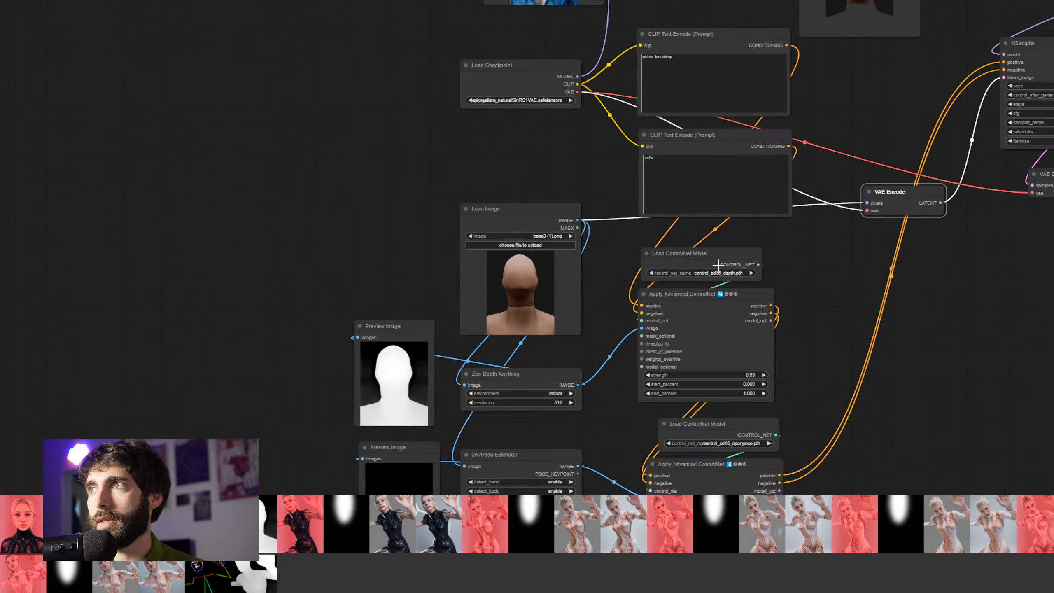
pyautogui.moveTo(546, 217); pyautogui.dragTo(546, 209)
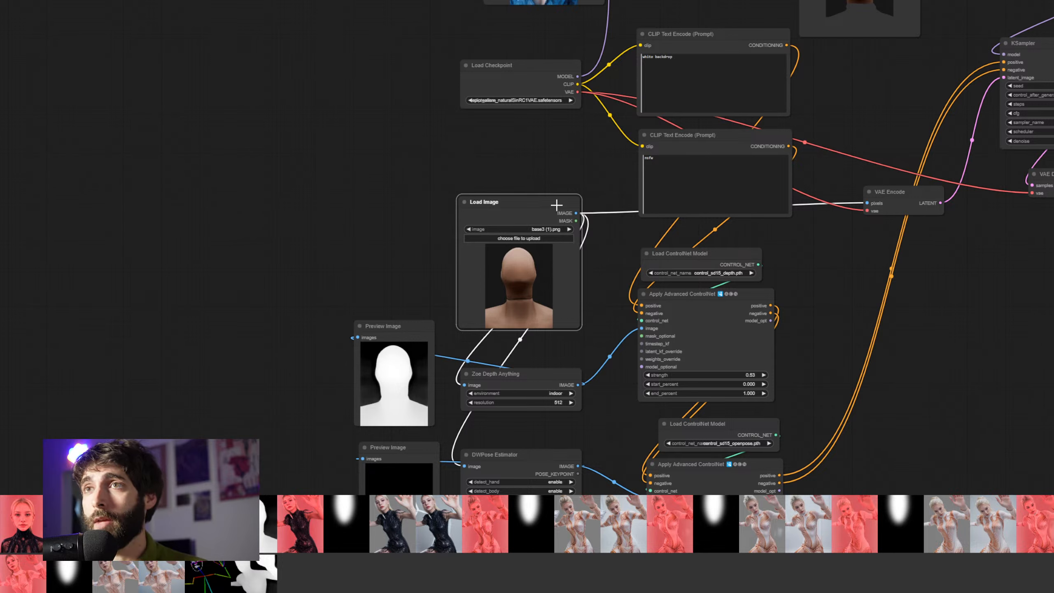
pyautogui.moveTo(558, 204); pyautogui.dragTo(555, 210)
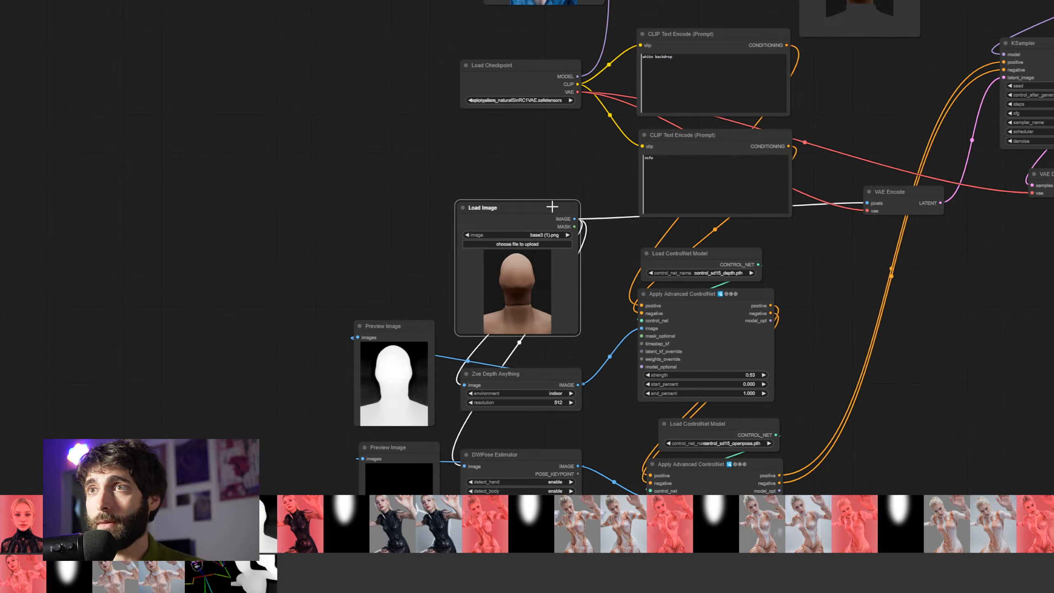
pyautogui.click(824, 263)
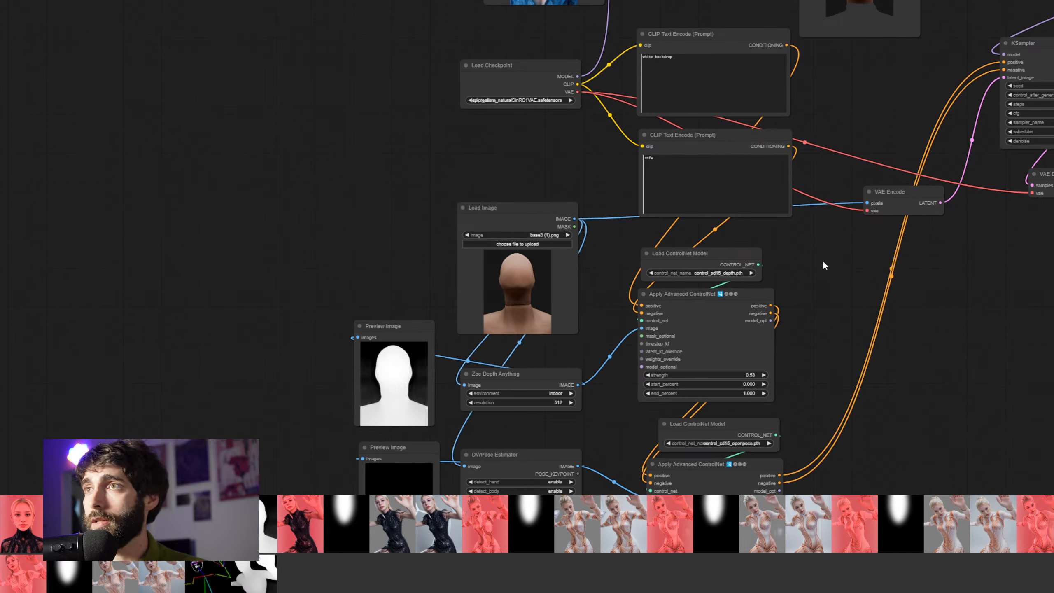
pyautogui.click(901, 198)
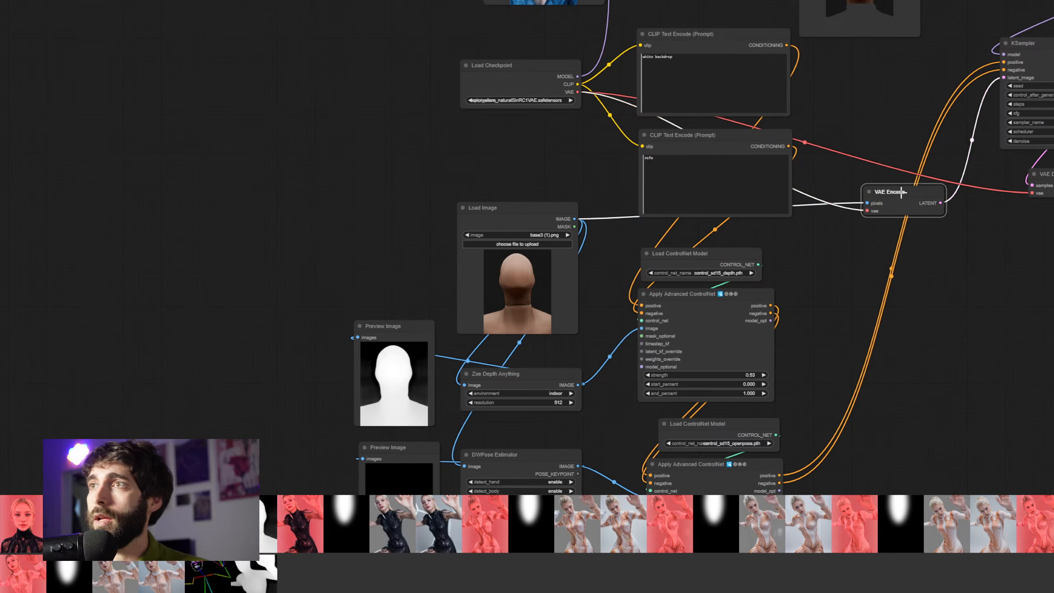
# Add an Empty Latent Image node below VAE Encode and set its height to 640
pyautogui.moveTo(998, 289); pyautogui.dragTo(784, 299)
pyautogui.doubleClick(660, 268)
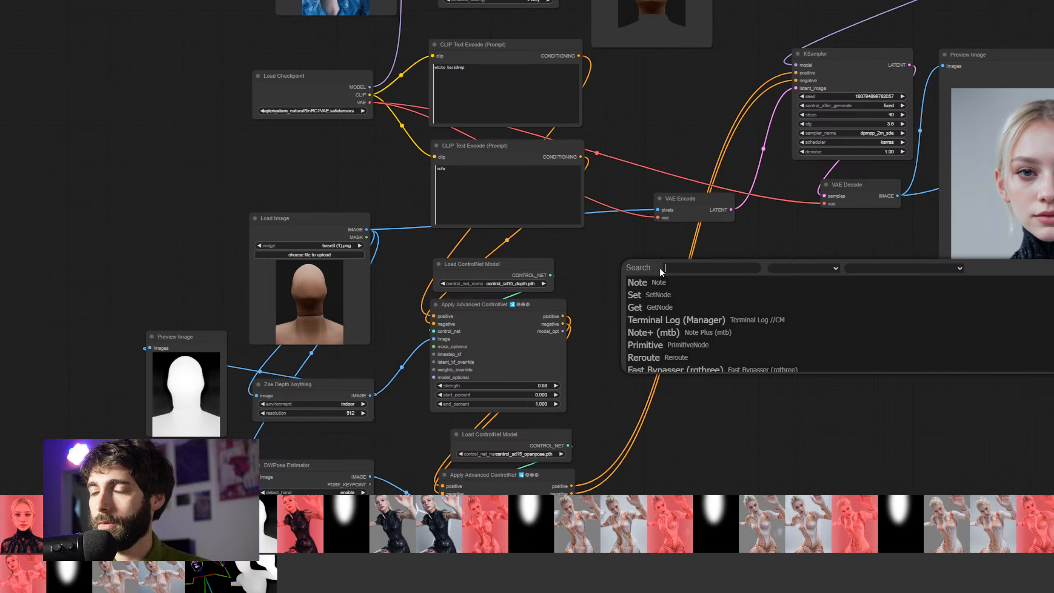
pyautogui.write('empty late')
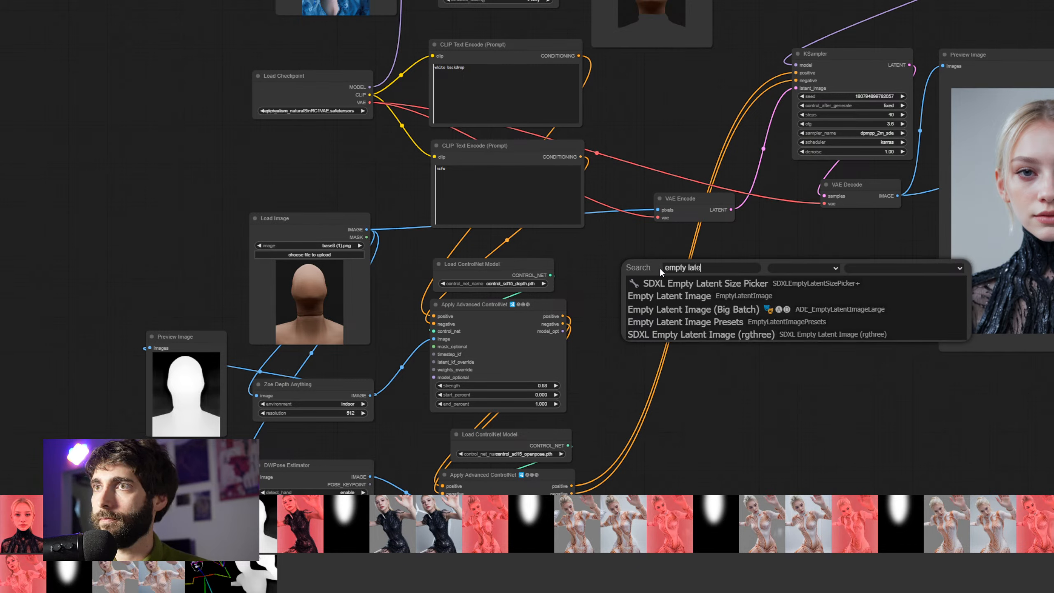
pyautogui.press('Down')
pyautogui.press('Down')
pyautogui.press('Return')
pyautogui.moveTo(669, 267); pyautogui.dragTo(640, 245)
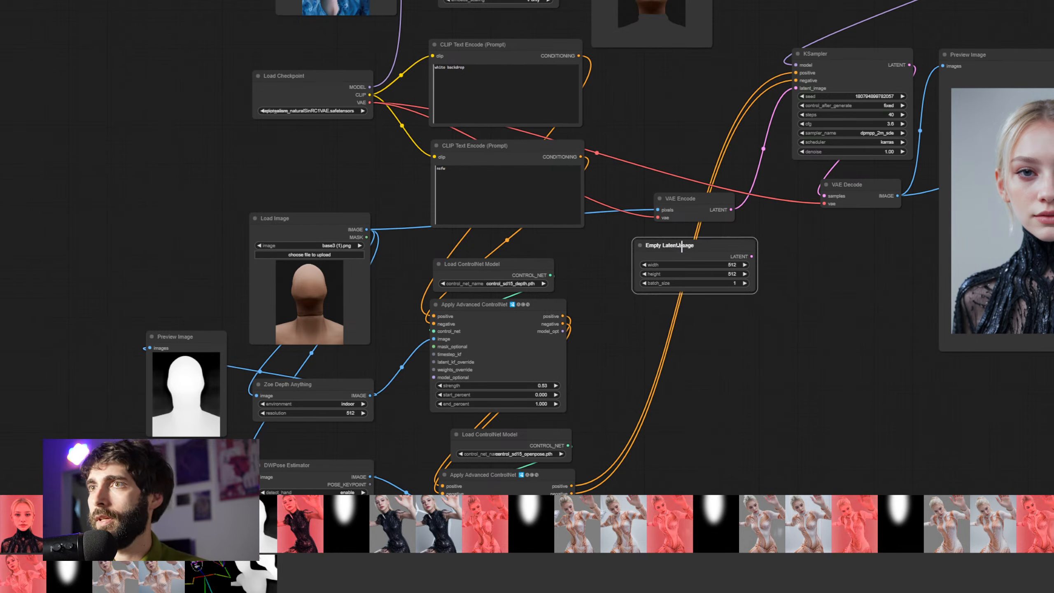
pyautogui.click(716, 270)
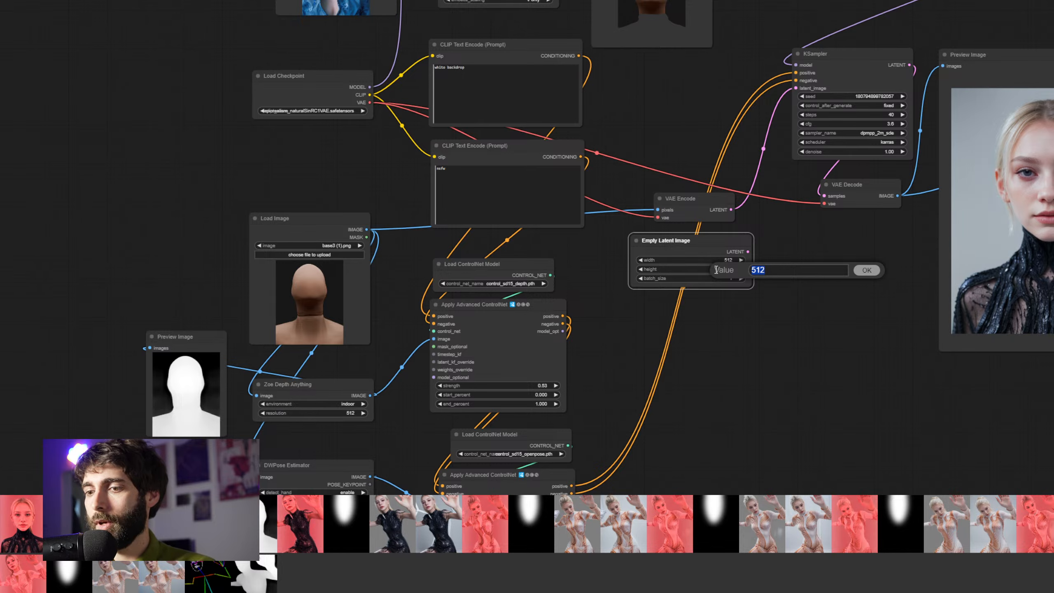
pyautogui.write('640')
pyautogui.press('Return')
# Connect the Empty Latent Image to the KSampler's latent_image input, run the workflow and inspect the generated portrait
pyautogui.scroll(3, 765, 244)
pyautogui.moveTo(764, 244); pyautogui.dragTo(796, 83)
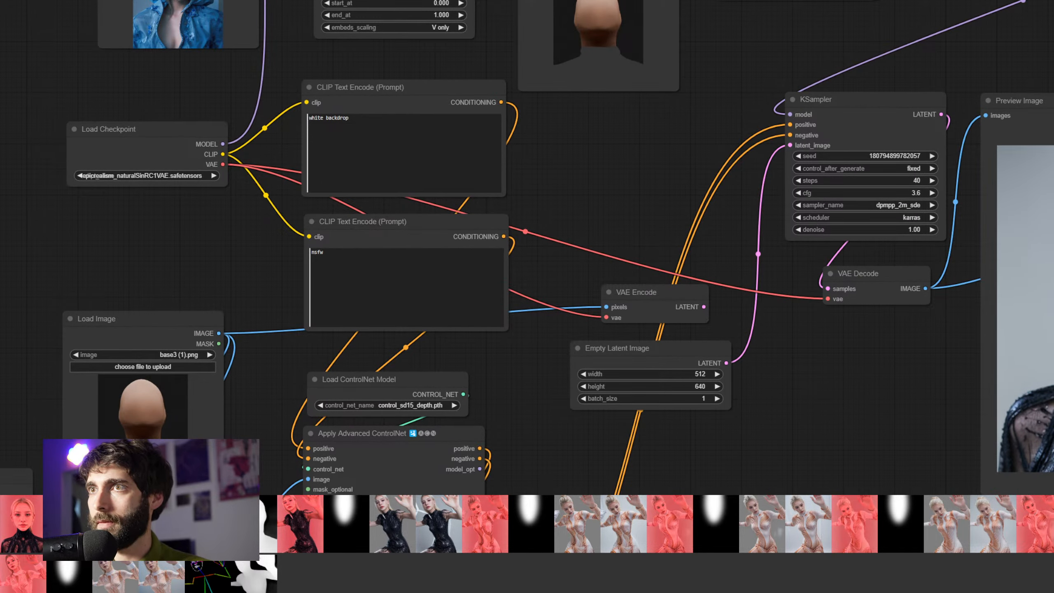
pyautogui.scroll(-3, 825, 368)
pyautogui.moveTo(825, 369); pyautogui.dragTo(1006, 366)
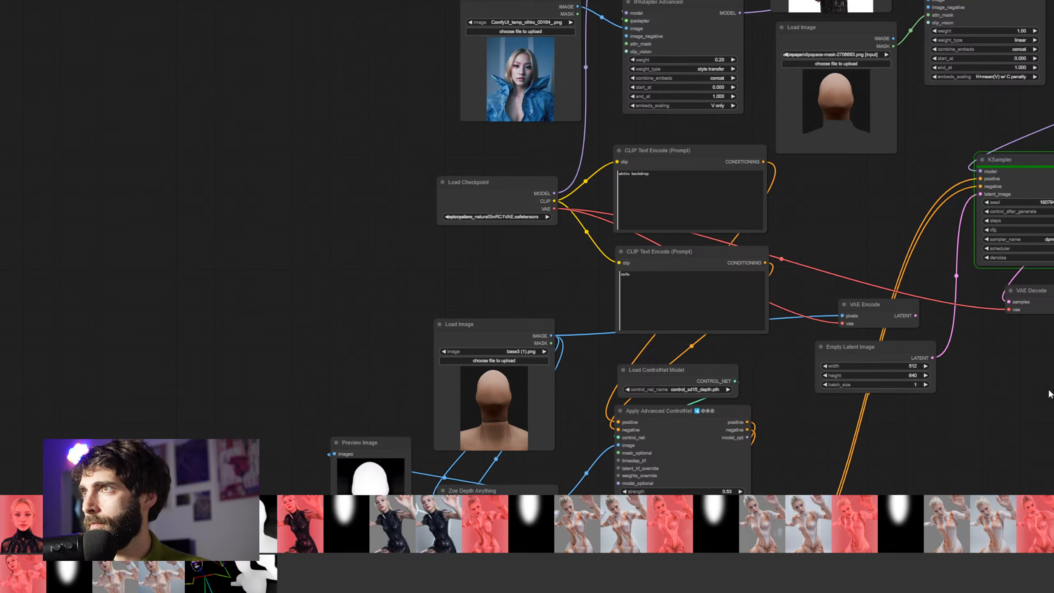
pyautogui.moveTo(1050, 394); pyautogui.dragTo(693, 339)
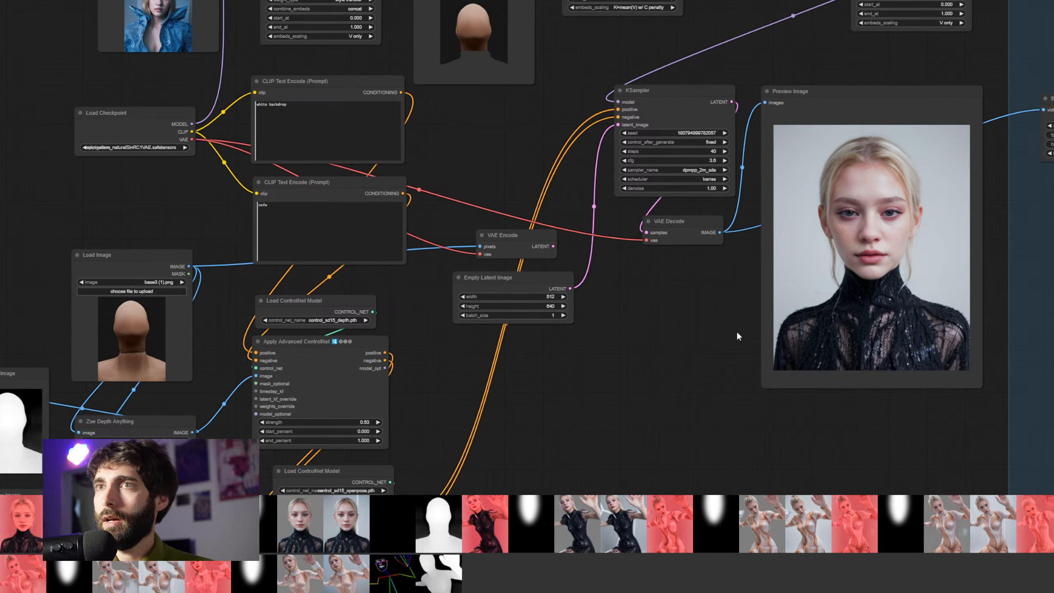
pyautogui.scroll(2, 707, 277)
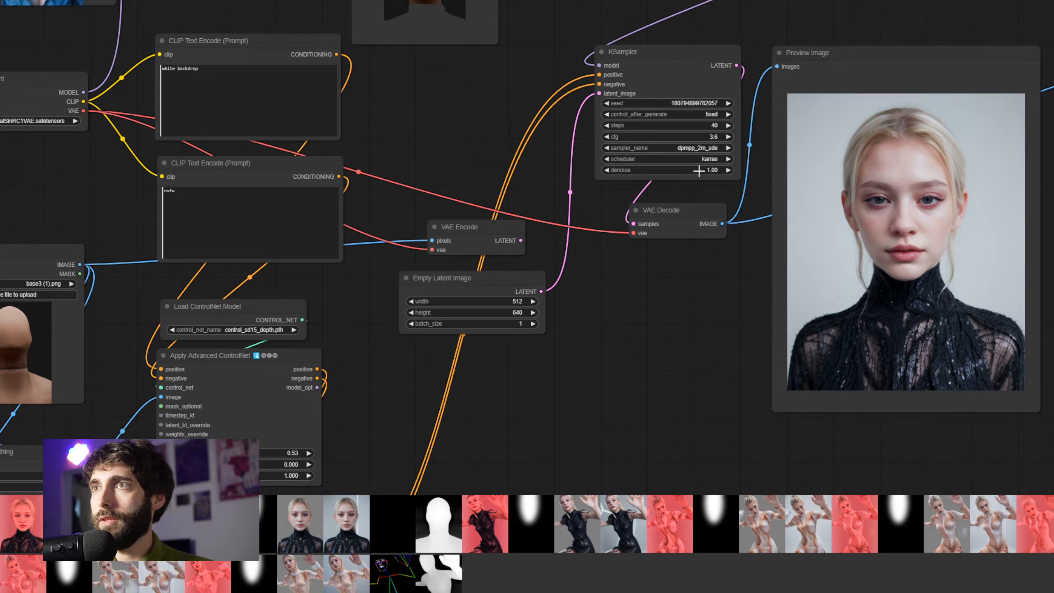
# Compare the Empty Latent Image source with the VAE Encode and base Load Image nodes as inputs for the KSampler
pyautogui.moveTo(479, 278); pyautogui.dragTo(485, 276)
pyautogui.moveTo(480, 227); pyautogui.dragTo(488, 217)
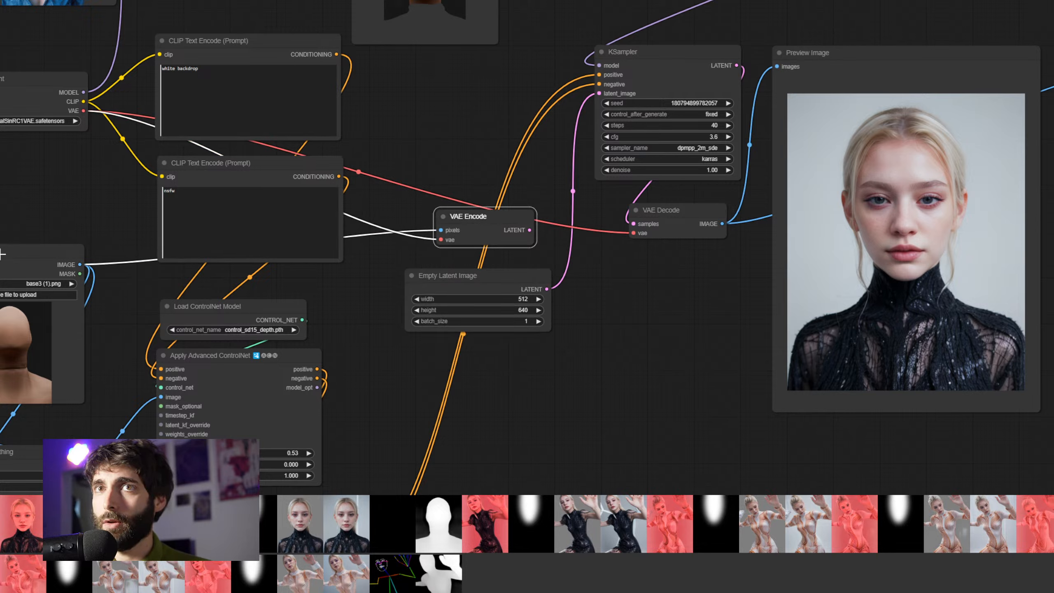
pyautogui.click(35, 254)
pyautogui.moveTo(478, 284); pyautogui.dragTo(473, 277)
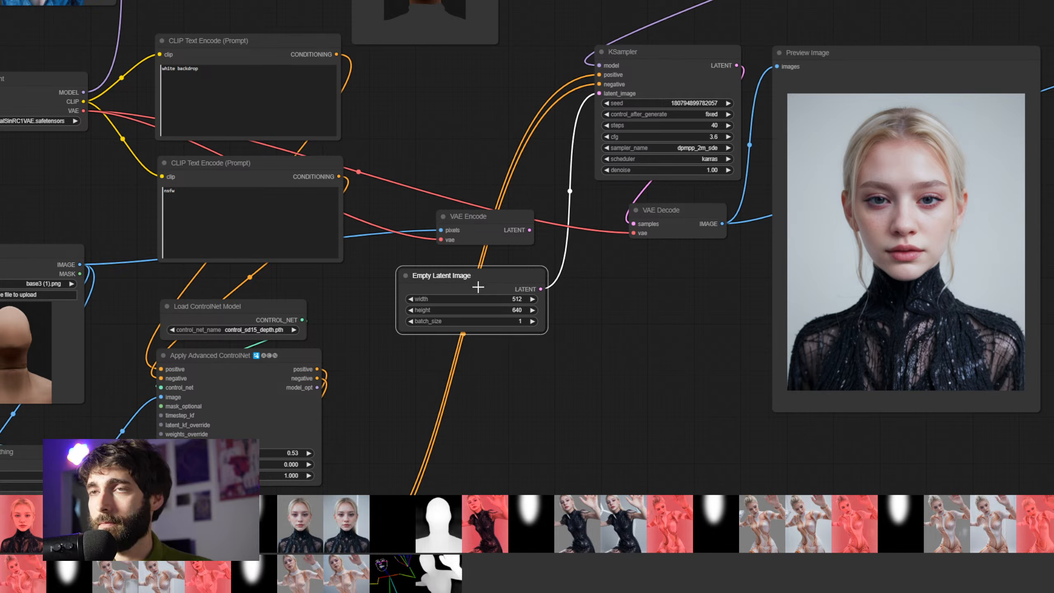
pyautogui.moveTo(513, 276); pyautogui.dragTo(511, 272)
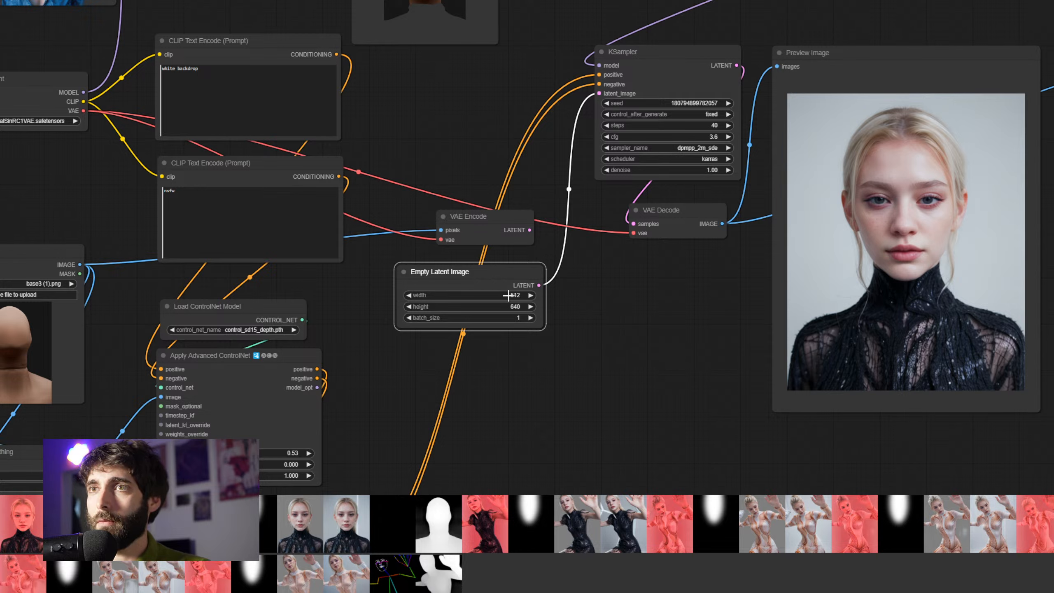
pyautogui.click(490, 218)
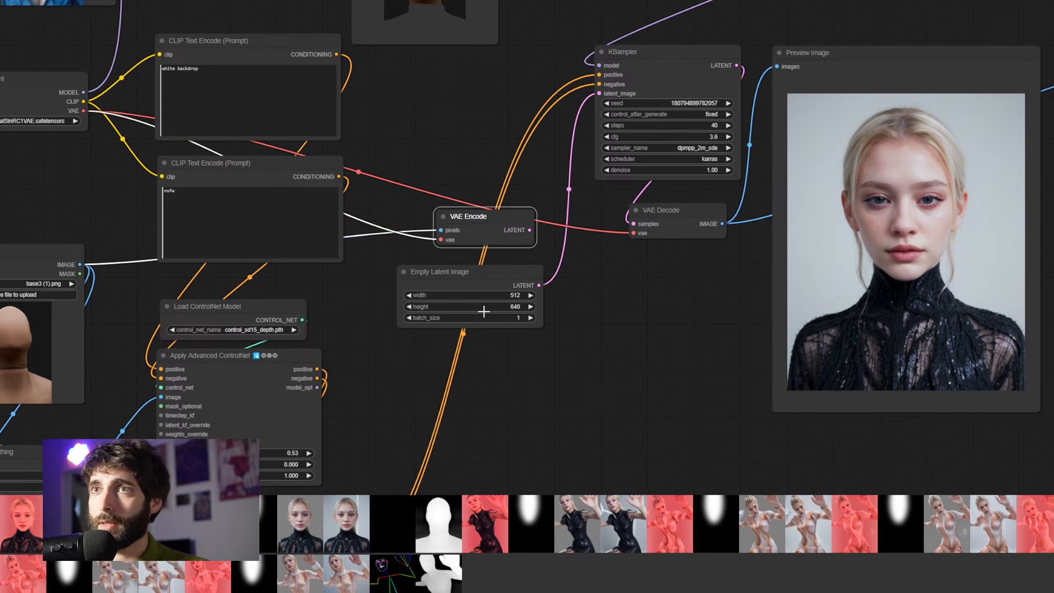
pyautogui.click(58, 281)
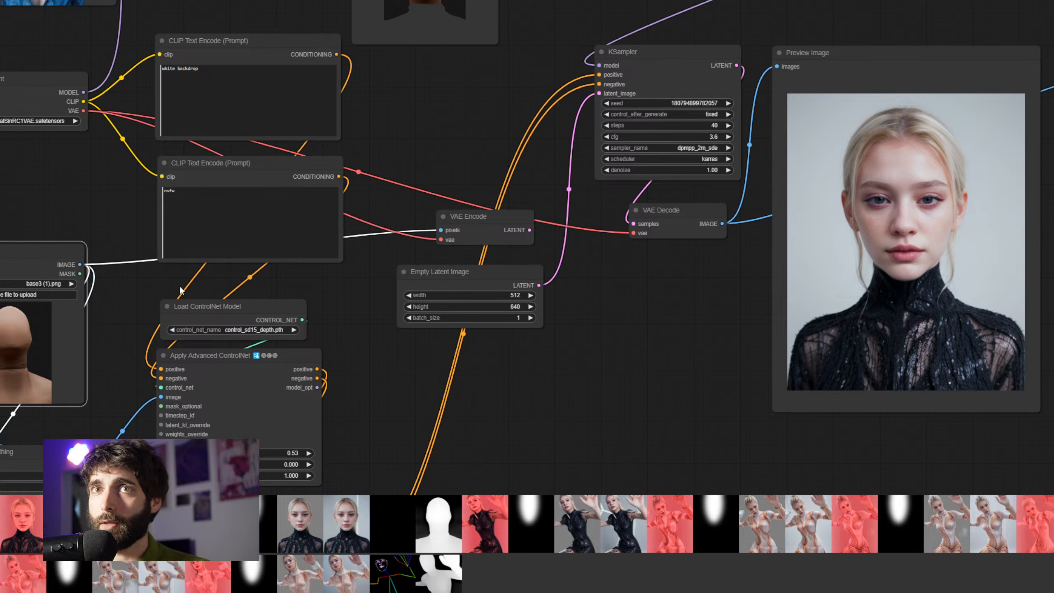
pyautogui.scroll(-3, 493, 249)
pyautogui.scroll(3, 482, 268)
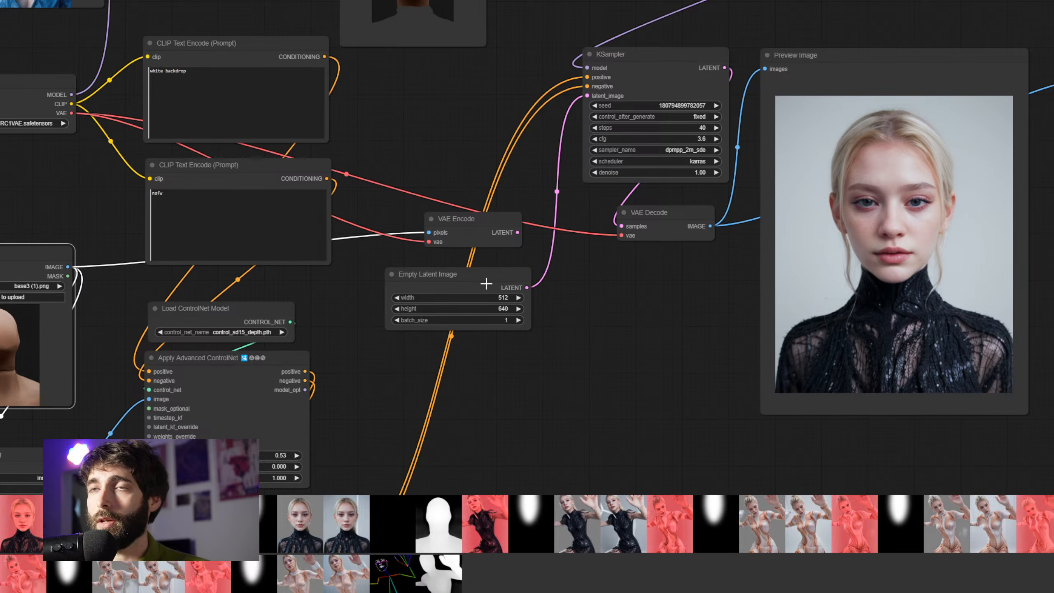
# Delete the Empty Latent Image node, reconnect VAE Encode's latent output to the KSampler's latent_image and regenerate the portrait
pyautogui.click(486, 284)
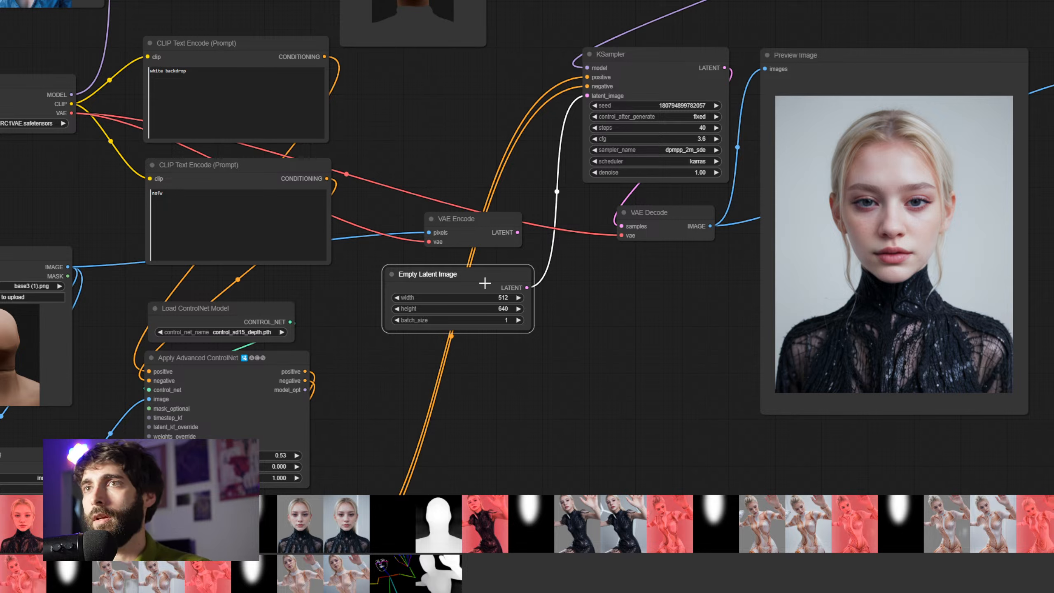
pyautogui.press('Delete')
pyautogui.moveTo(518, 233); pyautogui.dragTo(587, 95)
pyautogui.scroll(-5, 581, 286)
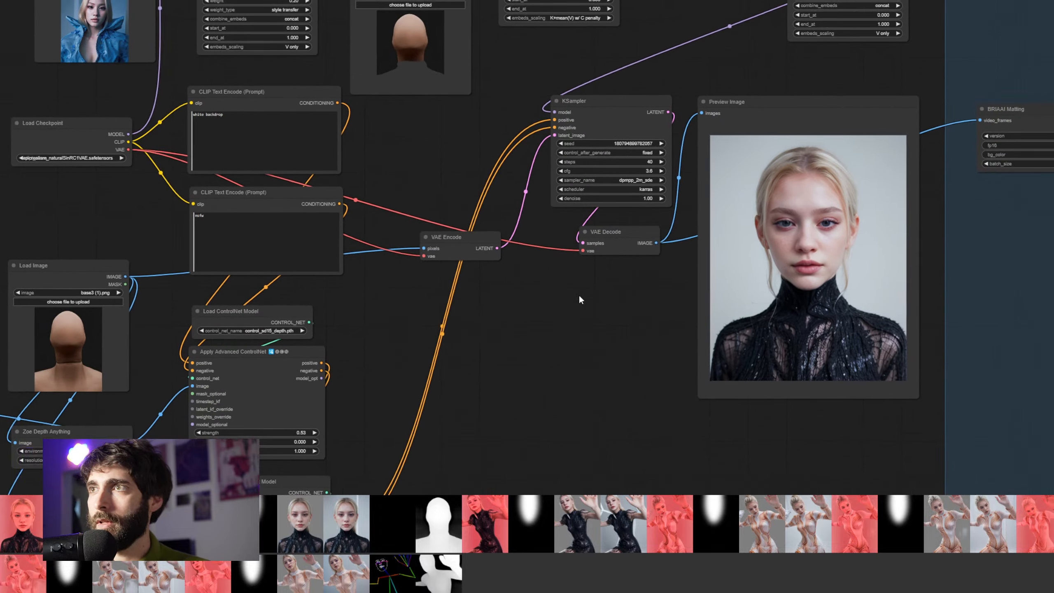
pyautogui.scroll(5, 560, 323)
pyautogui.moveTo(567, 311); pyautogui.dragTo(462, 314)
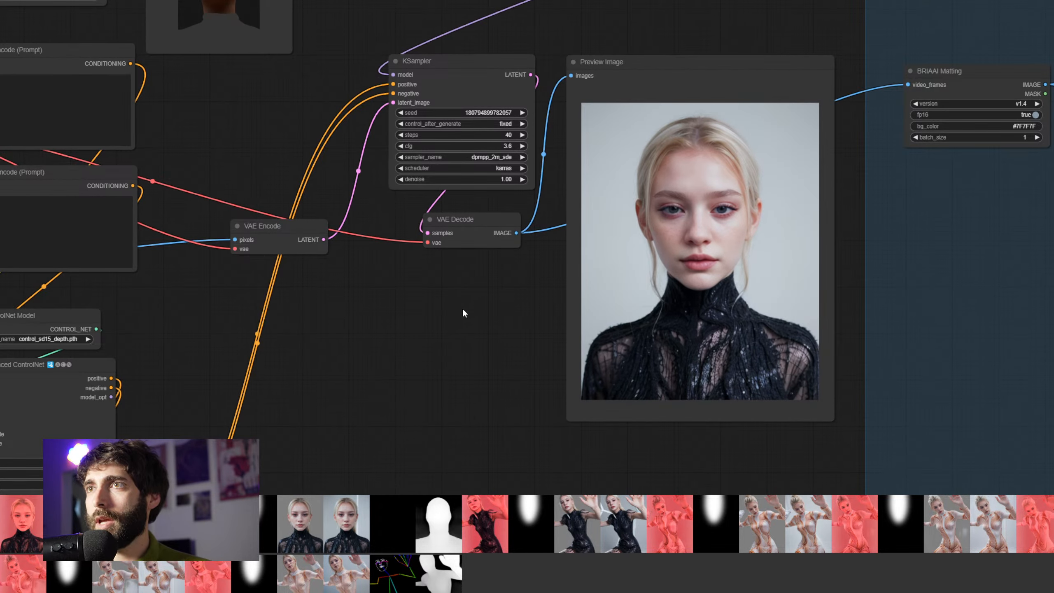
pyautogui.hotkey('ctrl', 'Return')
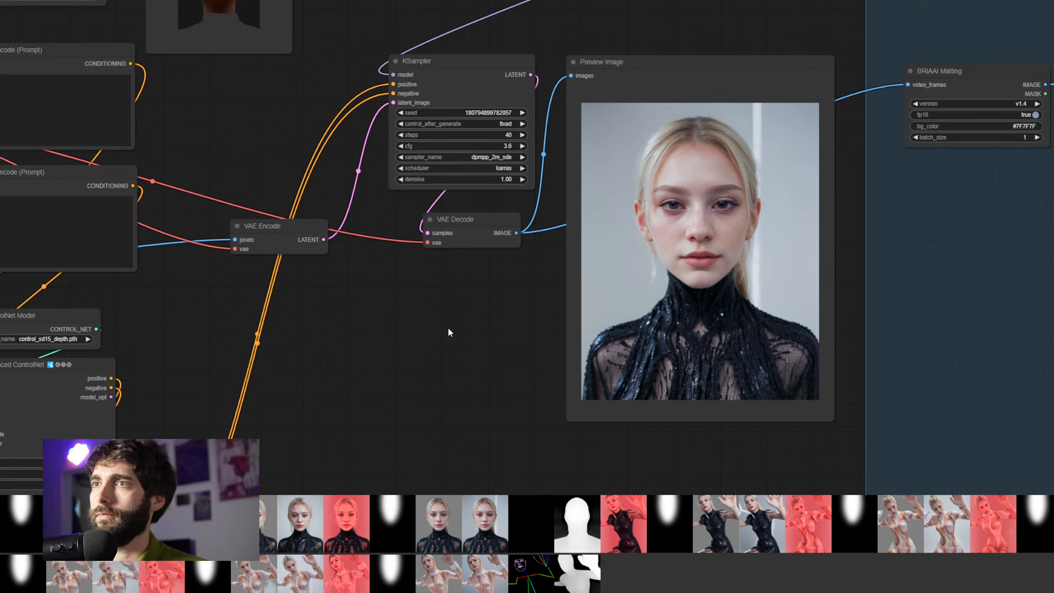
pyautogui.scroll(-1, 469, 350)
pyautogui.scroll(1, 478, 348)
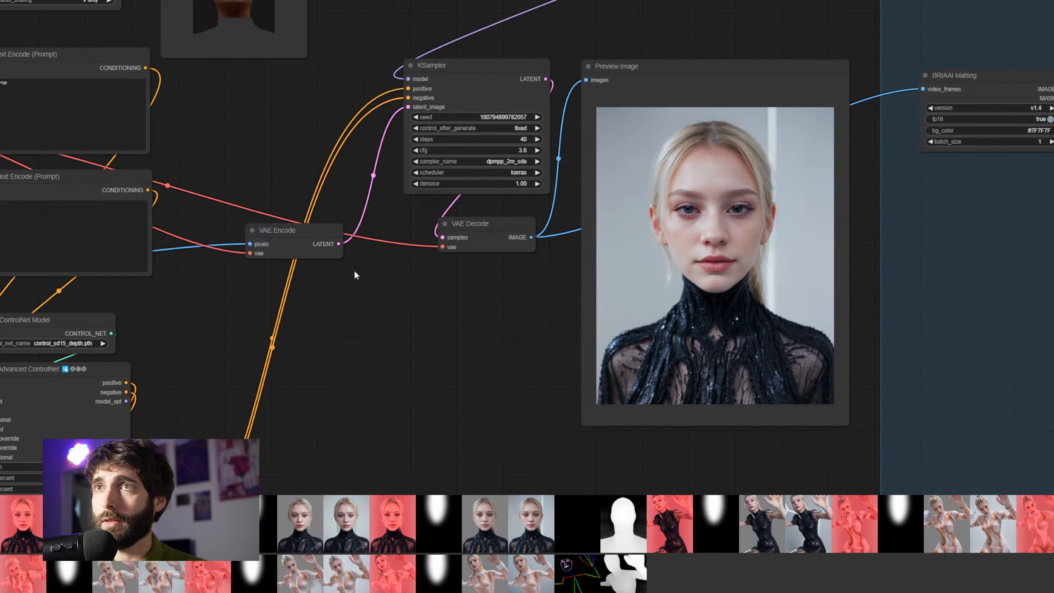
pyautogui.moveTo(309, 237); pyautogui.dragTo(321, 224)
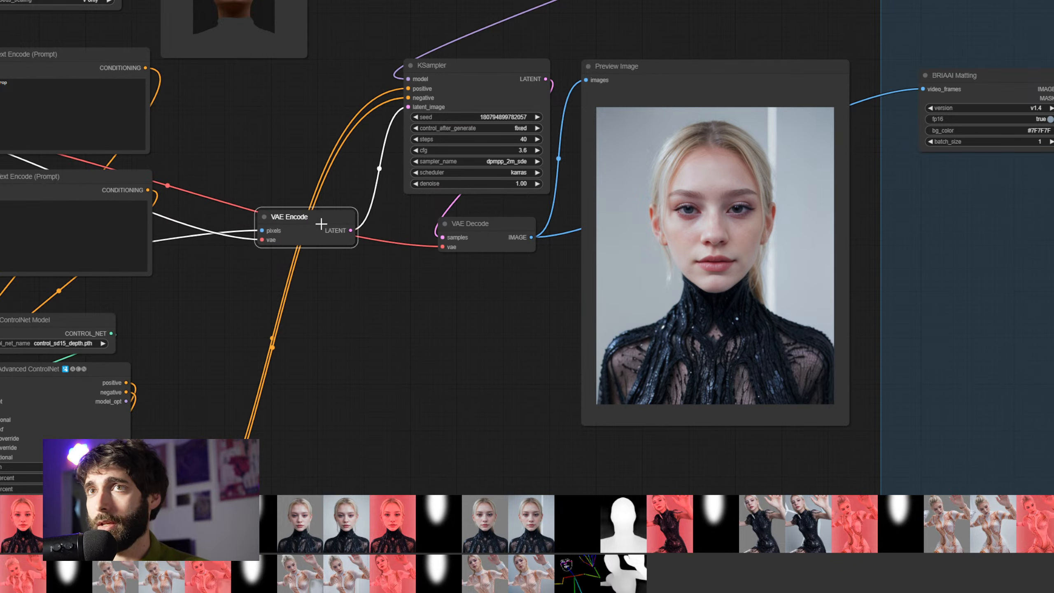
pyautogui.click(537, 116)
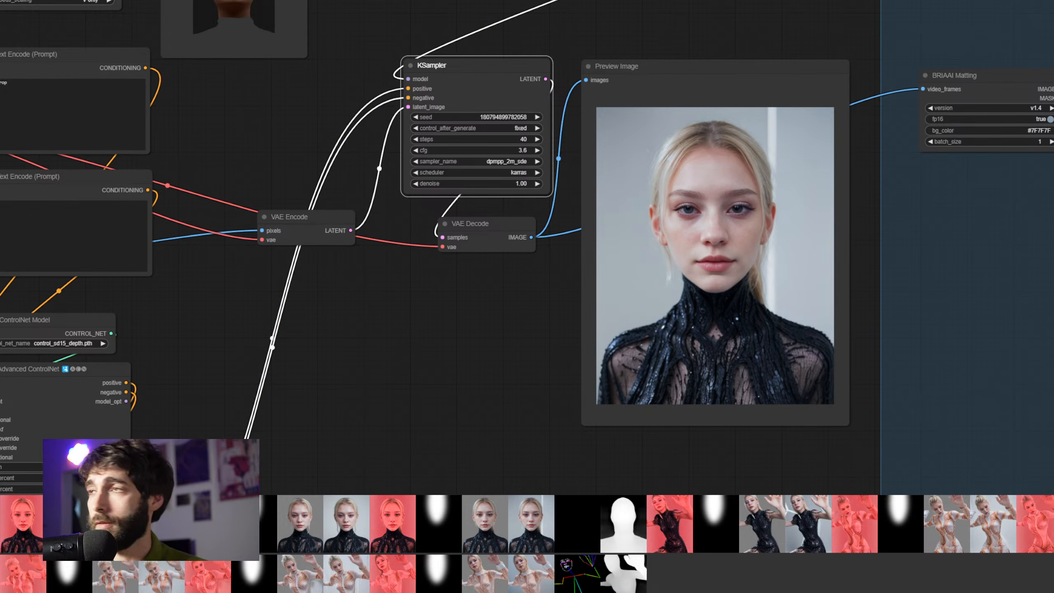
pyautogui.hotkey('ctrl', 'Return')
pyautogui.moveTo(458, 319); pyautogui.dragTo(499, 343)
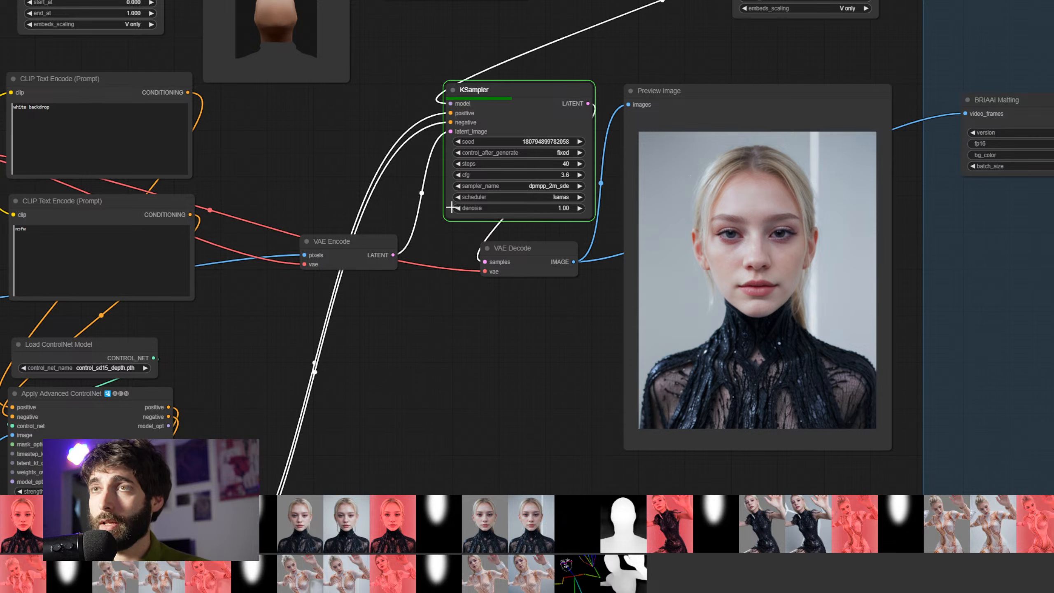
pyautogui.moveTo(366, 248); pyautogui.dragTo(377, 243)
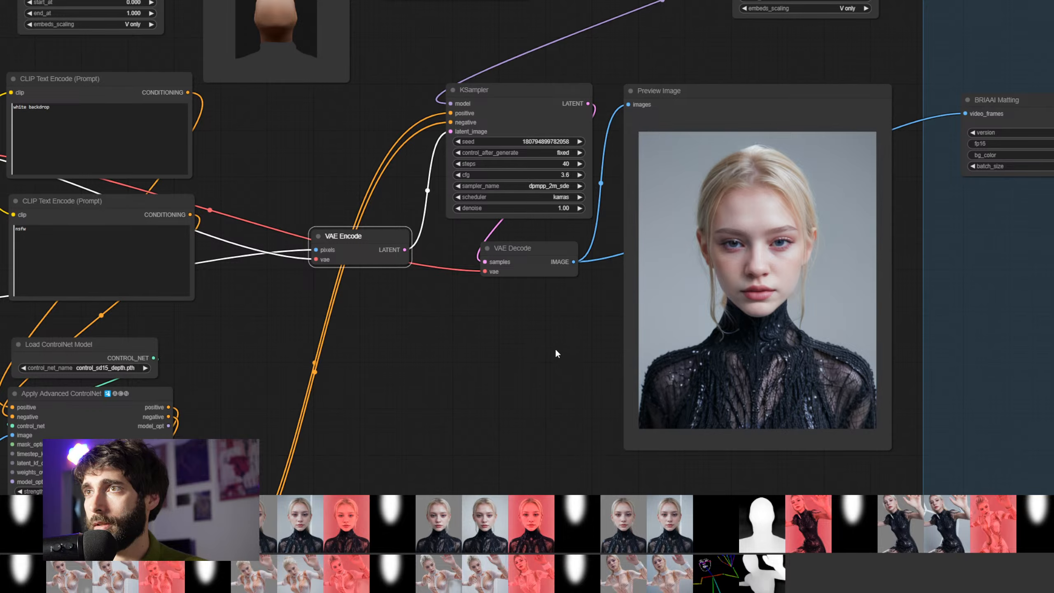
# Place the black sequinned dress's Load Image node below the large Preview Image and compare the reference with the generated dress up close
pyautogui.scroll(-2, 557, 353)
pyautogui.moveTo(647, 97); pyautogui.dragTo(613, 155)
pyautogui.scroll(-2, 615, 151)
pyautogui.scroll(3, 629, 164)
pyautogui.scroll(2, 628, 162)
pyautogui.scroll(-4, 626, 176)
pyautogui.scroll(-2, 612, 138)
pyautogui.moveTo(591, 5); pyautogui.dragTo(524, 325)
pyautogui.click(366, 3)
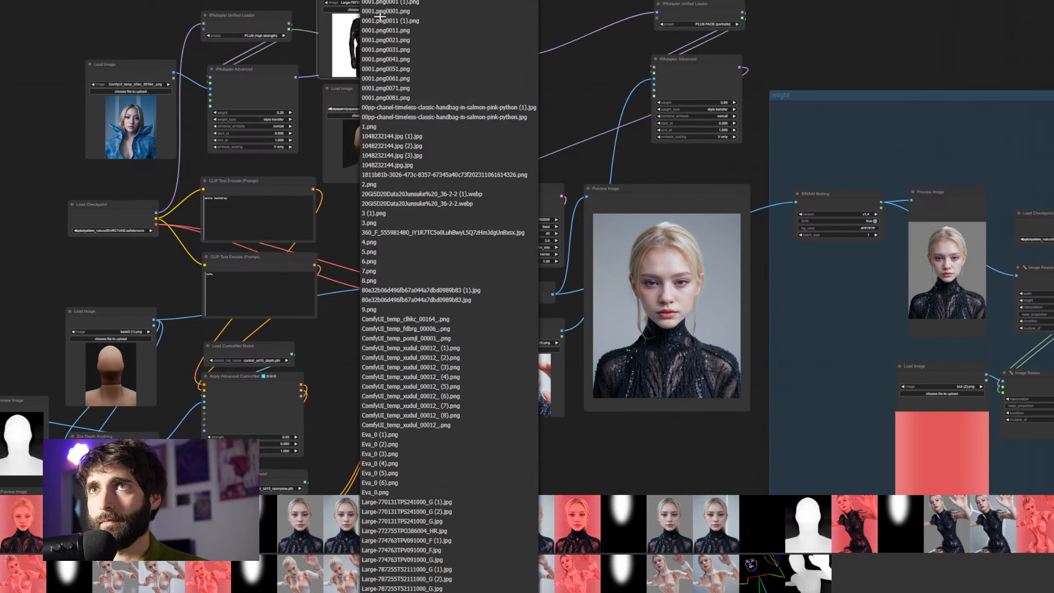
pyautogui.click(563, 95)
pyautogui.scroll(-3, 569, 96)
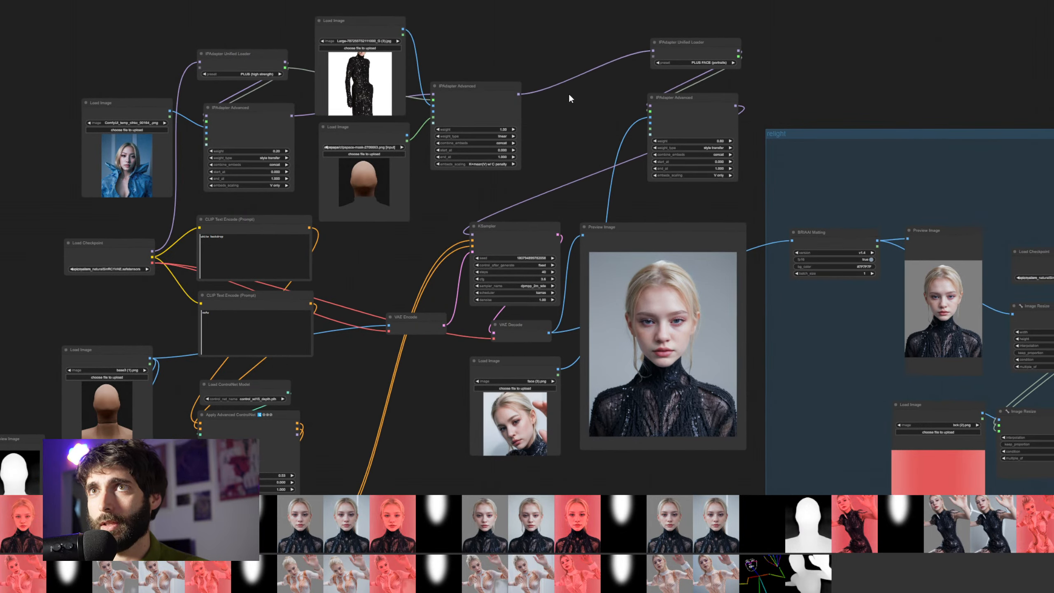
pyautogui.moveTo(368, 2); pyautogui.dragTo(585, 356)
pyautogui.scroll(3, 479, 382)
pyautogui.scroll(4, 480, 381)
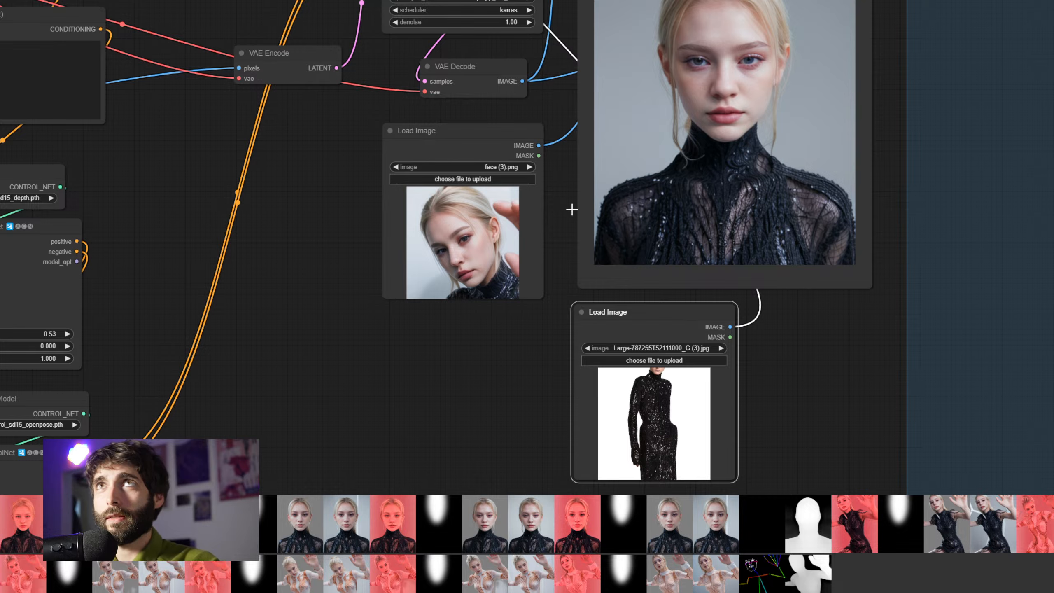
pyautogui.moveTo(771, 386); pyautogui.dragTo(768, 384)
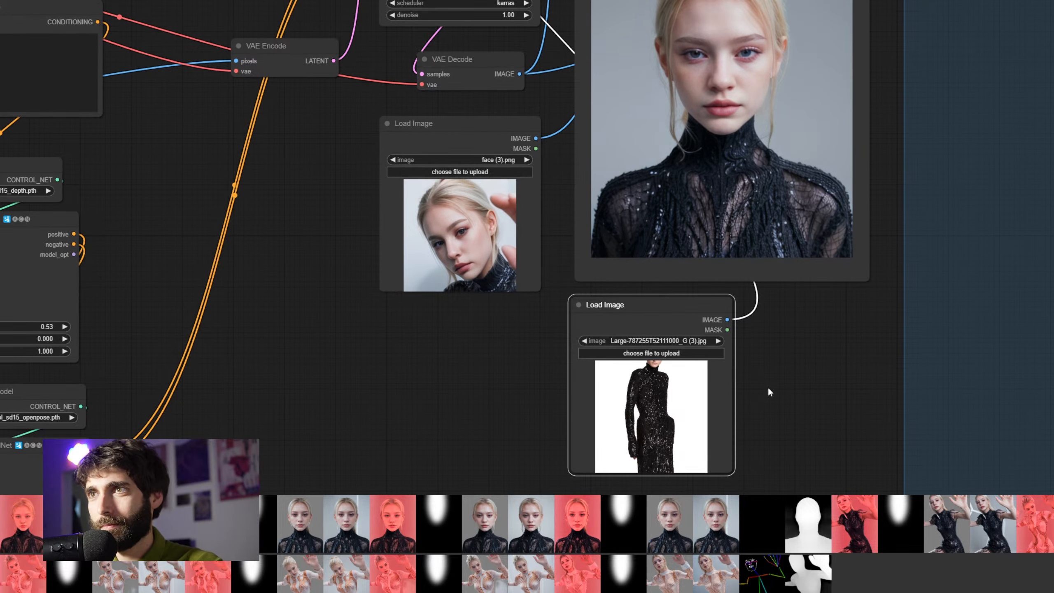
pyautogui.scroll(5, 677, 378)
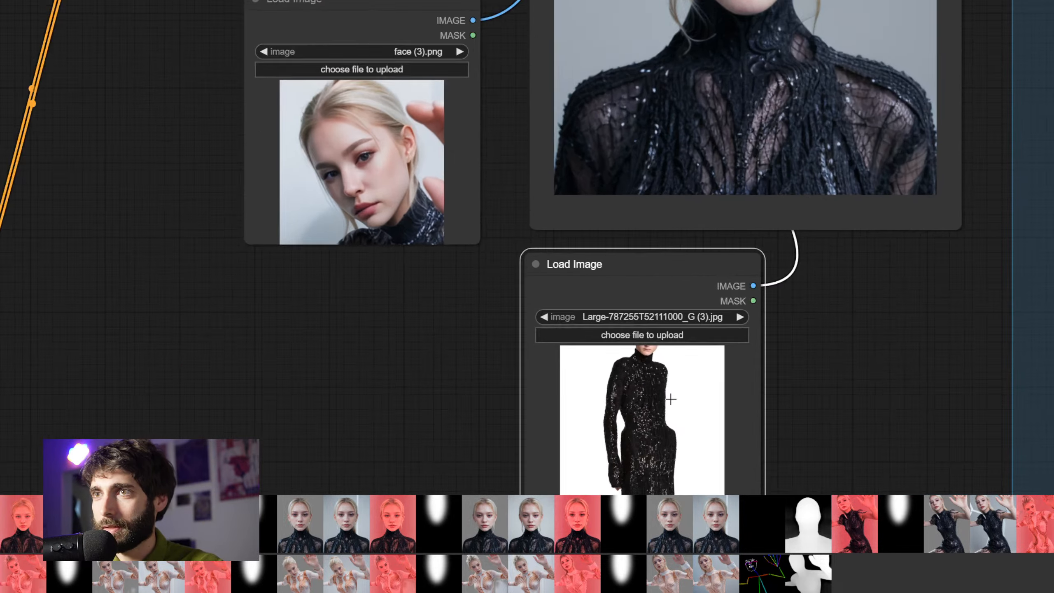
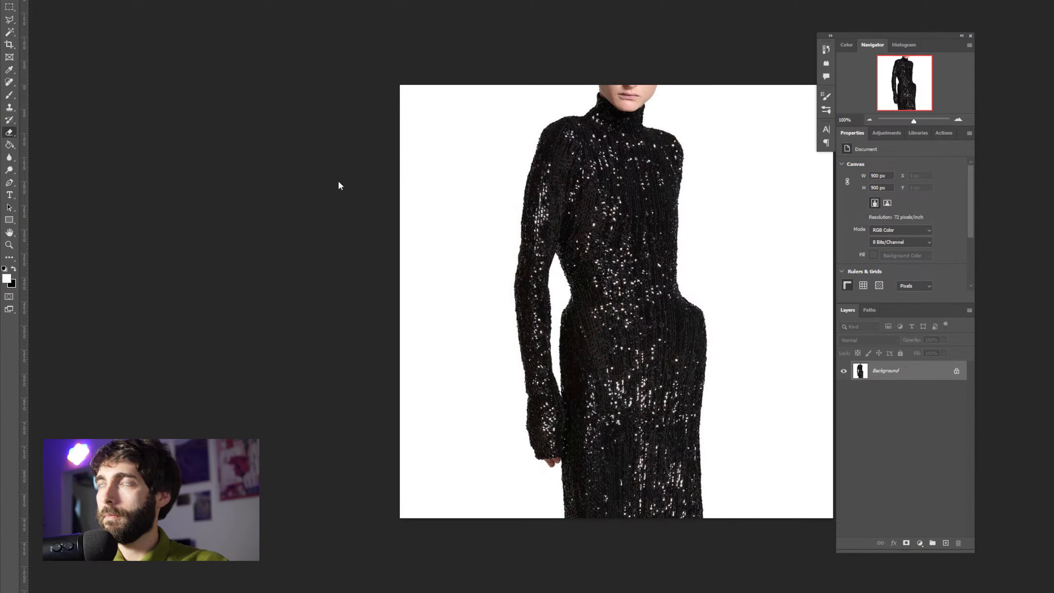
# Crop the black sequinned dress photo to a 520 × 520 px square from the model's chin down to the hips
pyautogui.hscroll(5, 319, 201)
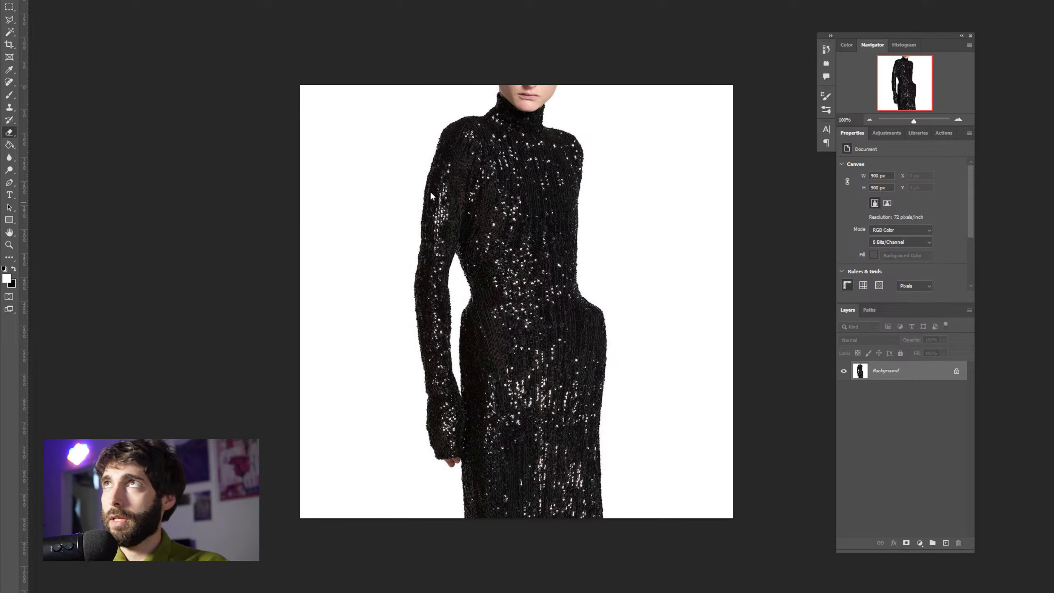
pyautogui.scroll(2, 549, 221)
pyautogui.scroll(-1, 541, 242)
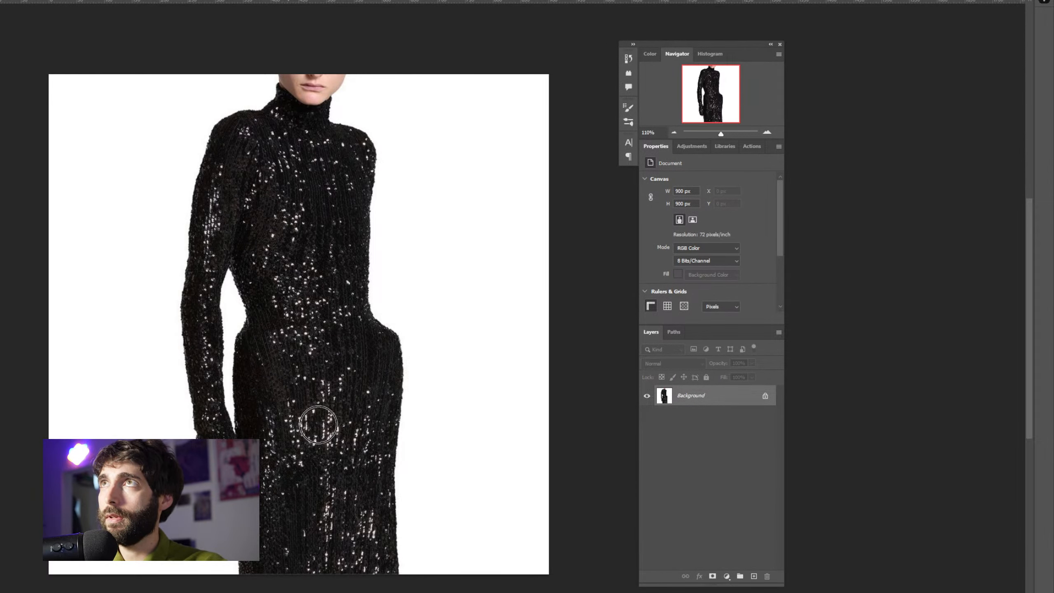
pyautogui.press('c')
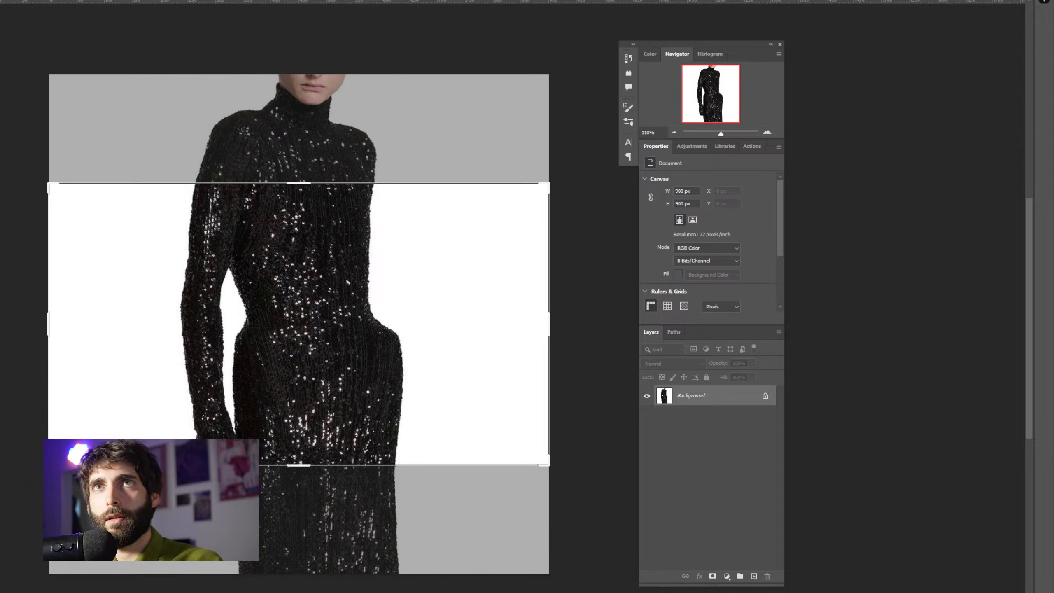
pyautogui.write('1080')
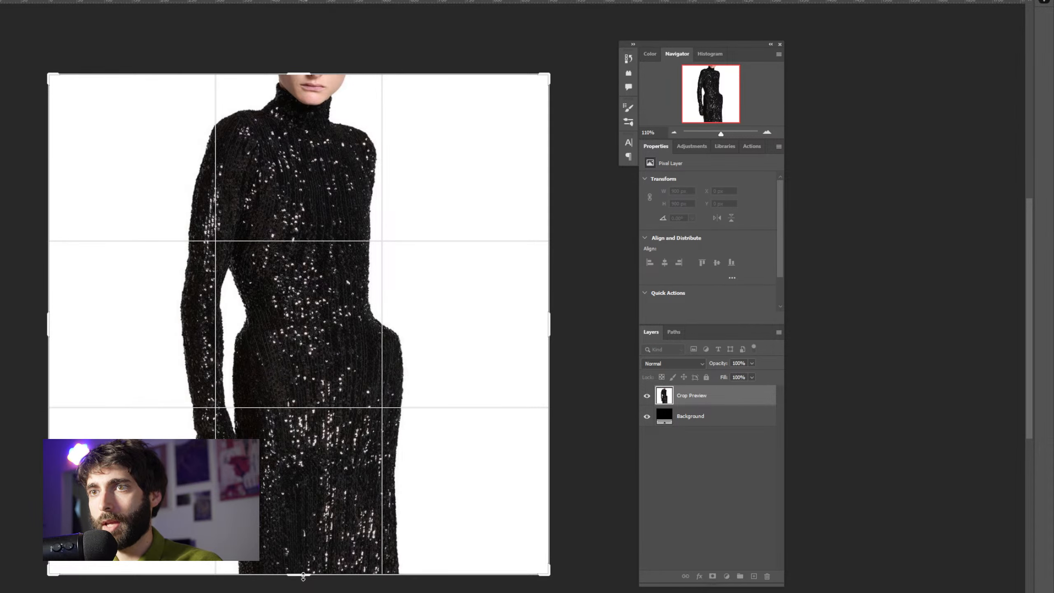
pyautogui.moveTo(303, 577)
pyautogui.mouseDown()
pyautogui.moveTo(315, 460)
pyautogui.moveTo(370, 377)
pyautogui.mouseUp()
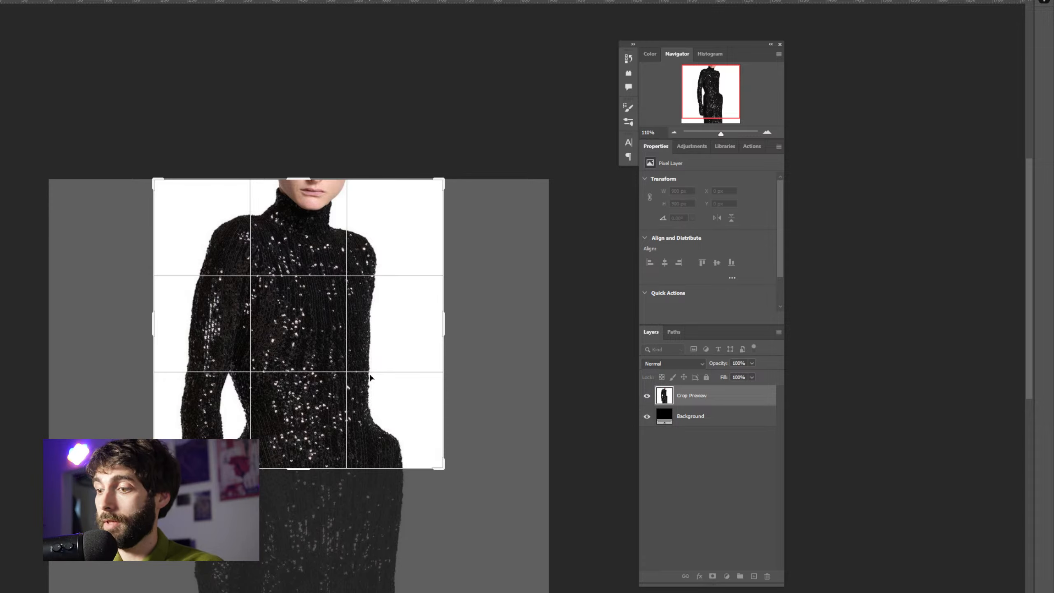
pyautogui.press('Return')
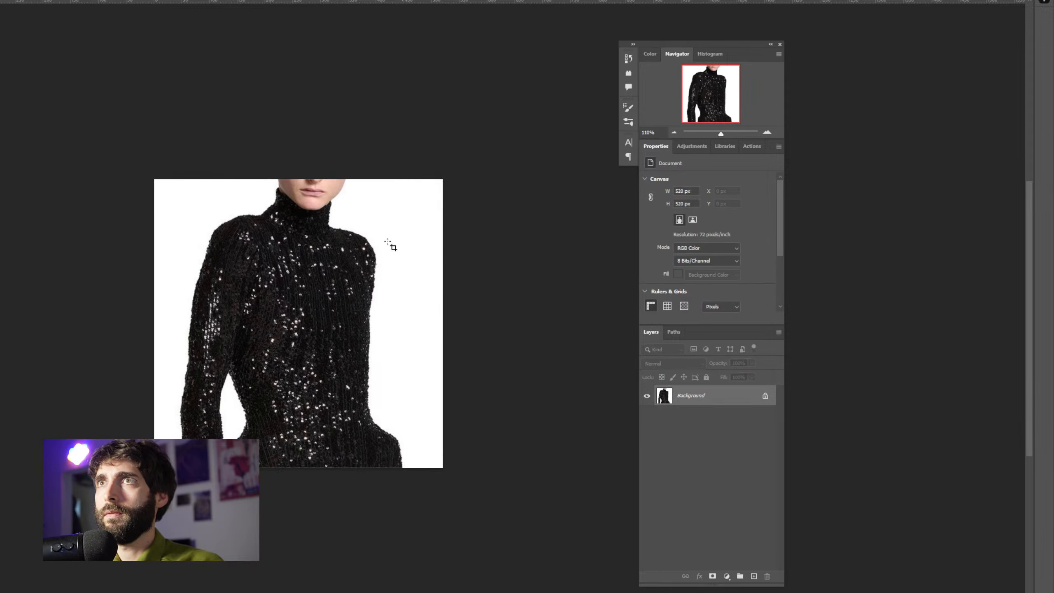
# Save the cropped dress image as a new file named detail.jpg
pyautogui.hotkey('ctrl', 'shift', 's')
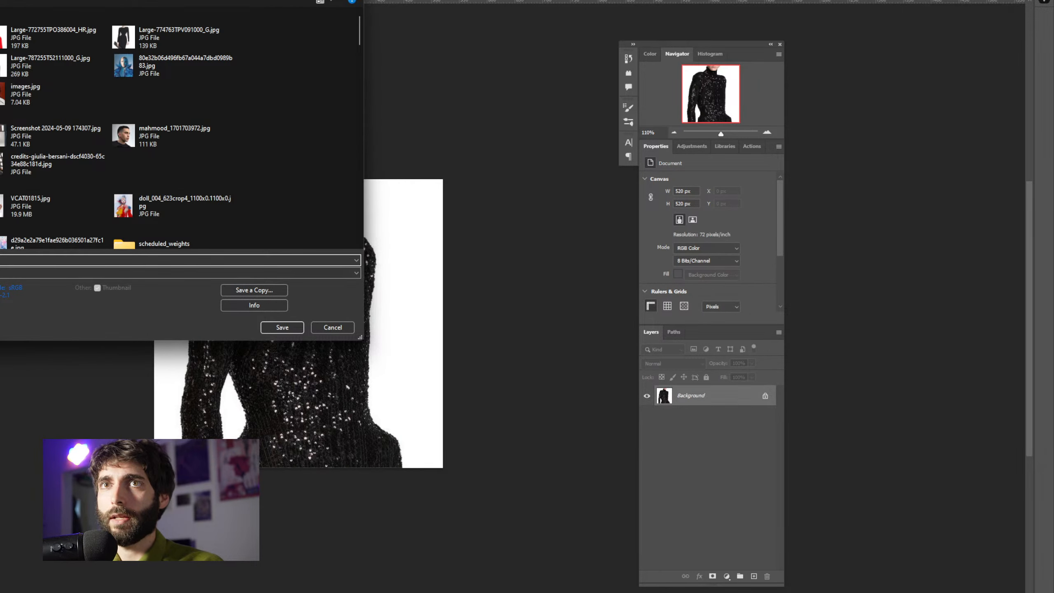
pyautogui.press('Return')
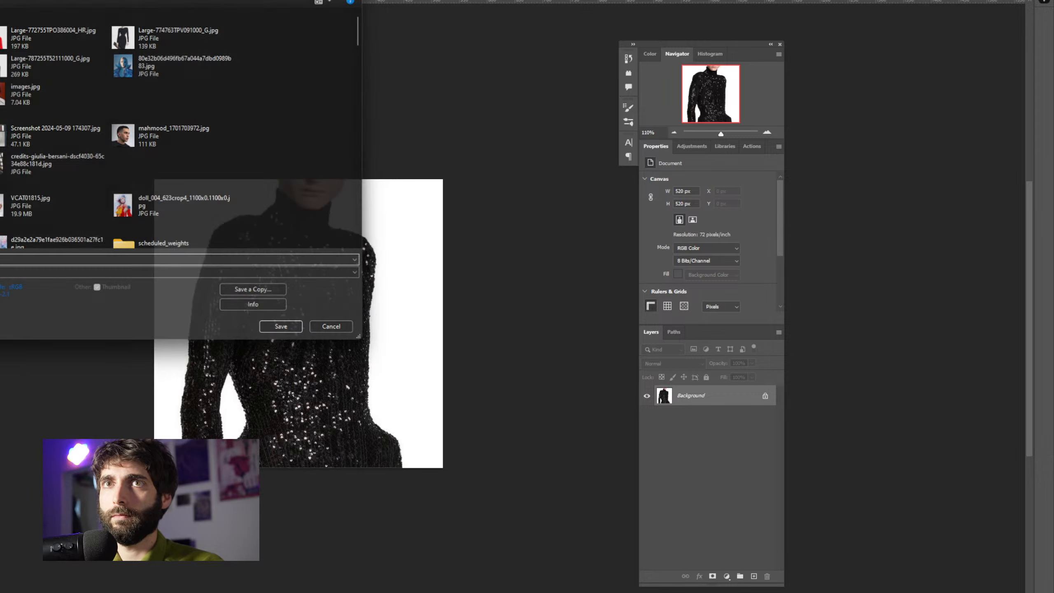
pyautogui.press('Return')
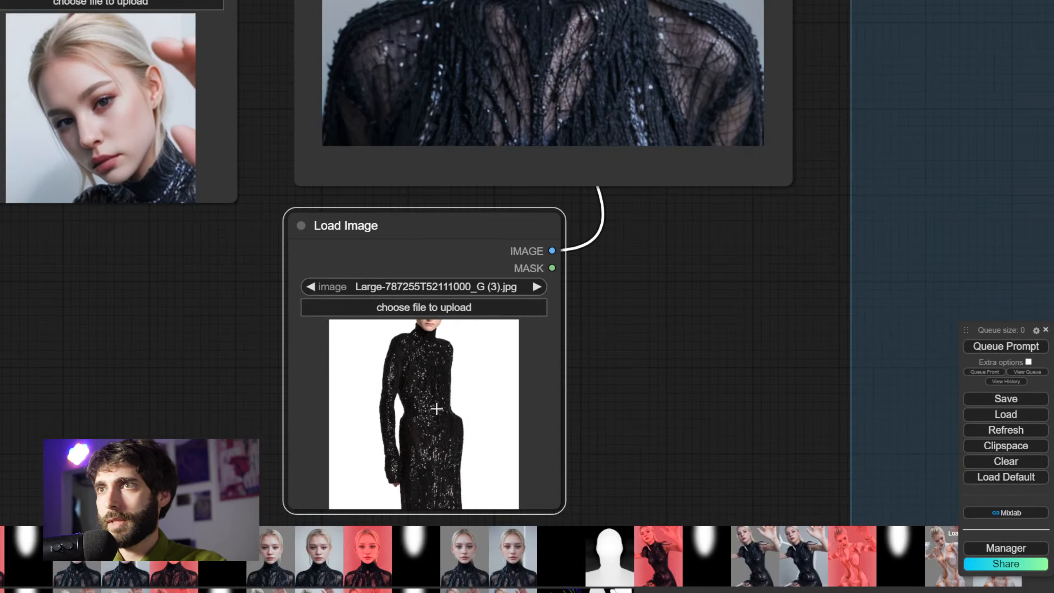
# In ComfyUI, load detail.jpg into the dress reference's Load Image node and regenerate the portrait
pyautogui.scroll(-2, 435, 407)
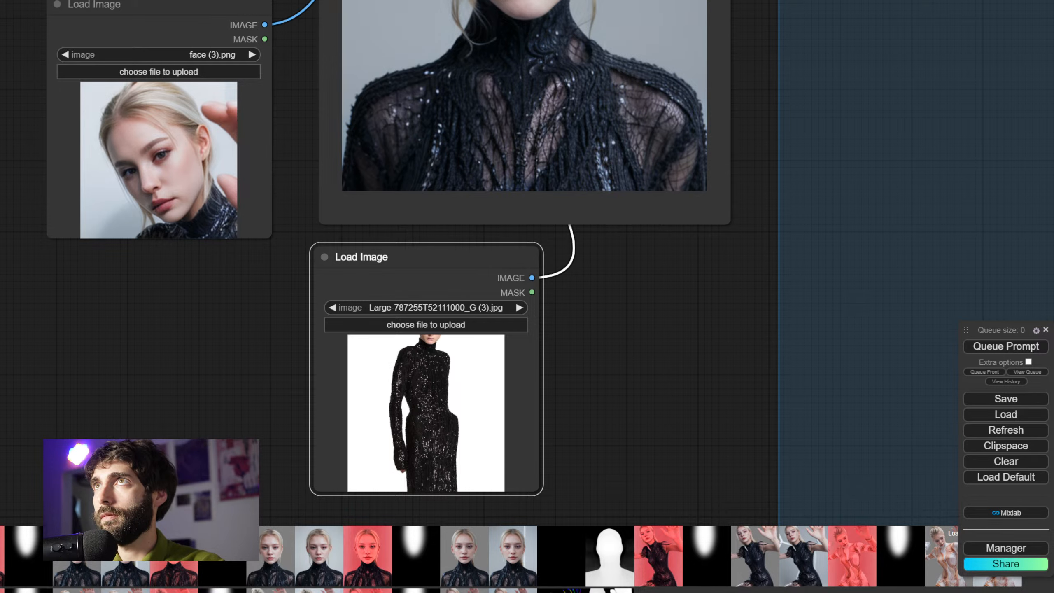
pyautogui.moveTo(443, 293); pyautogui.dragTo(416, 395)
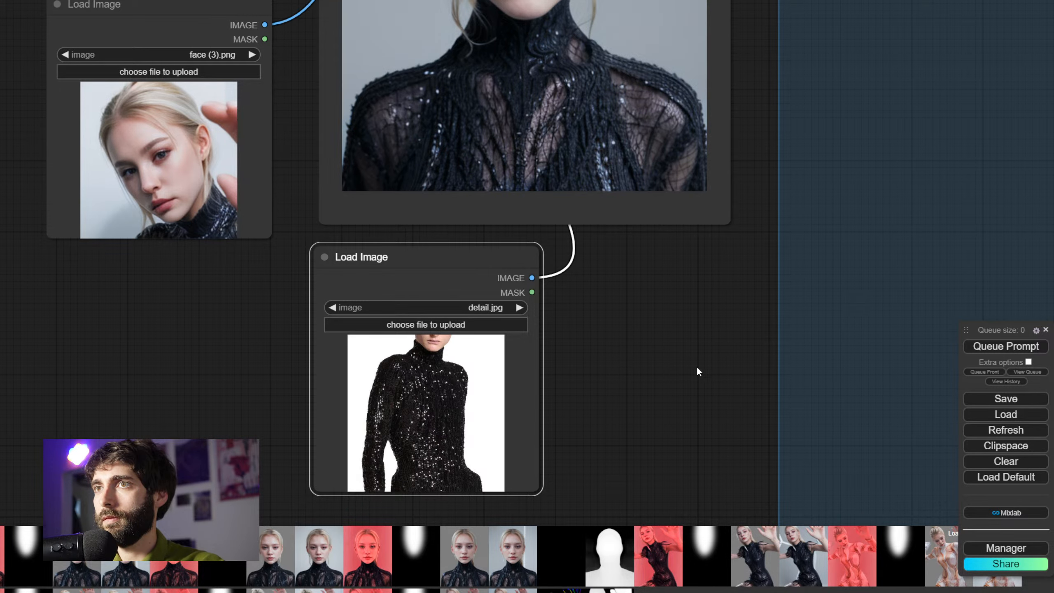
pyautogui.click(1015, 350)
pyautogui.moveTo(655, 307); pyautogui.dragTo(730, 465)
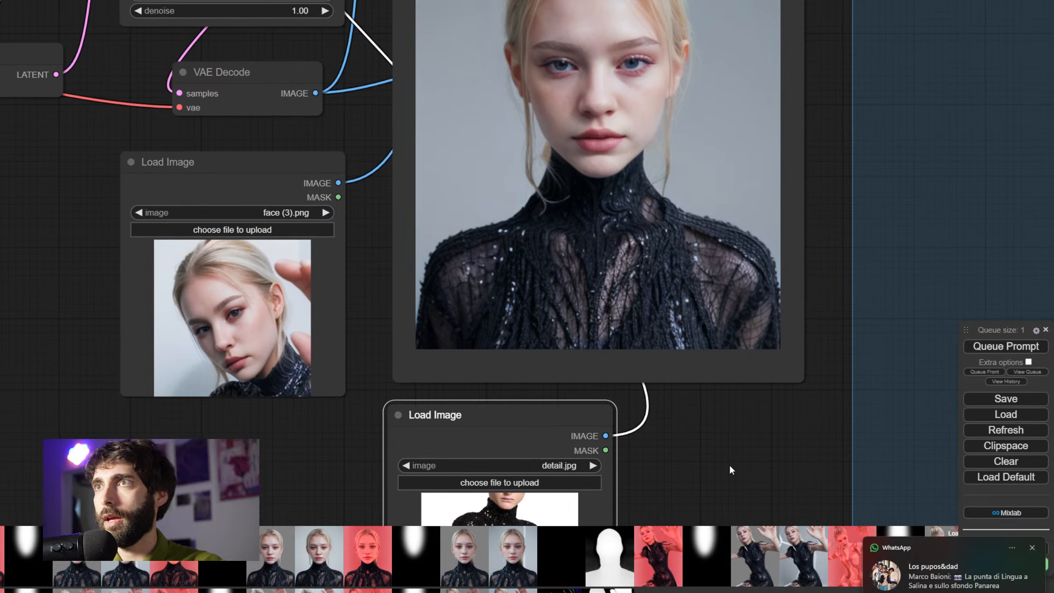
pyautogui.click(1032, 548)
pyautogui.click(734, 449)
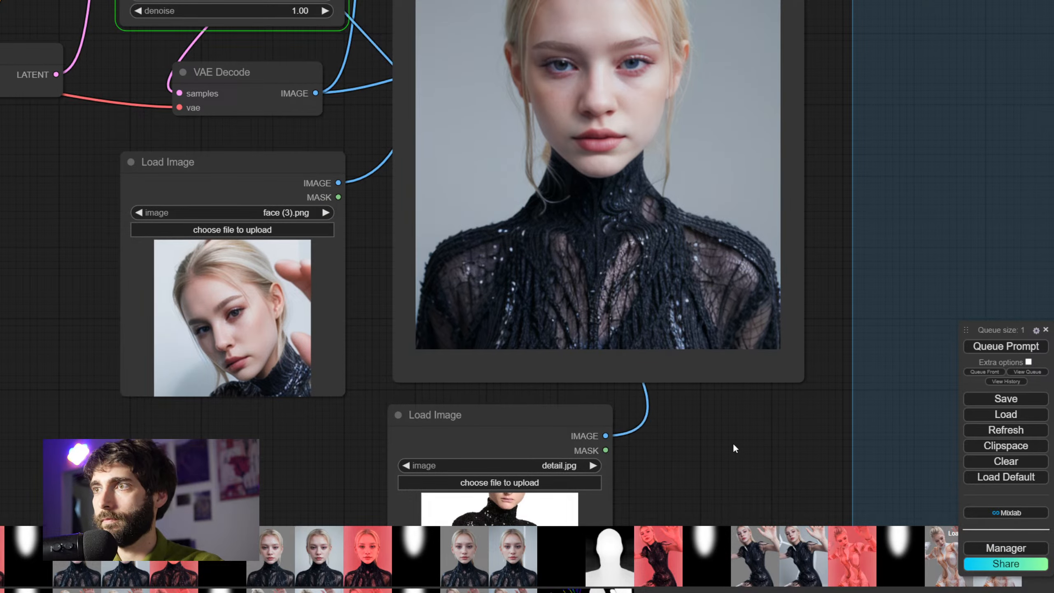
pyautogui.scroll(-1, 714, 437)
pyautogui.moveTo(714, 434); pyautogui.dragTo(711, 506)
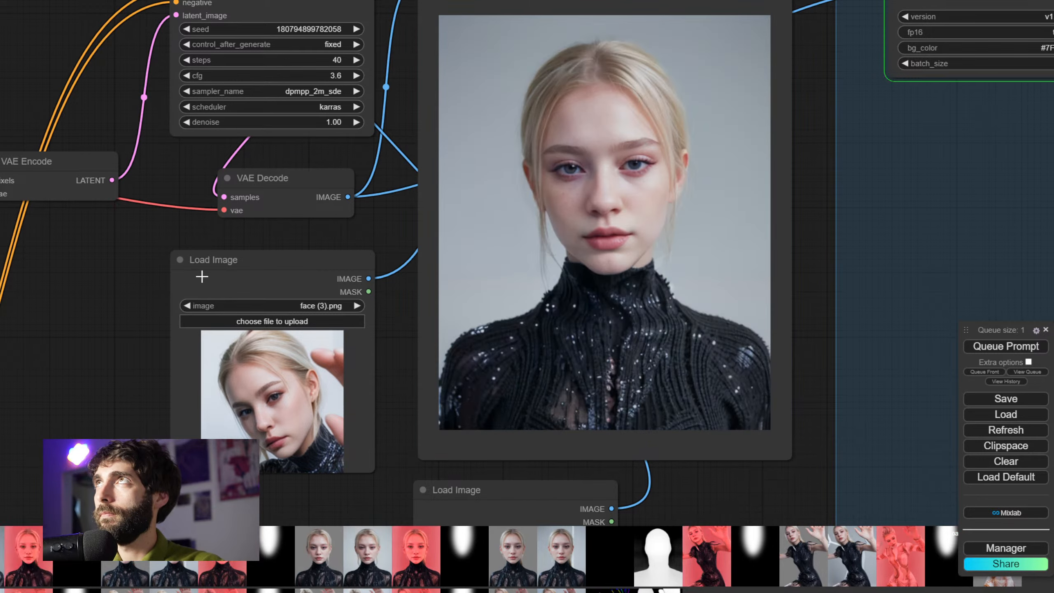
pyautogui.moveTo(109, 323); pyautogui.dragTo(26, 244)
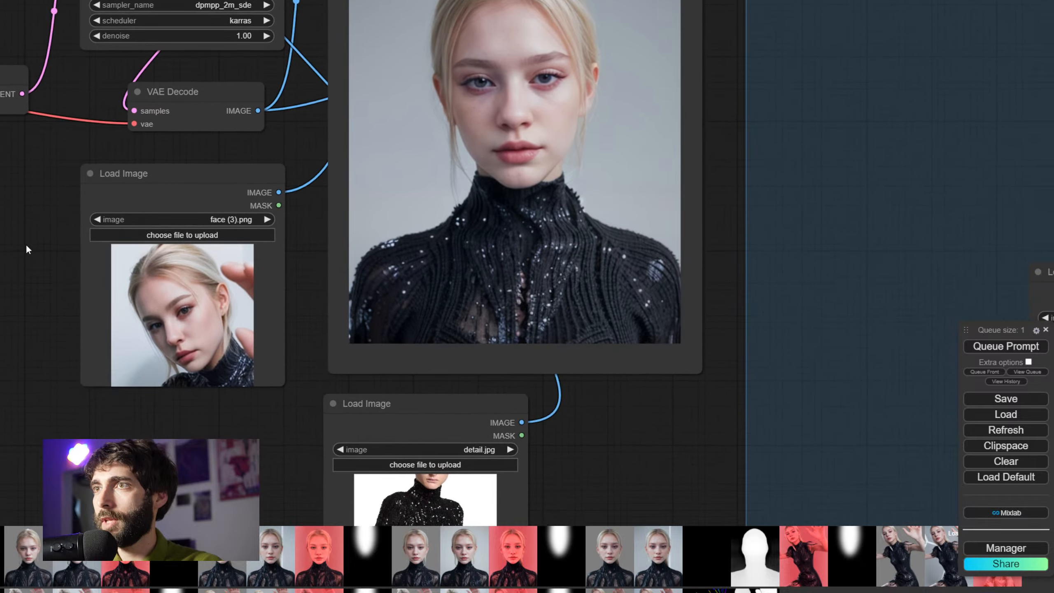
pyautogui.moveTo(23, 299); pyautogui.dragTo(144, 588)
pyautogui.scroll(1, 228, 449)
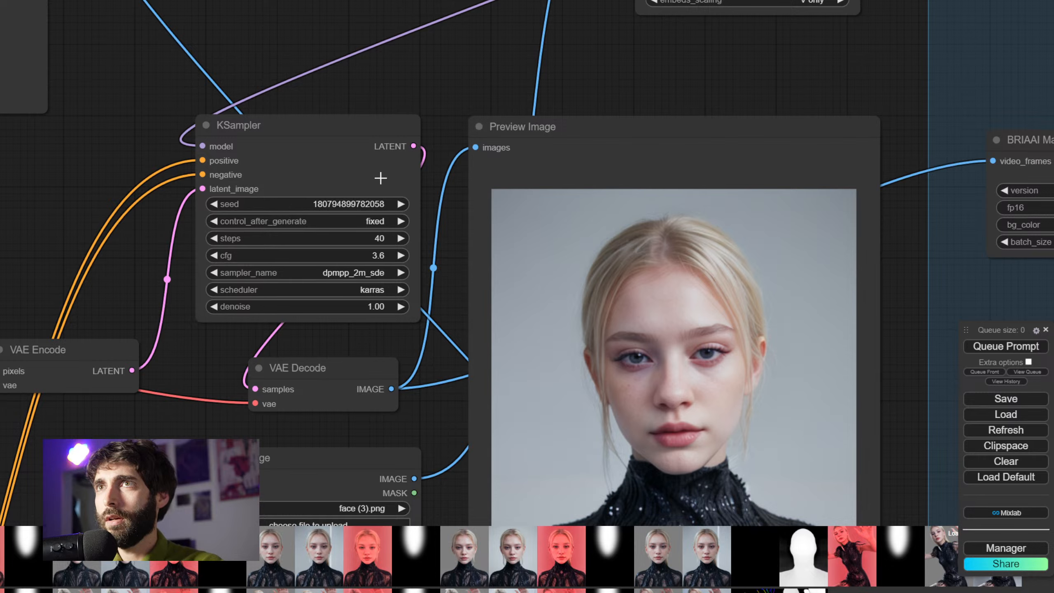
pyautogui.scroll(-4, 450, 212)
pyautogui.scroll(-2, 449, 206)
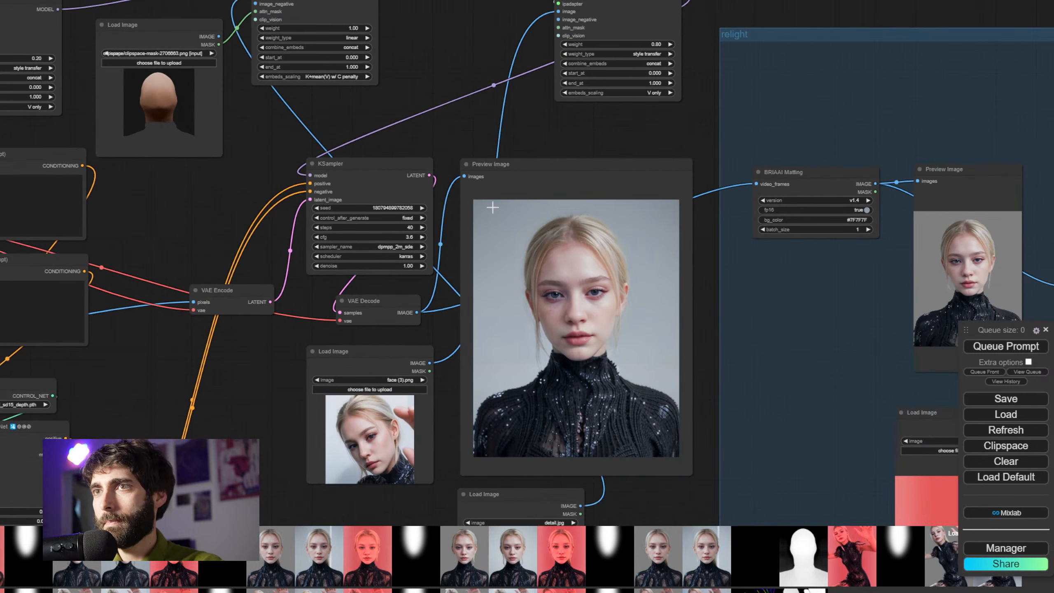
pyautogui.click(422, 207)
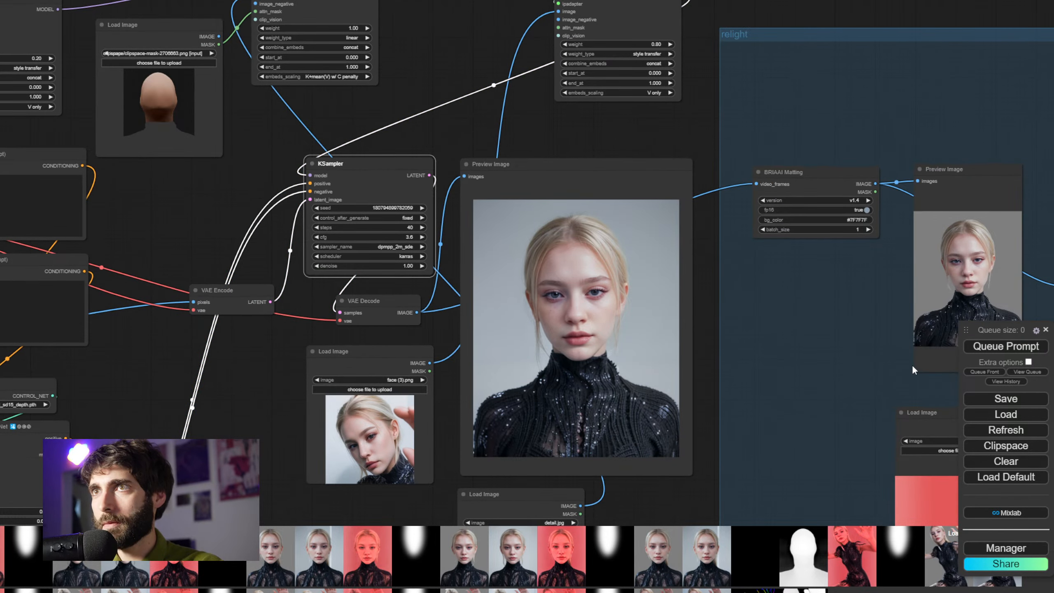
pyautogui.hotkey('ctrl', 'Return')
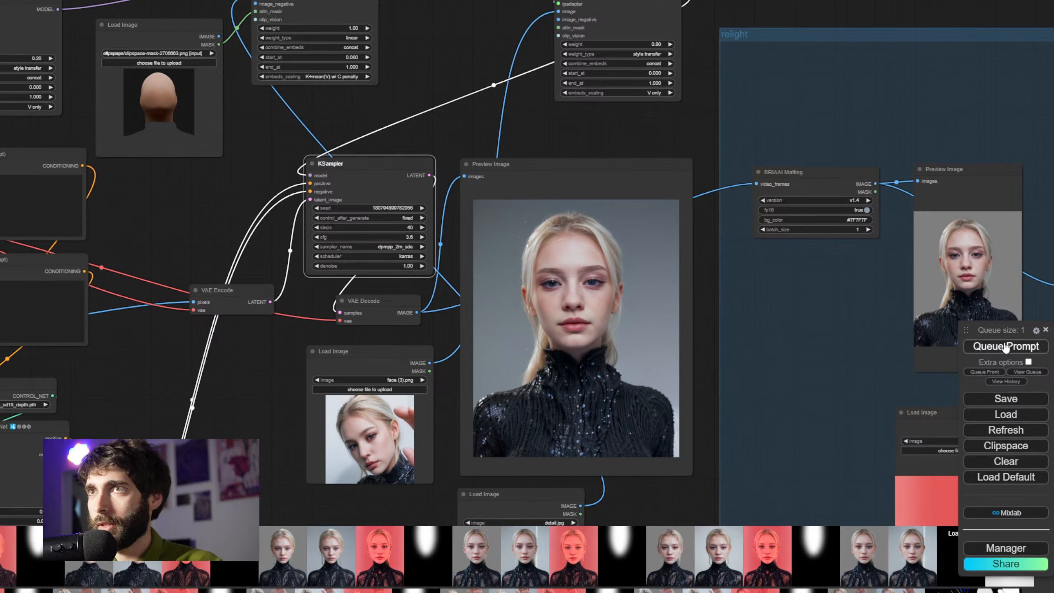
# Set the weight of the IPAdapter node with the linear weight type to 1.20 and regenerate the portrait
pyautogui.moveTo(463, 97); pyautogui.dragTo(455, 111)
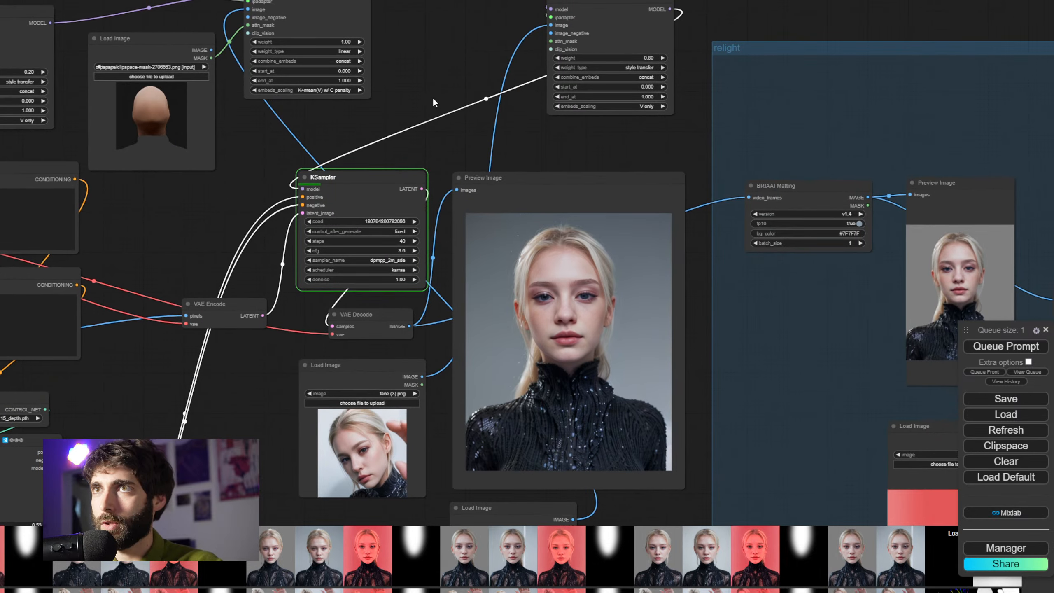
pyautogui.click(340, 38)
pyautogui.write('1.')
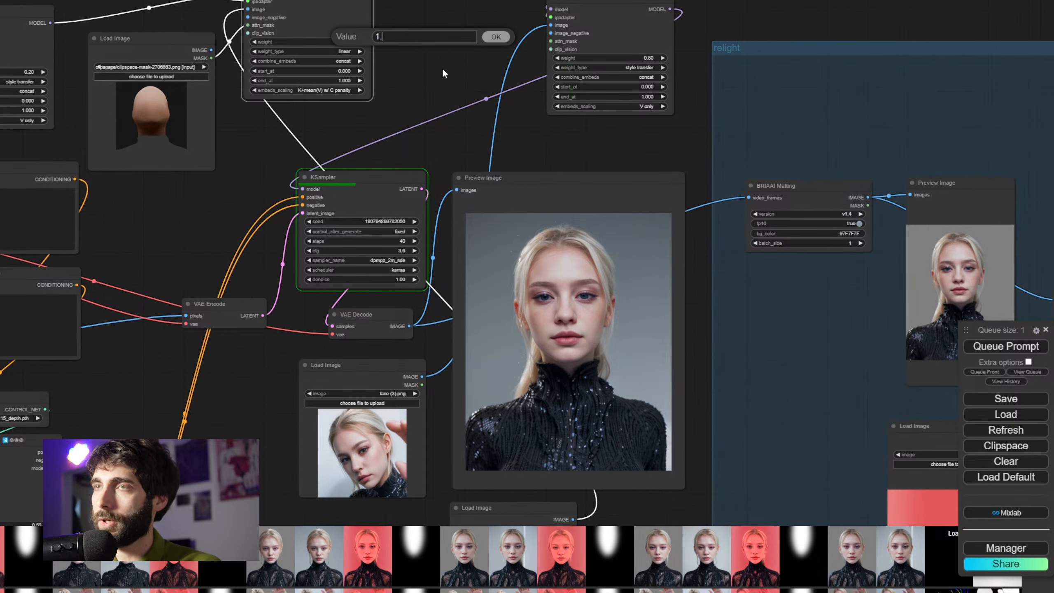
pyautogui.write('2')
pyautogui.press('Return')
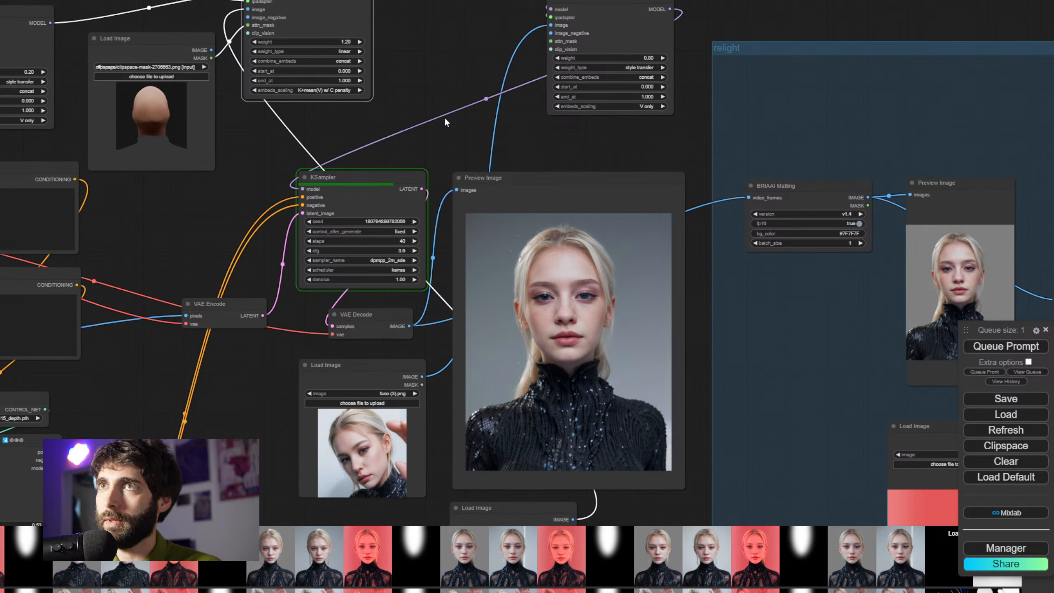
pyautogui.moveTo(453, 135); pyautogui.dragTo(432, 112)
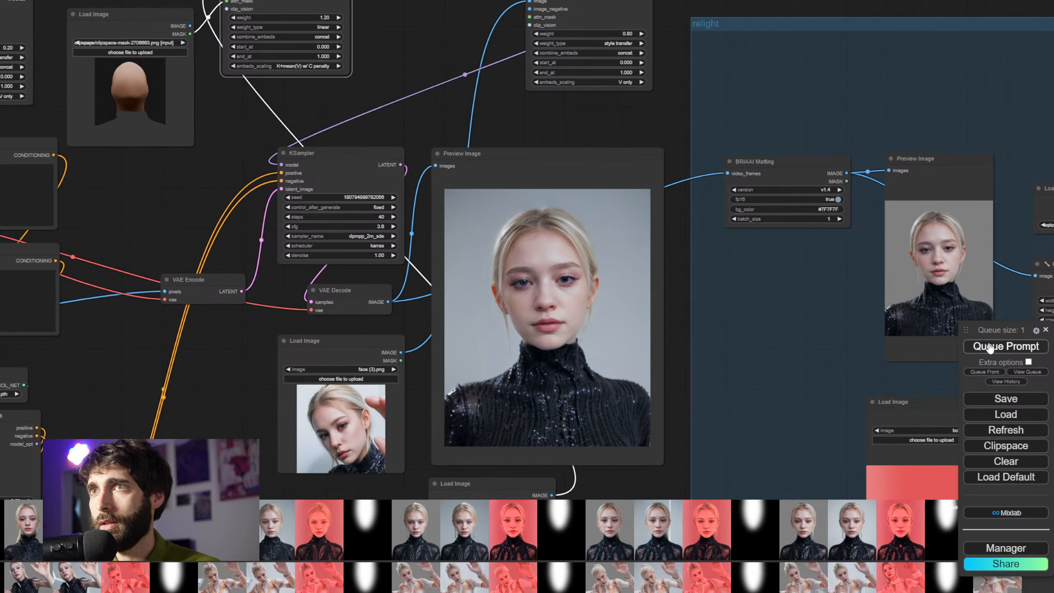
pyautogui.click(991, 347)
pyautogui.moveTo(426, 123); pyautogui.dragTo(411, 154)
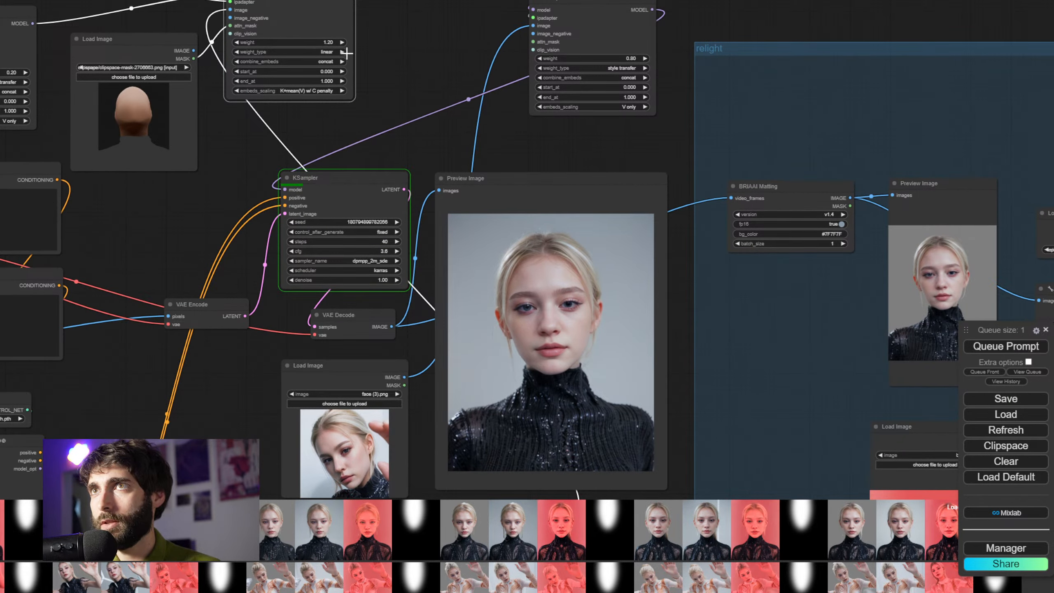
# Compare the generated dress's sequin texture up close with the detail.jpg reference below the large Preview Image
pyautogui.moveTo(400, 60); pyautogui.dragTo(333, 2)
pyautogui.scroll(2, 382, 82)
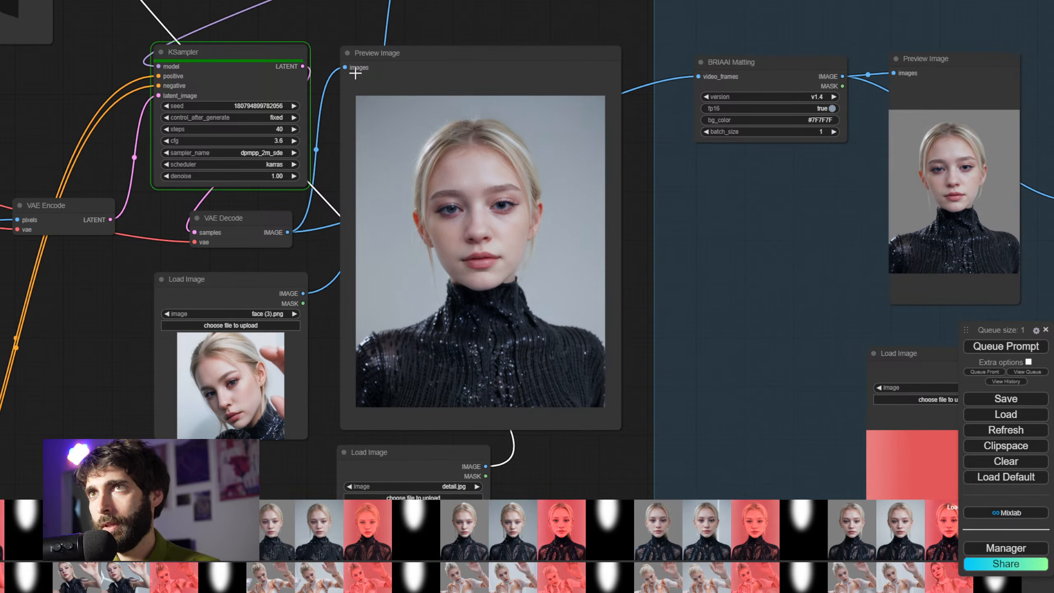
pyautogui.moveTo(572, 459); pyautogui.dragTo(604, 364)
pyautogui.scroll(5, 551, 368)
pyautogui.scroll(1, 545, 361)
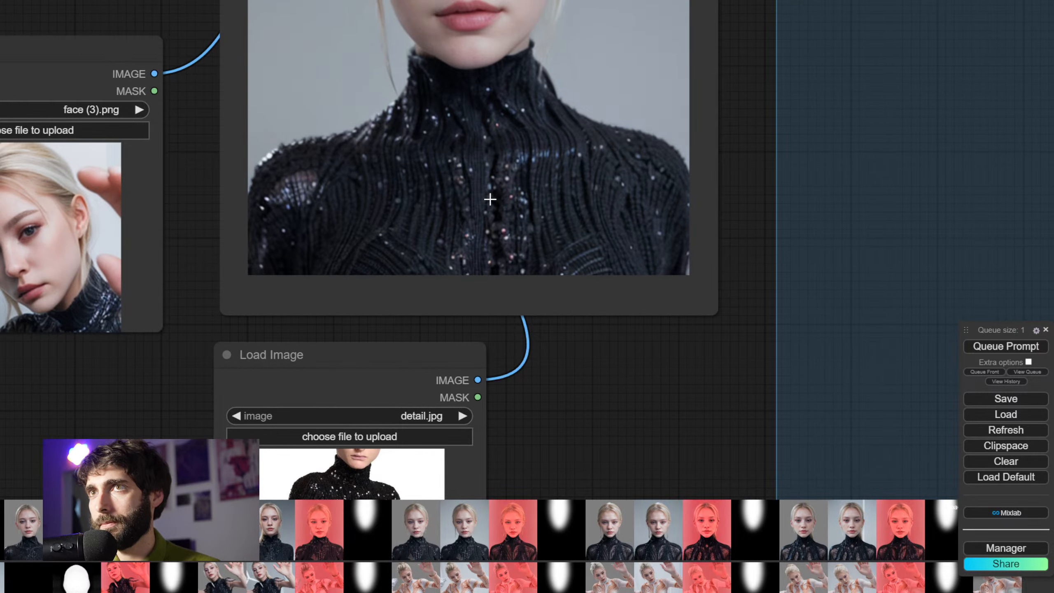
pyautogui.scroll(-6, 515, 224)
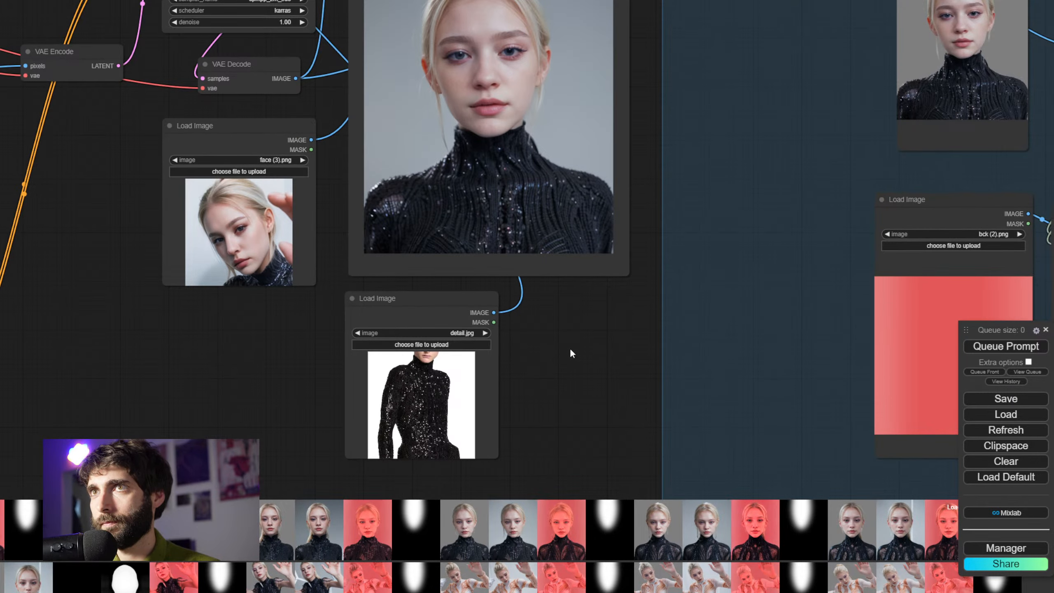
pyautogui.scroll(-2, 553, 348)
pyautogui.moveTo(553, 348); pyautogui.dragTo(562, 441)
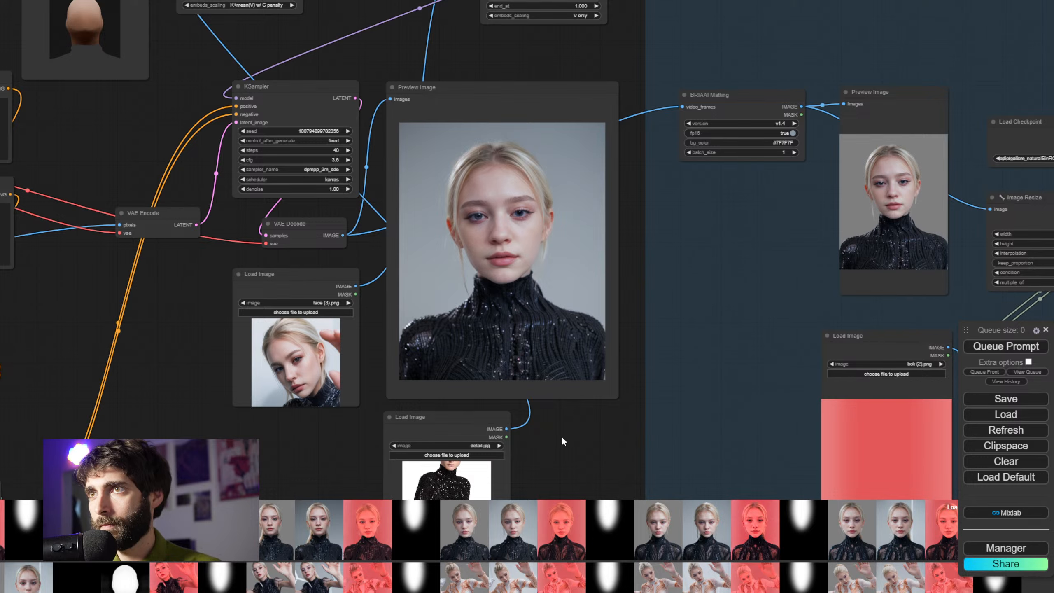
# Lower the linear IPAdapter node's weight to 0.80 and regenerate the portrait
pyautogui.moveTo(359, 38); pyautogui.dragTo(372, 116)
pyautogui.click(280, 35)
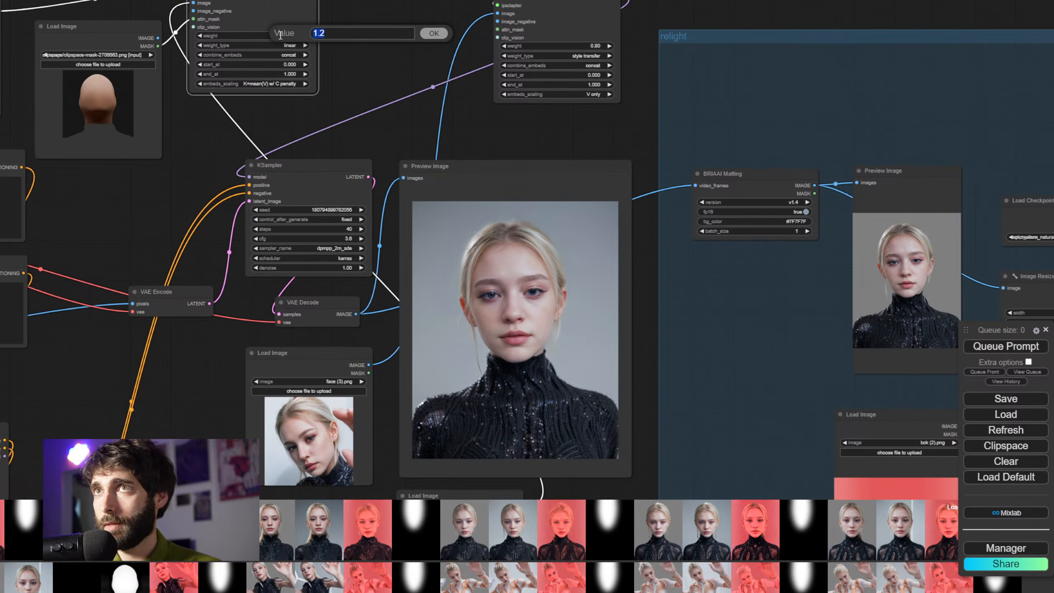
pyautogui.write('0.8')
pyautogui.press('Return')
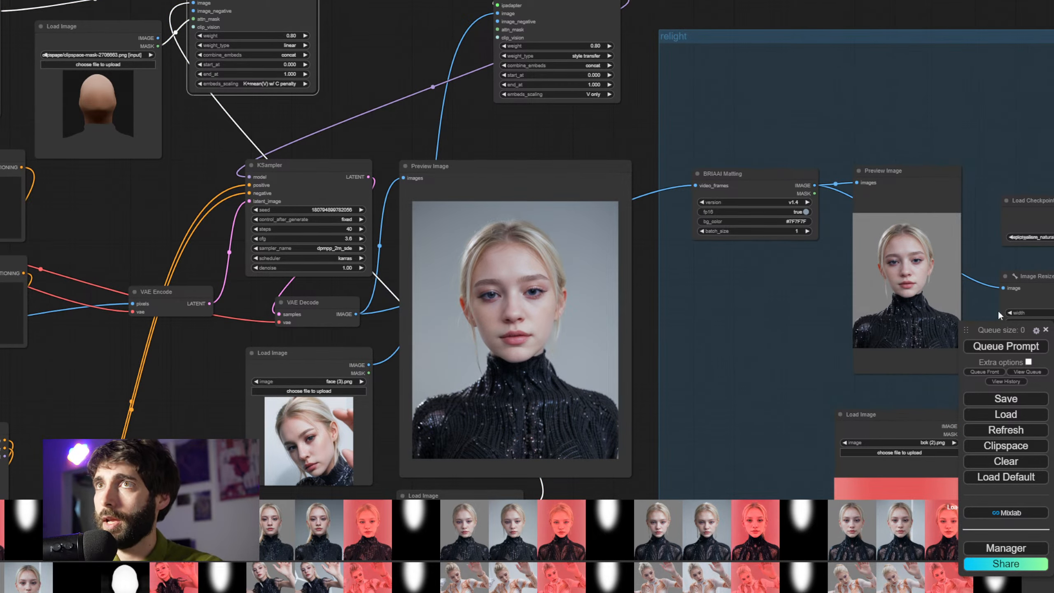
pyautogui.click(1004, 348)
pyautogui.moveTo(436, 130); pyautogui.dragTo(388, 43)
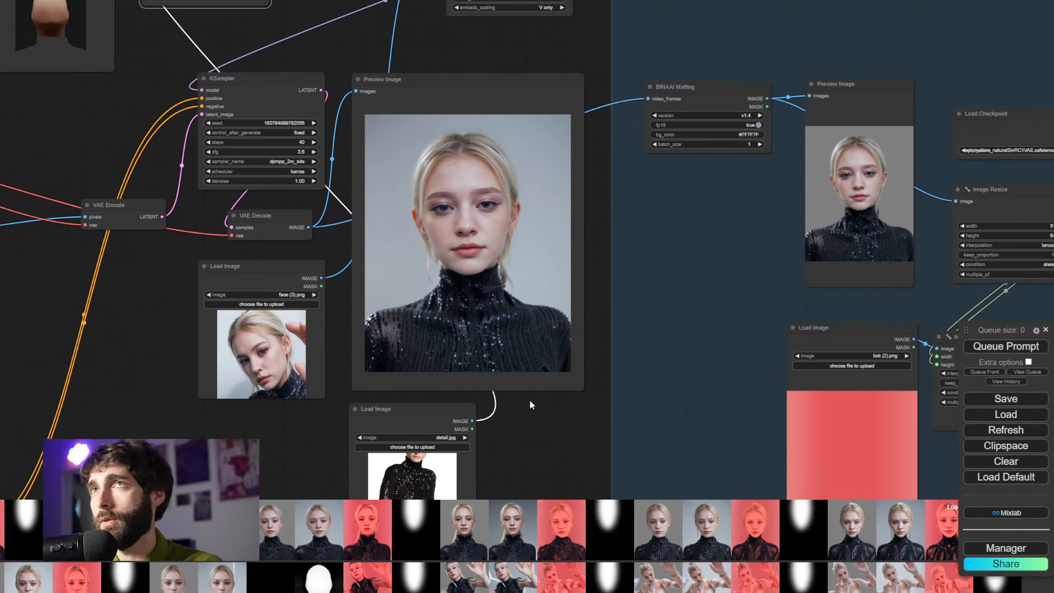
# Examine the regenerated sequinned dress against its detail.jpg reference and review the relight group through to its final portrait
pyautogui.moveTo(558, 417); pyautogui.dragTo(530, 384)
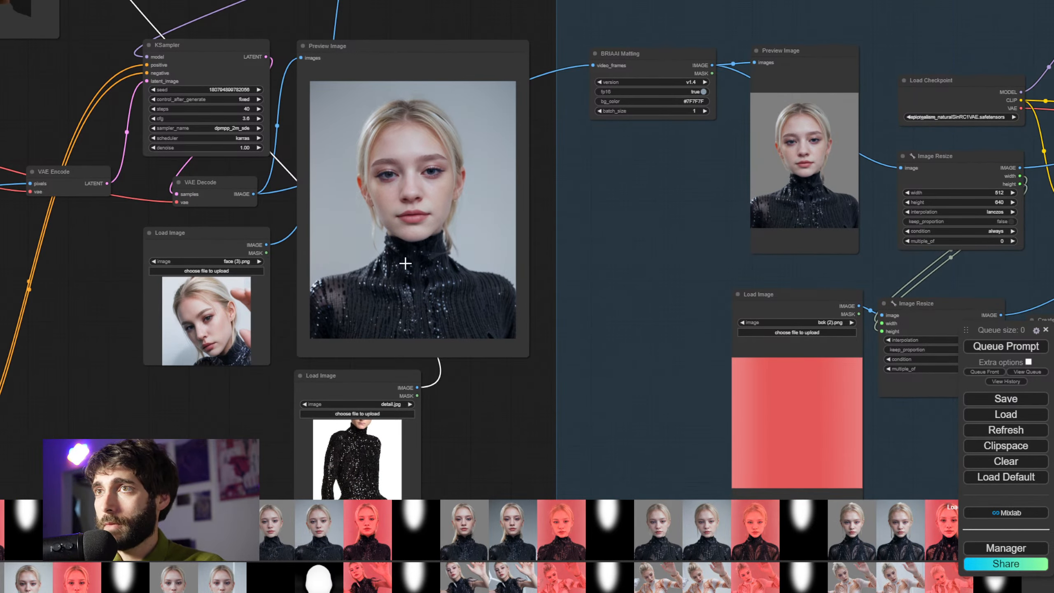
pyautogui.scroll(4, 406, 263)
pyautogui.scroll(-5, 519, 306)
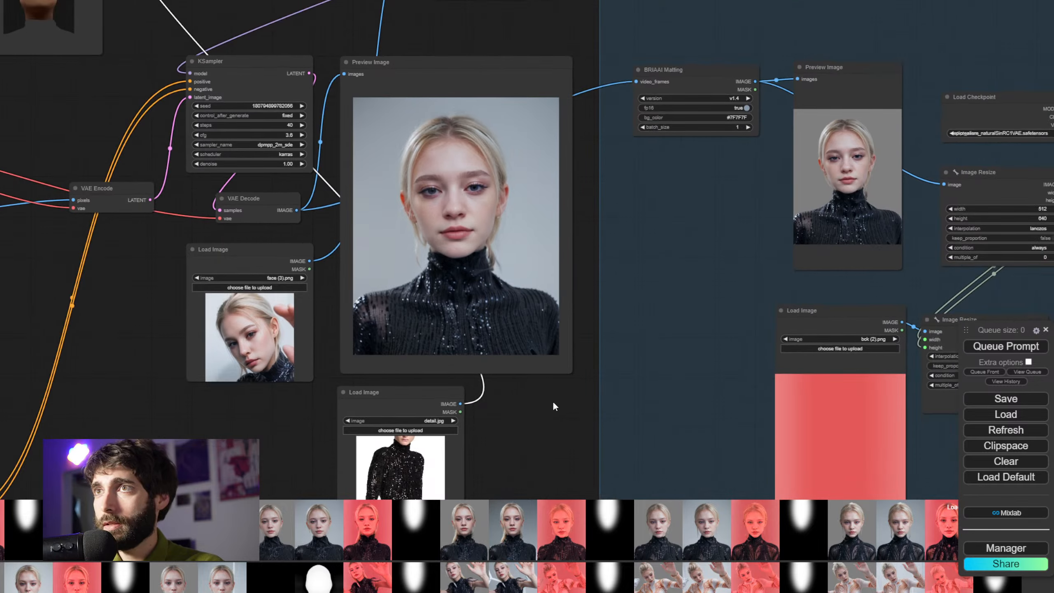
pyautogui.scroll(-4, 438, 401)
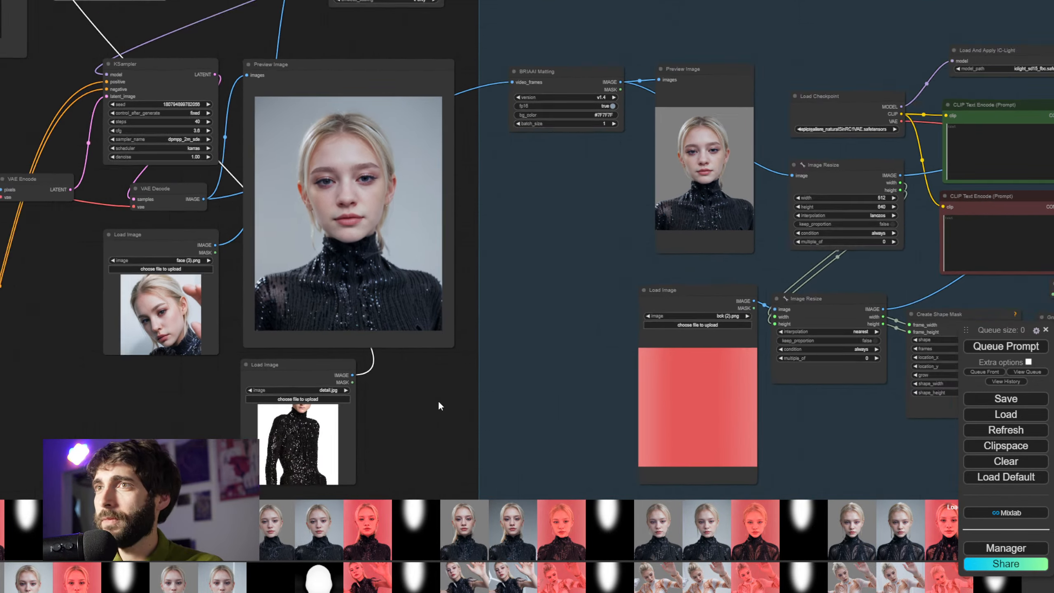
pyautogui.moveTo(467, 382); pyautogui.dragTo(276, 327)
pyautogui.moveTo(632, 385); pyautogui.dragTo(533, 408)
pyautogui.scroll(-1, 520, 393)
pyautogui.scroll(1, 517, 393)
pyautogui.scroll(-2, 524, 405)
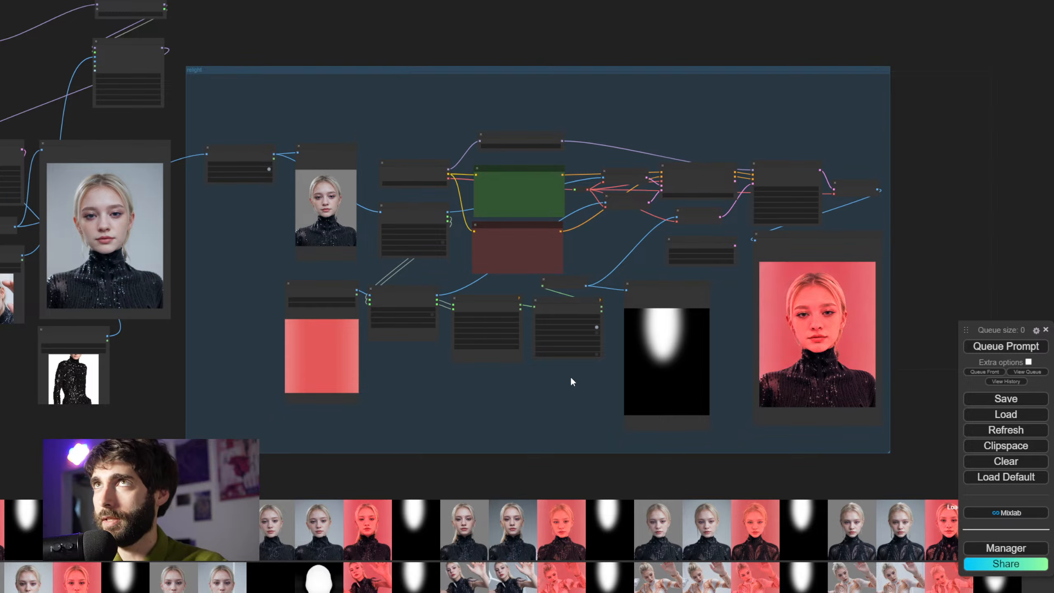
# Examine the start of the relight group, from the BRIAAI Matting node to the preview of the cut-out portrait
pyautogui.scroll(5, 570, 376)
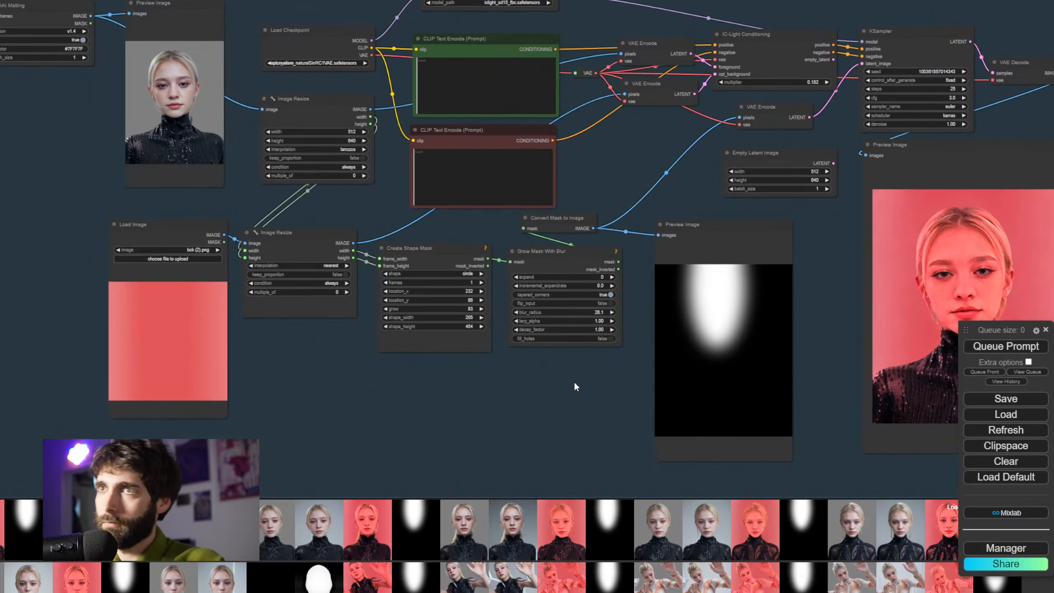
pyautogui.scroll(3, 423, 363)
pyautogui.moveTo(423, 363); pyautogui.dragTo(657, 484)
pyautogui.scroll(-1, 371, 287)
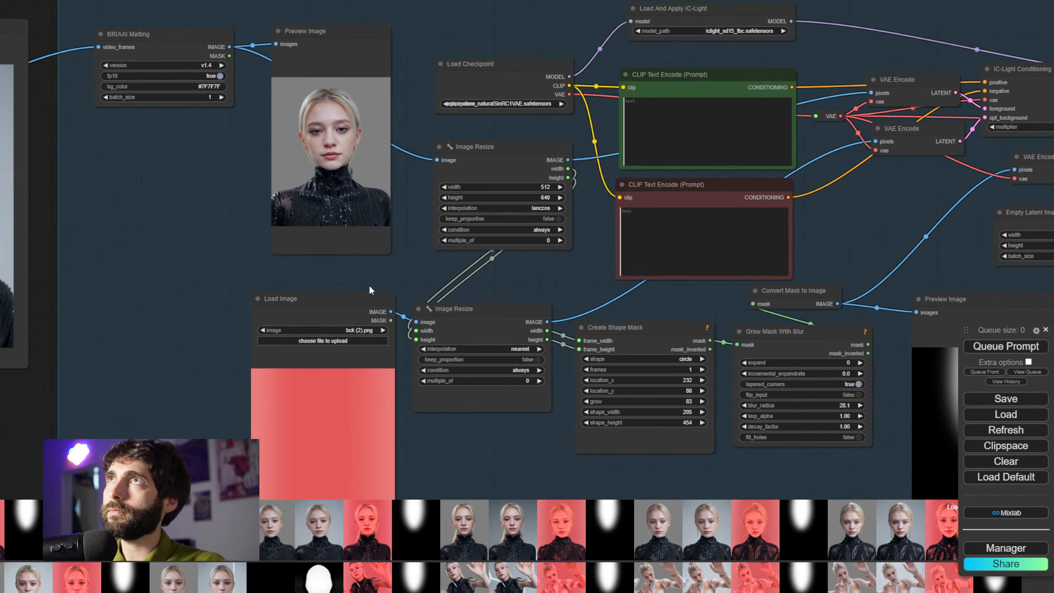
pyautogui.moveTo(235, 288); pyautogui.dragTo(294, 393)
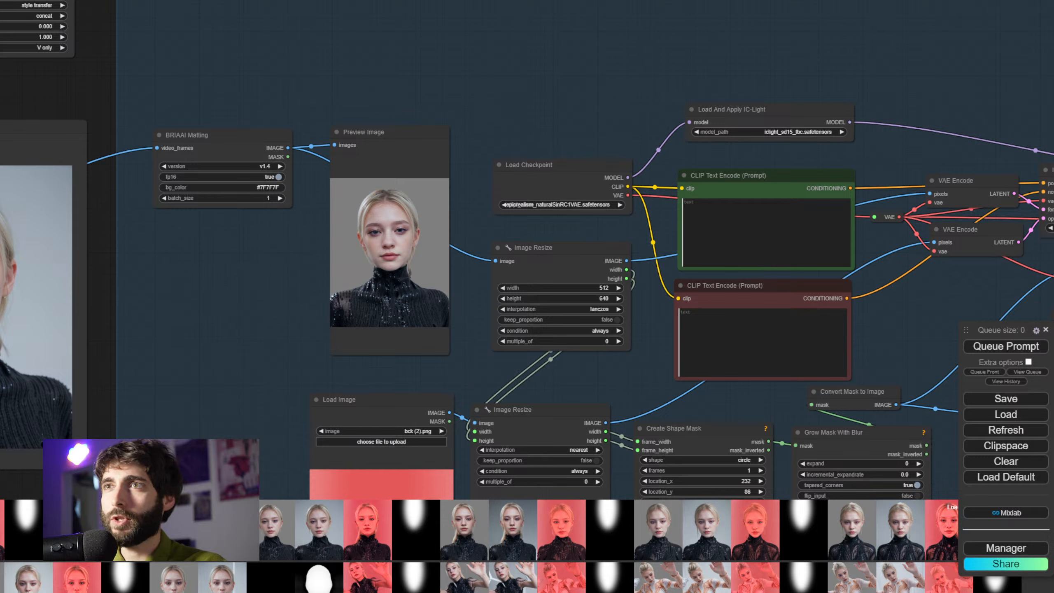
pyautogui.moveTo(231, 144)
pyautogui.mouseDown()
pyautogui.moveTo(229, 127)
pyautogui.moveTo(230, 148)
pyautogui.mouseUp()
pyautogui.moveTo(244, 338); pyautogui.dragTo(158, 258)
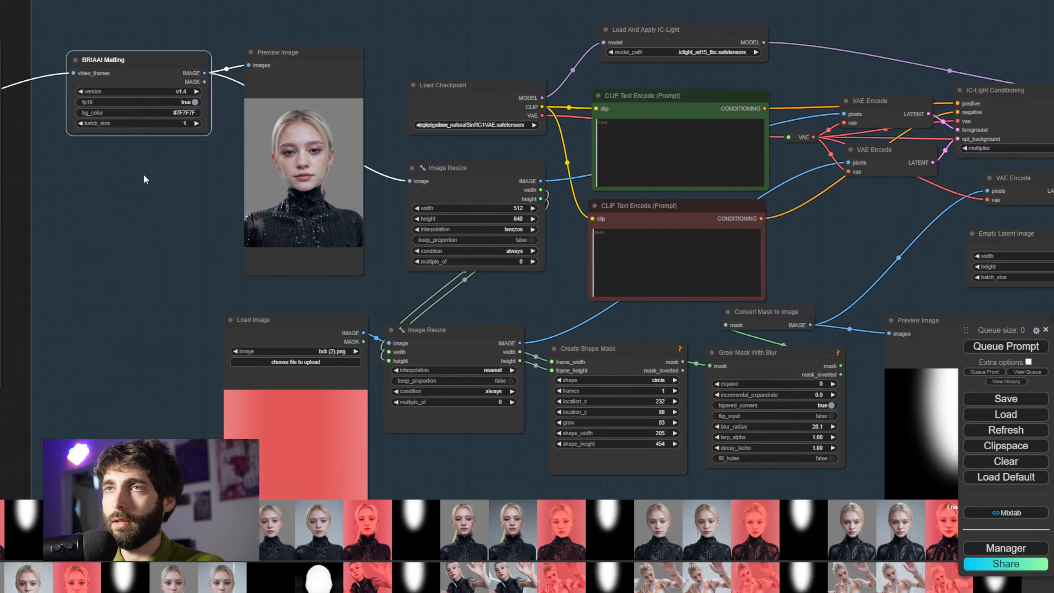
# Review the Load Image node holding the red bck (2).png background and the Image Resize node for the matted portrait
pyautogui.moveTo(173, 264); pyautogui.dragTo(106, 216)
pyautogui.moveTo(332, 436); pyautogui.dragTo(250, 374)
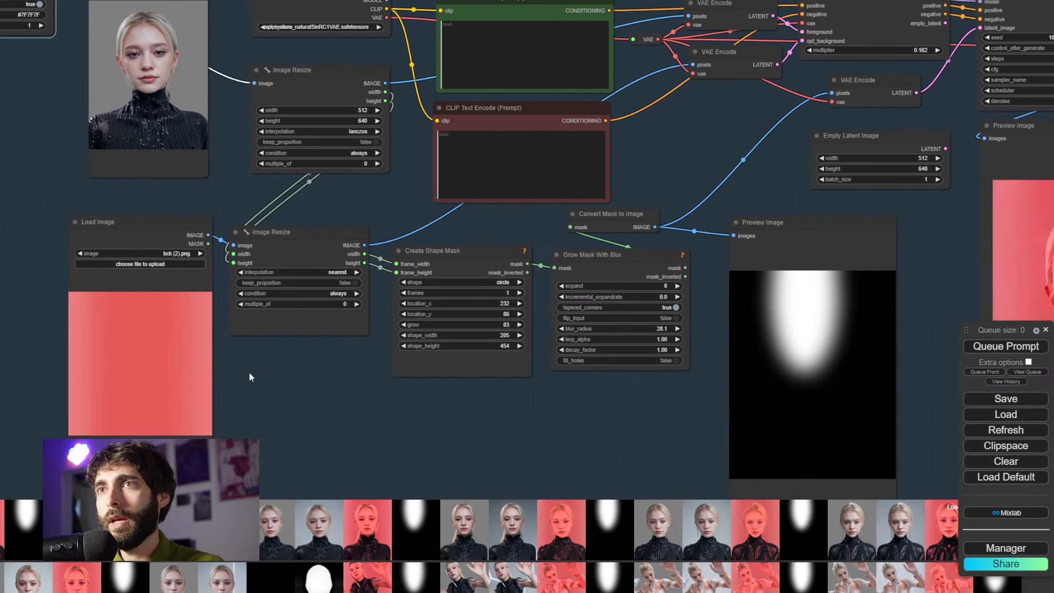
pyautogui.click(151, 216)
pyautogui.moveTo(151, 215)
pyautogui.mouseDown()
pyautogui.moveTo(142, 214)
pyautogui.moveTo(150, 227)
pyautogui.mouseUp()
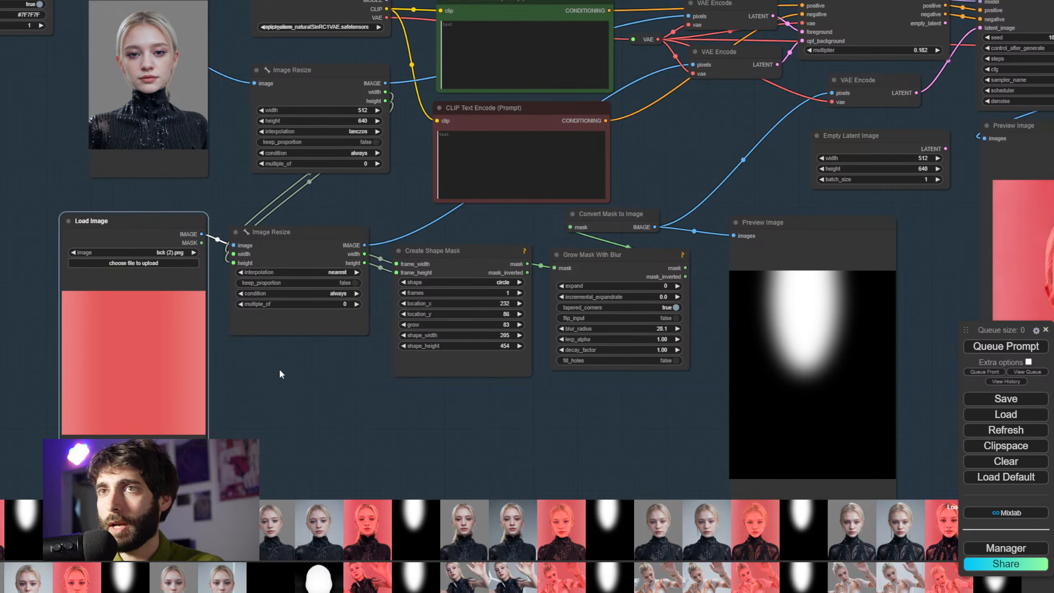
pyautogui.scroll(-3, 351, 396)
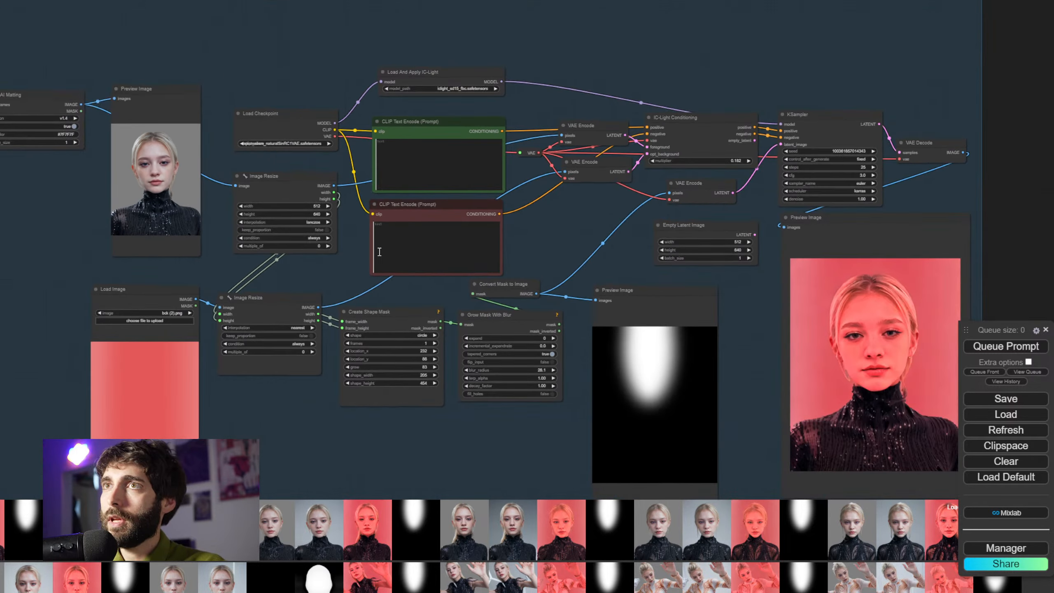
pyautogui.scroll(1, 317, 262)
pyautogui.moveTo(353, 280); pyautogui.dragTo(297, 292)
pyautogui.moveTo(236, 187)
pyautogui.mouseDown()
pyautogui.moveTo(238, 176)
pyautogui.moveTo(241, 184)
pyautogui.mouseUp()
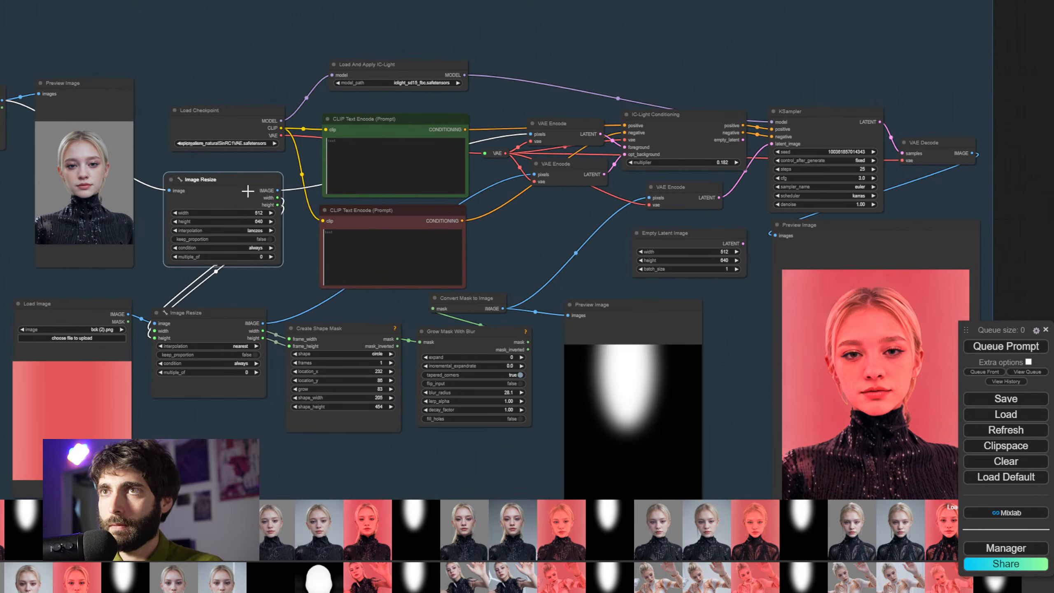
# Trace the background's Image Resize node through Create Shape Mask and Grow Mask With Blur, and check the inputs feeding it
pyautogui.moveTo(270, 285); pyautogui.dragTo(143, 289)
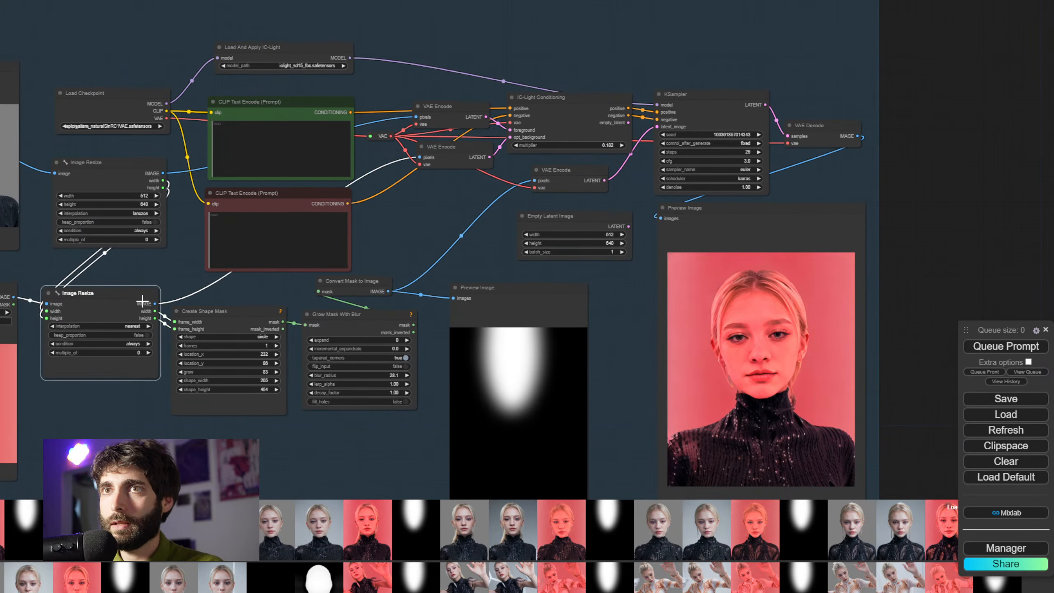
pyautogui.moveTo(198, 312); pyautogui.dragTo(213, 307)
pyautogui.moveTo(345, 313); pyautogui.dragTo(356, 310)
pyautogui.moveTo(253, 311); pyautogui.dragTo(246, 311)
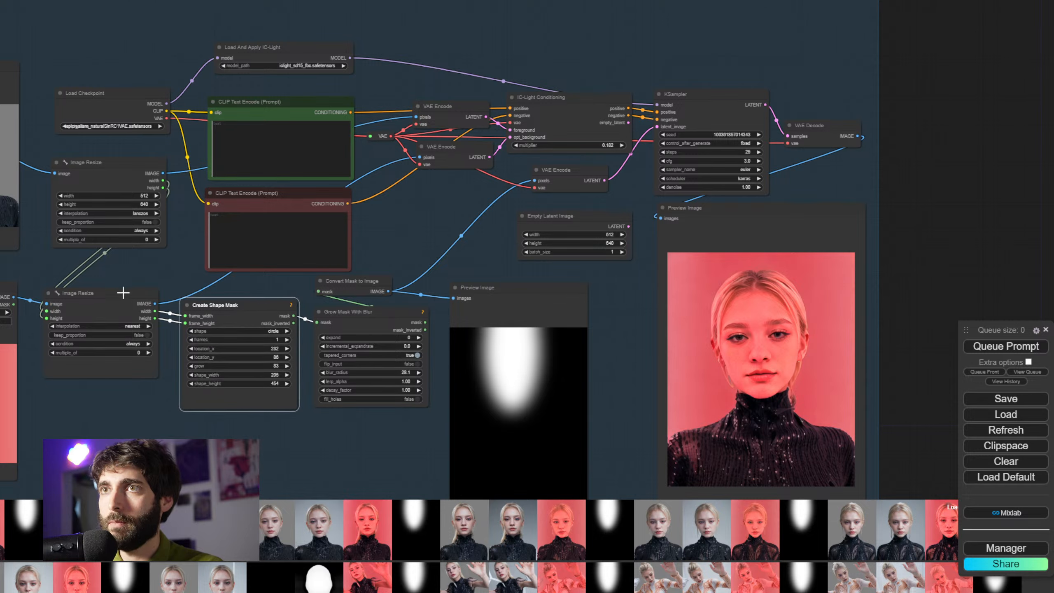
pyautogui.moveTo(119, 295); pyautogui.dragTo(124, 296)
pyautogui.click(3, 286)
pyautogui.click(1, 68)
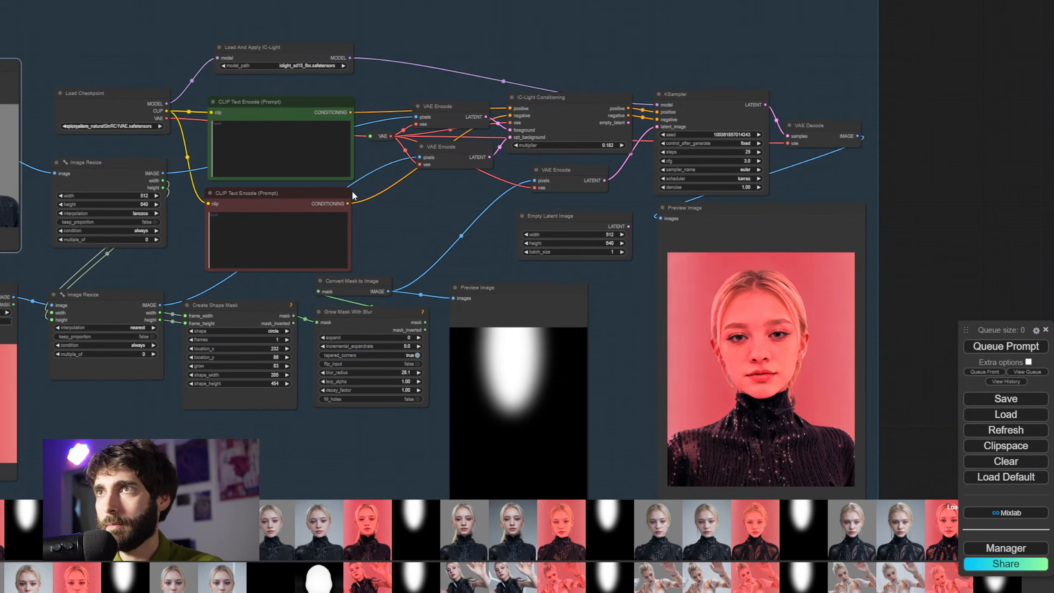
# Examine how the foreground and background VAE Encode nodes feed the IC-Light Conditioning node and its multiplier
pyautogui.moveTo(432, 208); pyautogui.dragTo(378, 219)
pyautogui.moveTo(402, 124); pyautogui.dragTo(403, 122)
pyautogui.moveTo(401, 166); pyautogui.dragTo(400, 162)
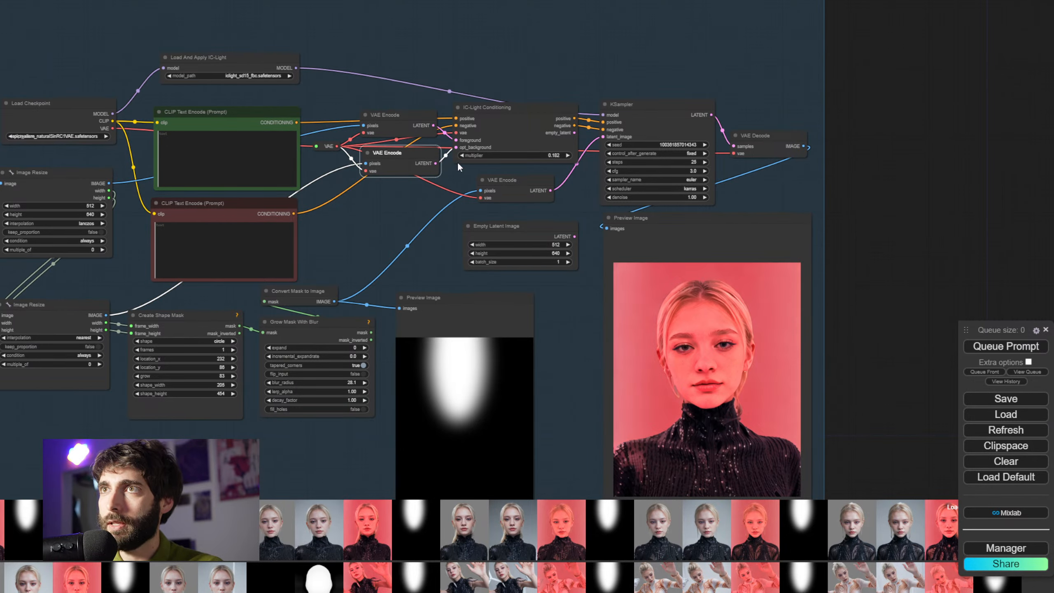
pyautogui.scroll(5, 459, 166)
pyautogui.click(462, 129)
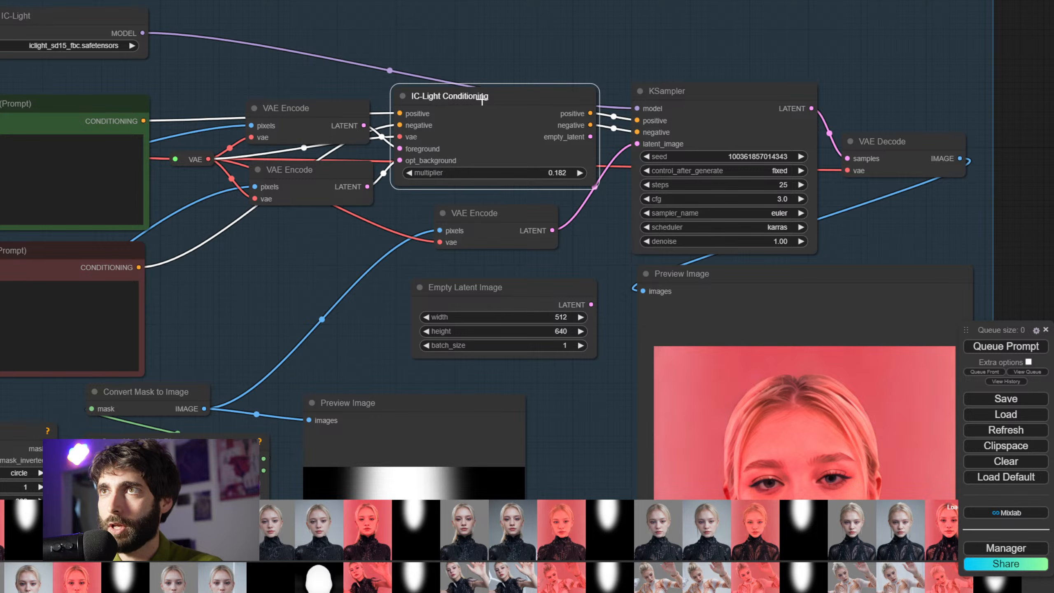
pyautogui.moveTo(483, 99); pyautogui.dragTo(485, 100)
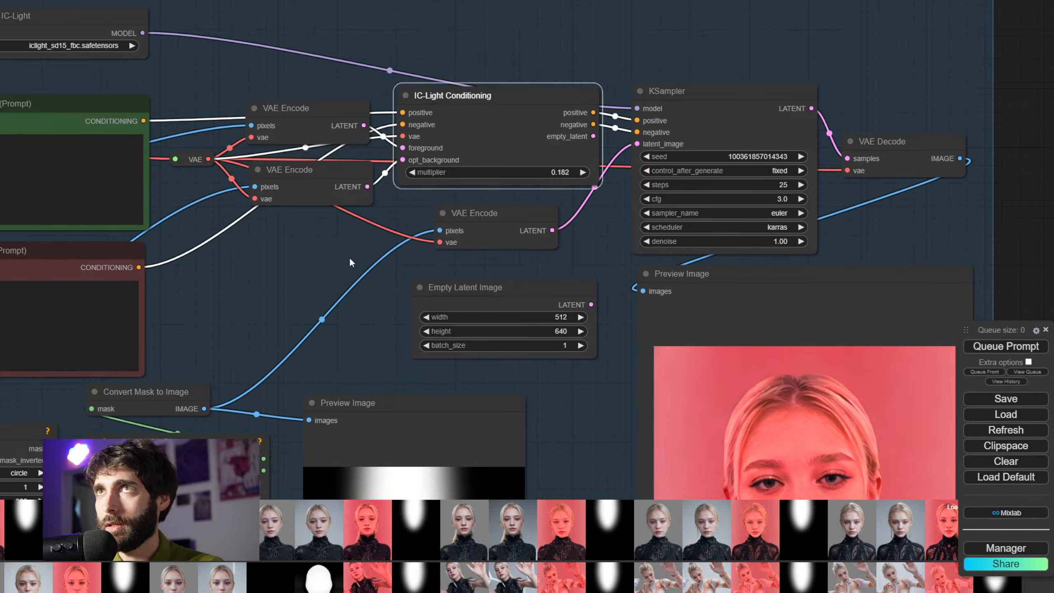
pyautogui.moveTo(348, 278); pyautogui.dragTo(298, 244)
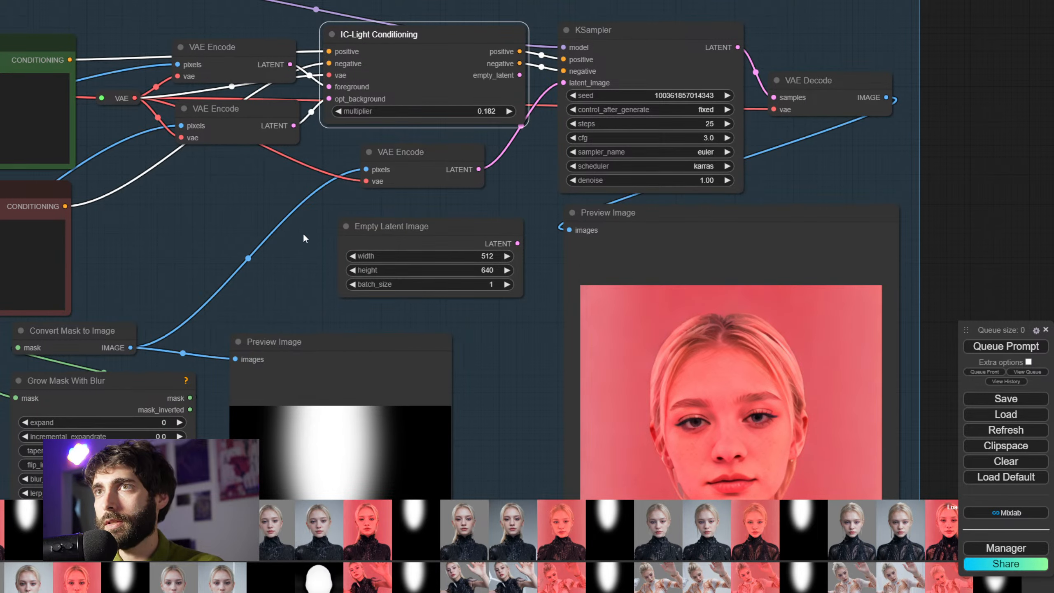
# Inspect the Grow Mask With Blur settings and the blurred light mask preview beside the relit portrait
pyautogui.moveTo(308, 287); pyautogui.dragTo(344, 116)
pyautogui.scroll(-2, 273, 127)
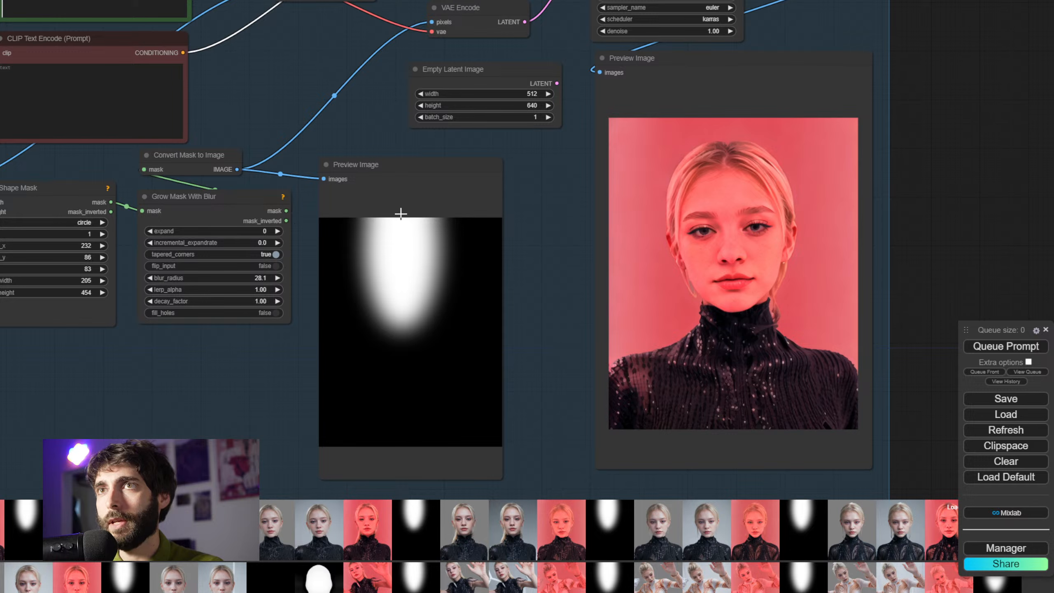
pyautogui.moveTo(239, 201); pyautogui.dragTo(242, 202)
pyautogui.moveTo(393, 175); pyautogui.dragTo(383, 172)
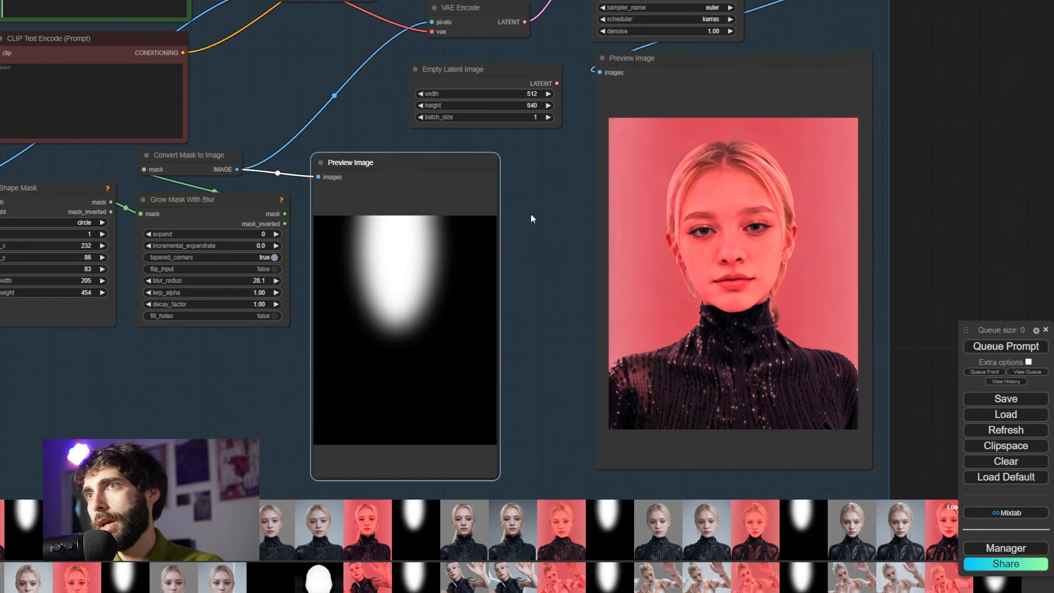
# Replace the relight group's background image with the grey gradient, regenerate the portrait and inspect the relit result up close
pyautogui.moveTo(530, 212); pyautogui.dragTo(423, 239)
pyautogui.scroll(-5, 498, 265)
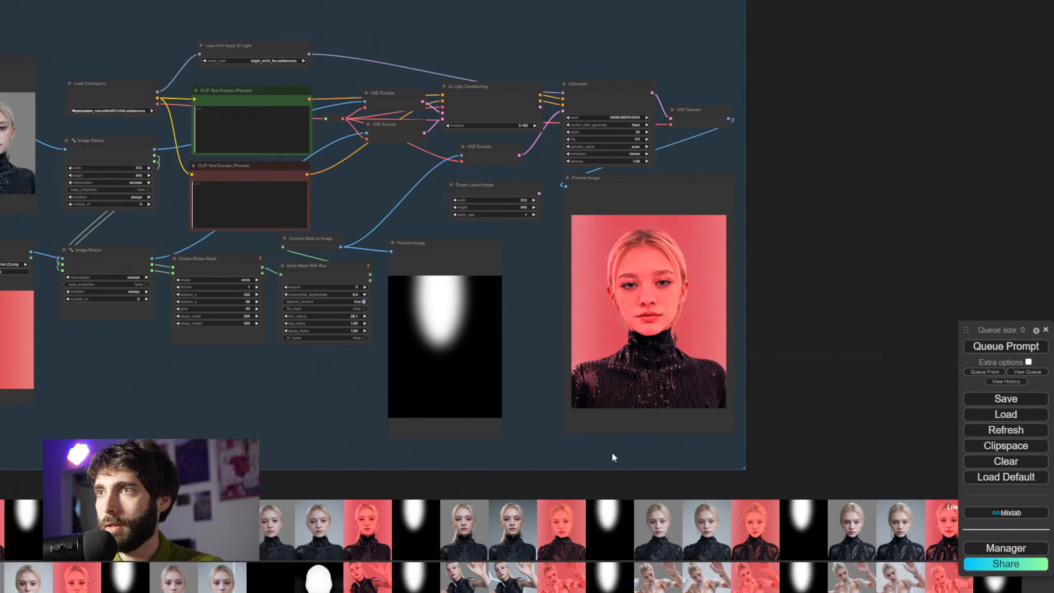
pyautogui.moveTo(0, 166); pyautogui.dragTo(4, 350)
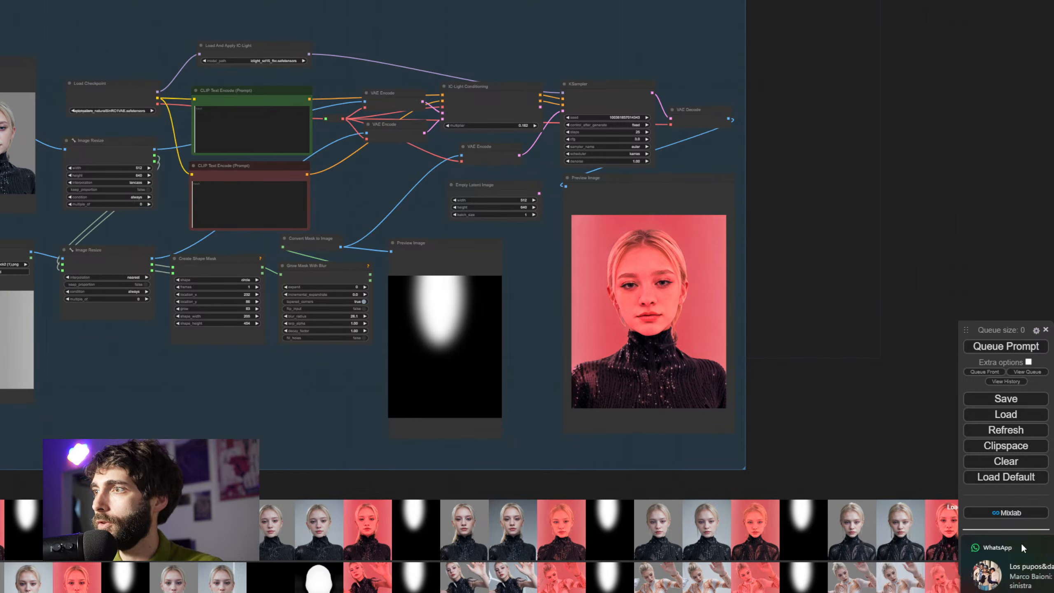
pyautogui.moveTo(151, 382); pyautogui.dragTo(233, 401)
pyautogui.click(1006, 346)
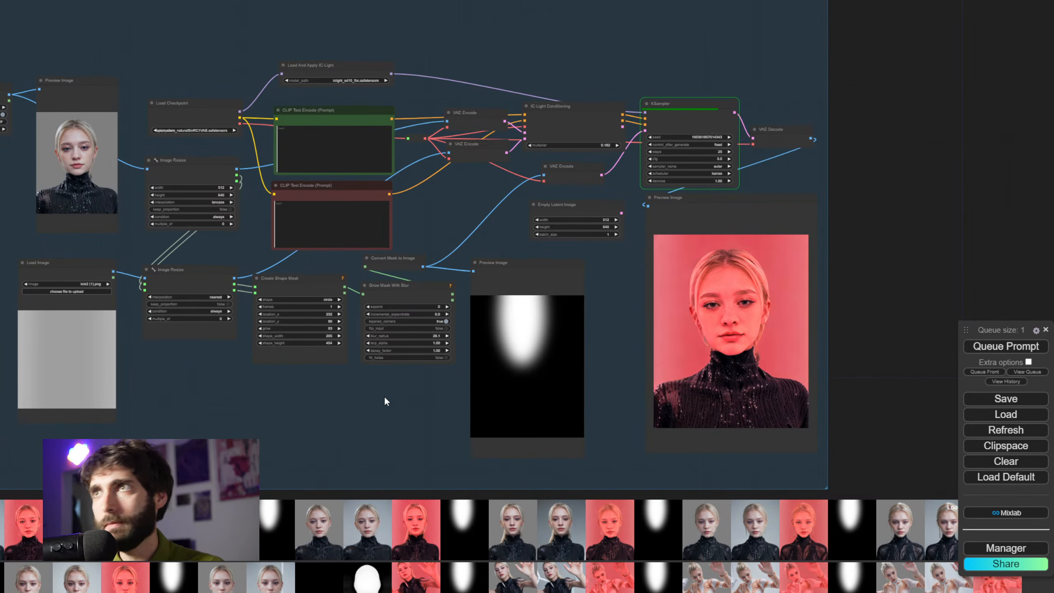
pyautogui.scroll(5, 848, 120)
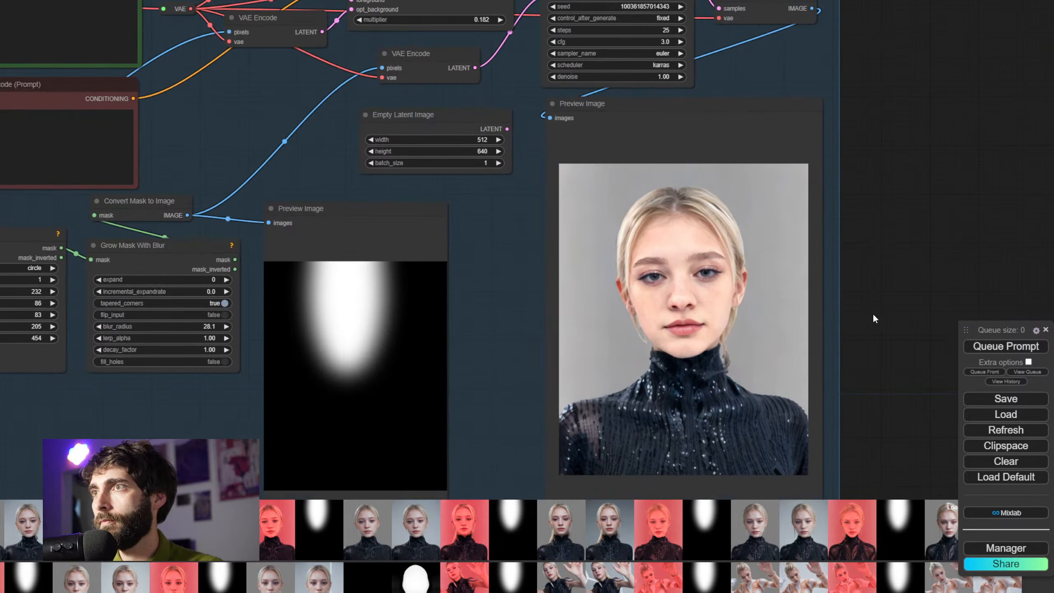
pyautogui.scroll(-2, 612, 288)
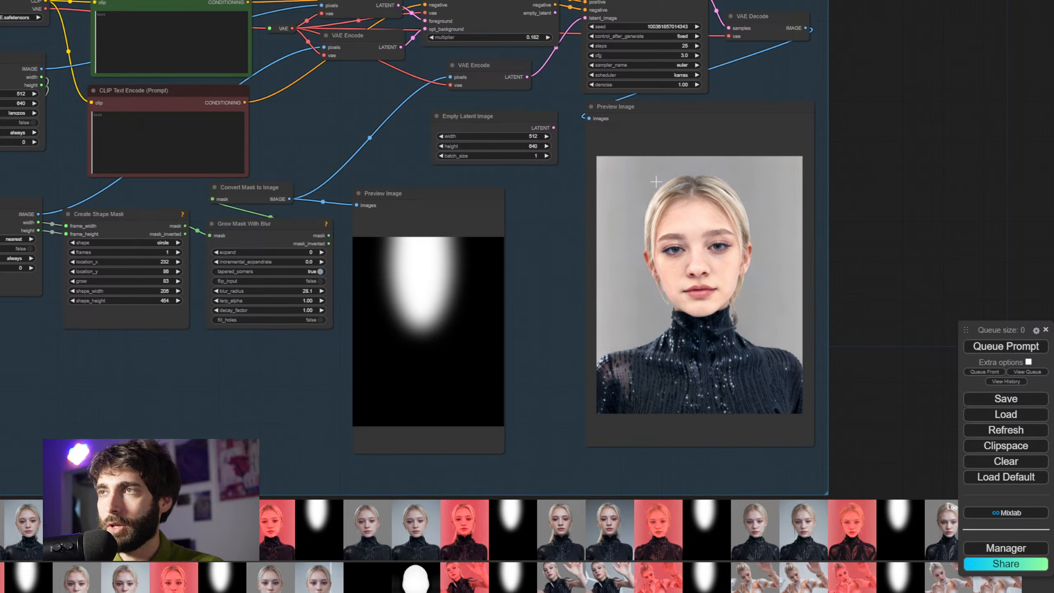
# Load the red bck (2).png image back into the relight group's background Load Image node
pyautogui.scroll(-4, 607, 292)
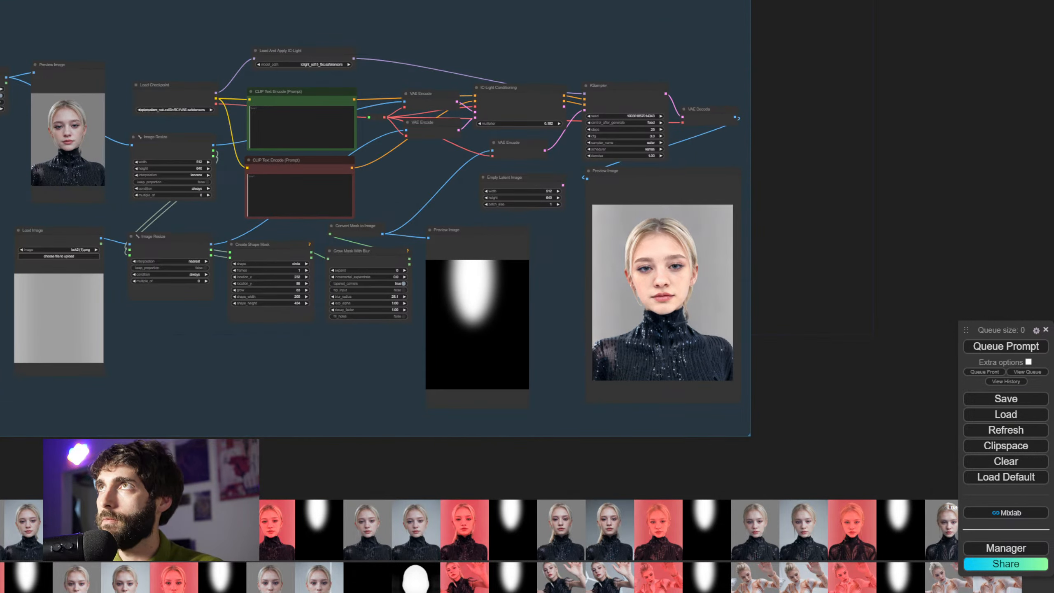
pyautogui.moveTo(180, 220); pyautogui.dragTo(55, 339)
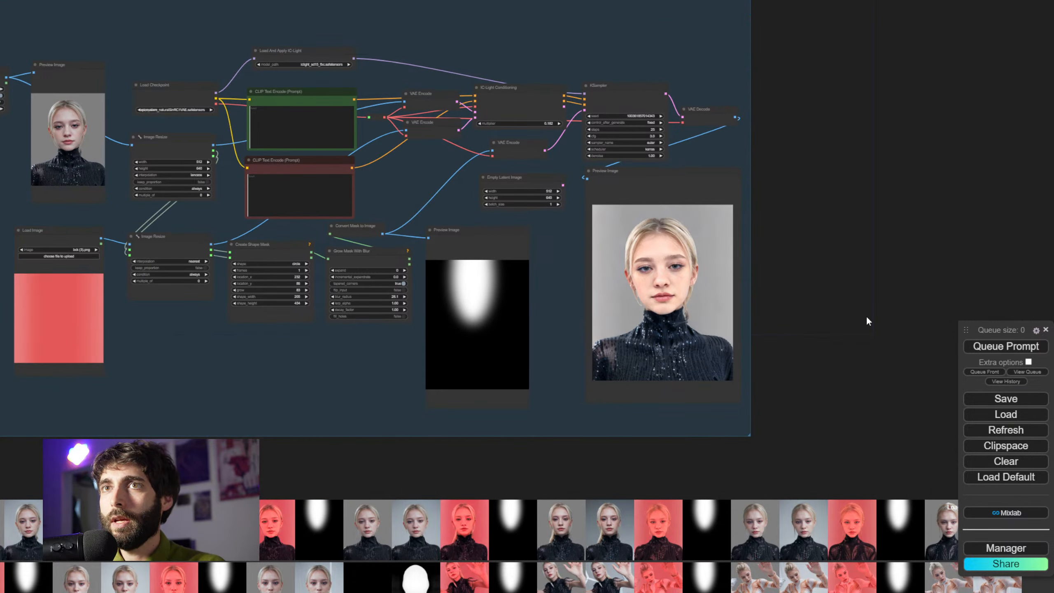
# Run the relighting workflow with the red light image and copy the relit portrait from the final image preview
pyautogui.click(996, 344)
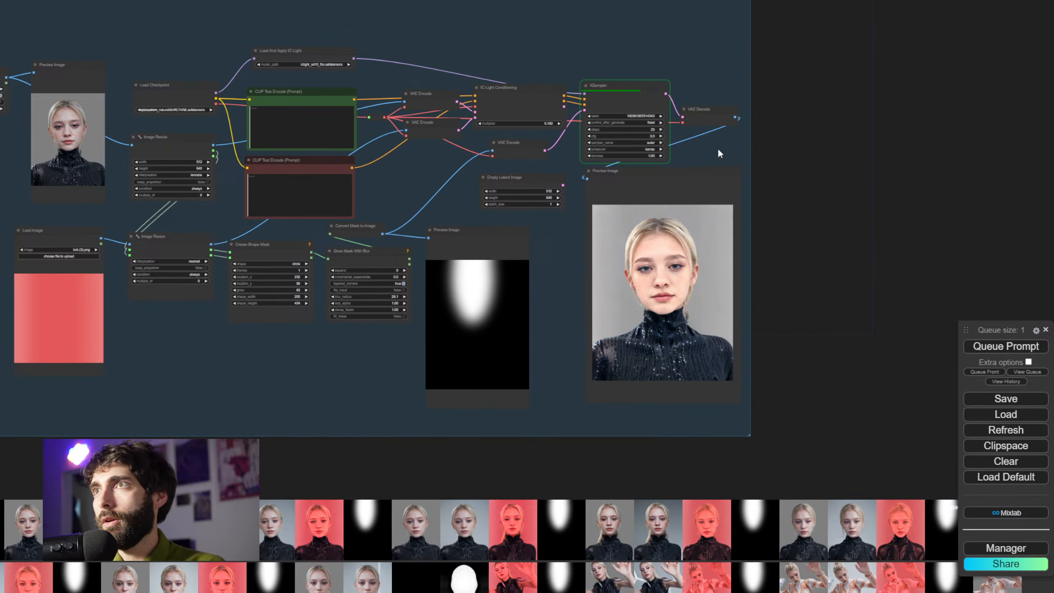
pyautogui.moveTo(304, 371); pyautogui.dragTo(549, 396)
pyautogui.scroll(-1, 459, 396)
pyautogui.rightClick(841, 314)
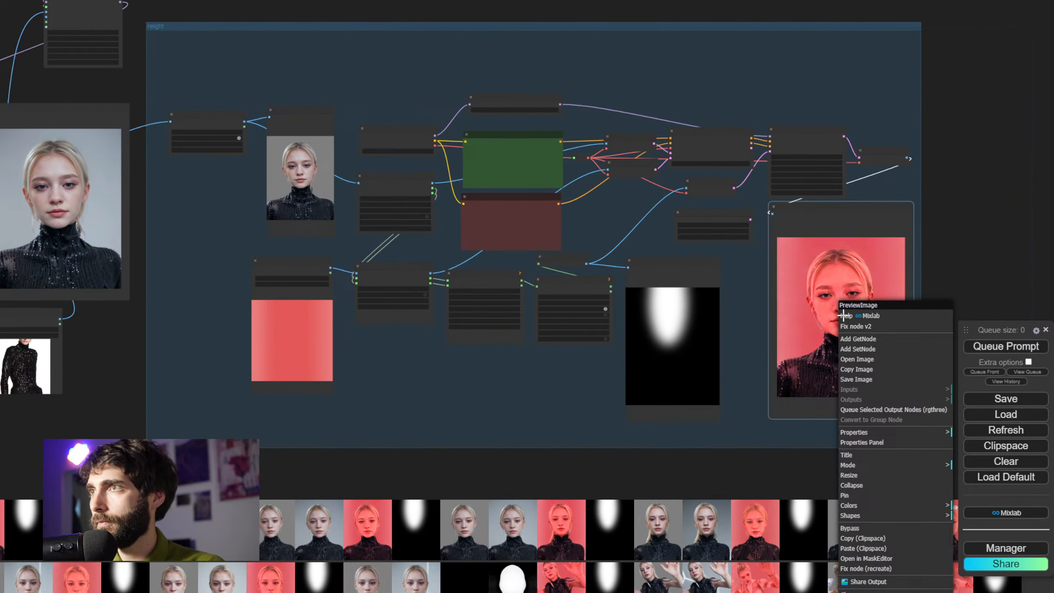
pyautogui.click(874, 367)
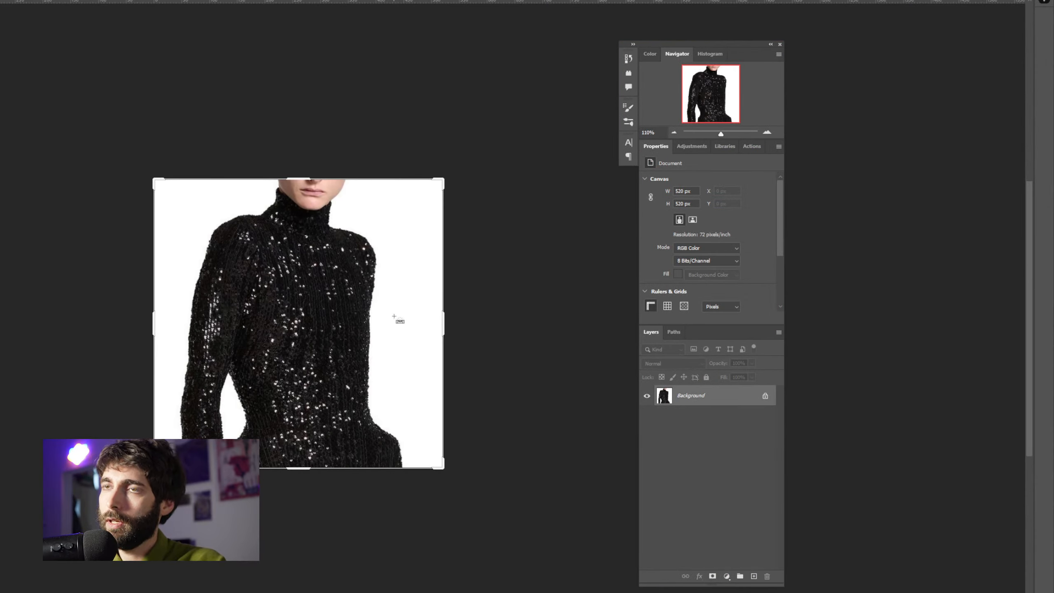
# Switch to Photoshop, create a 512 x 640 px document from the clipboard preset and paste the relit portrait into it
pyautogui.hotkey('ctrl', 'n')
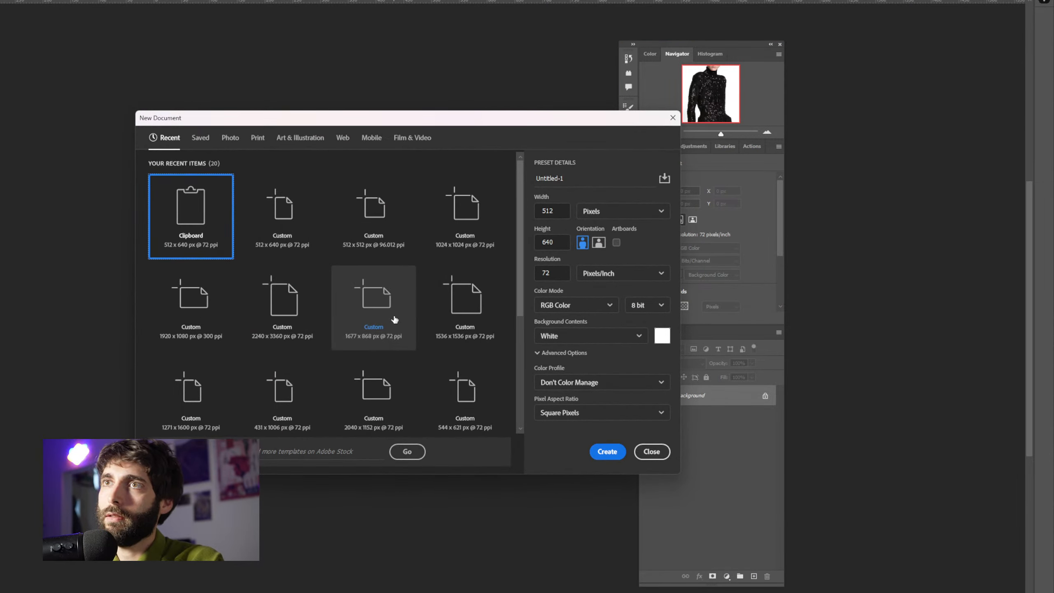
pyautogui.press('Return')
pyautogui.hotkey('ctrl', 'v')
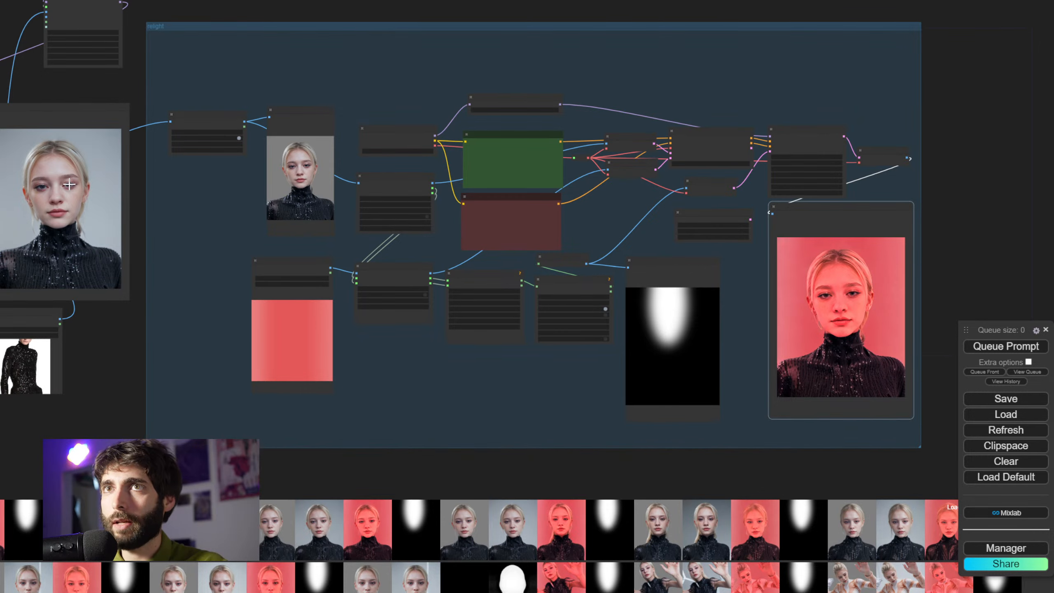
# Copy the original grey-background portrait from ComfyUI and paste it in Photoshop as a layer above the red one
pyautogui.rightClick(69, 184)
pyautogui.click(102, 239)
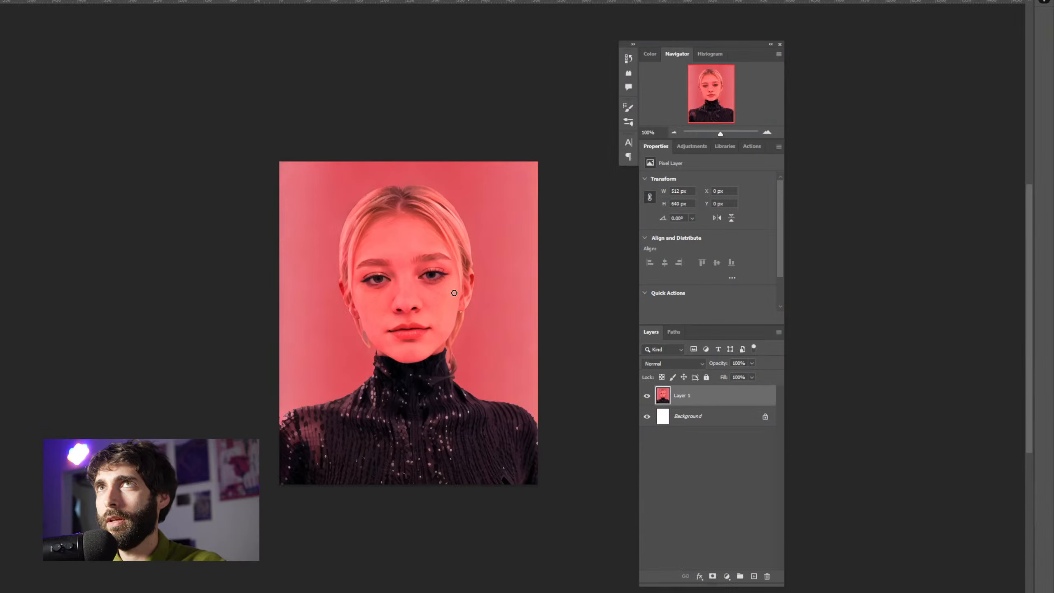
pyautogui.hotkey('ctrl', 'v')
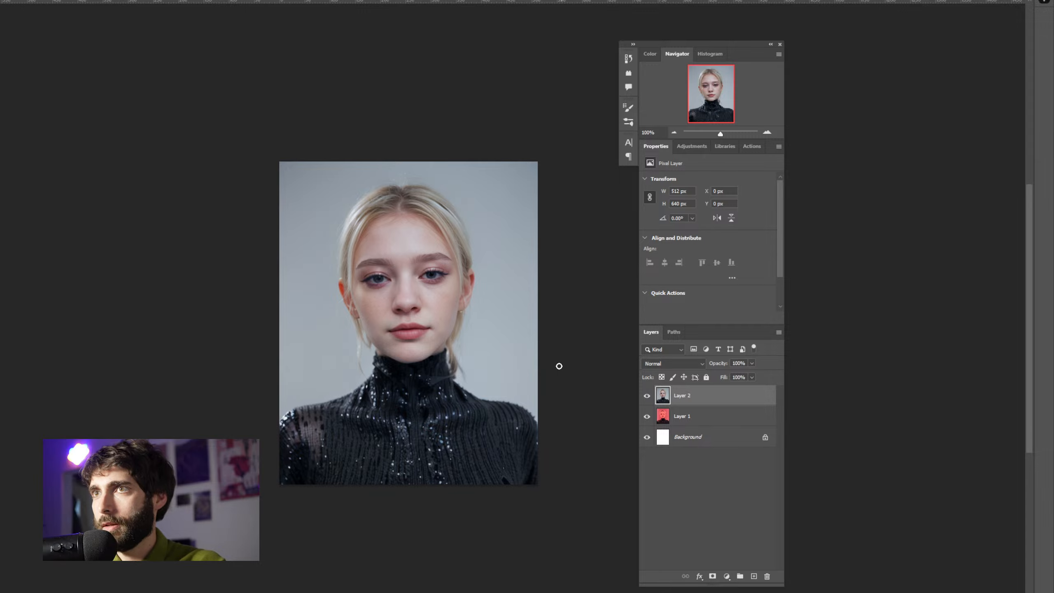
# Add a layer mask to Layer 2 that keeps only the woman and hides the grey background
pyautogui.scroll(2, 554, 366)
pyautogui.hscroll(5, 547, 370)
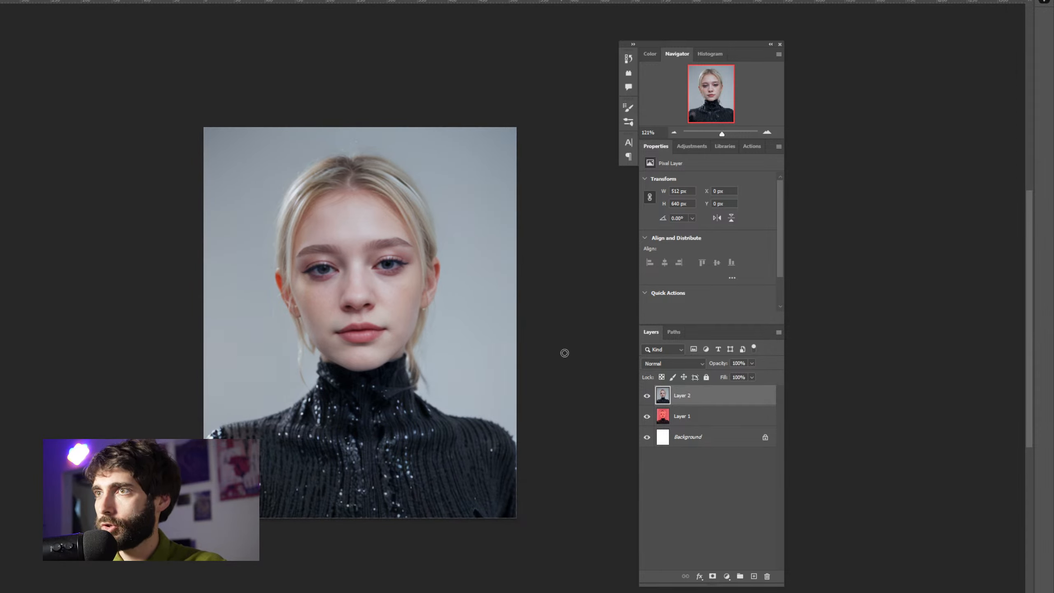
pyautogui.hscroll(-1, 476, 322)
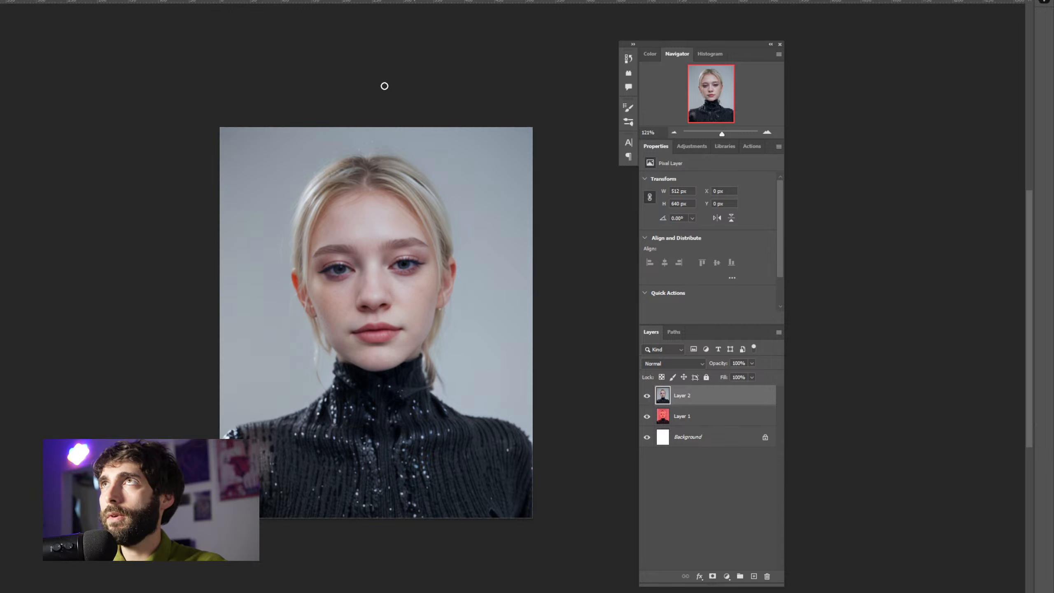
pyautogui.hscroll(-3, 113, 264)
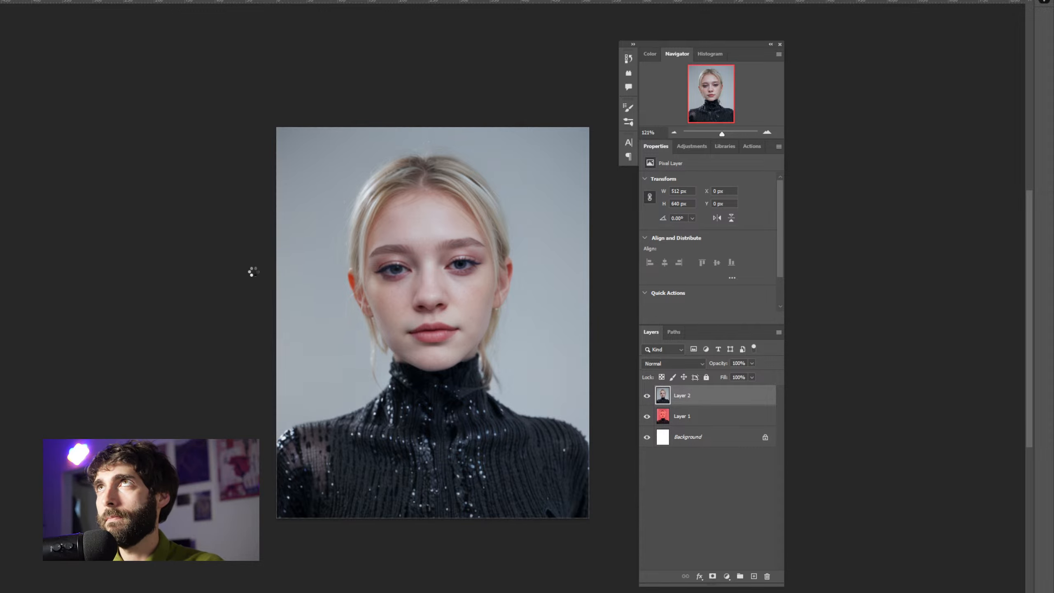
pyautogui.click(713, 576)
pyautogui.scroll(2, 508, 408)
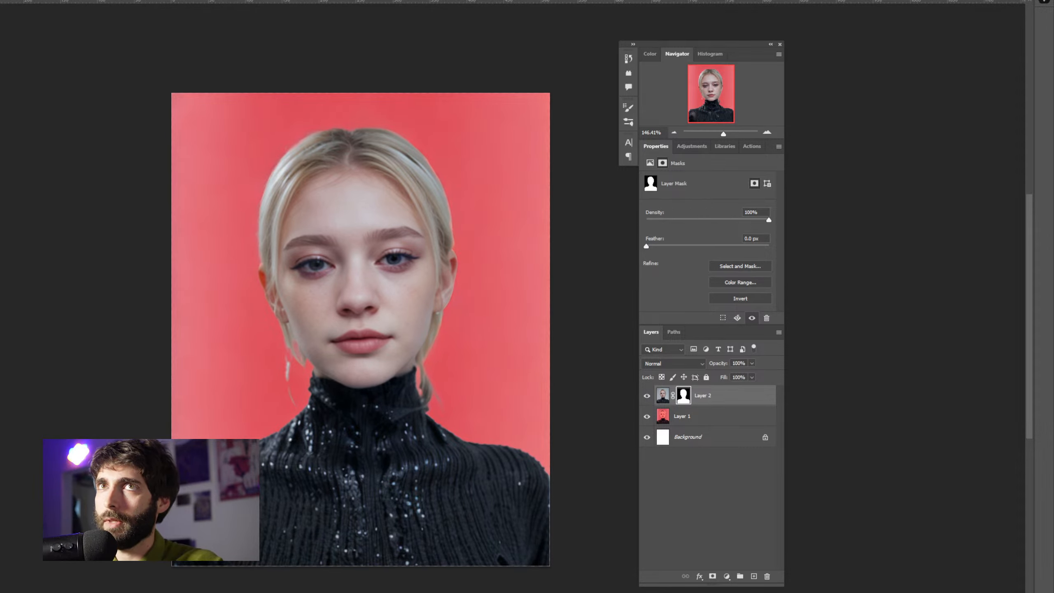
# Soften the Layer 2 mask with a Gaussian Blur of 6.6 pixels radius
pyautogui.click(0, 0)
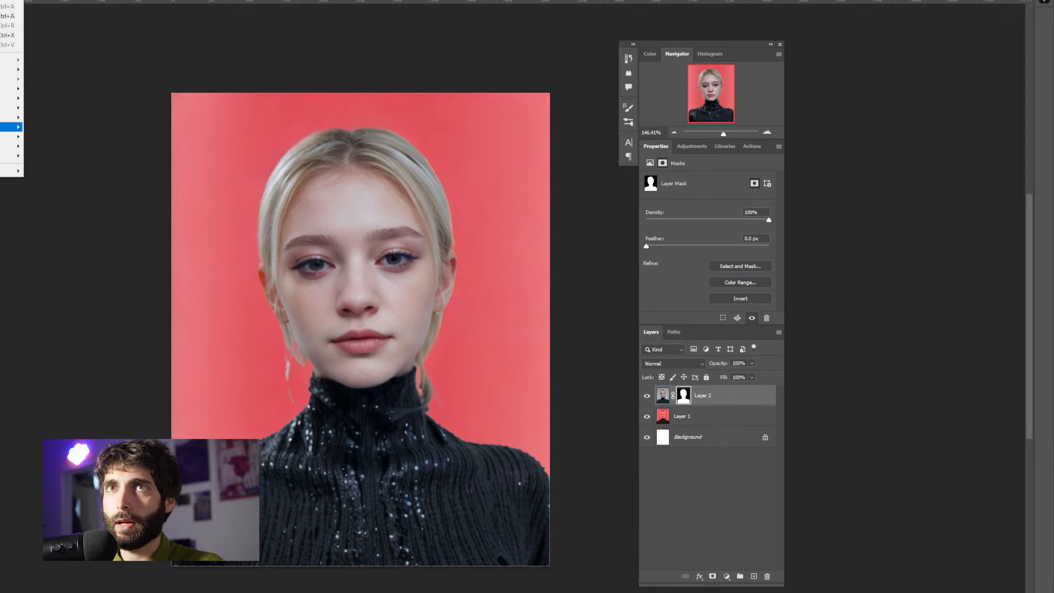
pyautogui.moveTo(12, 69)
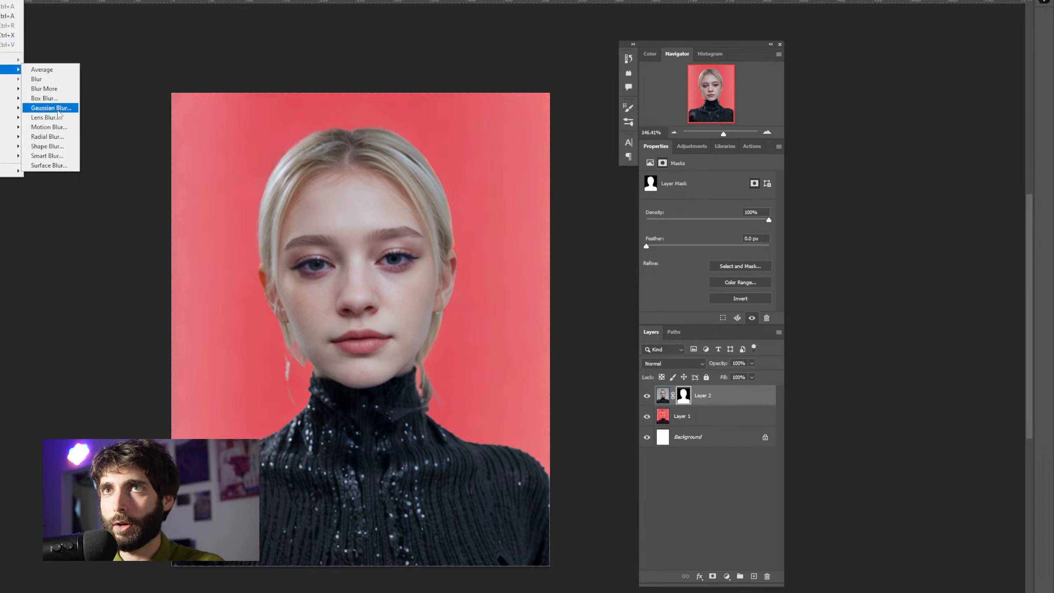
pyautogui.click(56, 108)
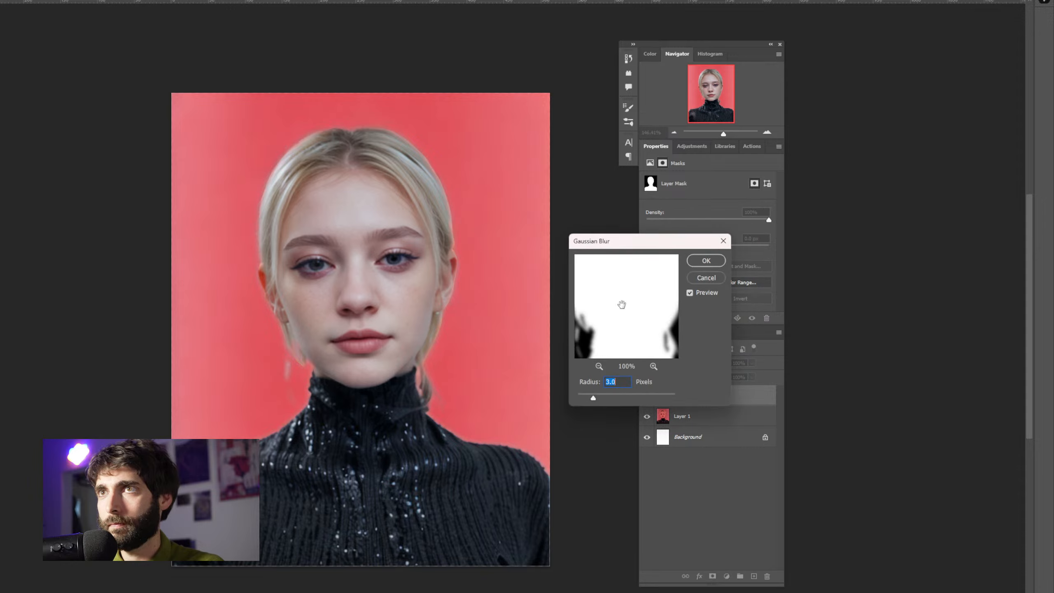
pyautogui.click(605, 398)
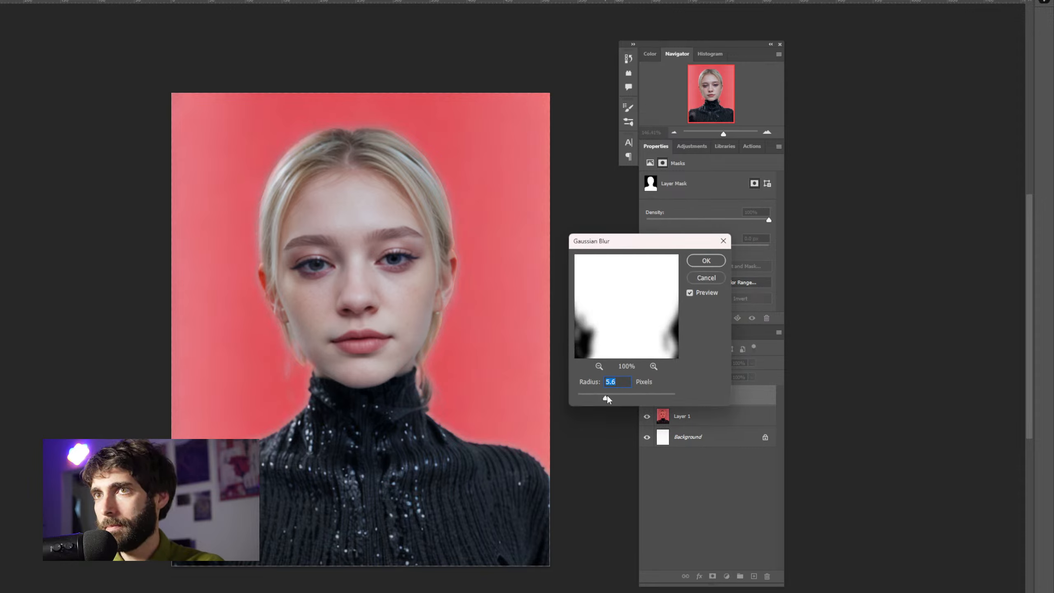
pyautogui.moveTo(607, 399); pyautogui.dragTo(605, 398)
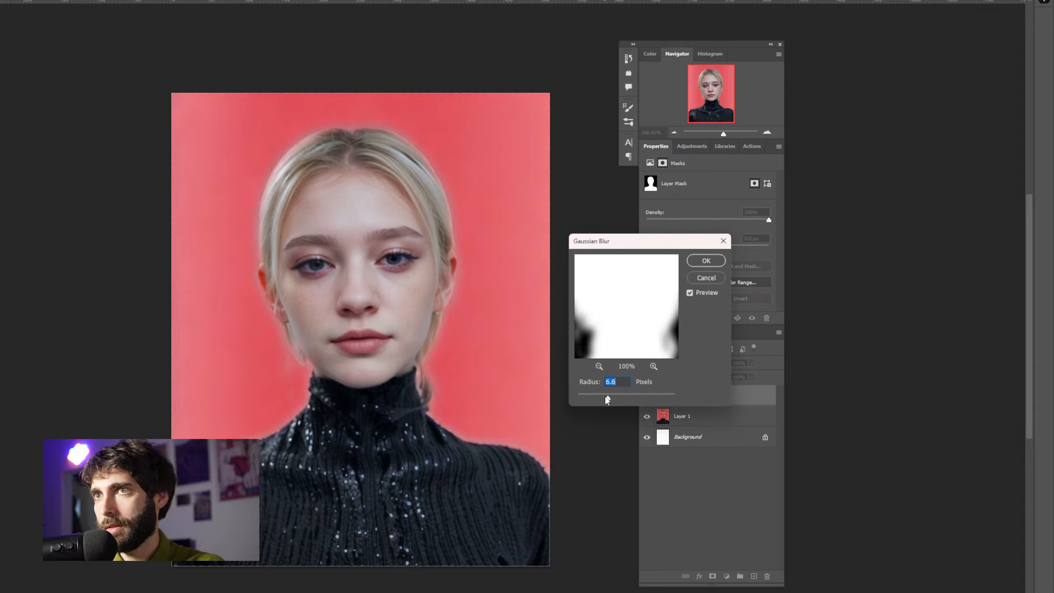
pyautogui.click(705, 261)
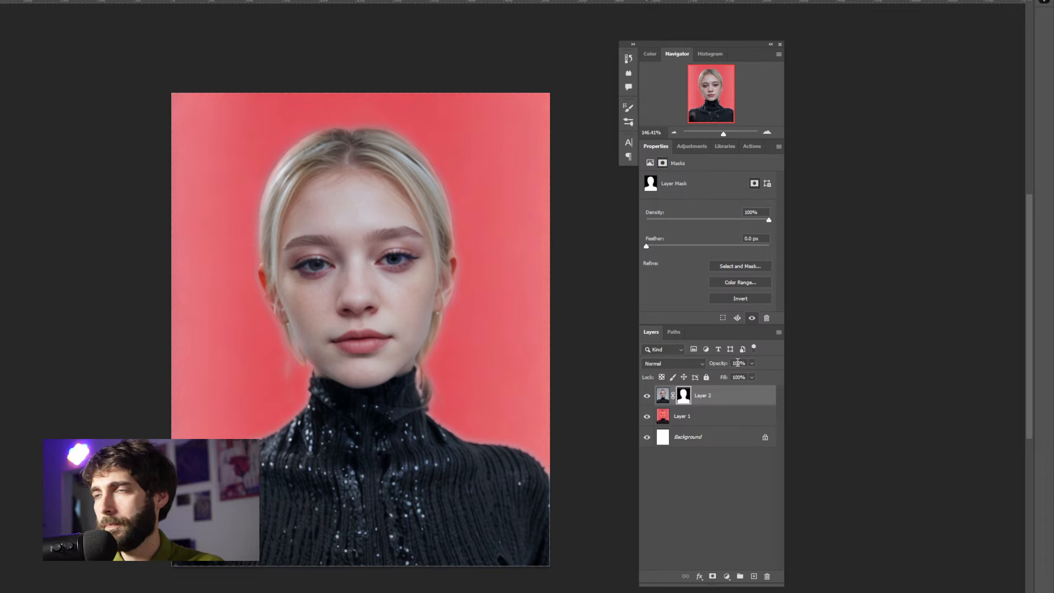
# Lower Layer 2's opacity to 70% and make its image active instead of its mask
pyautogui.moveTo(722, 364); pyautogui.dragTo(707, 370)
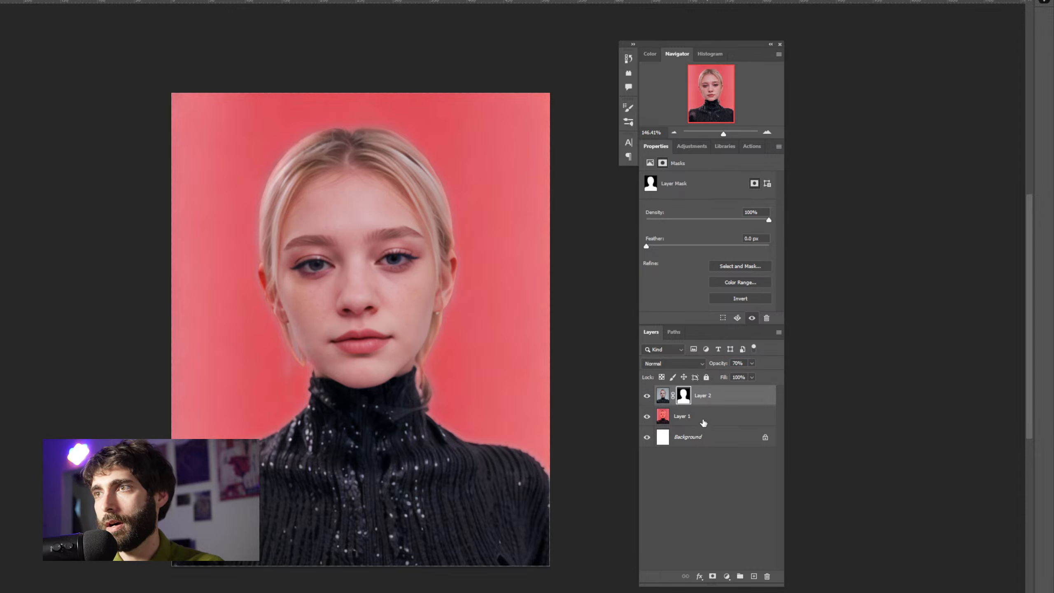
pyautogui.click(703, 422)
pyautogui.click(661, 399)
pyautogui.scroll(10, 374, 261)
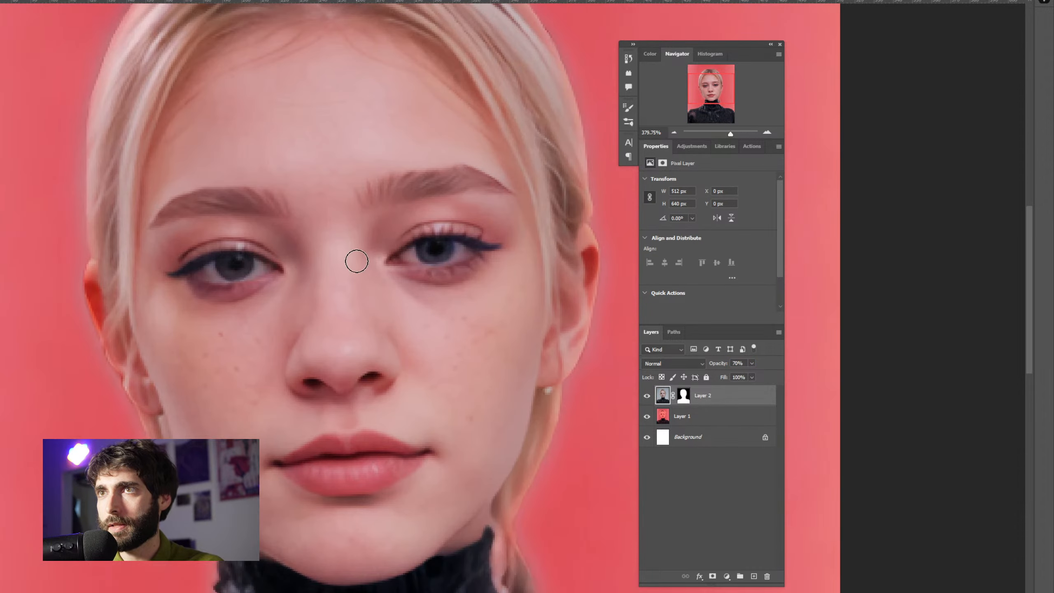
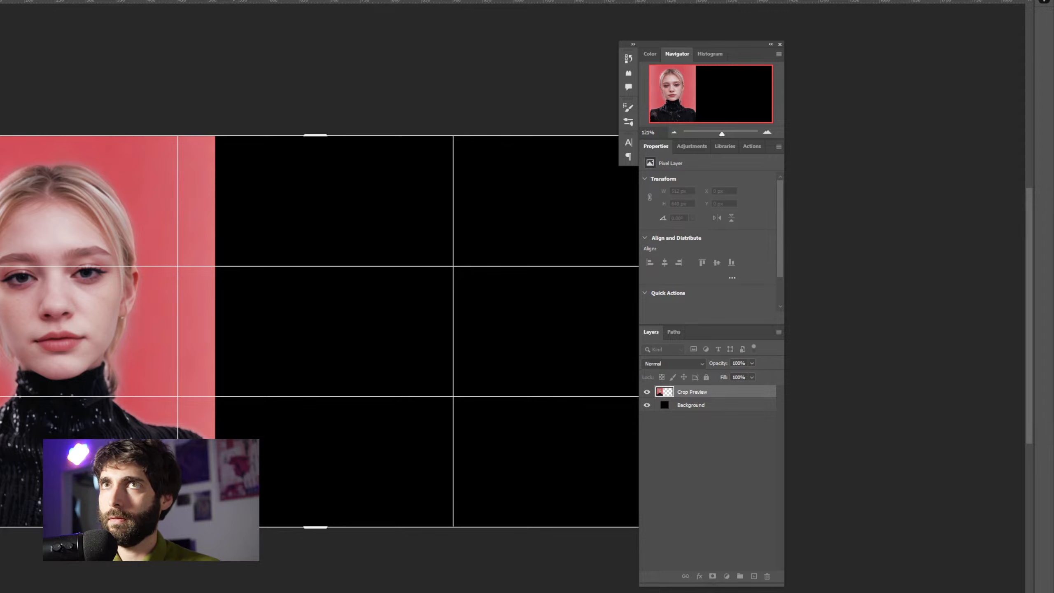
# Extend the canvas to 1353 px wide and place page1.png beside the red portrait, slightly overlapping its right edge at X 506 px
pyautogui.press('Return')
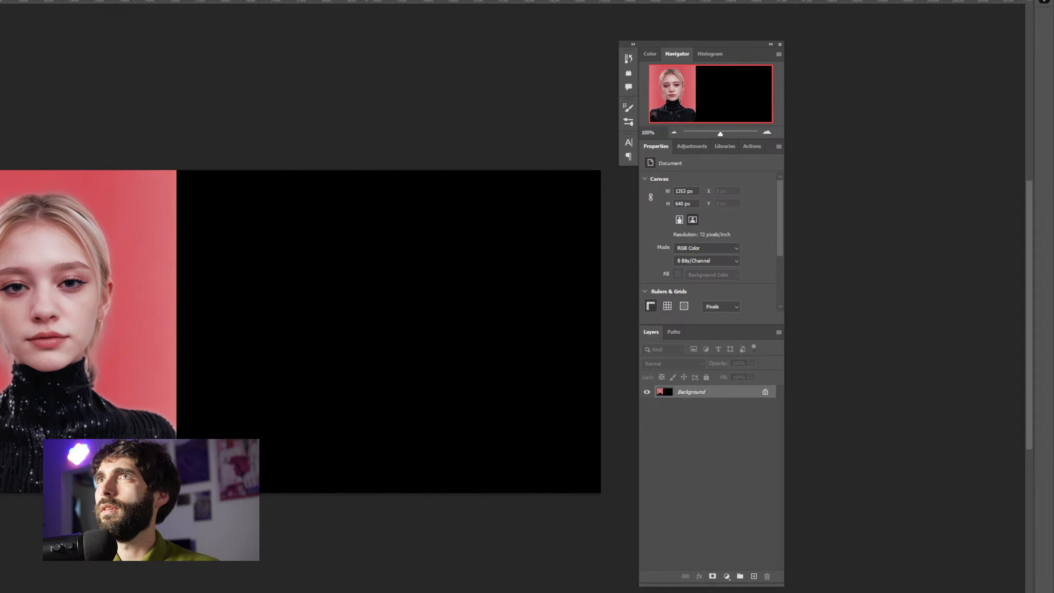
pyautogui.moveTo(282, 225); pyautogui.dragTo(361, 265)
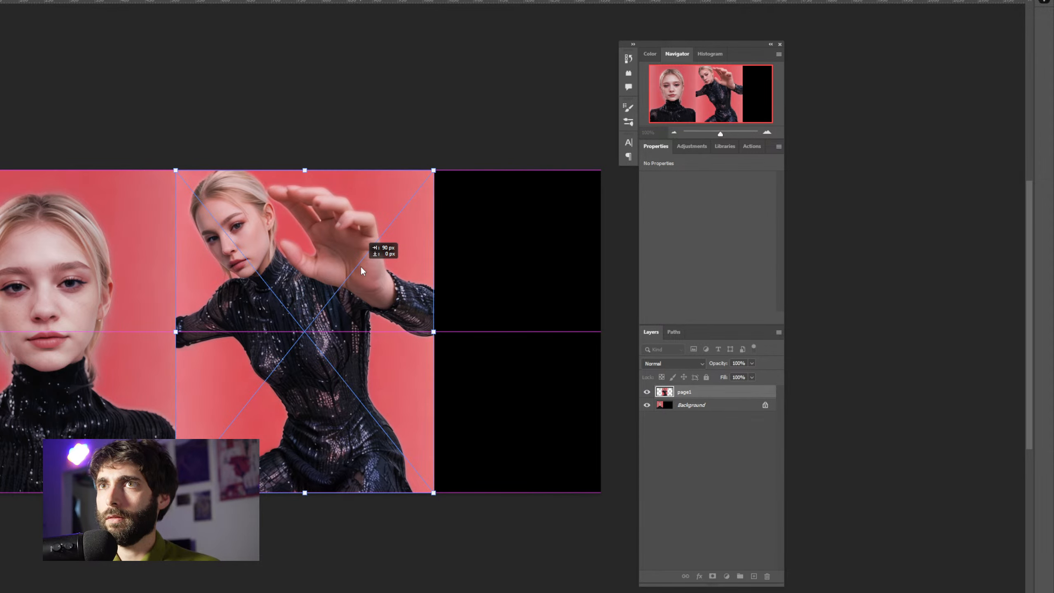
pyautogui.press('Return')
pyautogui.press('c')
pyautogui.press('v')
pyautogui.moveTo(293, 284); pyautogui.dragTo(285, 281)
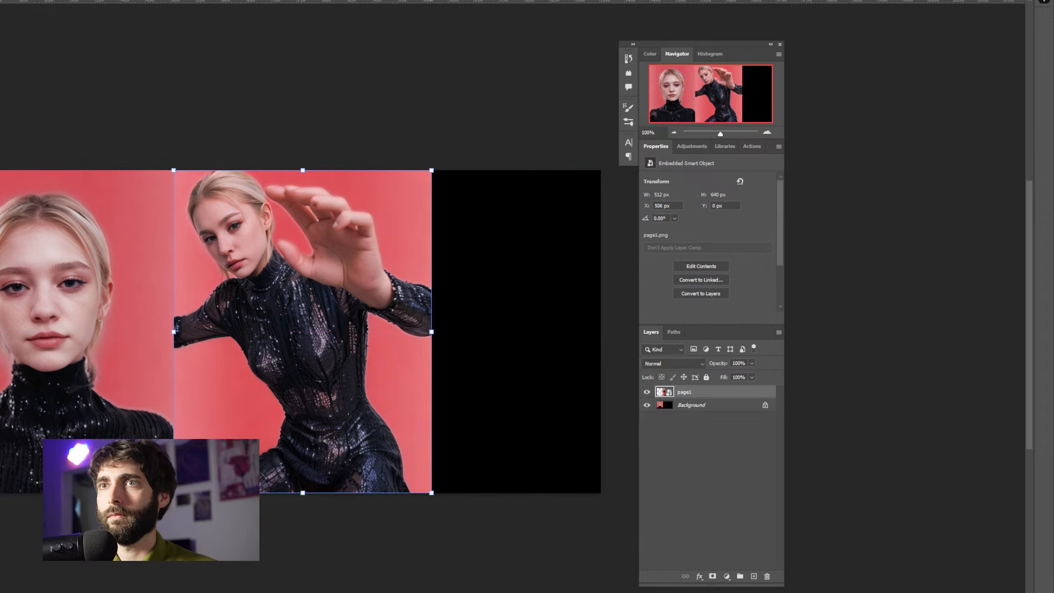
pyautogui.moveTo(0, 338); pyautogui.dragTo(470, 330)
pyautogui.moveTo(294, 312); pyautogui.dragTo(522, 313)
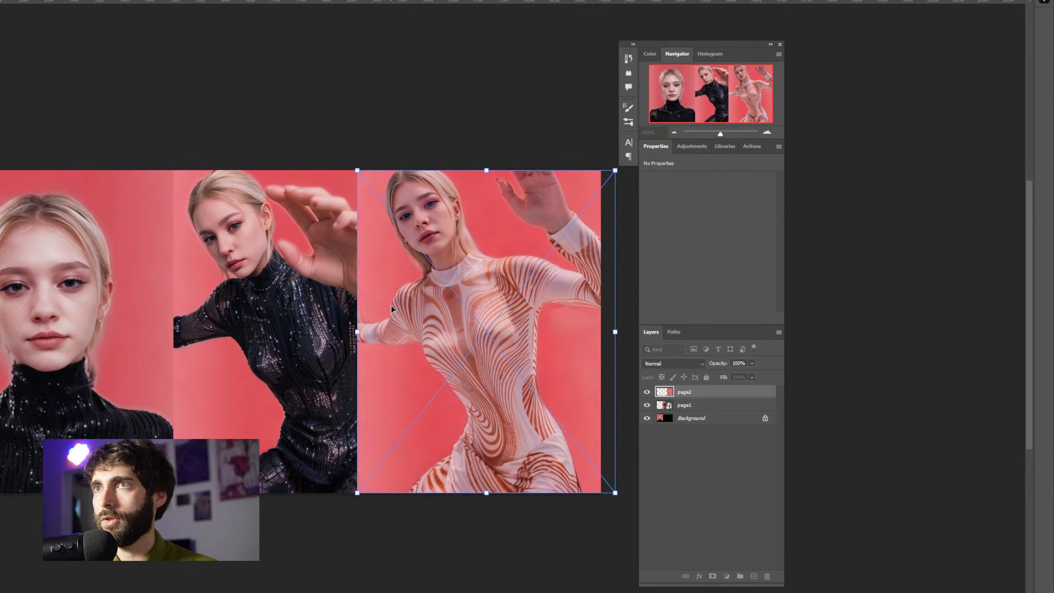
pyautogui.moveTo(442, 314)
pyautogui.mouseDown()
pyautogui.moveTo(386, 314)
pyautogui.moveTo(461, 318)
pyautogui.mouseUp()
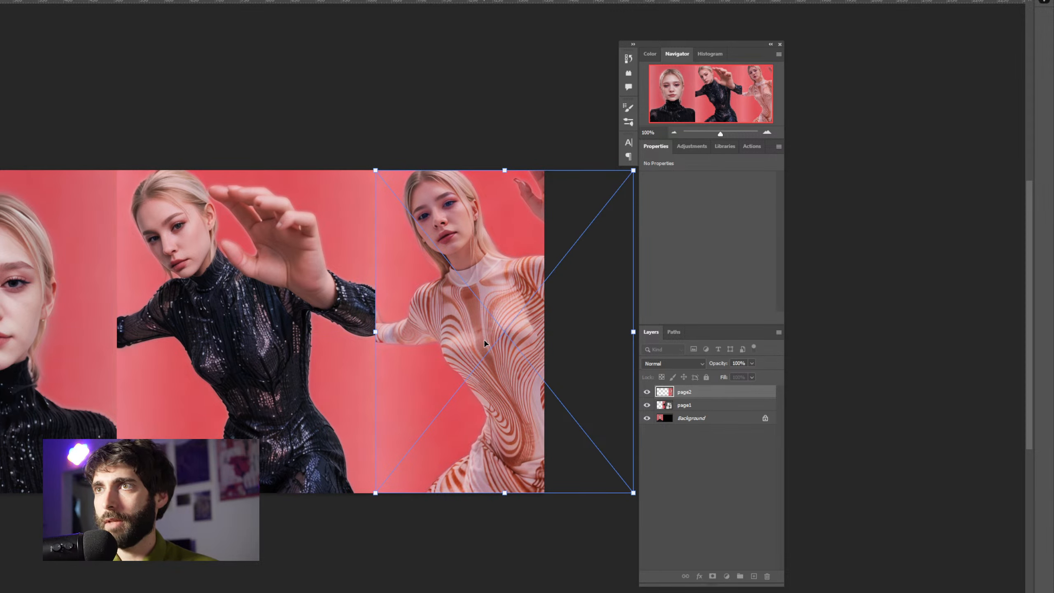
pyautogui.press('Escape')
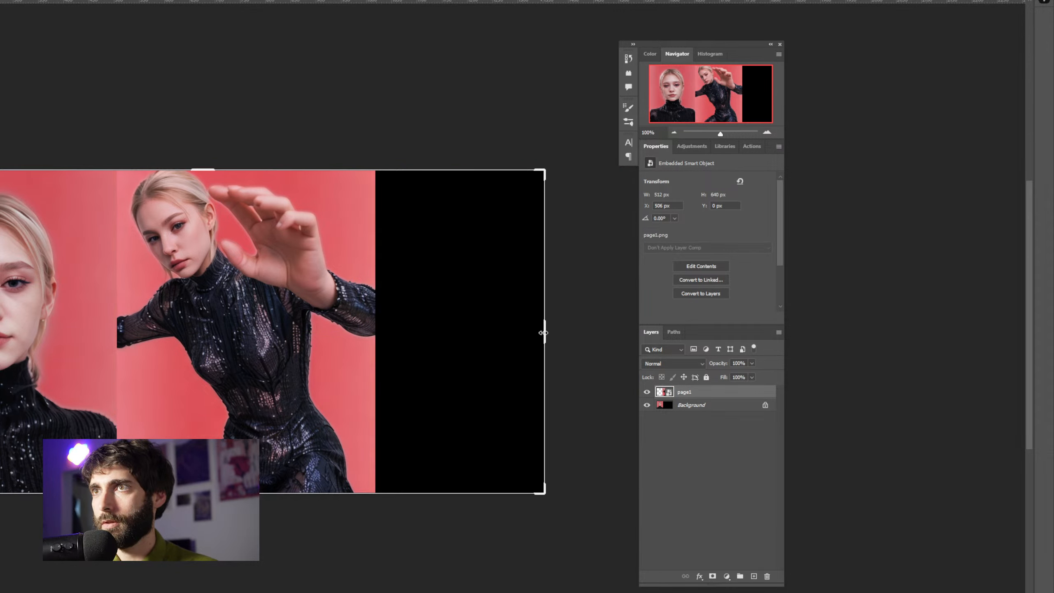
# Extend the canvas by about 480 px to the left of the portrait with the Crop tool
pyautogui.hscroll(1, 237, 344)
pyautogui.hscroll(-5, 205, 346)
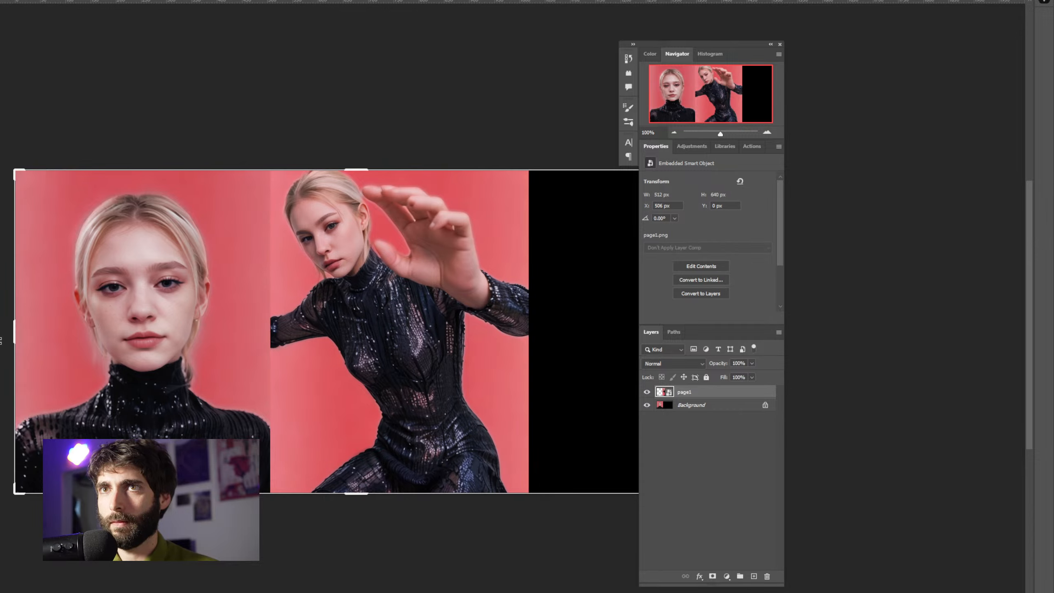
pyautogui.moveTo(16, 334); pyautogui.dragTo(0, 337)
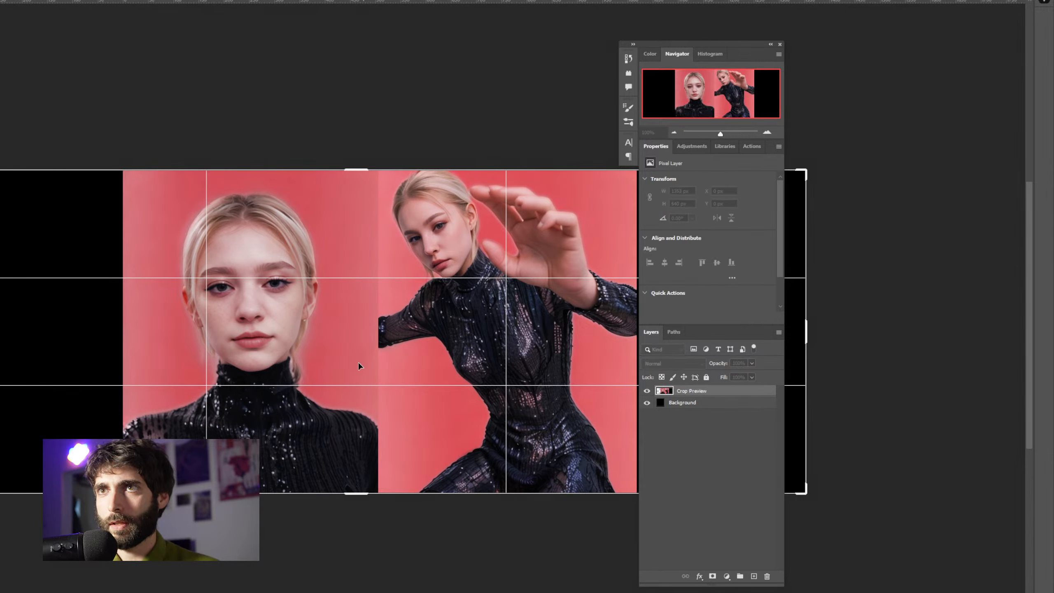
pyautogui.scroll(-2, 354, 357)
pyautogui.press('Return')
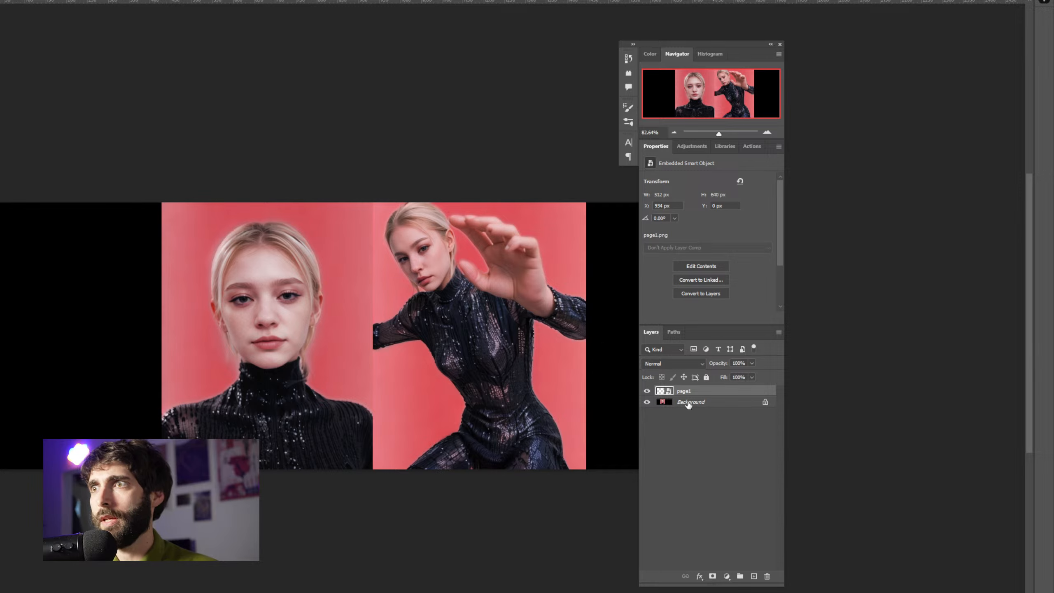
pyautogui.click(2, 312)
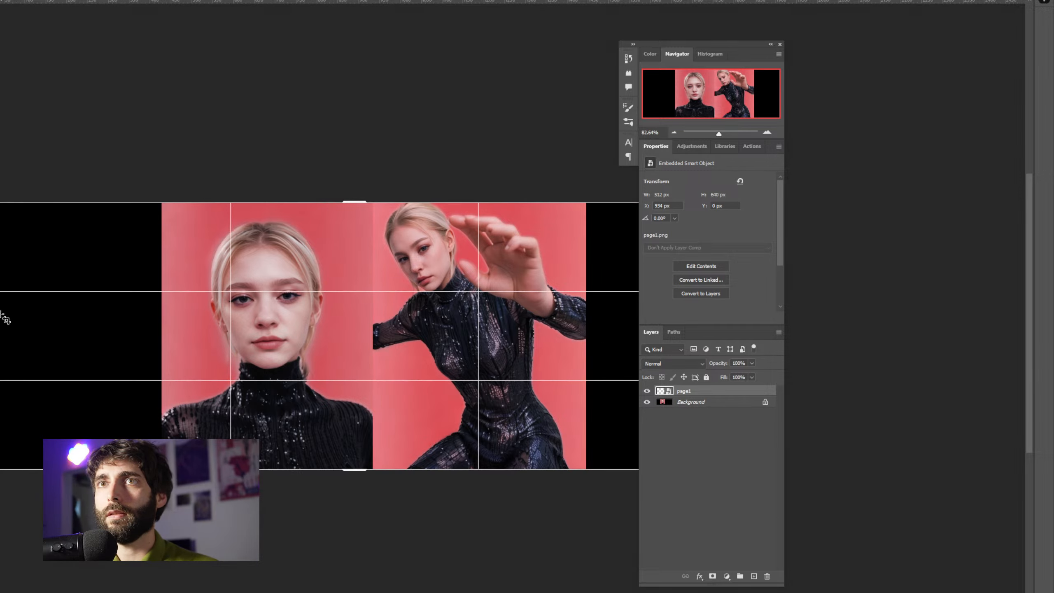
pyautogui.moveTo(0, 322); pyautogui.dragTo(0, 332)
pyautogui.press('Return')
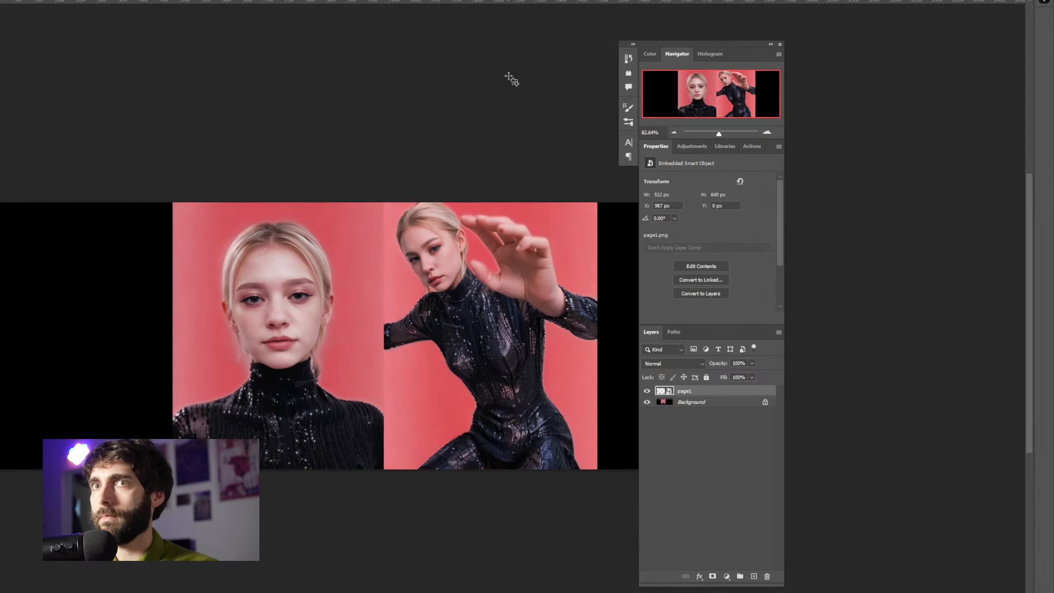
# Place page2.png in the empty area left of the portrait, positioned at X -20 px and Y 0 px
pyautogui.moveTo(0, 265); pyautogui.dragTo(91, 317)
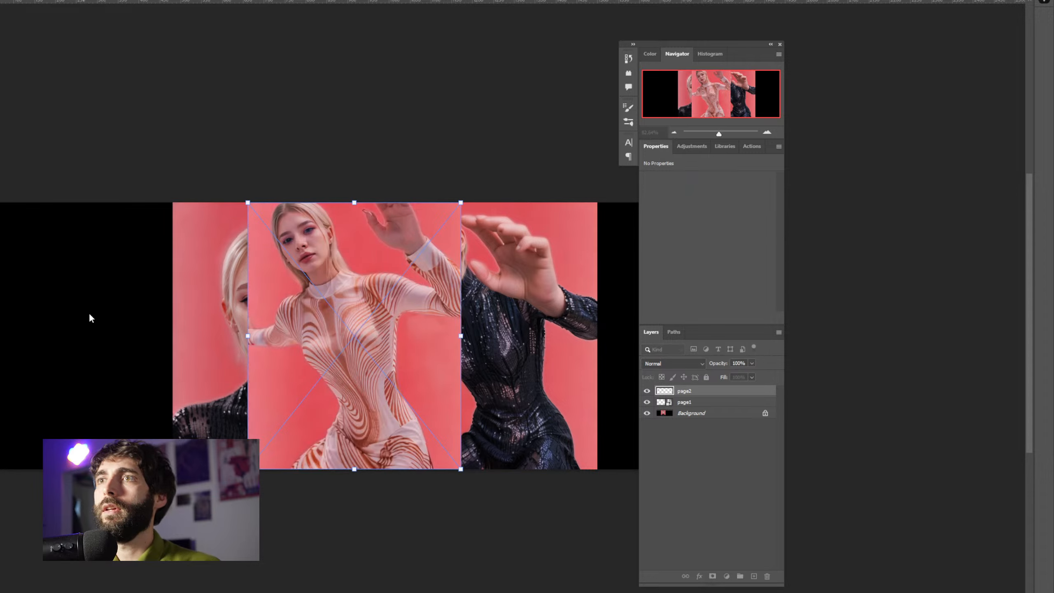
pyautogui.moveTo(368, 318); pyautogui.dragTo(84, 323)
pyautogui.press('Return')
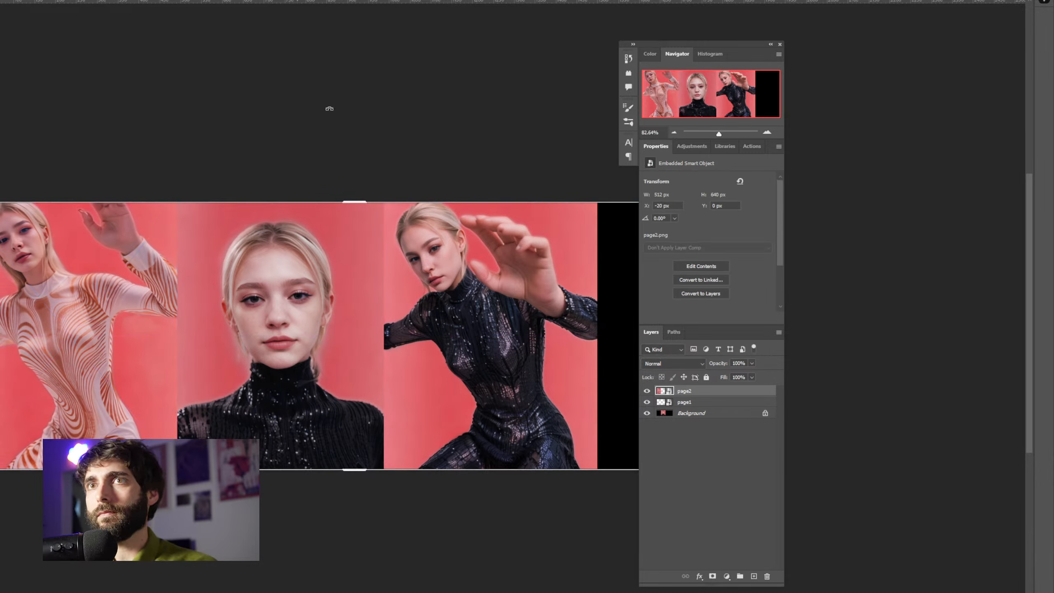
# Flip the whole three-image canvas horizontally
pyautogui.press('v')
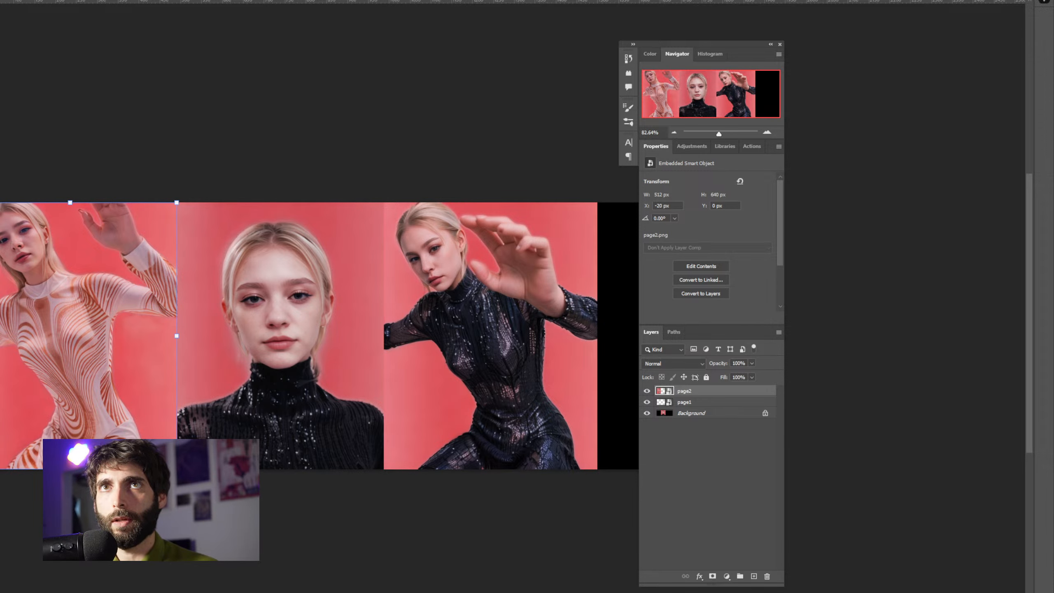
pyautogui.hotkey('ctrl', 'shift', 'h')
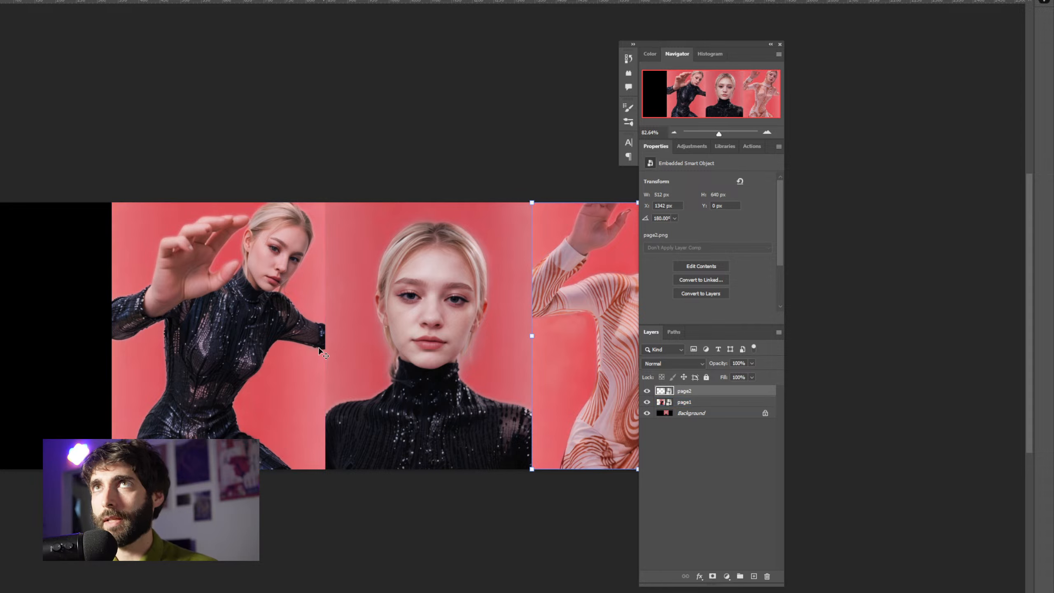
# Flip the whole canvas horizontally once more, and mirror only the page2 image horizontally
pyautogui.hotkey('ctrl', 'shift', 'h')
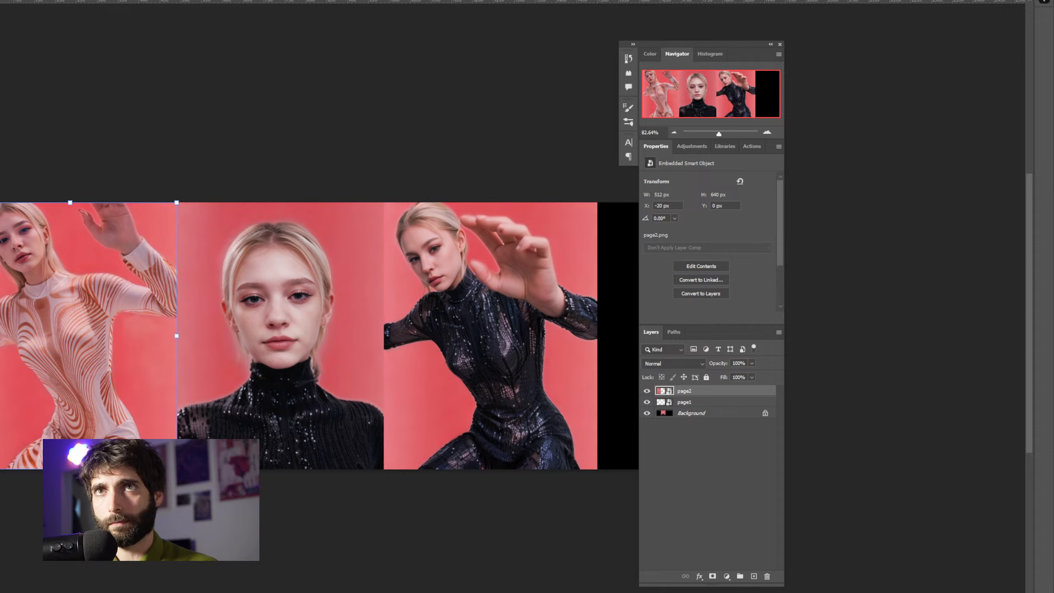
pyautogui.rightClick(2, 189)
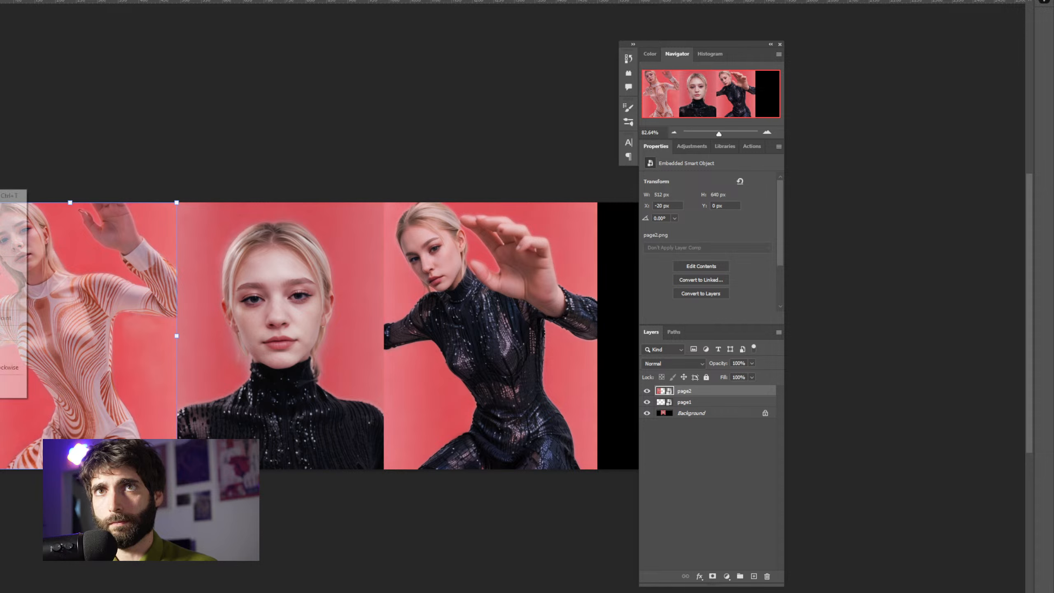
pyautogui.click(12, 383)
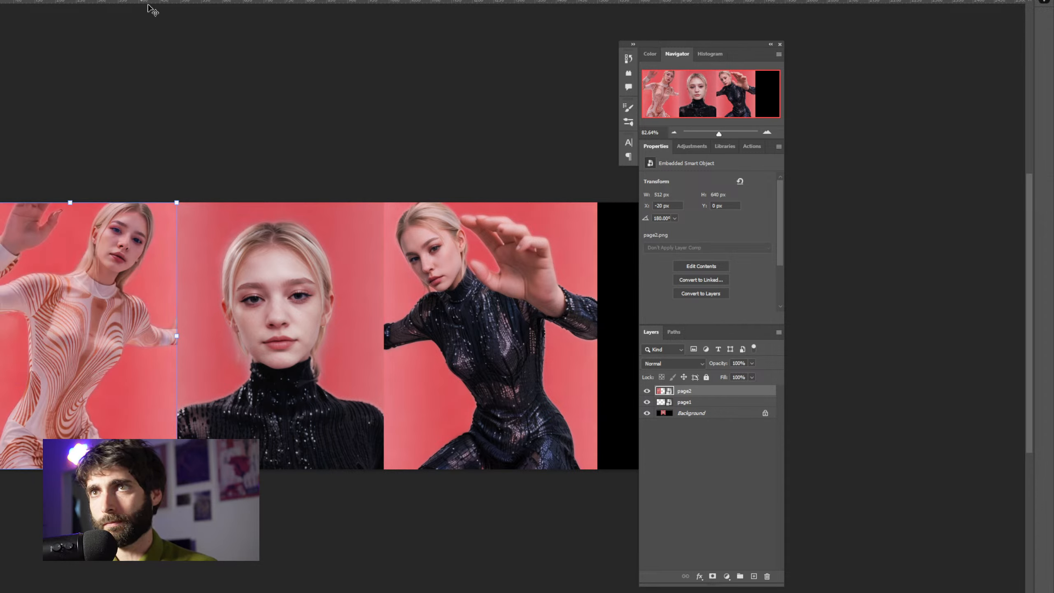
# Crop the canvas to 1517 px wide so it fits the outer edges of the three images without the black area beside page1
pyautogui.scroll(1, 388, 344)
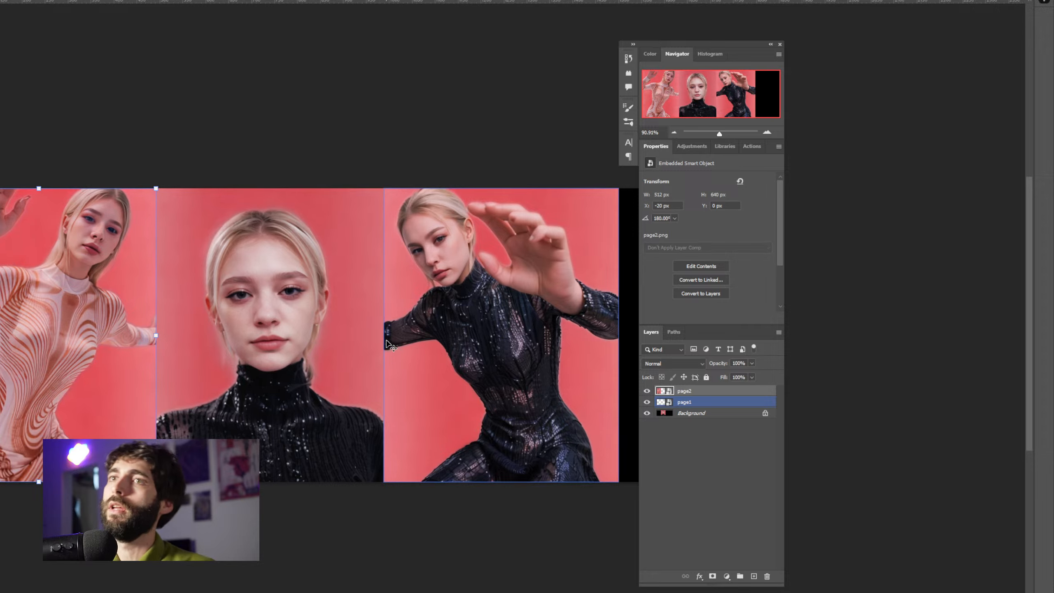
pyautogui.moveTo(397, 348)
pyautogui.mouseDown()
pyautogui.moveTo(375, 348)
pyautogui.moveTo(384, 339)
pyautogui.mouseUp()
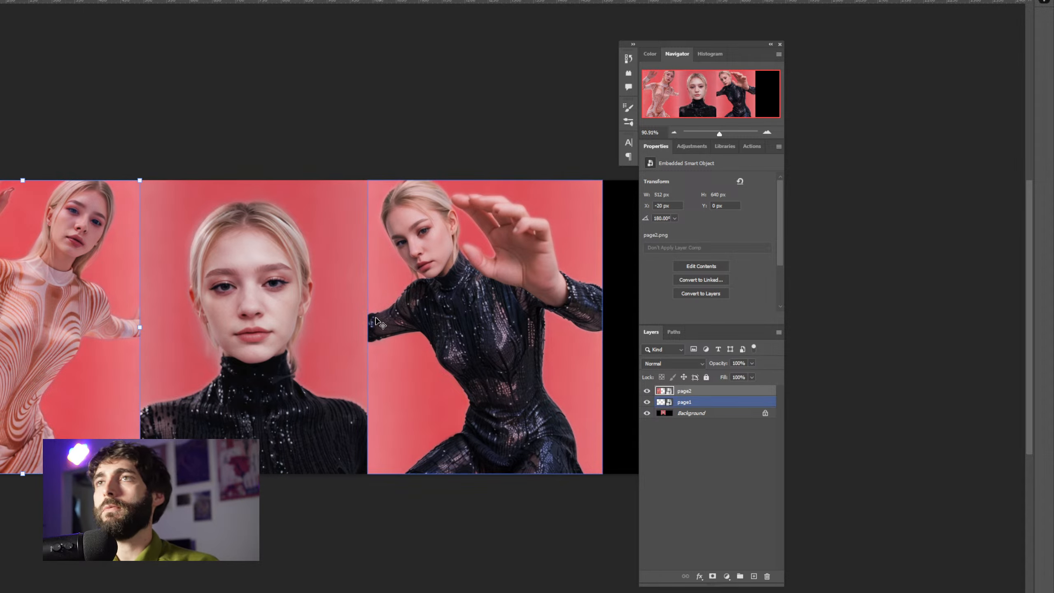
pyautogui.scroll(1, 297, 307)
pyautogui.scroll(-1, 294, 305)
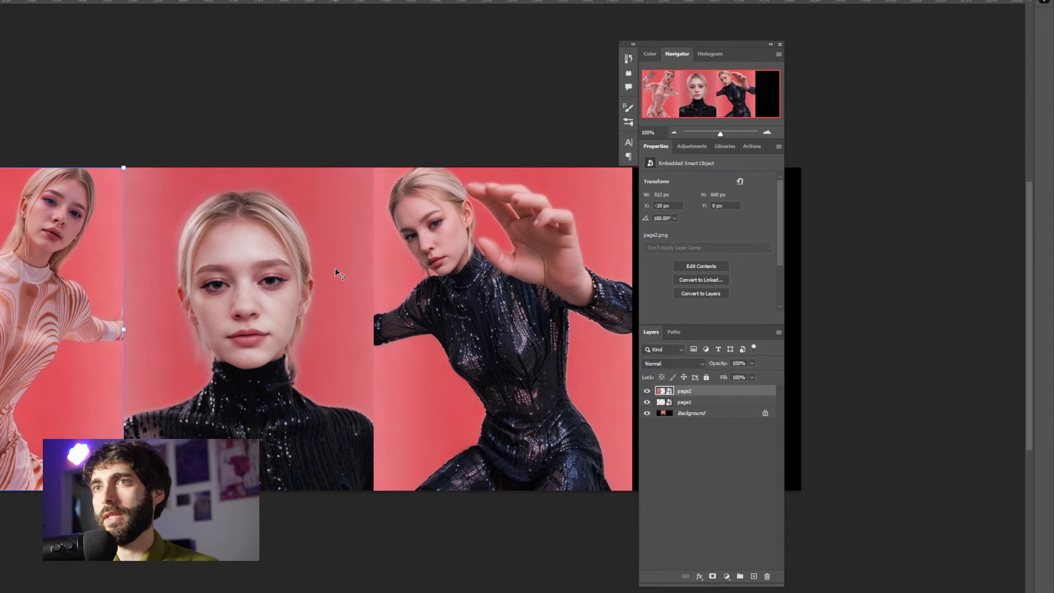
pyautogui.scroll(-1, 338, 291)
pyautogui.hotkey('alt', '[')
pyautogui.scroll(-1, 404, 351)
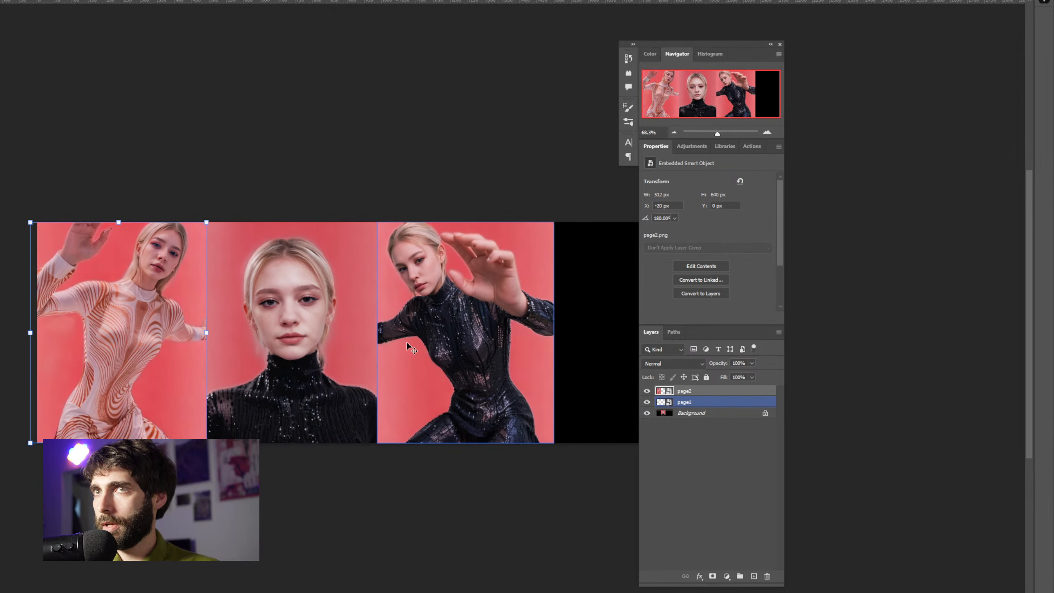
pyautogui.hscroll(2, 425, 345)
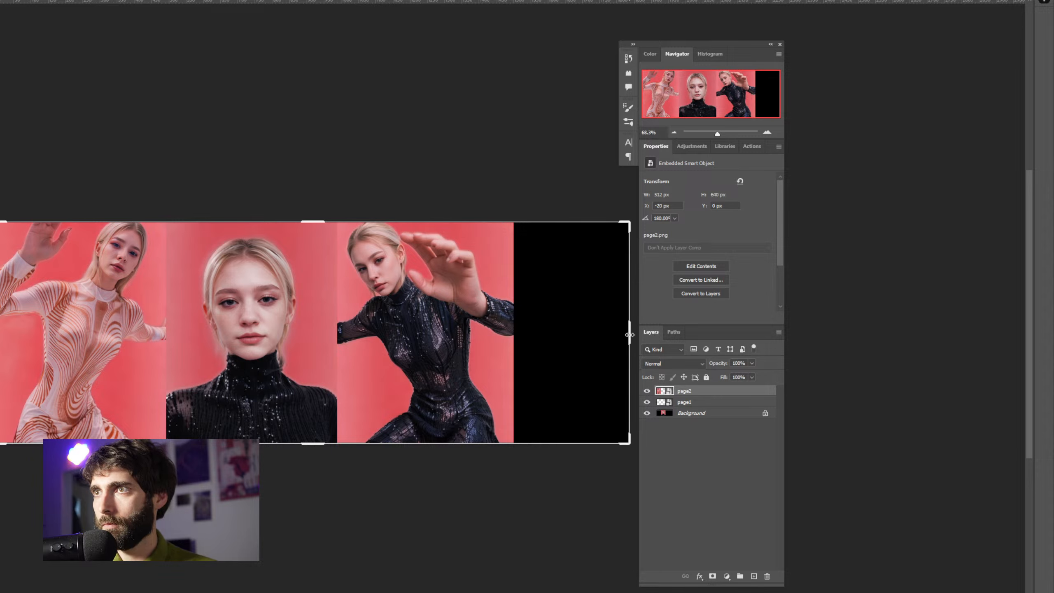
pyautogui.moveTo(630, 335); pyautogui.dragTo(568, 337)
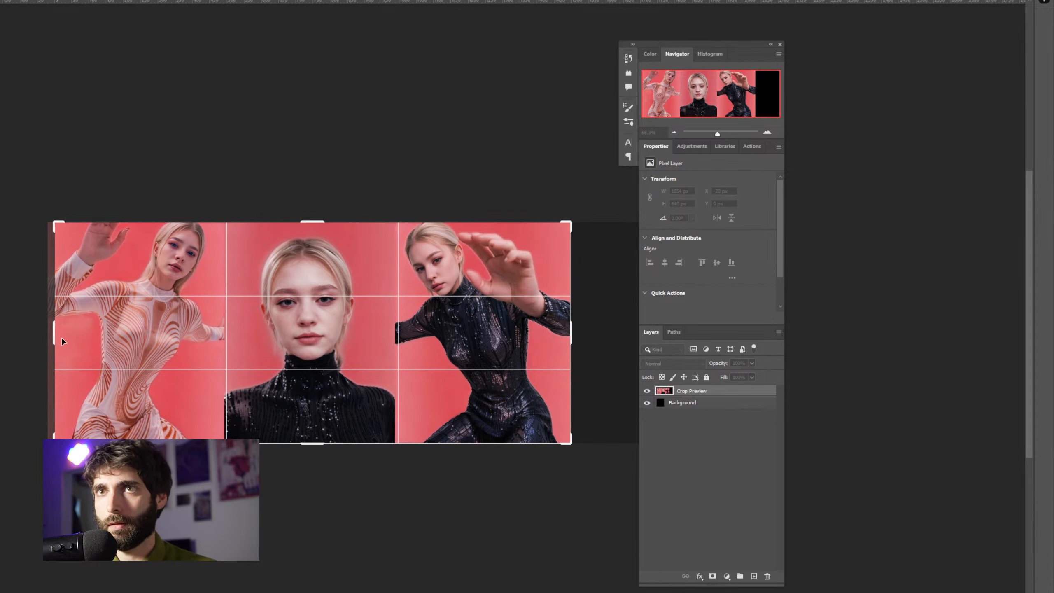
pyautogui.moveTo(54, 337); pyautogui.dragTo(46, 334)
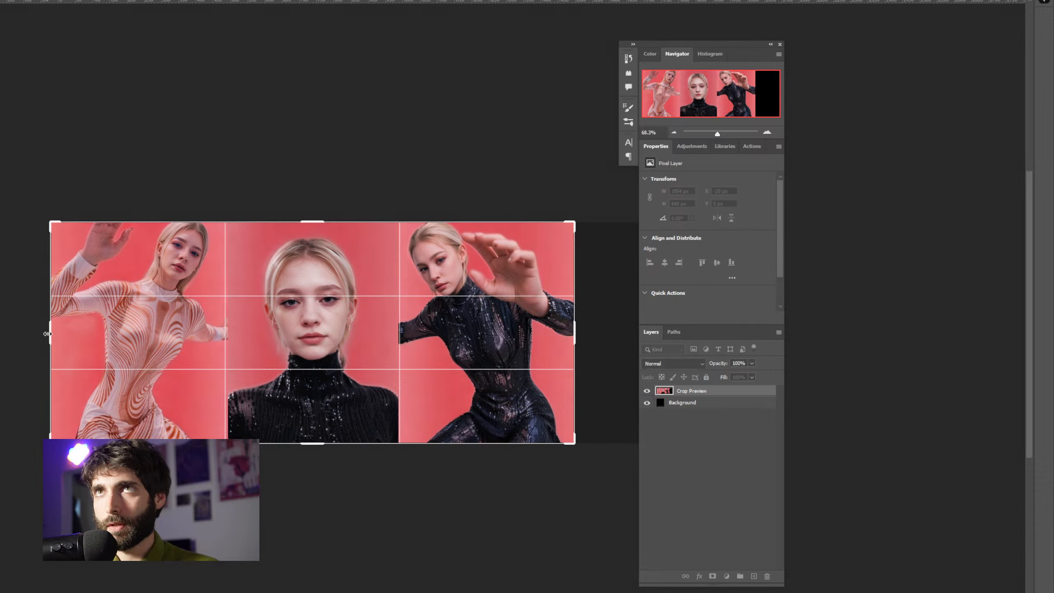
pyautogui.press('Return')
# Paste the grey scan texture as a layer above the images and scale it to 1572 × 954 px so it covers the canvas
pyautogui.scroll(4, 138, 352)
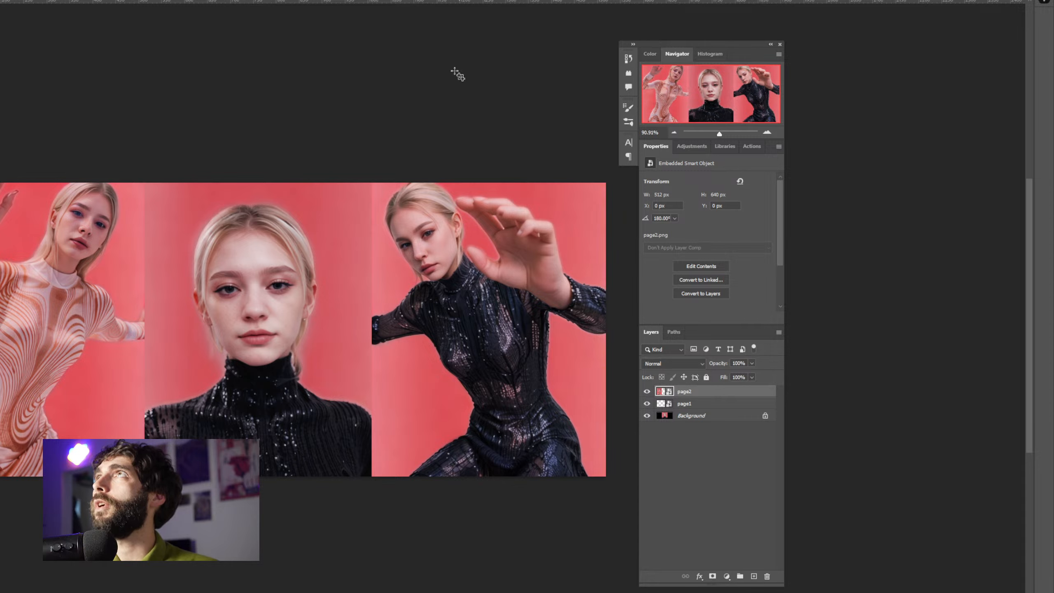
pyautogui.hotkey('ctrl', 'v')
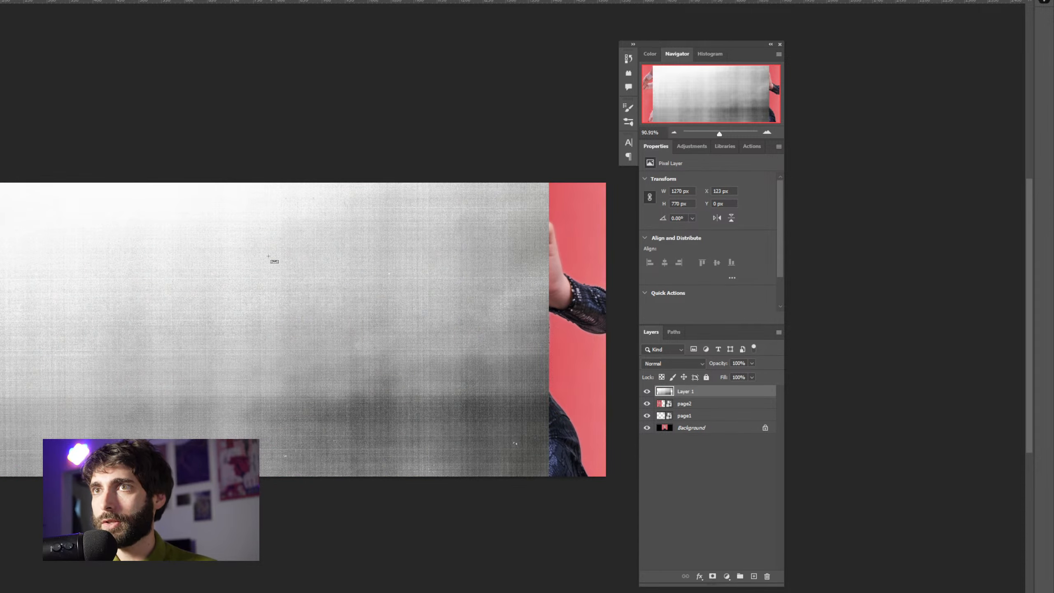
pyautogui.hotkey('ctrl', 't')
pyautogui.moveTo(255, 182); pyautogui.dragTo(240, 98)
pyautogui.press('Escape')
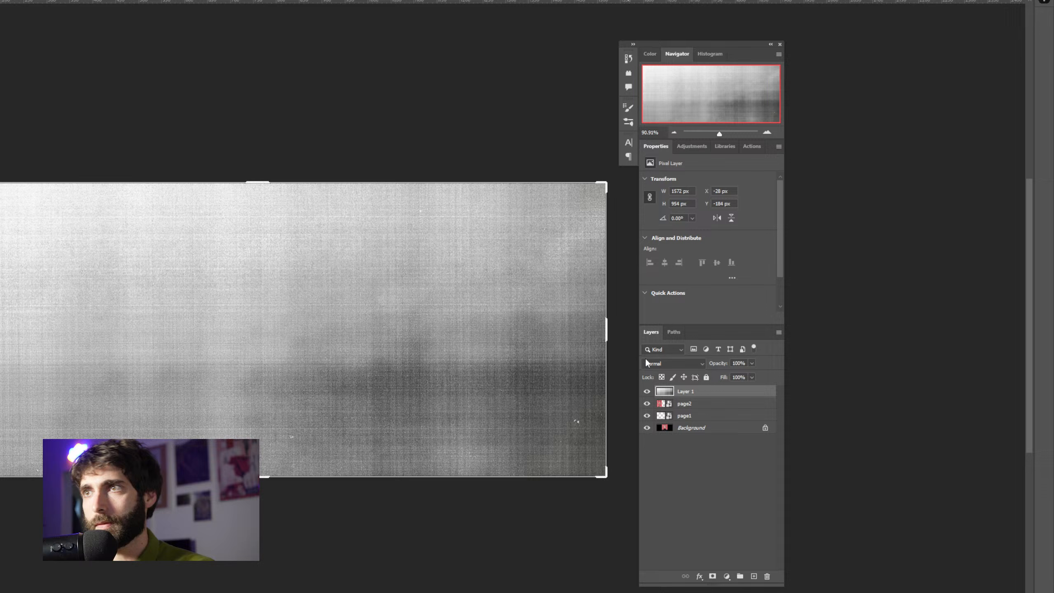
# Blend the texture layer with Divide at 30% opacity and move it up to X -27 px, Y -294 px
pyautogui.click(679, 362)
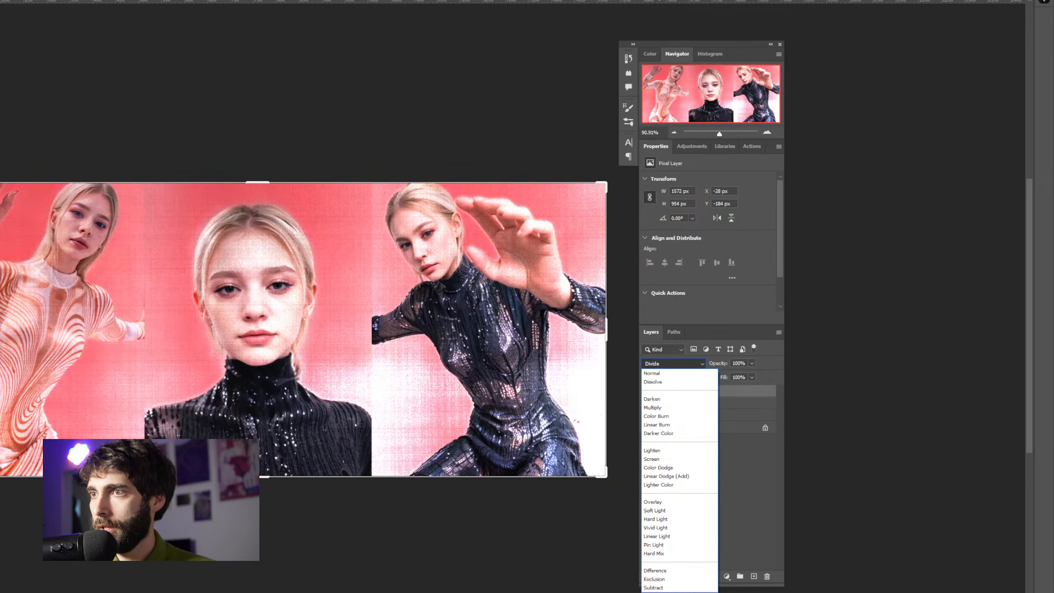
pyautogui.click(676, 592)
pyautogui.moveTo(717, 366); pyautogui.dragTo(685, 371)
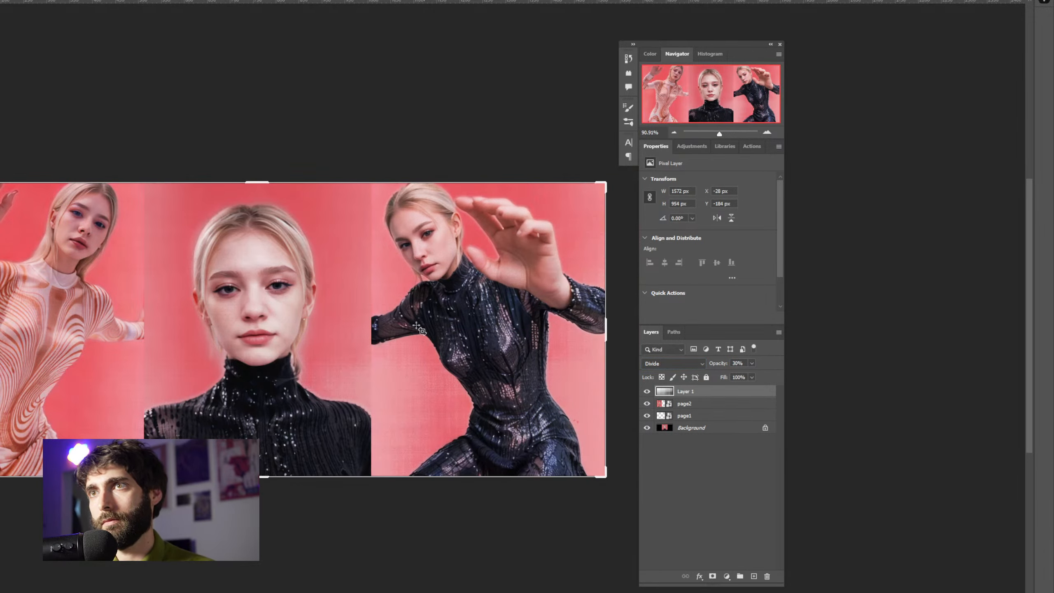
pyautogui.press('v')
pyautogui.moveTo(330, 315); pyautogui.dragTo(332, 264)
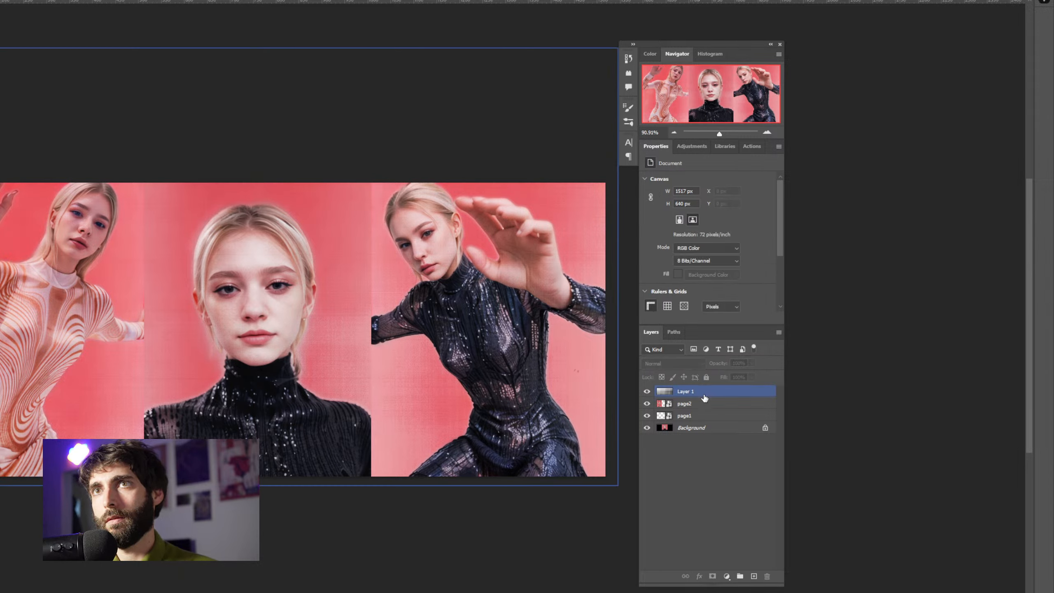
# Duplicate the texture layer and set the copy to the Difference blend mode at 0% opacity
pyautogui.click(701, 395)
pyautogui.hotkey('ctrl', 'j')
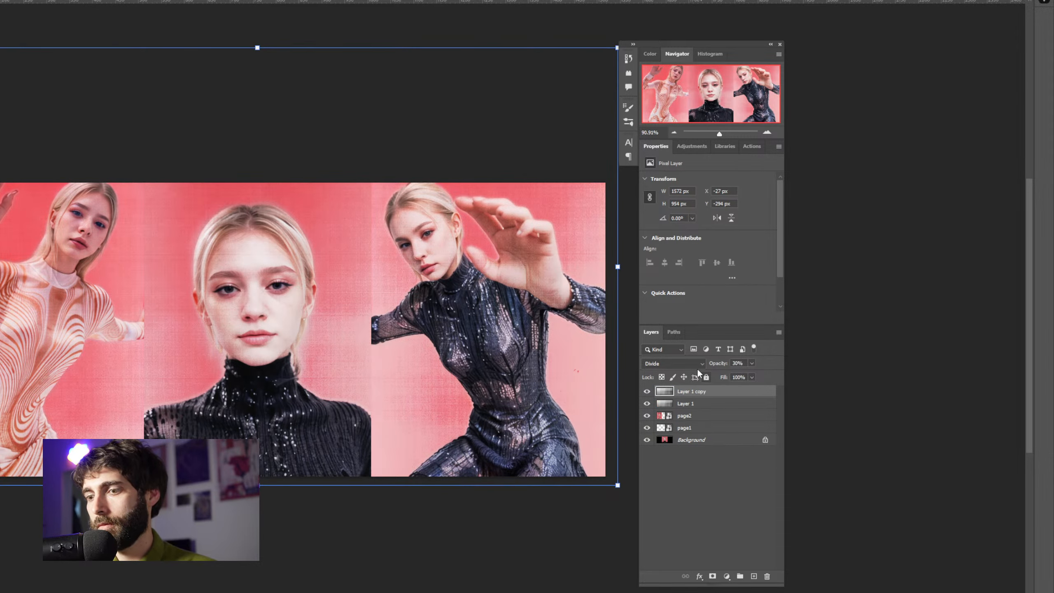
pyautogui.click(690, 364)
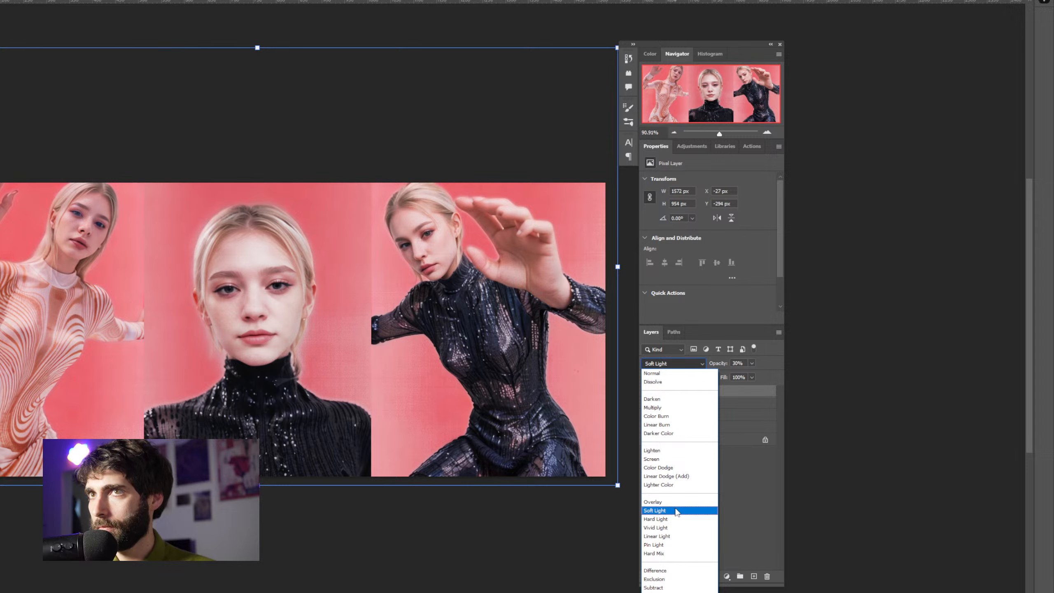
pyautogui.click(675, 572)
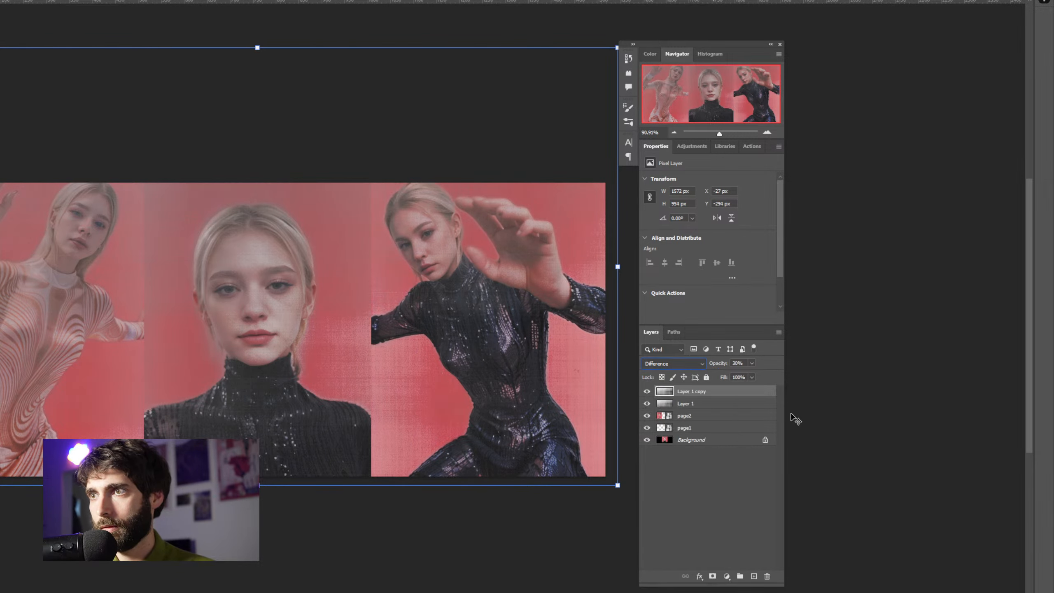
pyautogui.moveTo(717, 367); pyautogui.dragTo(701, 372)
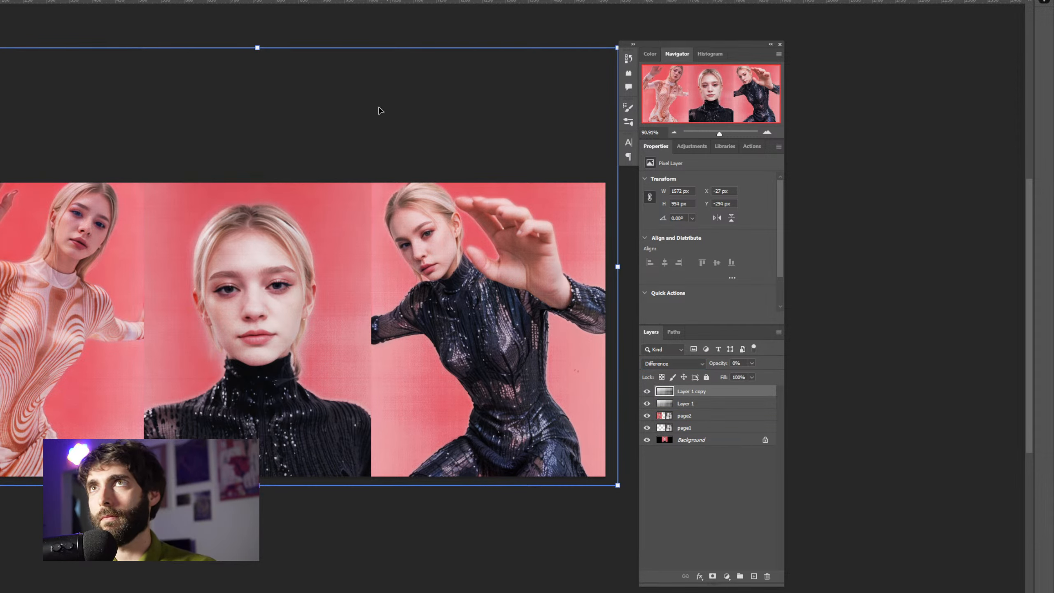
pyautogui.scroll(-1, 374, 106)
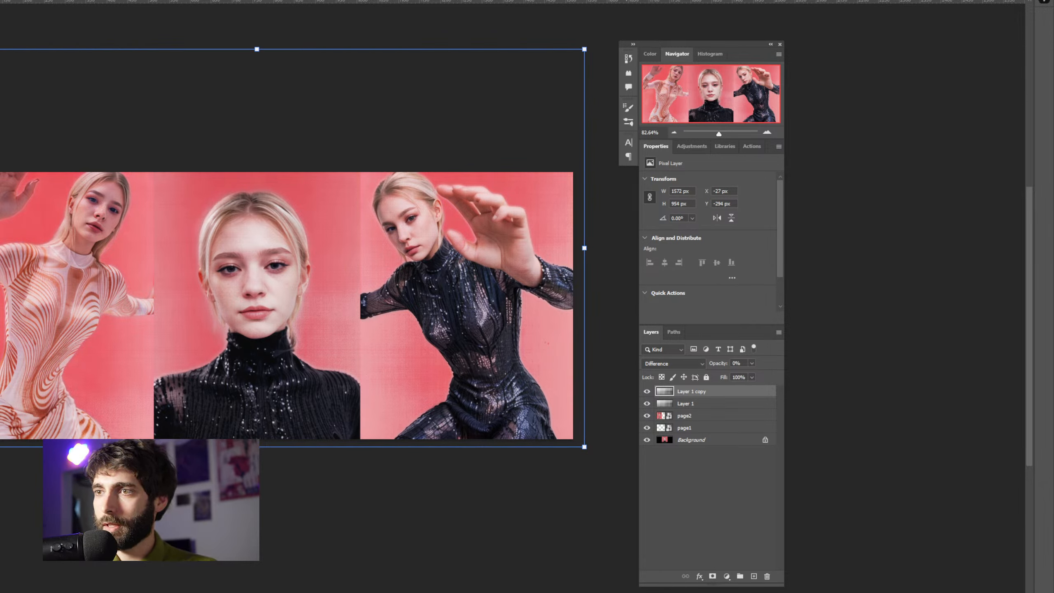
# Switch to the editorial scene in Blender and play the mannequin's animation to a new pose with both arms bent
pyautogui.moveTo(642, 592)
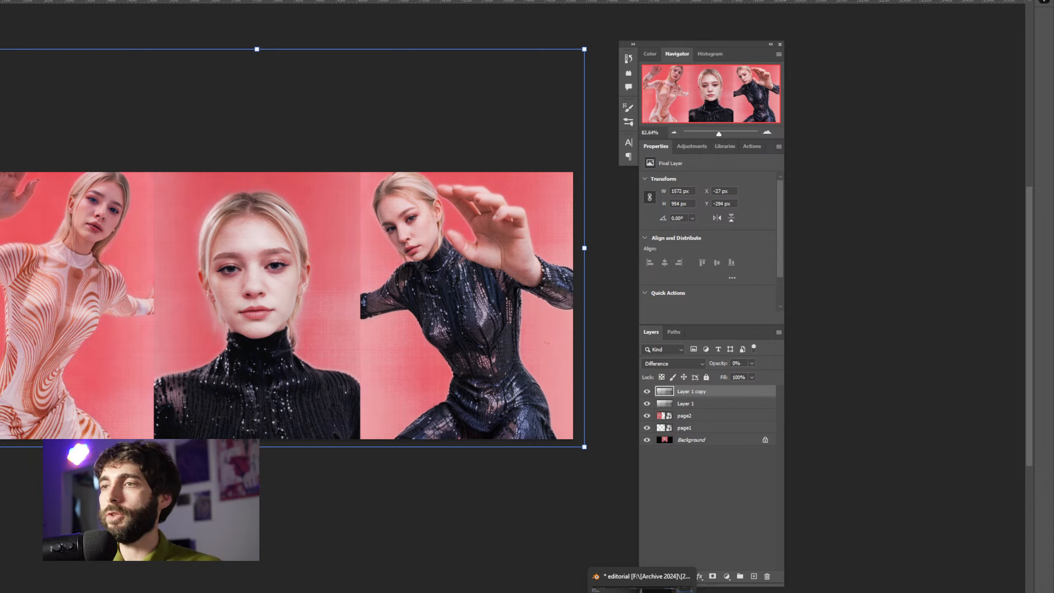
pyautogui.click(642, 592)
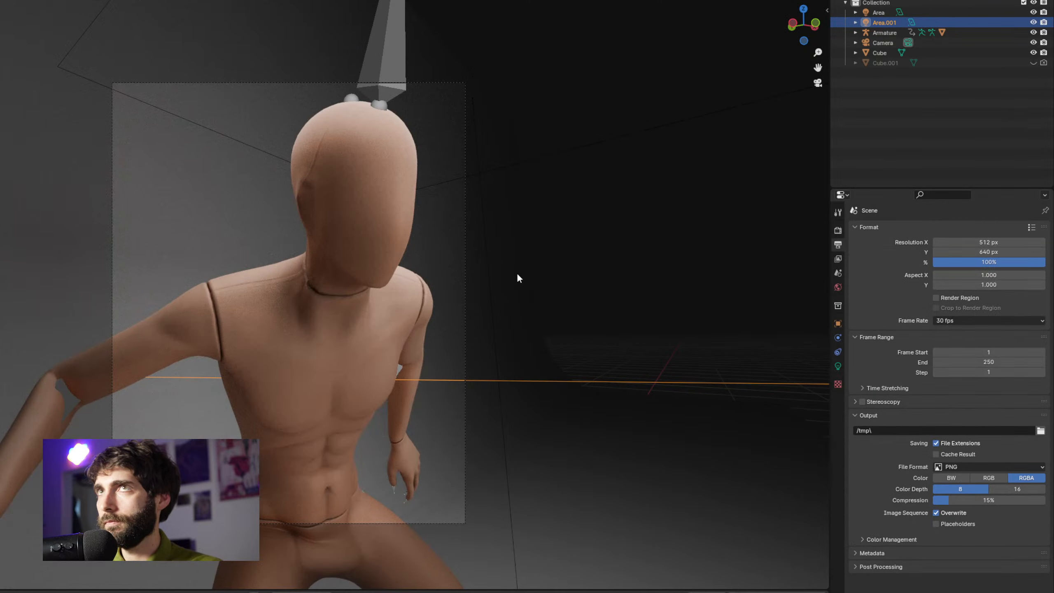
pyautogui.scroll(-2, 503, 337)
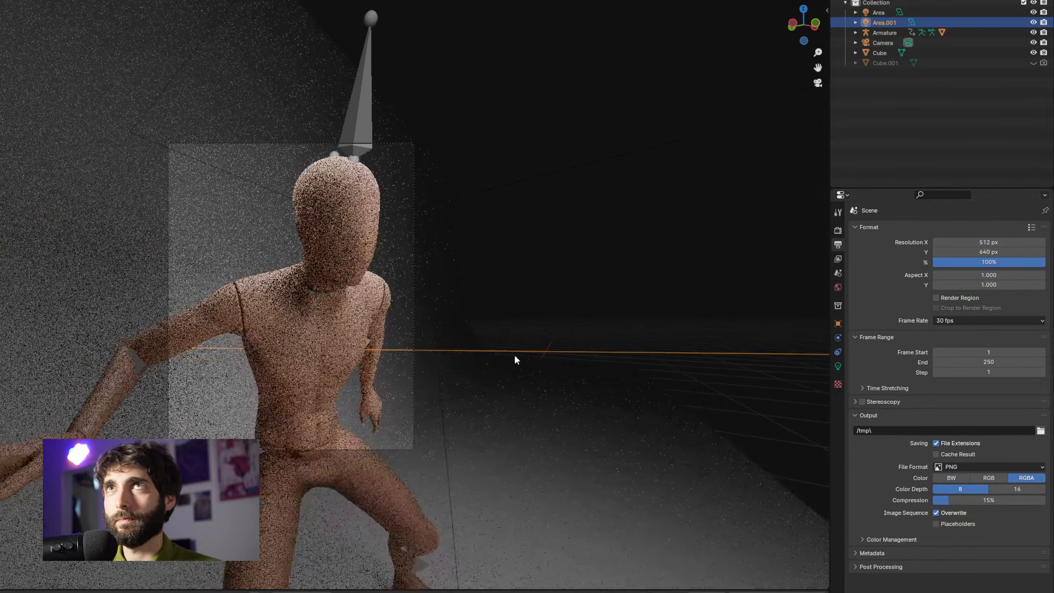
pyautogui.moveTo(516, 356); pyautogui.dragTo(314, 378)
pyautogui.scroll(-5, 485, 360)
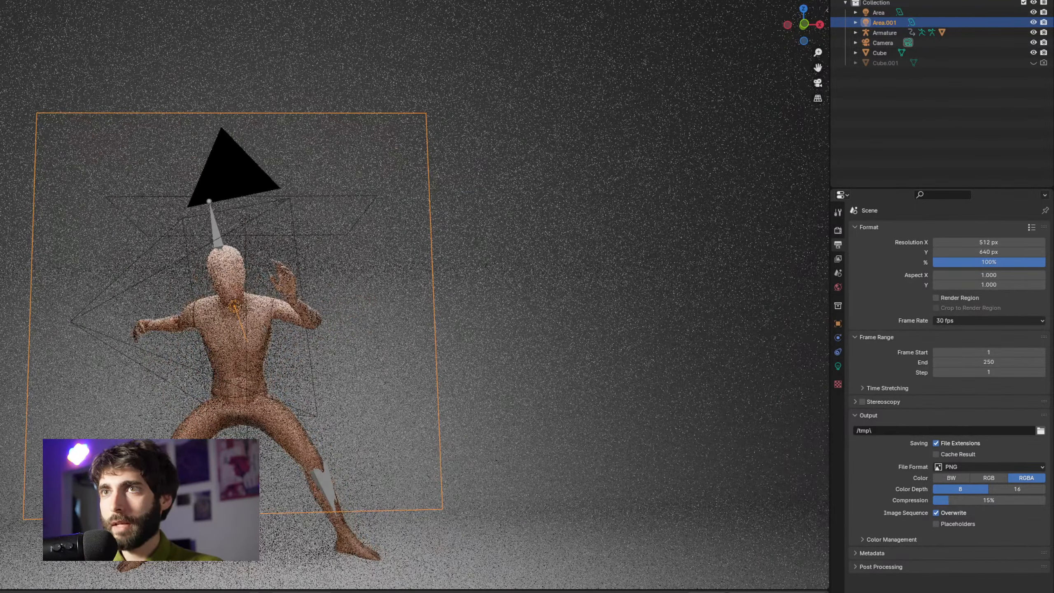
pyautogui.moveTo(196, 363); pyautogui.dragTo(275, 425)
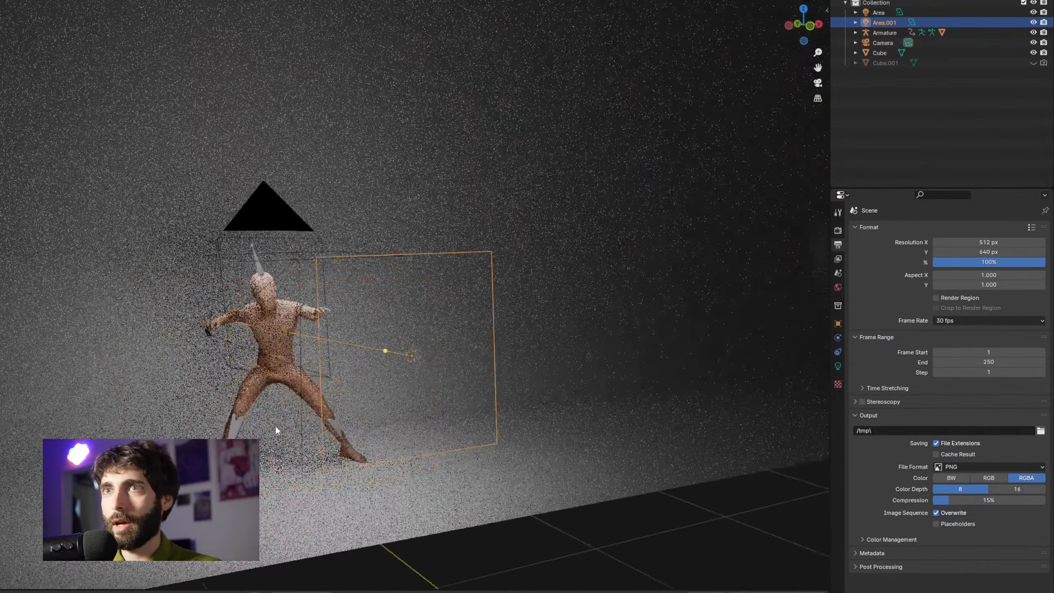
pyautogui.scroll(4, 234, 357)
pyautogui.moveTo(233, 359); pyautogui.dragTo(260, 382)
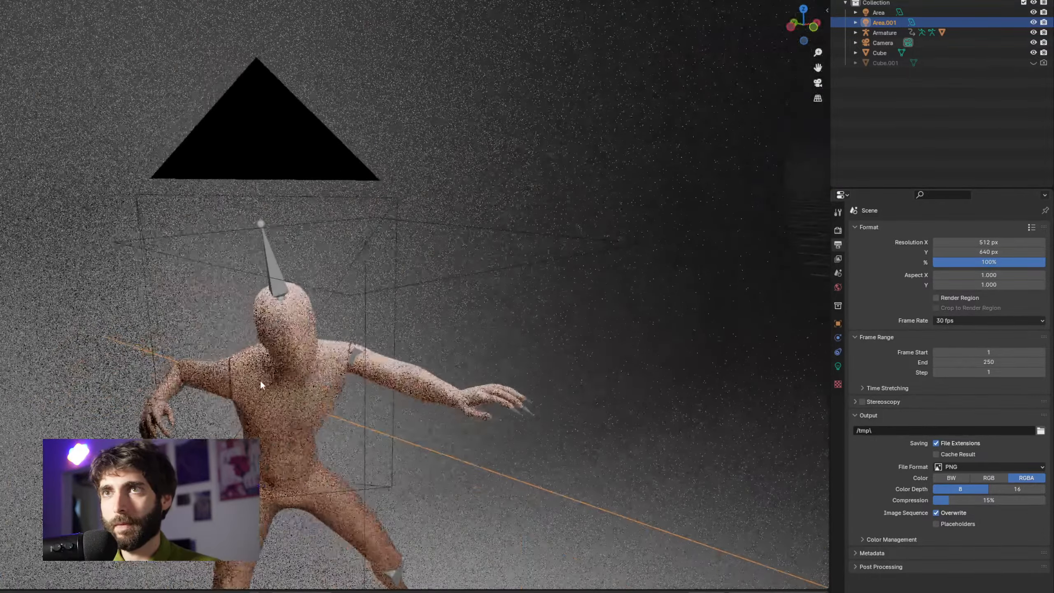
pyautogui.press('space')
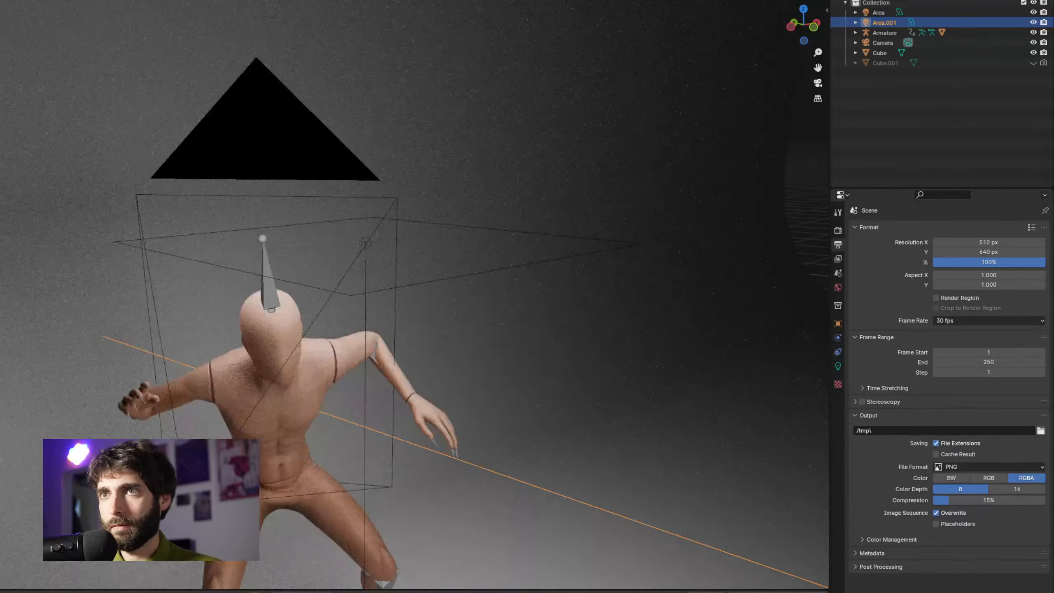
# Align the camera to a closer view of the posed mannequin from its side, with the bent arm and hand in the foreground
pyautogui.moveTo(260, 382); pyautogui.dragTo(170, 372)
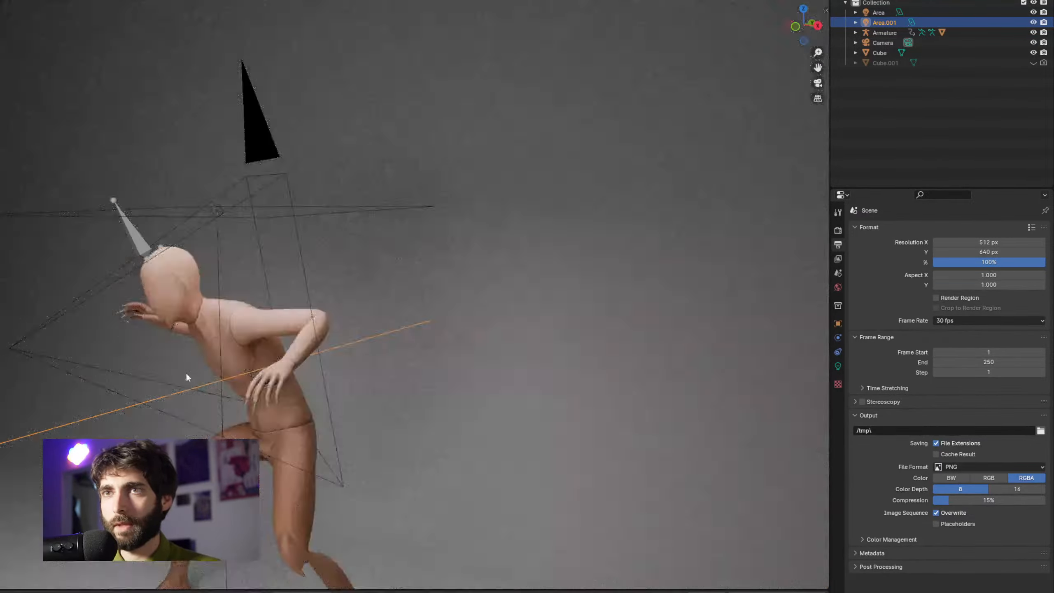
pyautogui.scroll(5, 186, 373)
pyautogui.scroll(2, 272, 257)
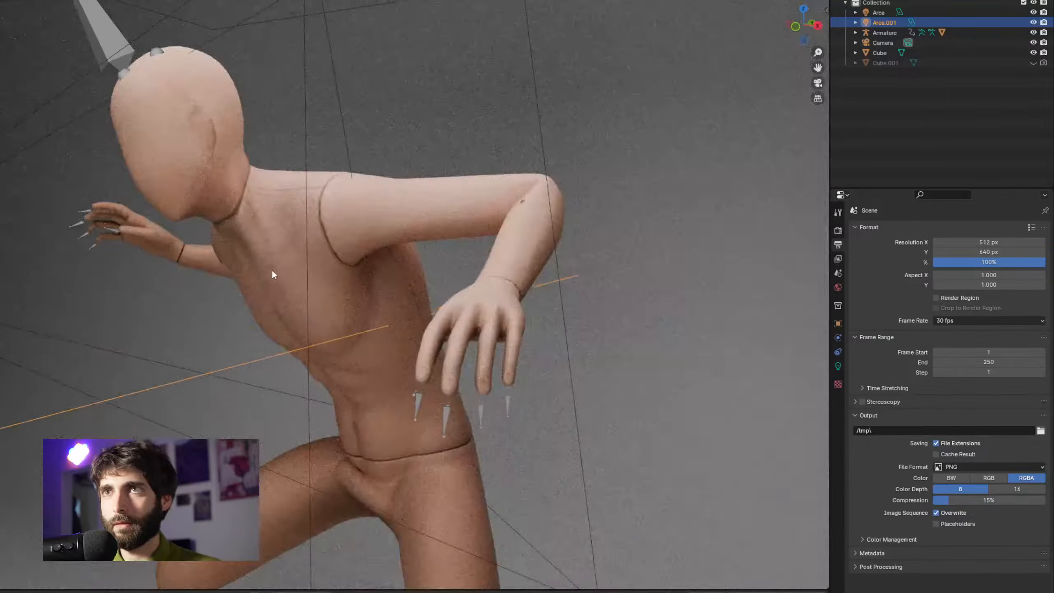
pyautogui.scroll(3, 272, 282)
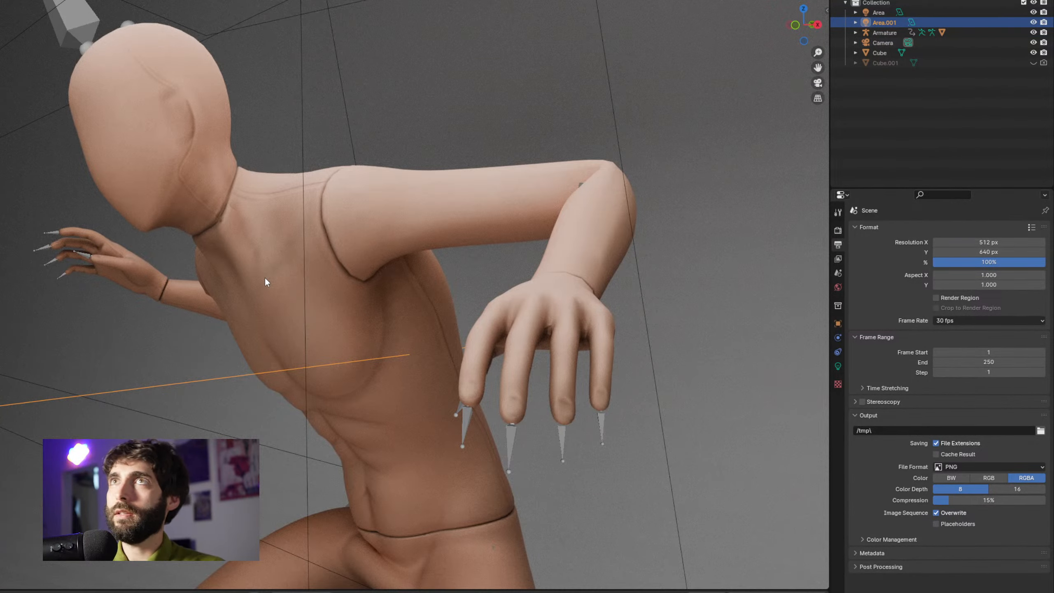
pyautogui.press('KP_0')
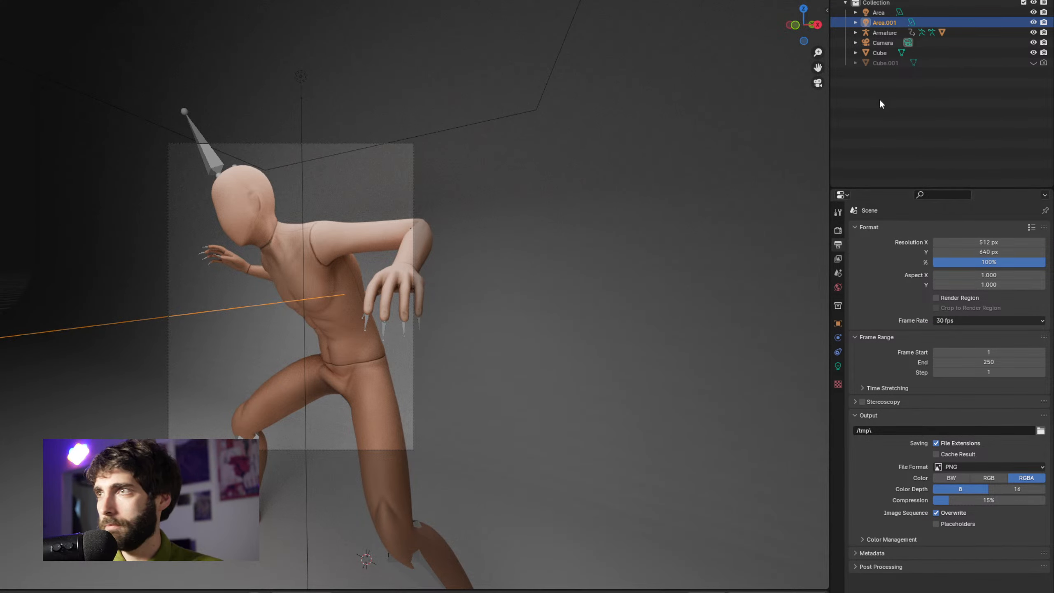
# Shift the camera lens to X 0.040 and Y -0.090 to bring the bent arm inside the frame
pyautogui.click(888, 43)
pyautogui.click(838, 366)
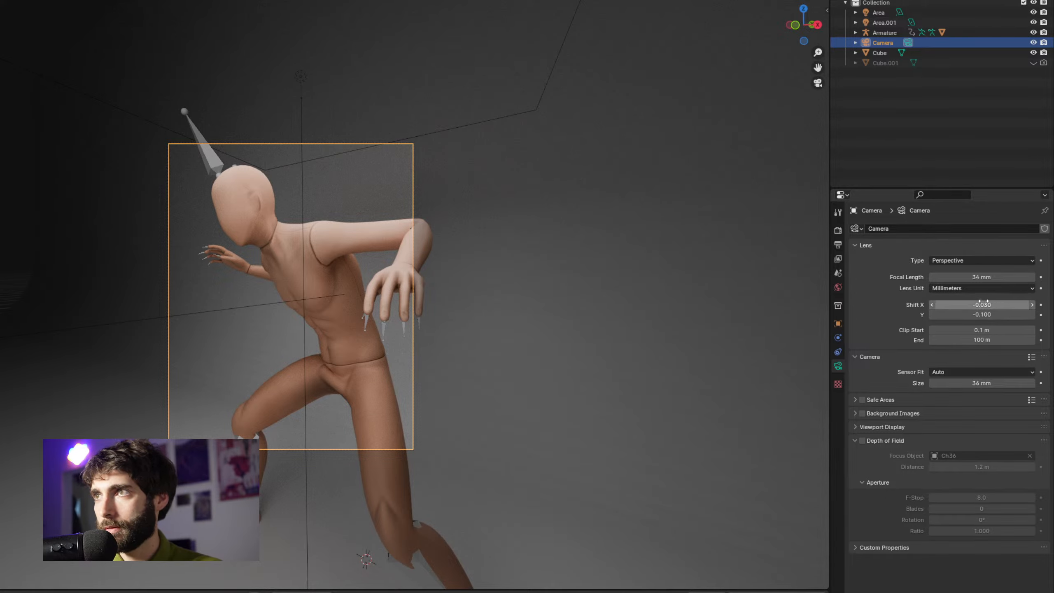
pyautogui.moveTo(982, 305)
pyautogui.mouseDown()
pyautogui.moveTo(1006, 305)
pyautogui.moveTo(986, 315)
pyautogui.mouseUp()
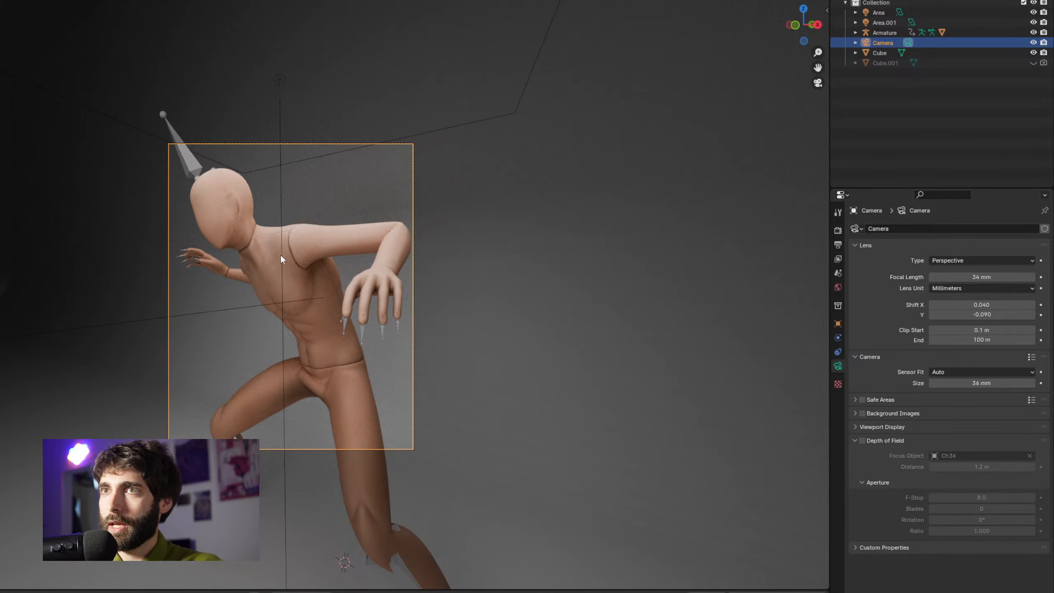
pyautogui.moveTo(280, 255); pyautogui.dragTo(270, 200)
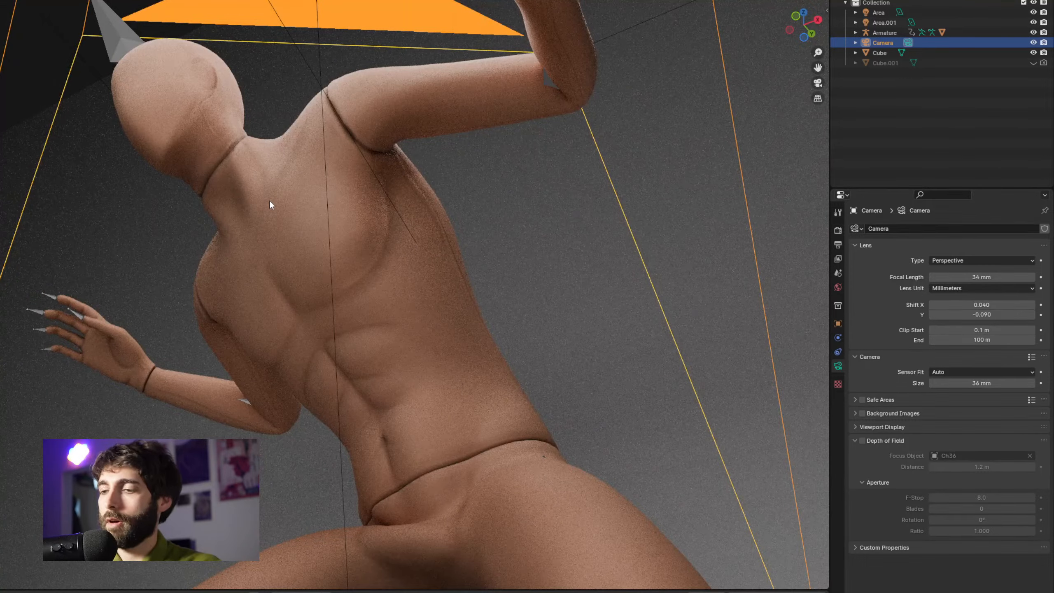
# Reframe the mannequin's head and torso with a 45 mm camera focal length and a lens shift of X -0.070 and Y 0.120
pyautogui.press('KP_0')
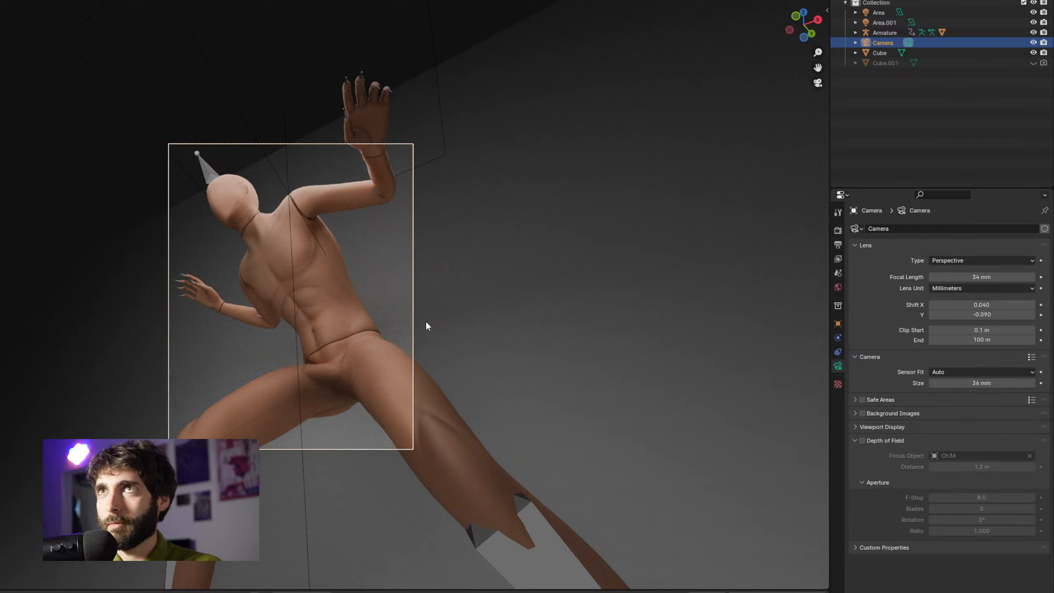
pyautogui.moveTo(971, 277); pyautogui.dragTo(1004, 315)
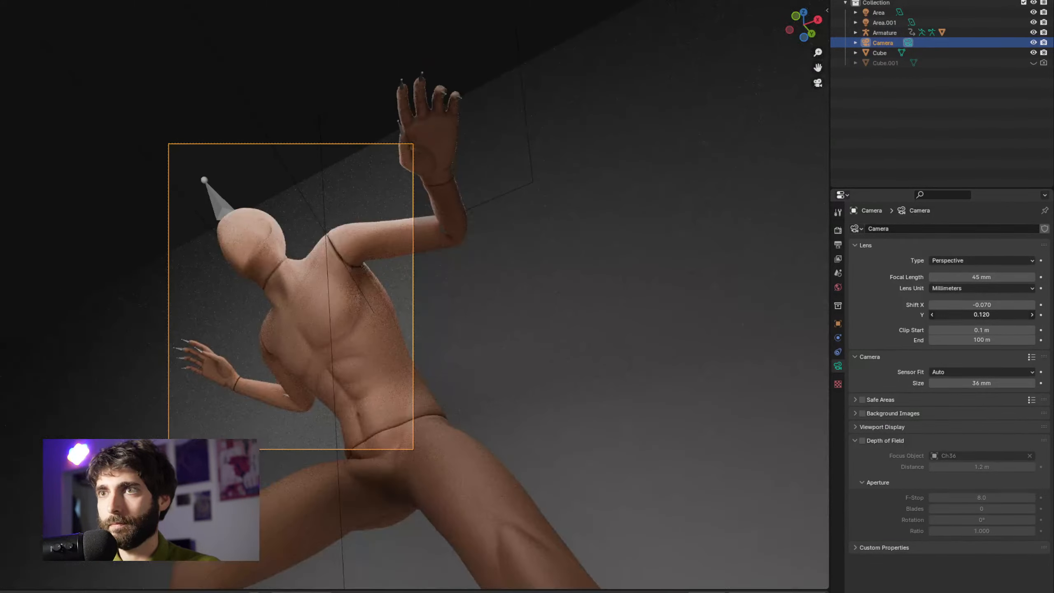
pyautogui.click(551, 285)
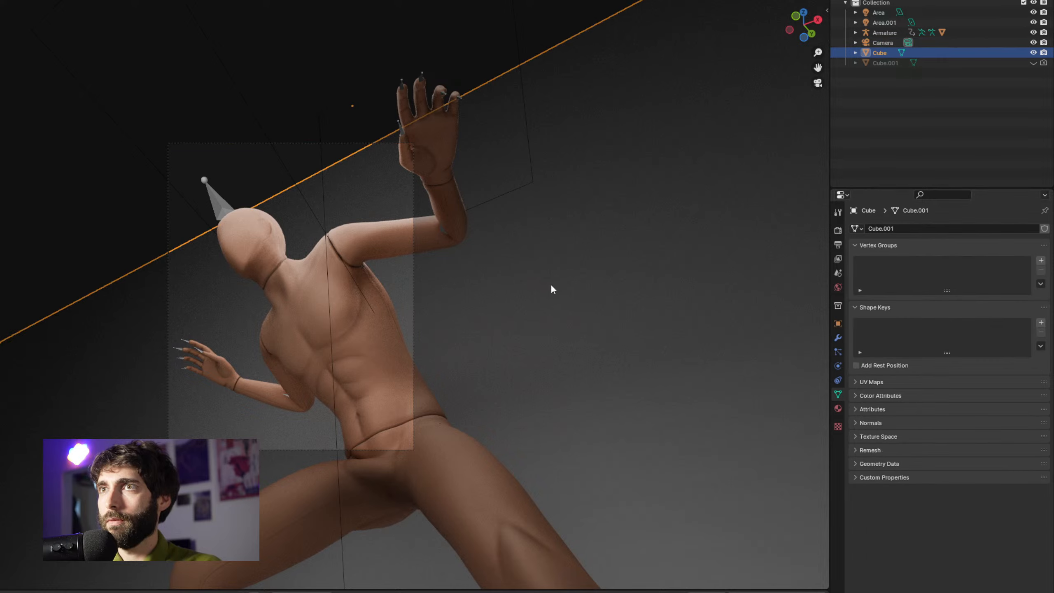
pyautogui.click(388, 311)
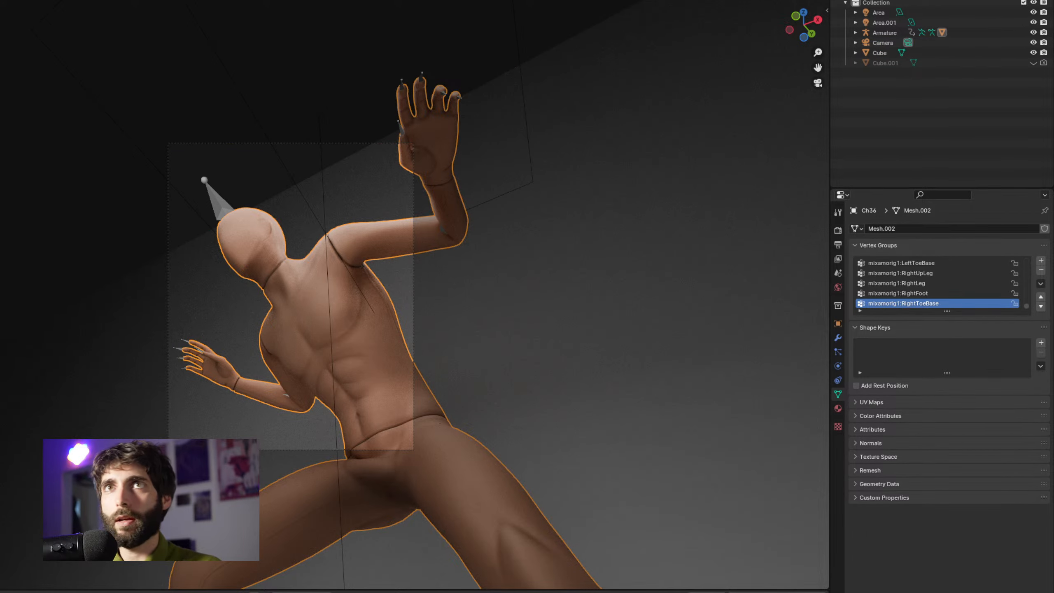
# Render the mannequin from the camera and save the image as base14.png in the Downloads folder
pyautogui.press('F12')
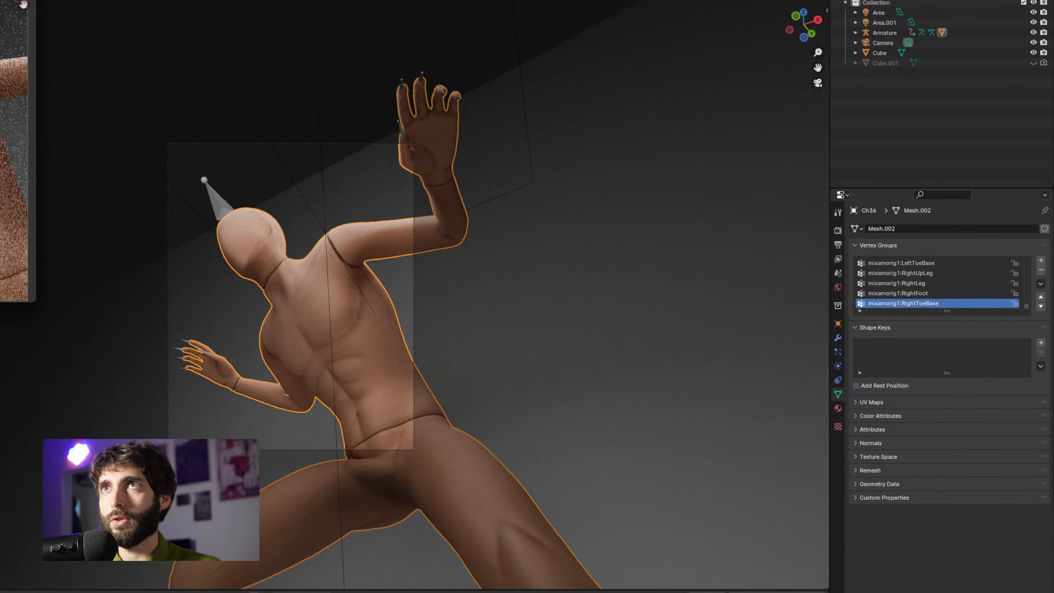
pyautogui.moveTo(201, 78); pyautogui.dragTo(164, 47)
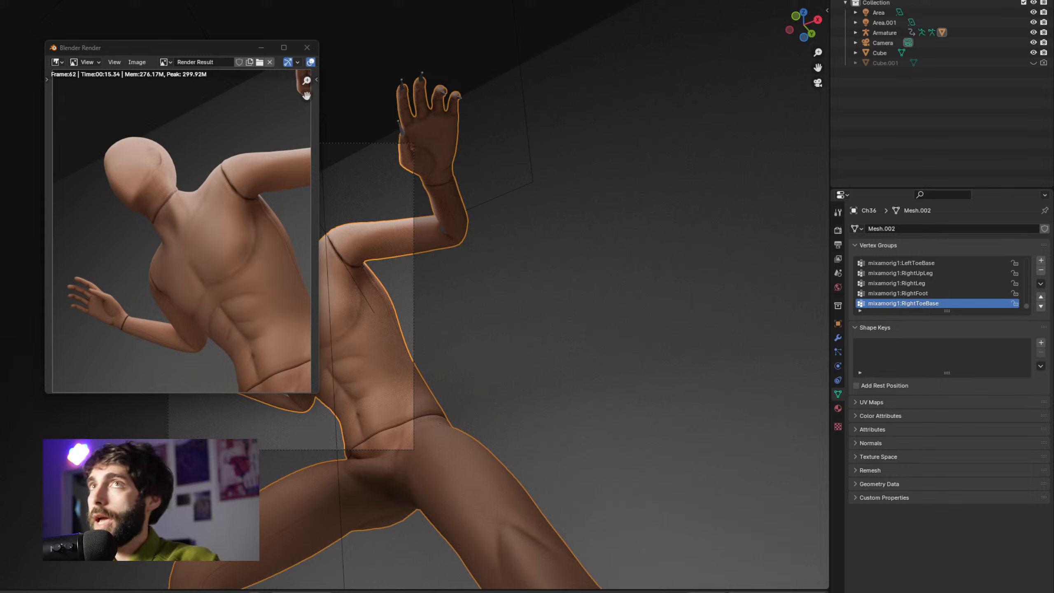
pyautogui.click(137, 62)
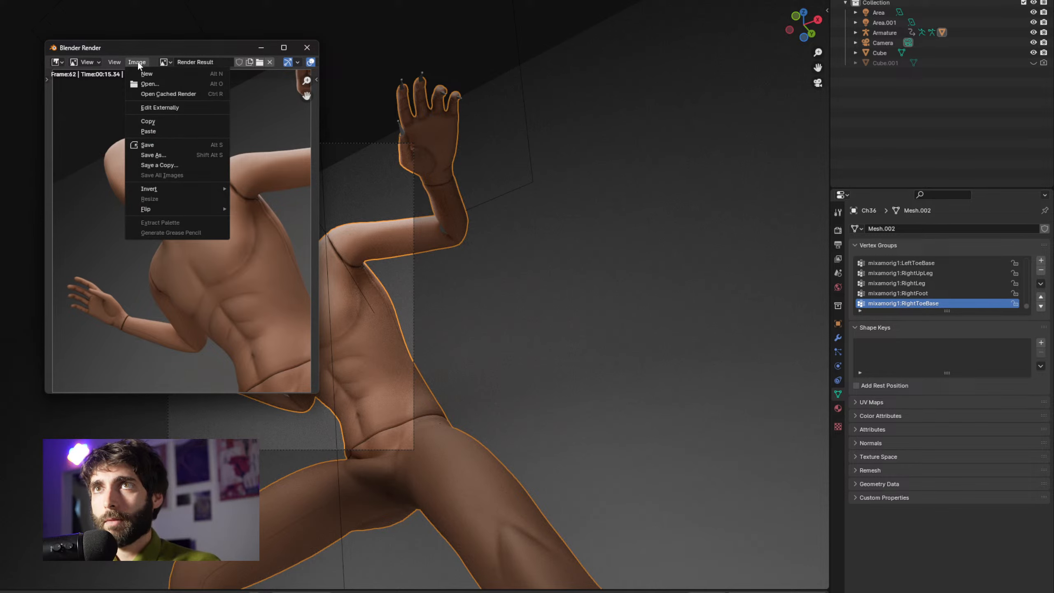
pyautogui.click(170, 154)
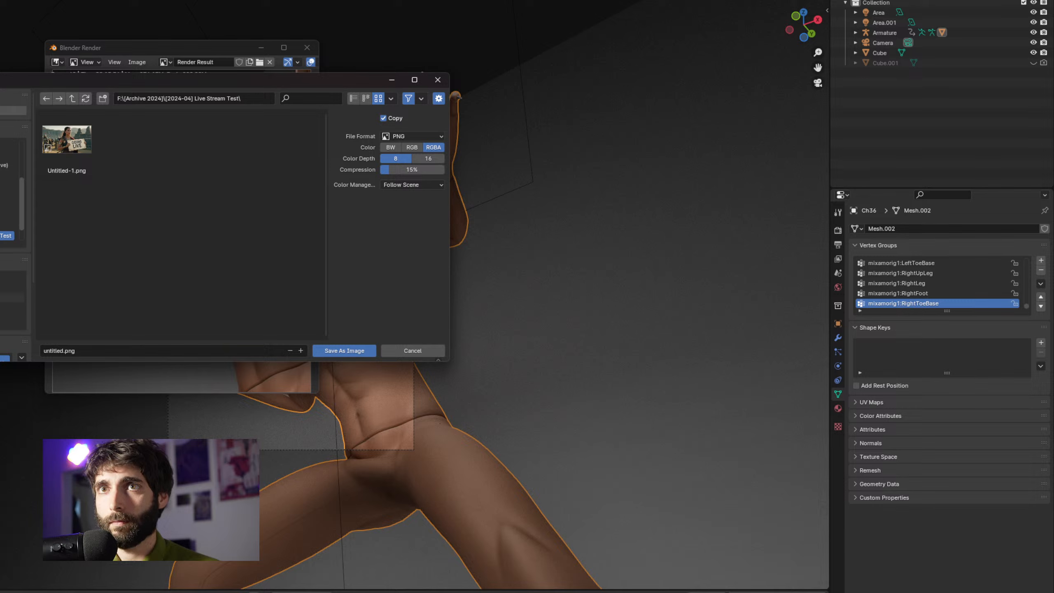
pyautogui.scroll(4, 5, 185)
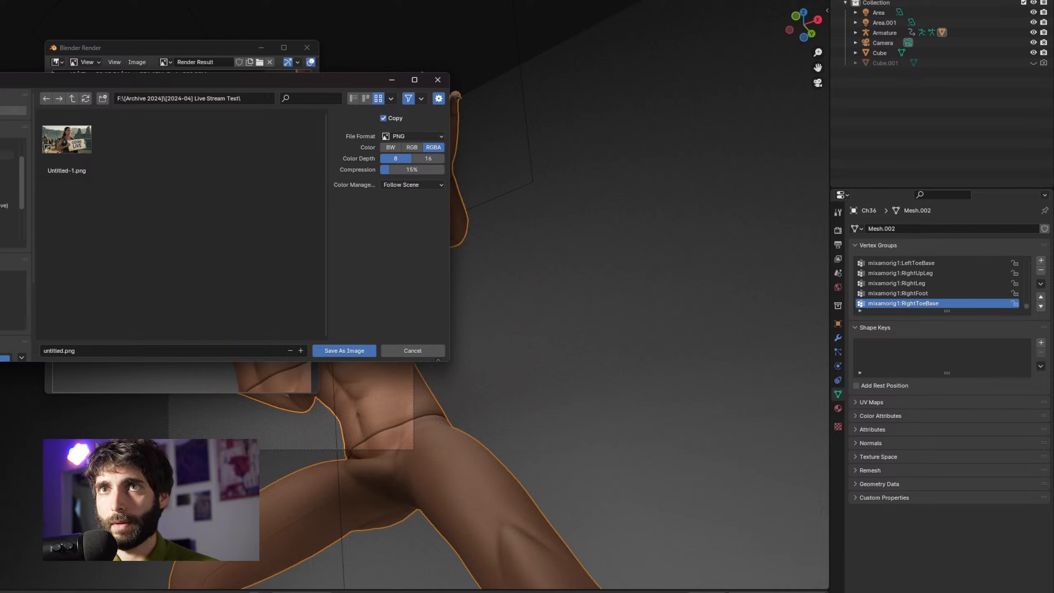
pyautogui.scroll(2, 5, 185)
pyautogui.click(6, 164)
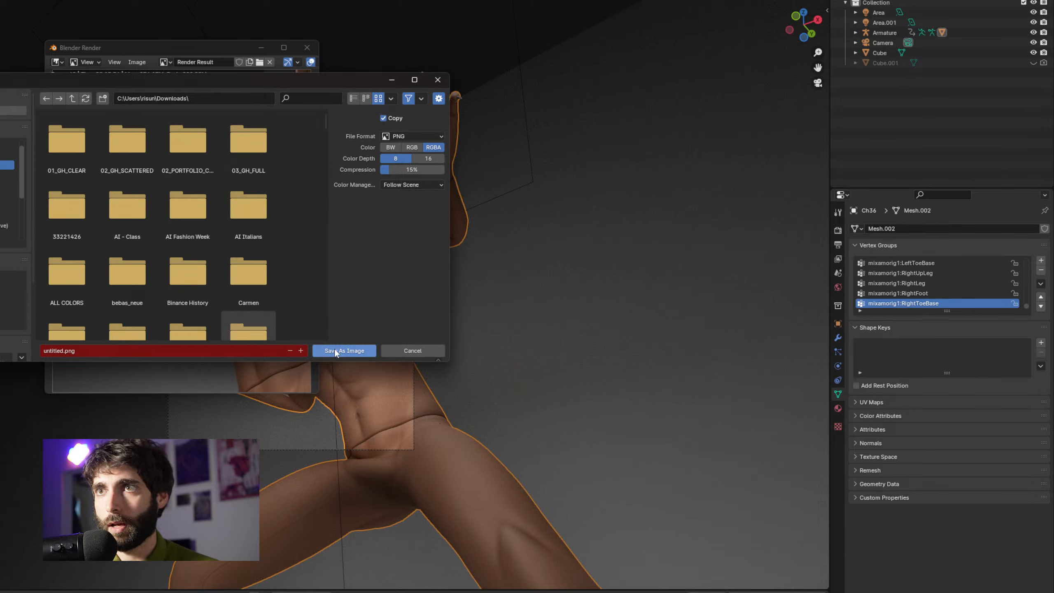
pyautogui.click(90, 350)
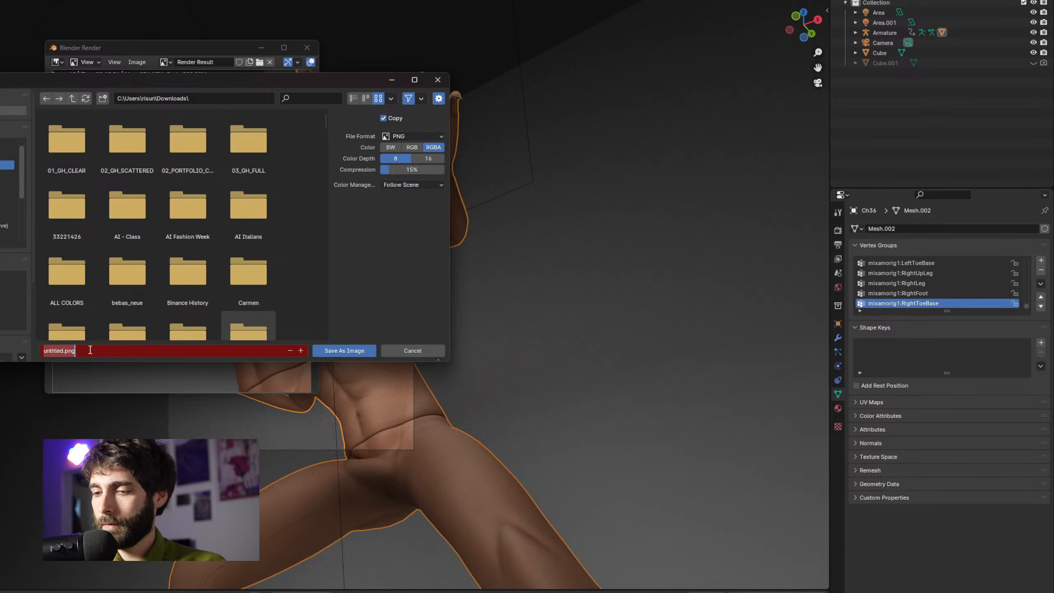
pyautogui.write('base14')
pyautogui.press('Return')
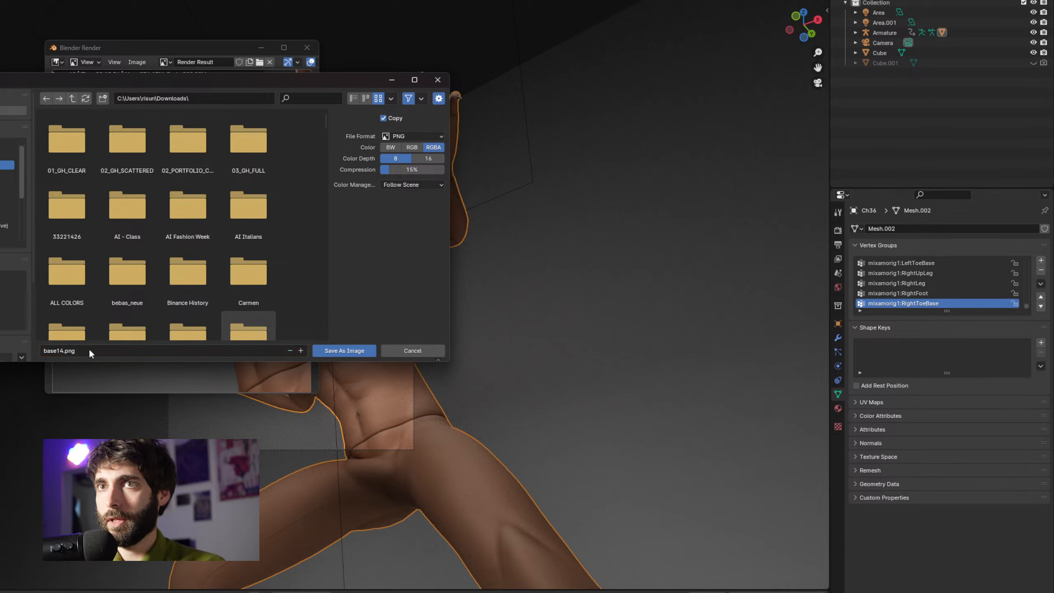
pyautogui.click(308, 46)
# Switch to ComfyUI and load the sunset lake photo as the background image of the relight group
pyautogui.moveTo(420, 591)
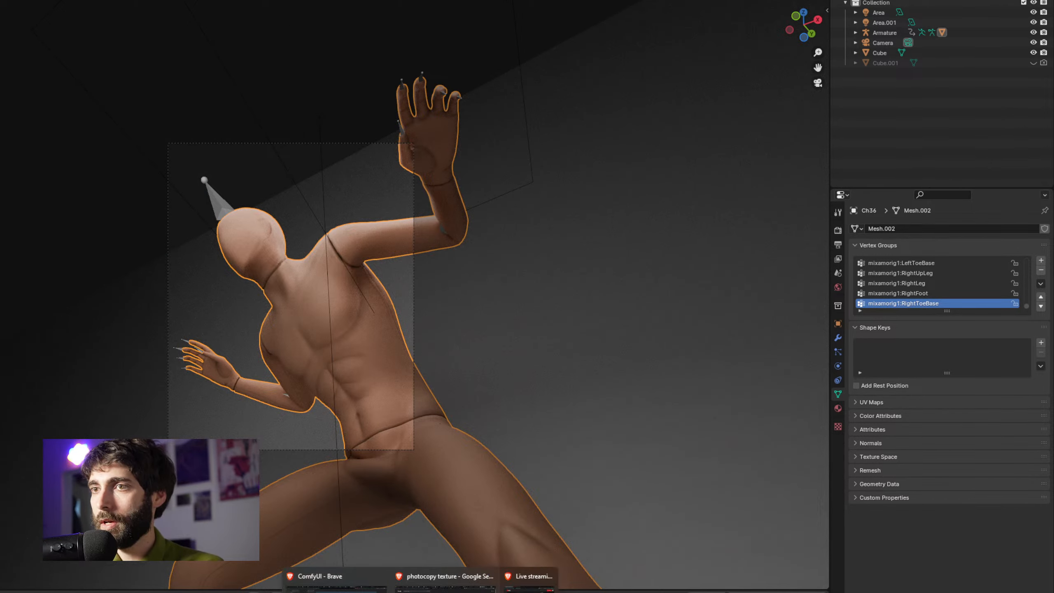
pyautogui.click(320, 580)
pyautogui.scroll(1, 506, 378)
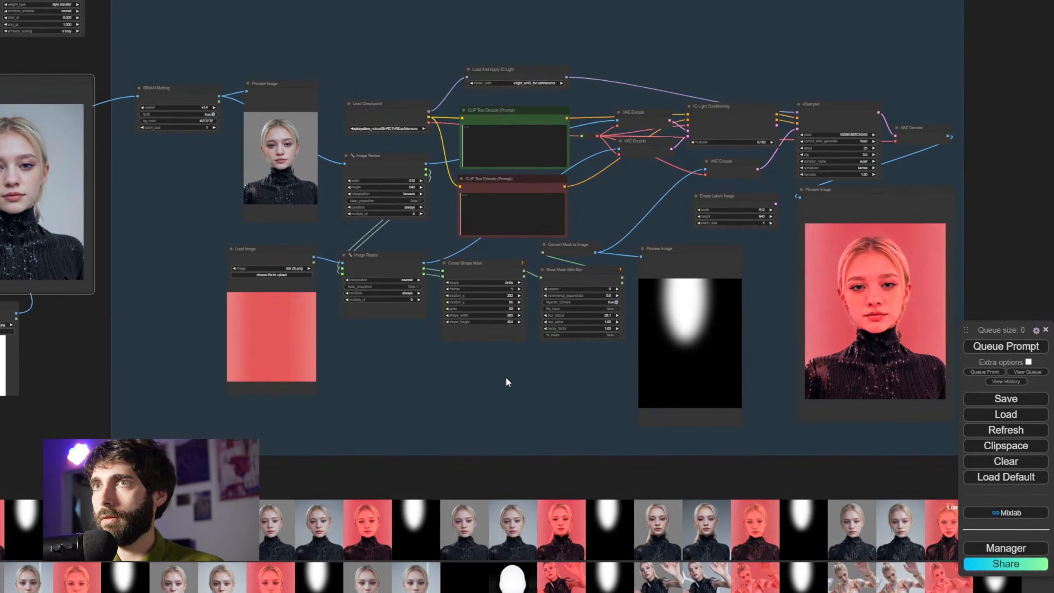
pyautogui.moveTo(508, 380); pyautogui.dragTo(438, 372)
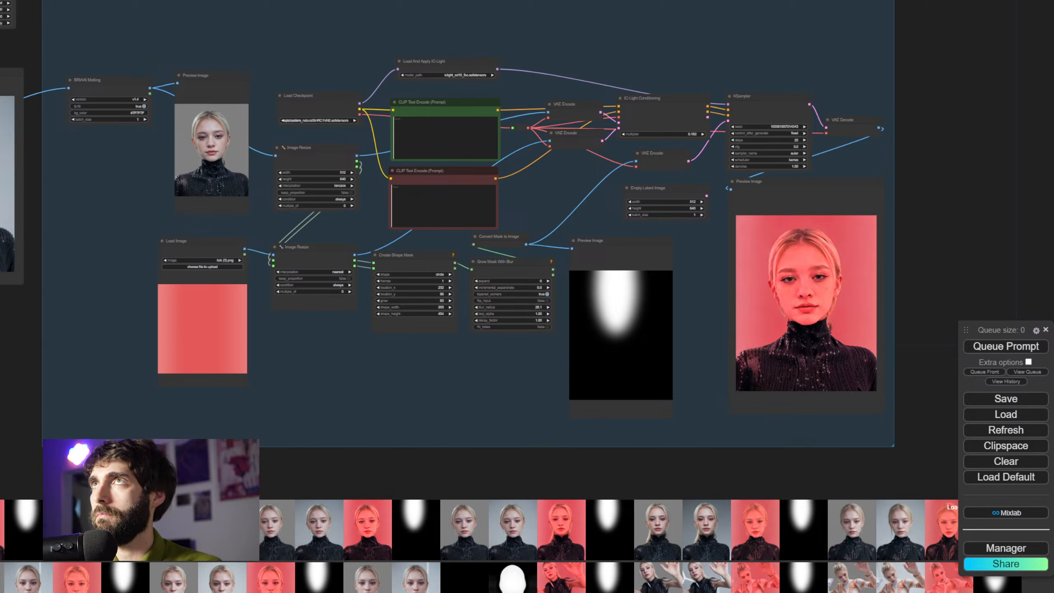
pyautogui.moveTo(148, 415); pyautogui.dragTo(191, 338)
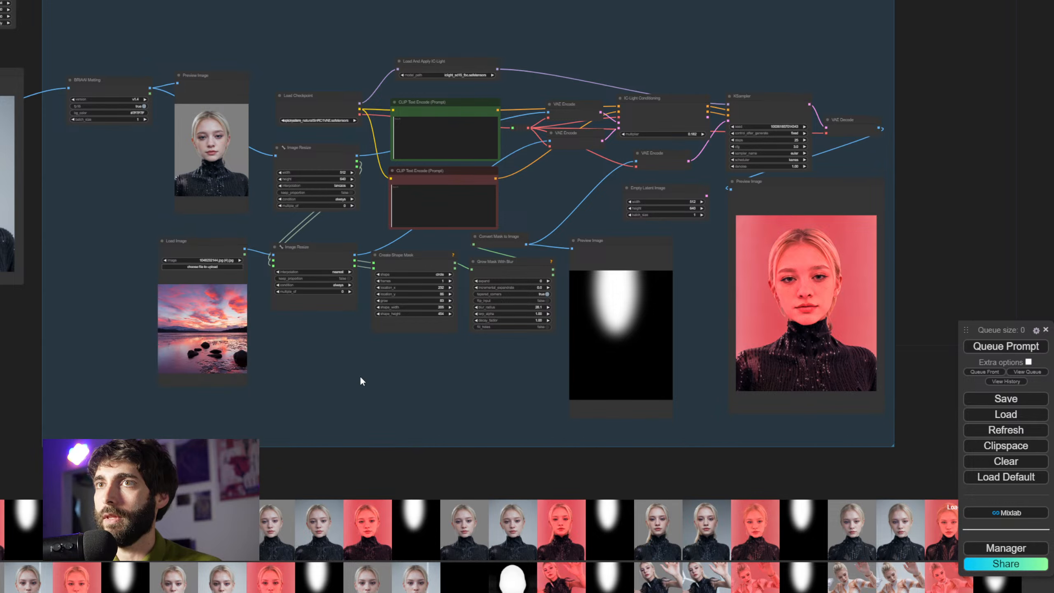
# Run the relight workflow with the sunset photo as the portrait's background
pyautogui.scroll(1, 359, 373)
pyautogui.scroll(1, 359, 374)
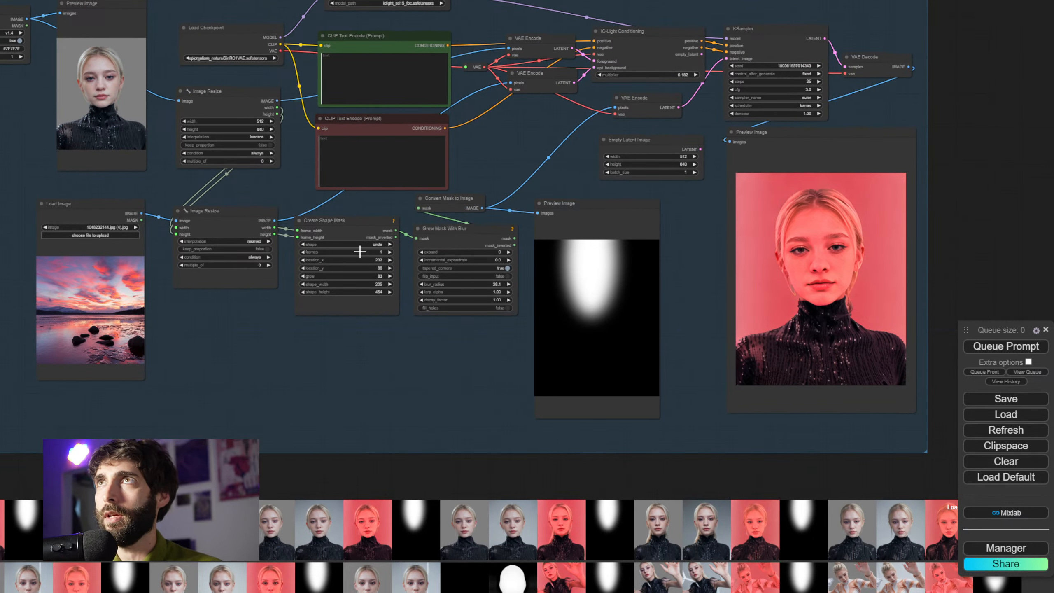
pyautogui.click(1005, 346)
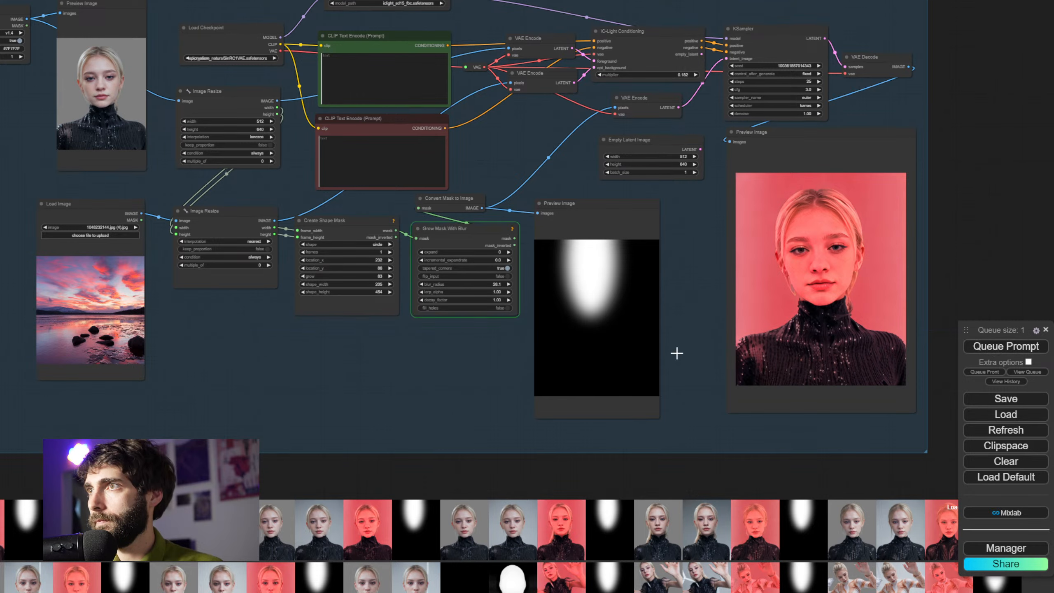
# Examine the relit portrait in its preview and trace the relight nodes that blend it with the sunset background
pyautogui.moveTo(464, 380); pyautogui.dragTo(360, 390)
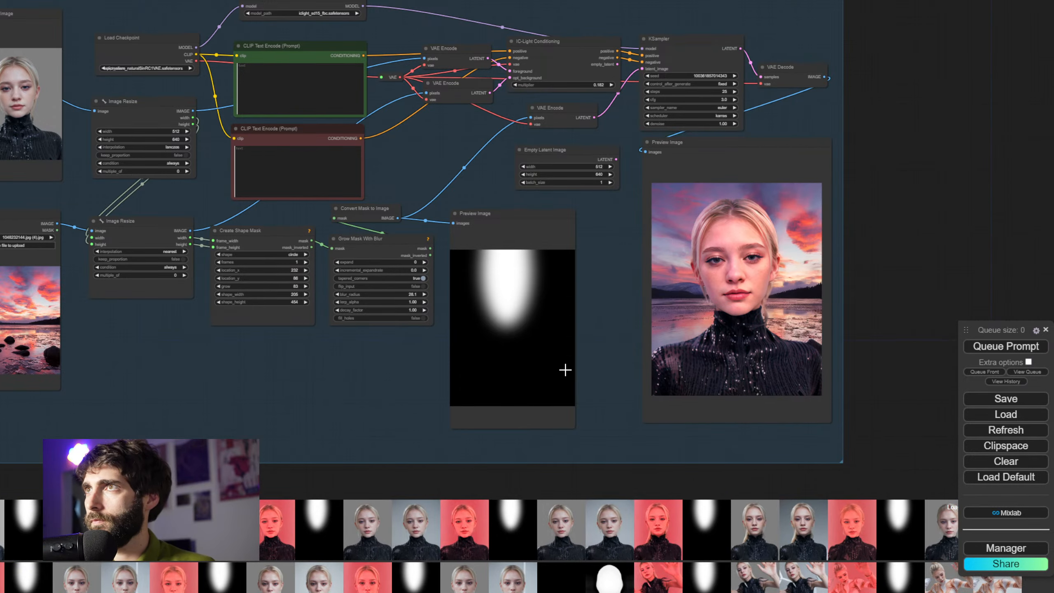
pyautogui.scroll(3, 581, 365)
pyautogui.moveTo(584, 365); pyautogui.dragTo(377, 377)
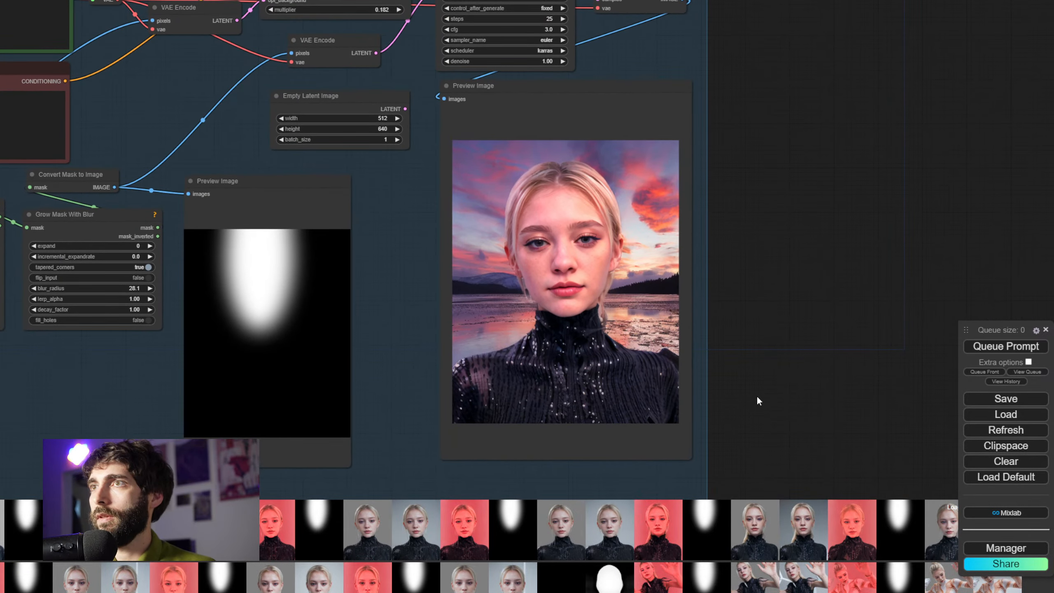
pyautogui.scroll(2, 736, 394)
pyautogui.moveTo(737, 394)
pyautogui.mouseDown()
pyautogui.moveTo(728, 395)
pyautogui.moveTo(754, 382)
pyautogui.mouseUp()
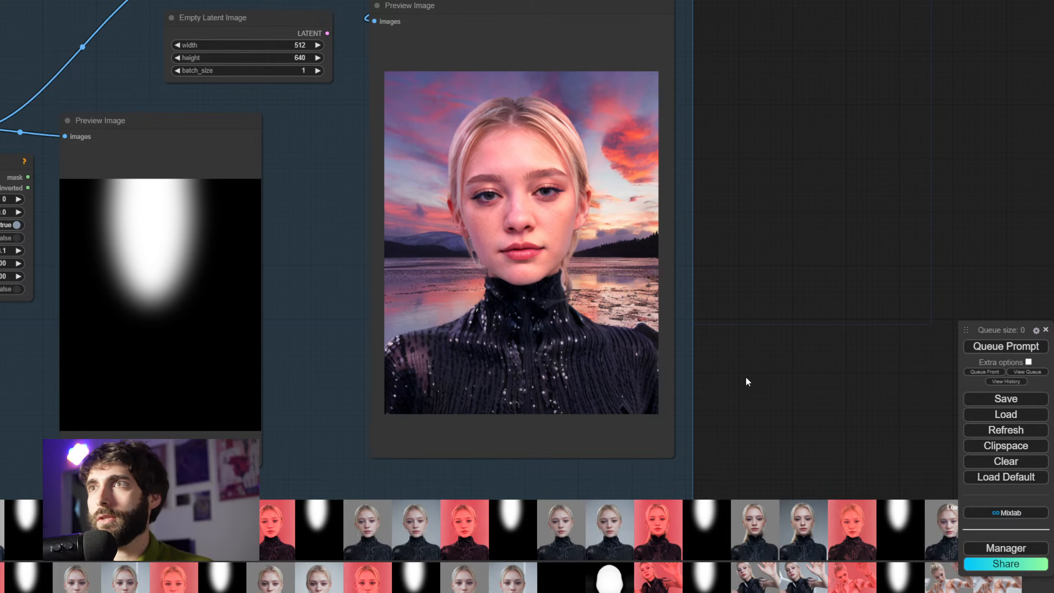
pyautogui.scroll(-2, 747, 380)
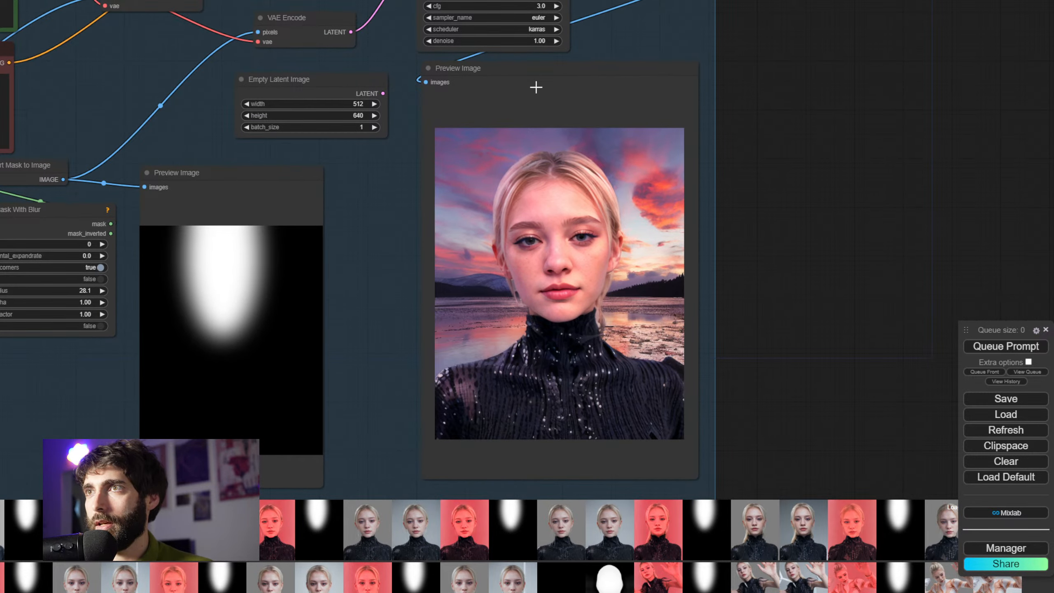
pyautogui.moveTo(544, 76); pyautogui.dragTo(548, 75)
pyautogui.click(739, 165)
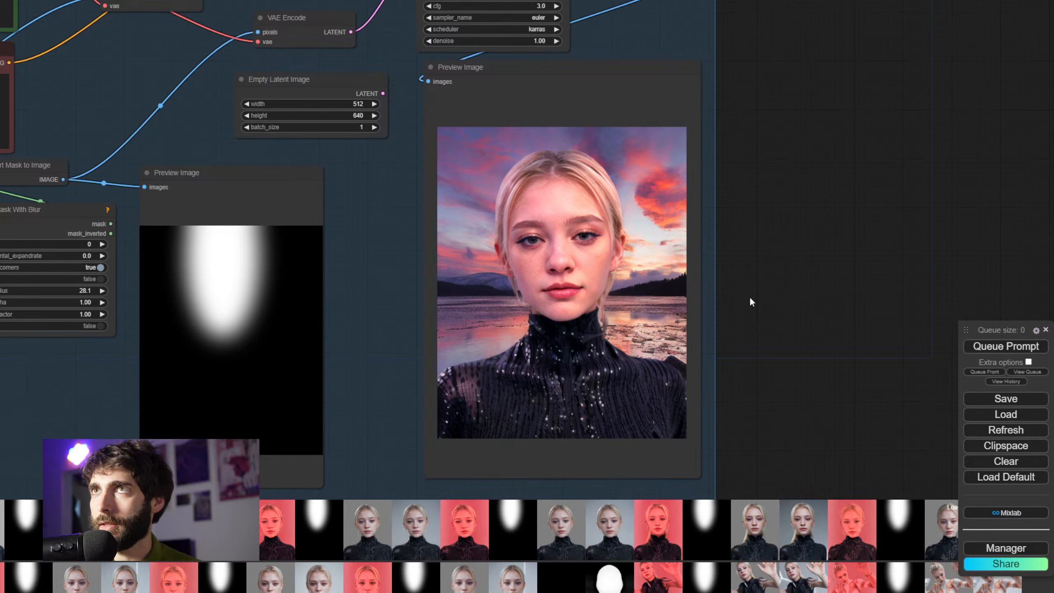
pyautogui.moveTo(758, 307); pyautogui.dragTo(774, 294)
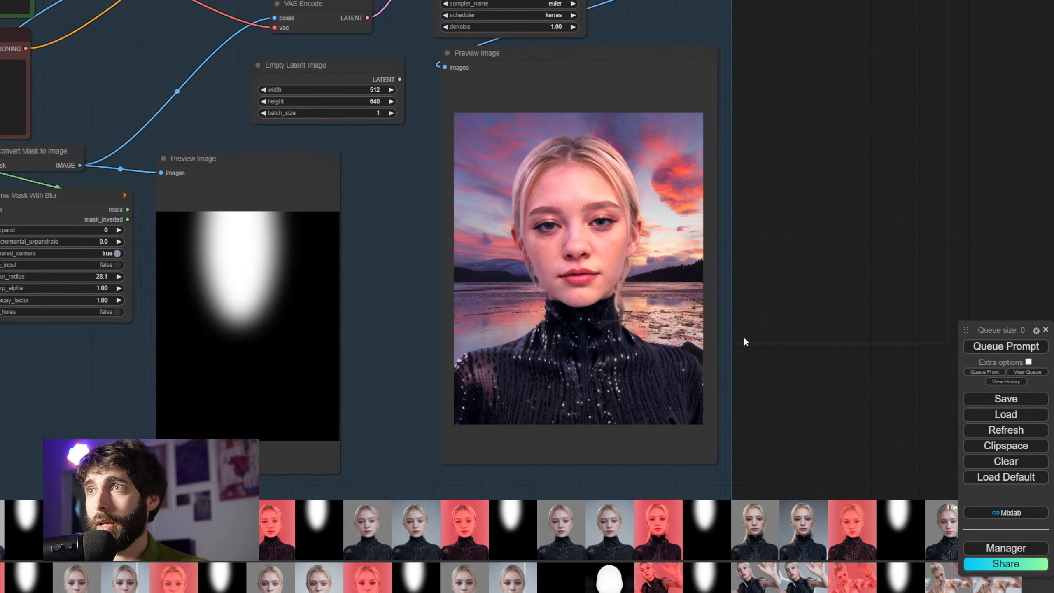
pyautogui.scroll(-2, 744, 341)
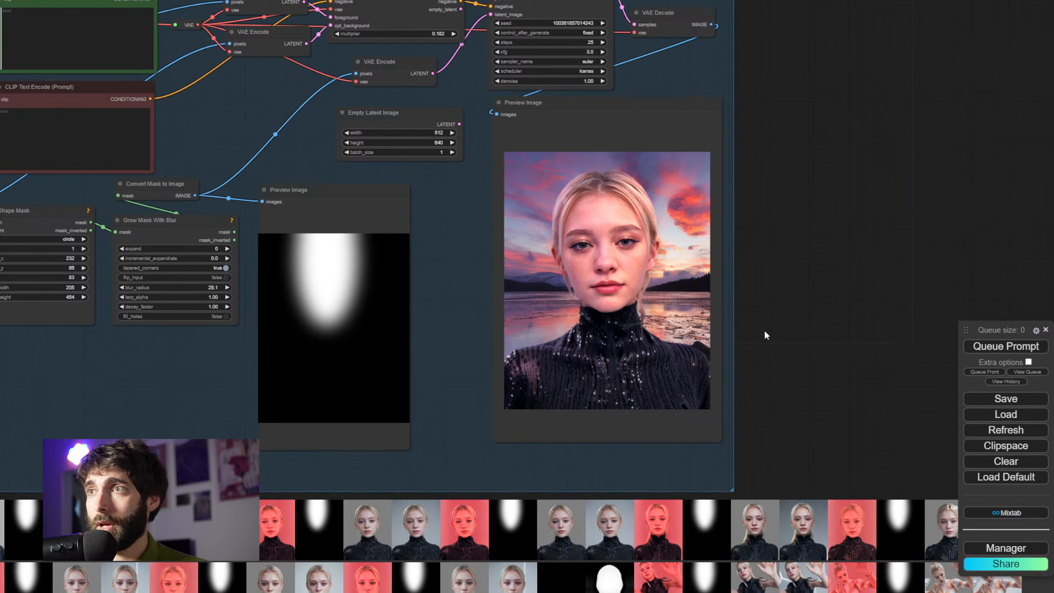
pyautogui.scroll(-2, 766, 323)
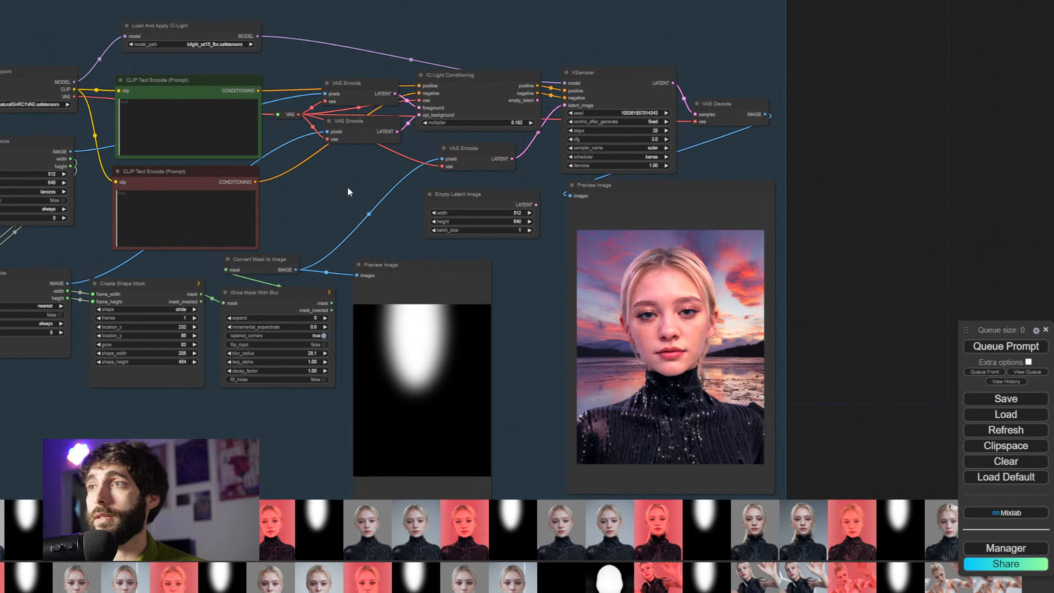
pyautogui.scroll(1, 376, 196)
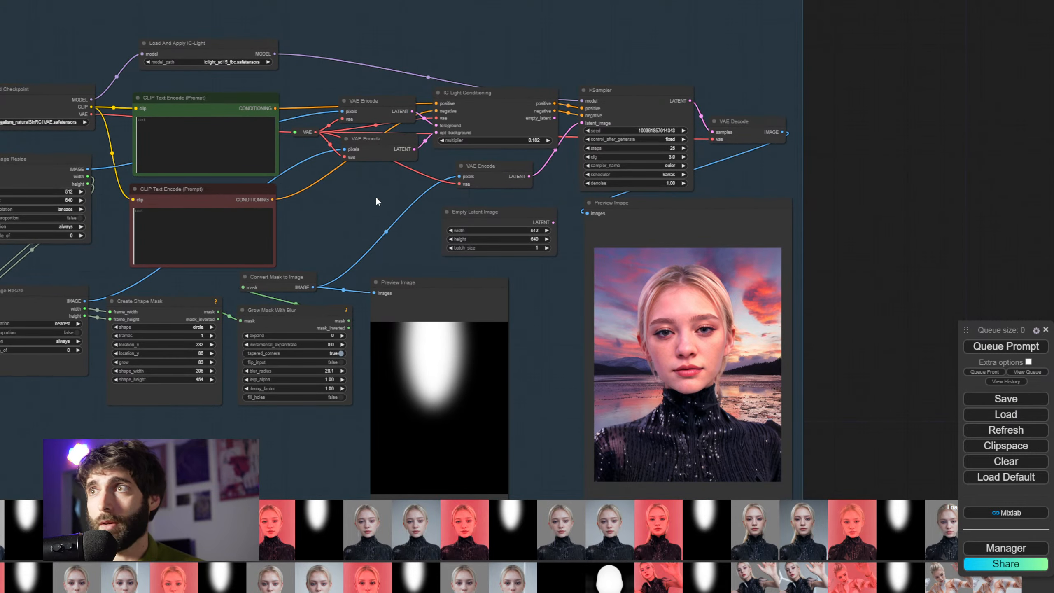
pyautogui.scroll(2, 375, 196)
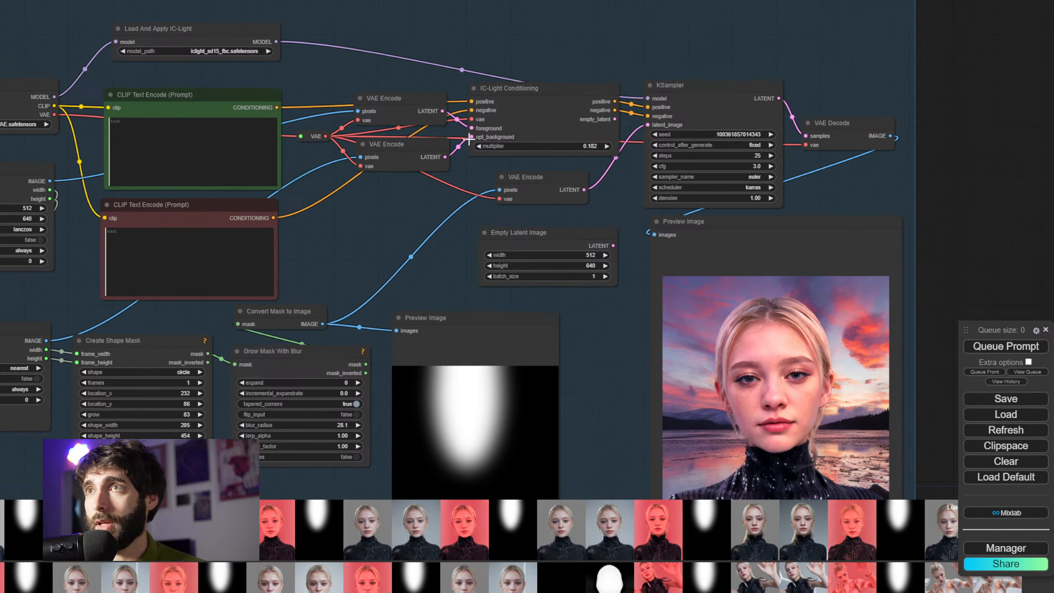
# Disconnect the background latent from the IC-Light Conditioning node's opt_background input and try to run the relight workflow without it
pyautogui.moveTo(445, 157); pyautogui.dragTo(456, 162)
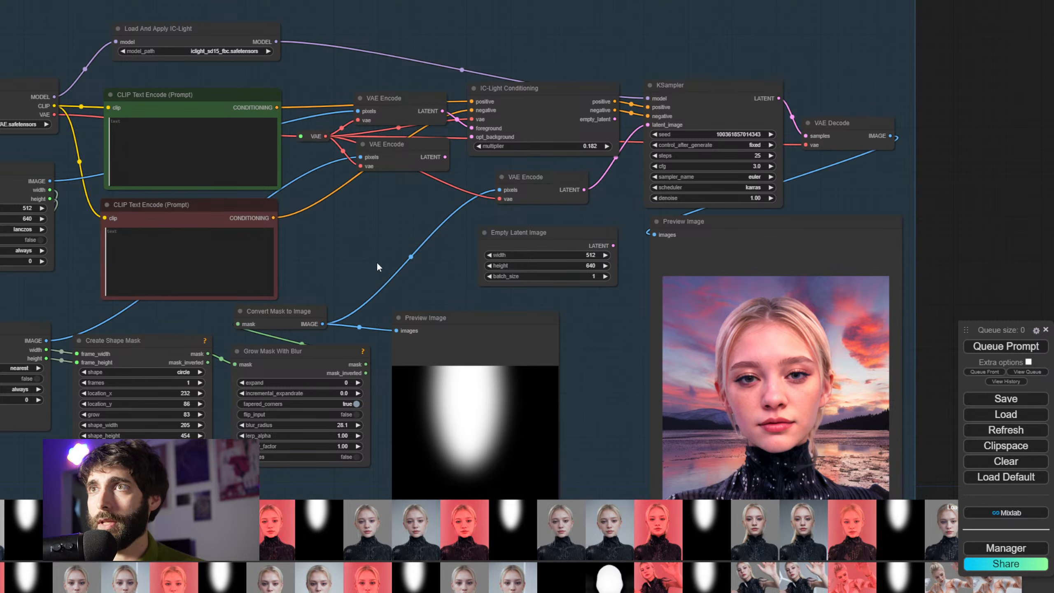
pyautogui.moveTo(377, 261); pyautogui.dragTo(429, 208)
pyautogui.moveTo(504, 236); pyautogui.dragTo(468, 208)
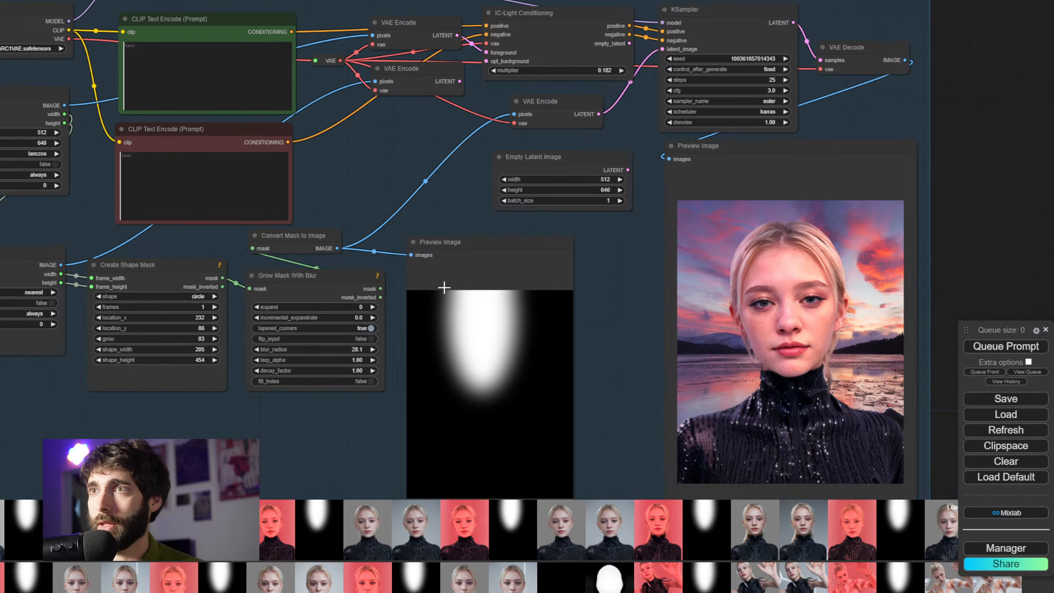
pyautogui.scroll(-2, 491, 277)
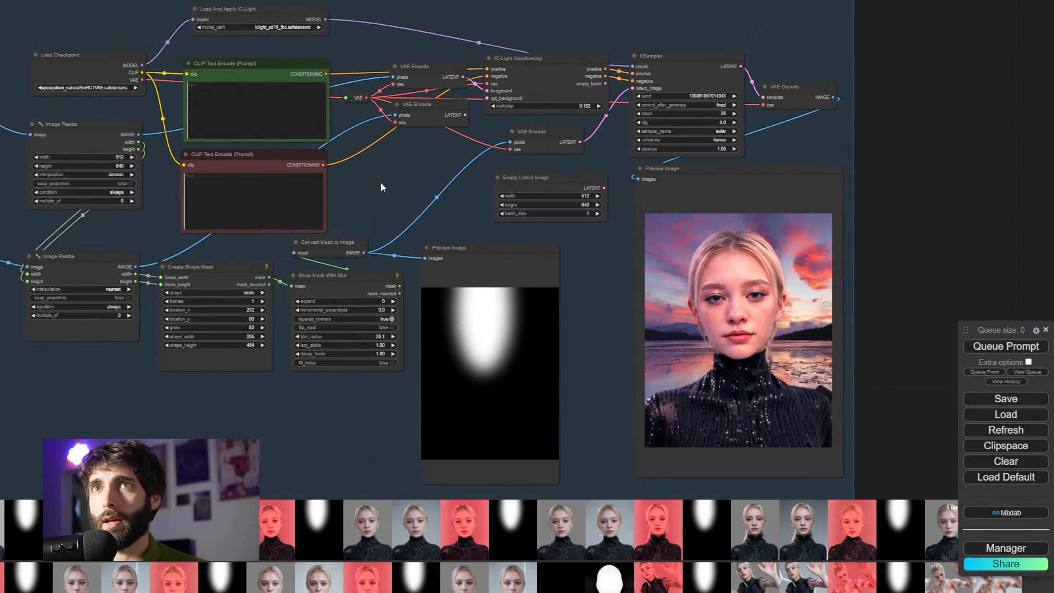
pyautogui.moveTo(382, 188); pyautogui.dragTo(635, 263)
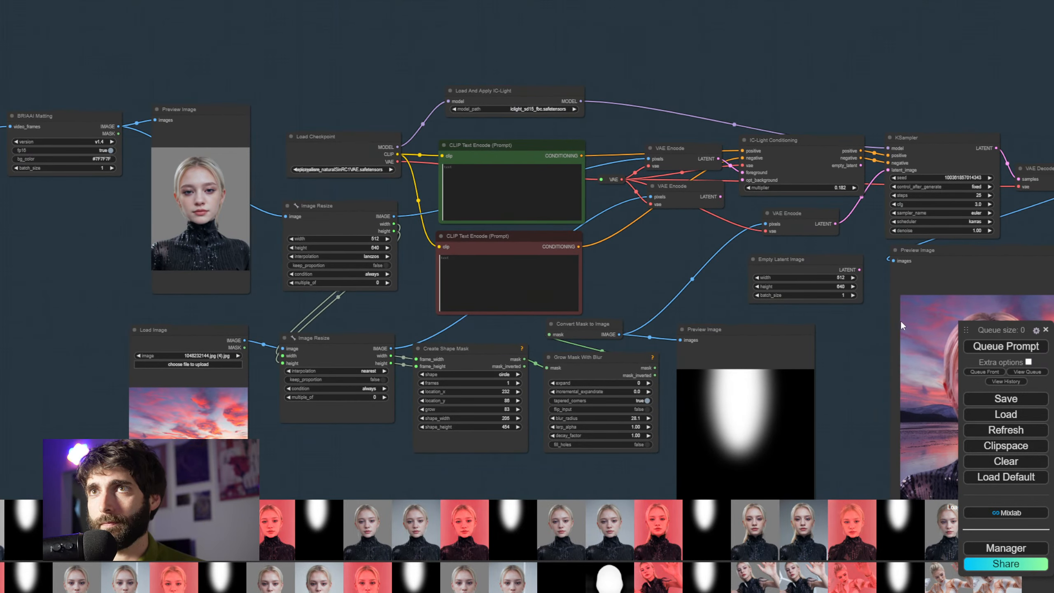
pyautogui.click(997, 348)
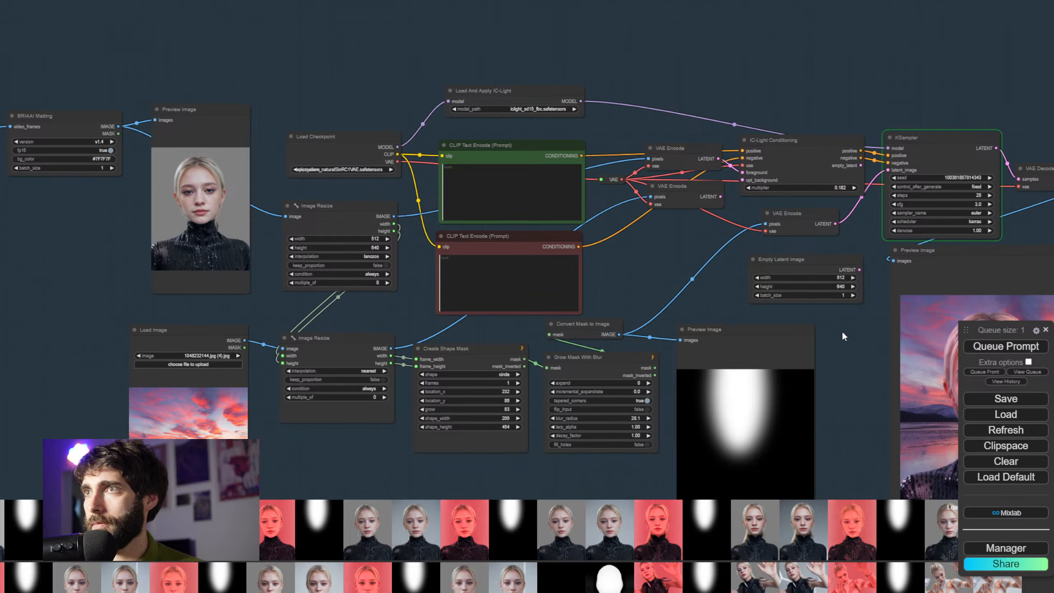
pyautogui.moveTo(842, 336); pyautogui.dragTo(585, 367)
pyautogui.click(407, 579)
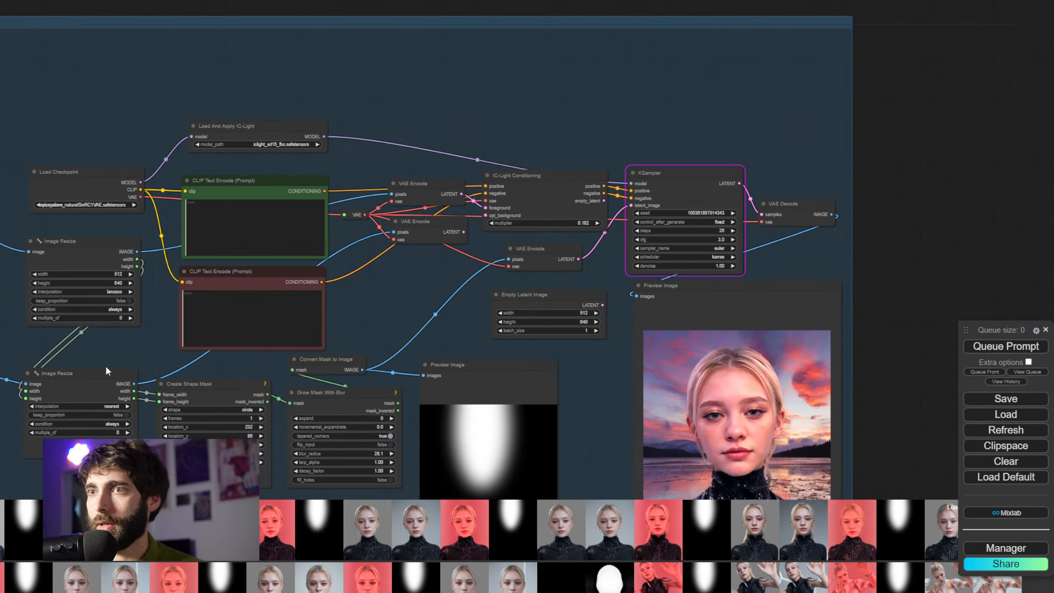
pyautogui.moveTo(105, 366); pyautogui.dragTo(554, 374)
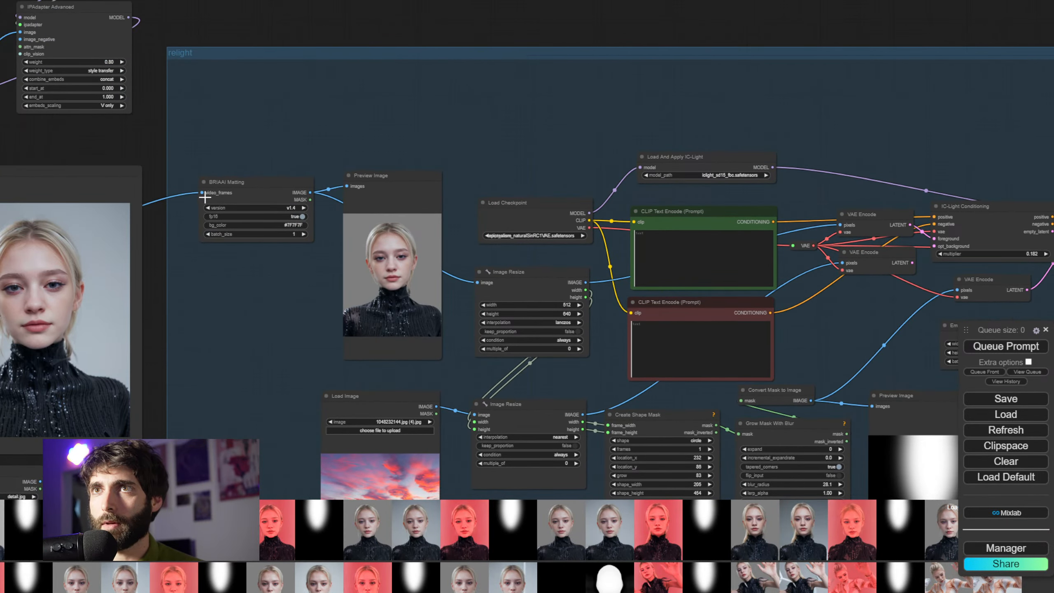
# Try to bypass the BRIAAI Matting node by wiring the portrait directly to the foreground VAE Encode and Image Resize nodes, and run the workflow
pyautogui.scroll(-2, 202, 299)
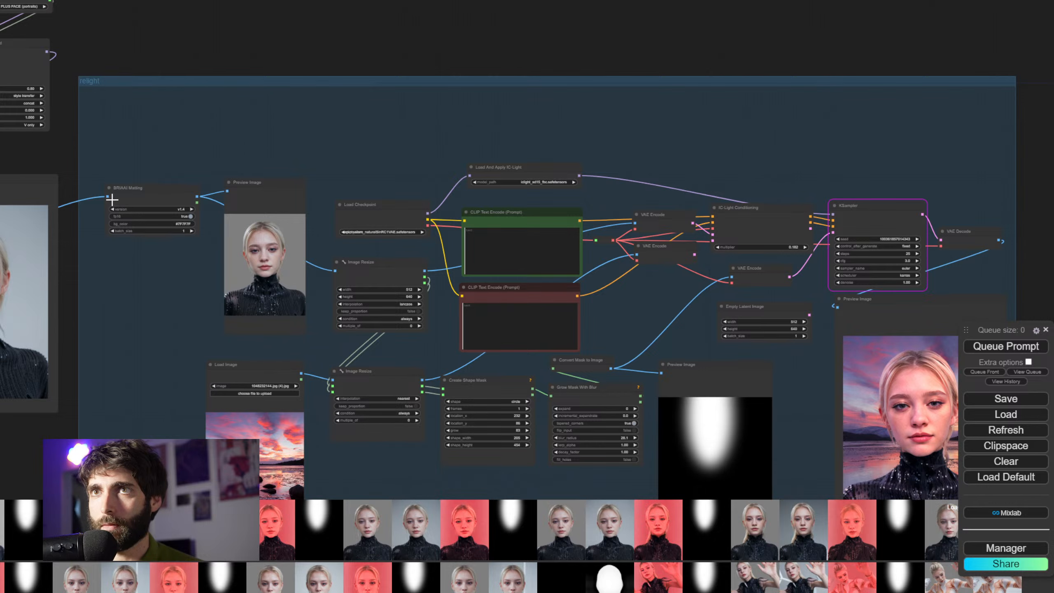
pyautogui.moveTo(107, 197); pyautogui.dragTo(635, 224)
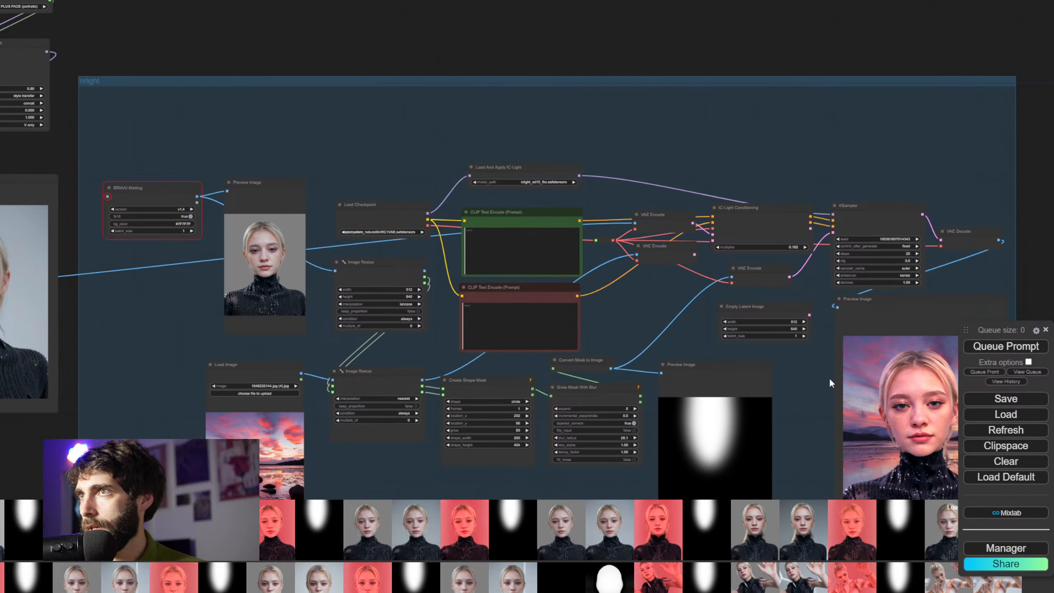
pyautogui.moveTo(813, 381); pyautogui.dragTo(810, 345)
pyautogui.scroll(2, 570, 320)
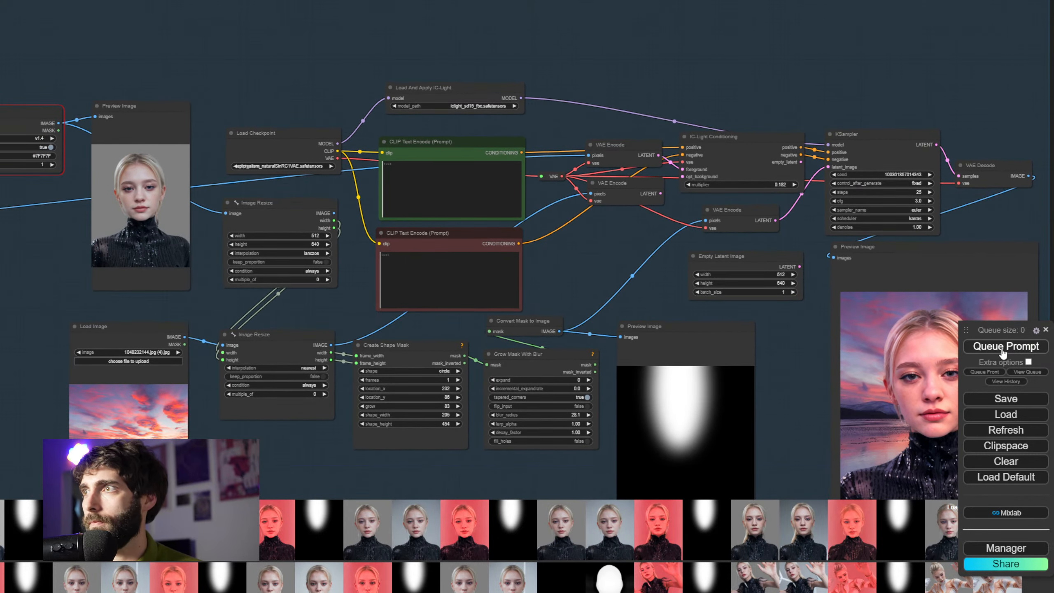
pyautogui.click(1001, 352)
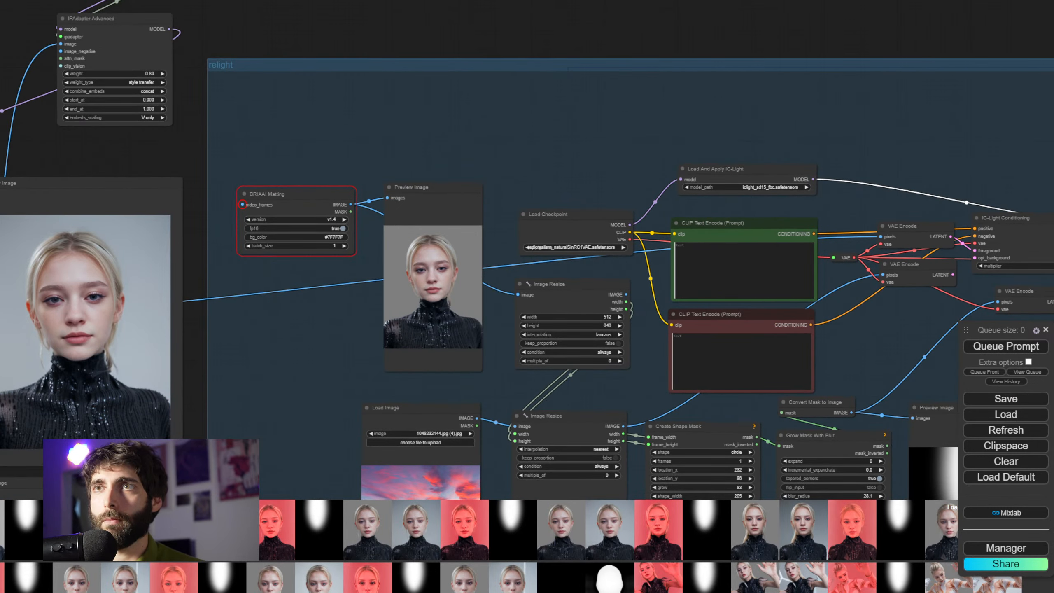
pyautogui.click(291, 198)
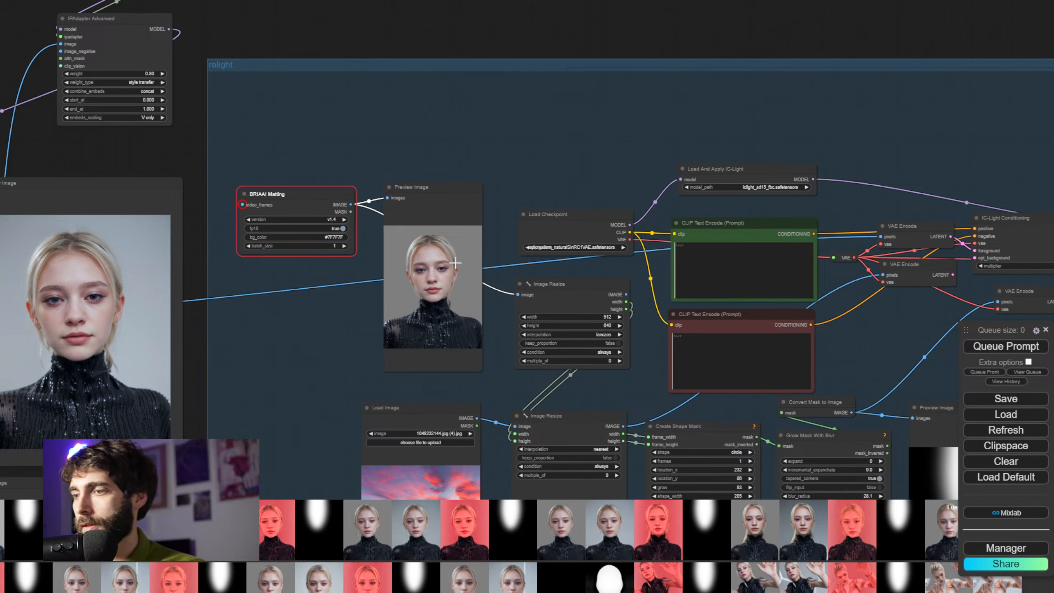
pyautogui.moveTo(333, 363); pyautogui.dragTo(197, 272)
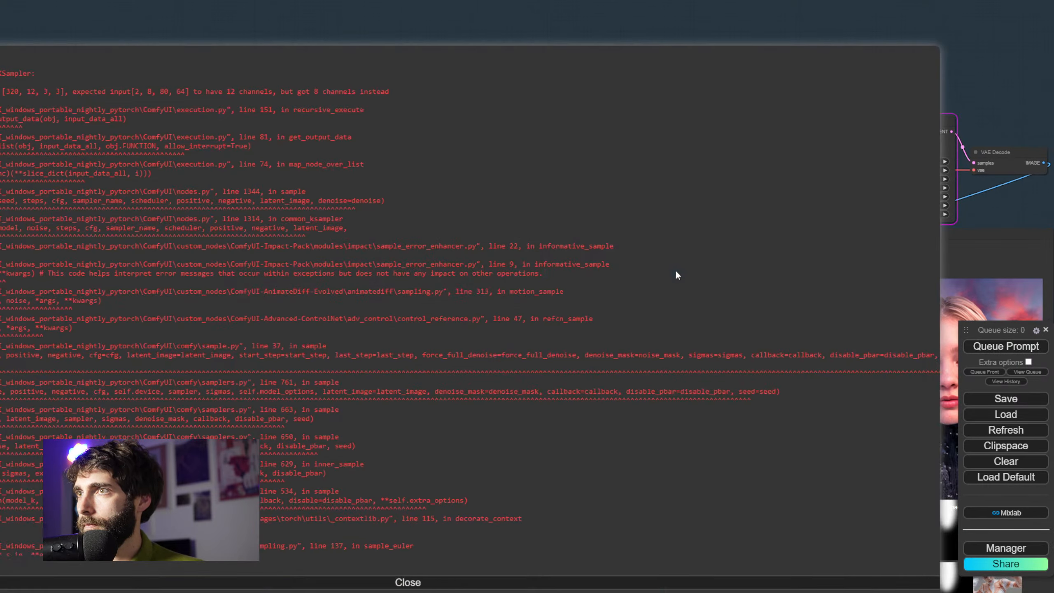
# Read and dismiss the KSampler error, then inspect the background's VAE Encode node and the nodes feeding it
pyautogui.moveTo(676, 269); pyautogui.dragTo(570, 289)
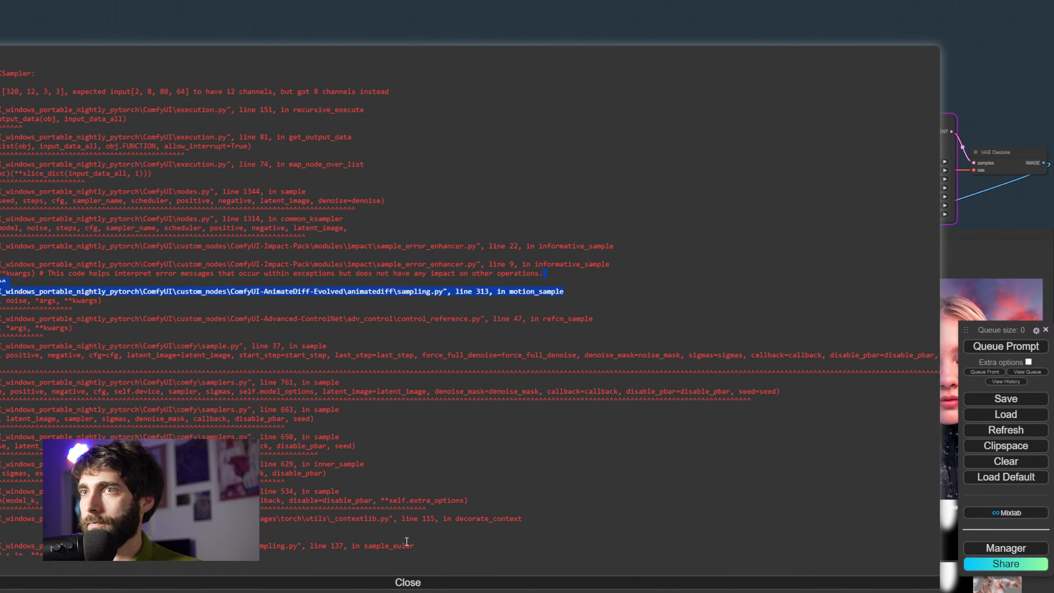
pyautogui.click(418, 578)
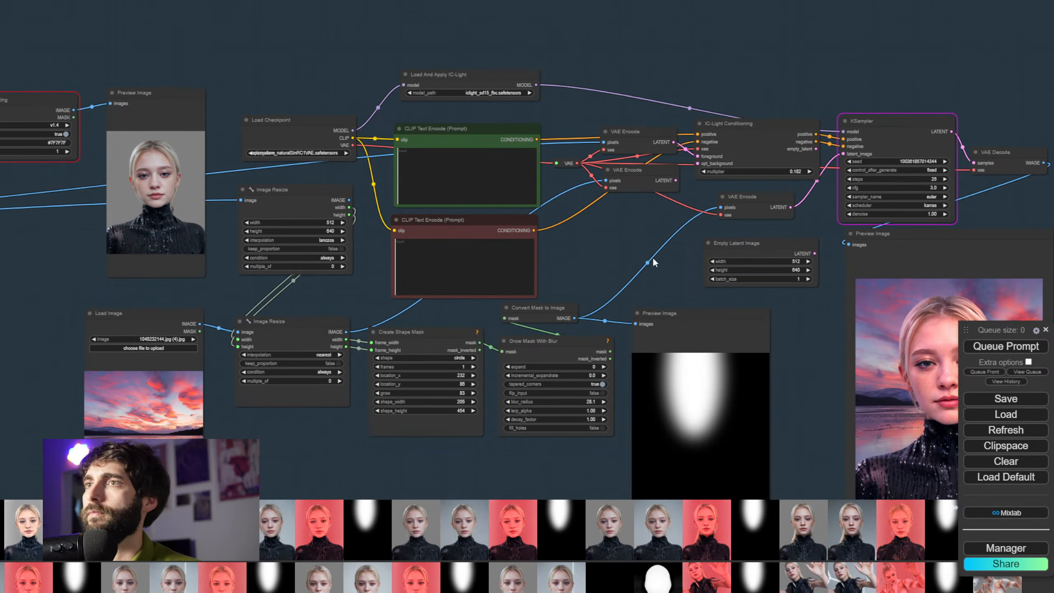
pyautogui.scroll(4, 652, 257)
pyautogui.moveTo(655, 267); pyautogui.dragTo(380, 328)
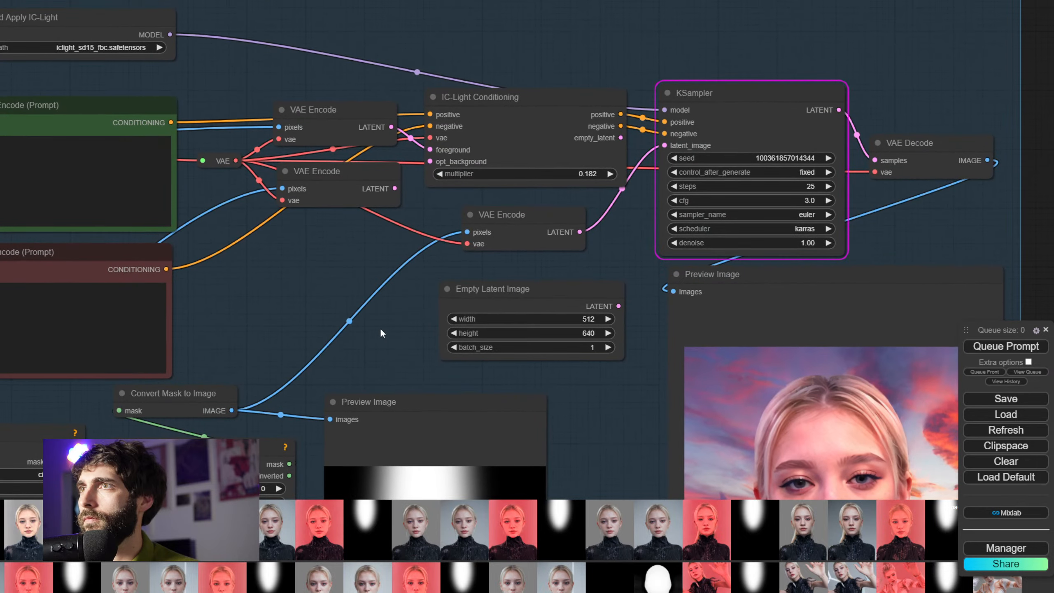
pyautogui.click(364, 168)
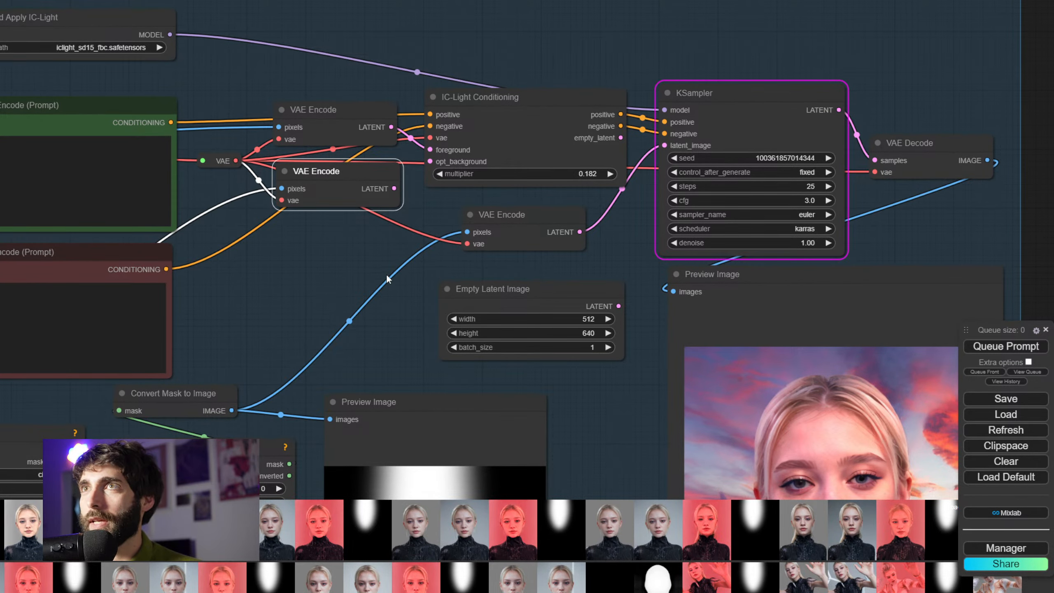
pyautogui.moveTo(386, 274); pyautogui.dragTo(633, 183)
pyautogui.scroll(-2, 490, 237)
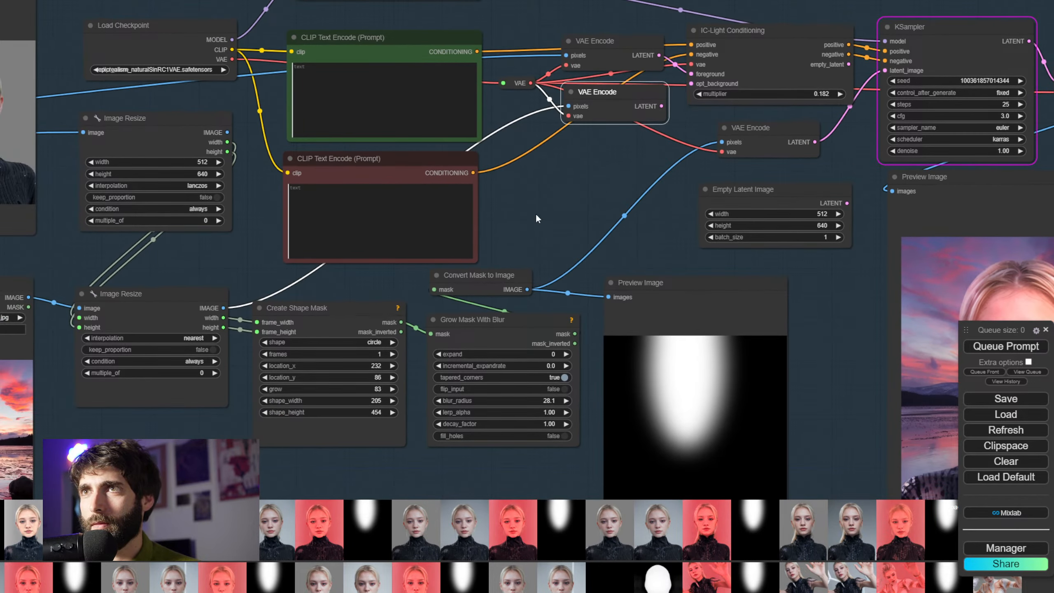
pyautogui.scroll(-2, 535, 213)
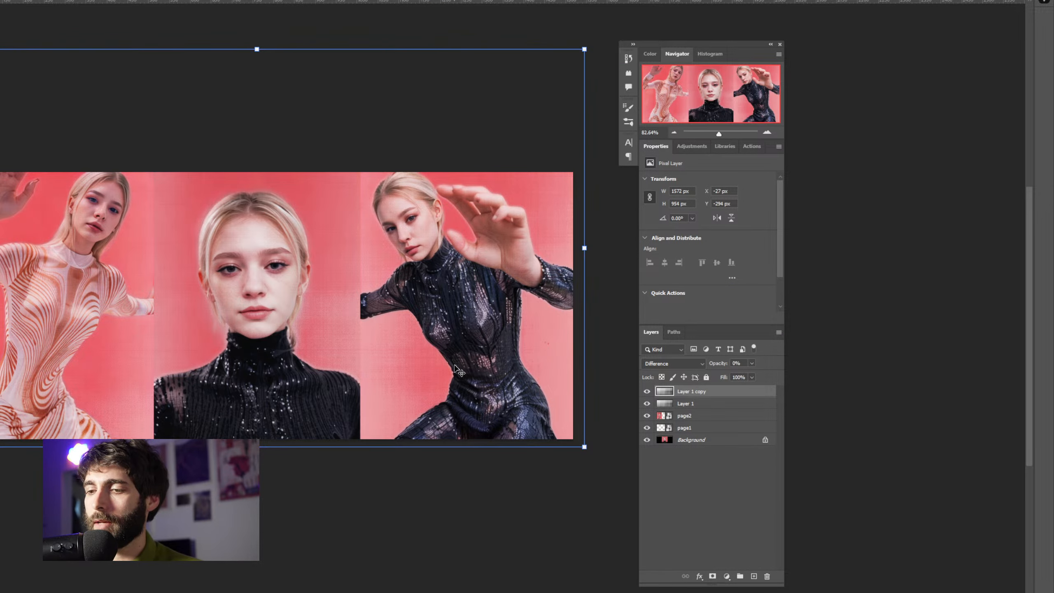
# Switch to Photoshop and create a new 512 x 512 px document with a solid black background
pyautogui.hotkey('ctrl', 'n')
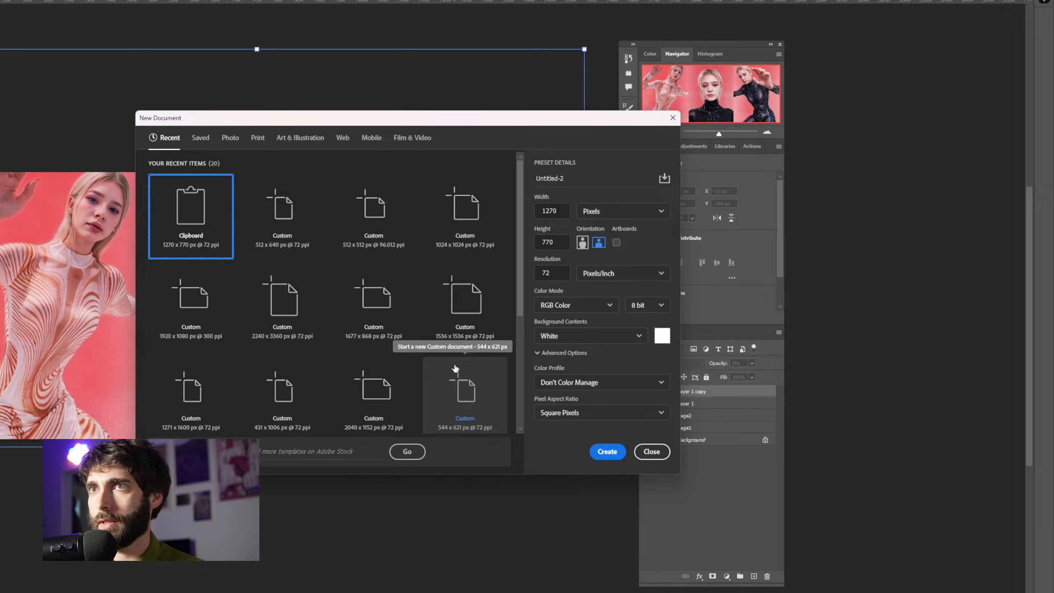
pyautogui.click(555, 212)
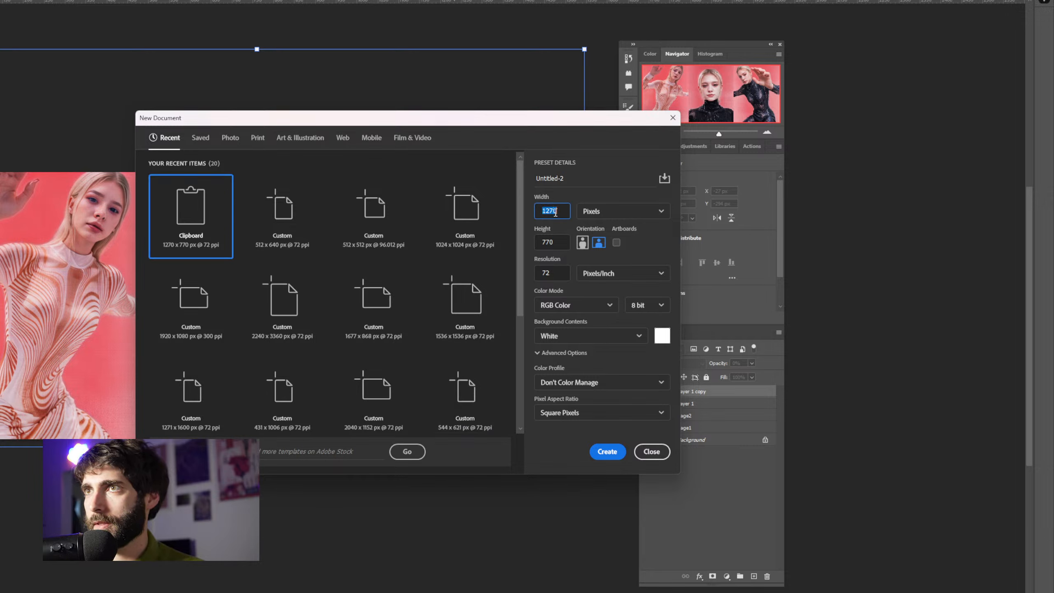
pyautogui.write('512')
pyautogui.press('Tab')
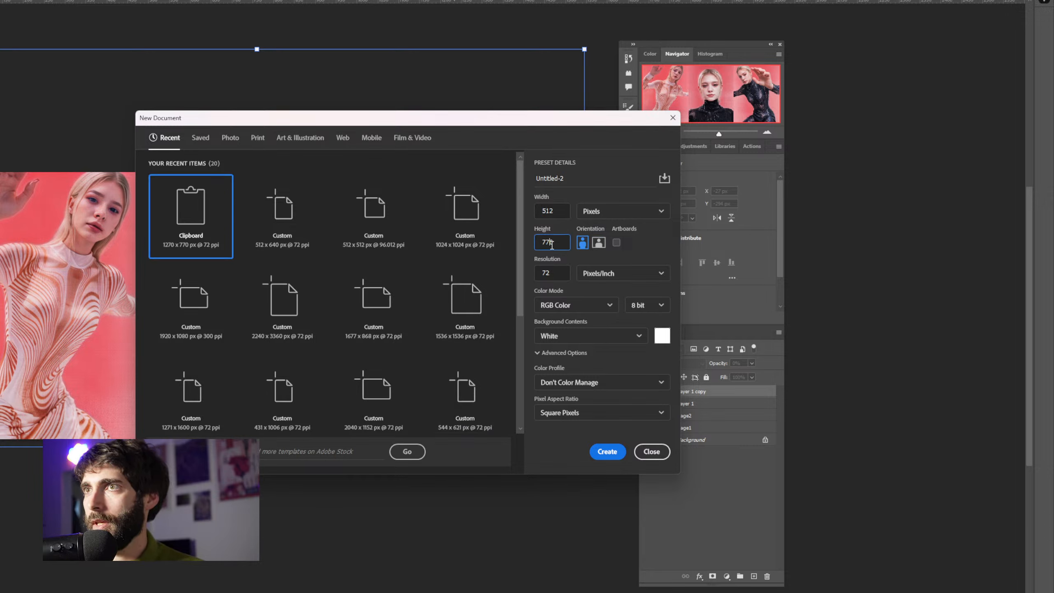
pyautogui.write('512')
pyautogui.click(608, 452)
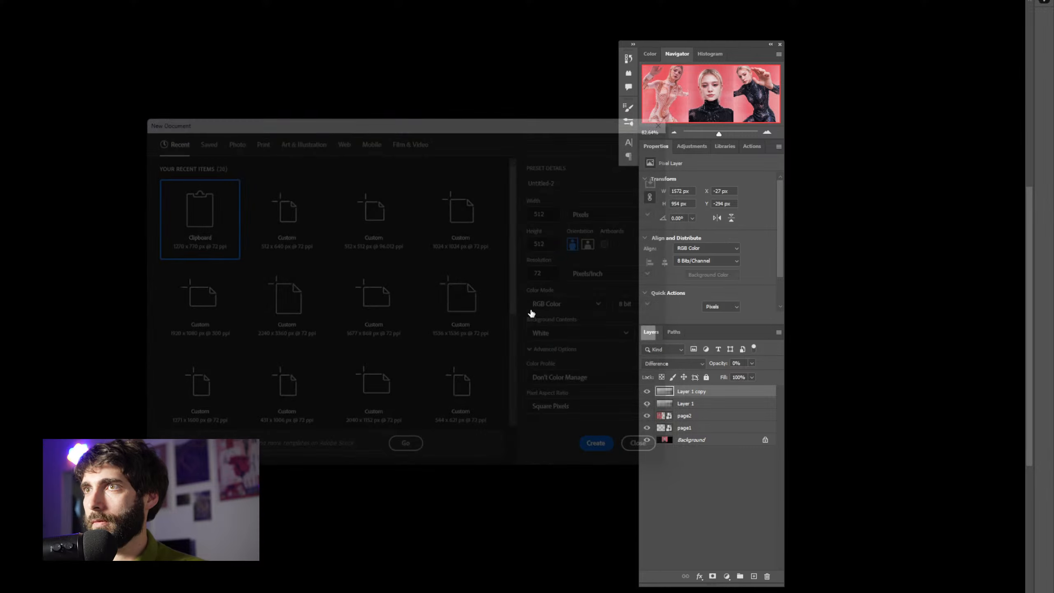
pyautogui.click(387, 310)
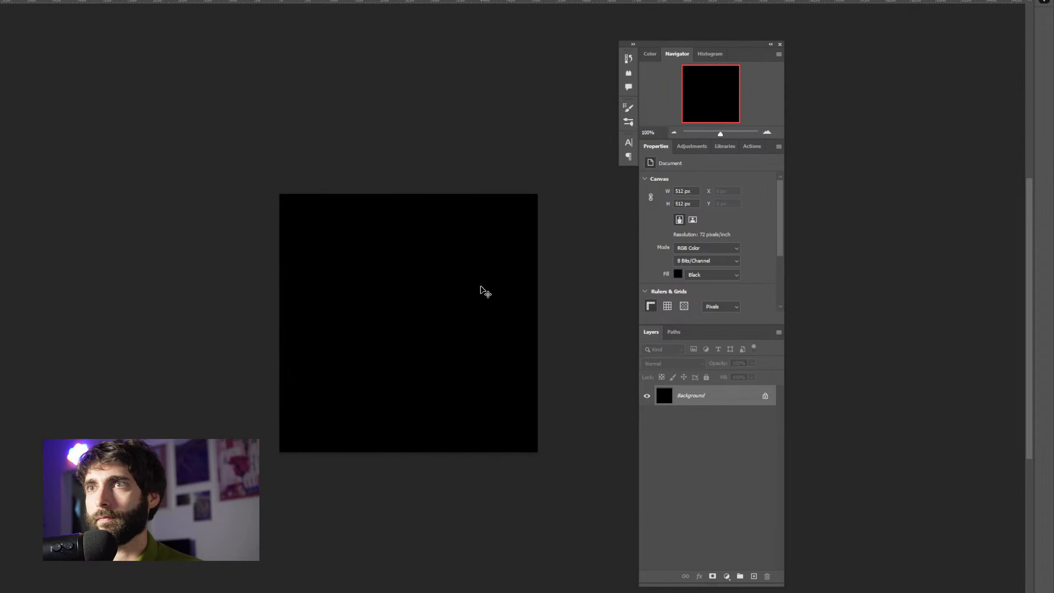
# Save the black image as black.jpg, accepting the JPEG export options
pyautogui.hotkey('ctrl', 's')
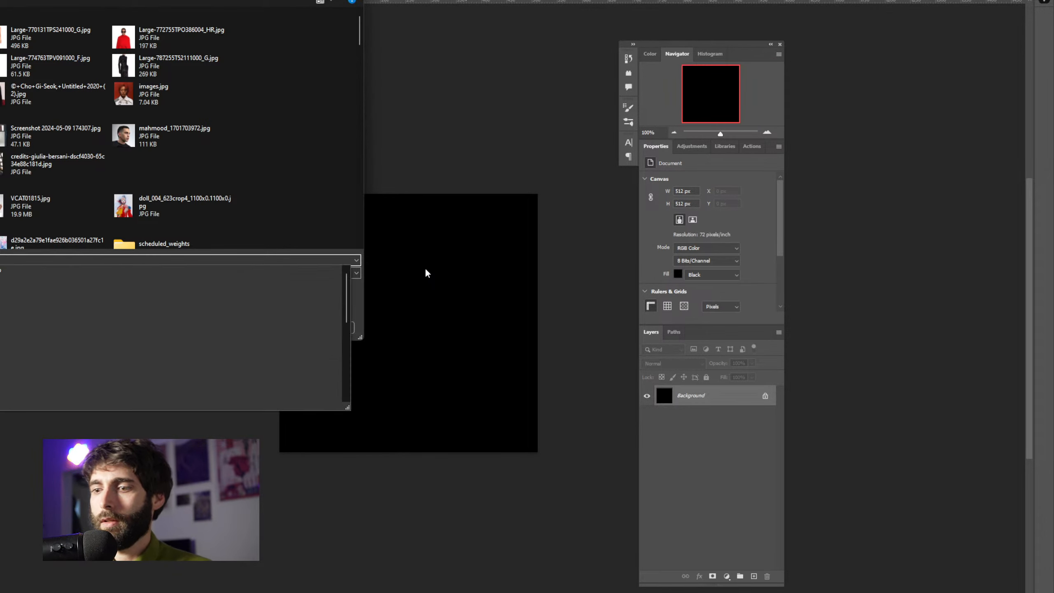
pyautogui.press('Return')
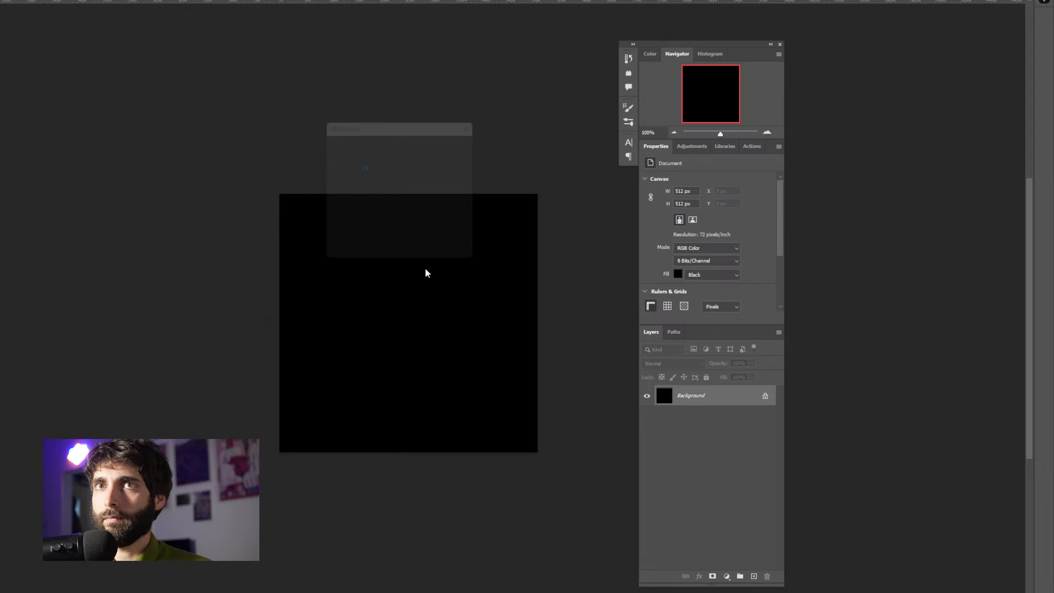
pyautogui.press('Return')
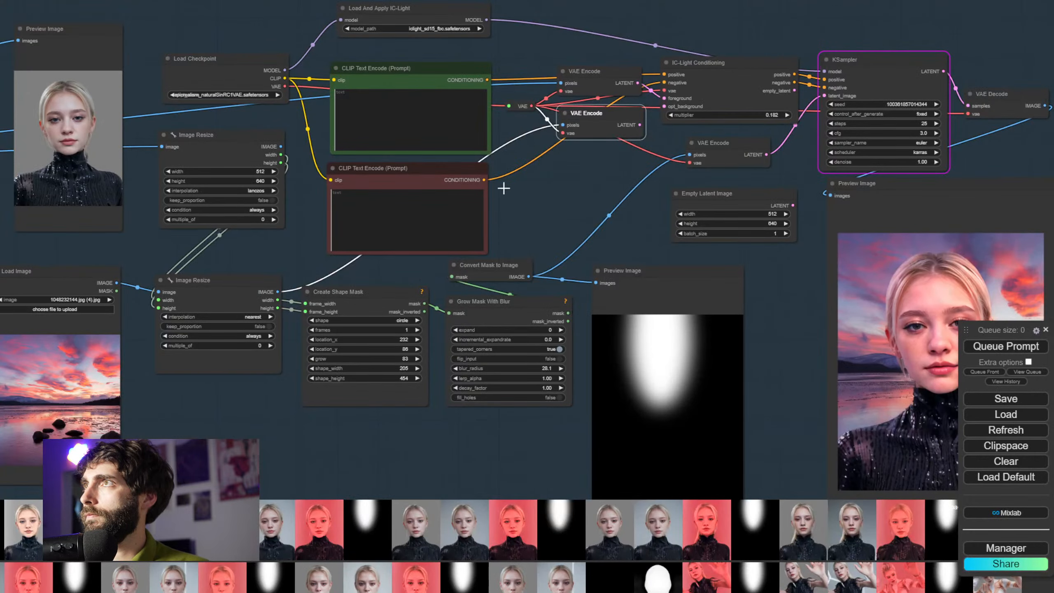
# Switch to ComfyUI and restore the BRIAAI Matting links from the portrait and to Image Resize, plus the background latent link to opt_background
pyautogui.scroll(3, 503, 432)
pyautogui.moveTo(426, 341); pyautogui.dragTo(426, 361)
pyautogui.scroll(-2, 453, 306)
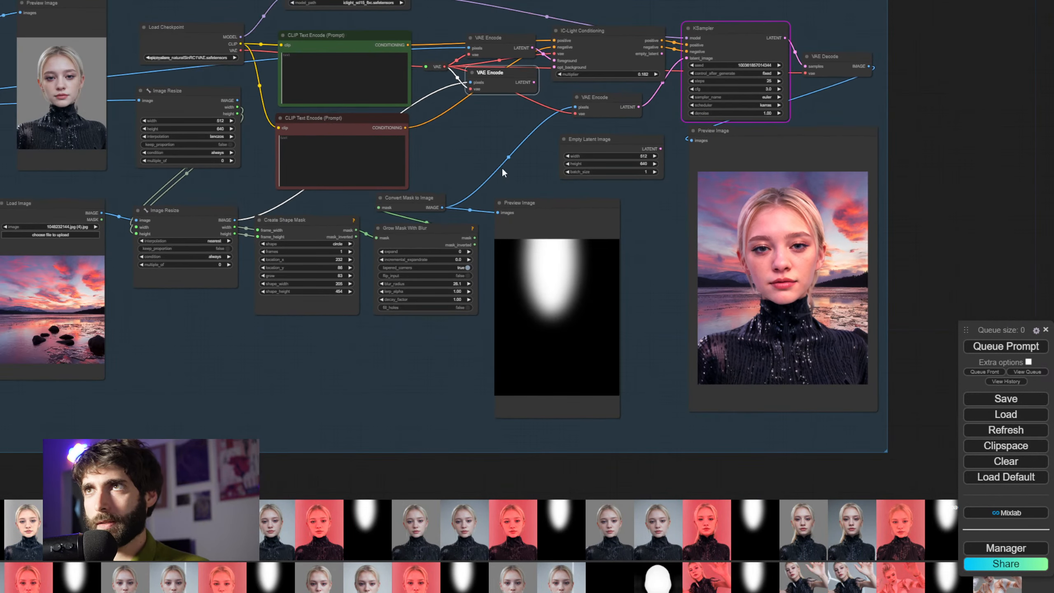
pyautogui.moveTo(502, 168); pyautogui.dragTo(609, 355)
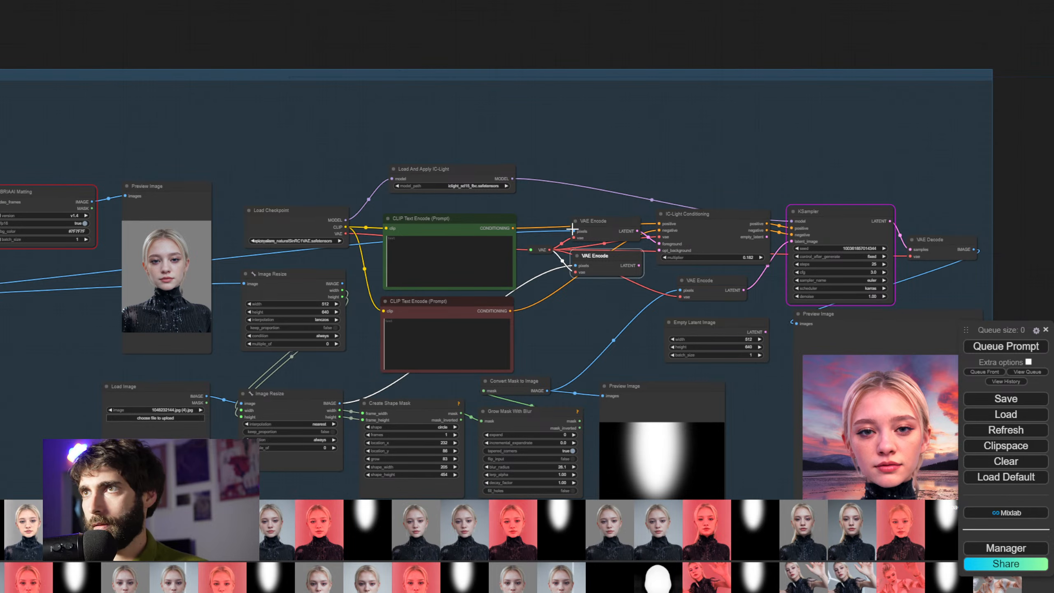
pyautogui.moveTo(574, 231); pyautogui.dragTo(1, 202)
pyautogui.moveTo(92, 202); pyautogui.dragTo(244, 284)
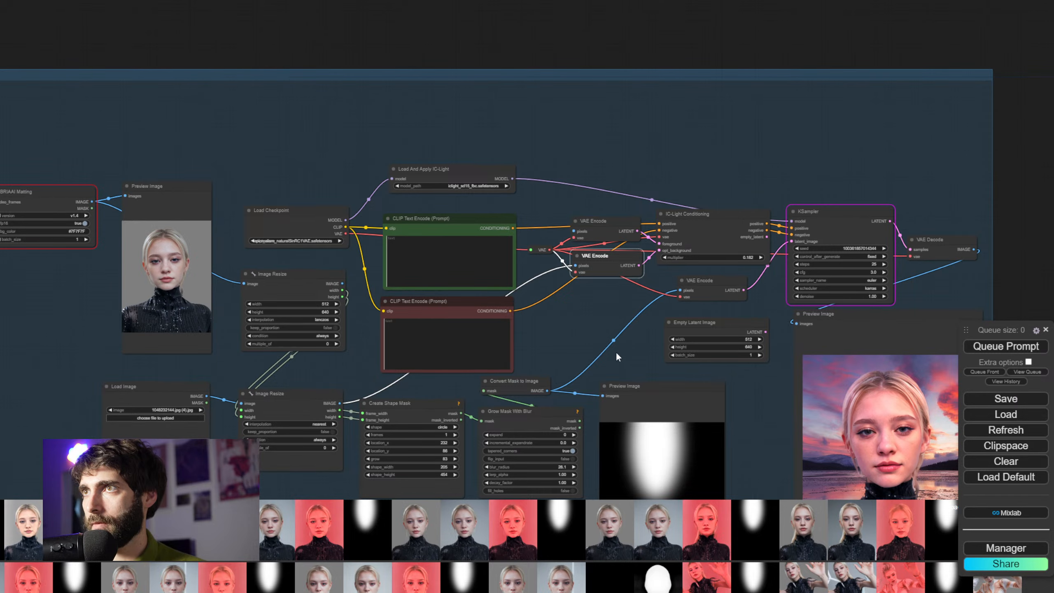
pyautogui.moveTo(616, 353); pyautogui.dragTo(587, 278)
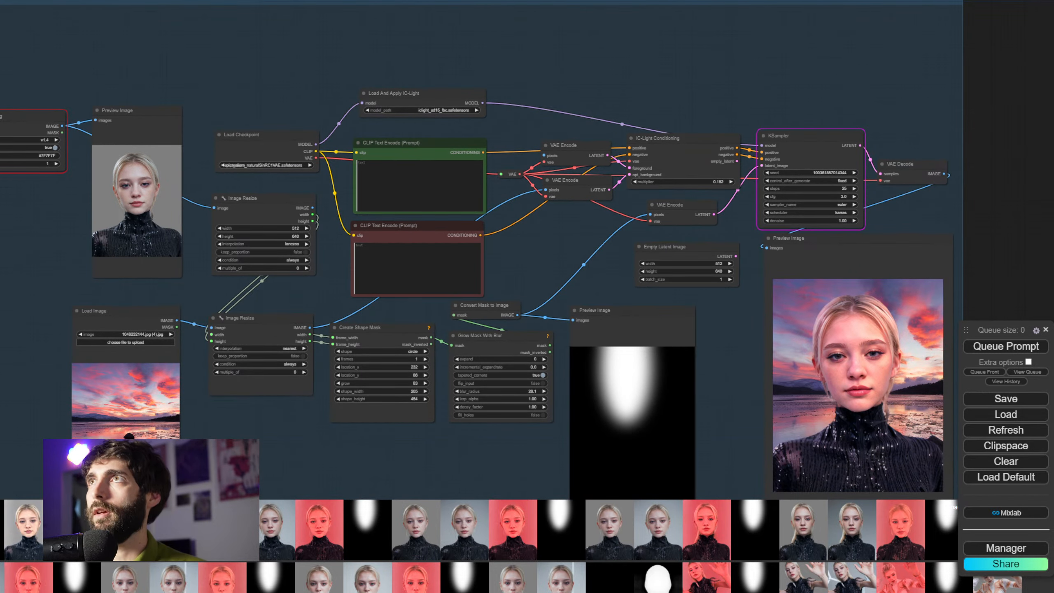
# Load black.jpg as the background image of the relight group and try to run the workflow
pyautogui.moveTo(166, 520); pyautogui.dragTo(166, 444)
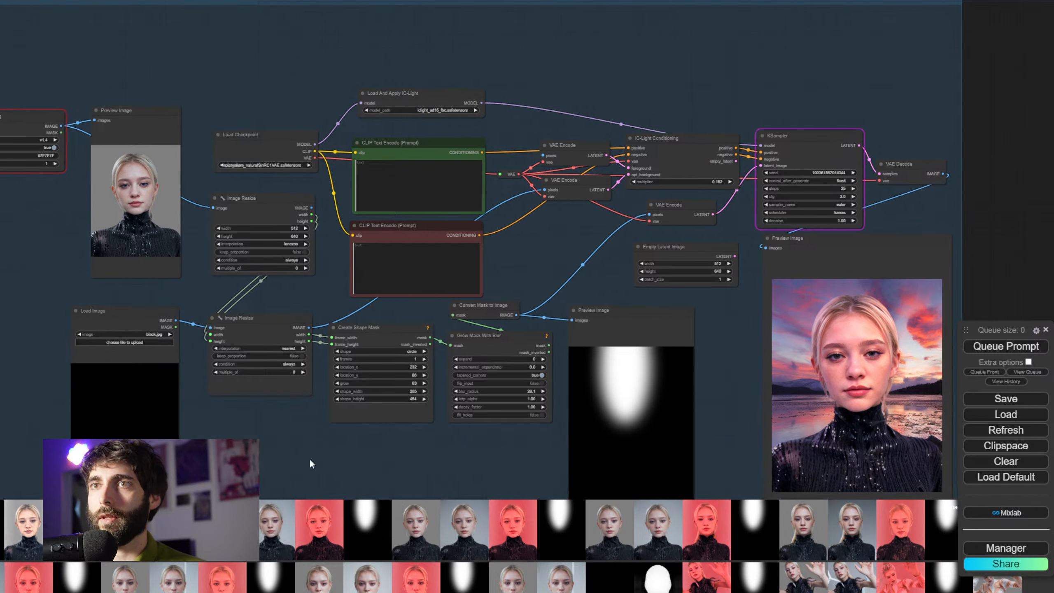
pyautogui.moveTo(309, 458); pyautogui.dragTo(241, 432)
pyautogui.click(979, 346)
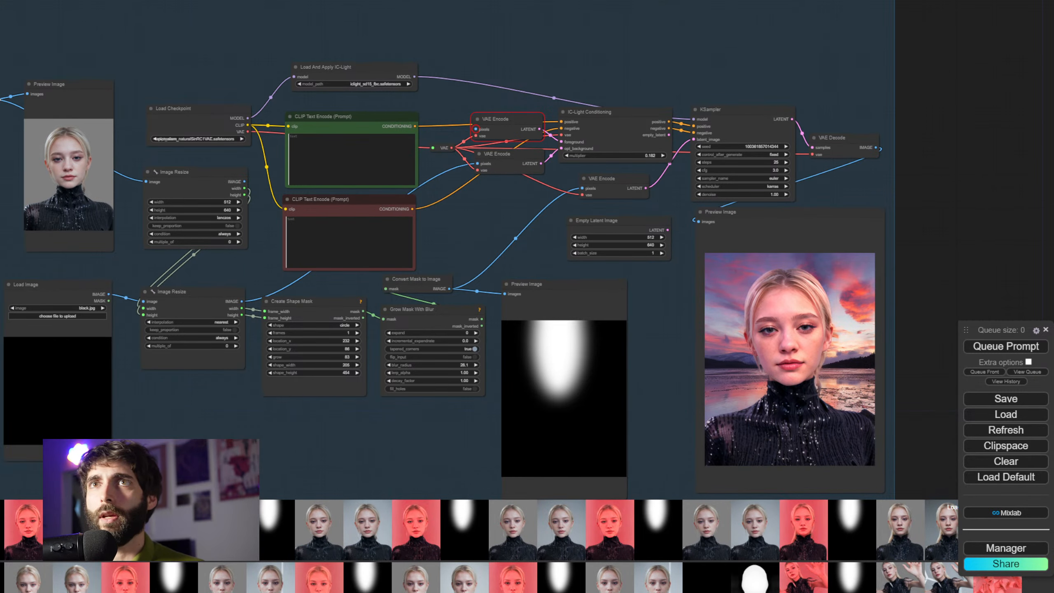
# Connect the portrait's Image Resize output to the foreground VAE Encode's pixels input and run the relight workflow with the black background
pyautogui.moveTo(244, 181); pyautogui.dragTo(475, 129)
pyautogui.click(987, 348)
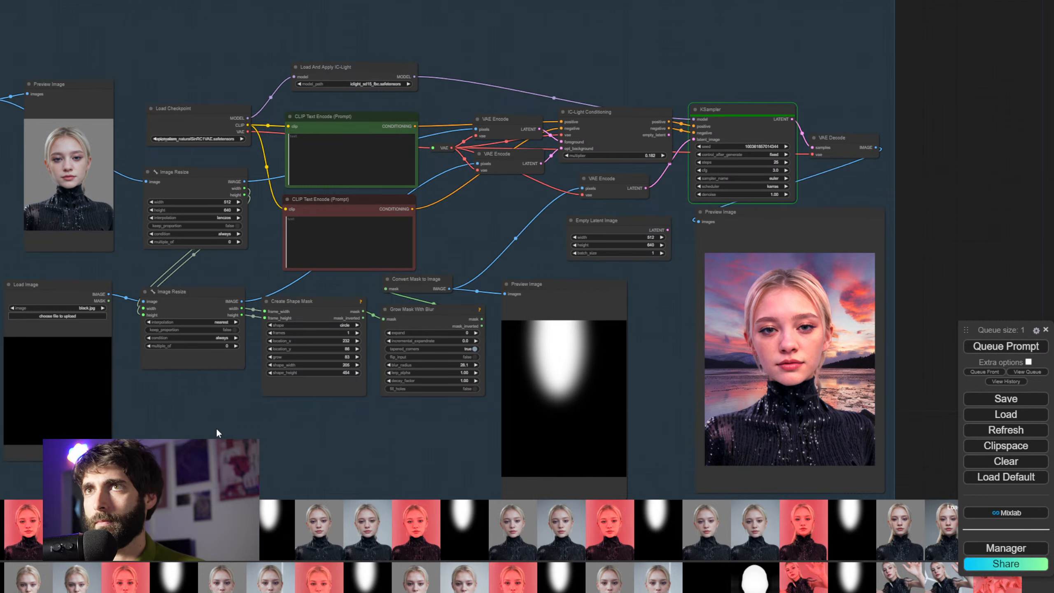
pyautogui.scroll(3, 679, 388)
pyautogui.moveTo(678, 388); pyautogui.dragTo(410, 355)
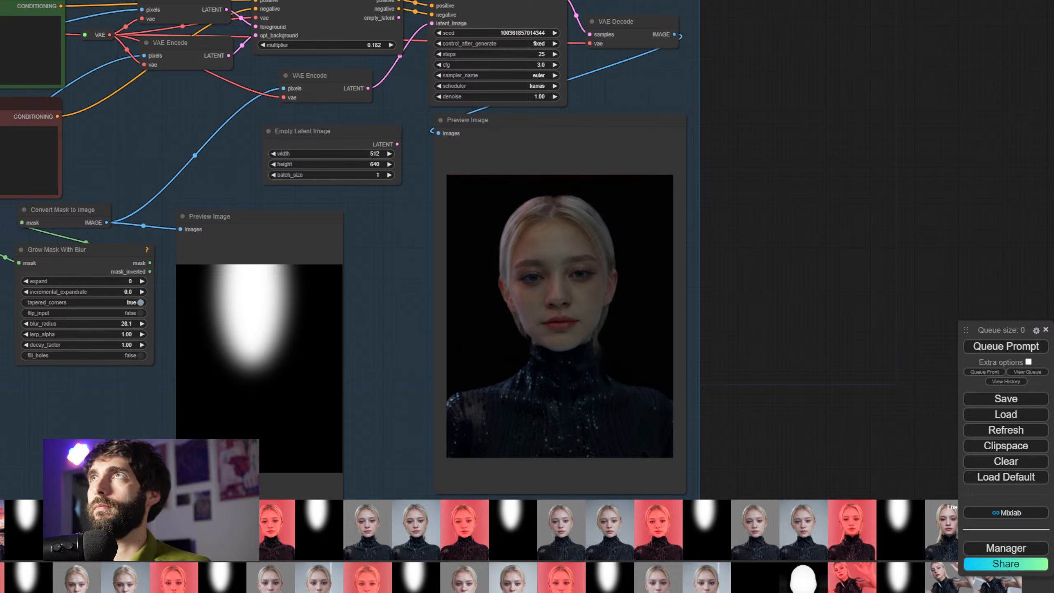
# Set the relight group's positive prompt to "spotlight" and run the workflow
pyautogui.moveTo(390, 302); pyautogui.dragTo(443, 323)
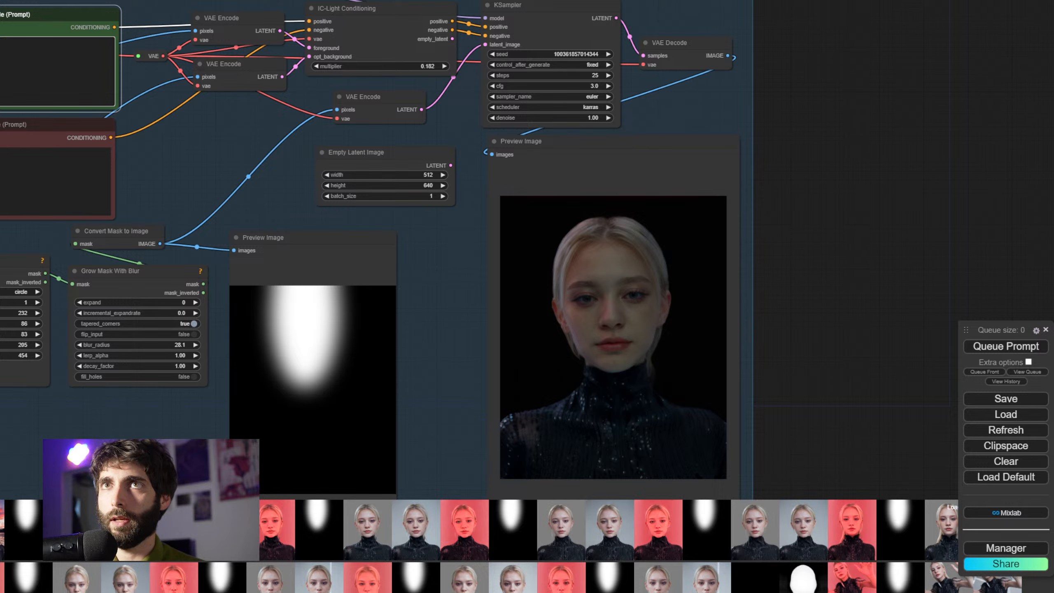
pyautogui.click(1014, 348)
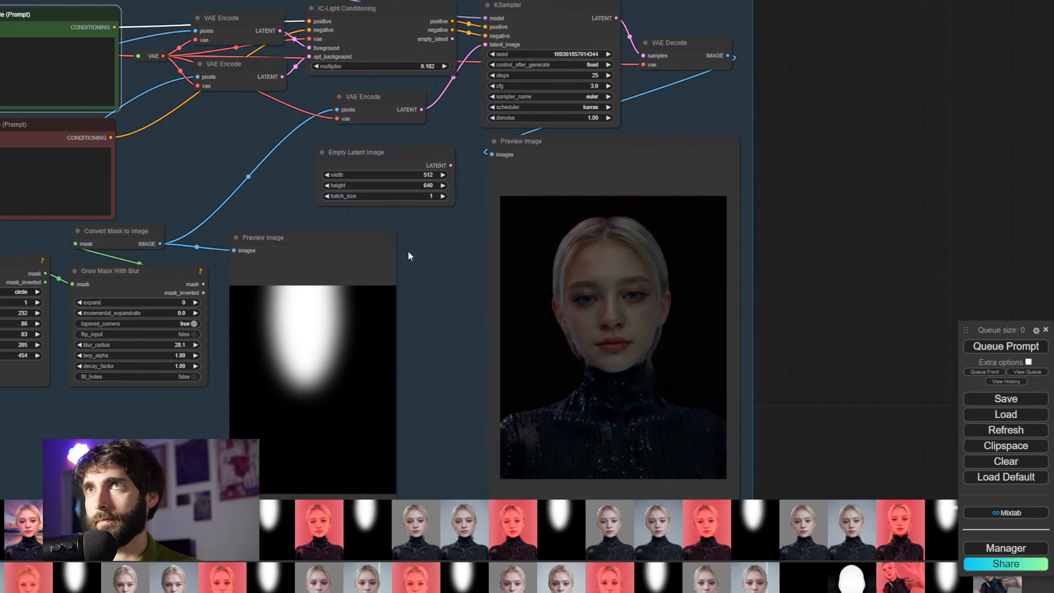
# Replace the relight group's positive prompt with "beauty dish", run the workflow and view the relit portrait
pyautogui.moveTo(424, 273); pyautogui.dragTo(591, 326)
pyautogui.click(153, 112)
pyautogui.hotkey('ctrl', 'a')
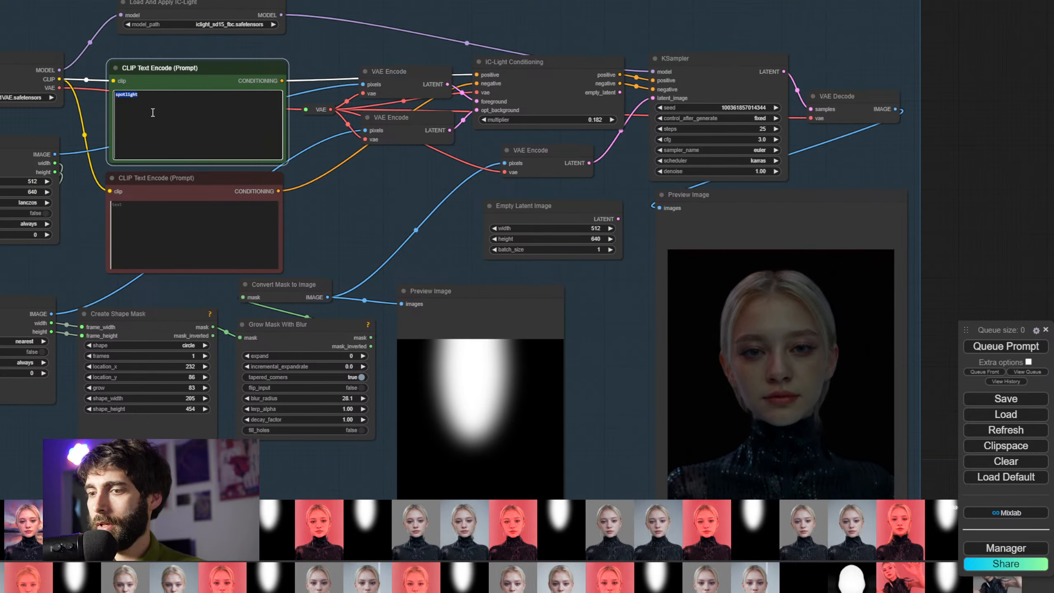
pyautogui.write('beauty dish')
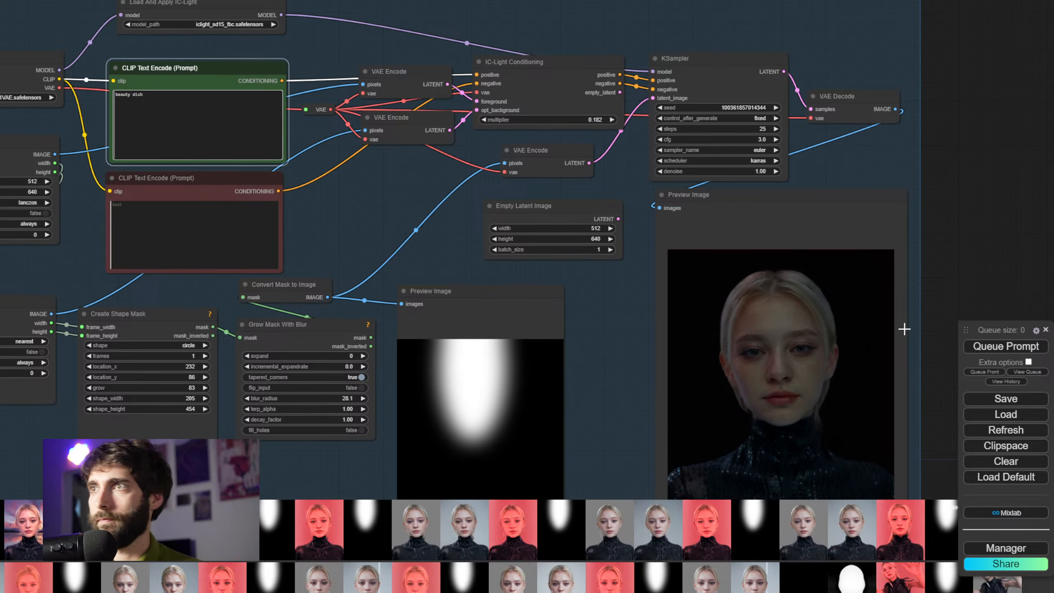
pyautogui.click(1006, 345)
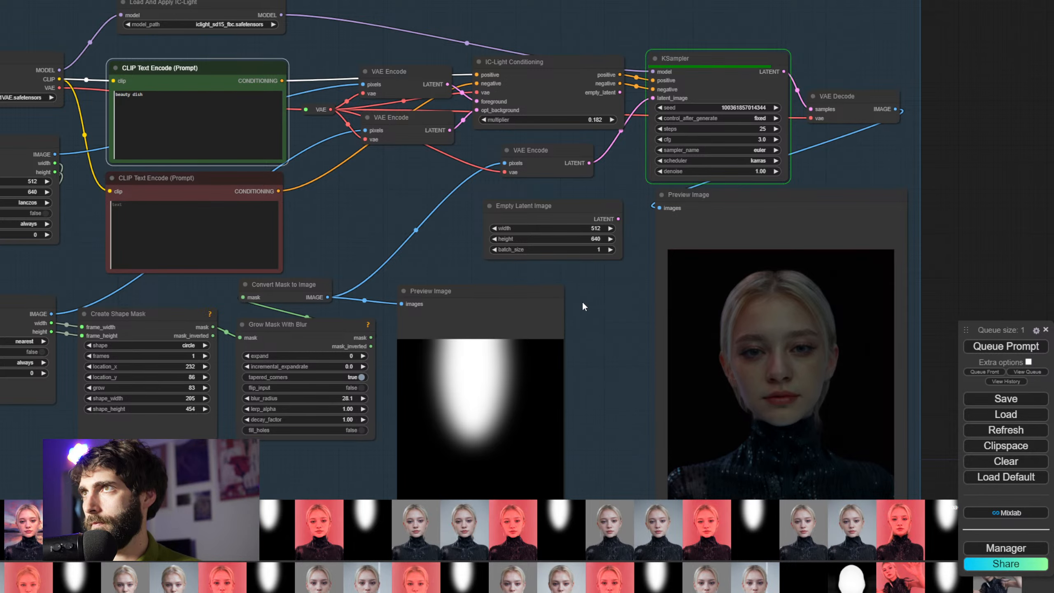
pyautogui.moveTo(581, 302); pyautogui.dragTo(500, 218)
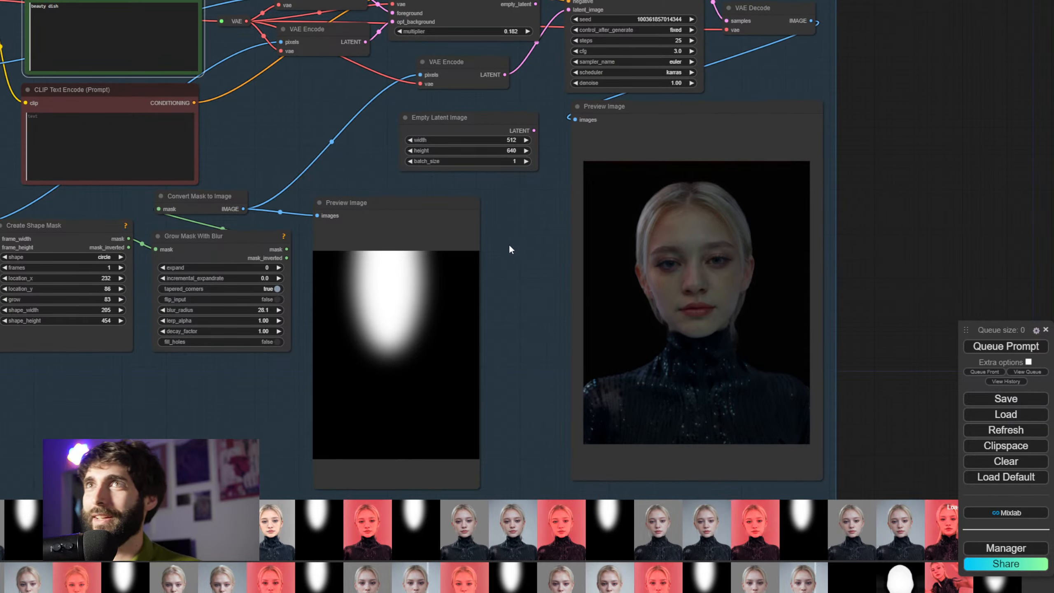
pyautogui.moveTo(513, 252); pyautogui.dragTo(527, 353)
pyautogui.scroll(2, 472, 240)
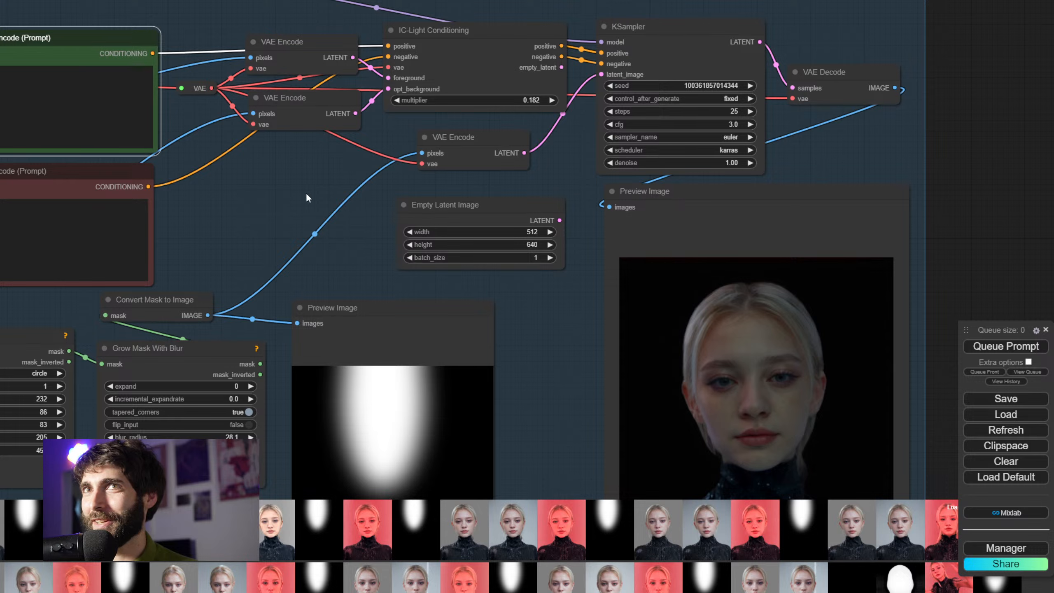
# Set the relight group's positive prompt to "softbox", run the workflow and view the relit portrait
pyautogui.click(2, 100)
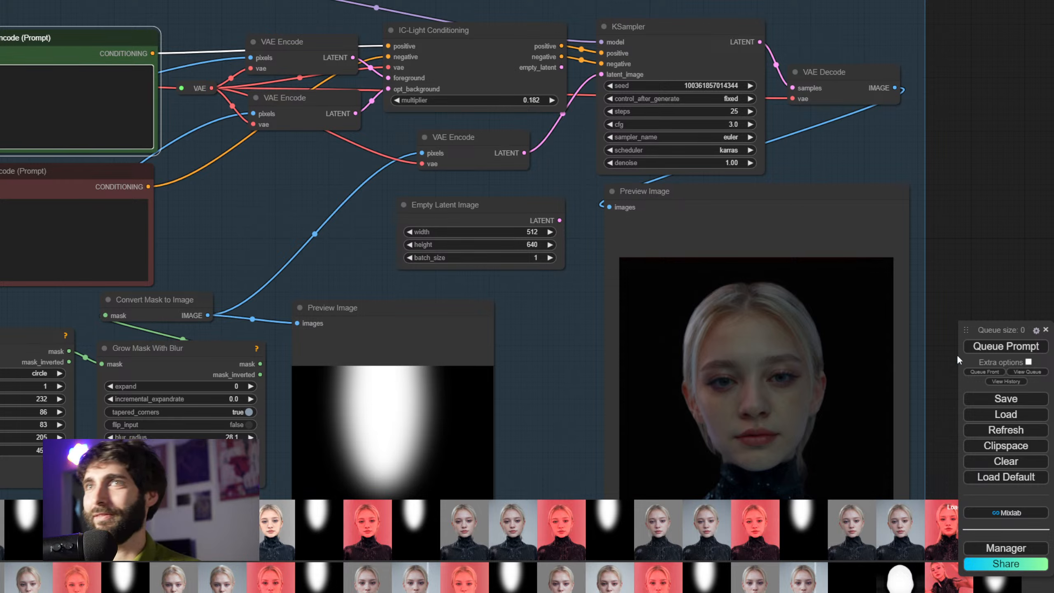
pyautogui.click(980, 347)
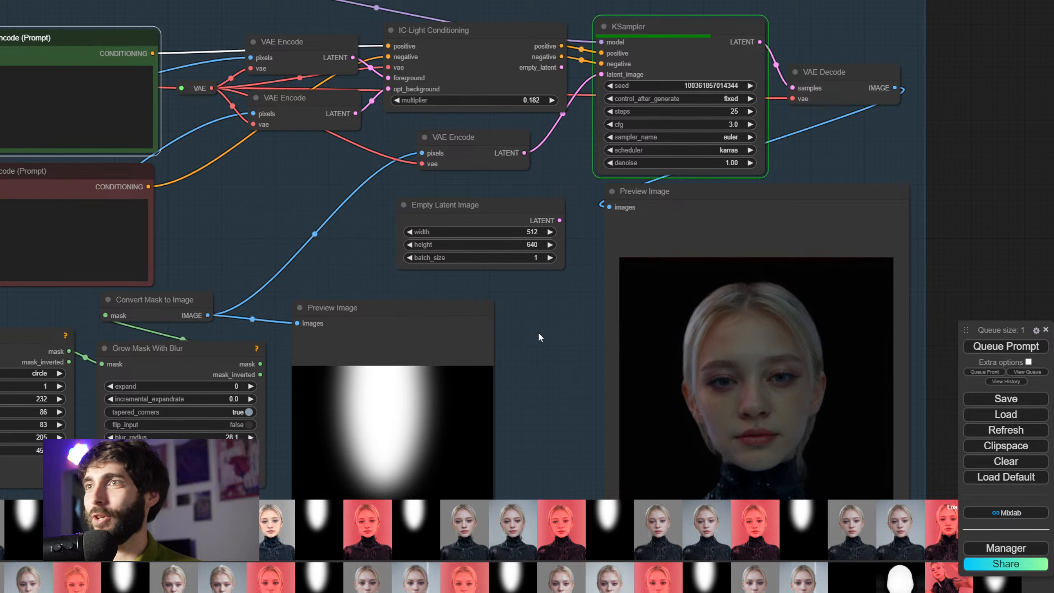
pyautogui.moveTo(538, 331); pyautogui.dragTo(496, 276)
pyautogui.click(38, 62)
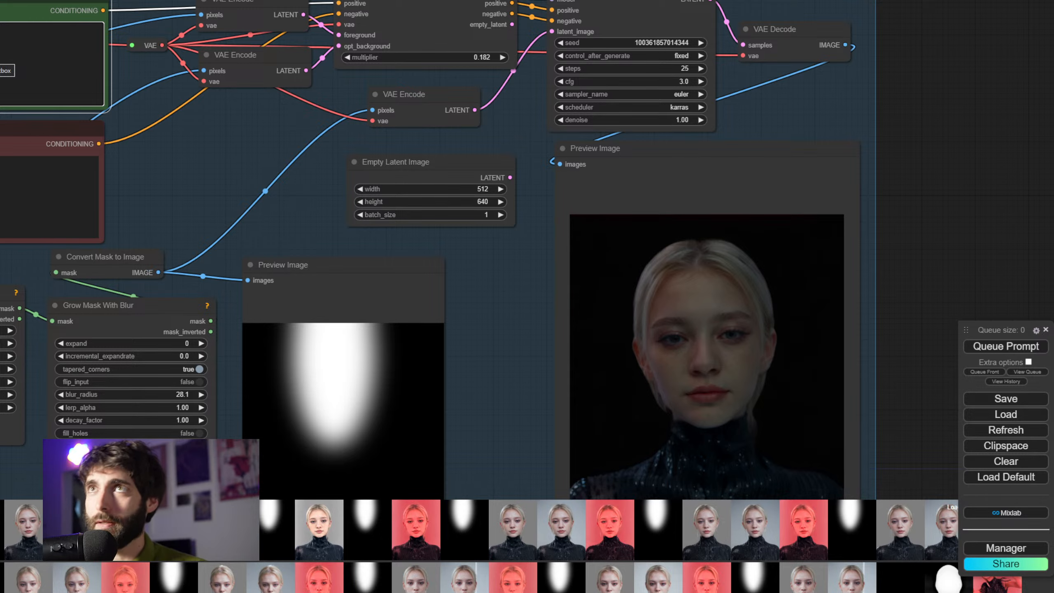
pyautogui.scroll(-2, 178, 194)
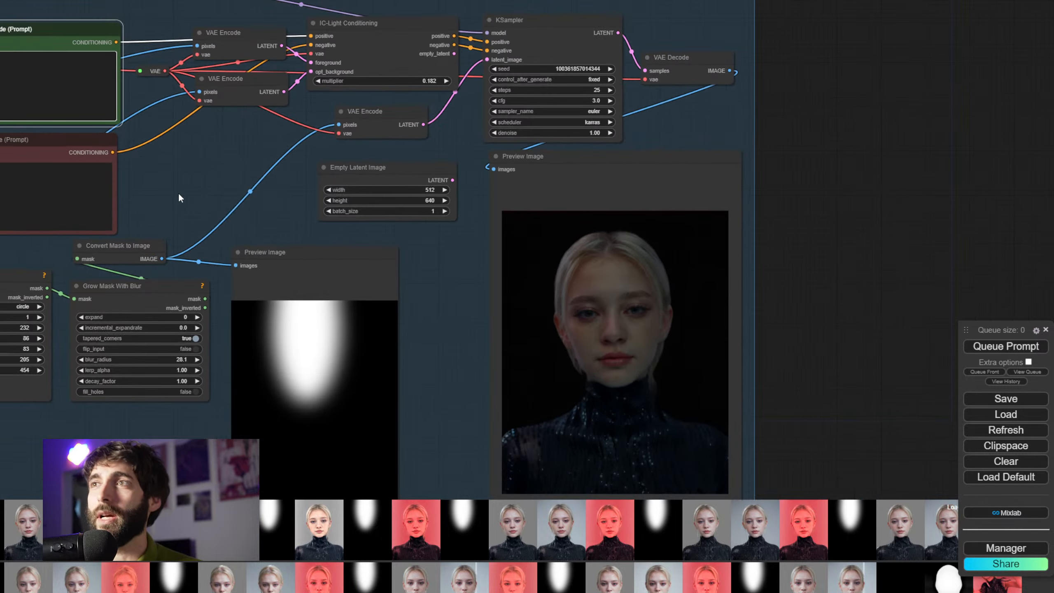
pyautogui.moveTo(179, 194); pyautogui.dragTo(323, 226)
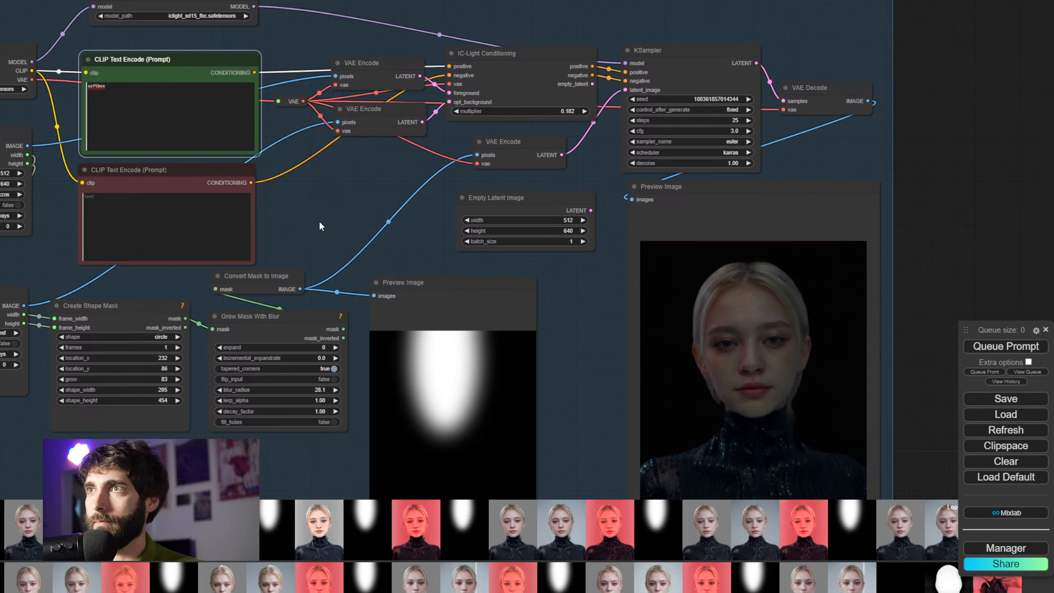
pyautogui.moveTo(347, 189); pyautogui.dragTo(317, 196)
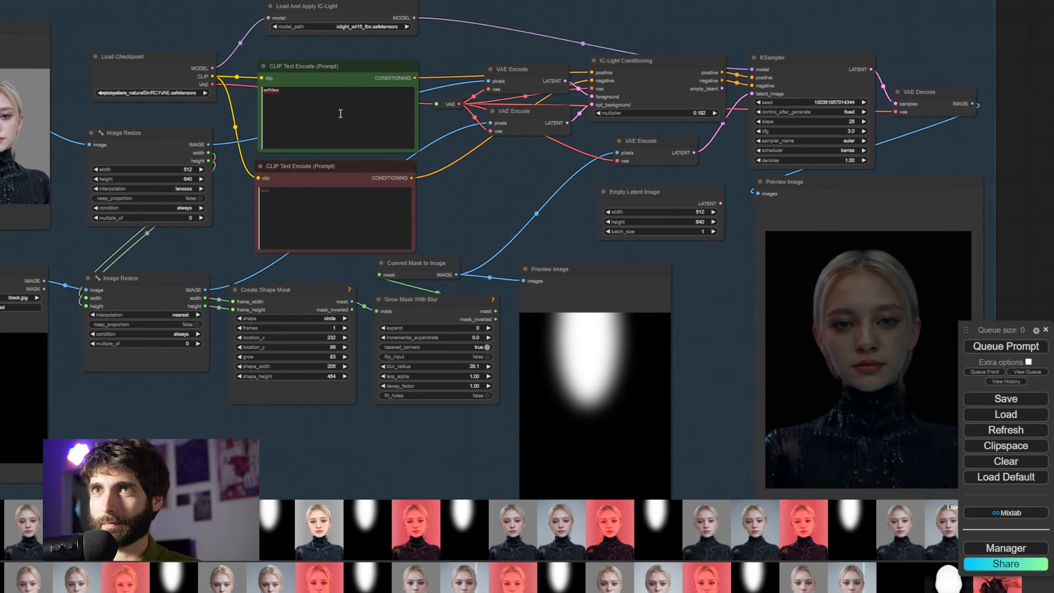
# Clear the relight group's positive prompt and replace its black background with the red gradient image
pyautogui.click(340, 116)
pyautogui.click(495, 224)
pyautogui.moveTo(493, 245); pyautogui.dragTo(509, 205)
pyautogui.scroll(-2, 497, 180)
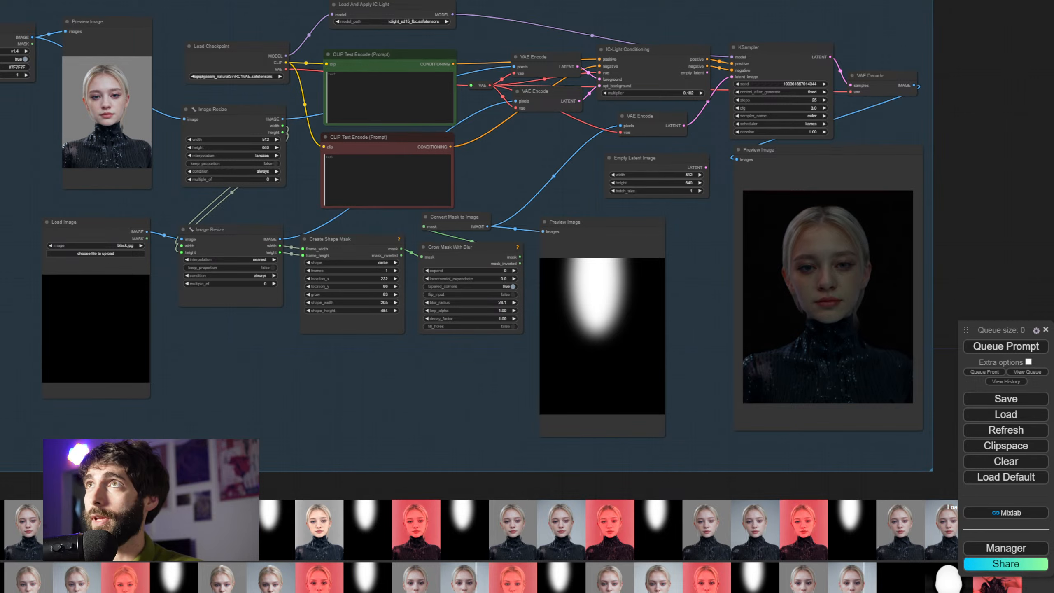
pyautogui.moveTo(265, 242); pyautogui.dragTo(104, 324)
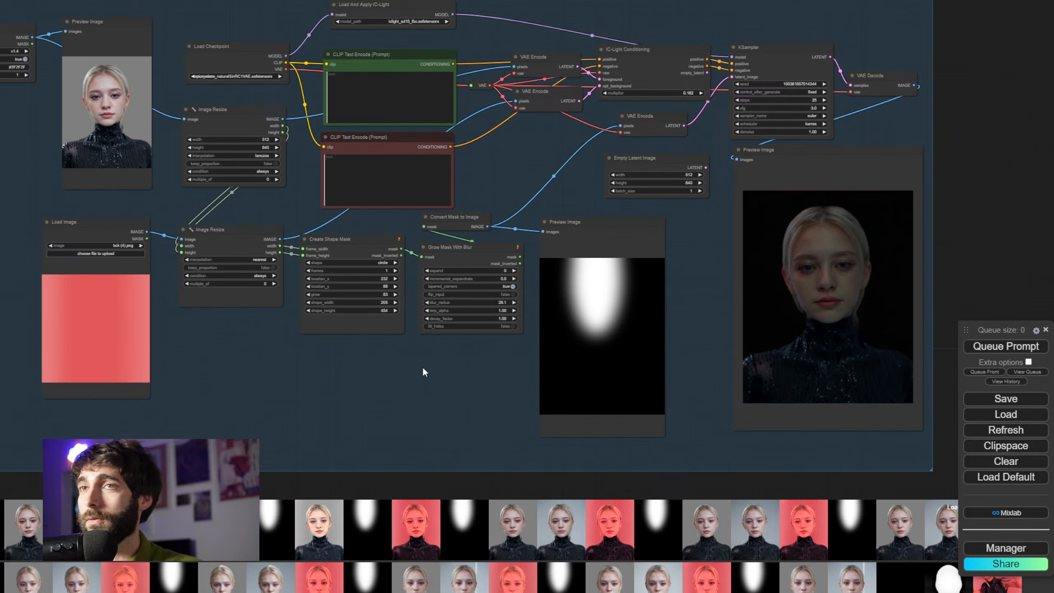
# Examine the portrait generation graph, including its ControlNet, KSampler, reference image and preview nodes
pyautogui.scroll(-1, 311, 320)
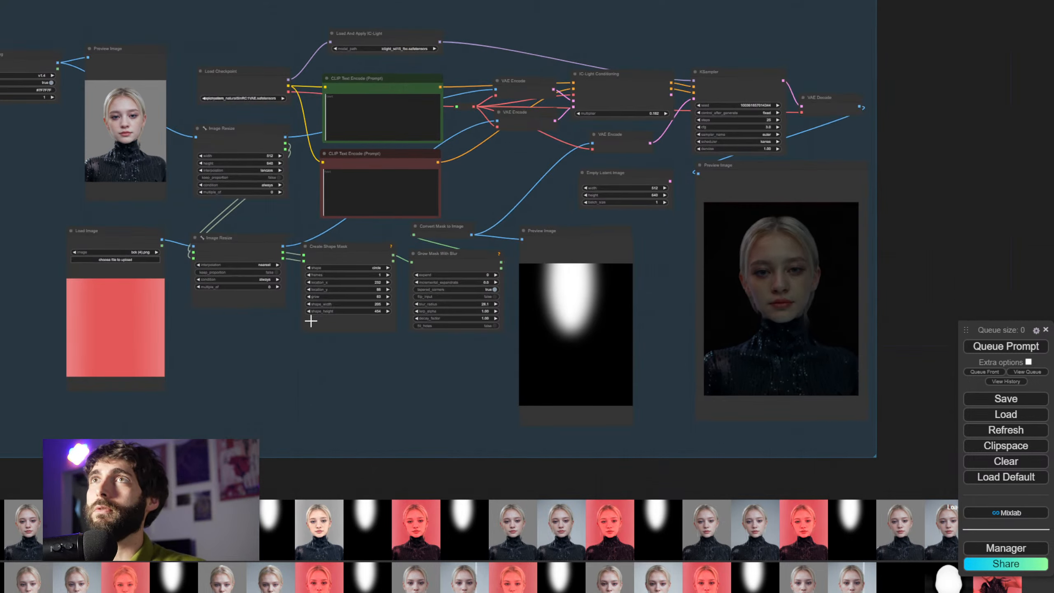
pyautogui.moveTo(311, 320); pyautogui.dragTo(711, 394)
pyautogui.scroll(-3, 409, 366)
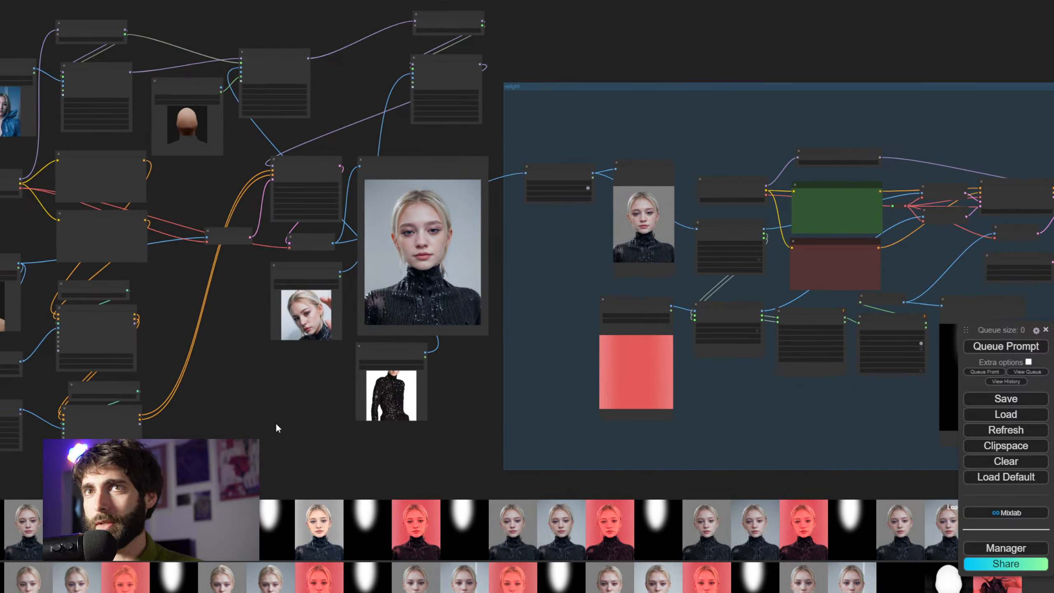
pyautogui.moveTo(275, 426); pyautogui.dragTo(451, 410)
pyautogui.scroll(4, 56, 277)
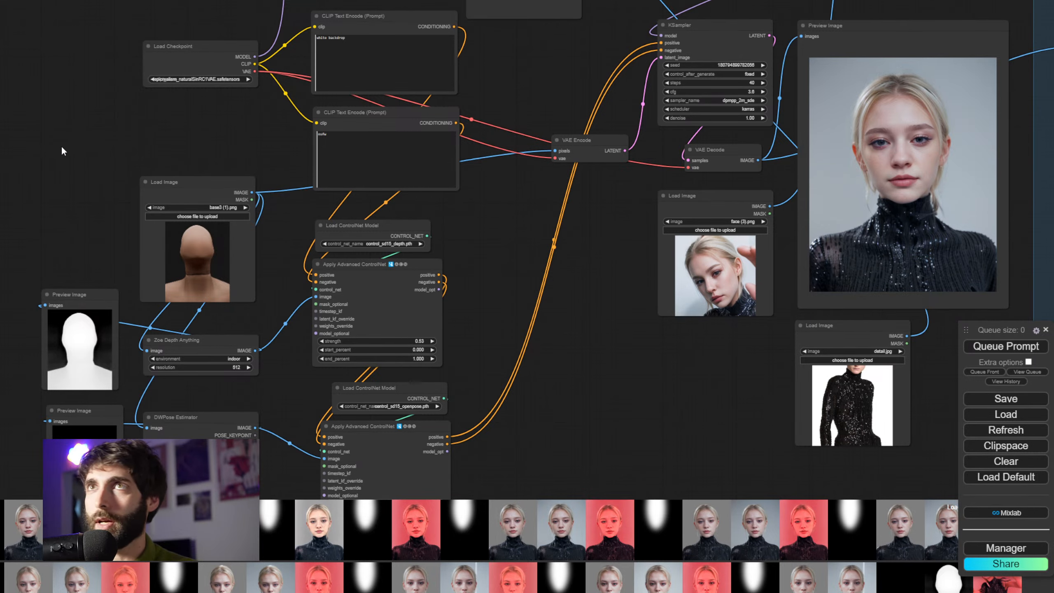
pyautogui.moveTo(62, 152); pyautogui.dragTo(22, 148)
pyautogui.moveTo(431, 246); pyautogui.dragTo(369, 248)
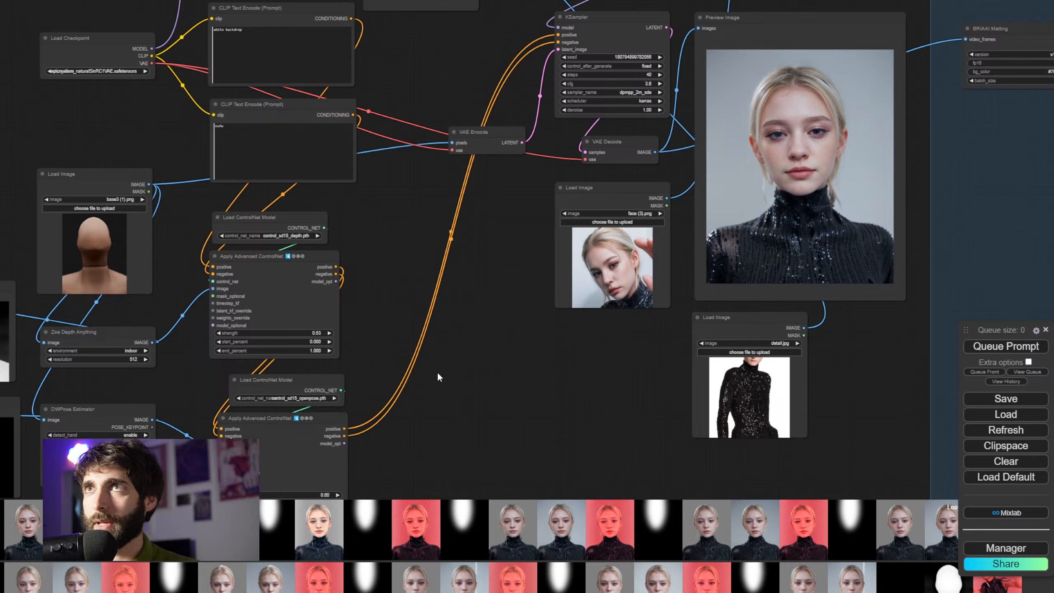
pyautogui.moveTo(353, 592)
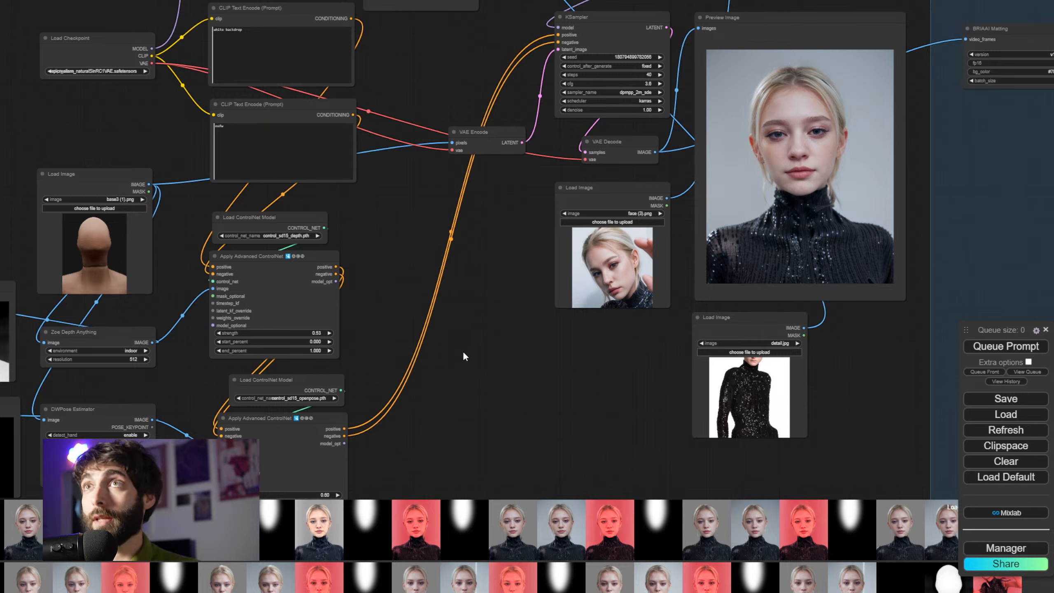
pyautogui.scroll(6, 490, 272)
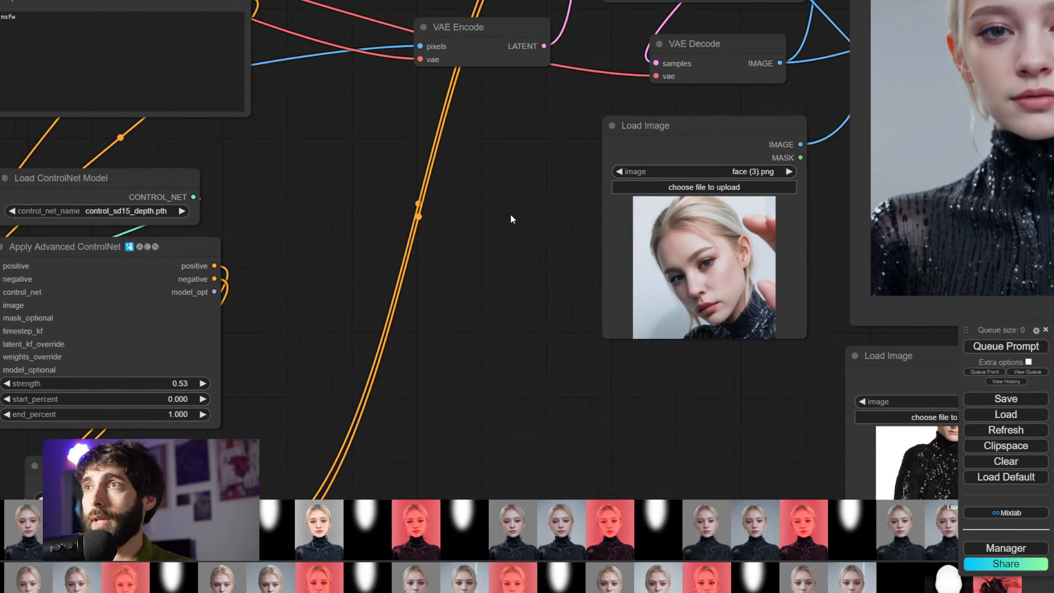
pyautogui.moveTo(593, 144); pyautogui.dragTo(434, 442)
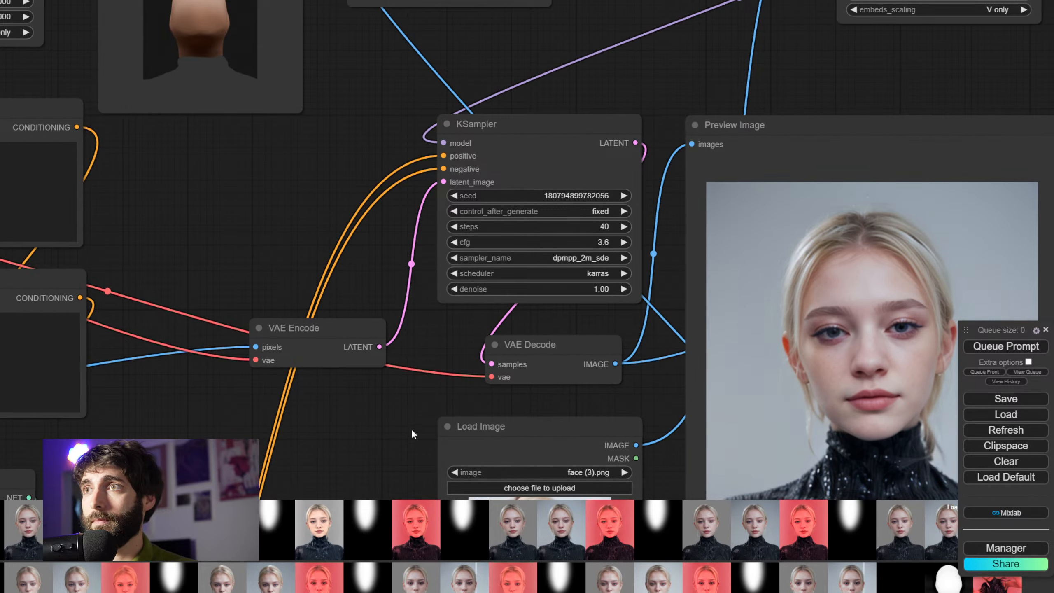
# Load base14.png as the pose image for the ControlNets and base14 (1).png into the mask's Load Image node
pyautogui.scroll(-6, 373, 428)
pyautogui.moveTo(369, 430); pyautogui.dragTo(464, 262)
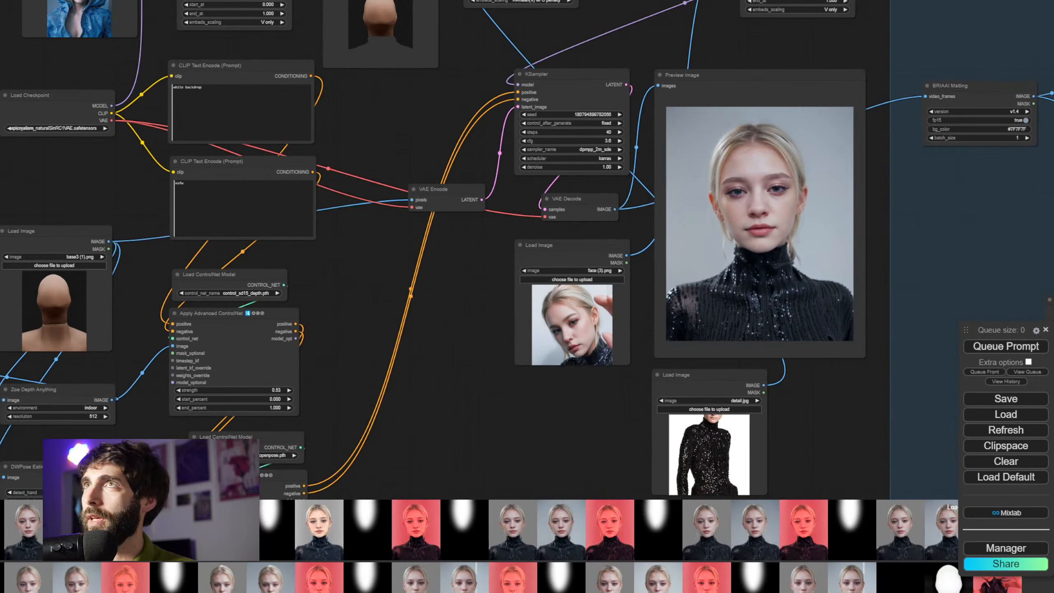
pyautogui.moveTo(174, 198); pyautogui.dragTo(59, 305)
pyautogui.moveTo(370, 352); pyautogui.dragTo(243, 524)
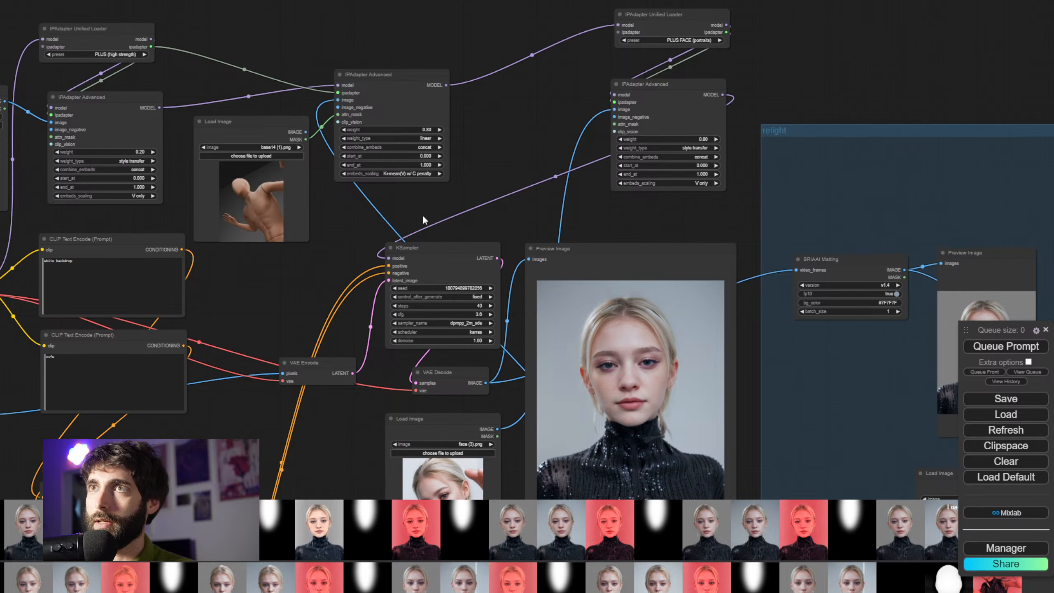
# Move the detail.jpg and face (3).png Load Image nodes beside the IPAdapter Advanced nodes they feed
pyautogui.moveTo(477, 203); pyautogui.dragTo(481, 148)
pyautogui.scroll(-2, 487, 205)
pyautogui.moveTo(368, 351); pyautogui.dragTo(363, 303)
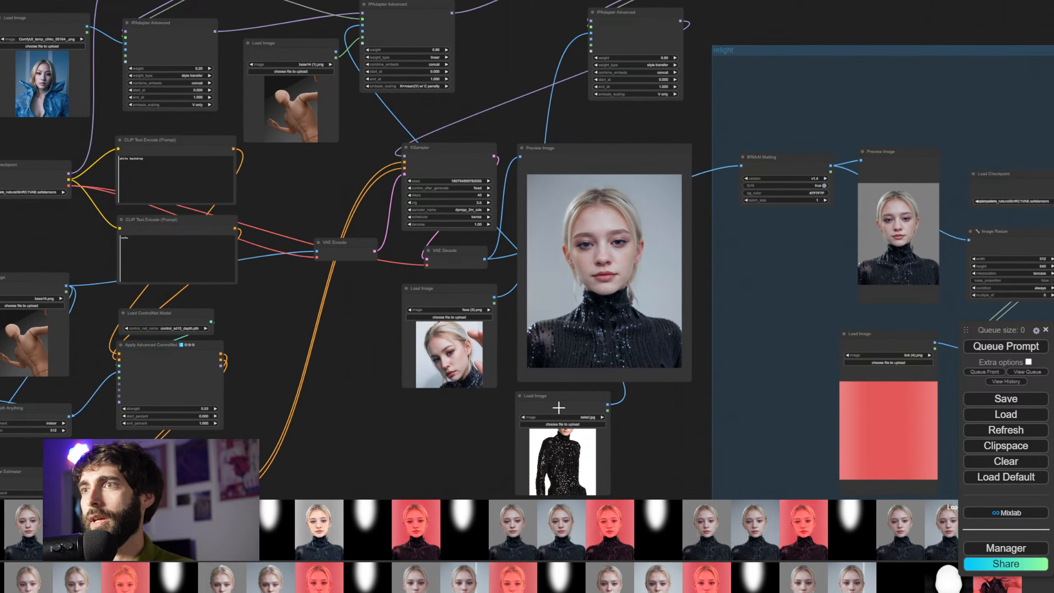
pyautogui.moveTo(558, 406); pyautogui.dragTo(397, 1)
pyautogui.moveTo(401, 71); pyautogui.dragTo(289, 10)
pyautogui.moveTo(502, 82); pyautogui.dragTo(473, 244)
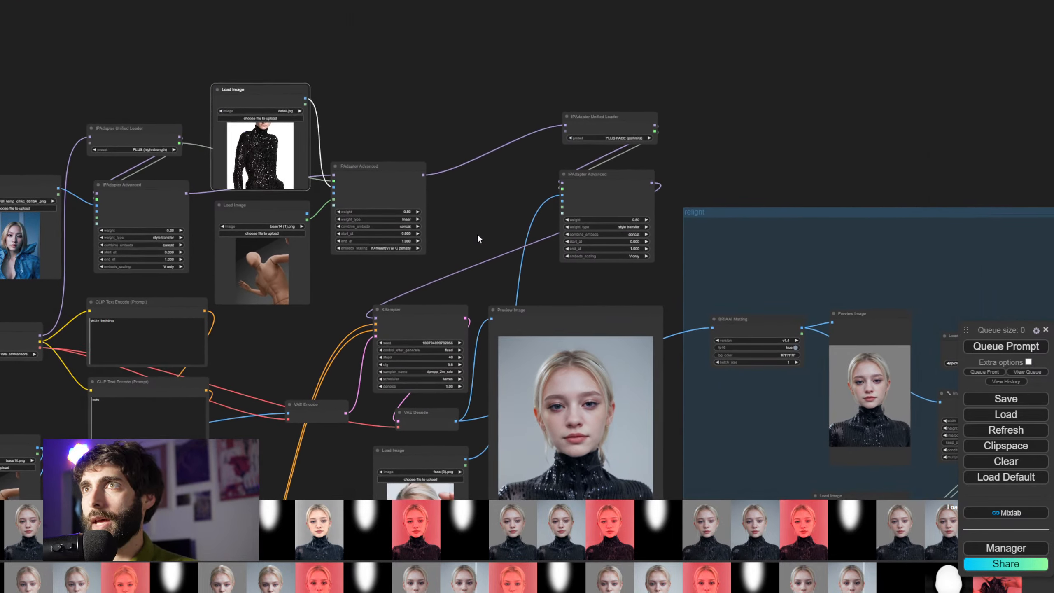
pyautogui.moveTo(425, 456); pyautogui.dragTo(492, 114)
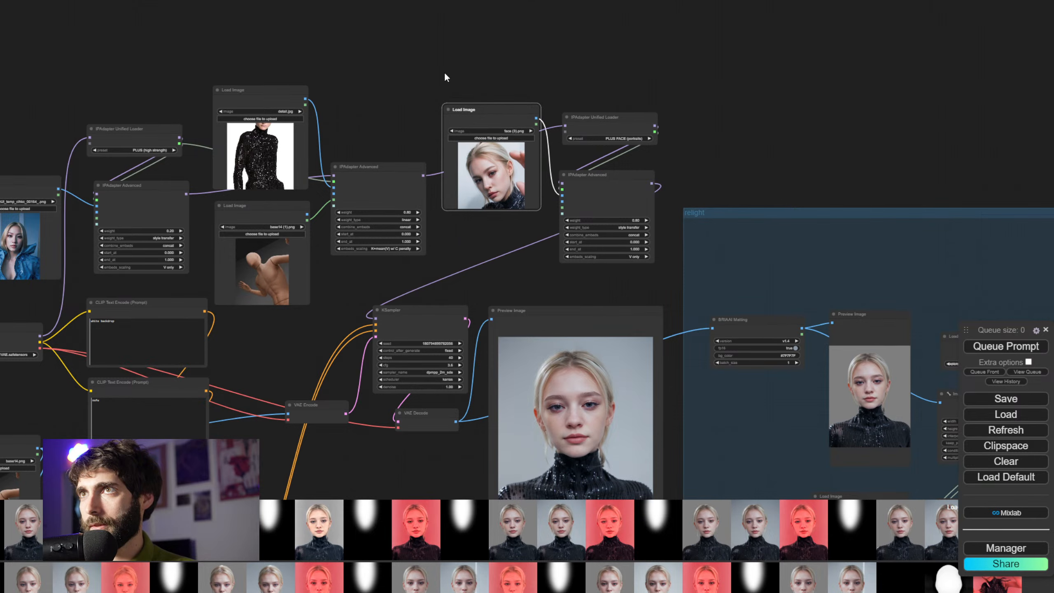
# Replace the garment reference detail.jpg with the orange striped dress image Large-770131TPS241000_G (3).jpg
pyautogui.moveTo(458, 270); pyautogui.dragTo(553, 219)
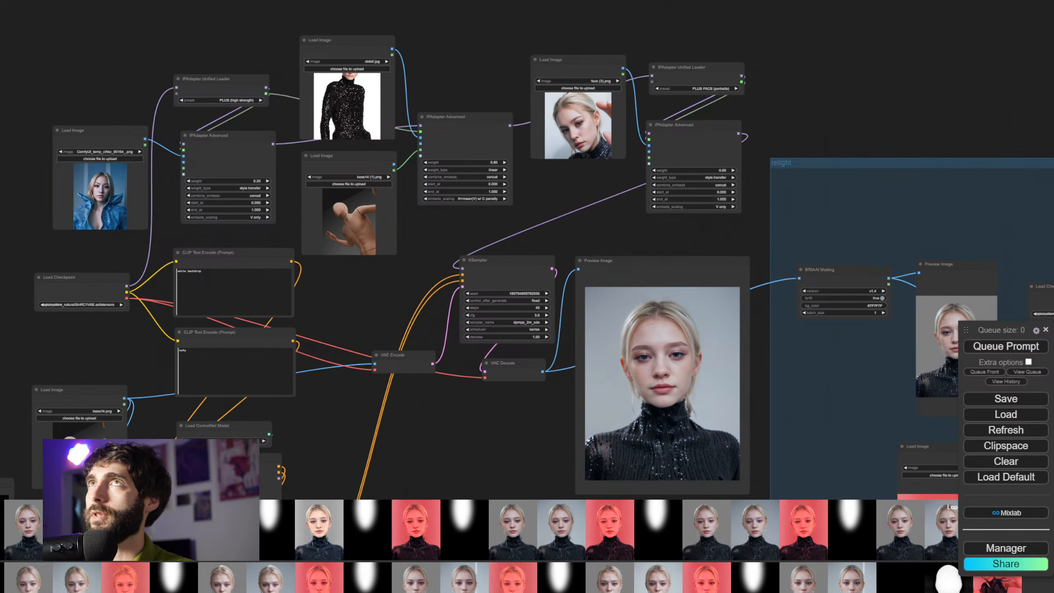
pyautogui.moveTo(454, 102); pyautogui.dragTo(456, 69)
pyautogui.scroll(-1, 469, 208)
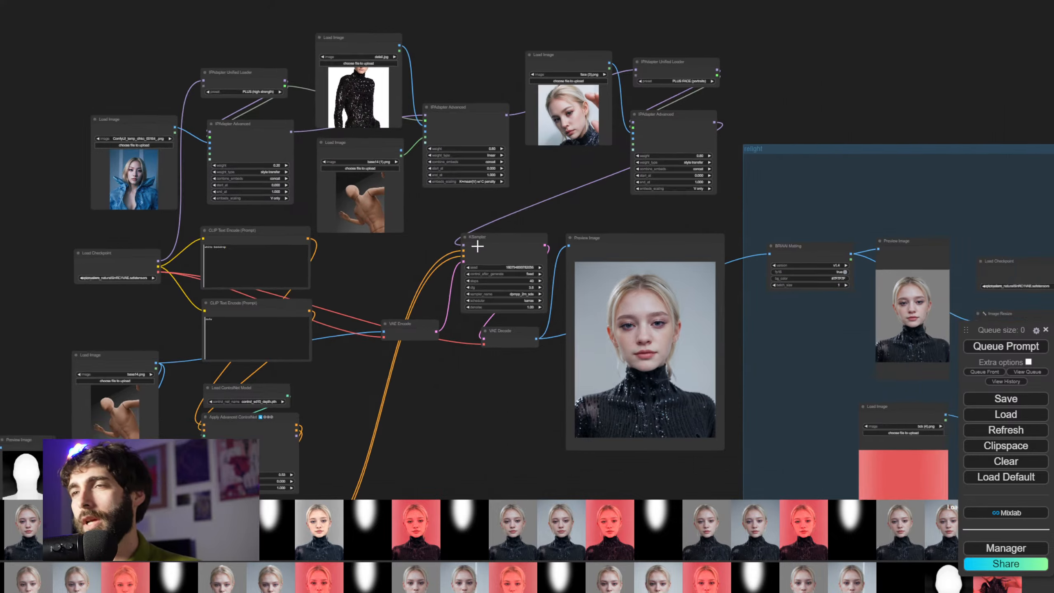
pyautogui.scroll(-2, 477, 247)
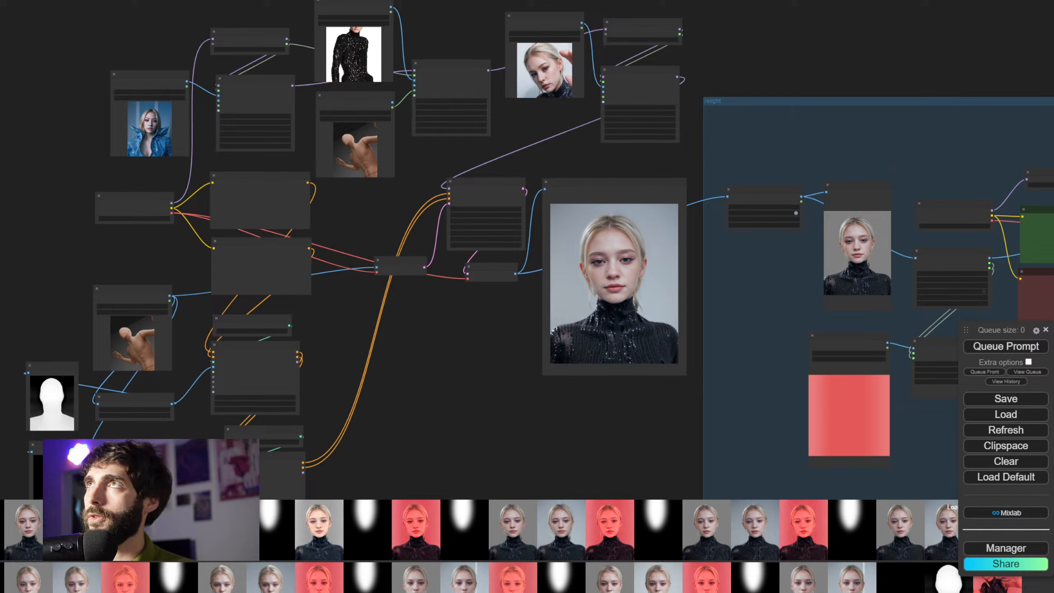
pyautogui.moveTo(399, 2); pyautogui.dragTo(366, 58)
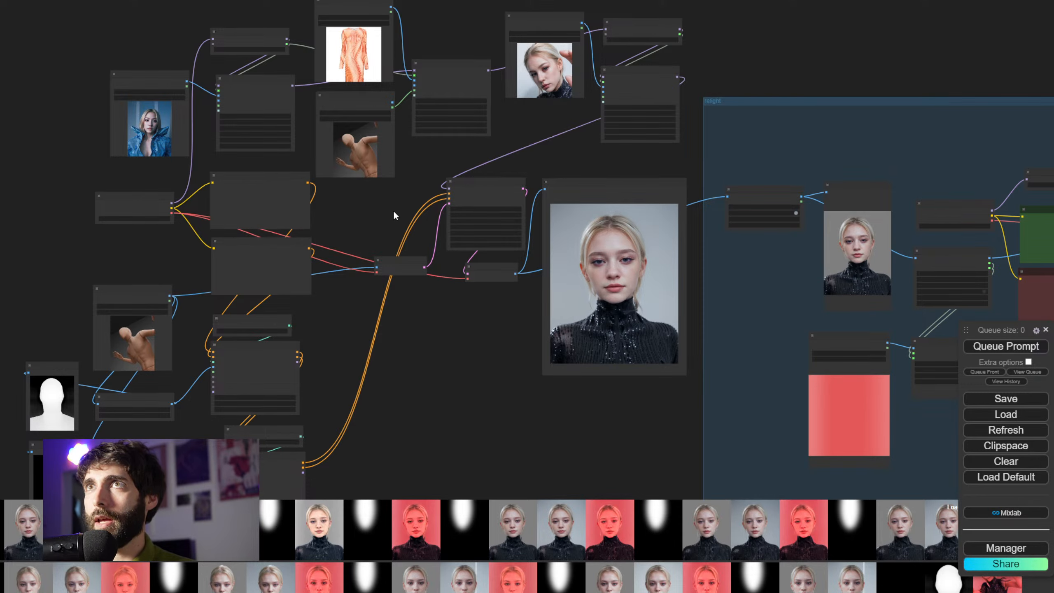
# Open the base14 (1).png mannequin image feeding the garment IPAdapter's attn_mask in the MaskEditor
pyautogui.scroll(8, 232, 328)
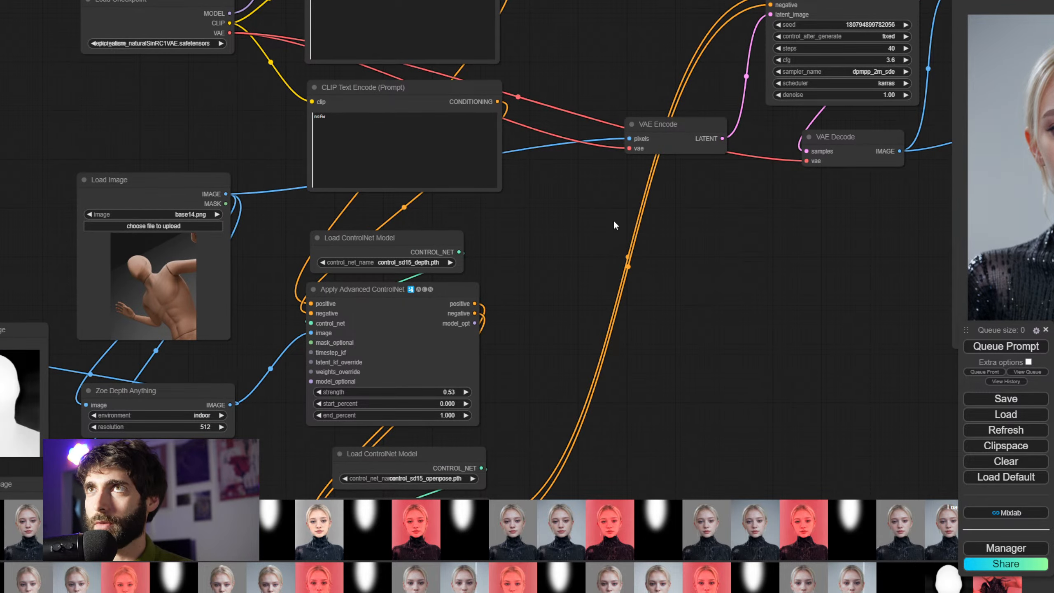
pyautogui.moveTo(704, 59); pyautogui.dragTo(508, 265)
pyautogui.moveTo(497, 190); pyautogui.dragTo(470, 299)
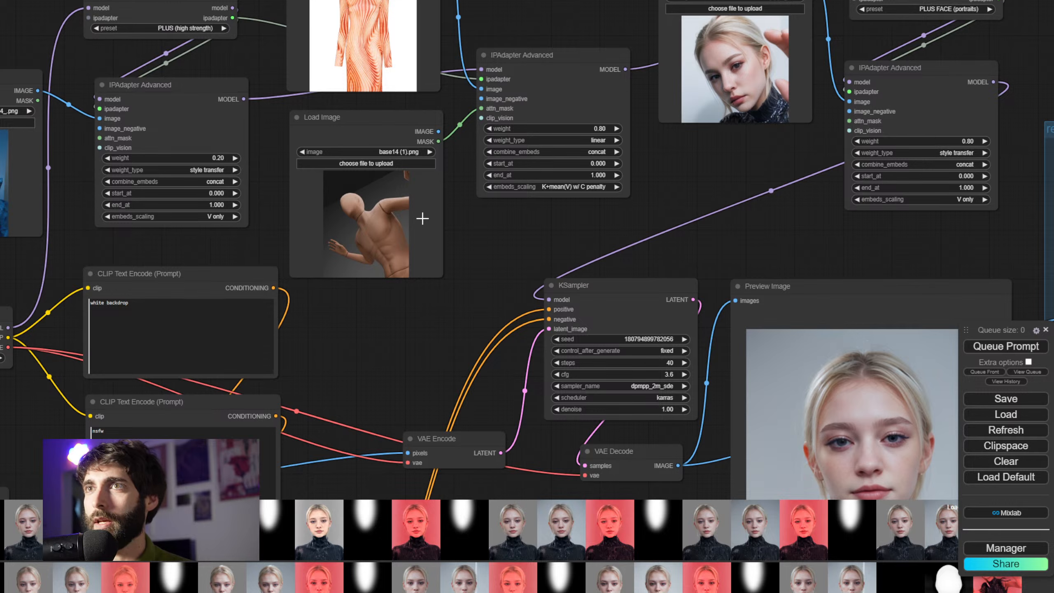
pyautogui.moveTo(487, 219); pyautogui.dragTo(490, 258)
pyautogui.rightClick(381, 246)
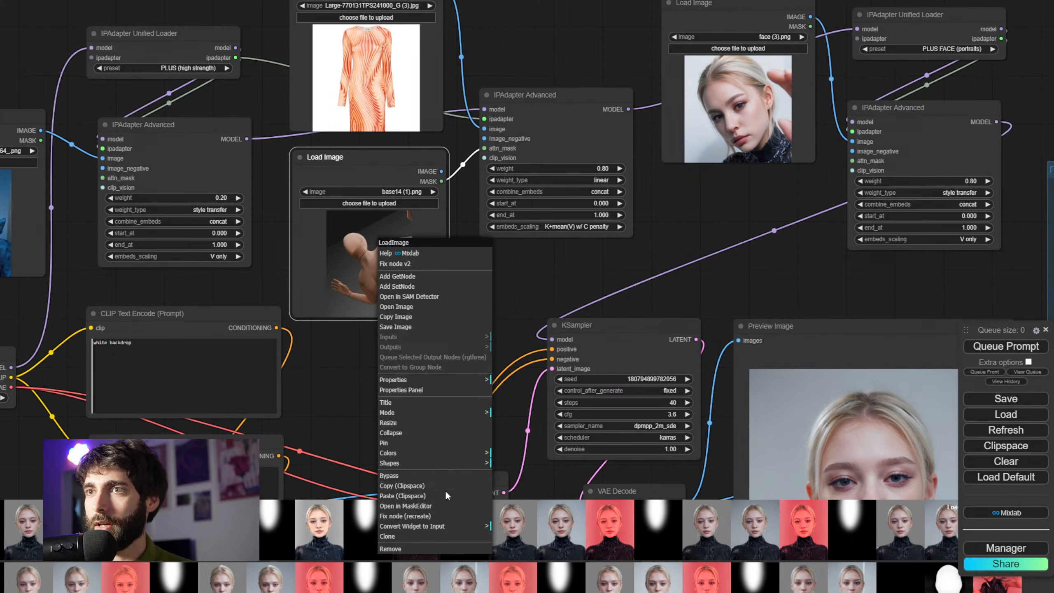
pyautogui.click(439, 506)
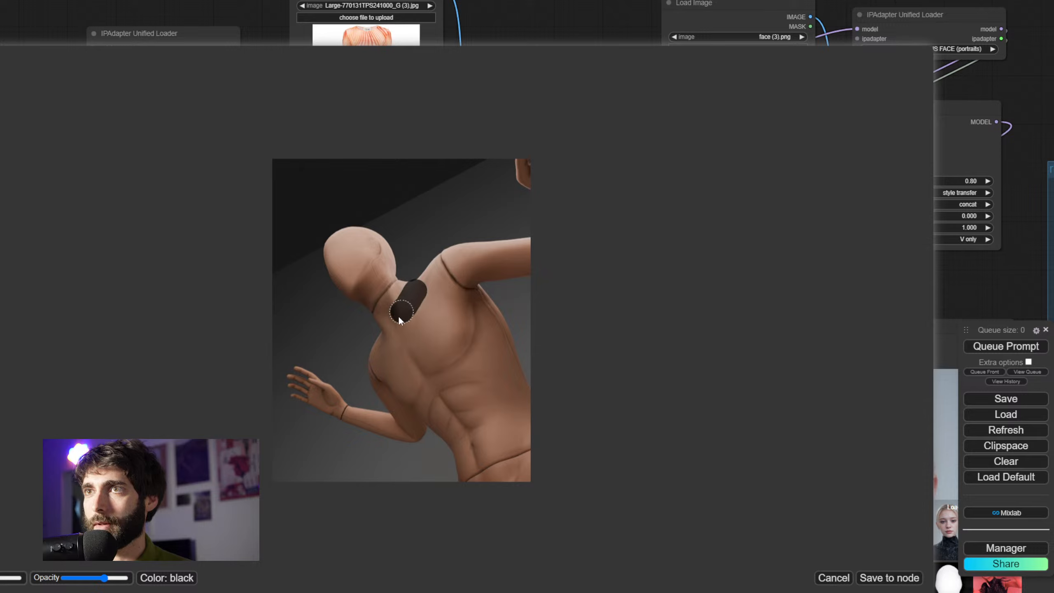
pyautogui.moveTo(413, 291); pyautogui.dragTo(386, 326)
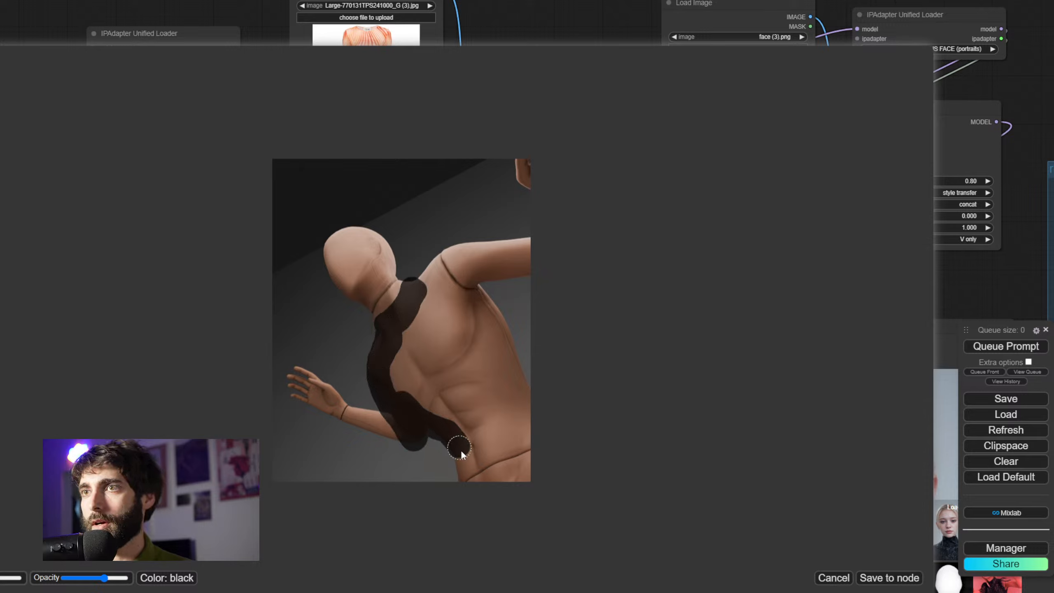
pyautogui.moveTo(462, 454); pyautogui.dragTo(470, 481)
pyautogui.moveTo(406, 439); pyautogui.dragTo(299, 396)
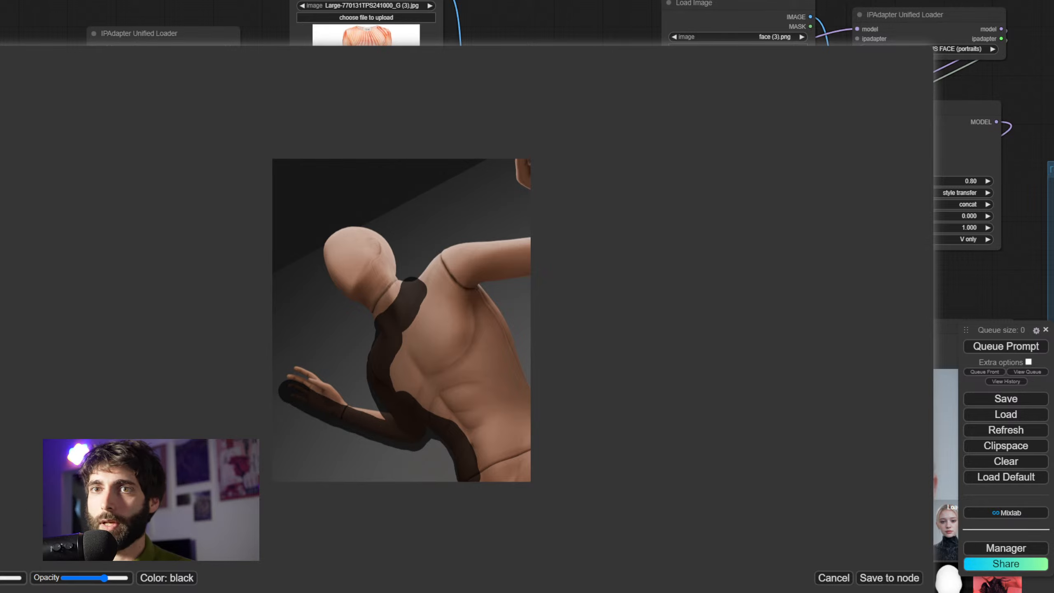
pyautogui.click(0, 578)
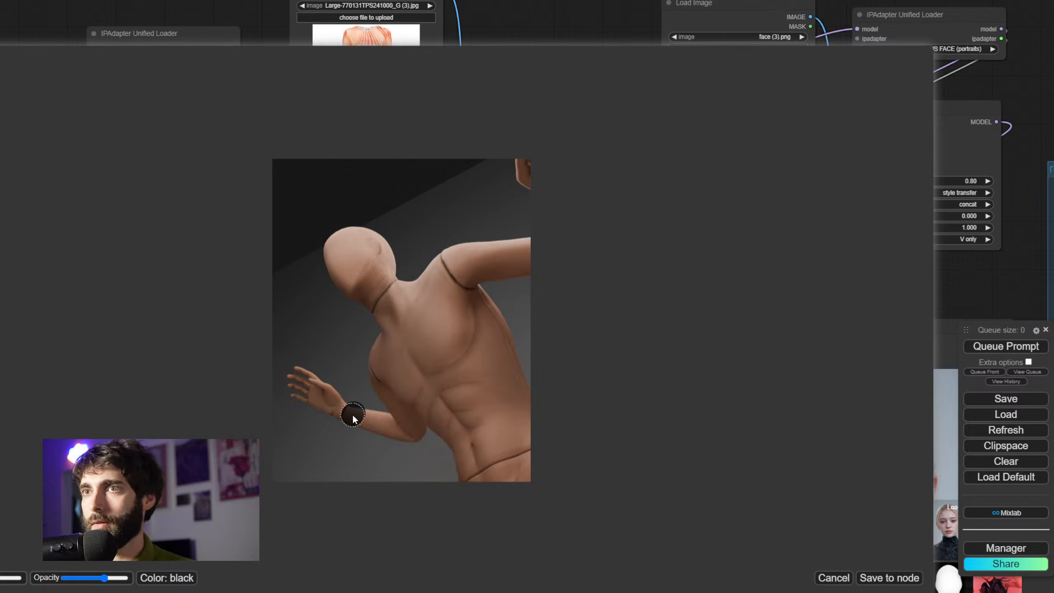
# Paint a mask over the mannequin's torso and arms, leaving out the head and hands, and save it to the node
pyautogui.moveTo(353, 413)
pyautogui.mouseDown()
pyautogui.moveTo(396, 416)
pyautogui.moveTo(357, 417)
pyautogui.moveTo(404, 431)
pyautogui.moveTo(416, 415)
pyautogui.moveTo(416, 427)
pyautogui.moveTo(423, 418)
pyautogui.moveTo(443, 430)
pyautogui.moveTo(468, 478)
pyautogui.moveTo(528, 471)
pyautogui.moveTo(522, 395)
pyautogui.moveTo(467, 284)
pyautogui.moveTo(509, 366)
pyautogui.moveTo(473, 283)
pyautogui.moveTo(525, 267)
pyautogui.moveTo(527, 246)
pyautogui.moveTo(447, 259)
pyautogui.moveTo(436, 274)
pyautogui.moveTo(502, 258)
pyautogui.moveTo(439, 274)
pyautogui.moveTo(407, 302)
pyautogui.mouseUp()
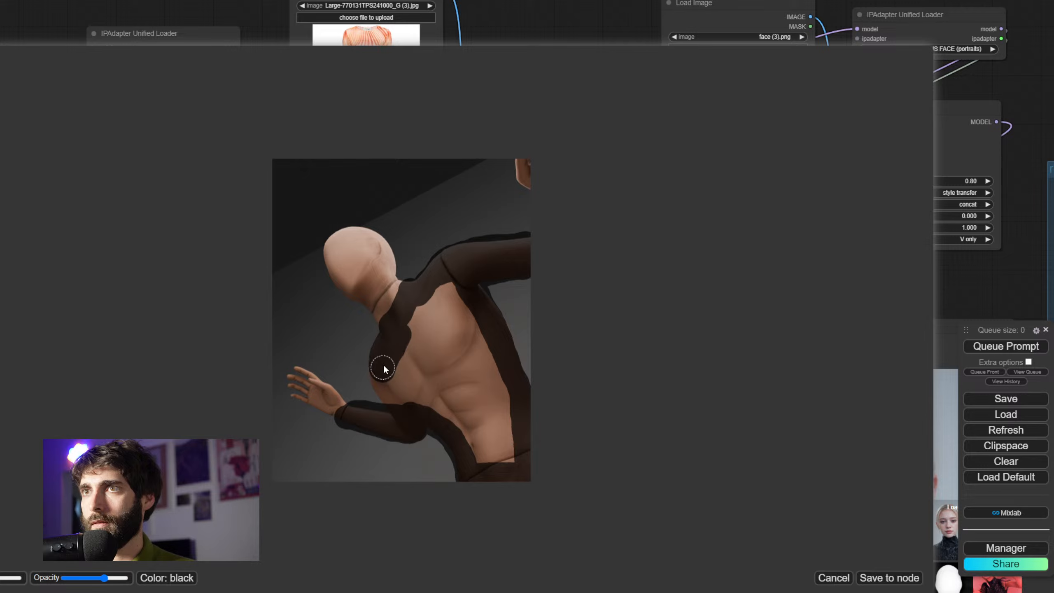
pyautogui.moveTo(384, 367)
pyautogui.mouseDown()
pyautogui.moveTo(392, 392)
pyautogui.moveTo(382, 371)
pyautogui.moveTo(384, 386)
pyautogui.moveTo(411, 410)
pyautogui.moveTo(442, 366)
pyautogui.moveTo(456, 299)
pyautogui.moveTo(425, 300)
pyautogui.moveTo(403, 390)
pyautogui.moveTo(447, 309)
pyautogui.mouseUp()
pyautogui.moveTo(421, 406)
pyautogui.mouseDown()
pyautogui.moveTo(509, 458)
pyautogui.moveTo(463, 316)
pyautogui.moveTo(503, 407)
pyautogui.moveTo(431, 350)
pyautogui.moveTo(469, 394)
pyautogui.moveTo(459, 402)
pyautogui.moveTo(496, 434)
pyautogui.mouseUp()
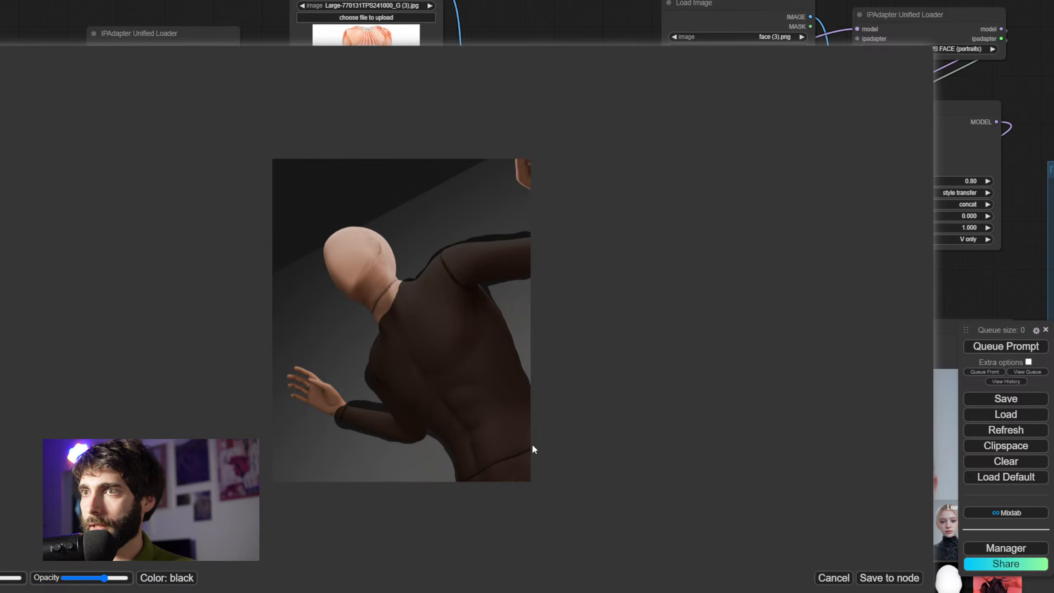
pyautogui.click(898, 578)
pyautogui.scroll(3, 405, 358)
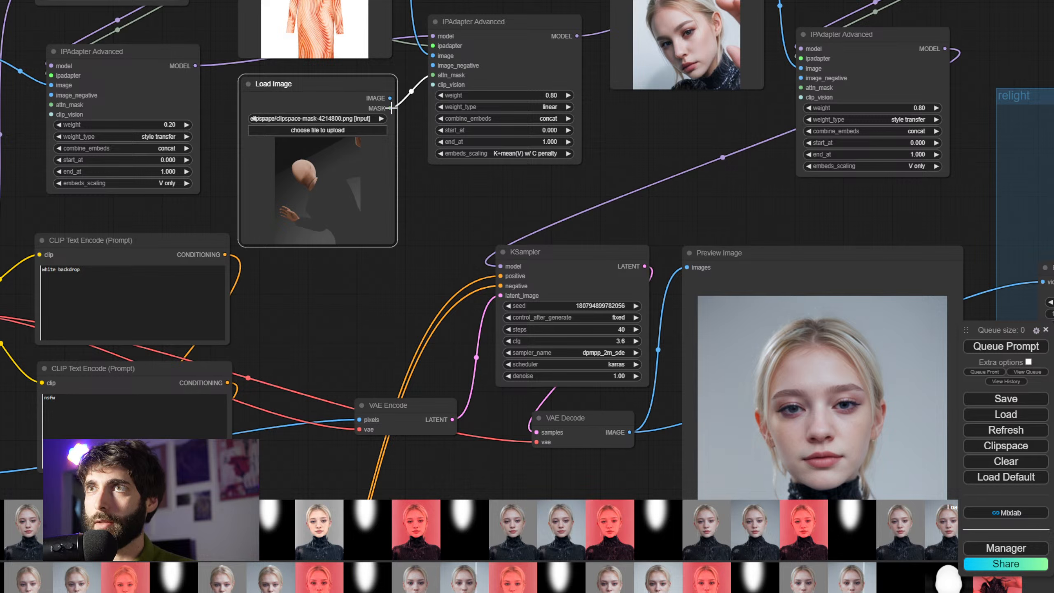
pyautogui.moveTo(427, 73); pyautogui.dragTo(430, 76)
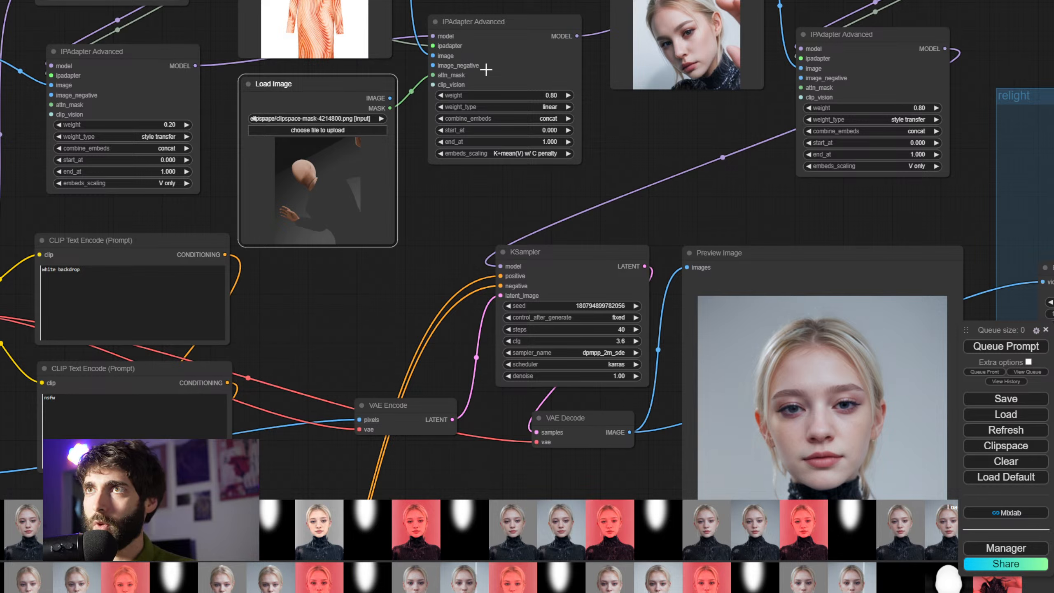
# Nudge the garment IPAdapter Advanced node into place, then generate the image from the mannequin pose and inspect it
pyautogui.moveTo(504, 34); pyautogui.dragTo(508, 28)
pyautogui.scroll(-1, 513, 198)
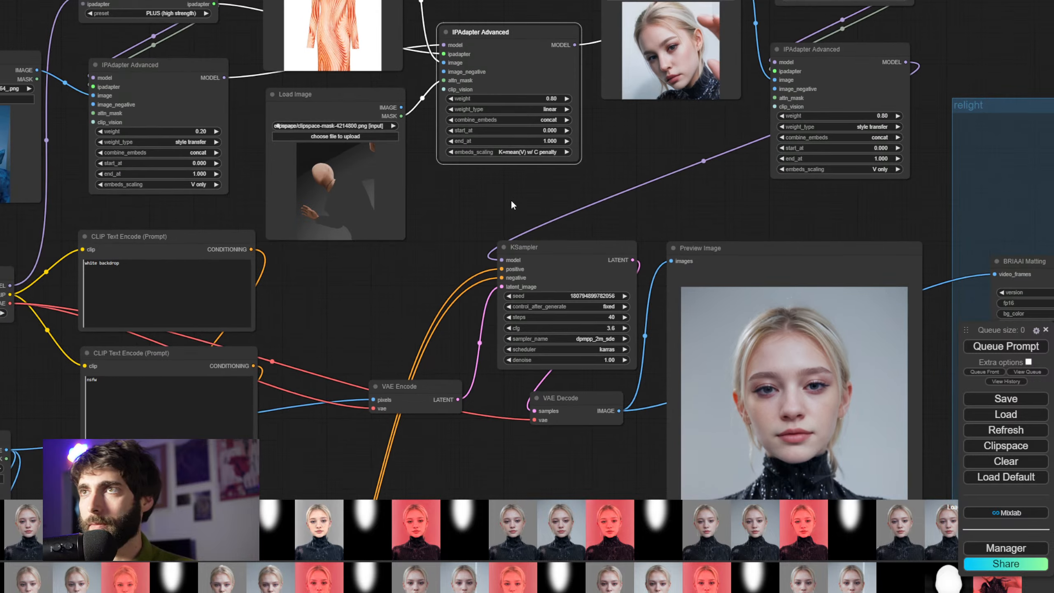
pyautogui.moveTo(479, 214); pyautogui.dragTo(639, 274)
pyautogui.scroll(-3, 392, 134)
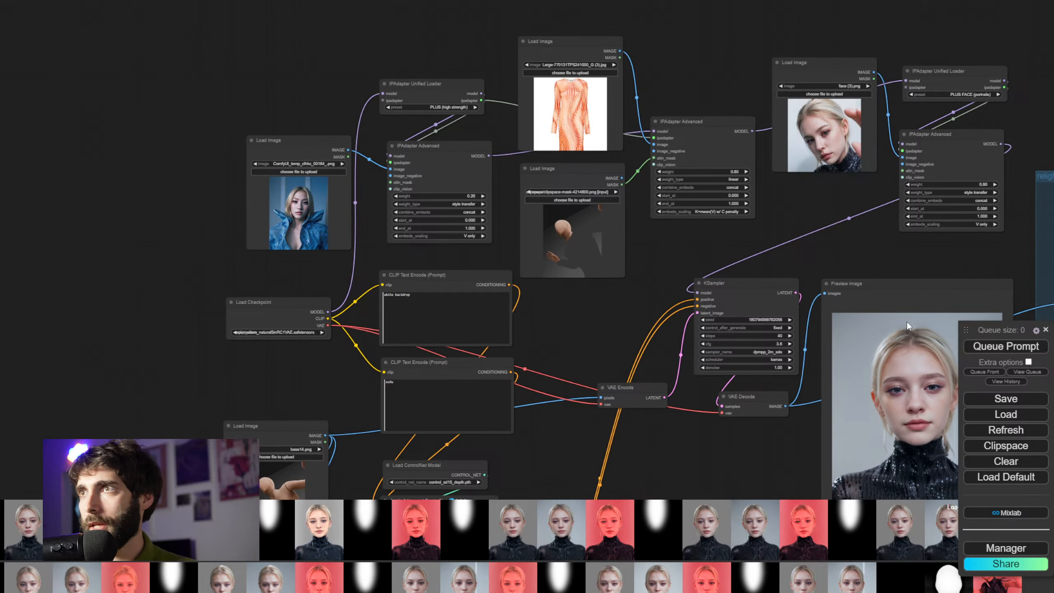
pyautogui.click(1009, 348)
pyautogui.moveTo(673, 461); pyautogui.dragTo(872, 415)
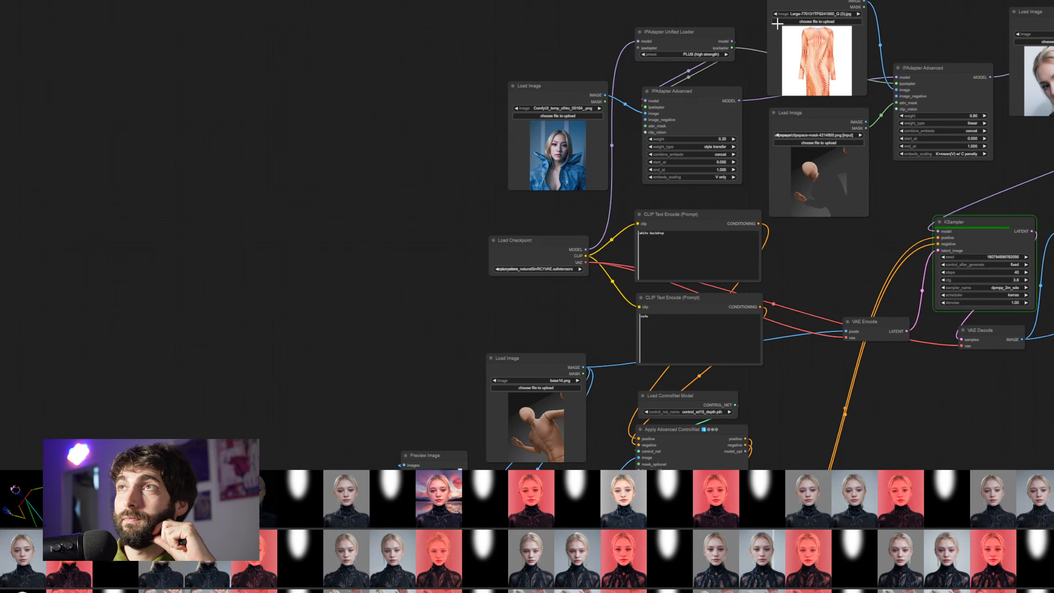
pyautogui.moveTo(841, 273); pyautogui.dragTo(606, 194)
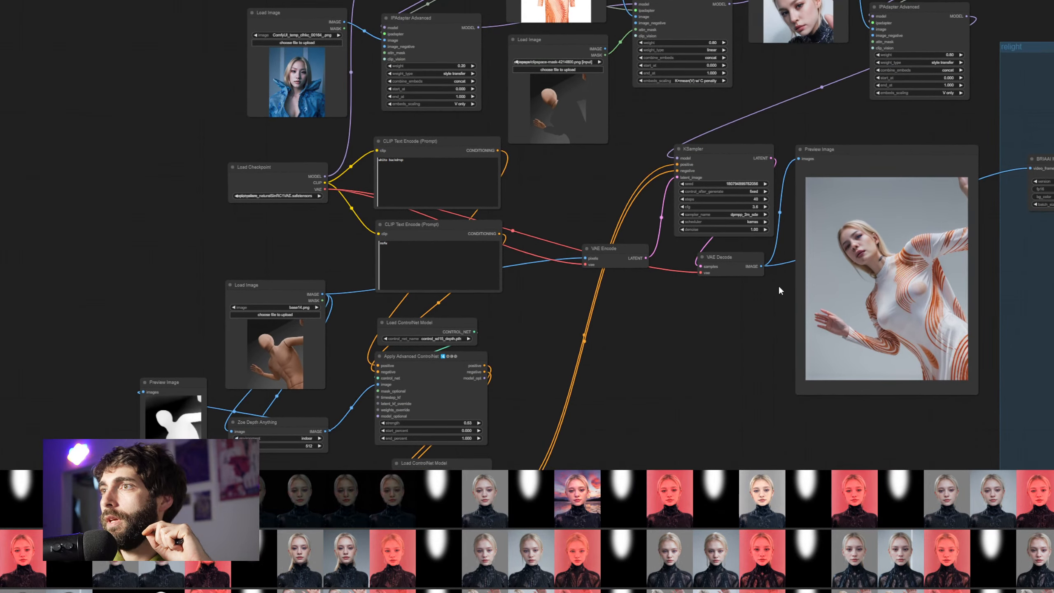
pyautogui.moveTo(771, 315); pyautogui.dragTo(780, 324)
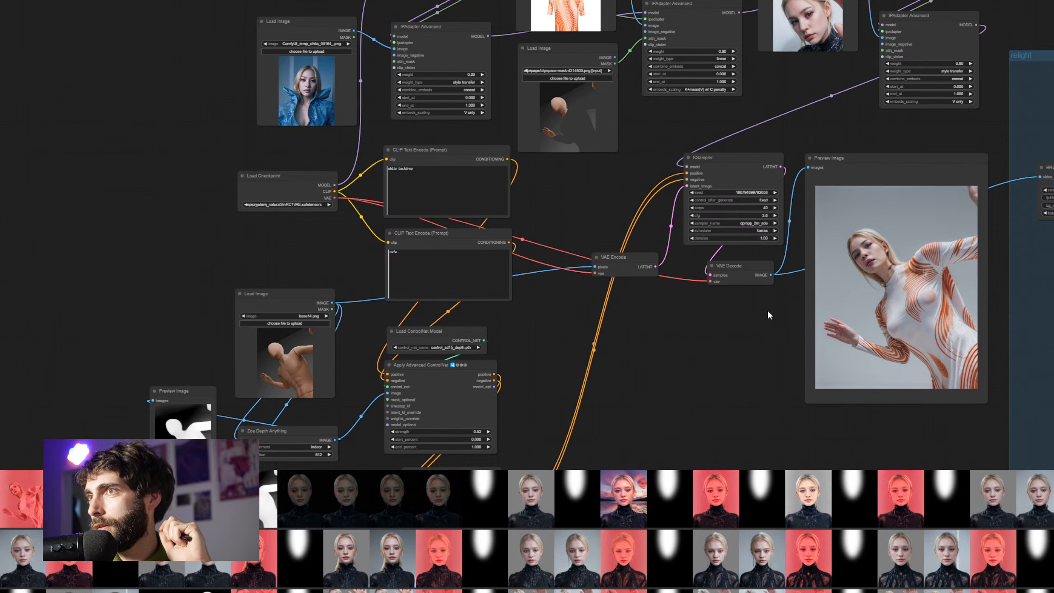
pyautogui.moveTo(784, 320); pyautogui.dragTo(789, 349)
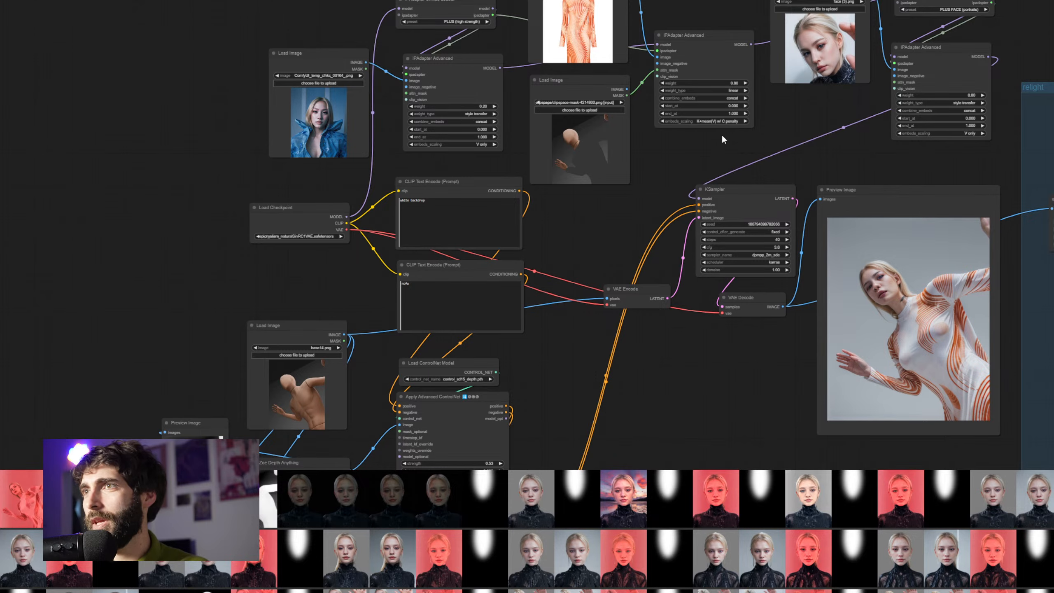
# Set the garment IPAdapter Advanced weight to 1.00 and regenerate the image
pyautogui.scroll(4, 714, 135)
pyautogui.click(731, 83)
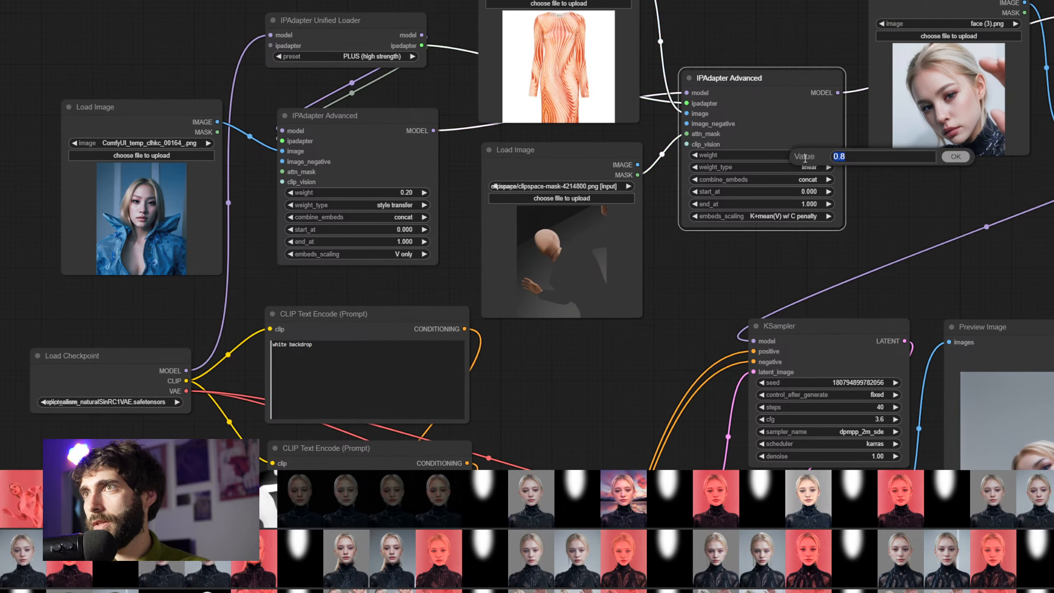
pyautogui.write('1')
pyautogui.press('Return')
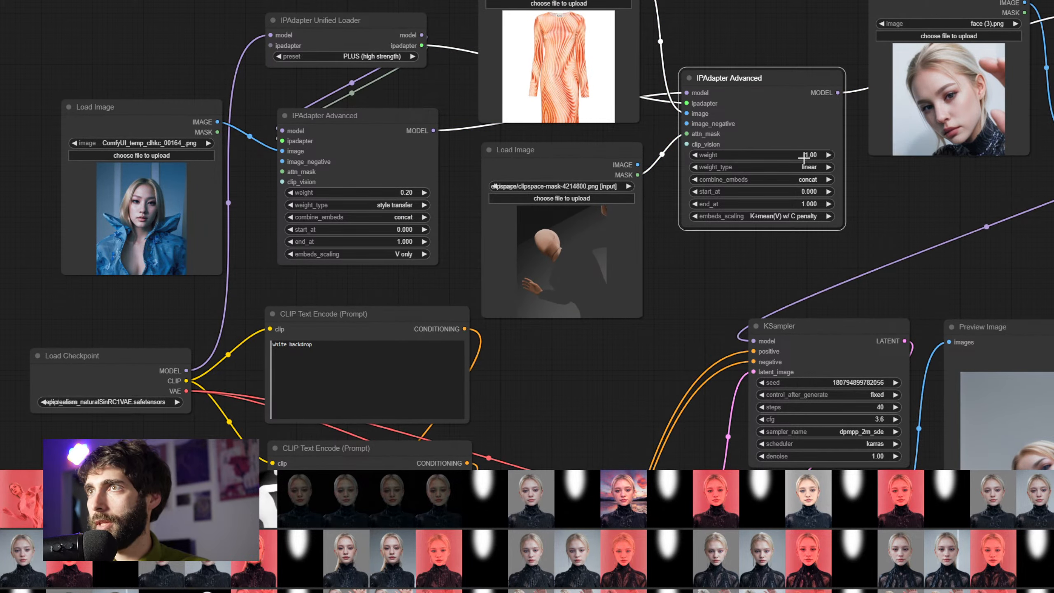
pyautogui.moveTo(767, 270); pyautogui.dragTo(840, 66)
pyautogui.hotkey('ctrl', 'Return')
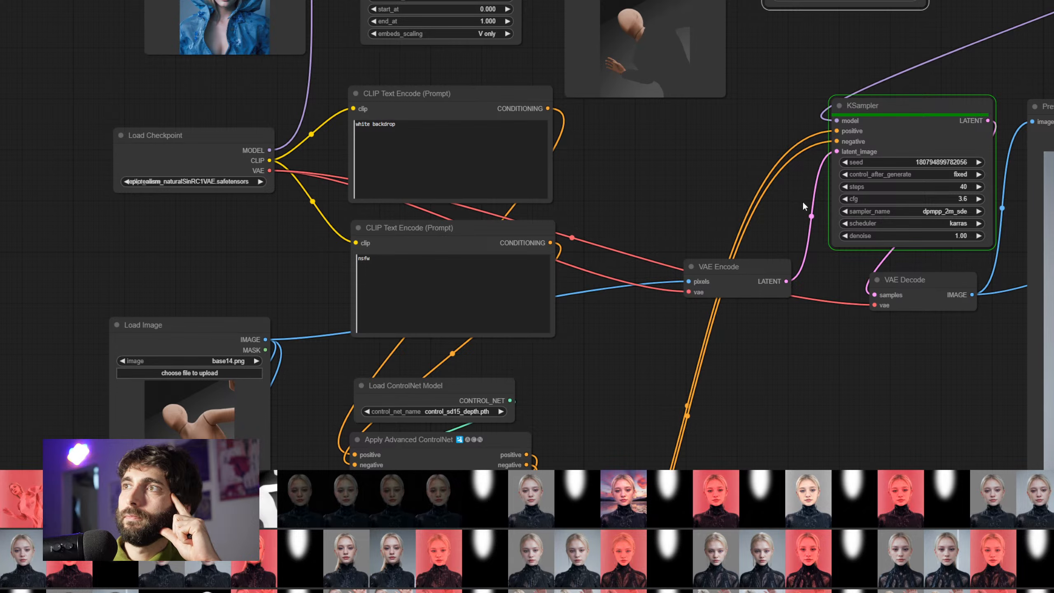
pyautogui.moveTo(799, 212); pyautogui.dragTo(470, 135)
pyautogui.scroll(-2, 491, 164)
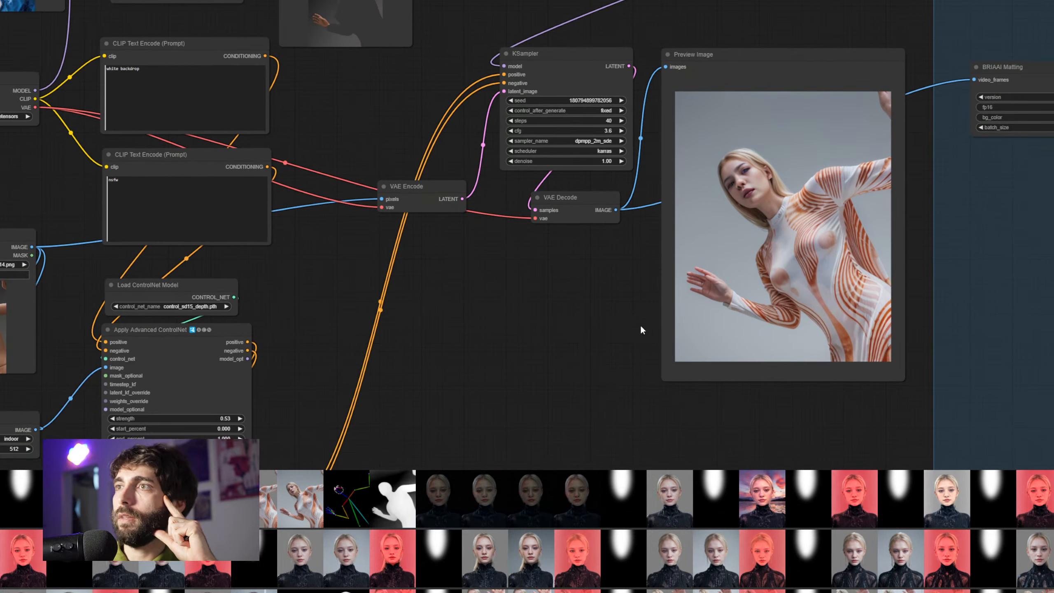
pyautogui.moveTo(608, 324); pyautogui.dragTo(601, 398)
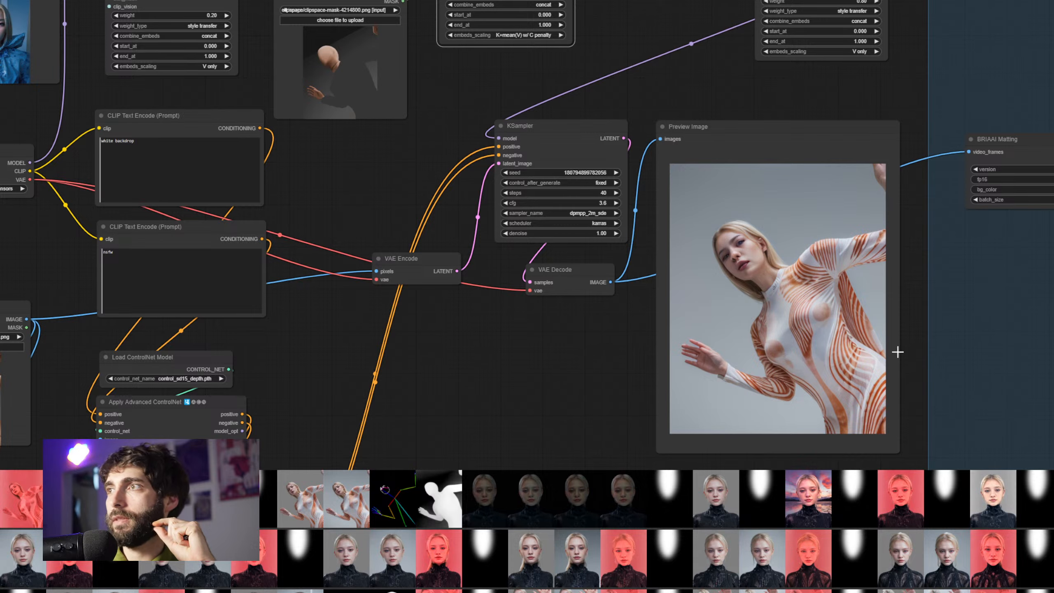
# Raise the garment IPAdapter Advanced weight to 1.30, regenerate the image and check the preview
pyautogui.moveTo(666, 103); pyautogui.dragTo(722, 298)
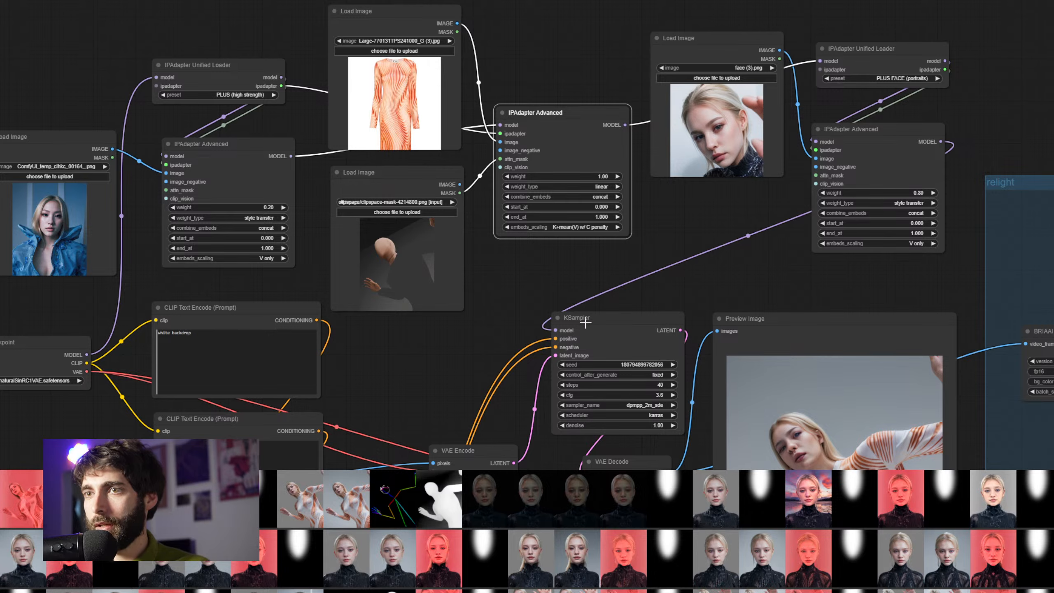
pyautogui.scroll(4, 596, 251)
pyautogui.scroll(-5, 636, 314)
pyautogui.scroll(5, 649, 328)
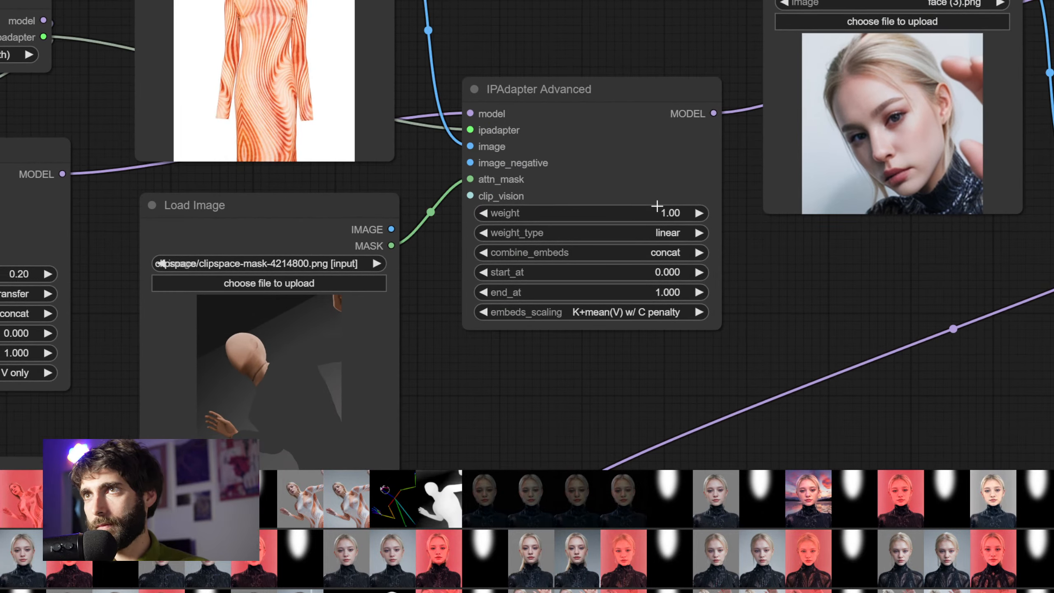
pyautogui.click(660, 212)
pyautogui.write('1.3')
pyautogui.press('Return')
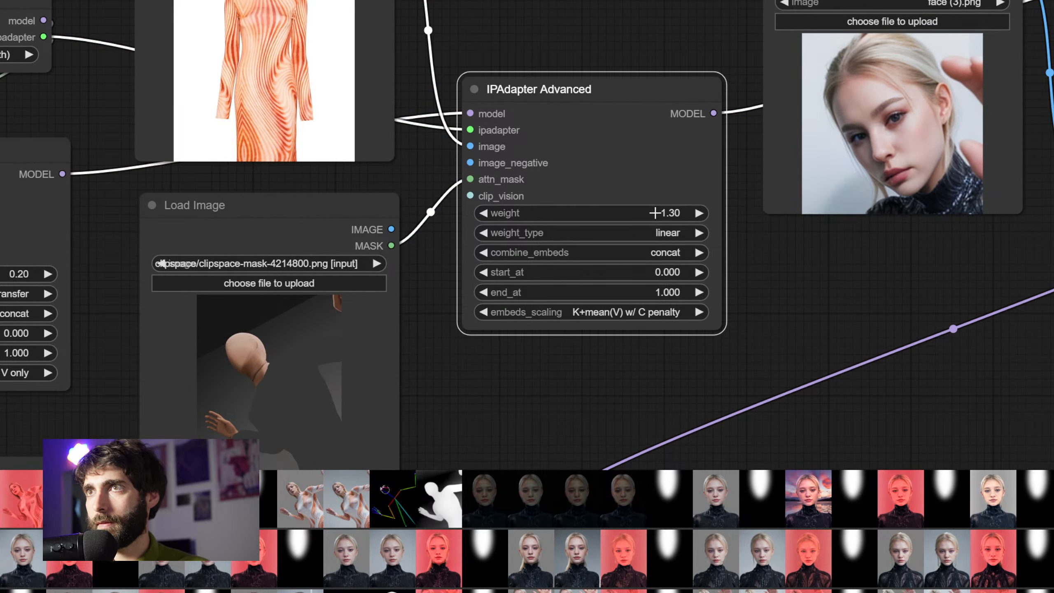
pyautogui.scroll(-2, 750, 353)
pyautogui.moveTo(749, 348); pyautogui.dragTo(828, 357)
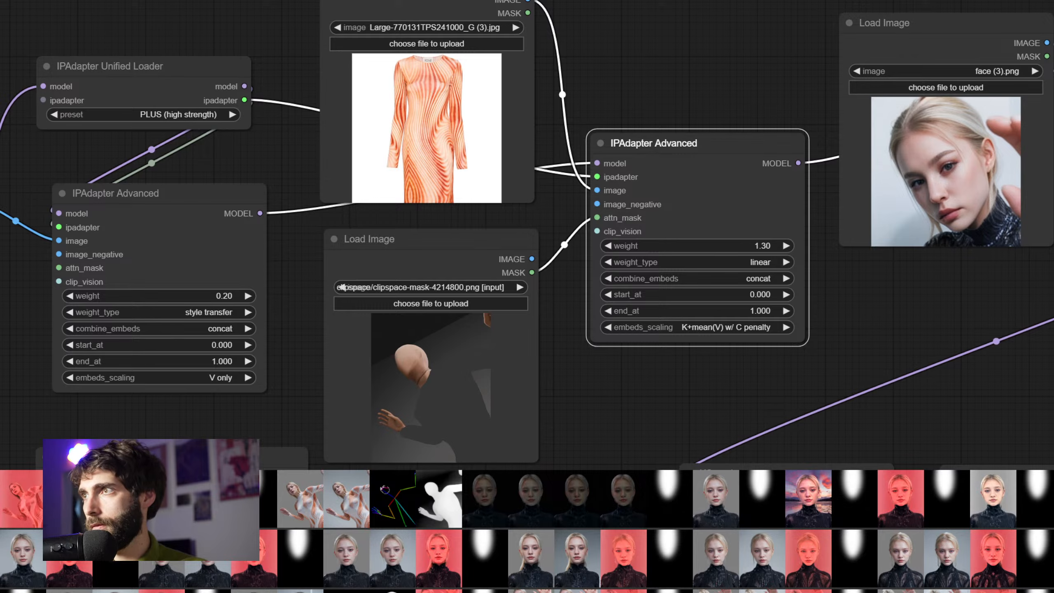
pyautogui.scroll(-3, 865, 410)
pyautogui.moveTo(850, 405); pyautogui.dragTo(976, 230)
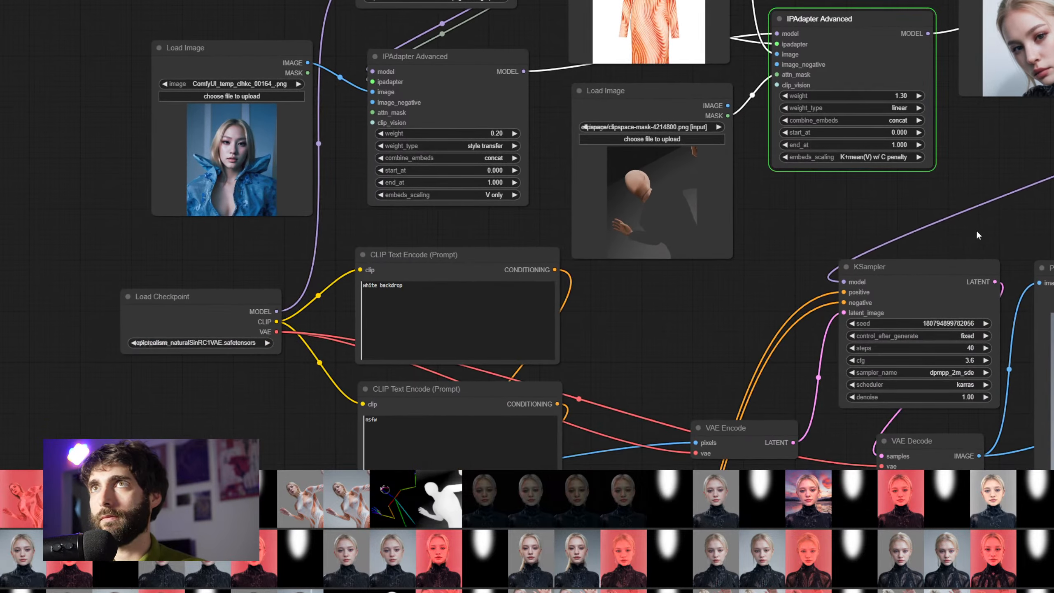
pyautogui.scroll(-4, 976, 229)
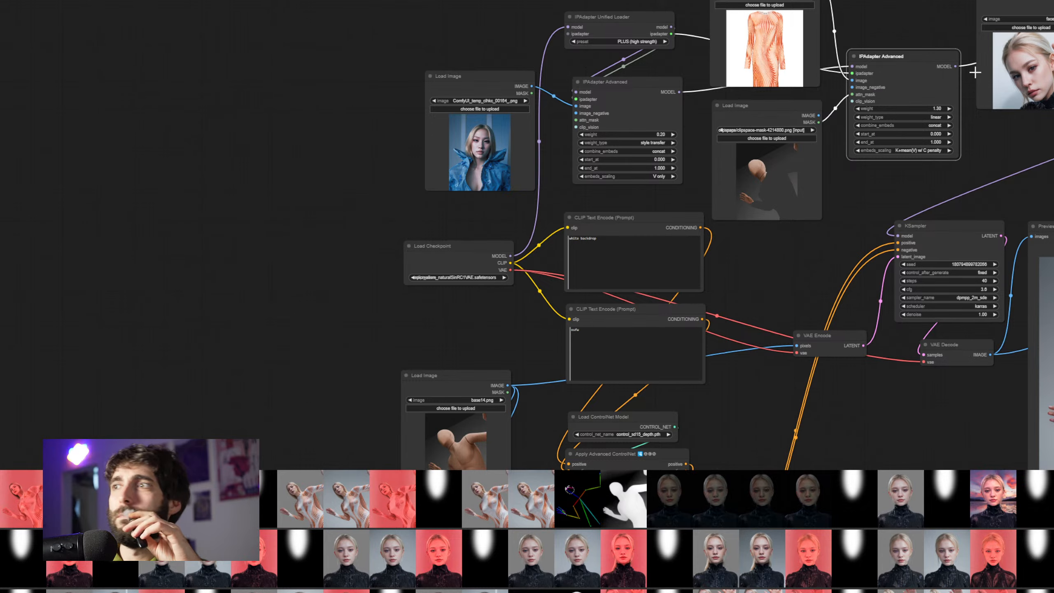
pyautogui.moveTo(978, 175); pyautogui.dragTo(738, 119)
pyautogui.scroll(2, 835, 139)
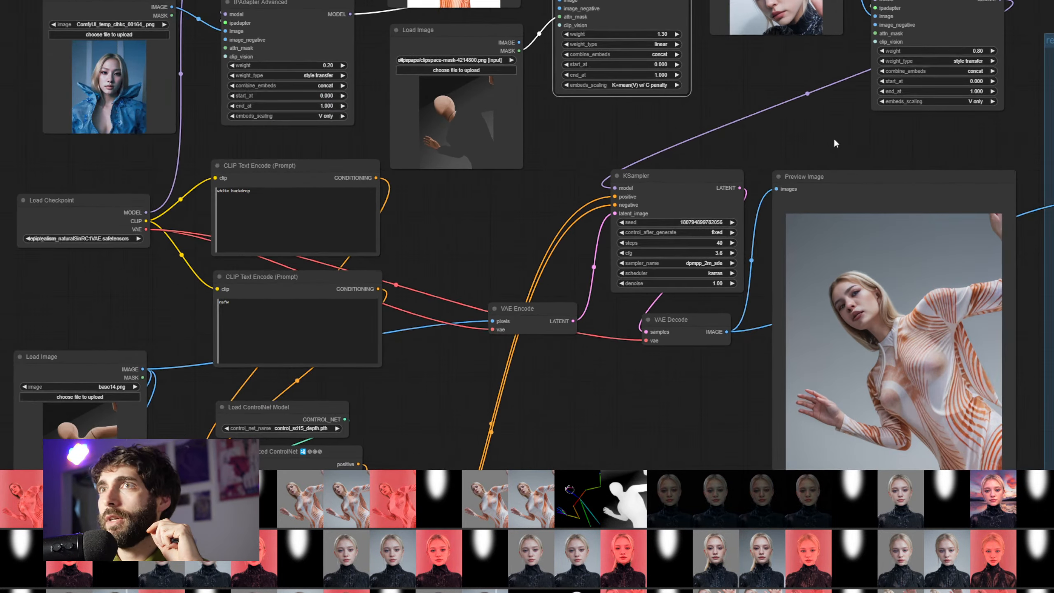
pyautogui.moveTo(835, 141); pyautogui.dragTo(775, 62)
pyautogui.scroll(2, 796, 120)
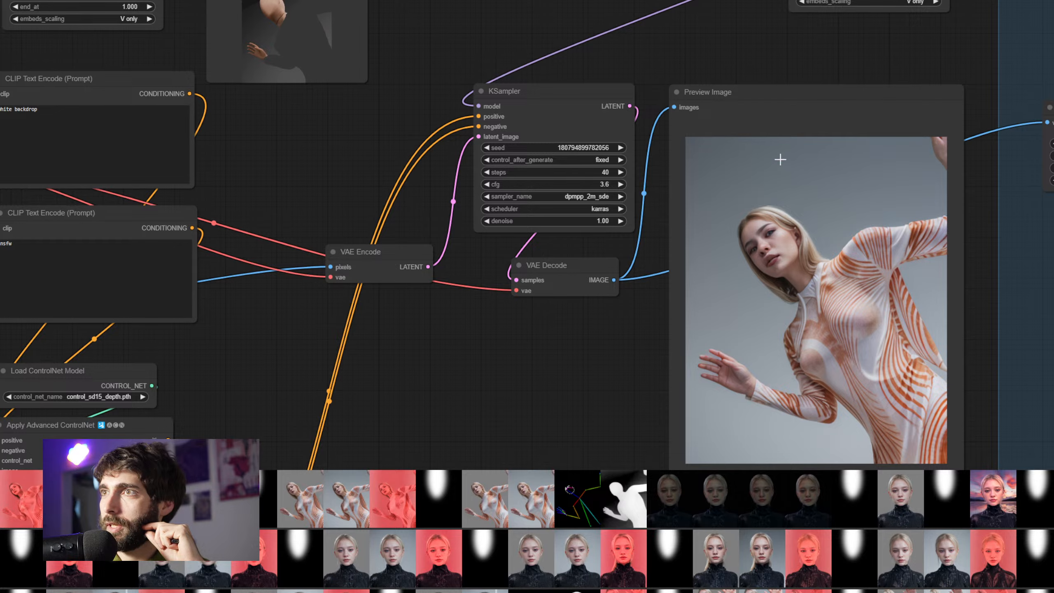
# Raise the garment IPAdapter Advanced weight to 1.80, regenerate the image and inspect the dress pattern up close
pyautogui.moveTo(718, 44); pyautogui.dragTo(872, 215)
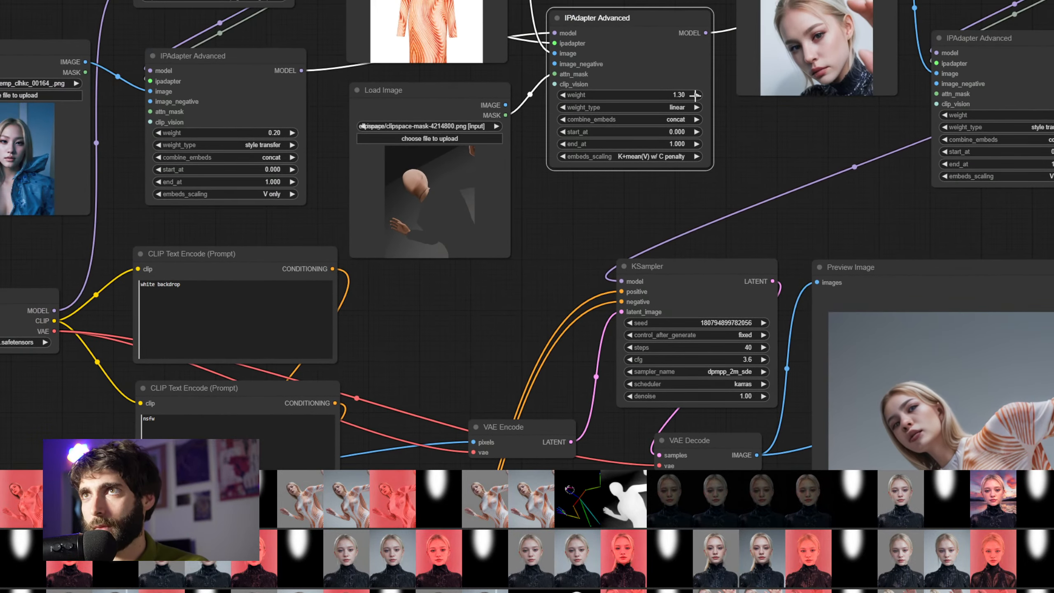
pyautogui.click(671, 96)
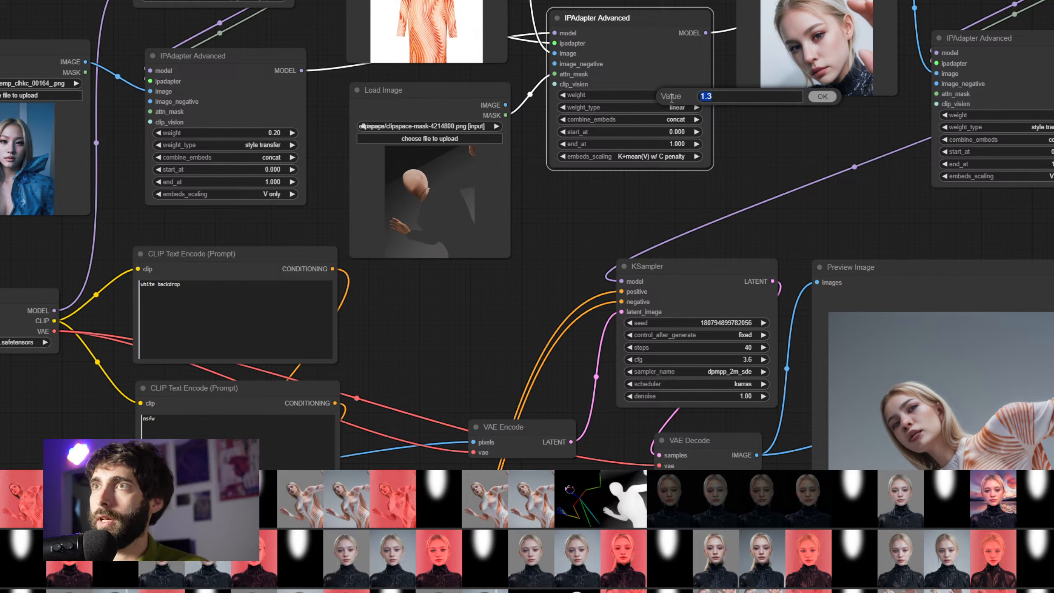
pyautogui.write('1.3')
pyautogui.press('Return')
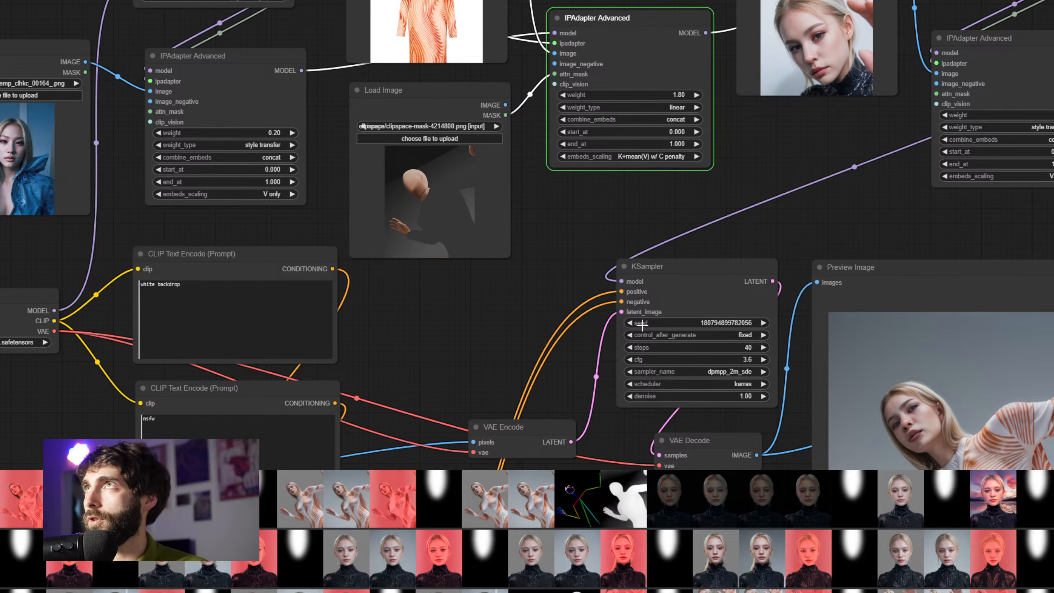
pyautogui.moveTo(569, 338); pyautogui.dragTo(698, 121)
pyautogui.hotkey('ctrl', 'Return')
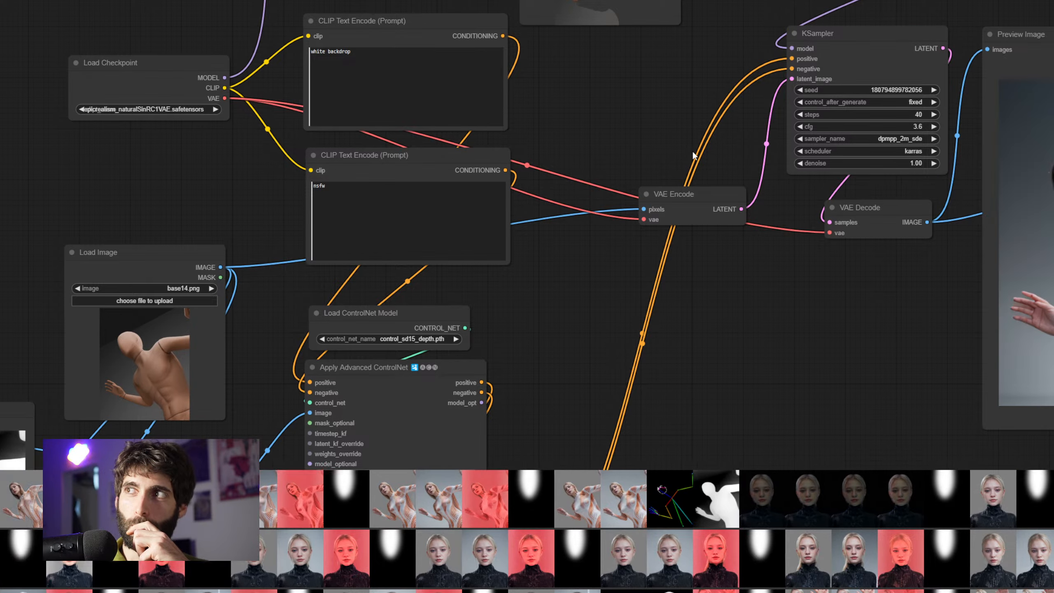
pyautogui.moveTo(821, 278); pyautogui.dragTo(596, 252)
pyautogui.scroll(-5, 643, 259)
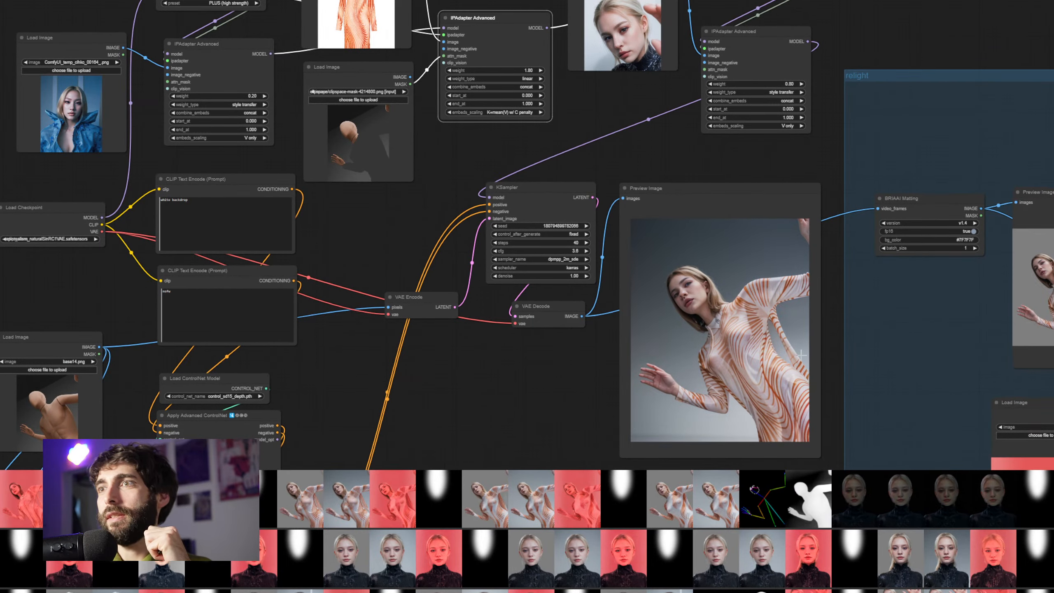
pyautogui.moveTo(650, 142); pyautogui.dragTo(651, 129)
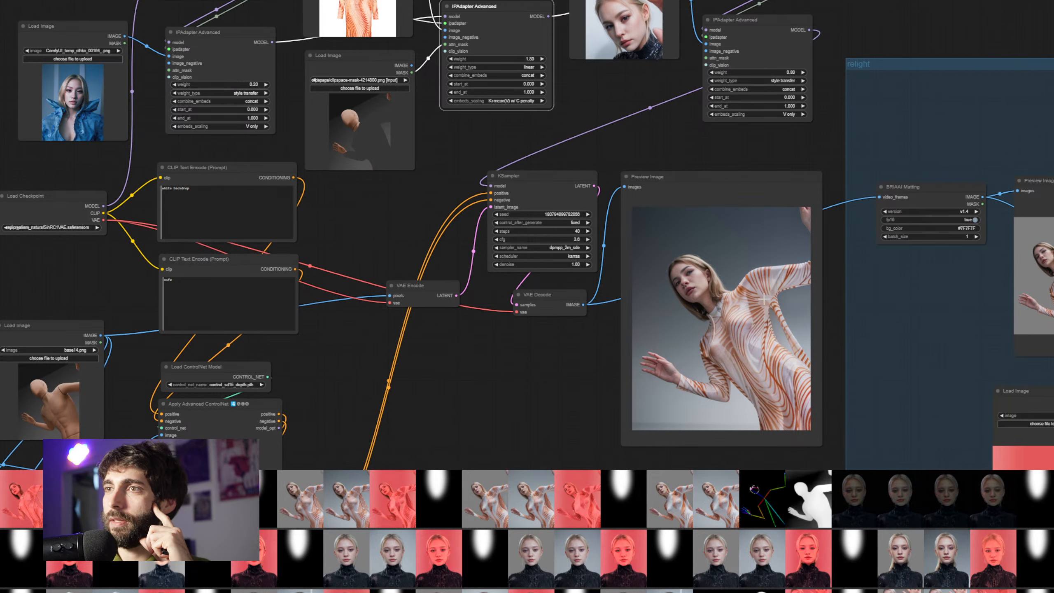
pyautogui.scroll(6, 799, 344)
pyautogui.scroll(3, 799, 344)
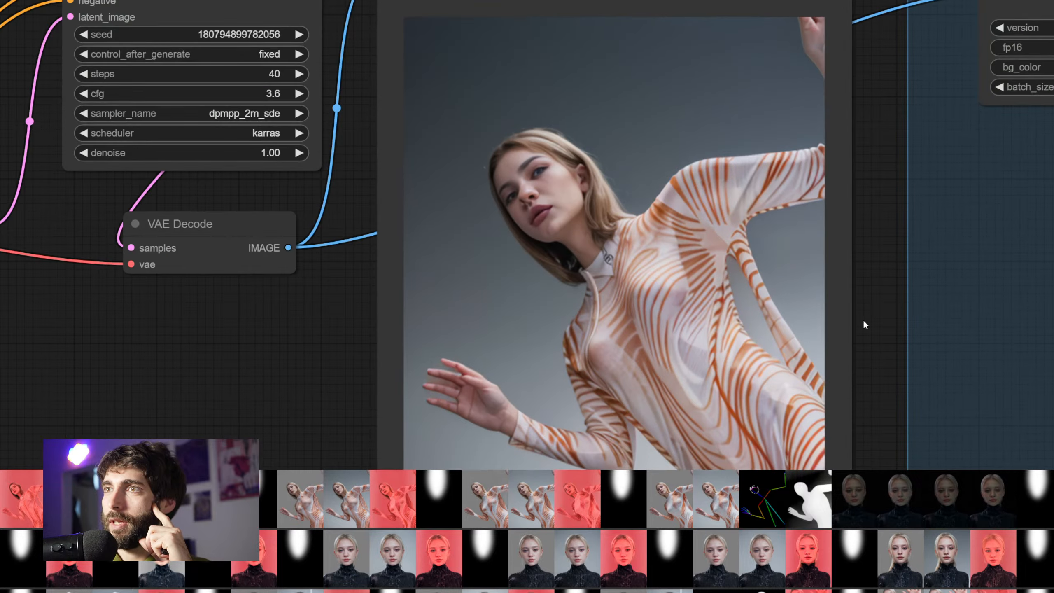
pyautogui.moveTo(863, 325); pyautogui.dragTo(872, 225)
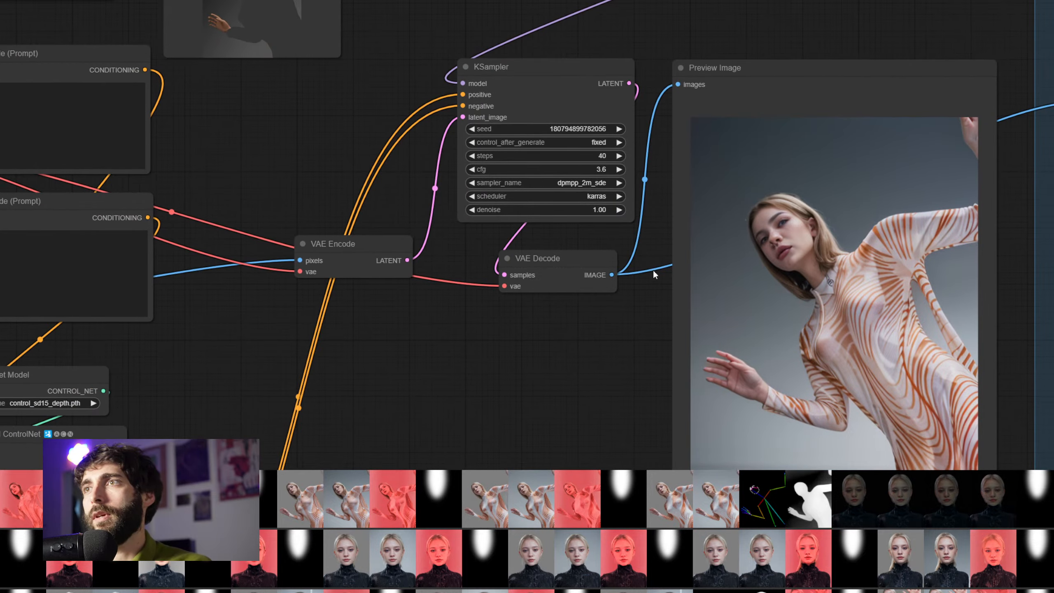
# Replace the striped dress reference with the red garment image Large-772755TPO386004_HR (1).jpg and regenerate the image
pyautogui.scroll(-2, 653, 271)
pyautogui.moveTo(612, 41); pyautogui.dragTo(815, 271)
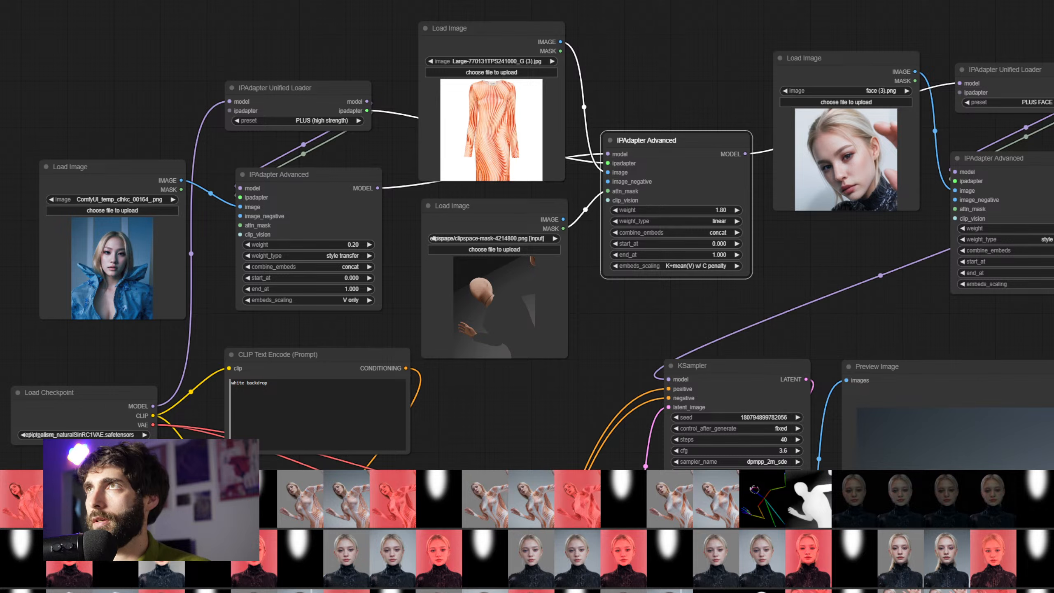
pyautogui.moveTo(518, 38); pyautogui.dragTo(512, 100)
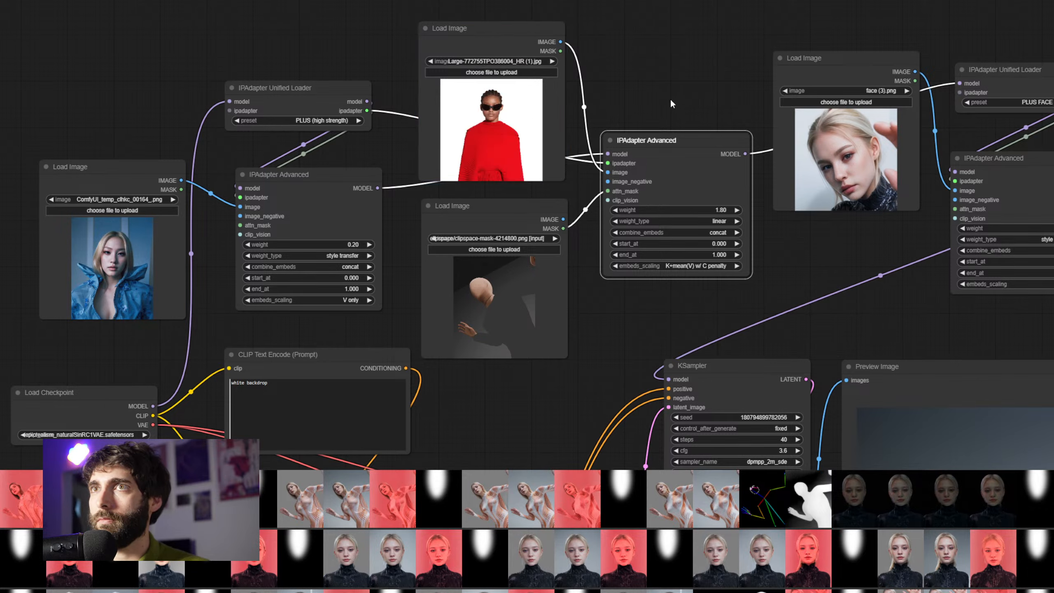
pyautogui.moveTo(670, 98); pyautogui.dragTo(761, 51)
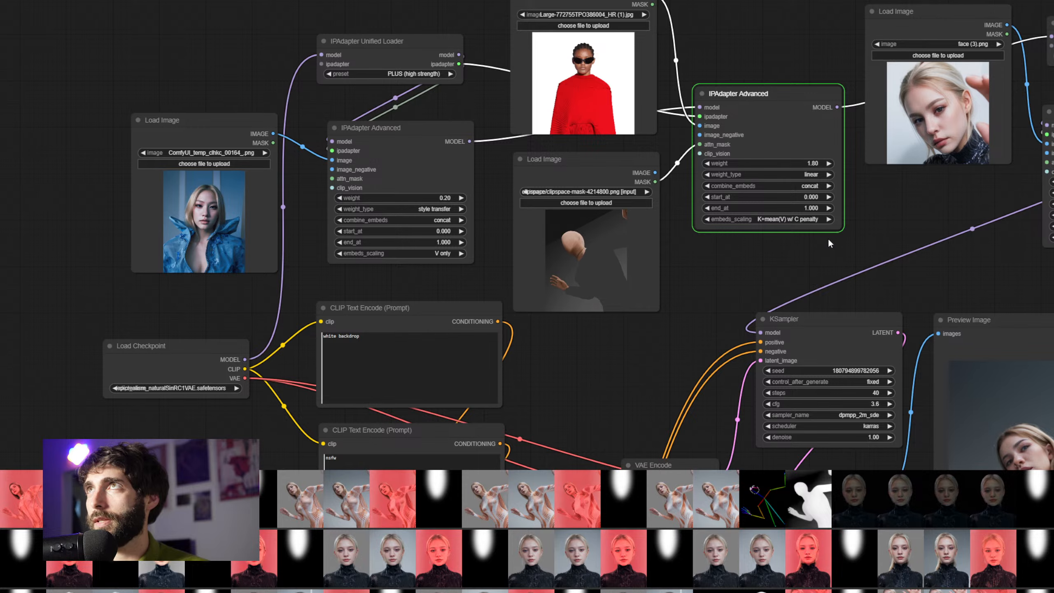
pyautogui.moveTo(808, 251); pyautogui.dragTo(947, 86)
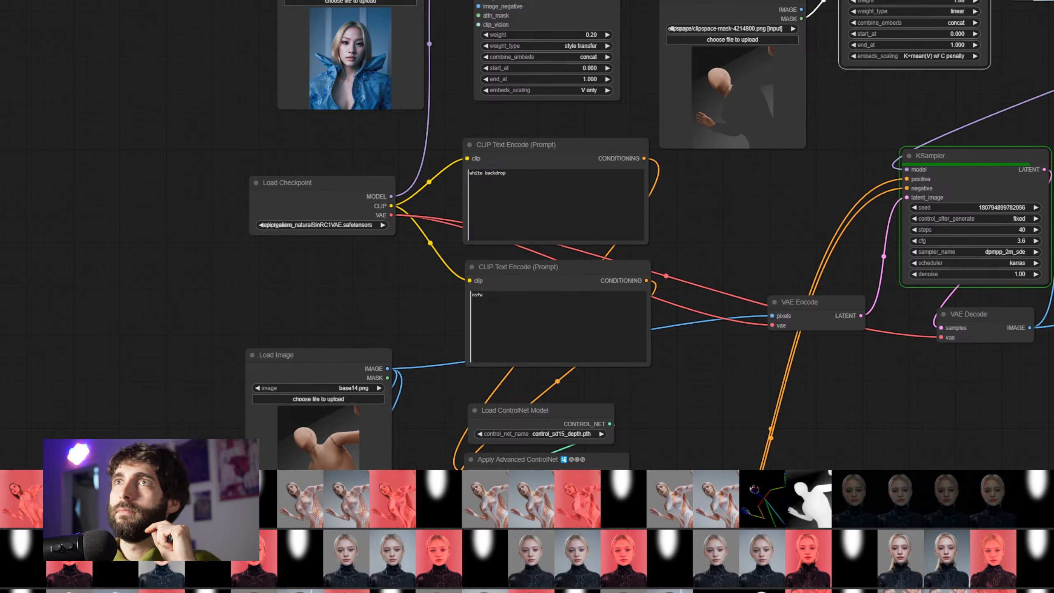
# Examine how the red garment is rendered on the model in the generated preview
pyautogui.moveTo(924, 104); pyautogui.dragTo(560, 52)
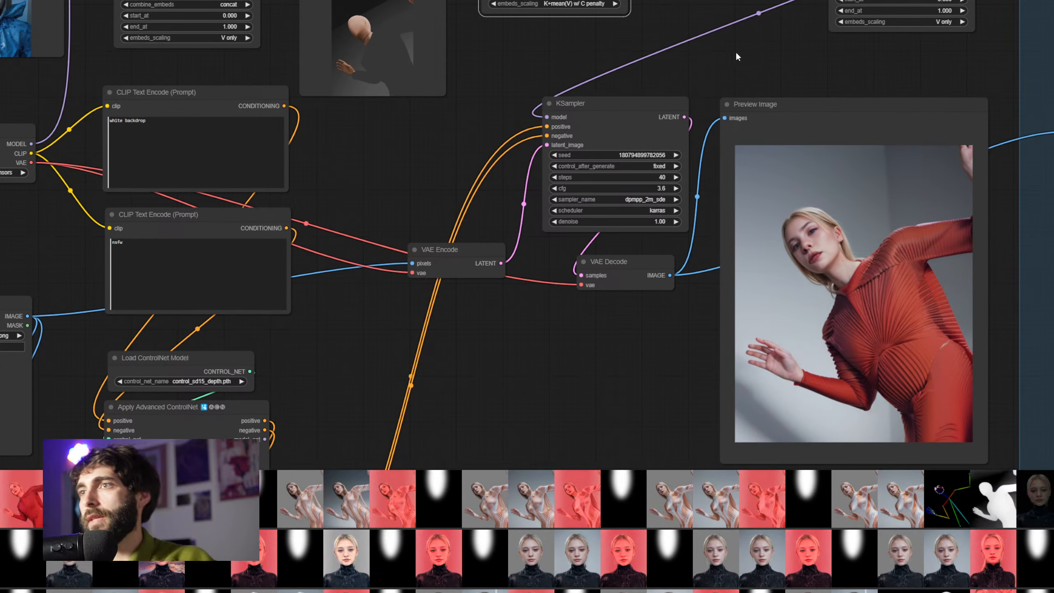
pyautogui.moveTo(735, 52); pyautogui.dragTo(703, 126)
pyautogui.scroll(-2, 715, 179)
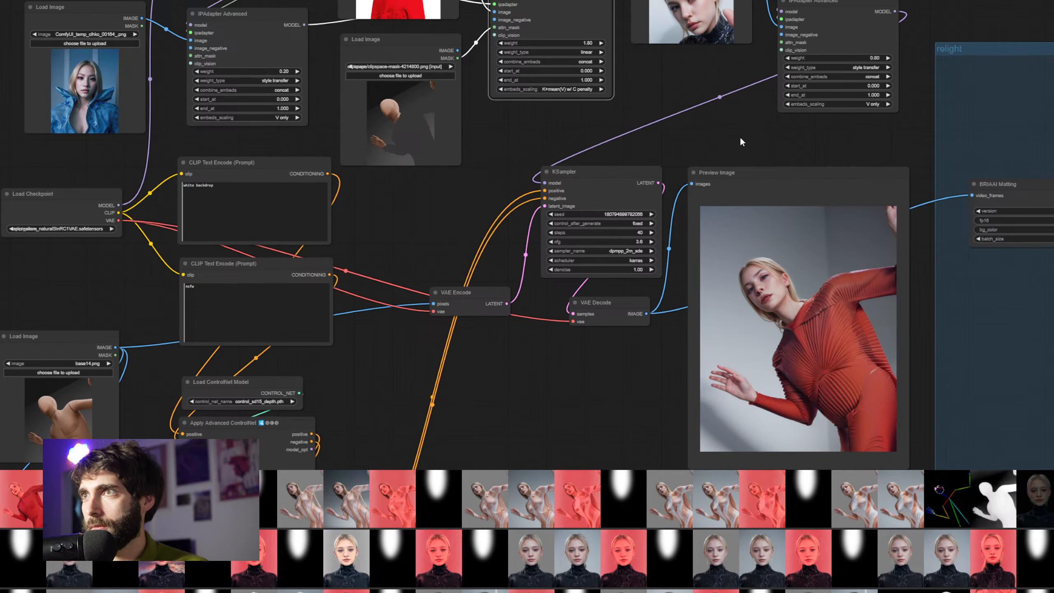
pyautogui.scroll(1, 740, 136)
pyautogui.moveTo(739, 136); pyautogui.dragTo(661, 54)
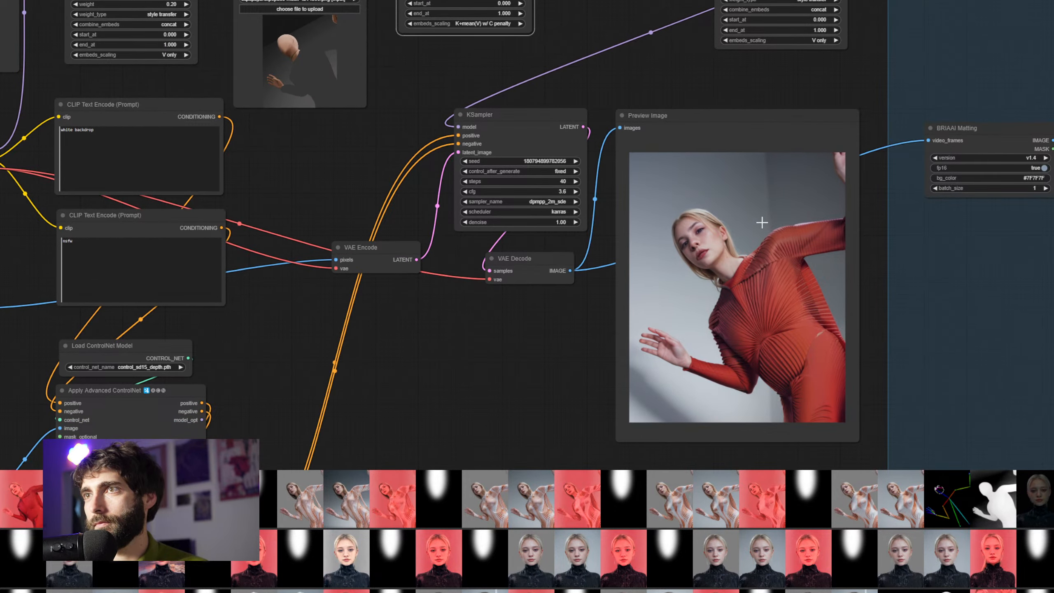
pyautogui.scroll(-3, 726, 219)
pyautogui.scroll(1, 666, 141)
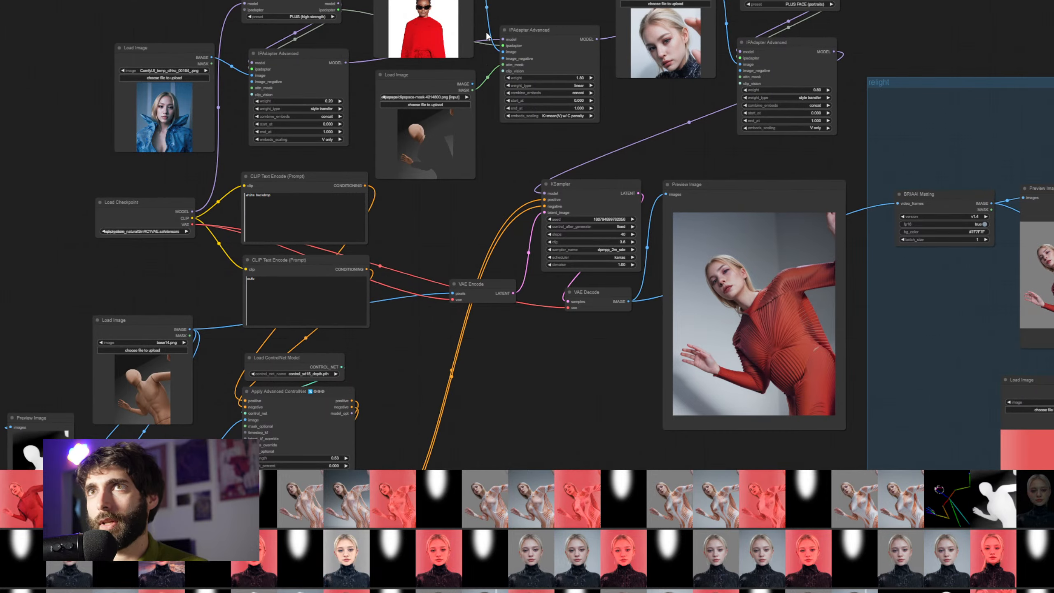
# Place the red garment's Load Image node beside the generated preview, compare the two, and return the node above the mask image
pyautogui.scroll(2, 478, 25)
pyautogui.moveTo(473, 21); pyautogui.dragTo(658, 393)
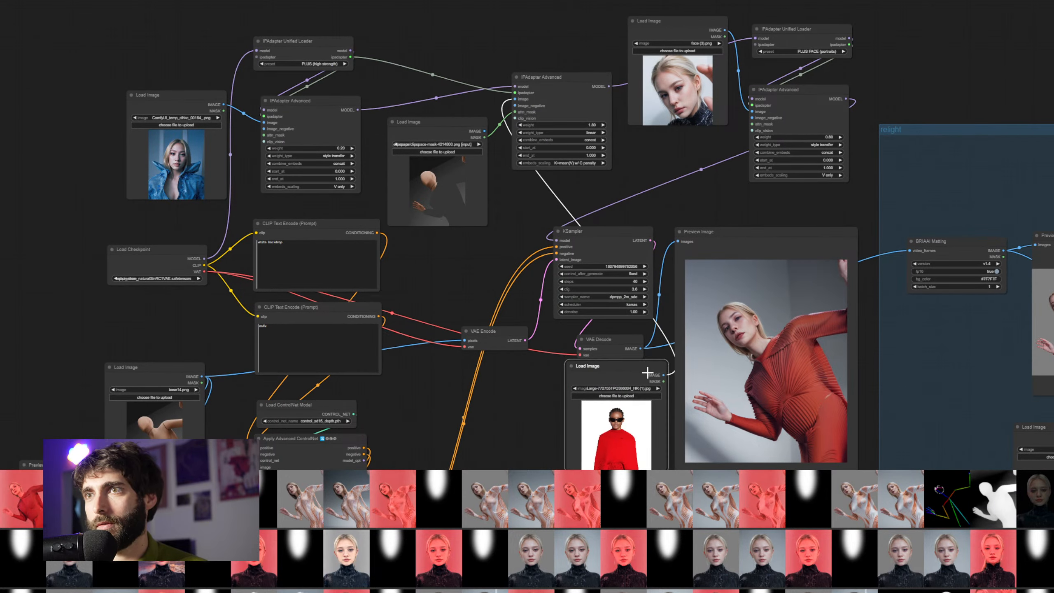
pyautogui.moveTo(711, 180); pyautogui.dragTo(666, 72)
pyautogui.scroll(8, 691, 259)
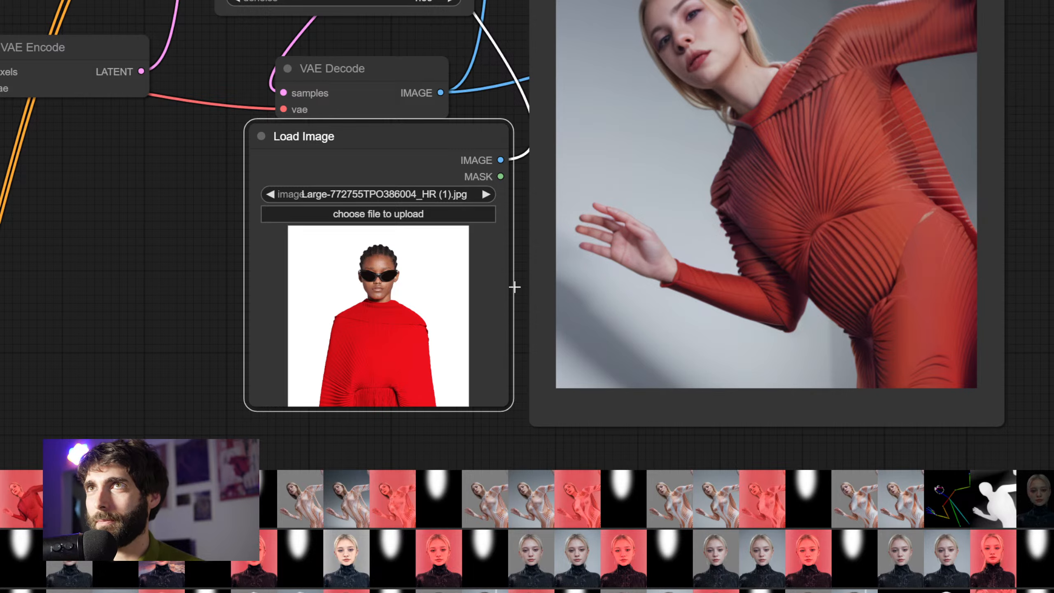
pyautogui.scroll(-3, 508, 336)
pyautogui.moveTo(277, 249); pyautogui.dragTo(467, 402)
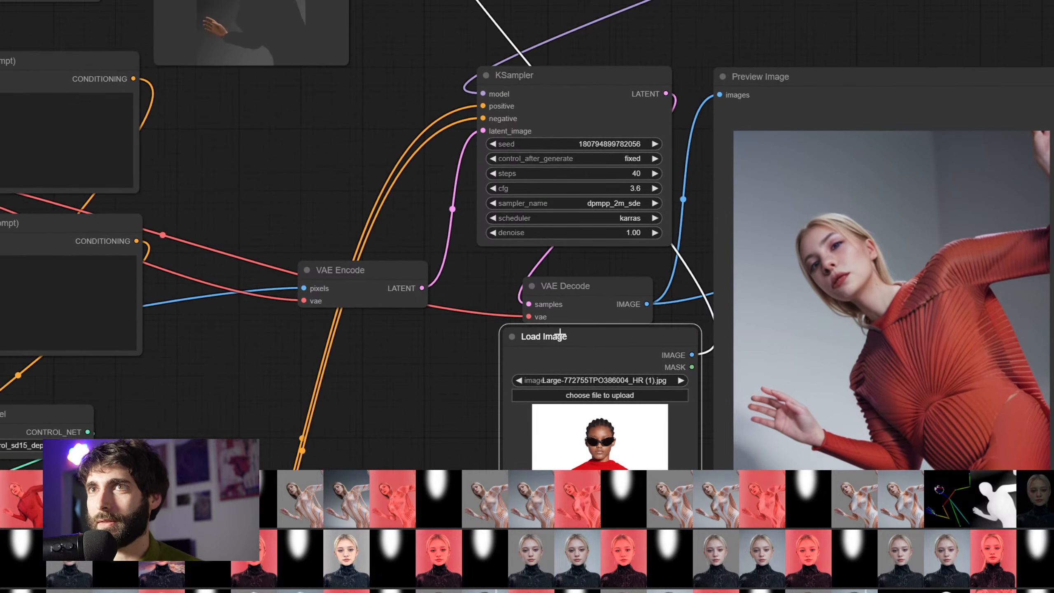
pyautogui.moveTo(559, 335); pyautogui.dragTo(349, 10)
pyautogui.moveTo(275, 172); pyautogui.dragTo(406, 426)
pyautogui.moveTo(520, 268); pyautogui.dragTo(375, 0)
pyautogui.click(504, 175)
pyautogui.moveTo(616, 329); pyautogui.dragTo(619, 367)
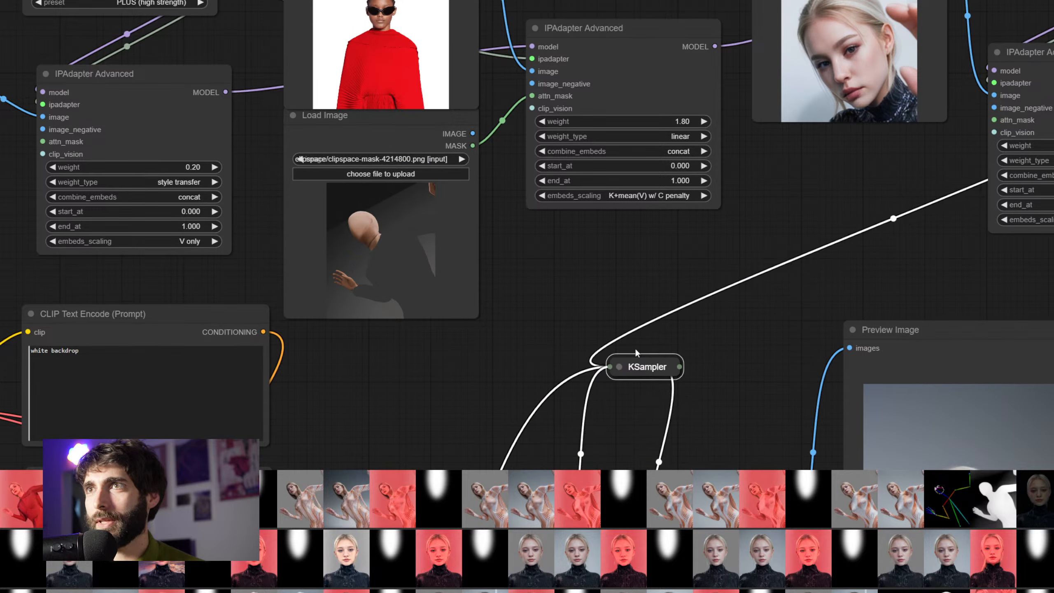
pyautogui.click(620, 366)
pyautogui.moveTo(698, 366); pyautogui.dragTo(680, 329)
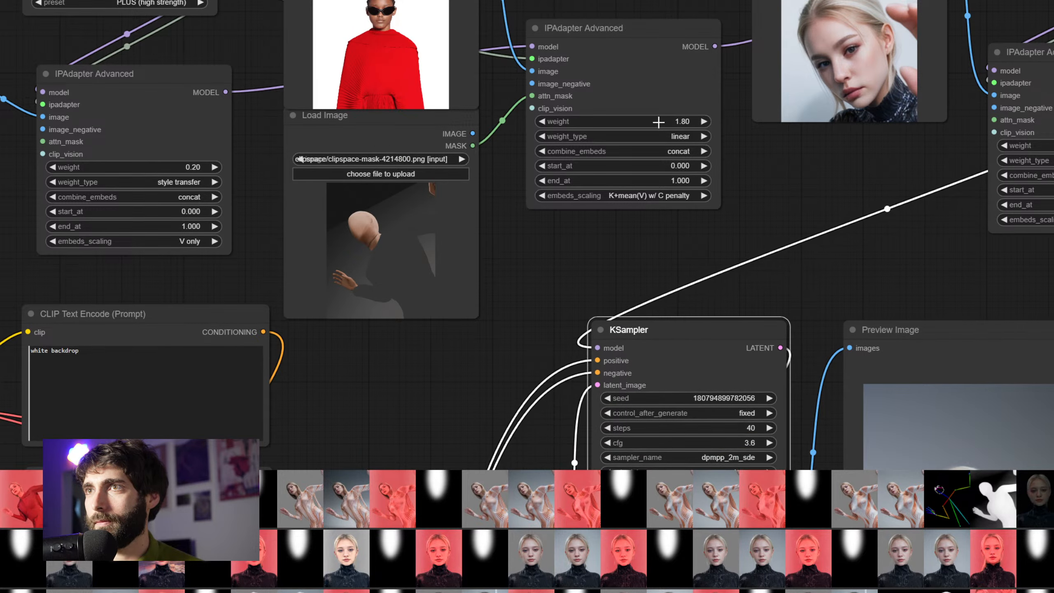
# Lower the garment IPAdapter Advanced weight to 1.00, regenerate the image and check the preview
pyautogui.click(662, 122)
pyautogui.press('Return')
pyautogui.hotkey('ctrl', 'Return')
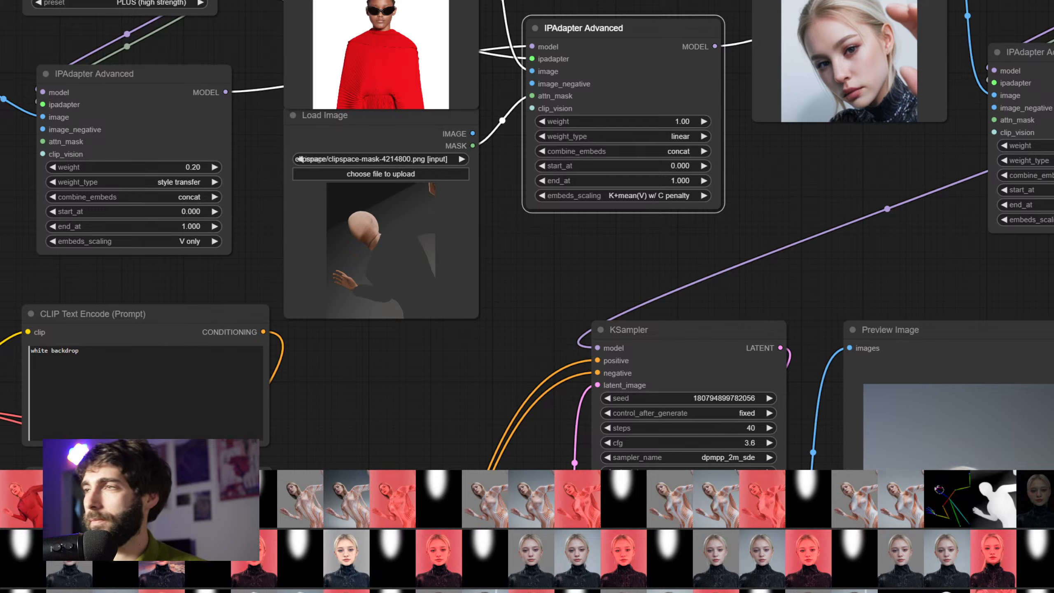
pyautogui.moveTo(872, 265); pyautogui.dragTo(994, 77)
pyautogui.scroll(-2, 934, 124)
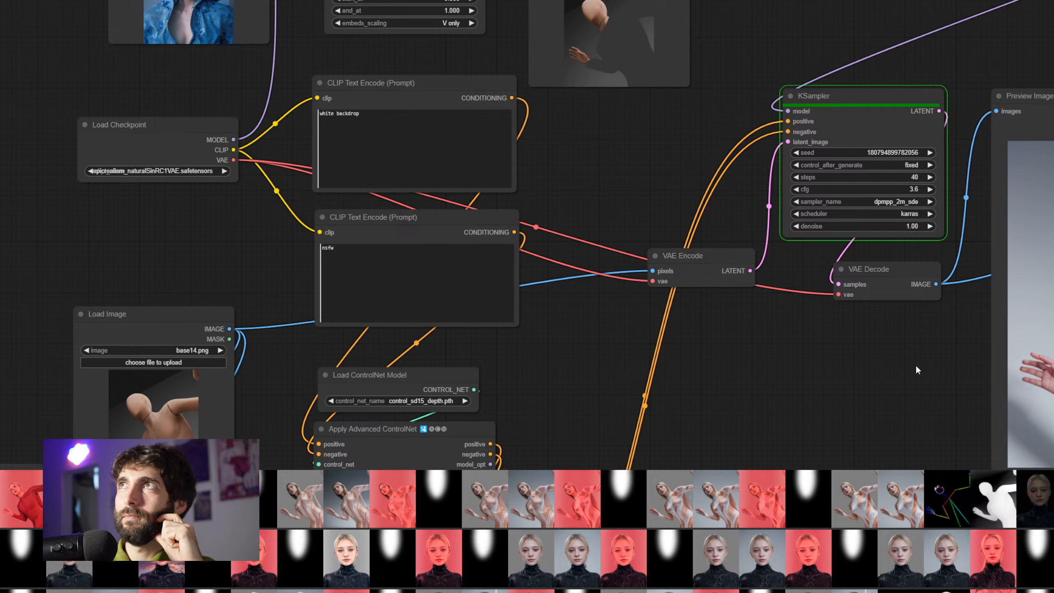
pyautogui.moveTo(910, 369); pyautogui.dragTo(667, 381)
pyautogui.scroll(-1, 719, 334)
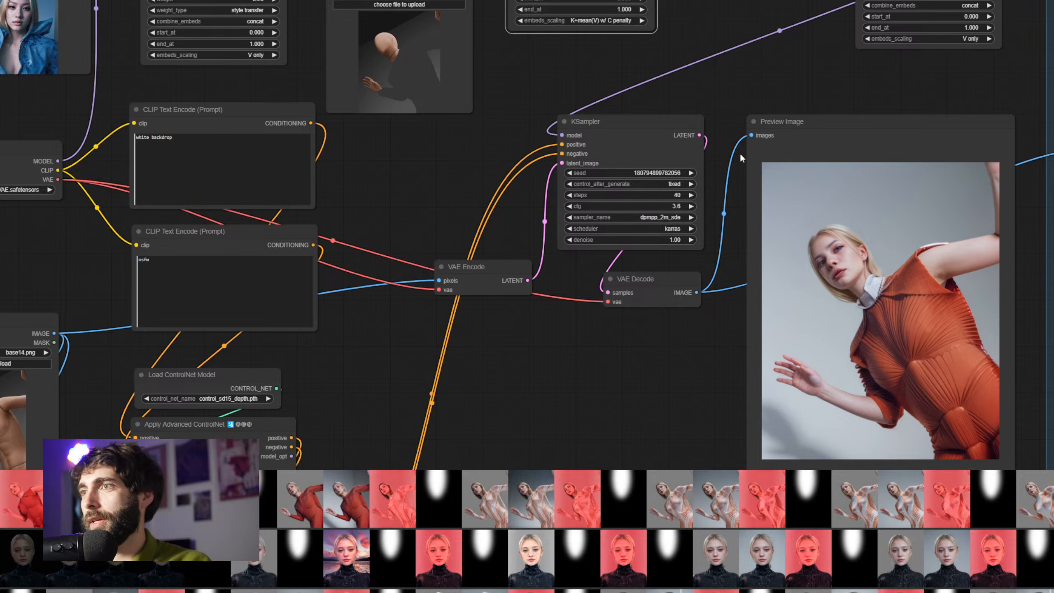
# Raise the garment IPAdapter Advanced weight to 1.40, regenerate the image and check how the dress is rendered
pyautogui.scroll(-1, 740, 155)
pyautogui.moveTo(742, 112); pyautogui.dragTo(817, 237)
pyautogui.scroll(5, 749, 176)
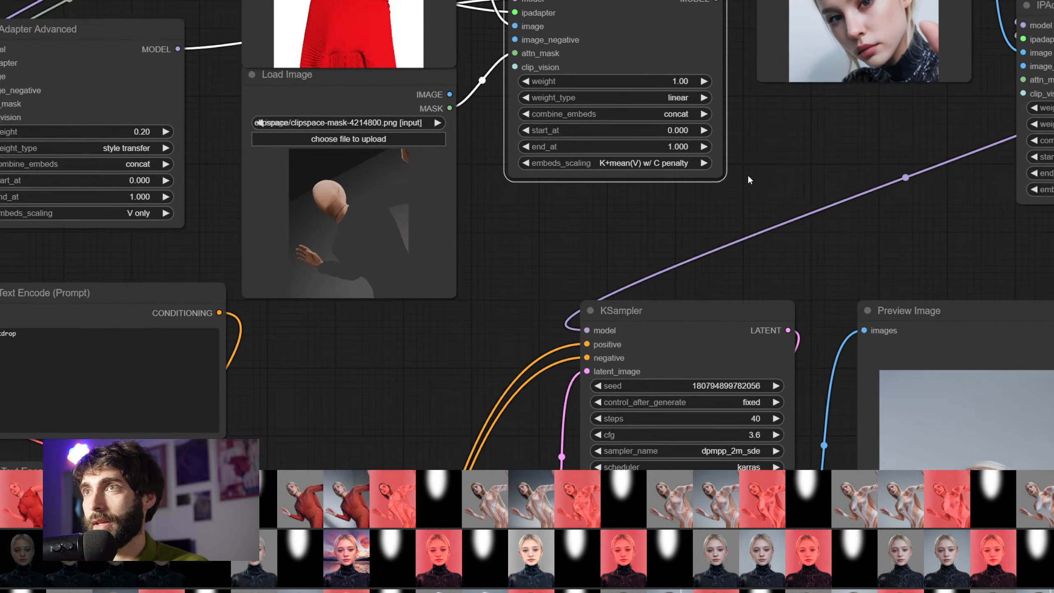
pyautogui.click(676, 78)
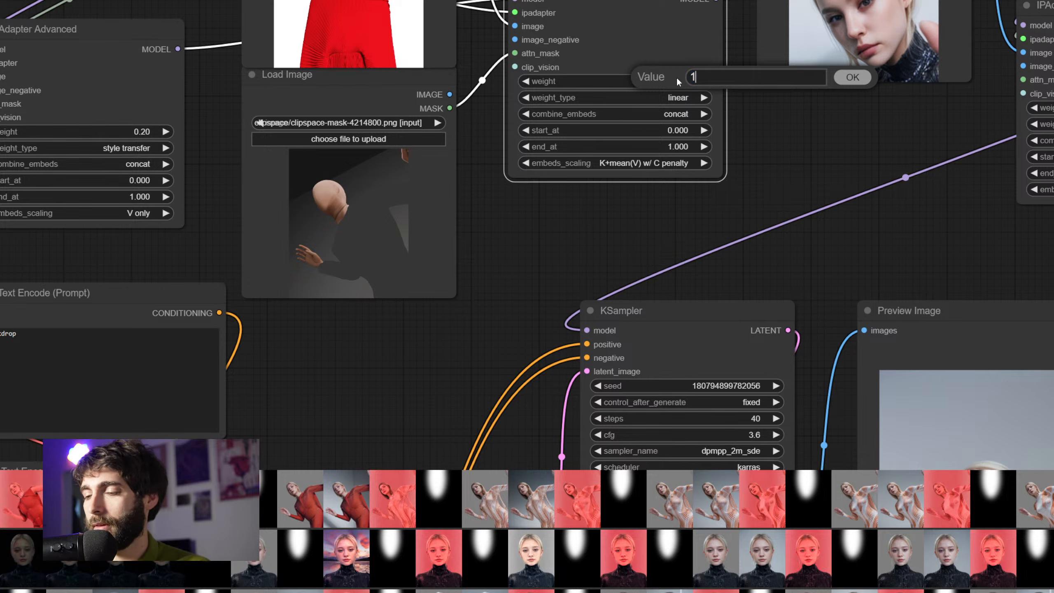
pyautogui.write('.4')
pyautogui.press('Return')
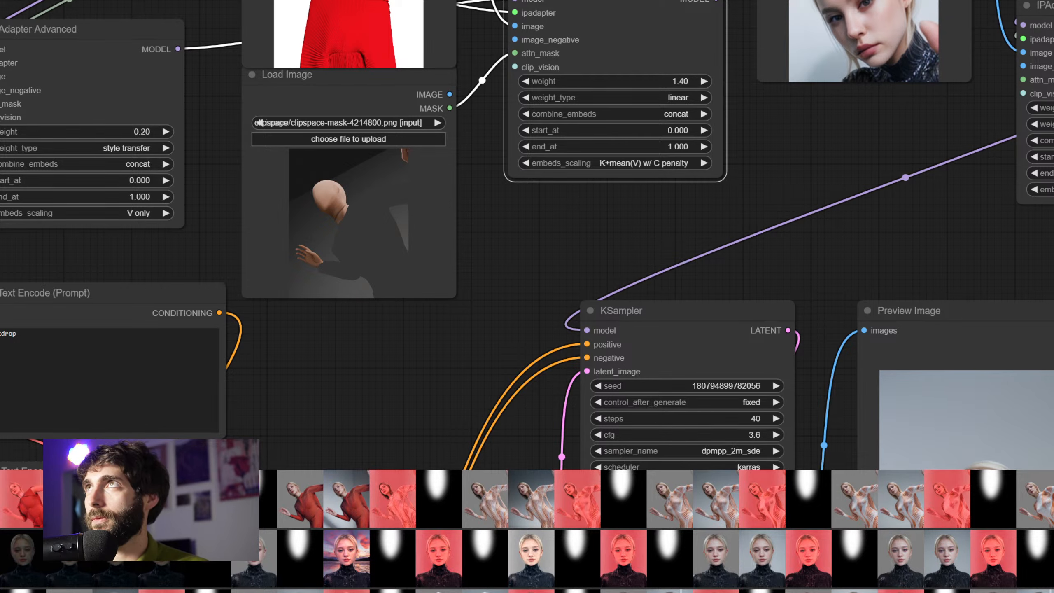
pyautogui.scroll(-1, 854, 236)
pyautogui.moveTo(887, 171); pyautogui.dragTo(964, 2)
pyautogui.scroll(-2, 935, 75)
pyautogui.moveTo(924, 378); pyautogui.dragTo(1009, 328)
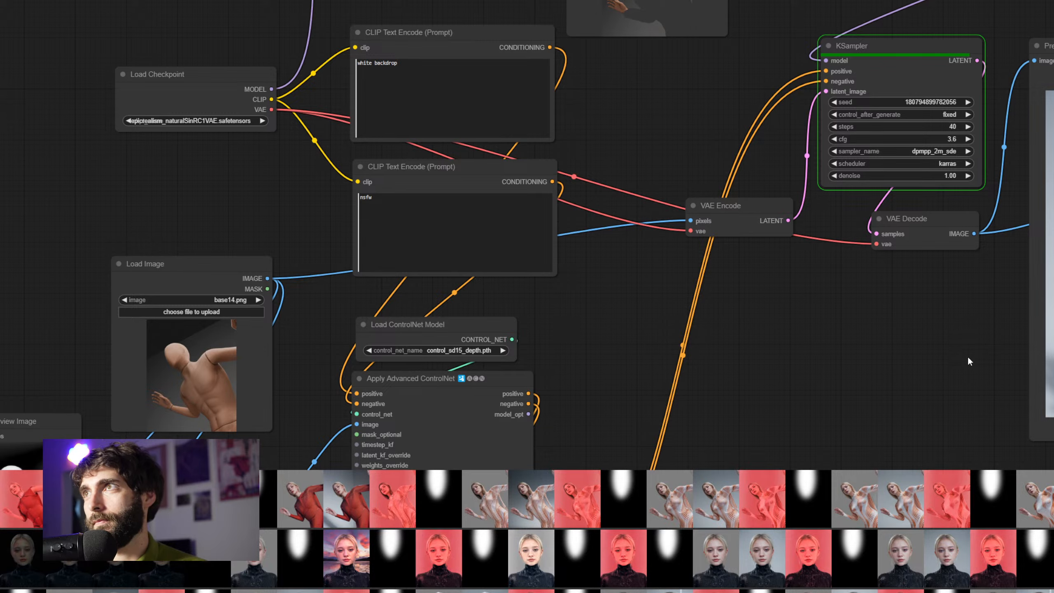
pyautogui.moveTo(977, 364); pyautogui.dragTo(742, 377)
pyautogui.scroll(-3, 817, 356)
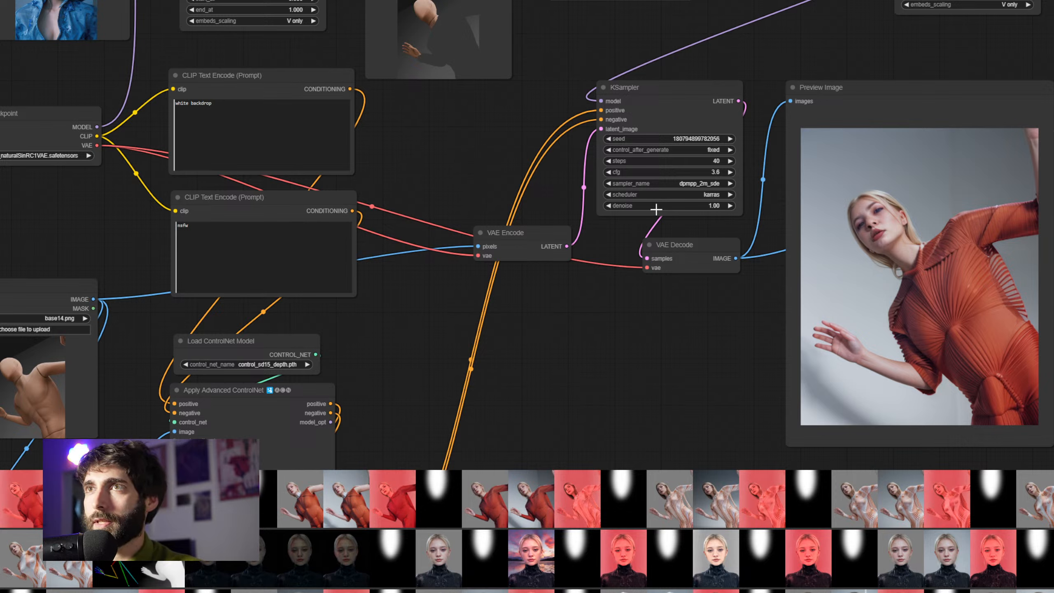
# Add a plain KSampler node in the empty space below VAE Decode and delete it again
pyautogui.click(694, 91)
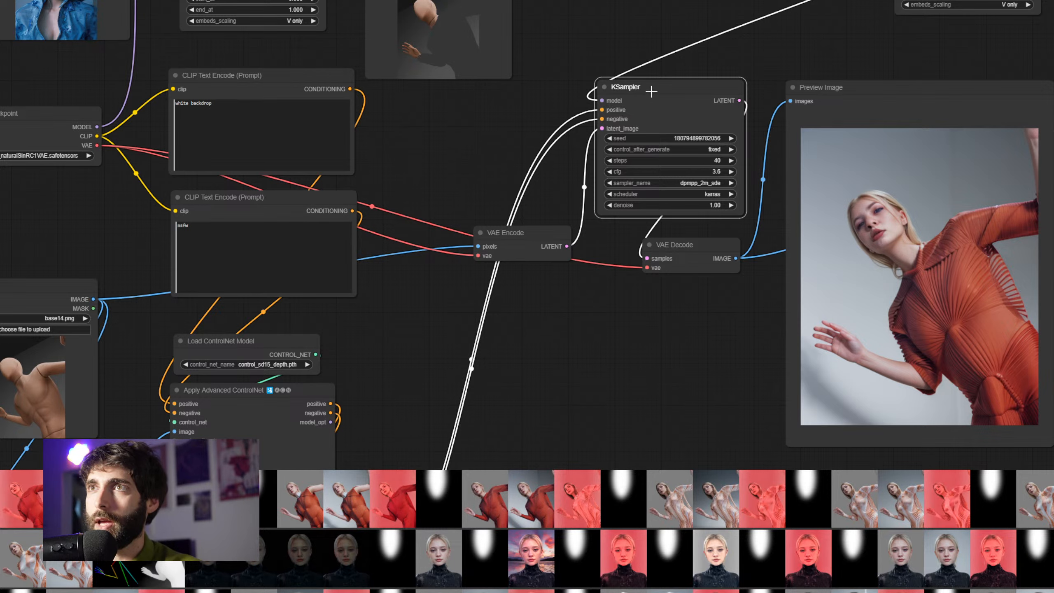
pyautogui.moveTo(653, 91); pyautogui.dragTo(652, 93)
pyautogui.doubleClick(598, 328)
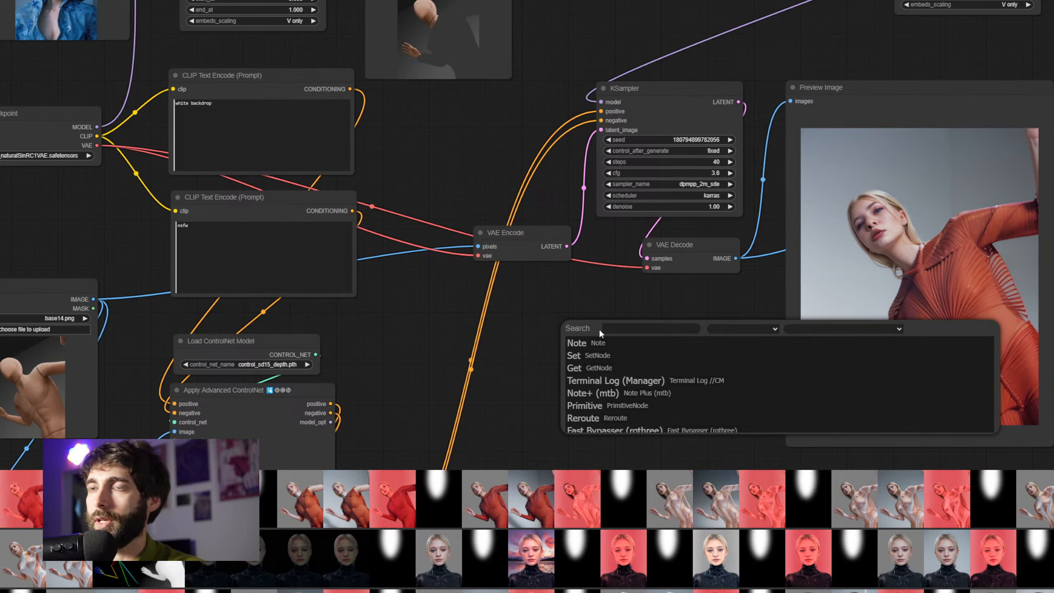
pyautogui.write('ksampler')
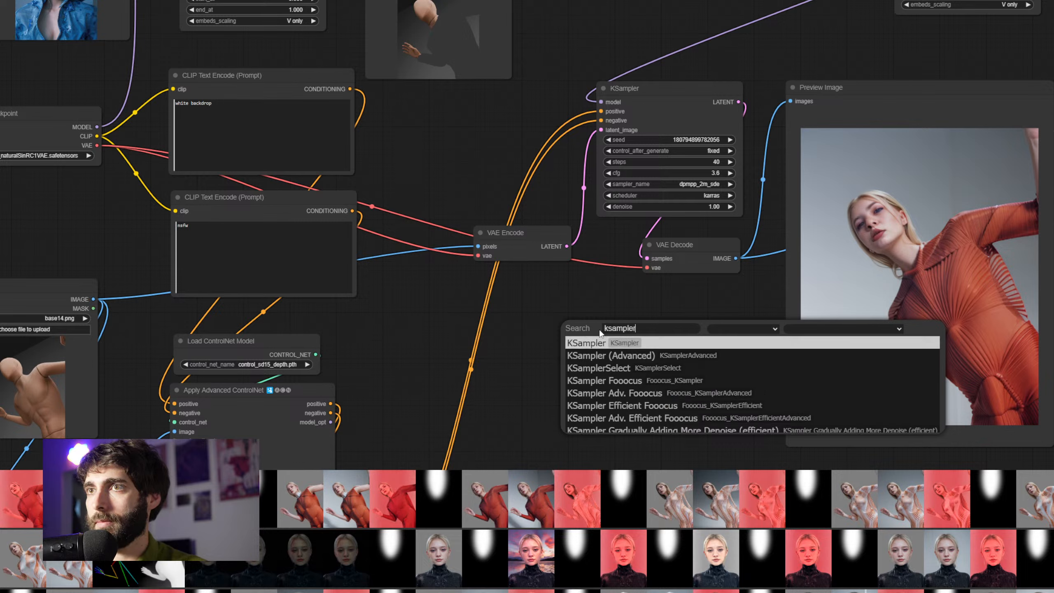
pyautogui.press('Return')
pyautogui.click(657, 319)
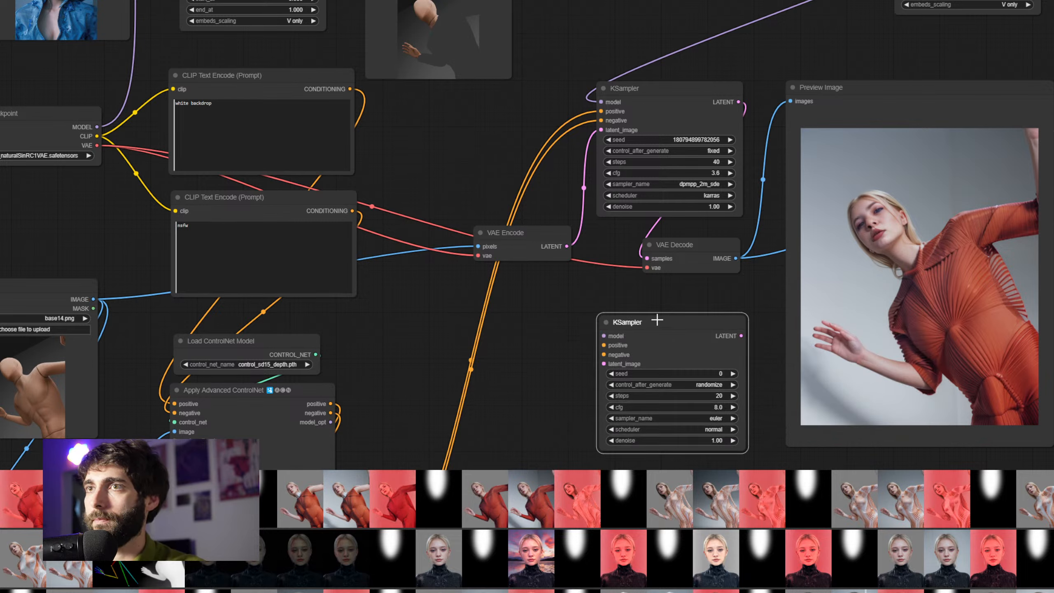
pyautogui.press('Delete')
# Add a KSampler (Advanced) node below VAE Decode to show its start and end step settings, and delete it
pyautogui.doubleClick(601, 297)
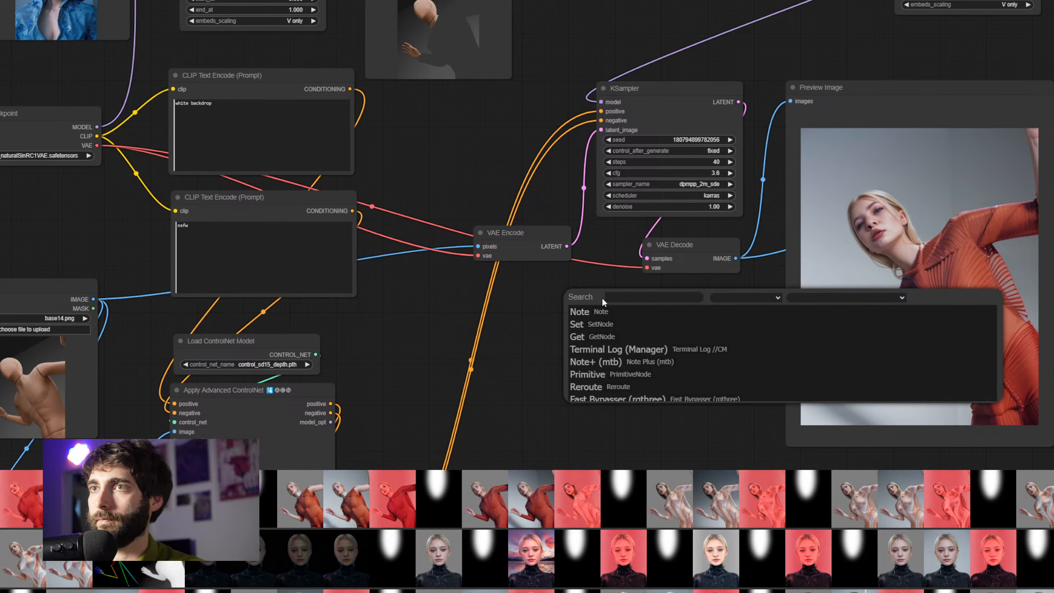
pyautogui.write('ksampler')
pyautogui.press('Down')
pyautogui.press('Return')
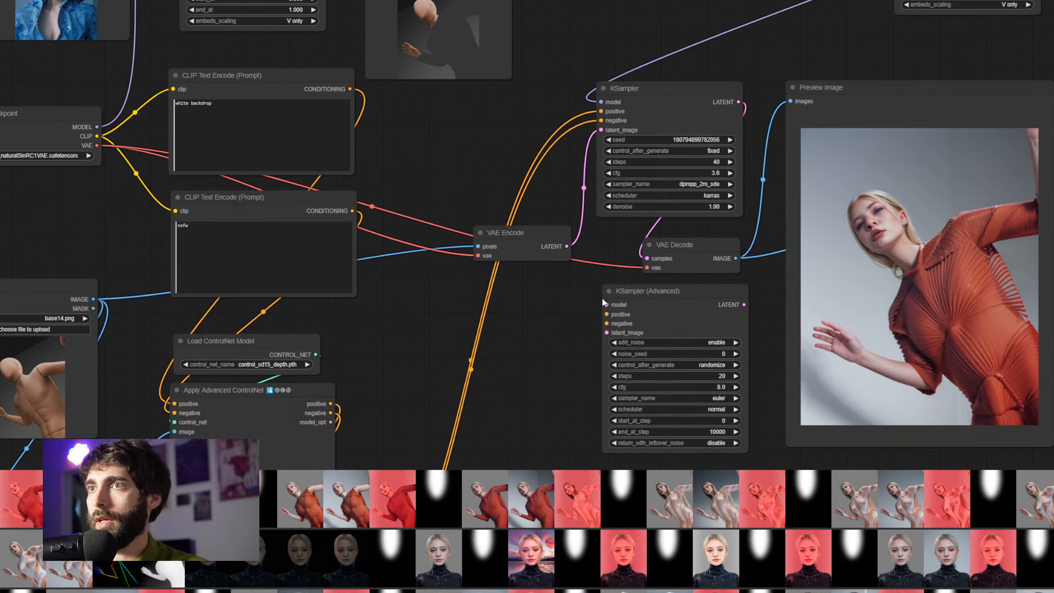
pyautogui.moveTo(681, 296); pyautogui.dragTo(677, 298)
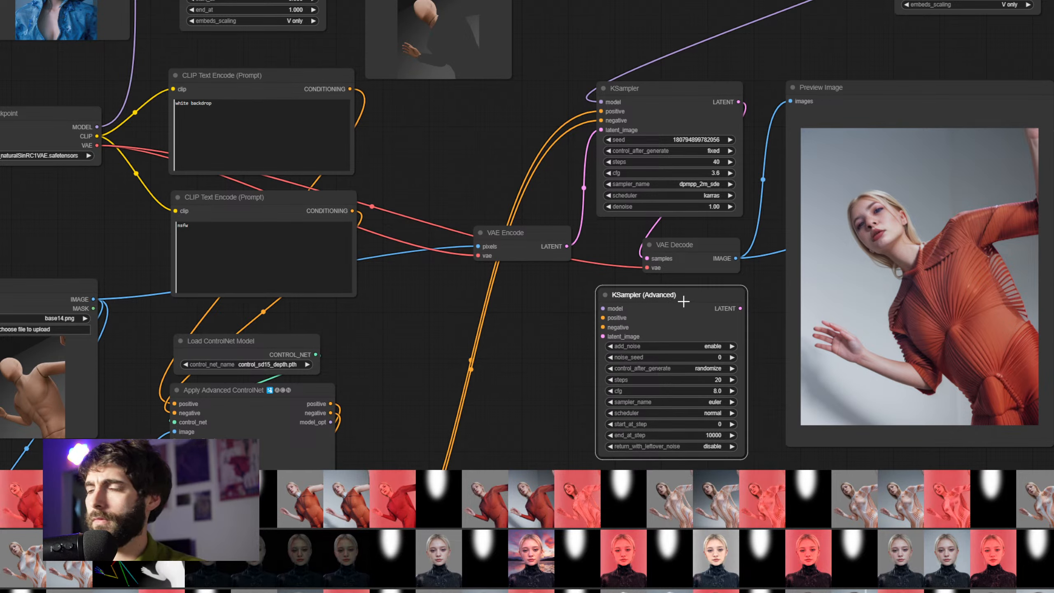
pyautogui.press('Delete')
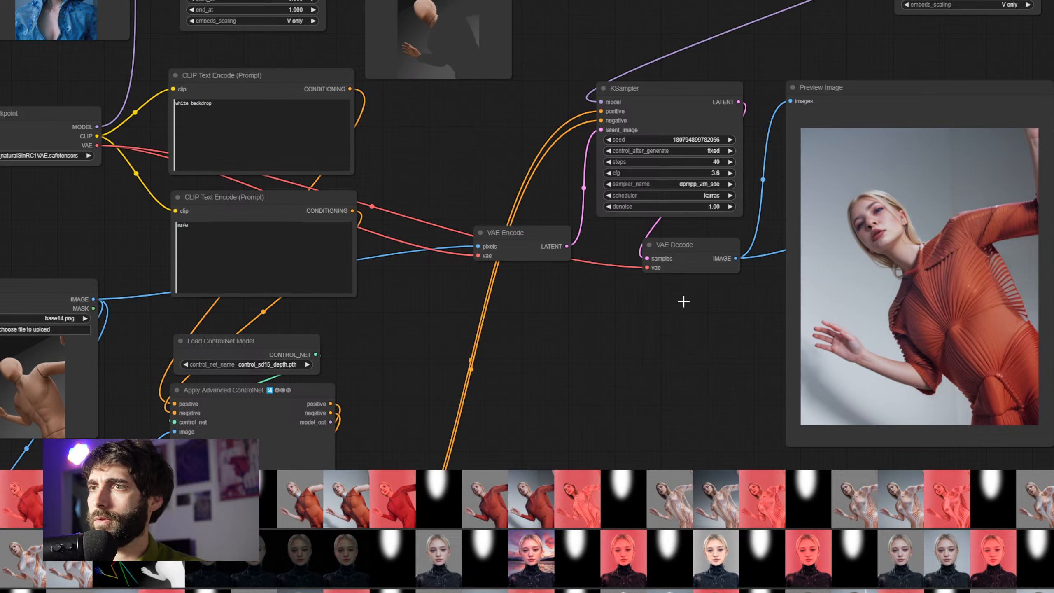
# Browse the KSampler node variants, add a KSamplerAdvancedProvider node and delete it
pyautogui.doubleClick(632, 321)
pyautogui.write('ksampler')
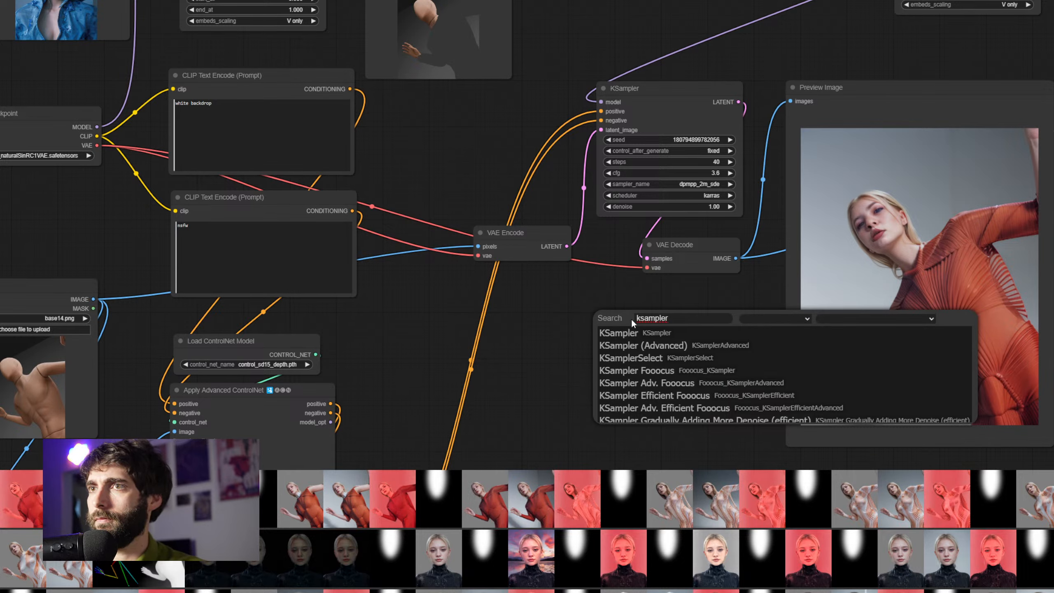
pyautogui.scroll(-2, 659, 354)
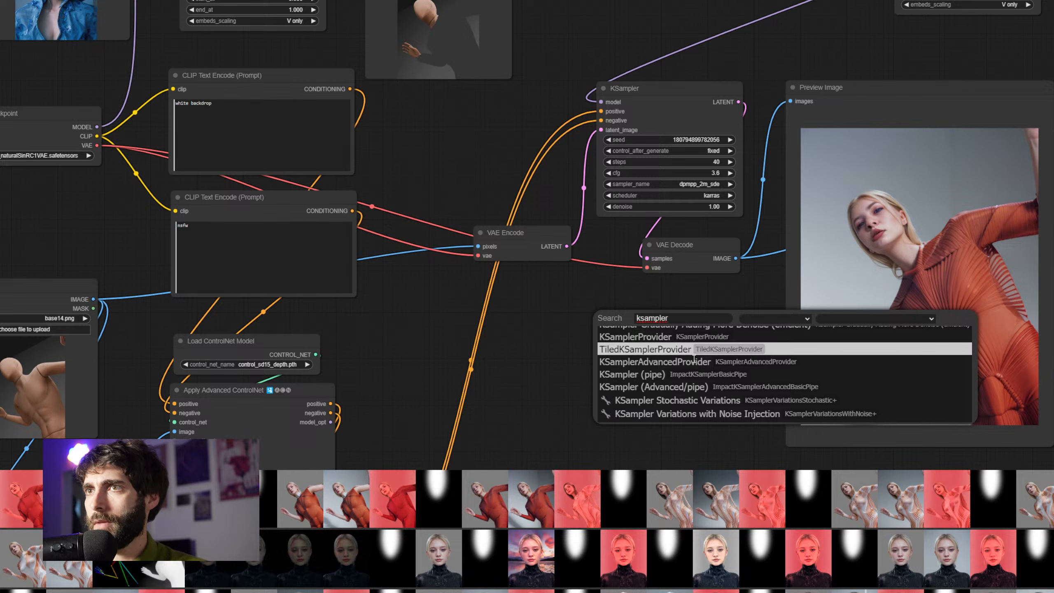
pyautogui.click(714, 367)
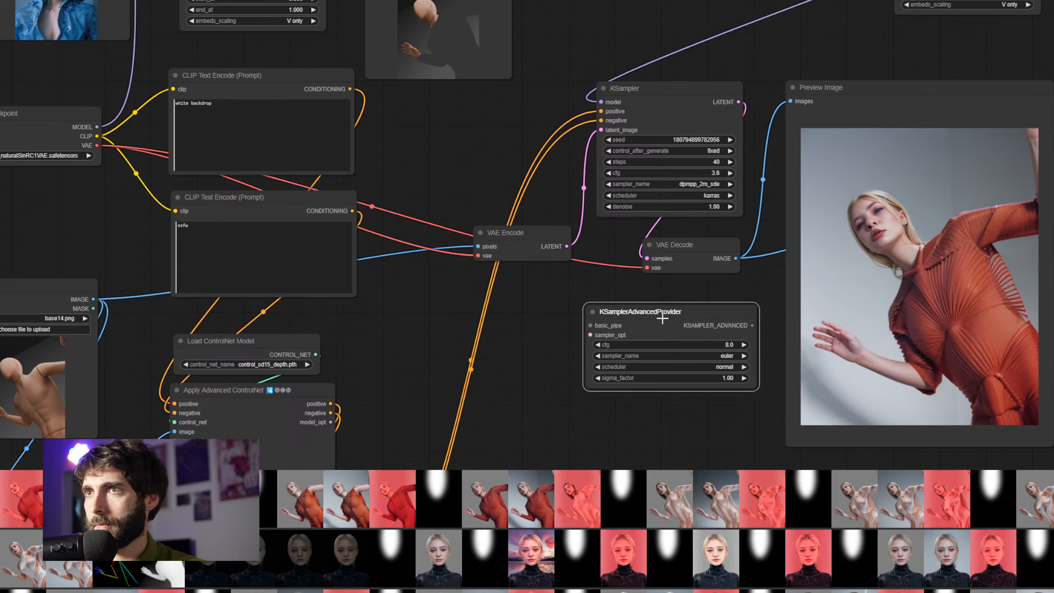
pyautogui.press('Delete')
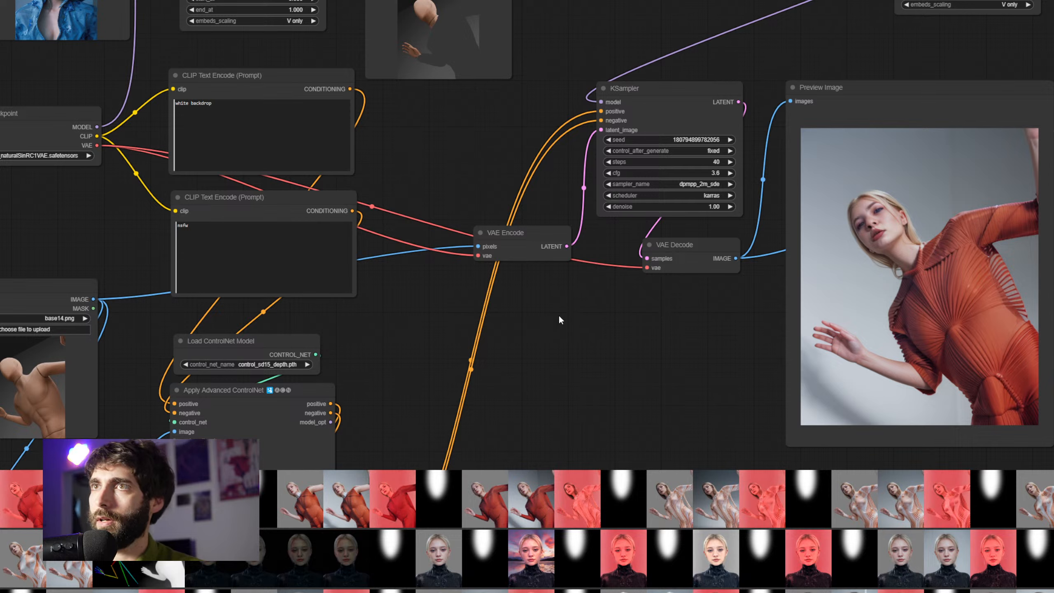
# Search the nodes for sigmas, add a Flip Sigmas Adjusted node and delete it
pyautogui.doubleClick(569, 318)
pyautogui.write('sigmas')
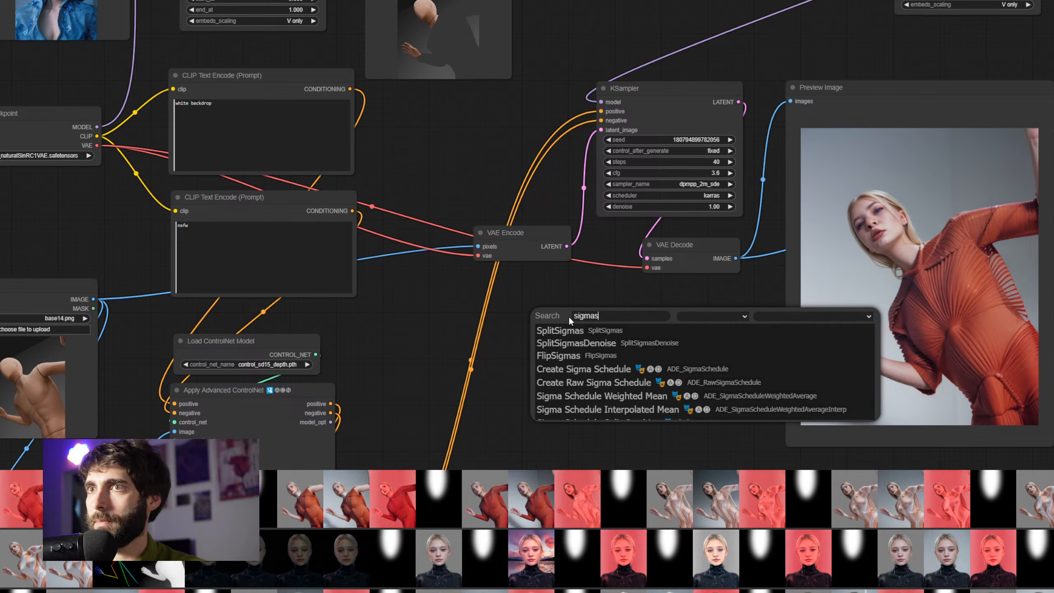
pyautogui.press('Down')
pyautogui.press('Down')
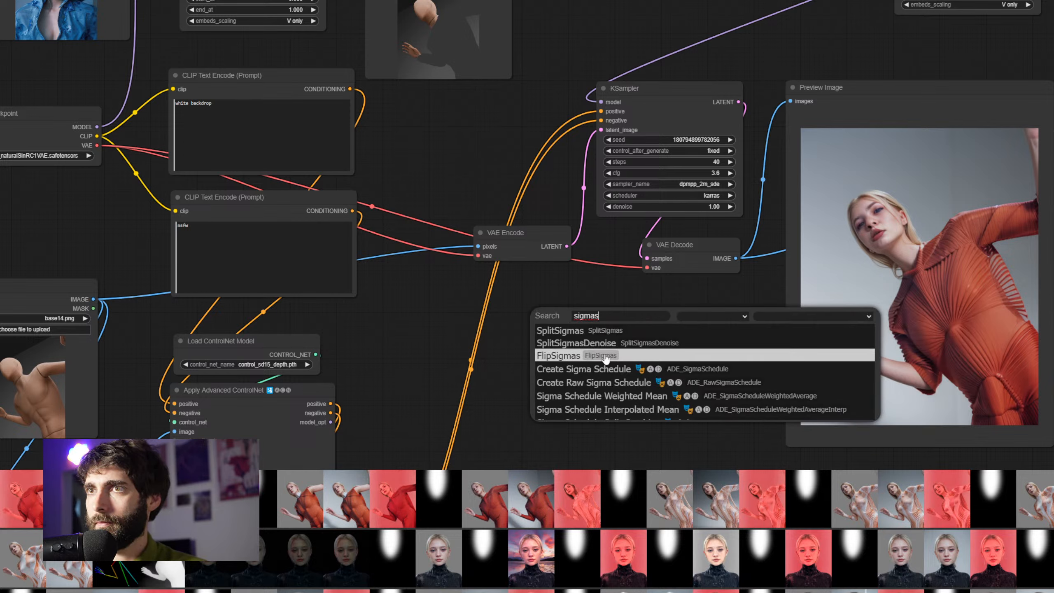
pyautogui.scroll(-1, 604, 360)
pyautogui.click(599, 394)
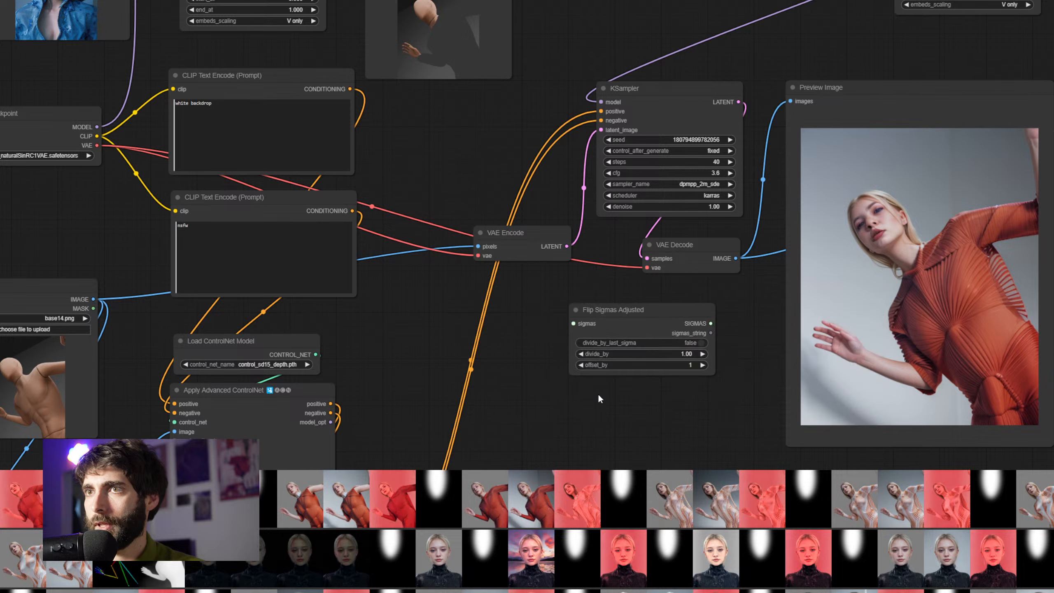
pyautogui.press('Delete')
# Add a Custom Sigmas node and place it in the empty space below VAE Encode
pyautogui.doubleClick(632, 318)
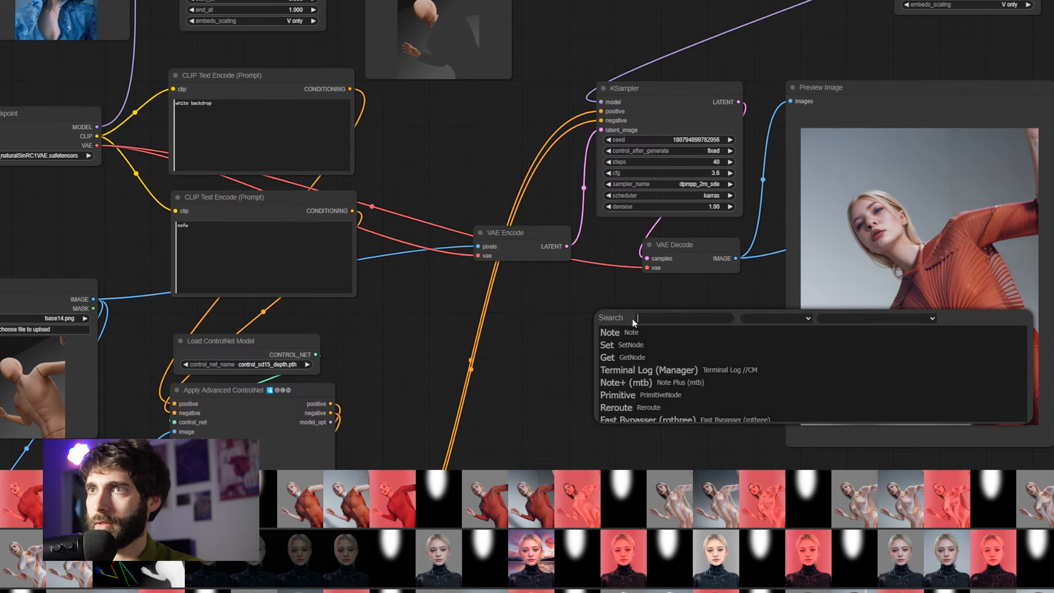
pyautogui.write('custom sigm')
pyautogui.press('Down')
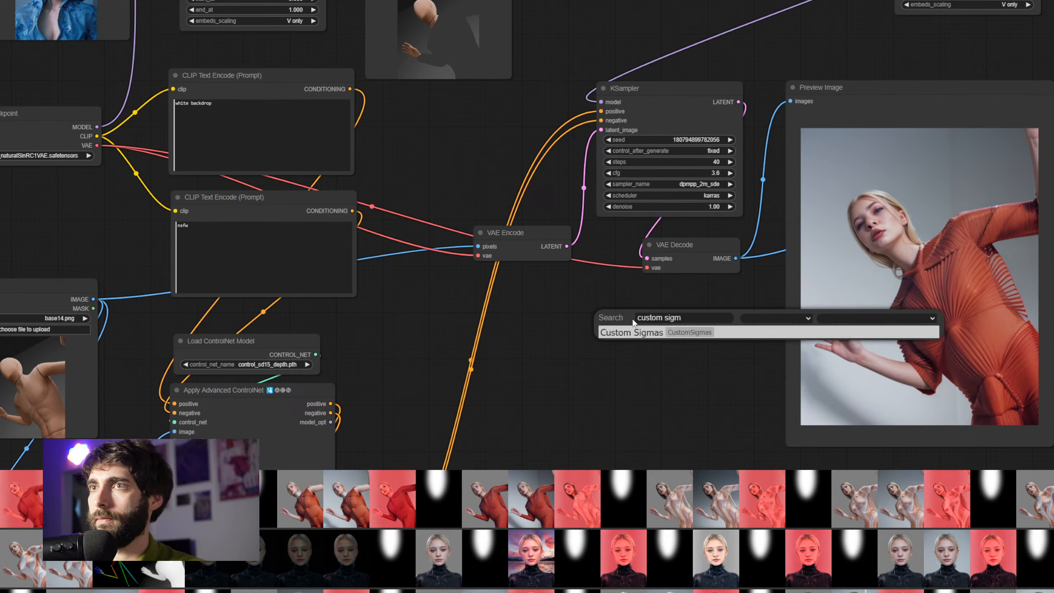
pyautogui.press('Return')
pyautogui.moveTo(656, 309); pyautogui.dragTo(480, 317)
# Attach a SamplerCustomAdvanced node to the Custom Sigmas output, look over its inputs and delete both nodes
pyautogui.moveTo(632, 338); pyautogui.dragTo(666, 315)
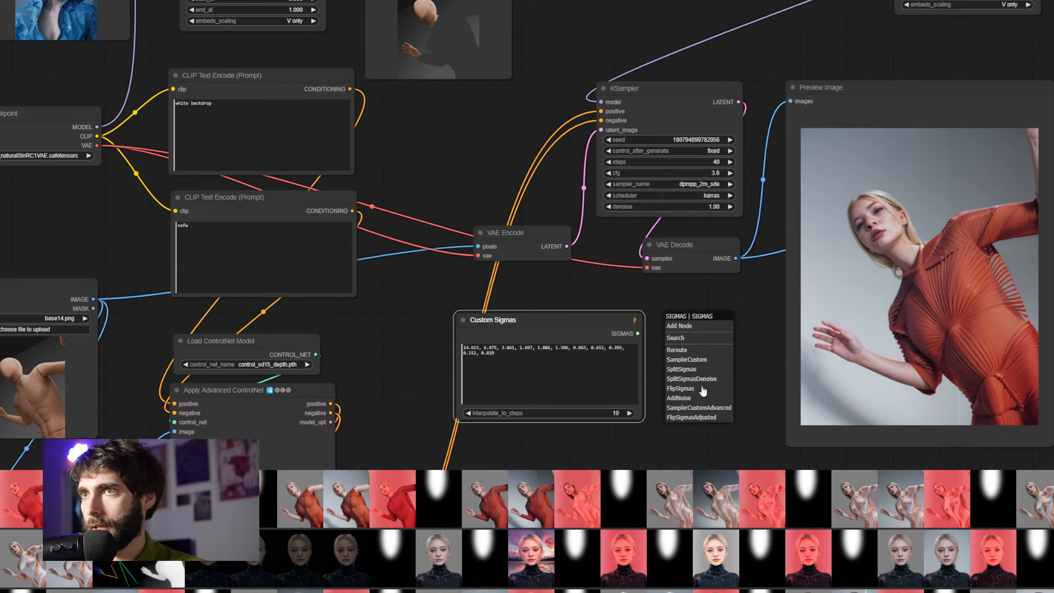
pyautogui.click(714, 407)
pyautogui.moveTo(687, 315); pyautogui.dragTo(674, 306)
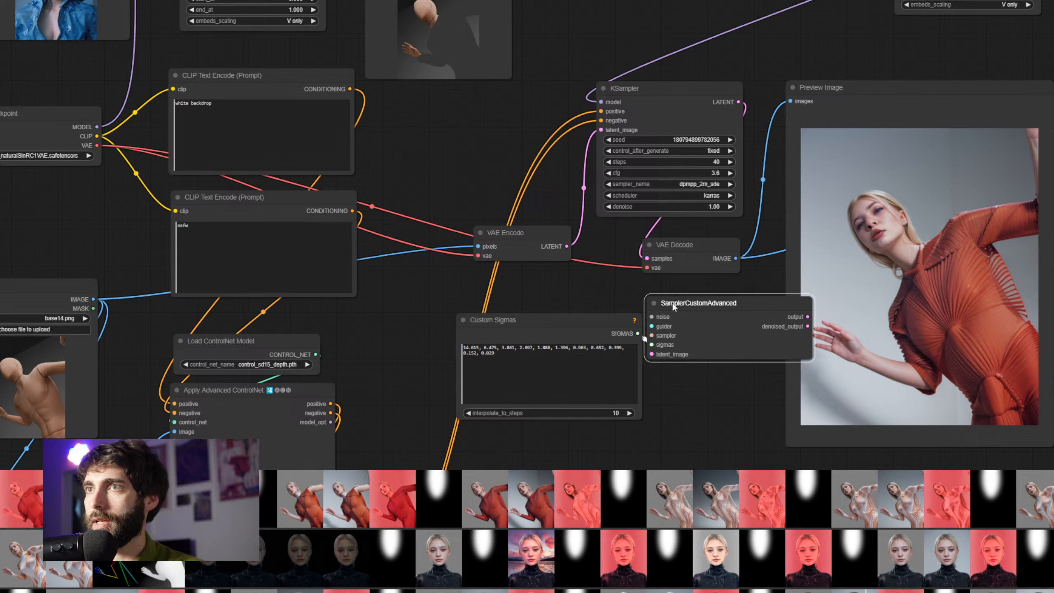
pyautogui.click(659, 103)
pyautogui.click(720, 307)
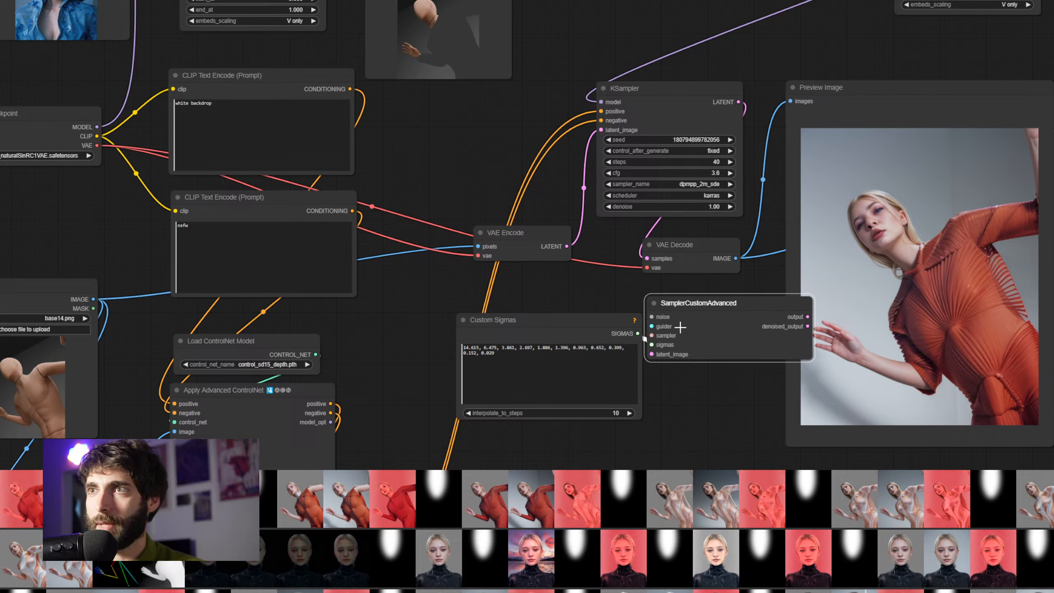
pyautogui.moveTo(663, 316)
pyautogui.mouseDown()
pyautogui.moveTo(606, 320)
pyautogui.moveTo(662, 330)
pyautogui.mouseUp()
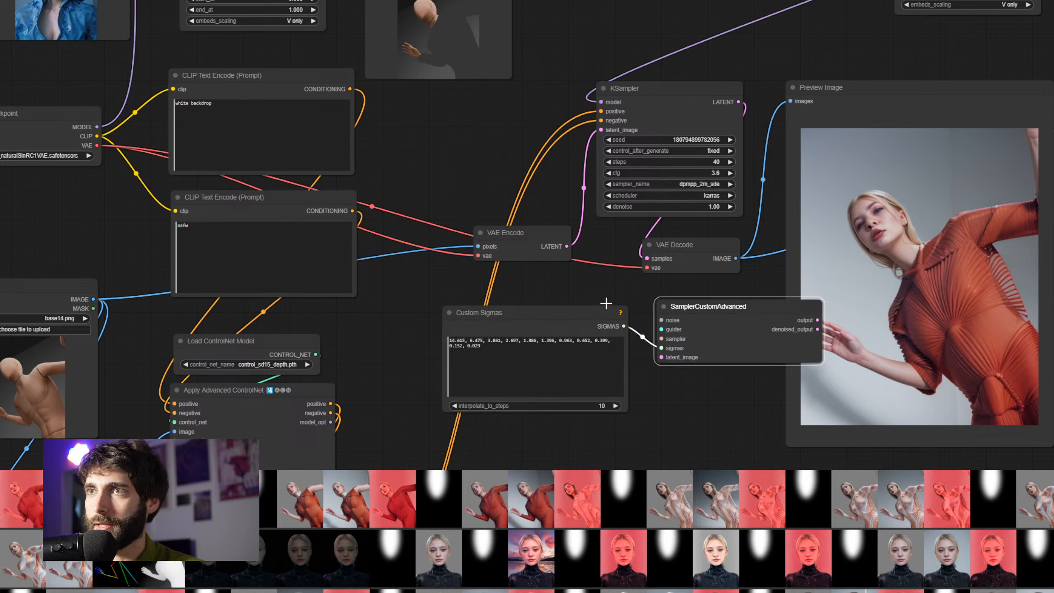
pyautogui.moveTo(568, 292); pyautogui.dragTo(697, 357)
pyautogui.press('Delete')
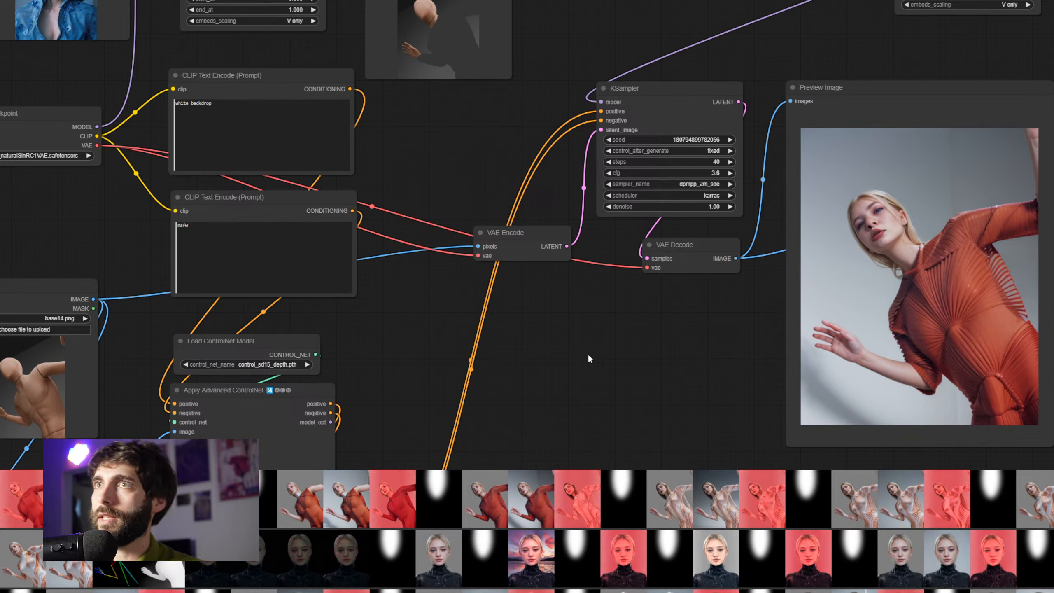
# Examine the KSampler, the garment reference's IPAdapter Advanced node and the generated preview across the workflow
pyautogui.click(632, 87)
pyautogui.moveTo(646, 89); pyautogui.dragTo(665, 106)
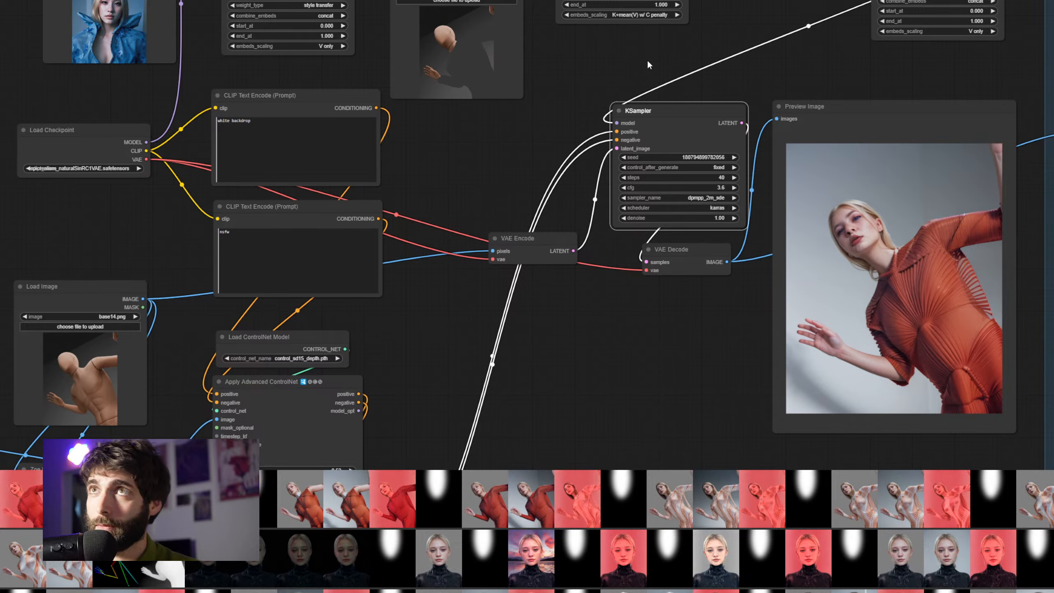
pyautogui.scroll(-1, 648, 59)
pyautogui.moveTo(647, 59); pyautogui.dragTo(644, 257)
pyautogui.scroll(4, 593, 131)
pyautogui.moveTo(612, 90); pyautogui.dragTo(597, 82)
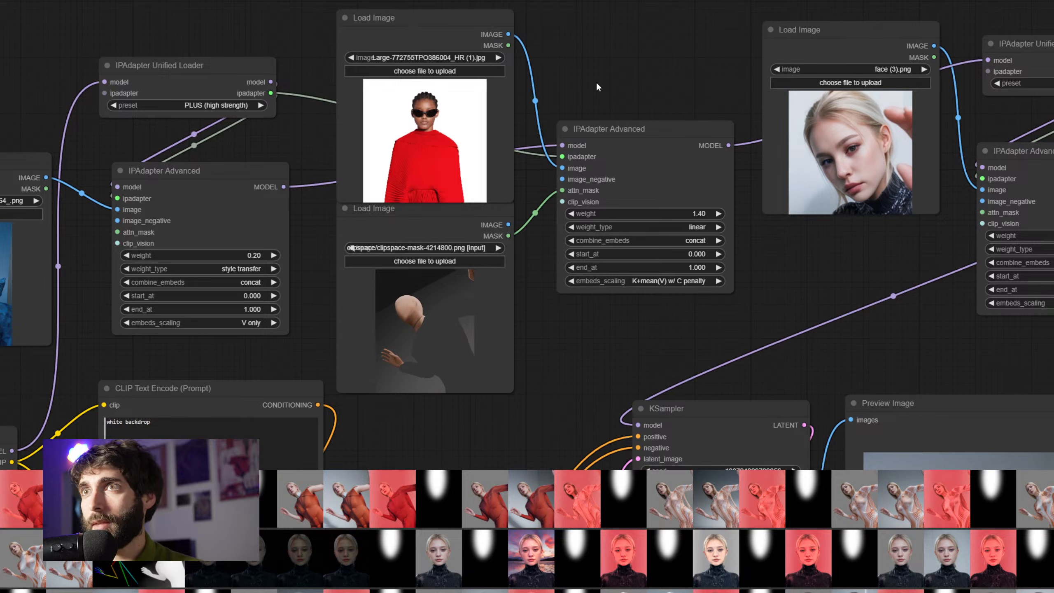
pyautogui.doubleClick(596, 81)
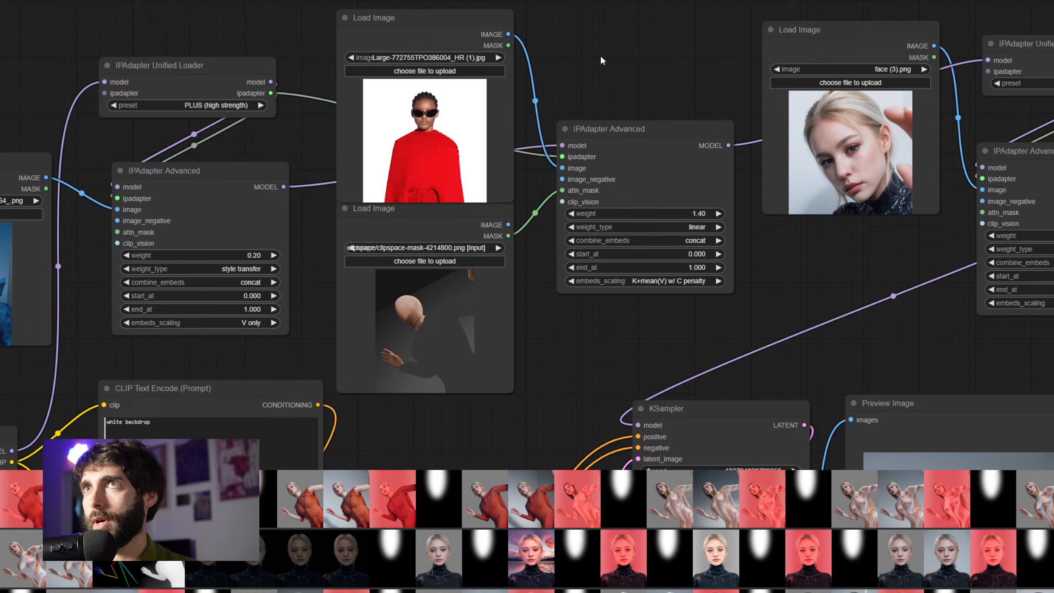
pyautogui.moveTo(623, 129); pyautogui.dragTo(622, 128)
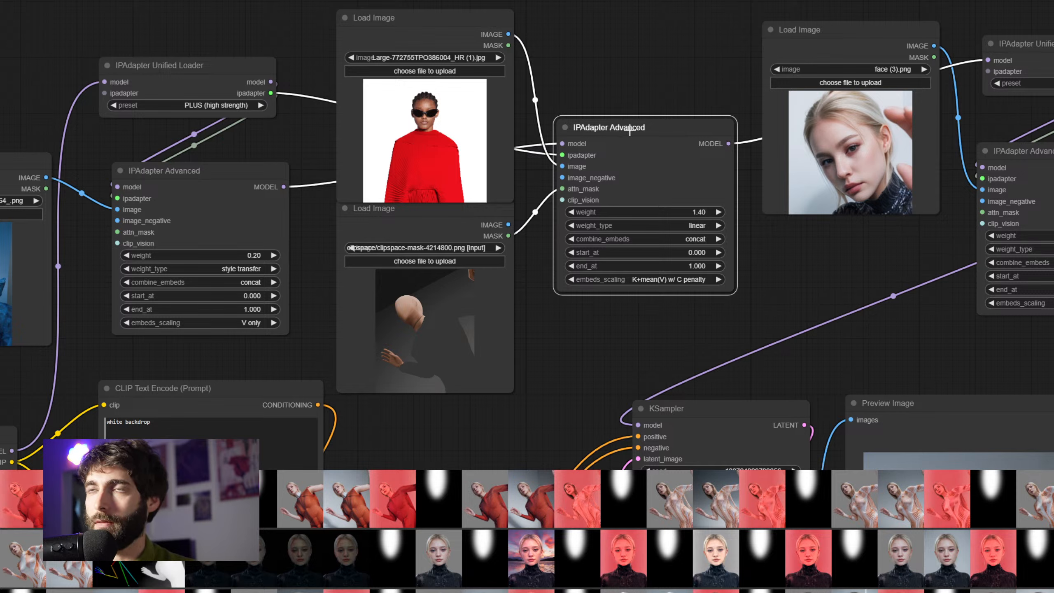
pyautogui.moveTo(629, 136); pyautogui.dragTo(621, 128)
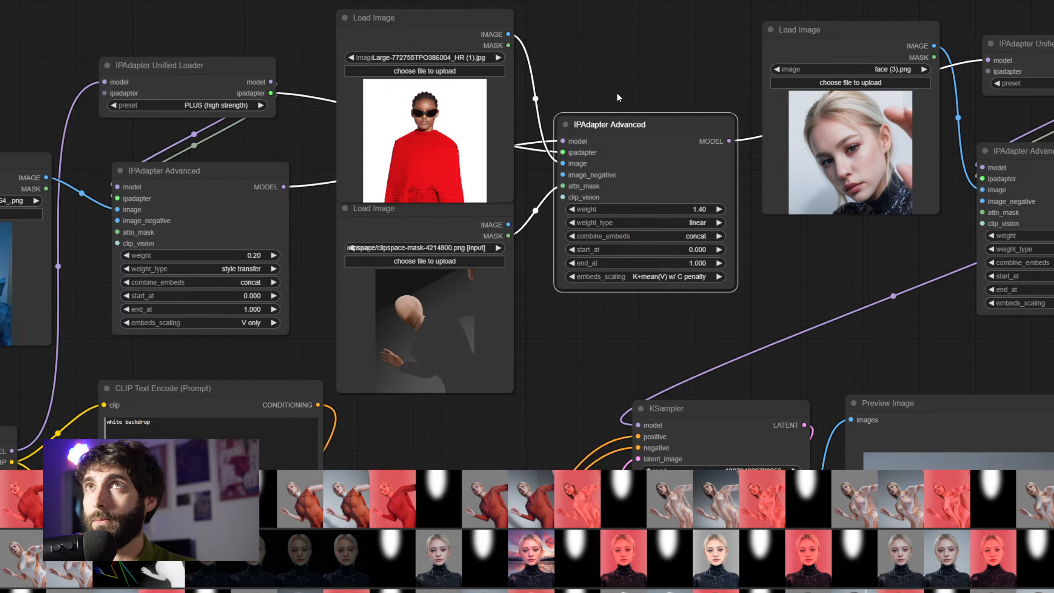
pyautogui.scroll(-1, 618, 101)
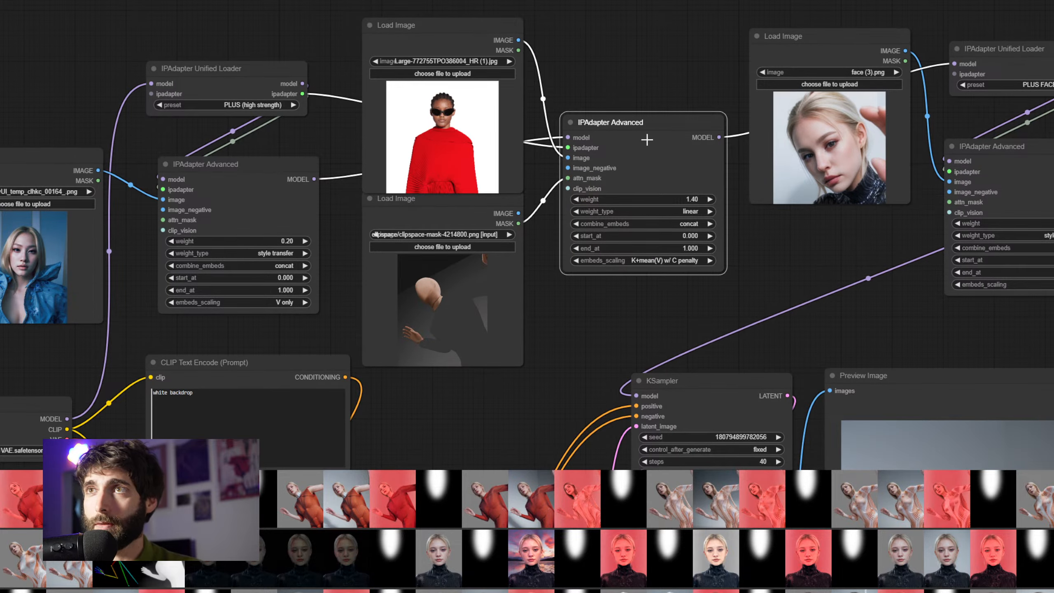
pyautogui.moveTo(637, 124); pyautogui.dragTo(646, 144)
pyautogui.scroll(-3, 638, 117)
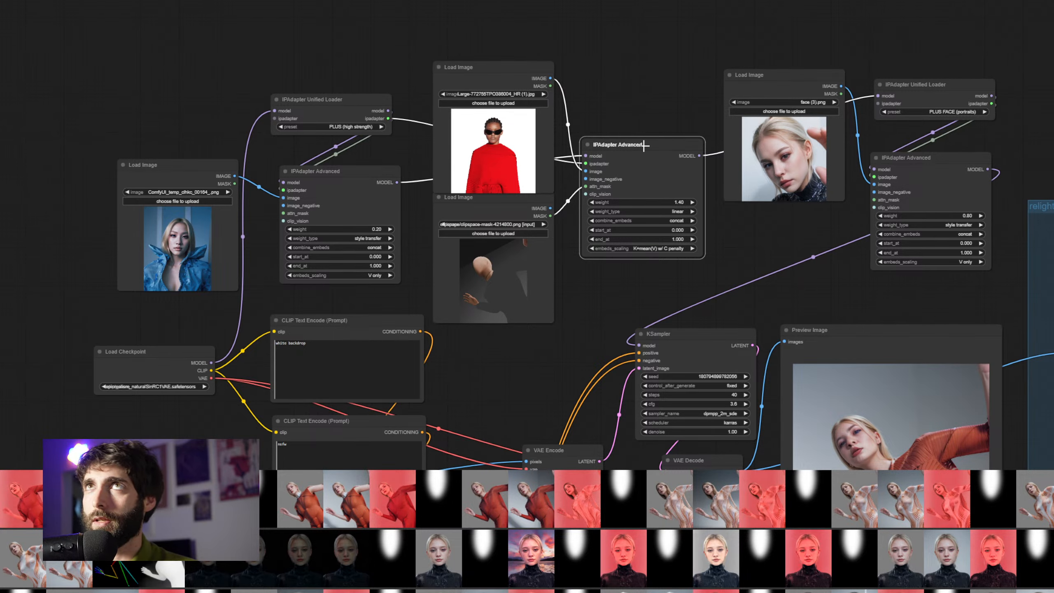
pyautogui.moveTo(720, 270); pyautogui.dragTo(646, 100)
pyautogui.scroll(-1, 582, 308)
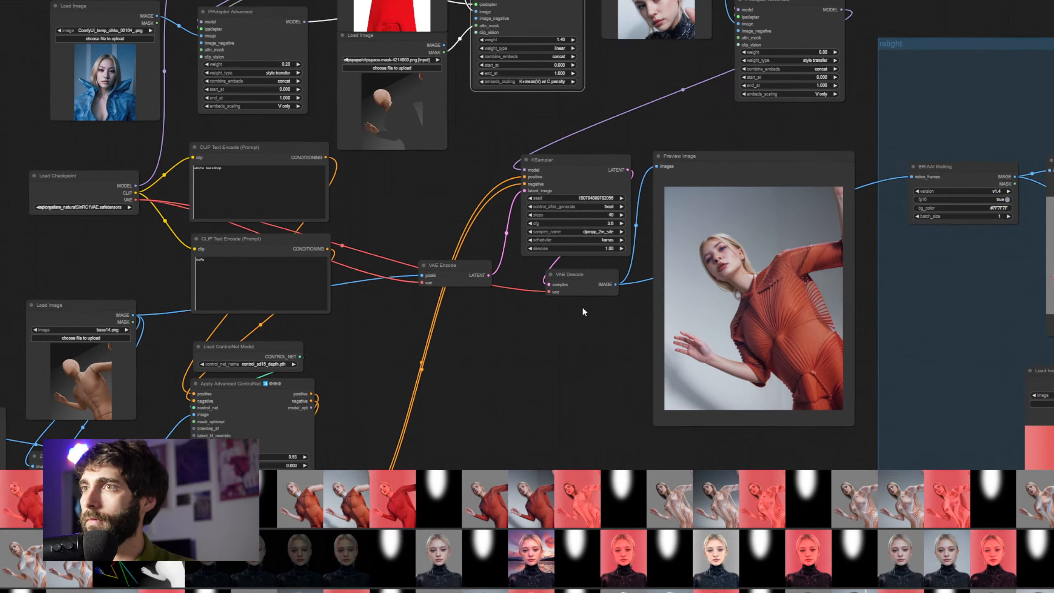
pyautogui.moveTo(574, 327); pyautogui.dragTo(508, 339)
pyautogui.moveTo(541, 135); pyautogui.dragTo(500, 78)
pyautogui.moveTo(503, 281); pyautogui.dragTo(595, 398)
# Set the weight of the garment reference's IPAdapter Advanced node to 2.00 and run the workflow
pyautogui.scroll(8, 504, 164)
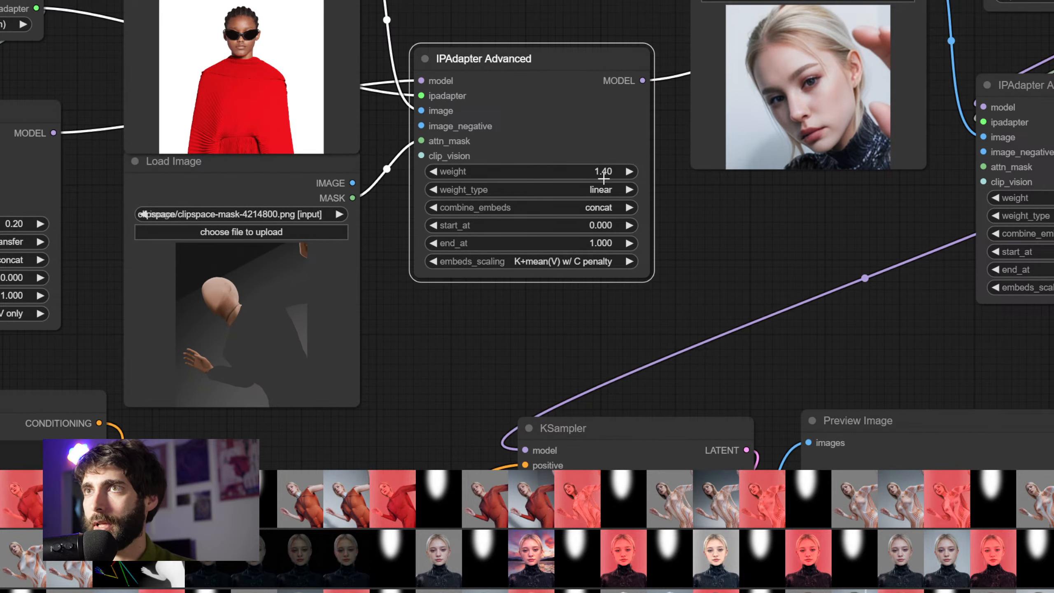
pyautogui.click(543, 80)
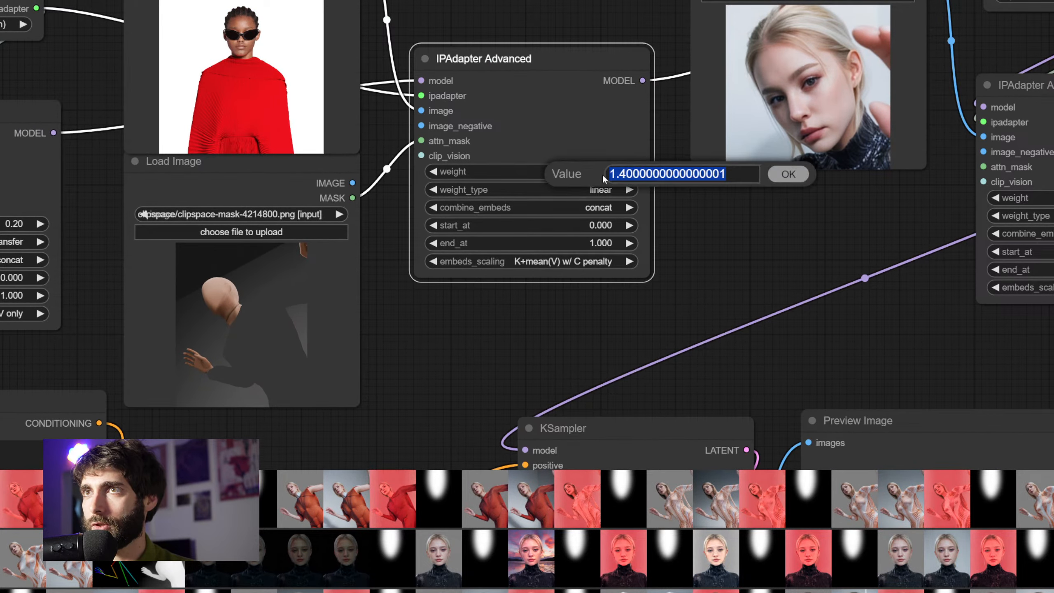
pyautogui.write('1')
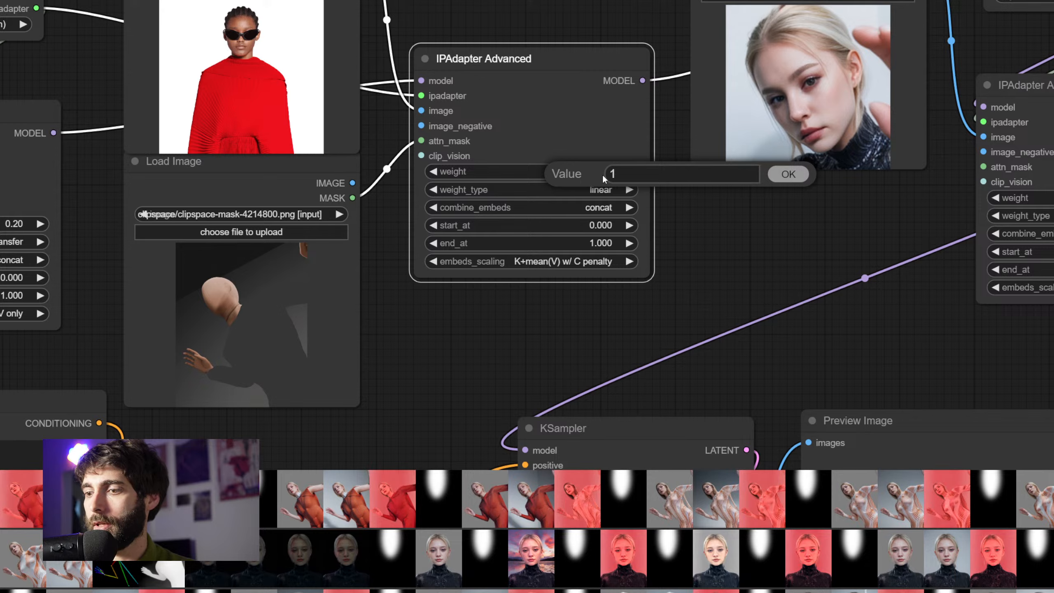
pyautogui.press('BackSpace')
pyautogui.write('2')
pyautogui.press('Return')
pyautogui.scroll(-3, 685, 273)
pyautogui.moveTo(710, 310); pyautogui.dragTo(822, 165)
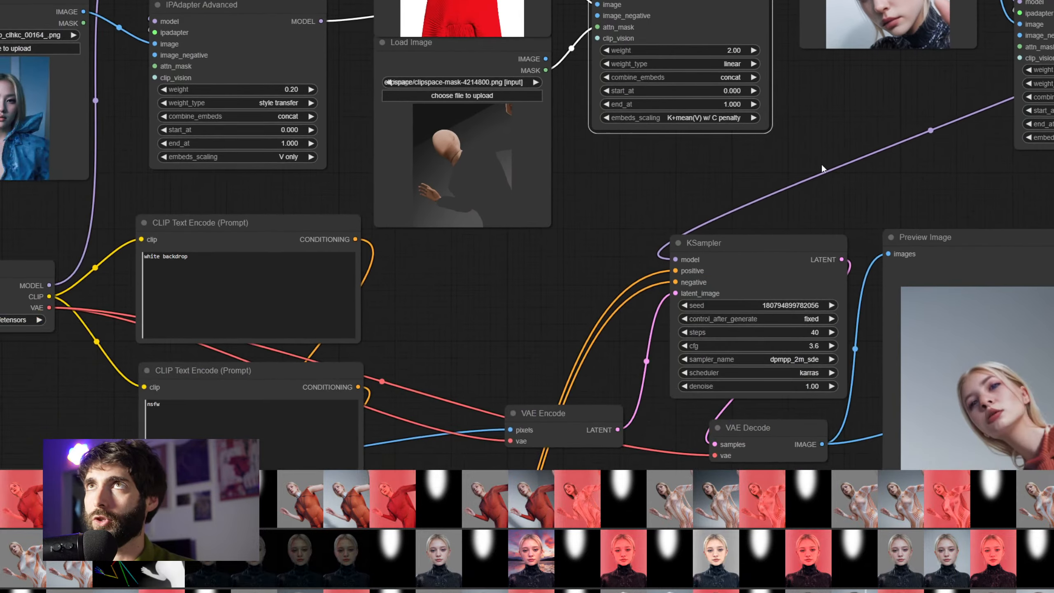
pyautogui.moveTo(694, 49); pyautogui.dragTo(720, 52)
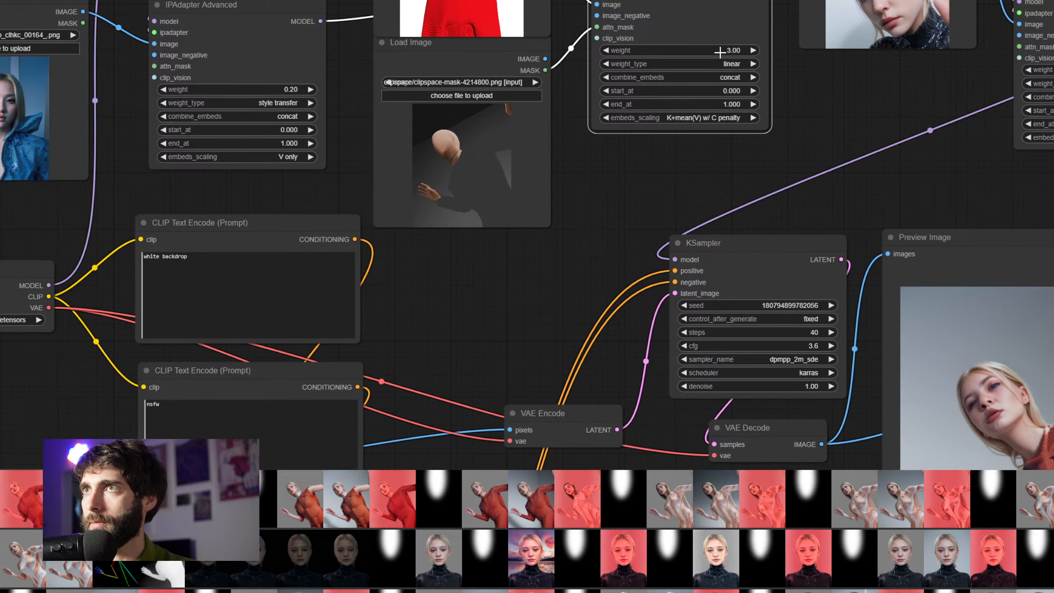
pyautogui.click(720, 52)
pyautogui.write('2')
pyautogui.press('Return')
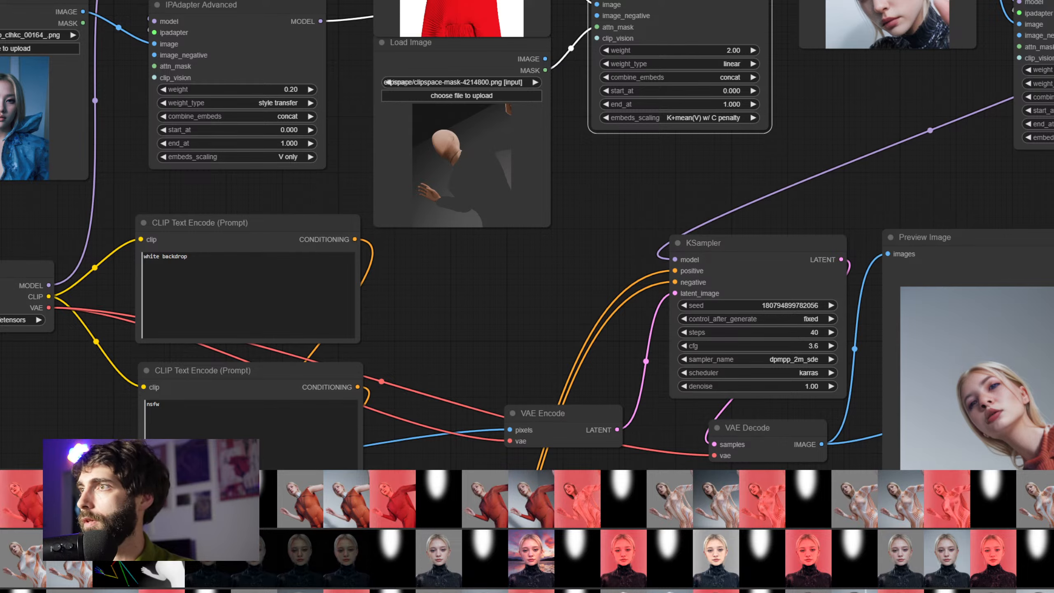
# Copy the relit image from the final Preview Image node in the relight group
pyautogui.scroll(-4, 886, 164)
pyautogui.moveTo(886, 163); pyautogui.dragTo(997, 93)
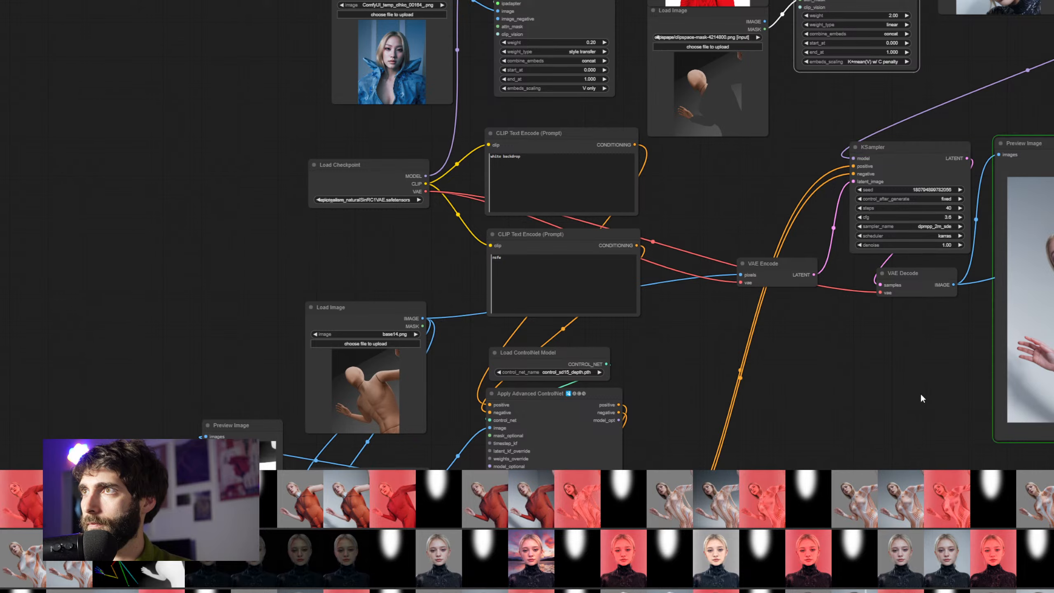
pyautogui.moveTo(942, 407); pyautogui.dragTo(316, 354)
pyautogui.scroll(-4, 484, 380)
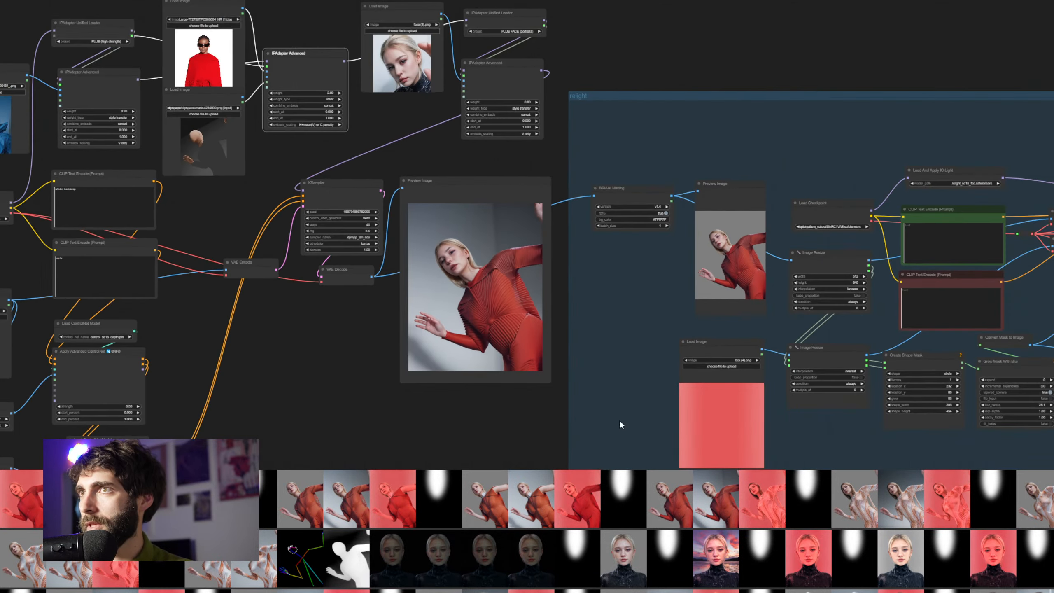
pyautogui.moveTo(827, 457); pyautogui.dragTo(424, 335)
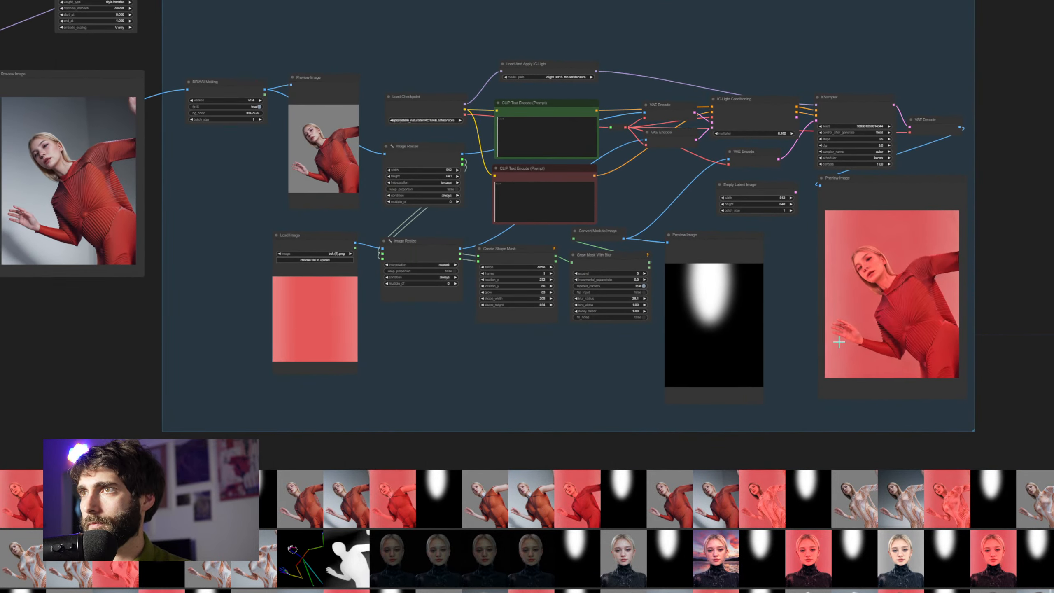
pyautogui.rightClick(870, 271)
pyautogui.click(890, 324)
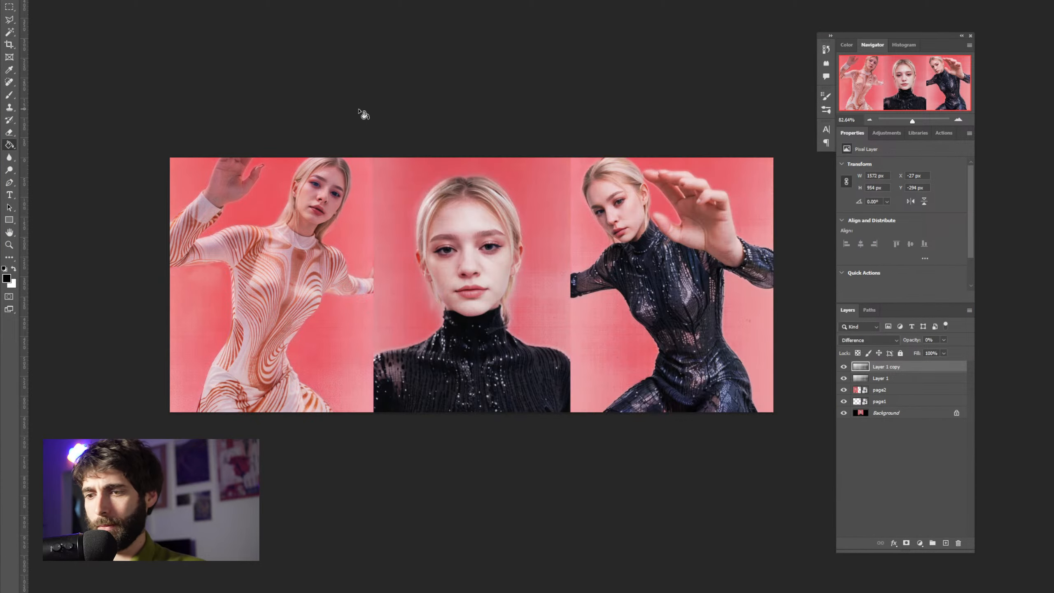
# In Photoshop, create a new 512 × 640 px document from the clipboard preset and paste the relit image
pyautogui.hotkey('ctrl', 'n')
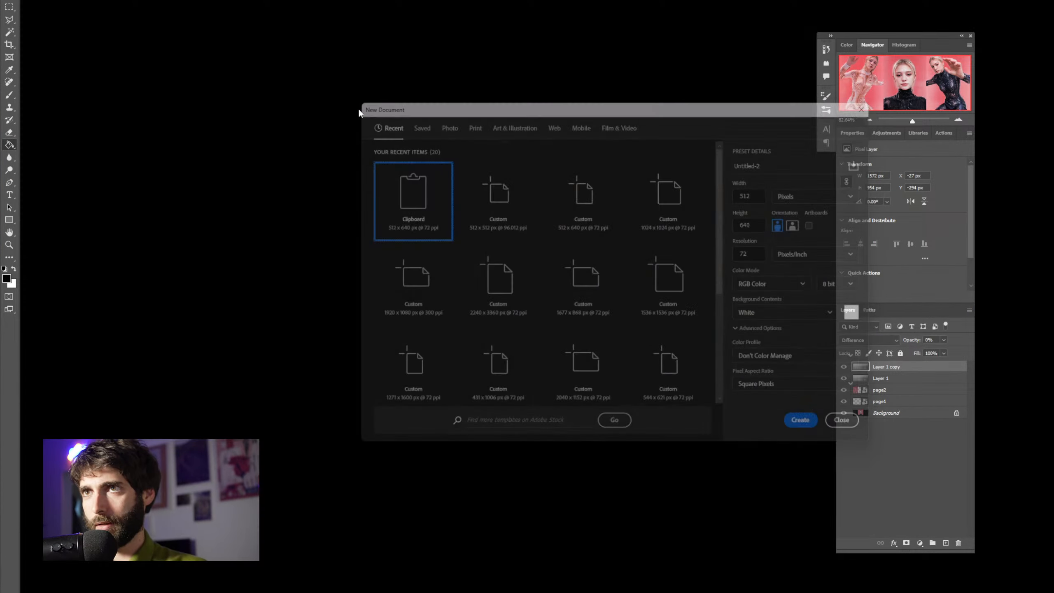
pyautogui.press('Return')
pyautogui.hotkey('ctrl', 'v')
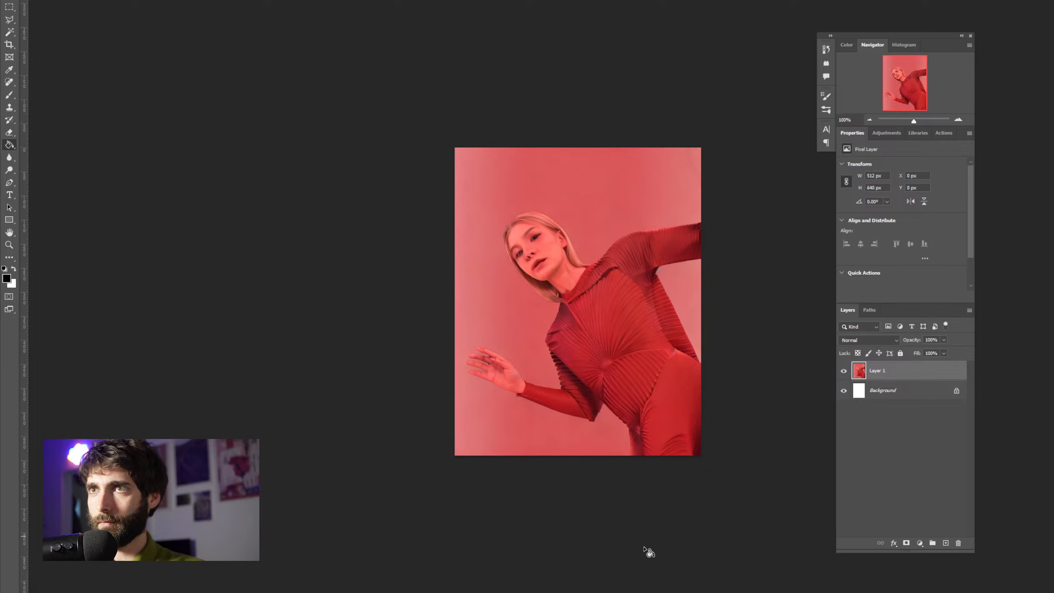
# Switch back to ComfyUI and copy the original, pre-relight image from the Preview Image node outside the relight group
pyautogui.moveTo(627, 592)
pyautogui.click(572, 583)
pyautogui.moveTo(257, 278); pyautogui.dragTo(350, 248)
pyautogui.scroll(-2, 358, 267)
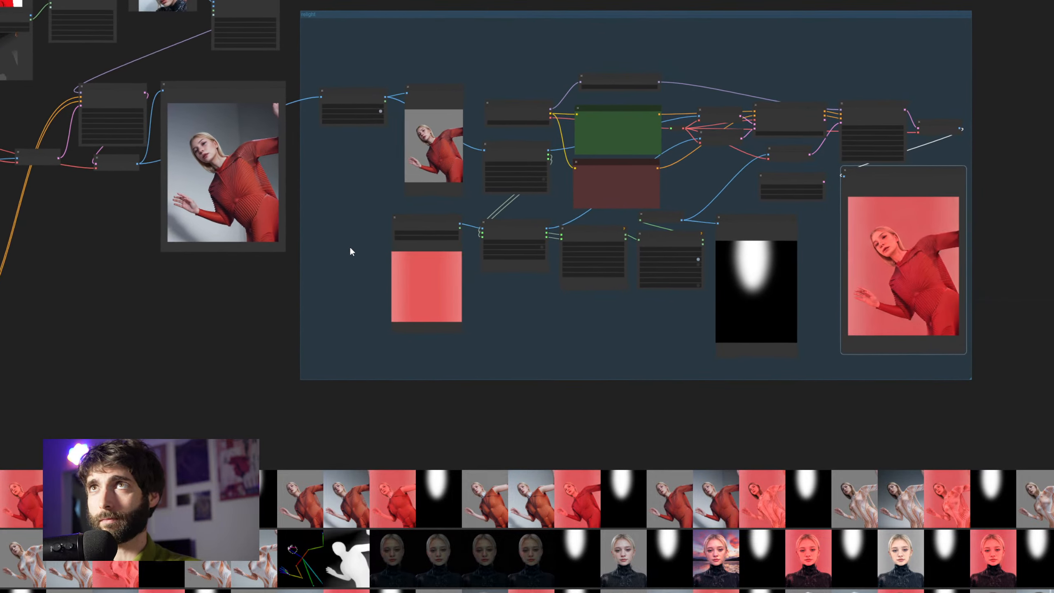
pyautogui.click(227, 183)
pyautogui.rightClick(228, 183)
pyautogui.click(263, 230)
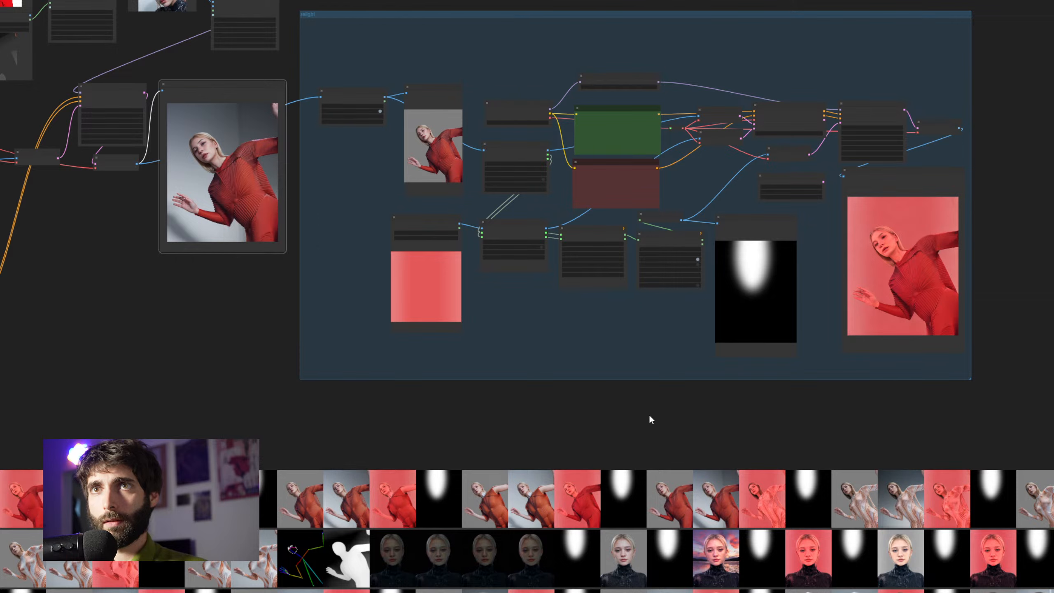
# Paste the original image as a layer above the relit one in Photoshop and toggle its visibility to compare them
pyautogui.hotkey('alt', 'Tab')
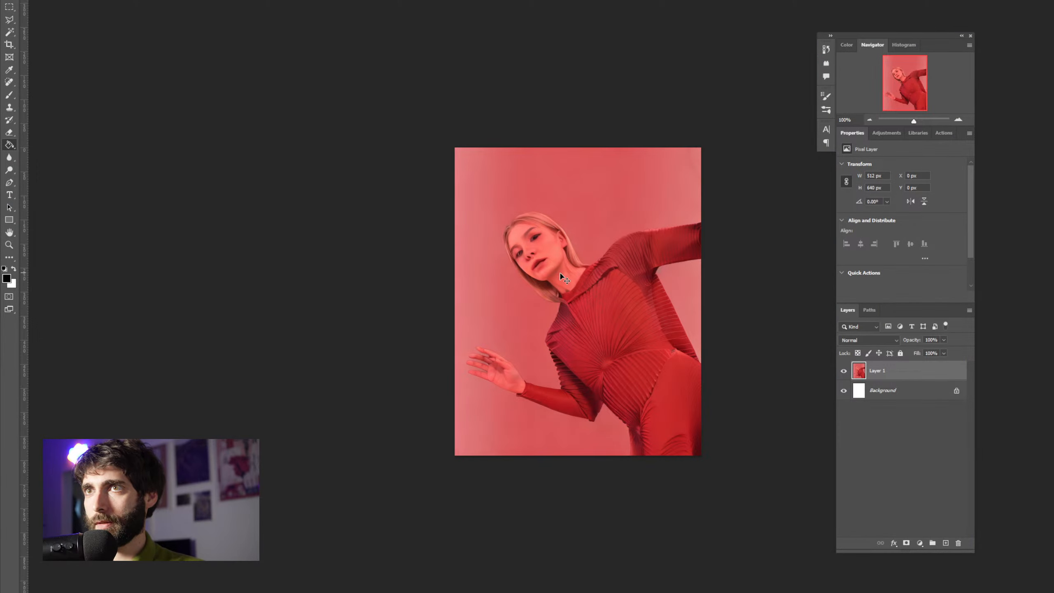
pyautogui.hotkey('ctrl', 'v')
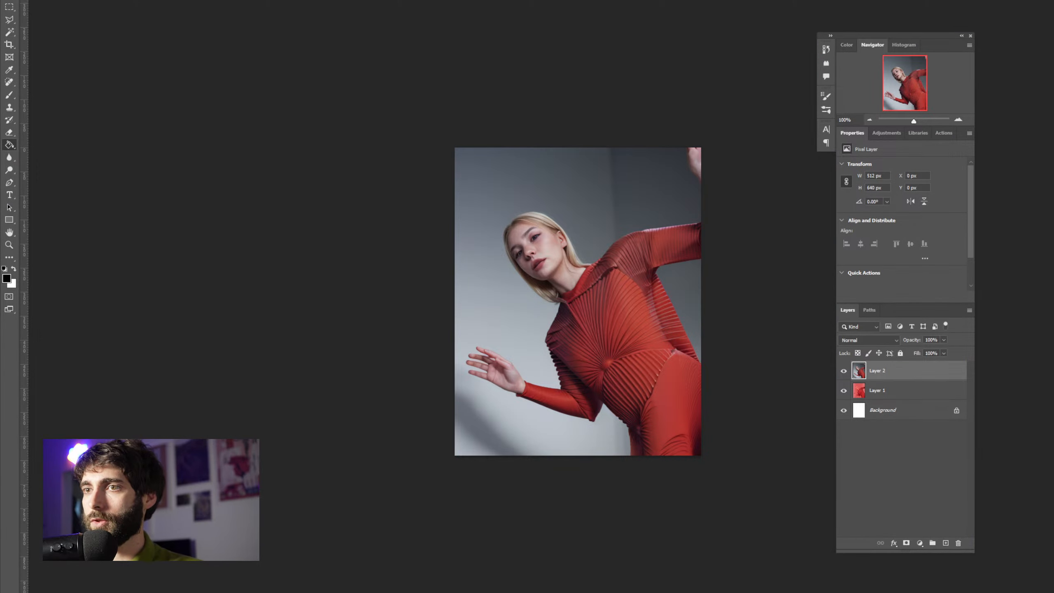
pyautogui.click(844, 371)
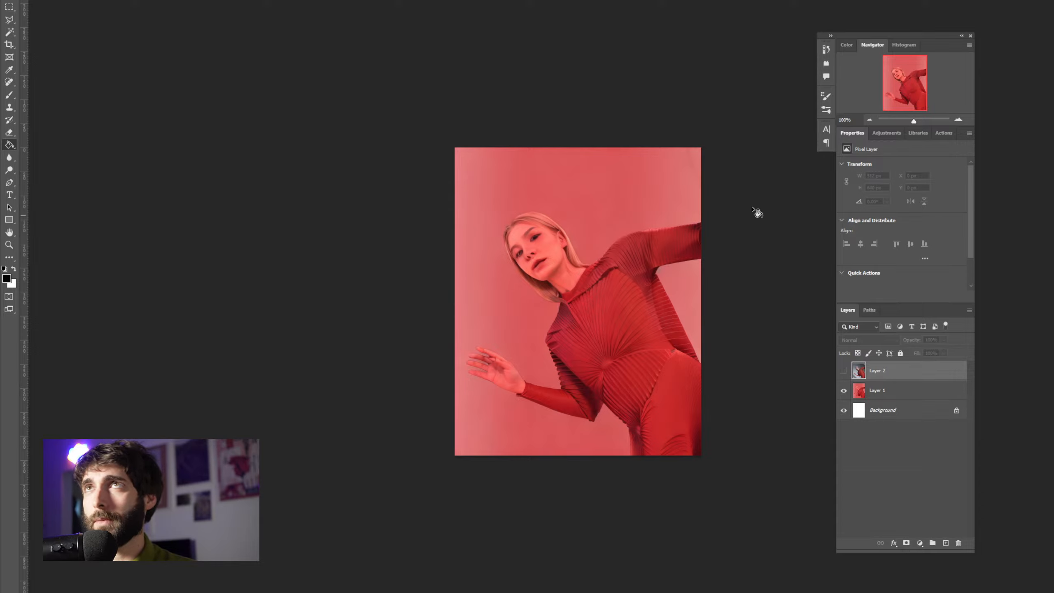
pyautogui.click(842, 371)
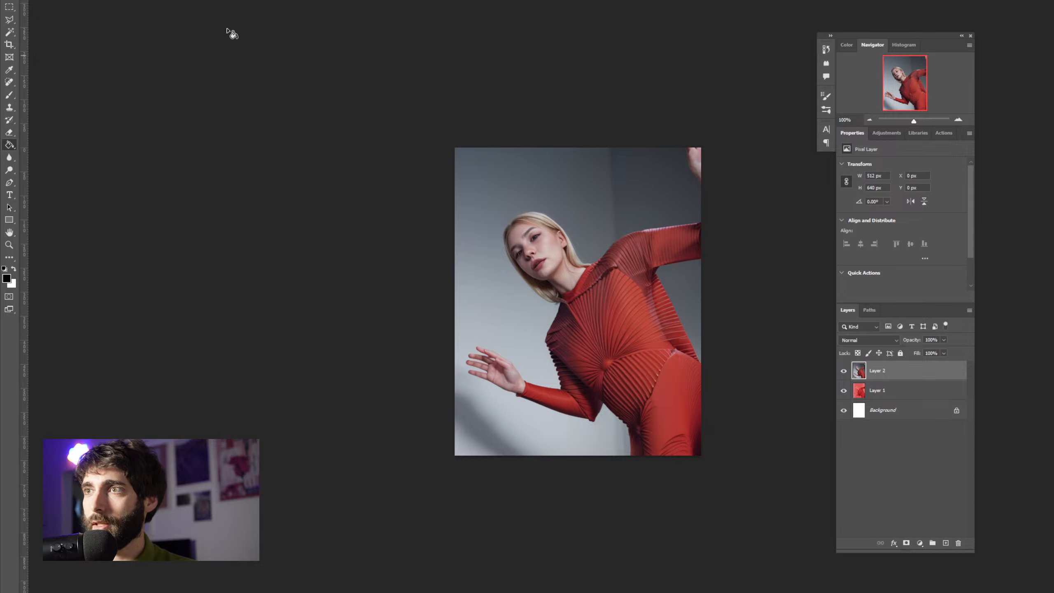
# Select the subject on Layer 2 and turn the selection into a layer mask
pyautogui.click(112, 0)
pyautogui.click(140, 75)
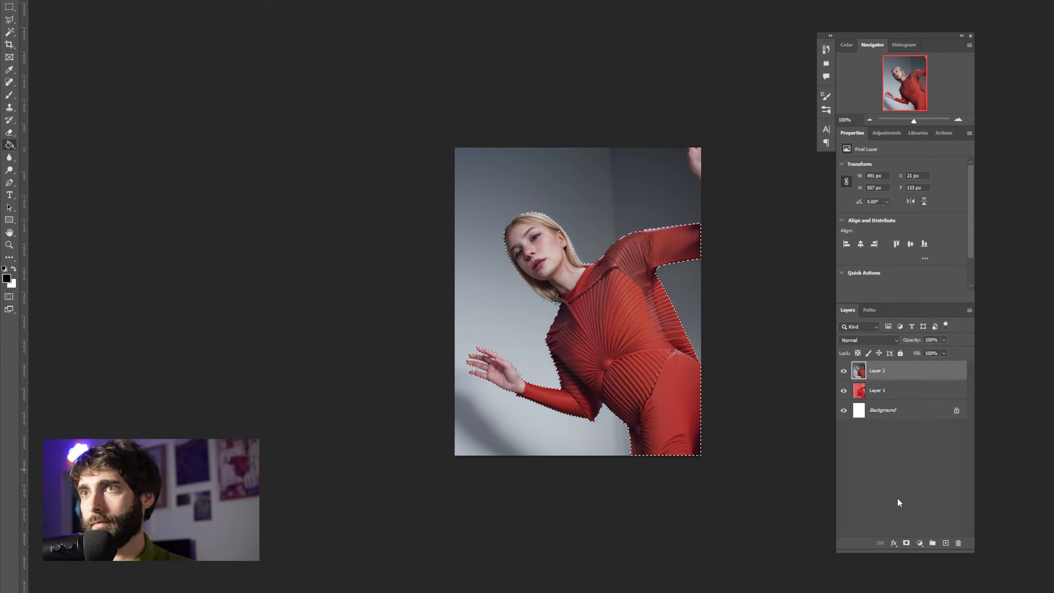
pyautogui.click(906, 544)
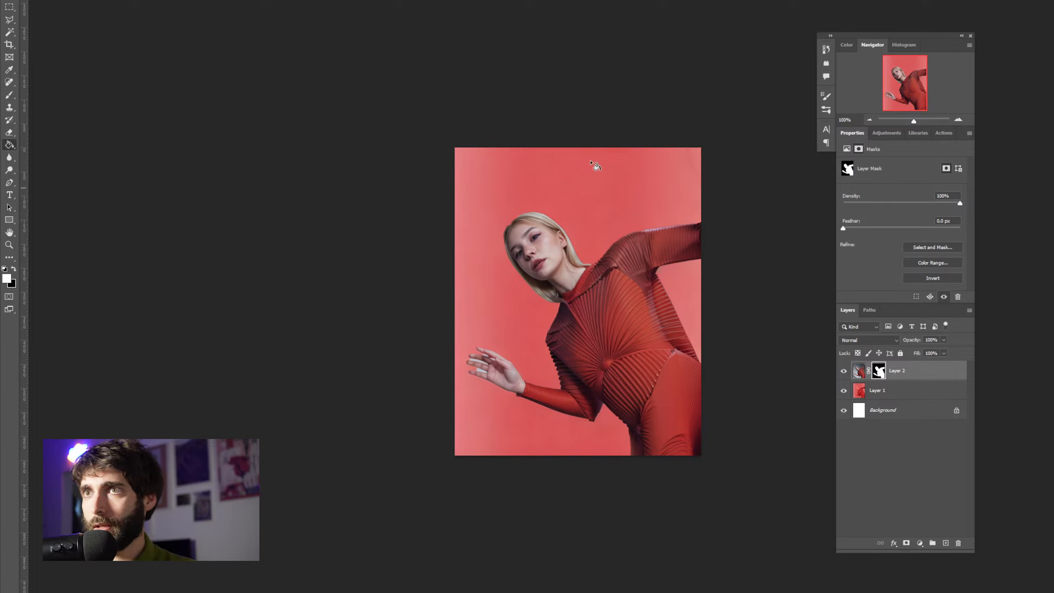
# Soften the edges of Layer 2's mask with a filter and lower the layer's opacity to 79%
pyautogui.click(132, 0)
pyautogui.click(158, 0)
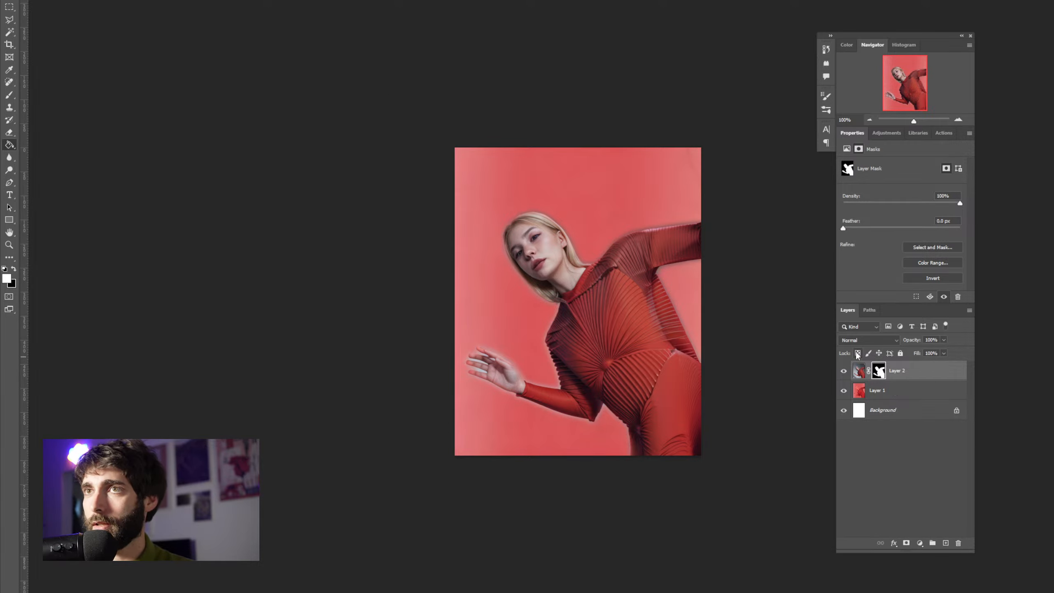
pyautogui.moveTo(917, 342); pyautogui.dragTo(903, 348)
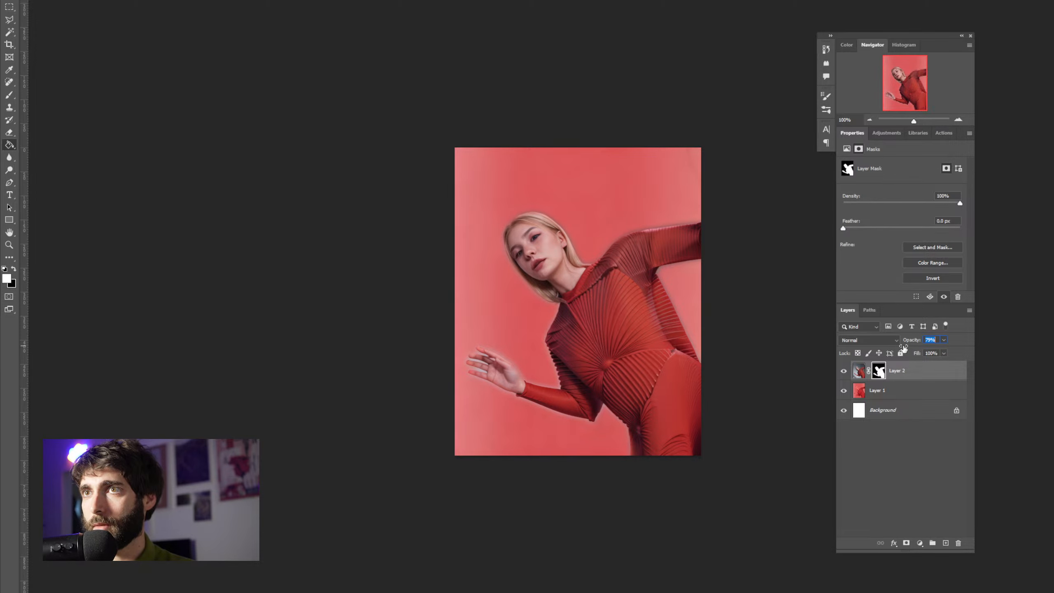
# Compare the face close up with and without the masked original layer, then inspect the whole composite
pyautogui.scroll(5, 581, 253)
pyautogui.scroll(12, 567, 312)
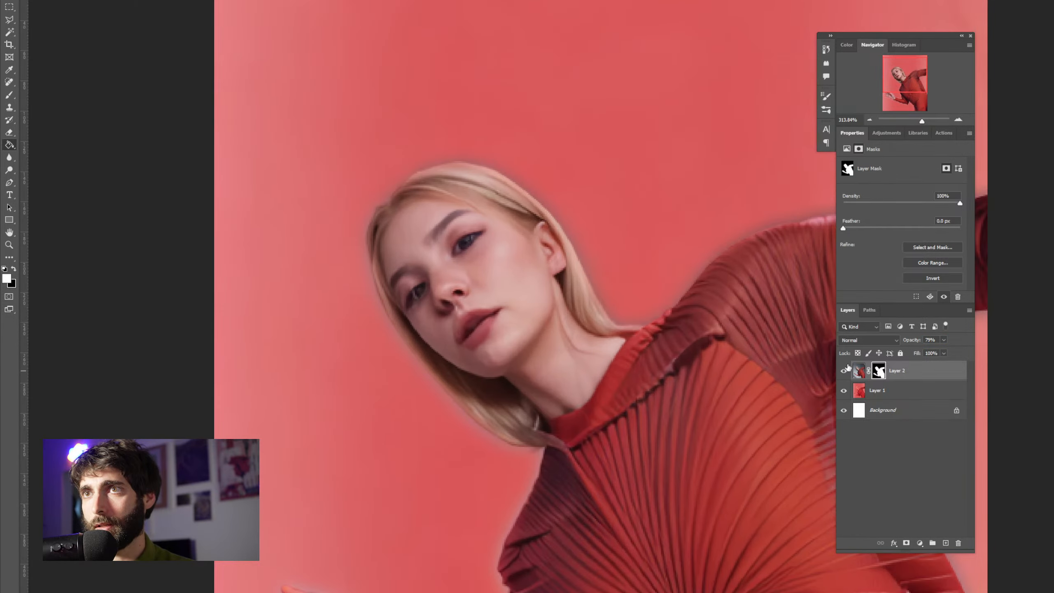
pyautogui.click(845, 371)
pyautogui.click(845, 371)
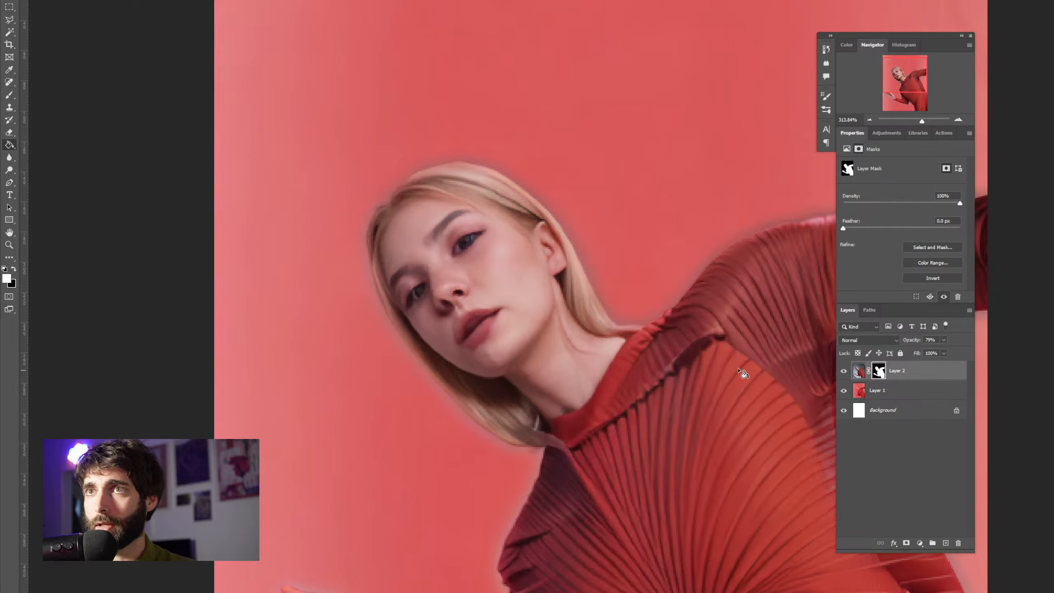
pyautogui.scroll(-6, 736, 368)
pyautogui.scroll(-2, 707, 364)
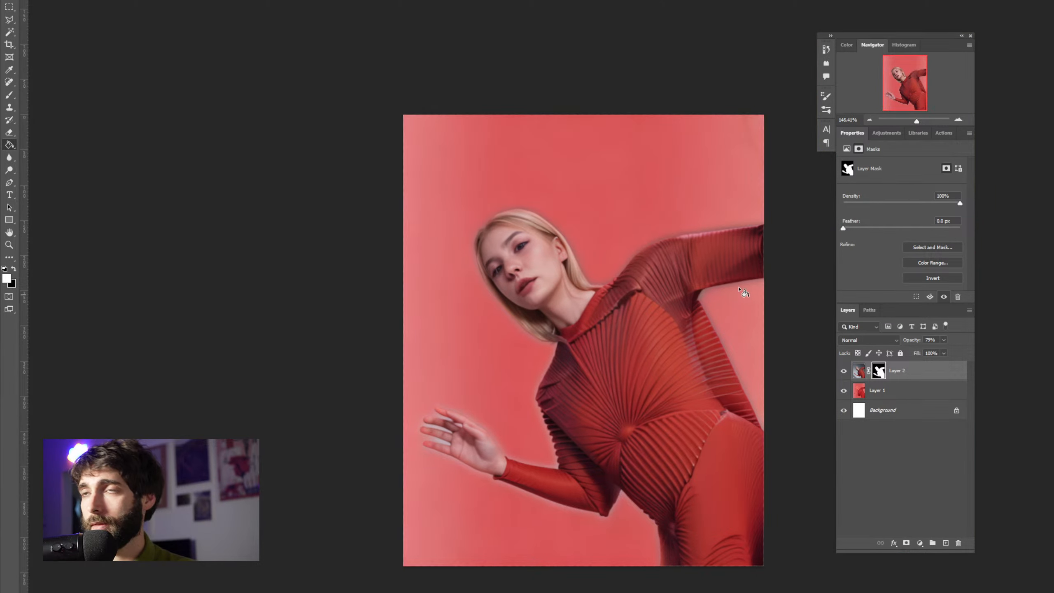
# Merge all visible layers into one and duplicate the merged layer
pyautogui.hotkey('ctrl', 'shift', 'e')
pyautogui.press('x')
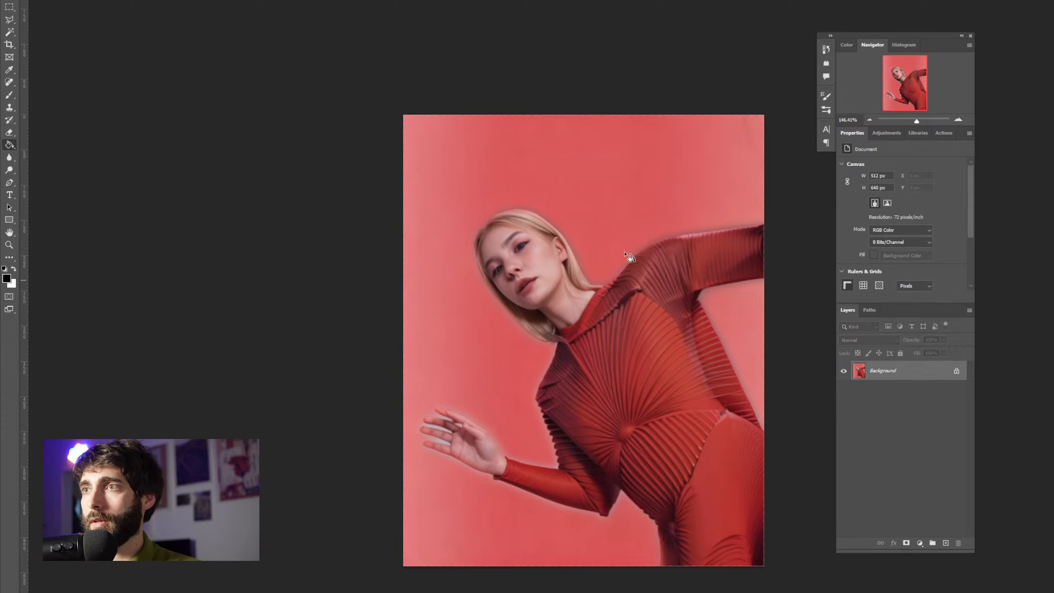
pyautogui.hotkey('ctrl', 'j')
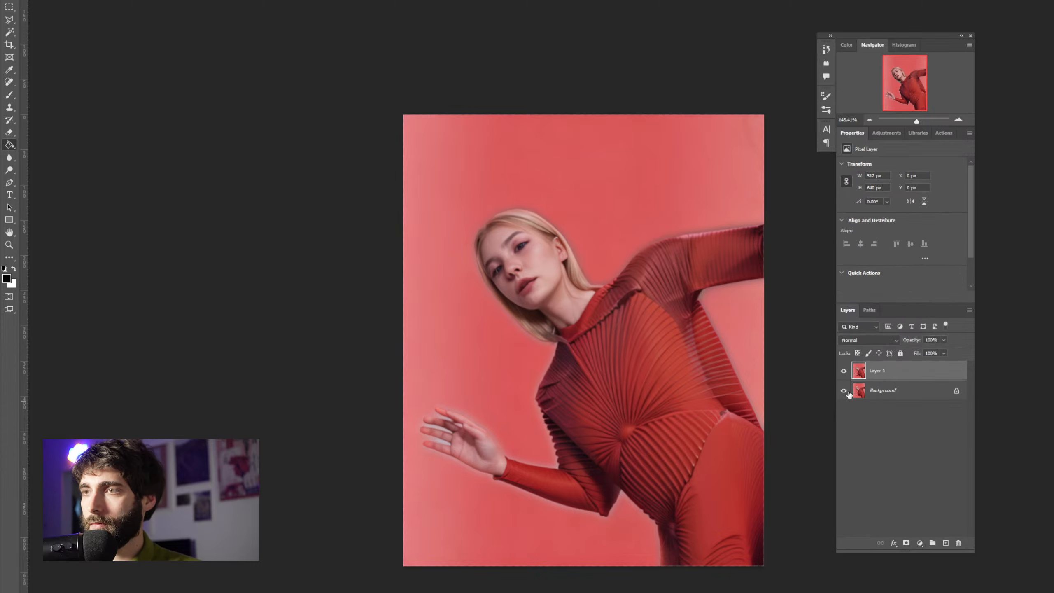
# Add a Brightness/Contrast adjustment with brightness -10 and contrast 23, and merge everything down into the Background
pyautogui.hscroll(4, 754, 362)
pyautogui.scroll(-1, 753, 362)
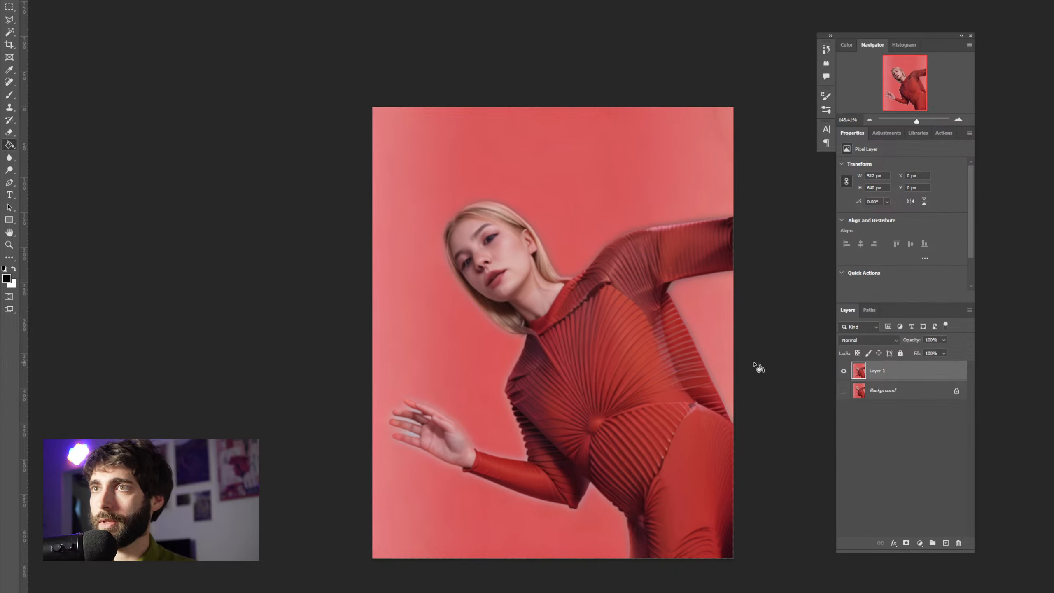
pyautogui.click(885, 134)
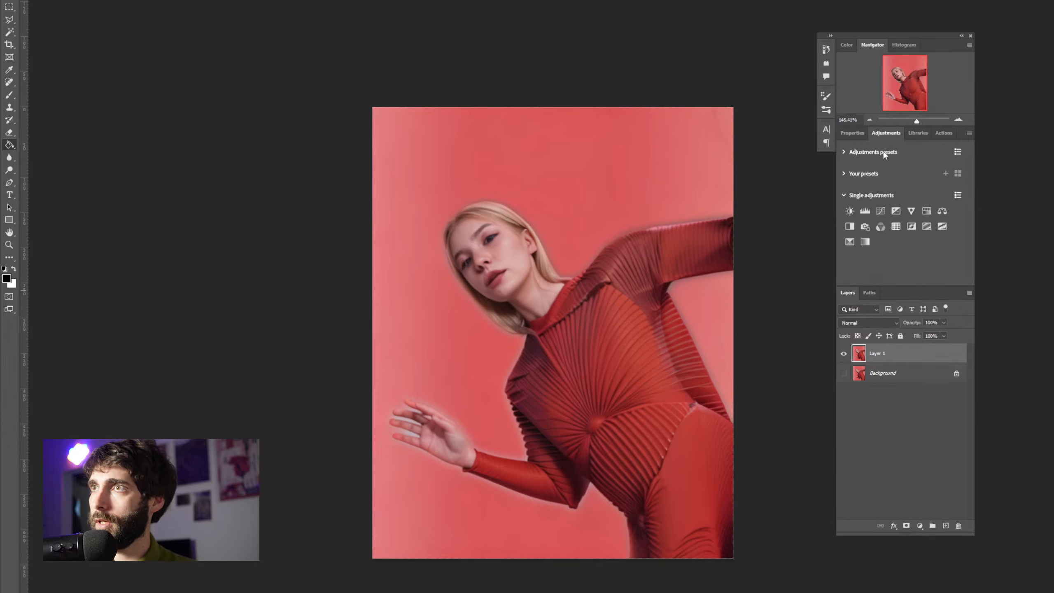
pyautogui.click(849, 211)
pyautogui.moveTo(901, 191); pyautogui.dragTo(914, 211)
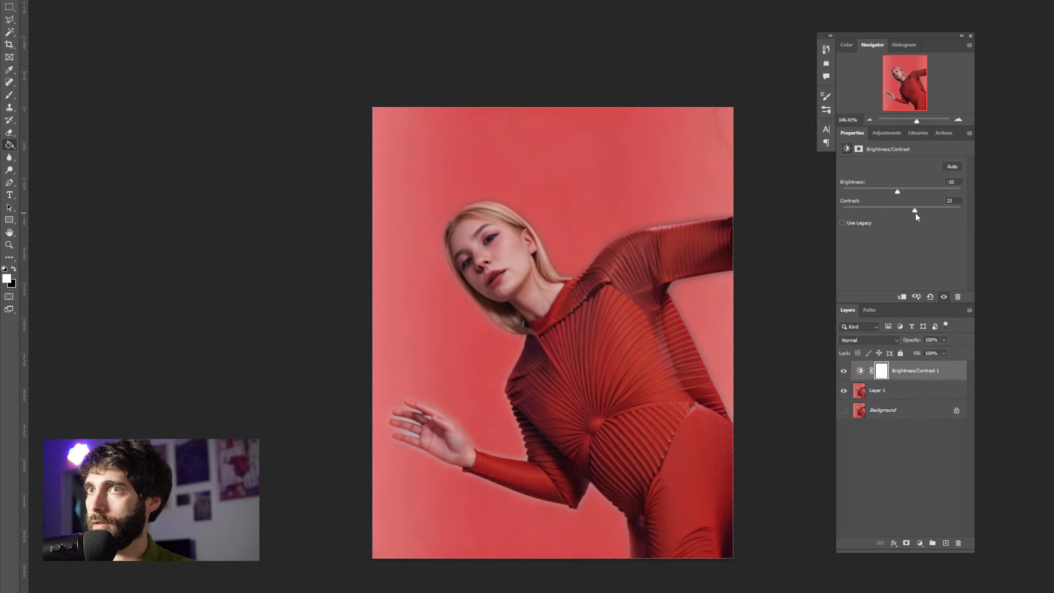
pyautogui.hotkey('ctrl', 'e')
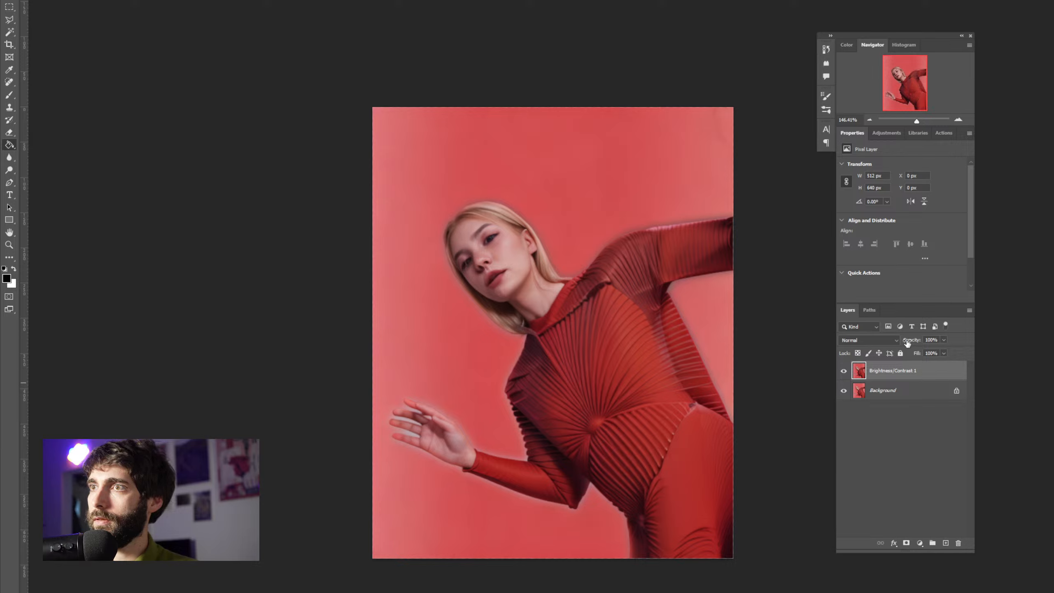
pyautogui.hotkey('ctrl', 'e')
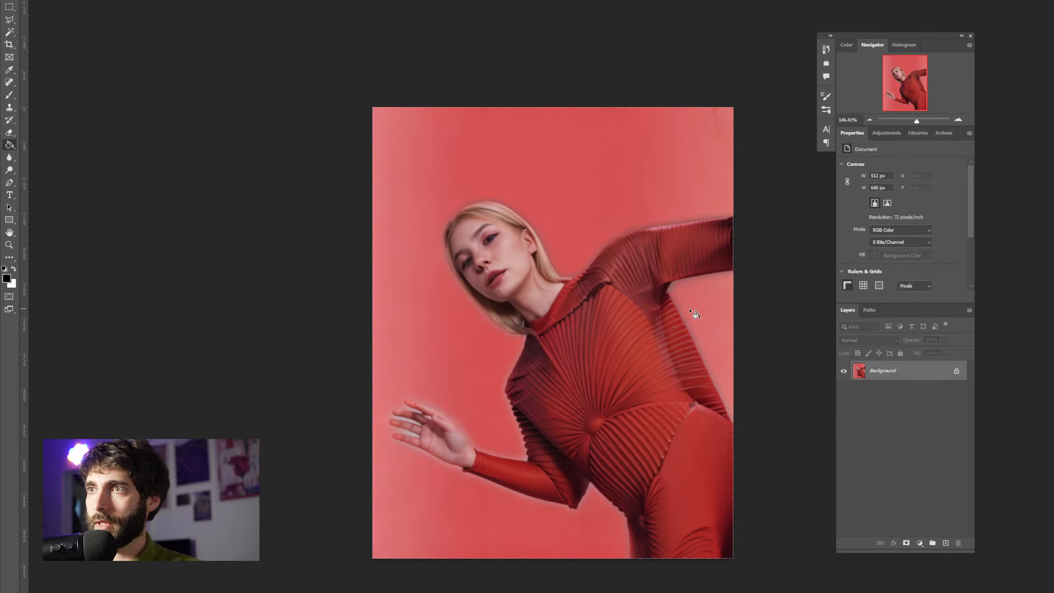
# Duplicate the Background as Layer 1, add two empty layers above it, and hide the Background
pyautogui.hotkey('ctrl', 'z')
pyautogui.hotkey('ctrl', 'z')
pyautogui.hotkey('ctrl', 'z')
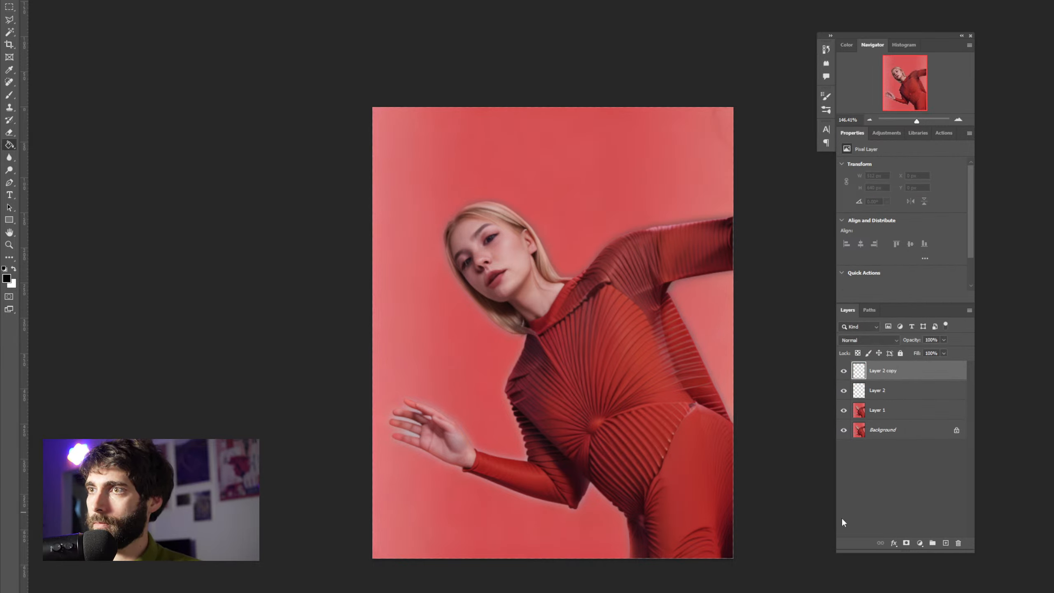
pyautogui.click(843, 431)
# Paint a white reference dot on the dress below the shoulder and use Color Range to select the image highlights
pyautogui.press('b')
pyautogui.press('x')
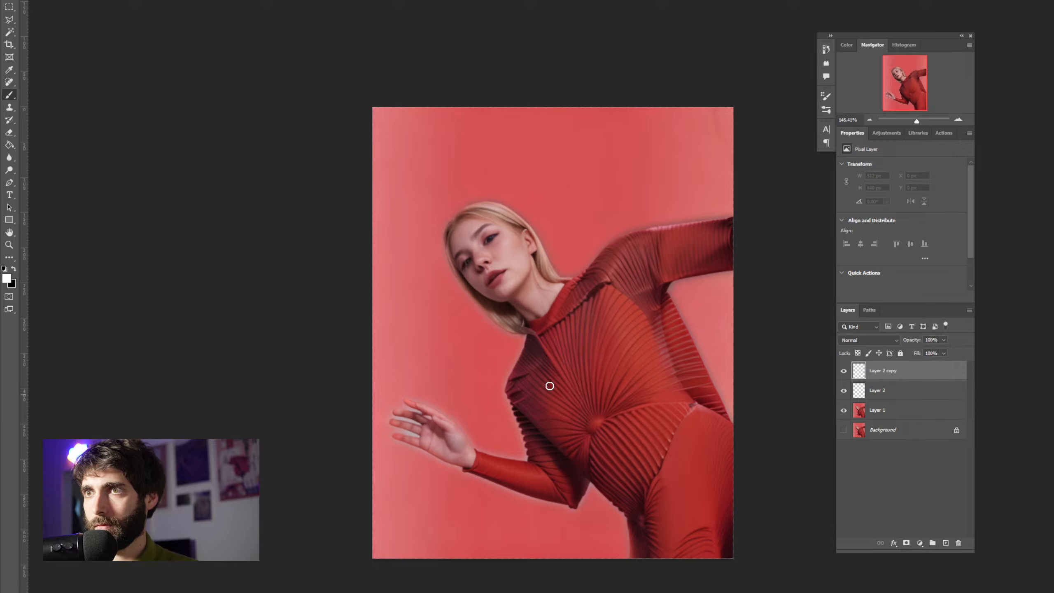
pyautogui.click(534, 374)
pyautogui.click(111, 1)
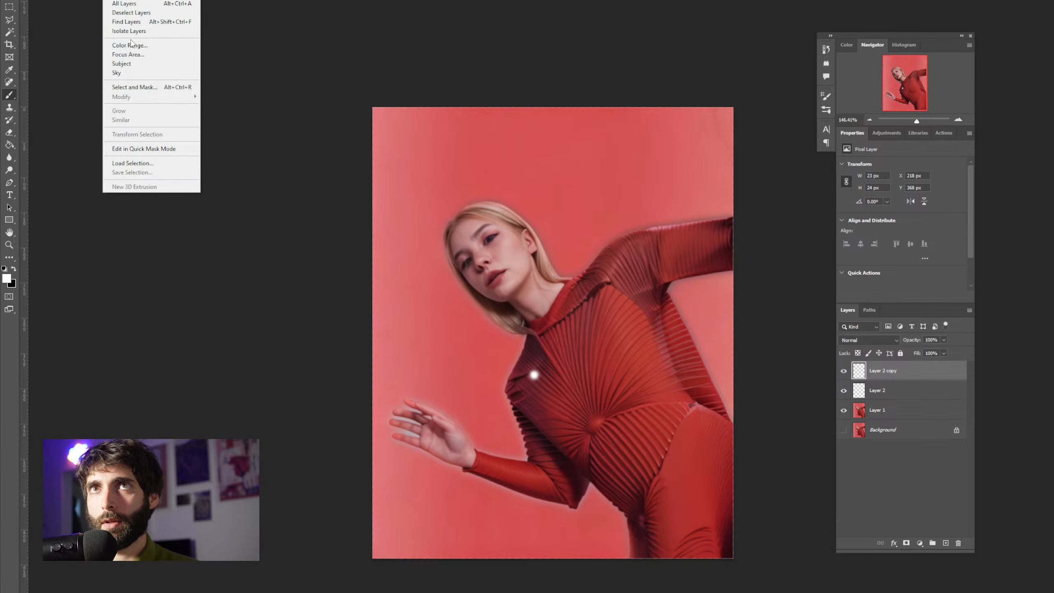
pyautogui.click(132, 45)
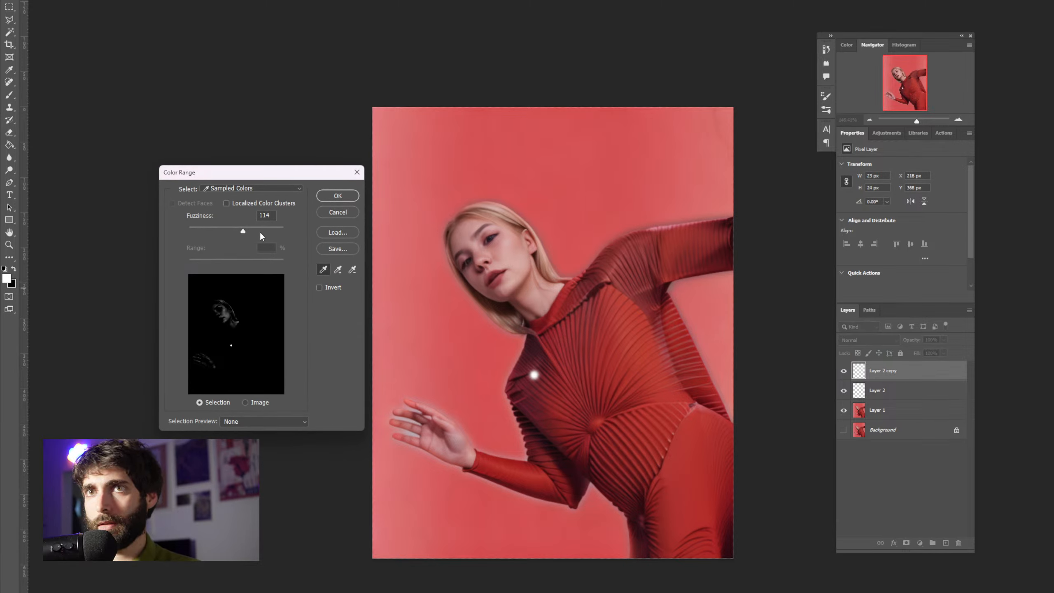
pyautogui.moveTo(261, 233); pyautogui.dragTo(254, 229)
pyautogui.click(338, 196)
# Fill the selected highlights with white on Layer 2 copy at 60% opacity and erase the white reference dot
pyautogui.press('g')
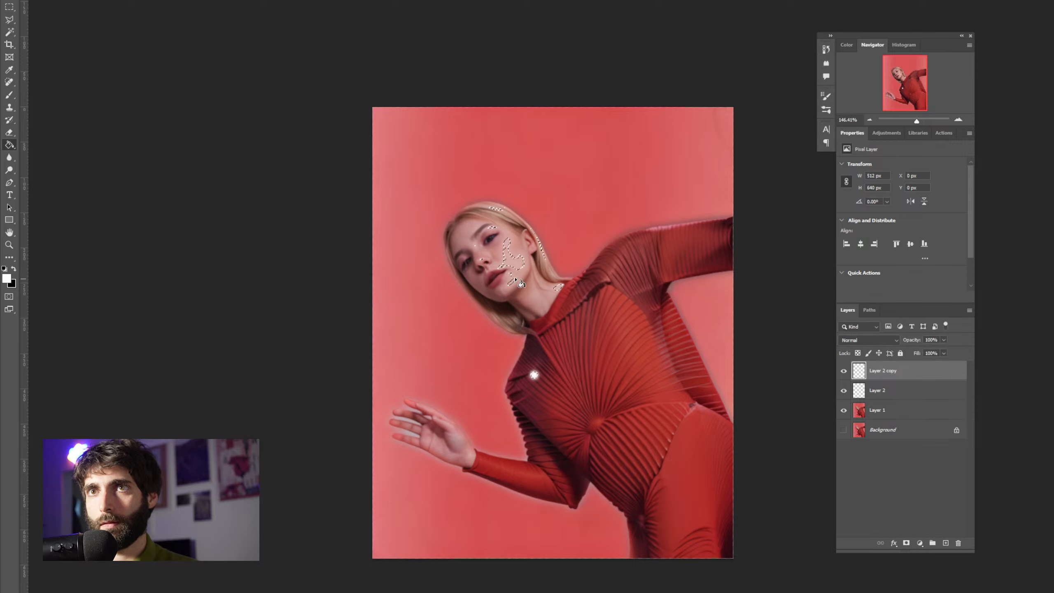
pyautogui.hotkey('ctrl', 'd')
pyautogui.press('e')
pyautogui.click(535, 374)
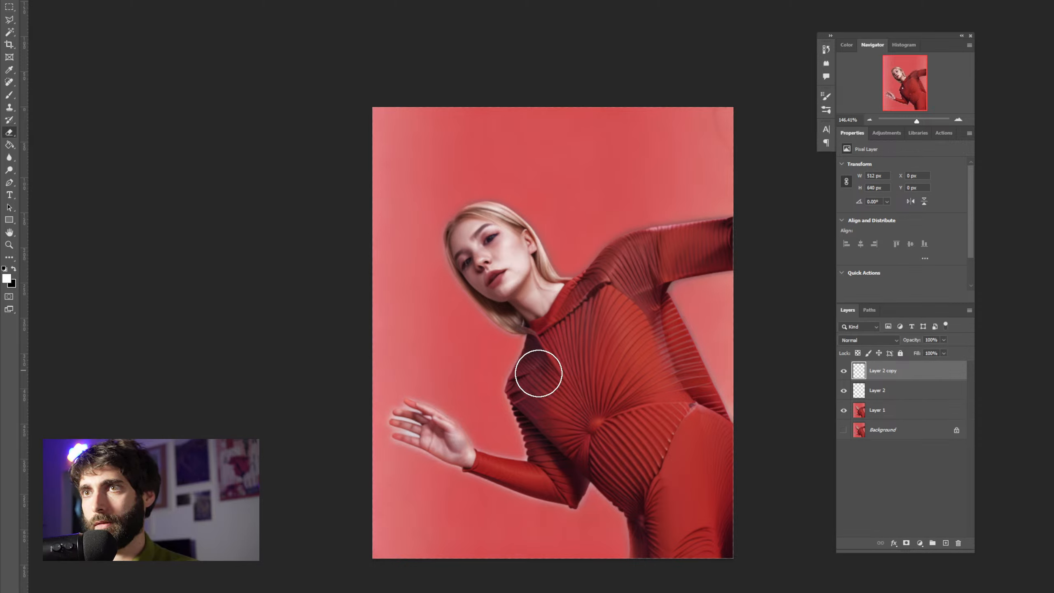
pyautogui.moveTo(908, 343); pyautogui.dragTo(891, 352)
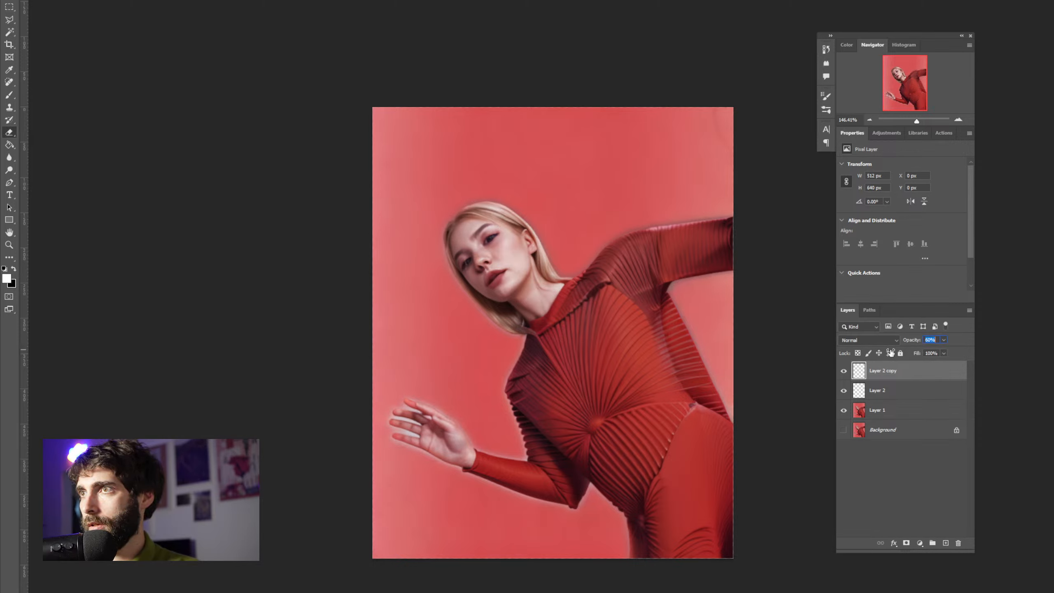
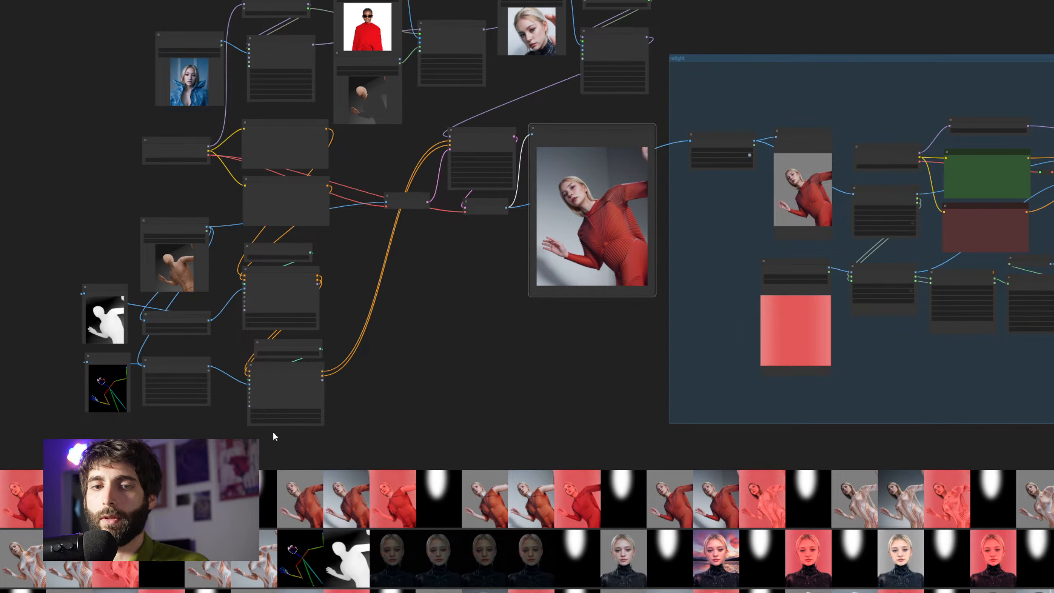
# Switch to ComfyUI and load base15.png as the pose image and base15 (1).png as the outfit mask image
pyautogui.moveTo(495, 389); pyautogui.dragTo(713, 436)
pyautogui.scroll(2, 619, 401)
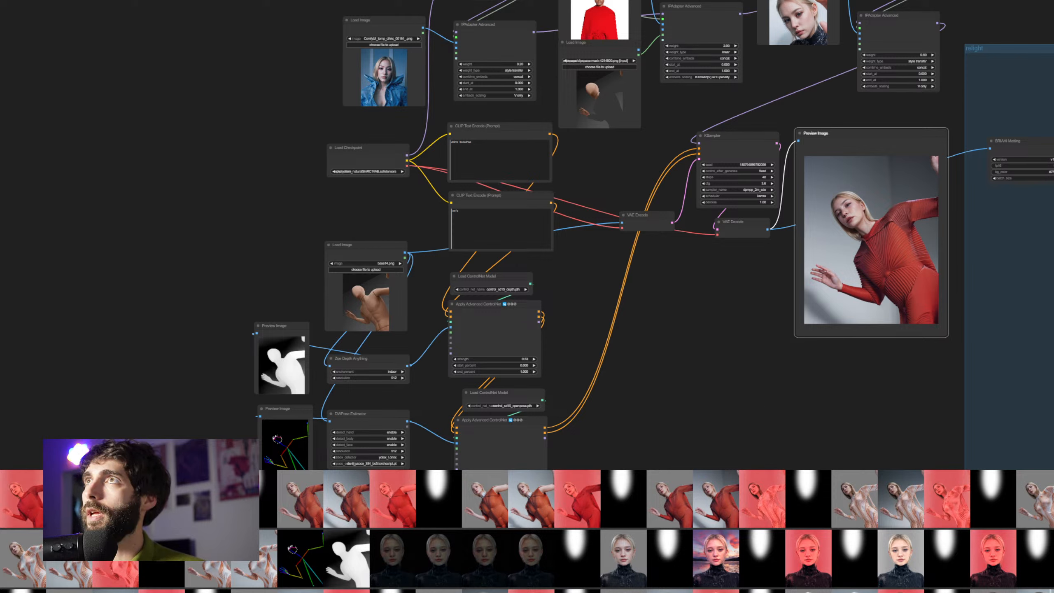
pyautogui.click(350, 268)
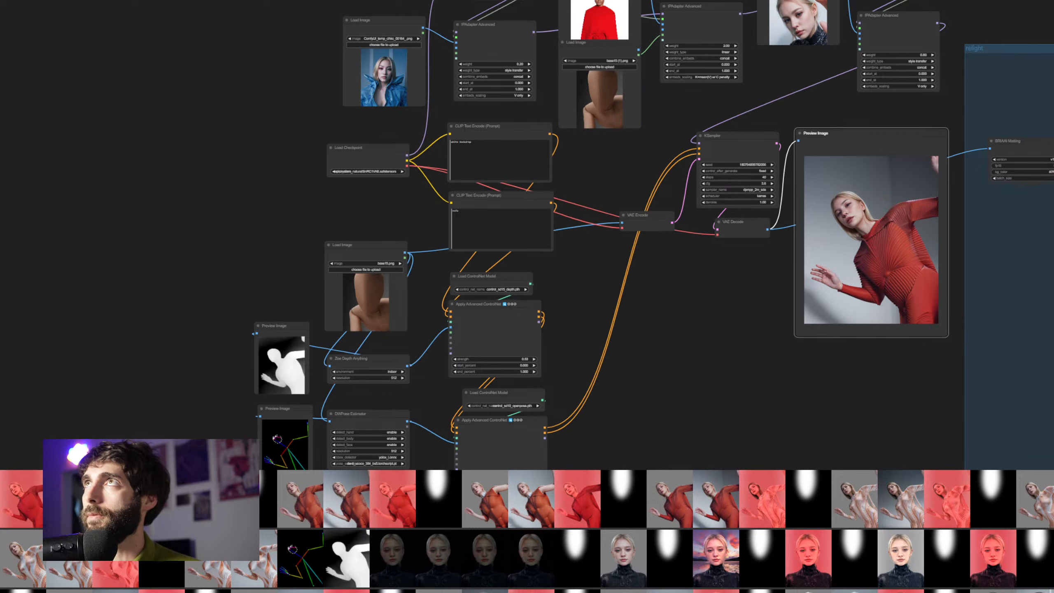
pyautogui.scroll(5, 660, 120)
pyautogui.moveTo(653, 118); pyautogui.dragTo(604, 341)
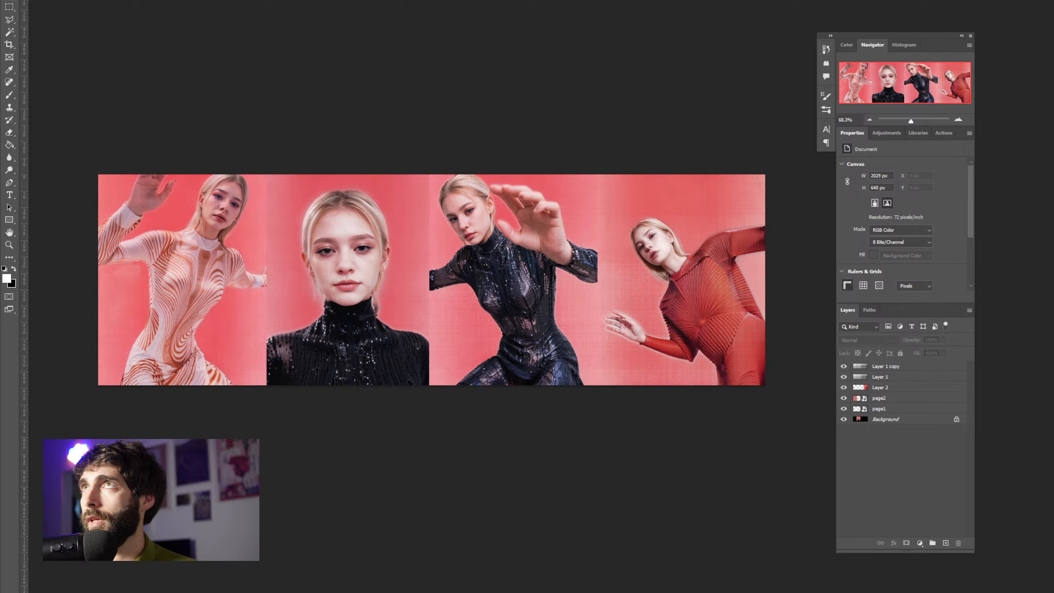
# Switch to Photoshop and crop the black sequin dress photo to the torso, from the lower face to the forearms
pyautogui.click(465, 1)
pyautogui.scroll(2, 714, 157)
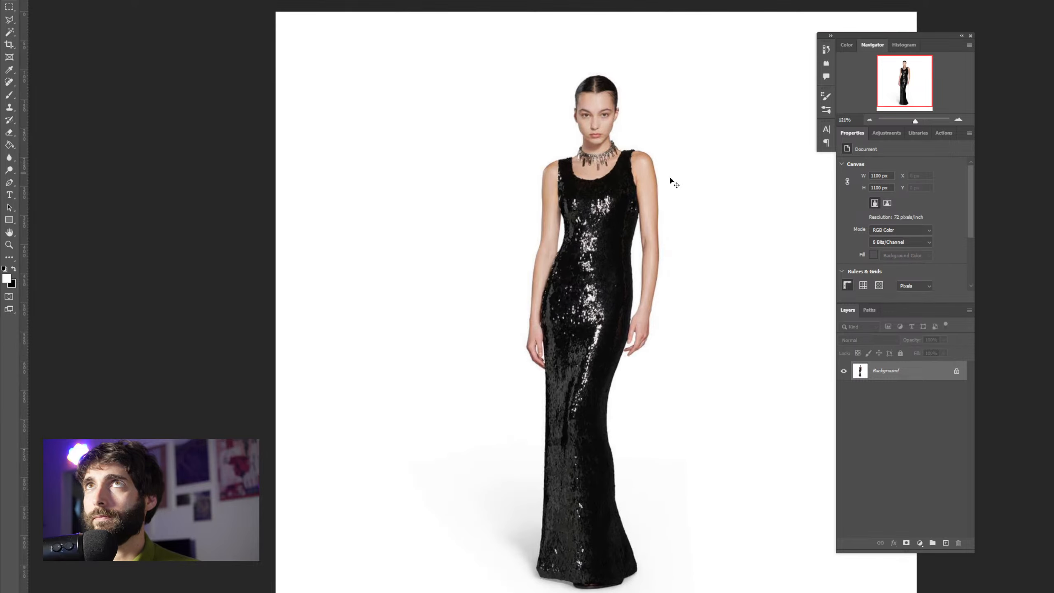
pyautogui.press('c')
pyautogui.scroll(-3, 631, 265)
pyautogui.moveTo(603, 554); pyautogui.dragTo(604, 418)
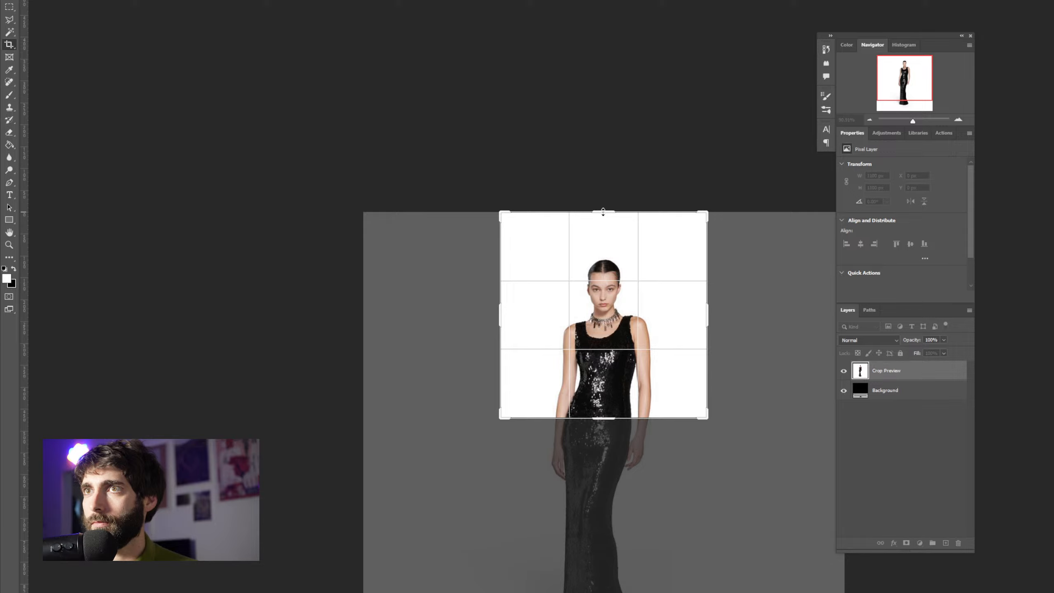
pyautogui.moveTo(604, 212); pyautogui.dragTo(597, 260)
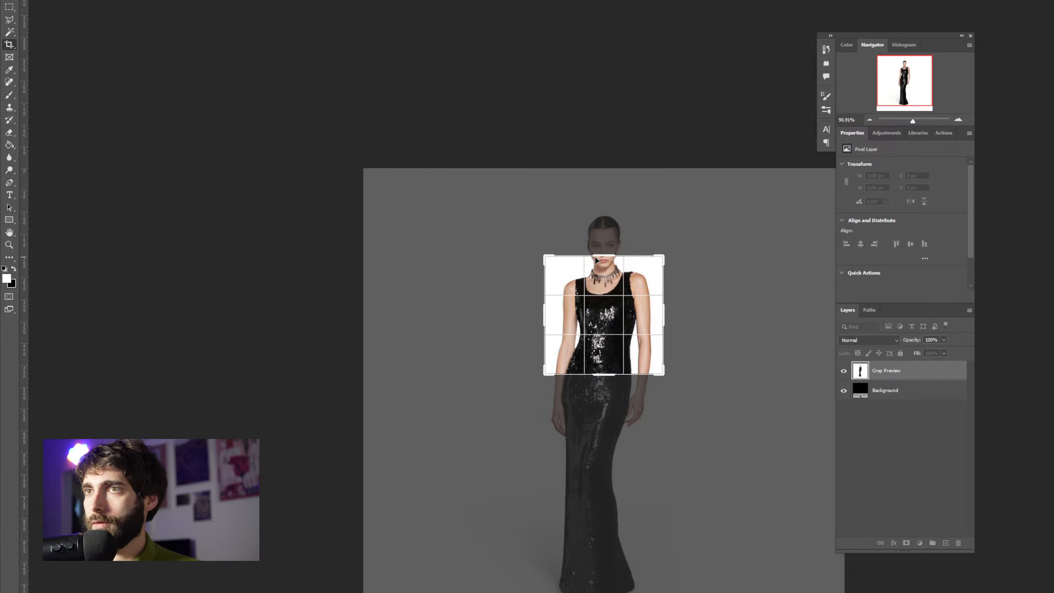
pyautogui.press('Return')
pyautogui.hotkey('ctrl', '0')
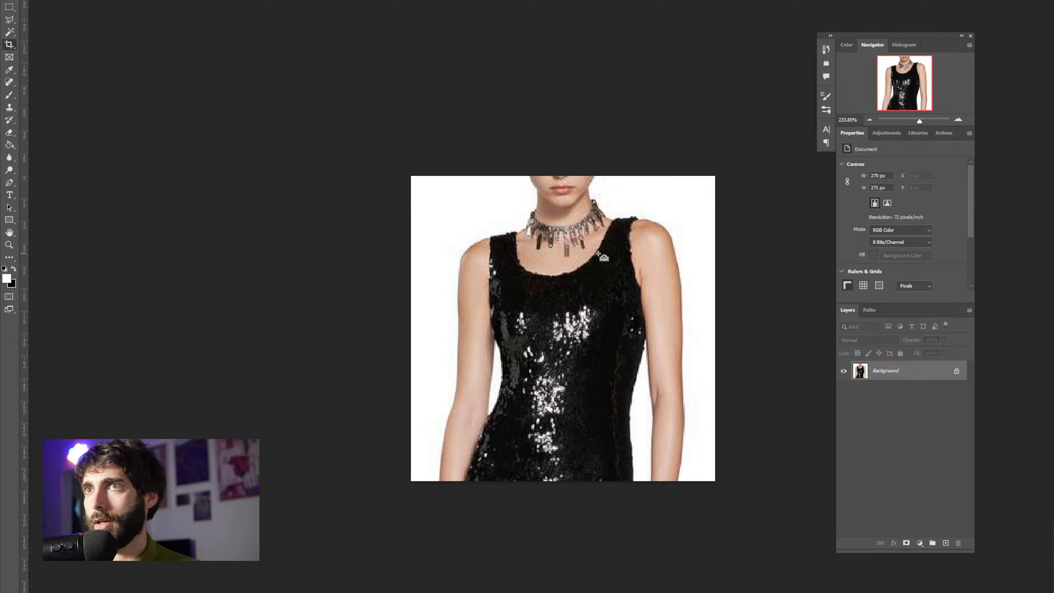
# Save the crop as a progressive JPEG at quality 12 and load it as the outfit reference in ComfyUI
pyautogui.hotkey('ctrl', 's')
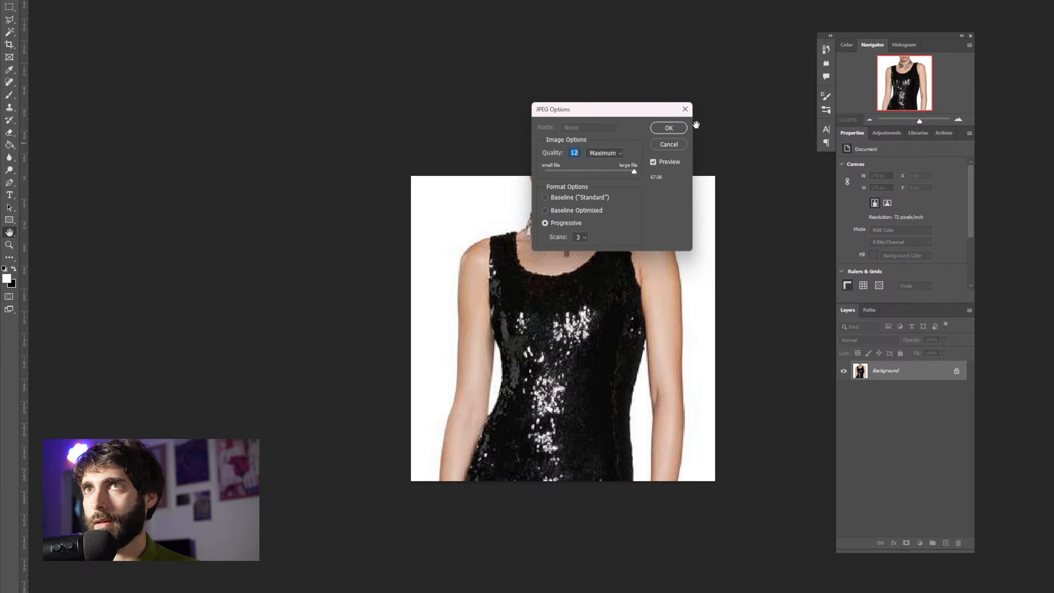
pyautogui.click(669, 128)
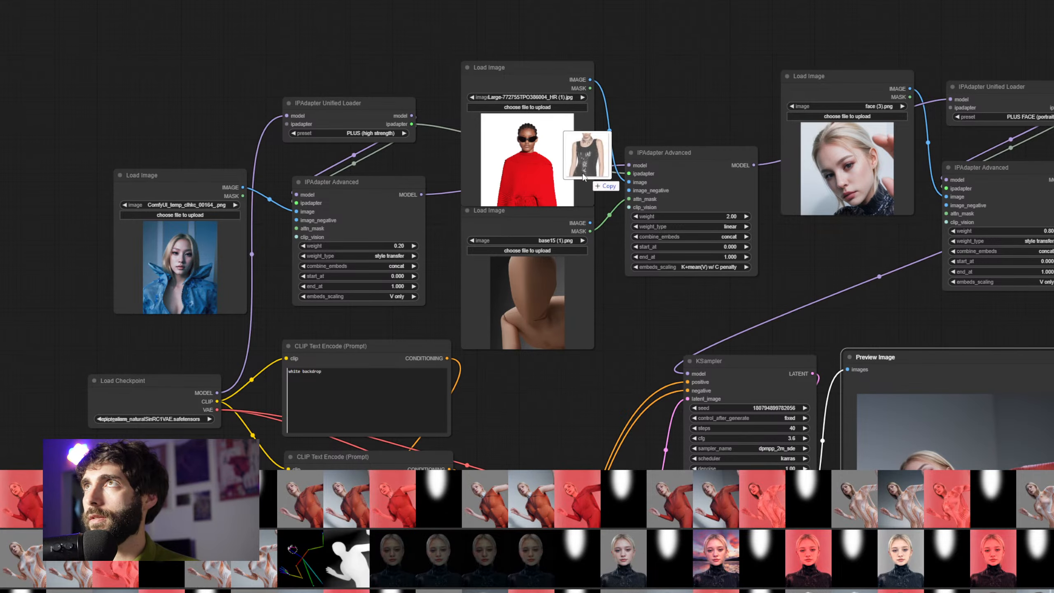
pyautogui.moveTo(591, 161); pyautogui.dragTo(536, 166)
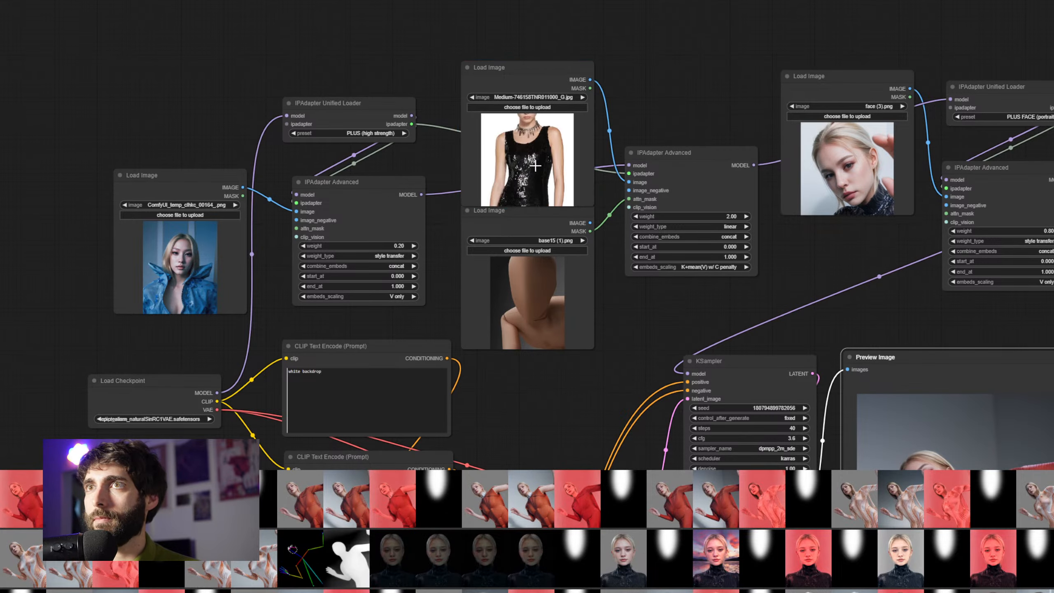
# Mask the mannequin's neck, shoulders, arm and chest in base15 (1).png with the mask editor and save the mask
pyautogui.rightClick(529, 313)
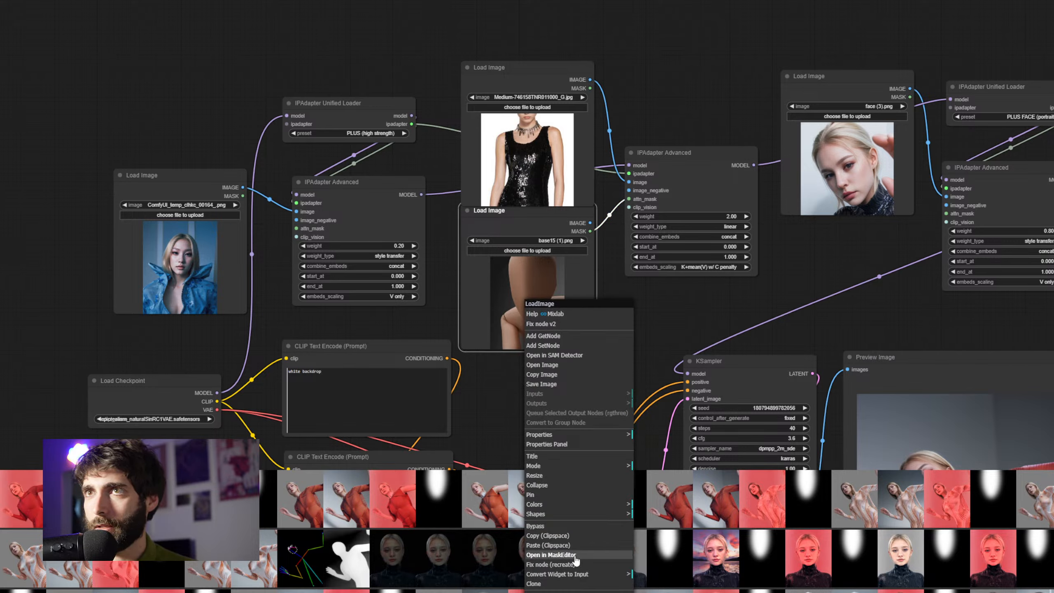
pyautogui.click(552, 555)
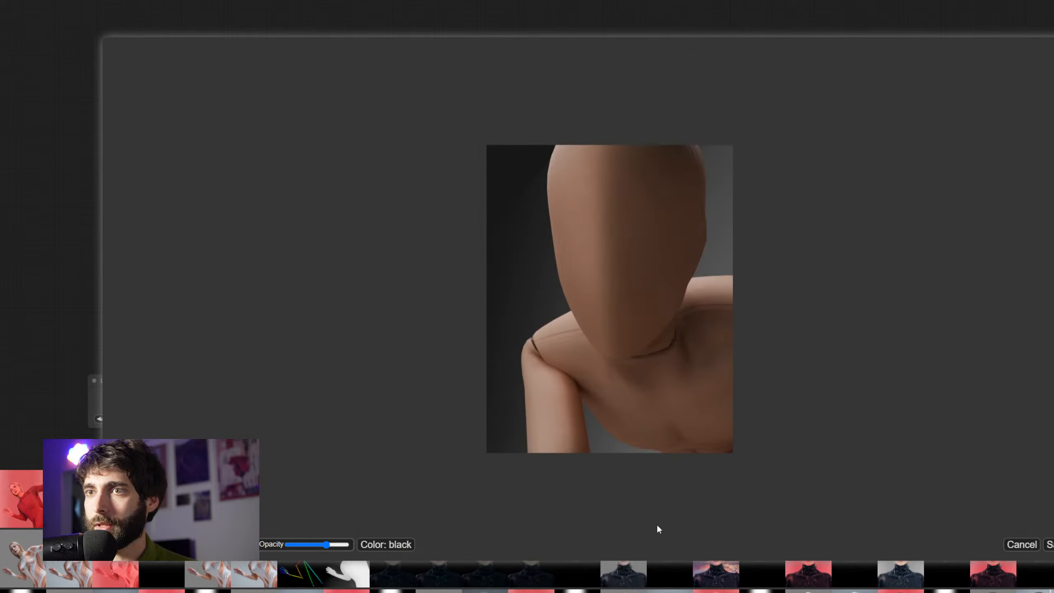
pyautogui.moveTo(581, 359)
pyautogui.mouseDown()
pyautogui.moveTo(565, 321)
pyautogui.moveTo(591, 364)
pyautogui.moveTo(574, 345)
pyautogui.moveTo(591, 363)
pyautogui.moveTo(669, 350)
pyautogui.moveTo(597, 372)
pyautogui.moveTo(669, 344)
pyautogui.moveTo(654, 360)
pyautogui.moveTo(706, 283)
pyautogui.moveTo(687, 341)
pyautogui.moveTo(585, 386)
pyautogui.mouseUp()
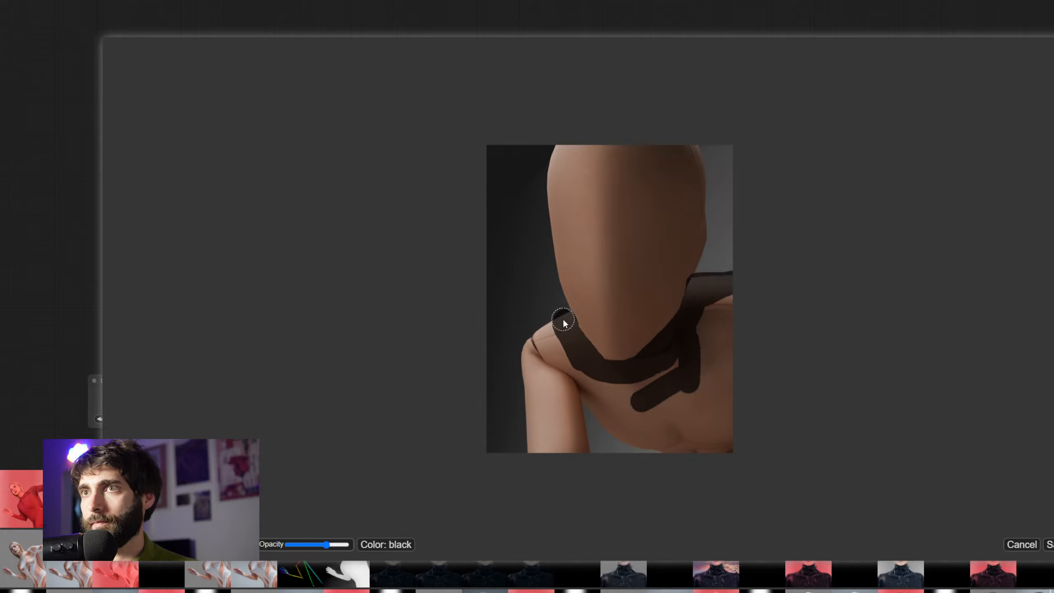
pyautogui.moveTo(562, 320)
pyautogui.mouseDown()
pyautogui.moveTo(534, 351)
pyautogui.moveTo(539, 446)
pyautogui.moveTo(528, 352)
pyautogui.moveTo(538, 446)
pyautogui.moveTo(579, 448)
pyautogui.moveTo(566, 369)
pyautogui.moveTo(549, 414)
pyautogui.mouseUp()
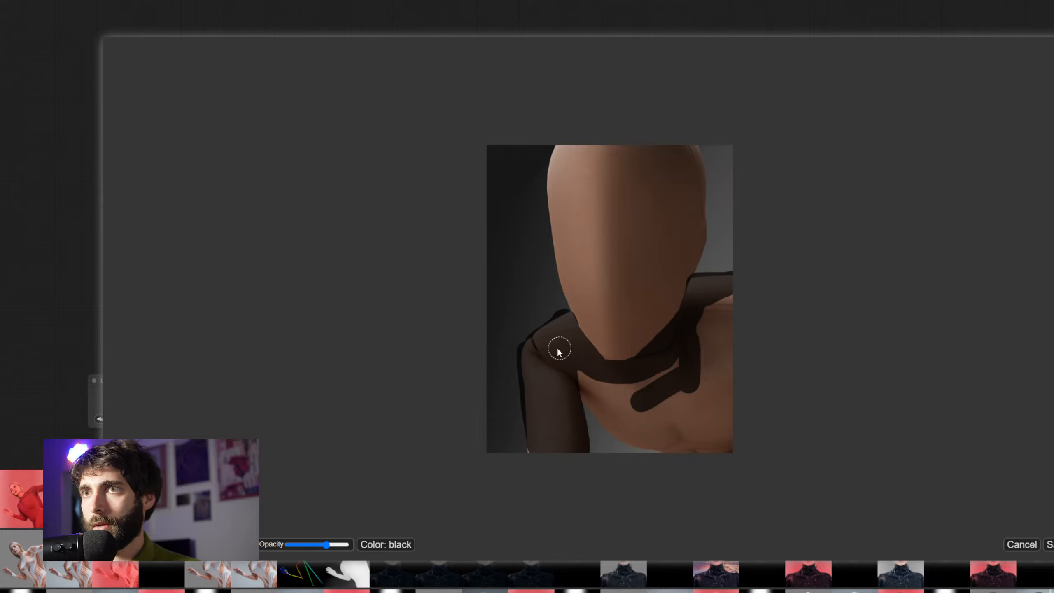
pyautogui.moveTo(599, 392)
pyautogui.mouseDown()
pyautogui.moveTo(628, 440)
pyautogui.moveTo(687, 449)
pyautogui.moveTo(611, 399)
pyautogui.moveTo(702, 447)
pyautogui.moveTo(662, 397)
pyautogui.moveTo(598, 381)
pyautogui.moveTo(662, 382)
pyautogui.moveTo(642, 383)
pyautogui.moveTo(708, 335)
pyautogui.moveTo(688, 400)
pyautogui.mouseUp()
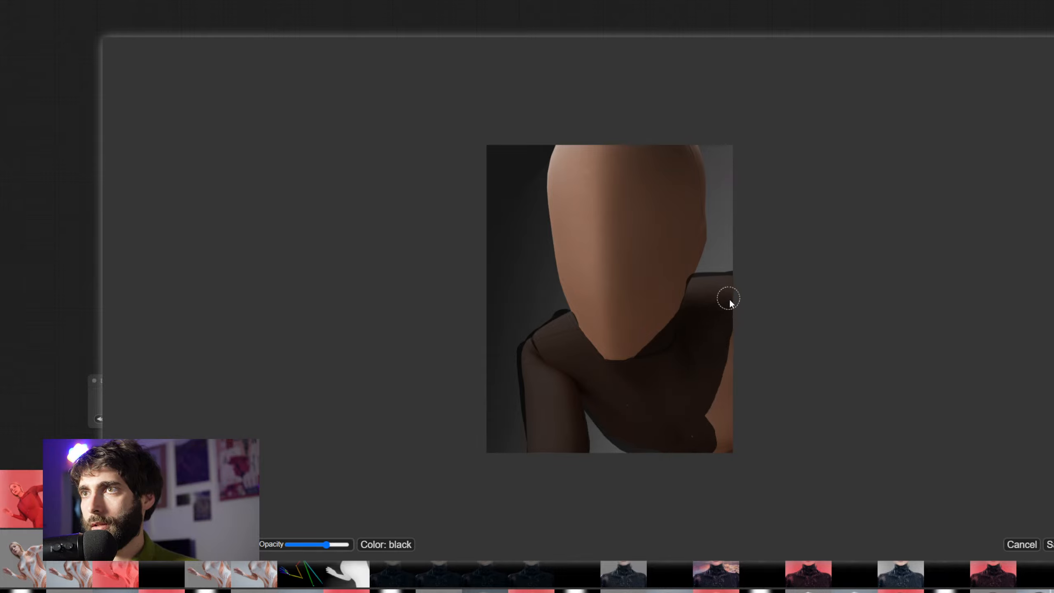
pyautogui.moveTo(731, 304)
pyautogui.mouseDown()
pyautogui.moveTo(727, 438)
pyautogui.moveTo(712, 368)
pyautogui.moveTo(708, 404)
pyautogui.mouseUp()
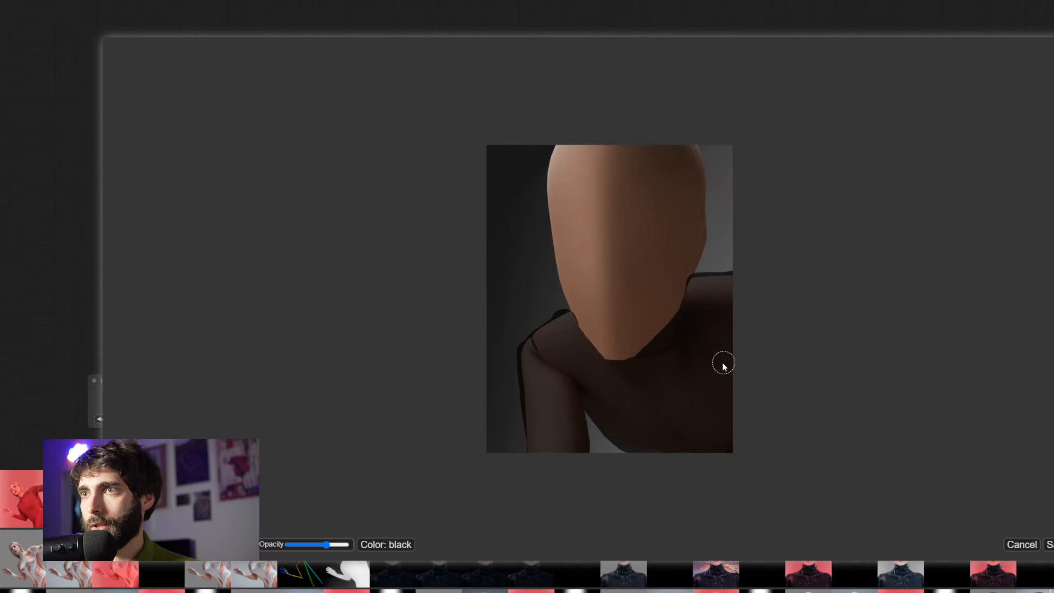
pyautogui.click(1049, 544)
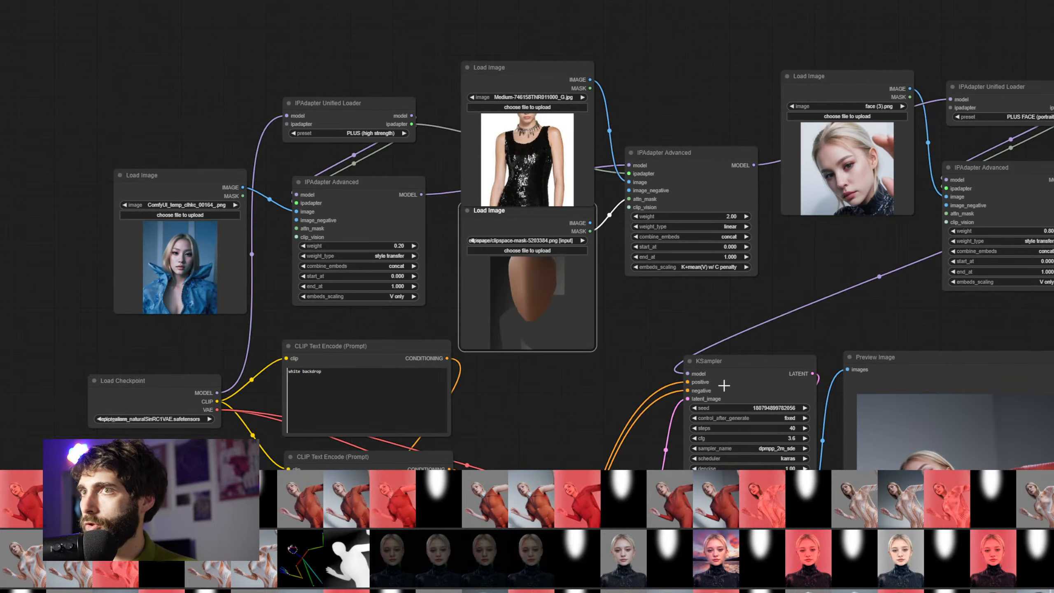
# Examine the newly generated preview image against the sampler settings and the outfit and face reference nodes
pyautogui.moveTo(639, 368); pyautogui.dragTo(739, 150)
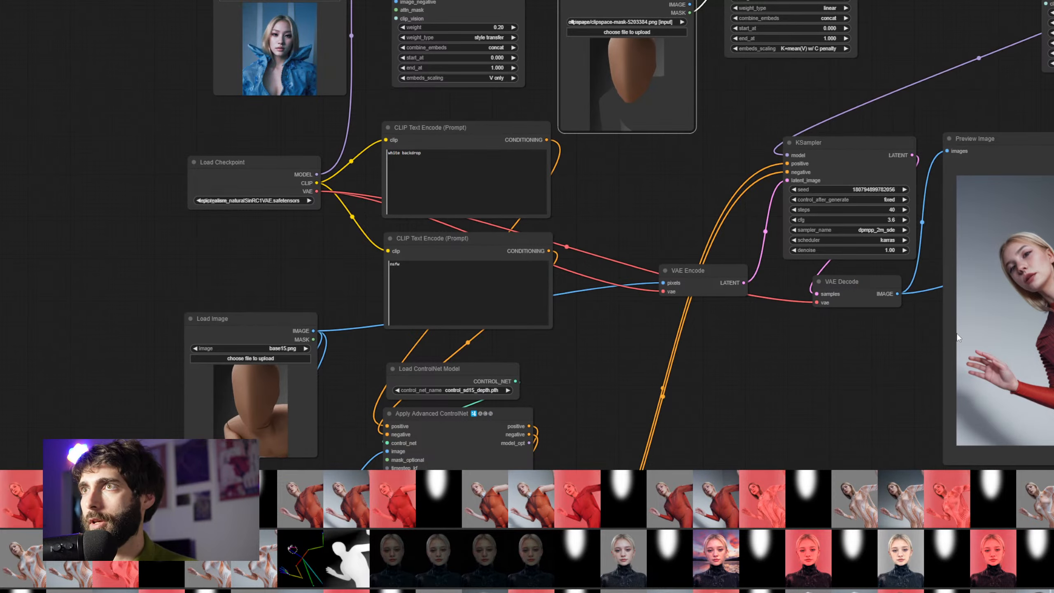
pyautogui.moveTo(747, 401); pyautogui.dragTo(824, 397)
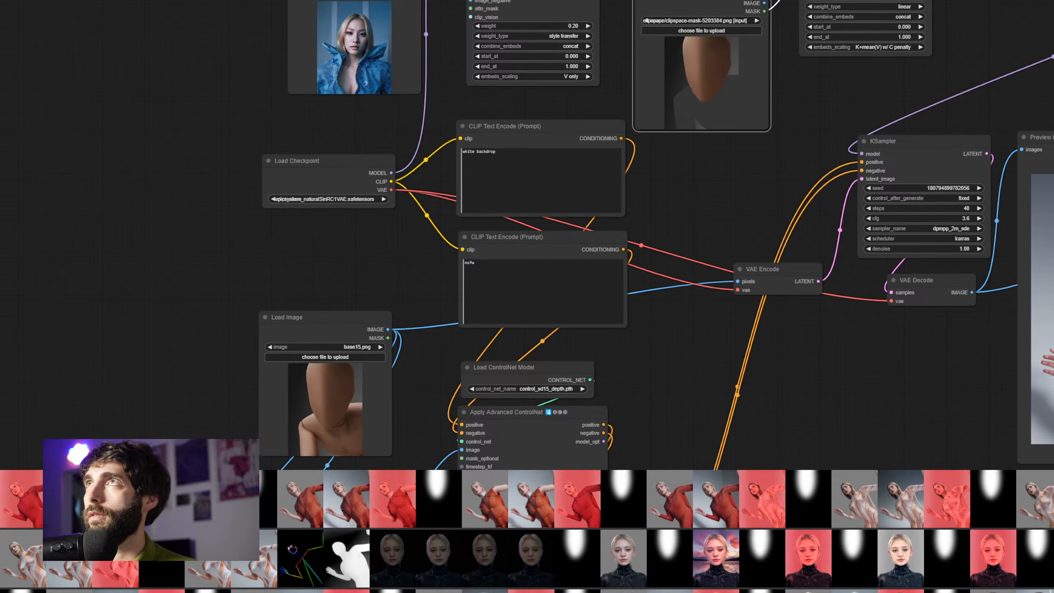
pyautogui.moveTo(806, 395); pyautogui.dragTo(820, 393)
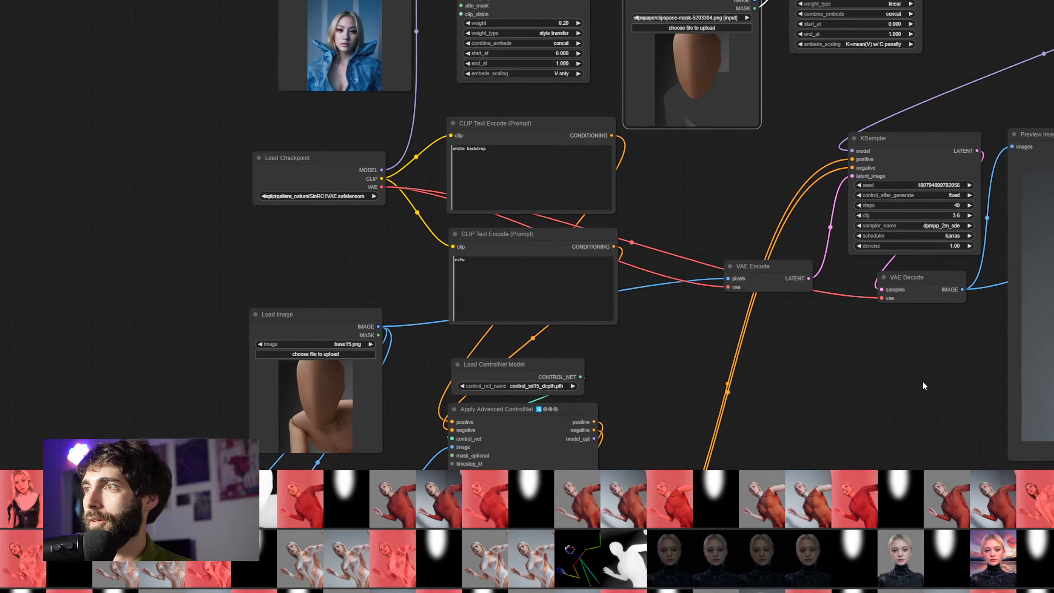
pyautogui.moveTo(923, 381); pyautogui.dragTo(801, 263)
pyautogui.moveTo(915, 172); pyautogui.dragTo(706, 374)
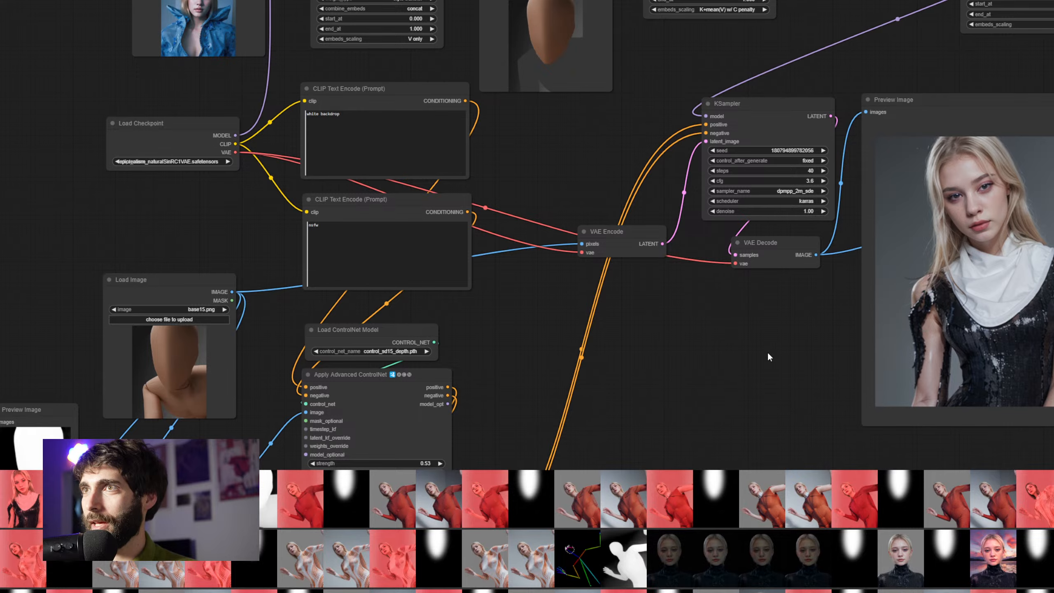
pyautogui.moveTo(770, 319); pyautogui.dragTo(678, 481)
pyautogui.moveTo(789, 155); pyautogui.dragTo(780, 182)
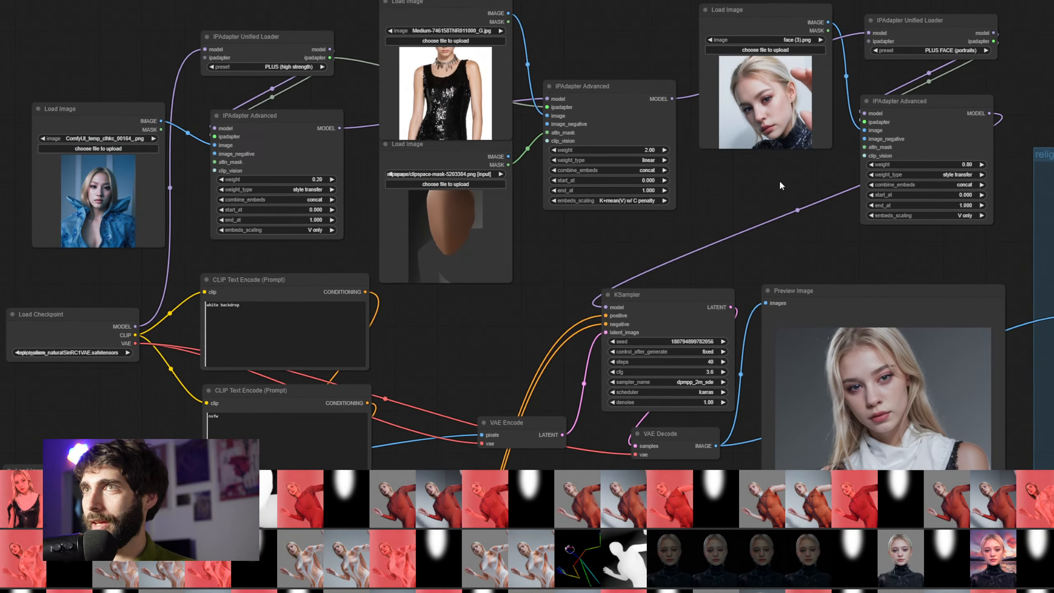
# Set the weight of the outfit's IPAdapter Advanced node to 1.00
pyautogui.click(634, 149)
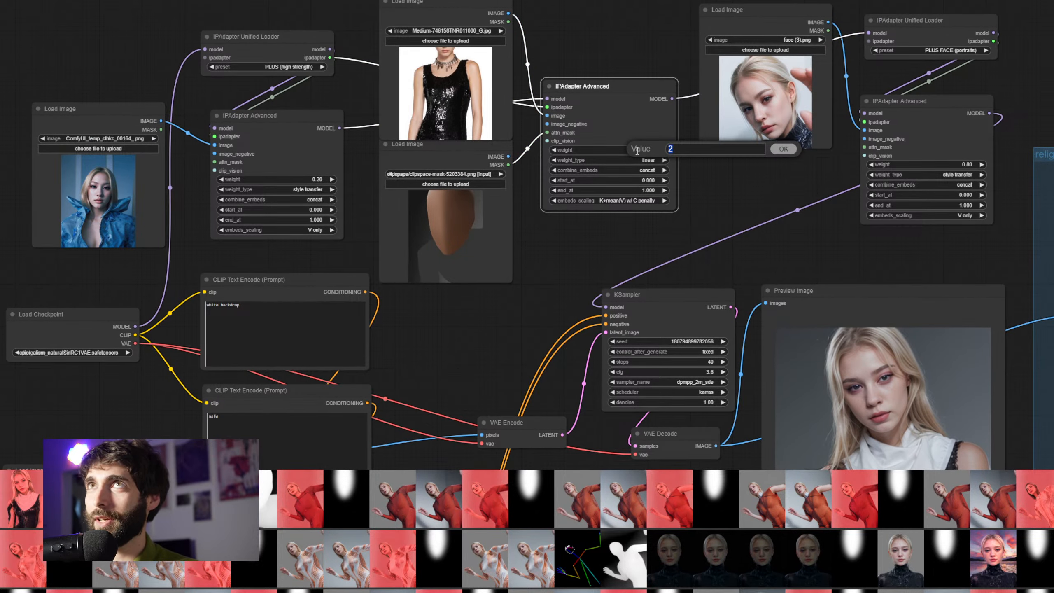
pyautogui.write('1')
pyautogui.press('Return')
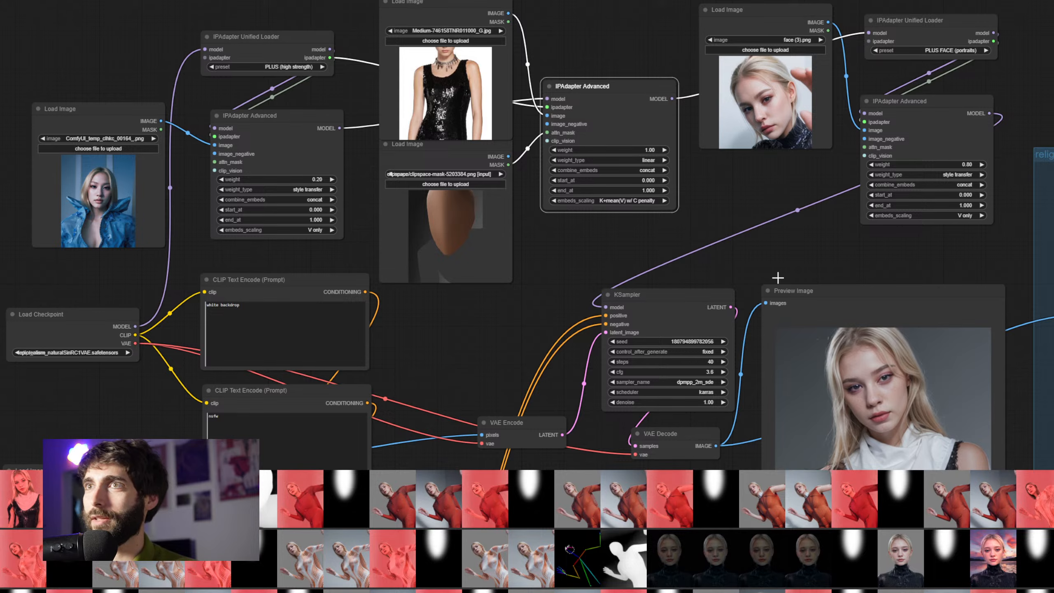
# Examine the depth and pose previews for base15.png and the regenerated portrait against its sampler and reference nodes
pyautogui.moveTo(801, 241); pyautogui.dragTo(1053, 57)
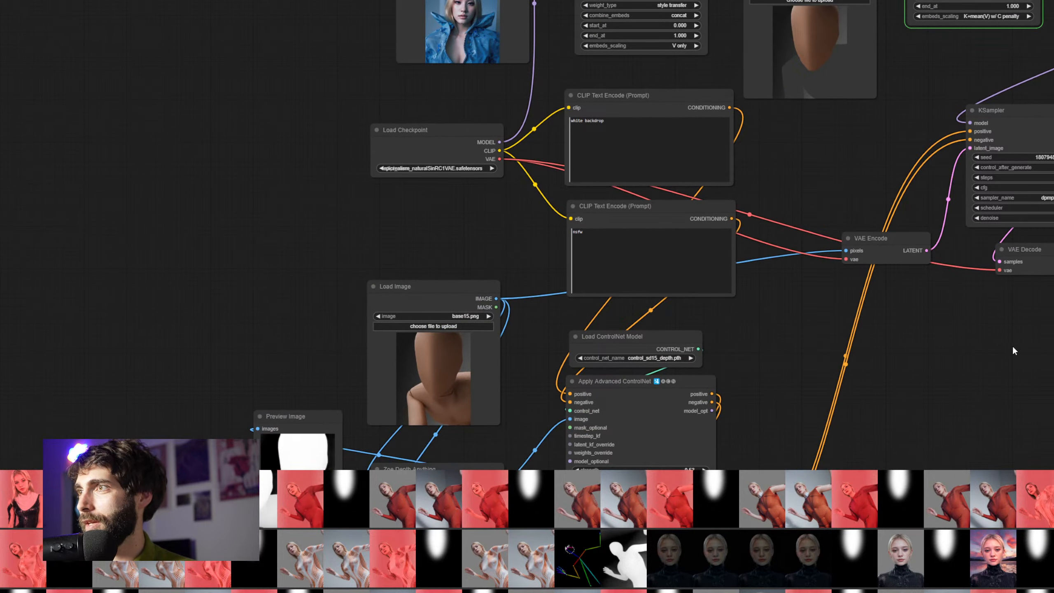
pyautogui.moveTo(1012, 344); pyautogui.dragTo(1053, 149)
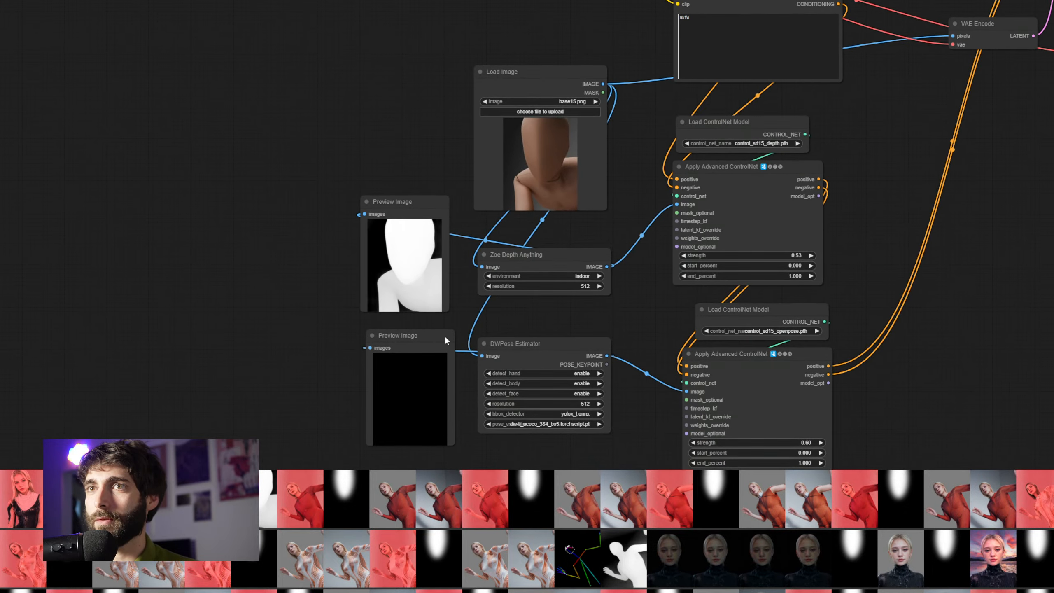
pyautogui.moveTo(407, 334)
pyautogui.mouseDown()
pyautogui.moveTo(418, 333)
pyautogui.moveTo(409, 335)
pyautogui.mouseUp()
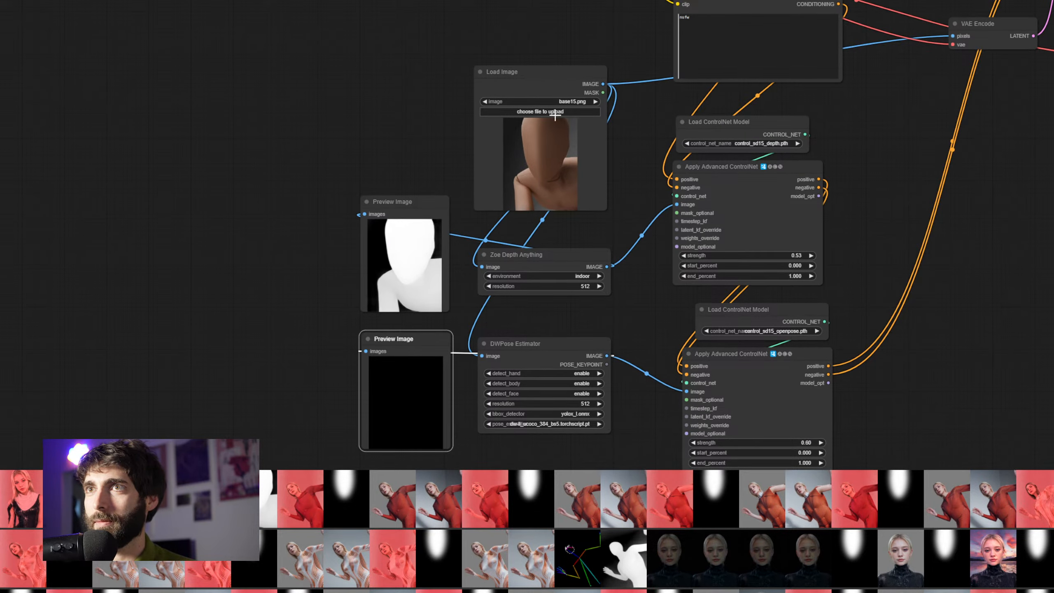
pyautogui.click(560, 73)
pyautogui.moveTo(561, 73); pyautogui.dragTo(560, 69)
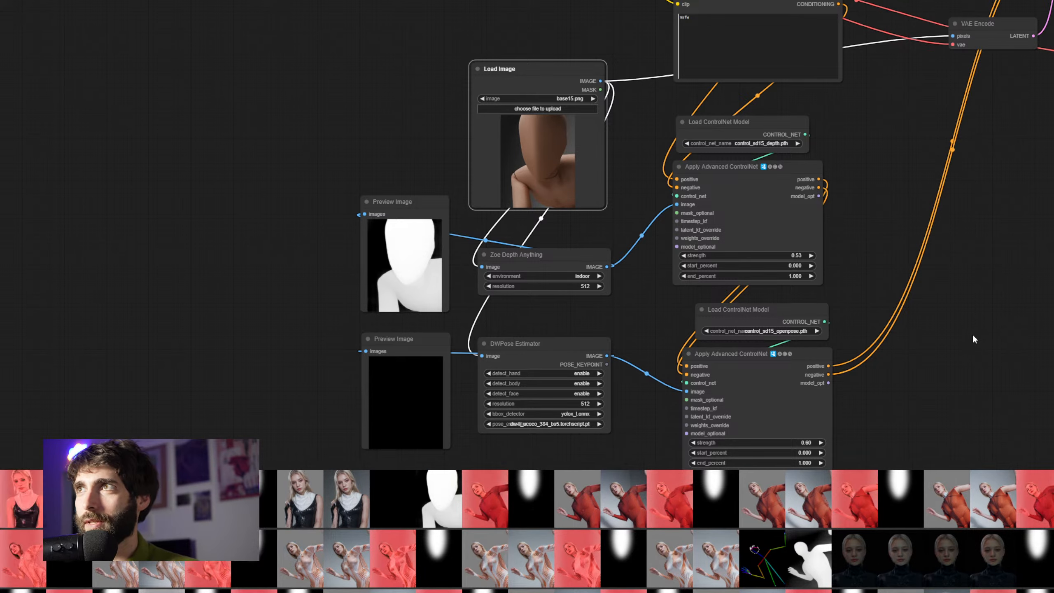
pyautogui.moveTo(1053, 241); pyautogui.dragTo(615, 401)
pyautogui.scroll(-1, 613, 395)
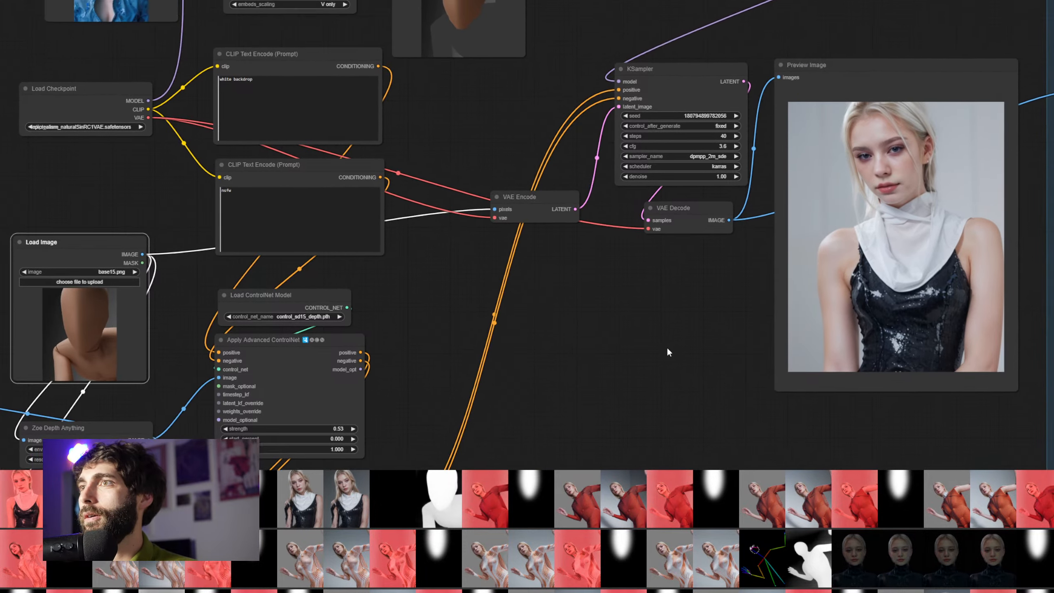
pyautogui.moveTo(667, 346); pyautogui.dragTo(660, 407)
pyautogui.scroll(-2, 681, 147)
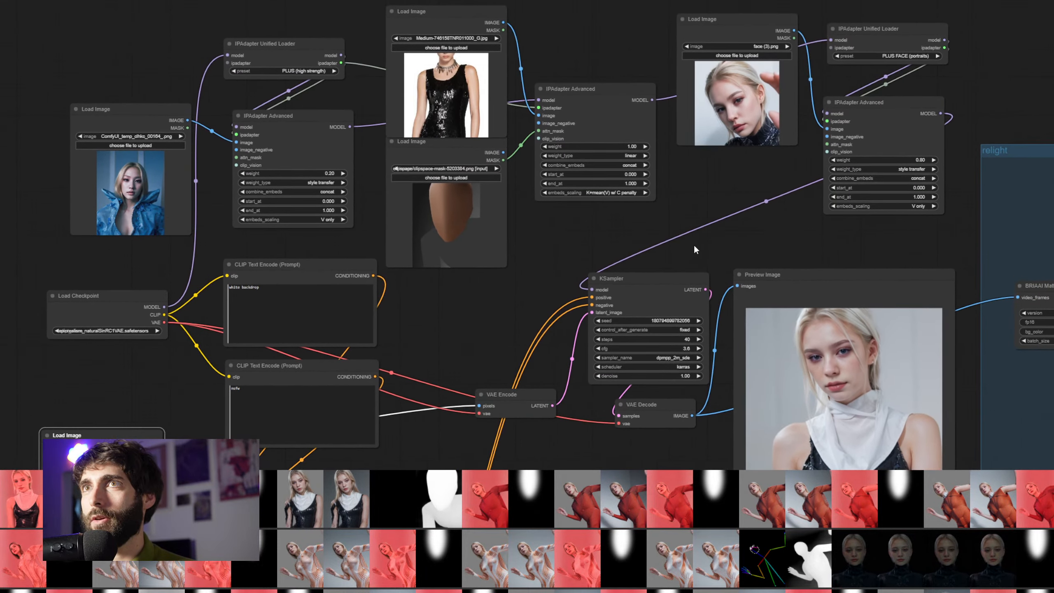
pyautogui.scroll(2, 681, 149)
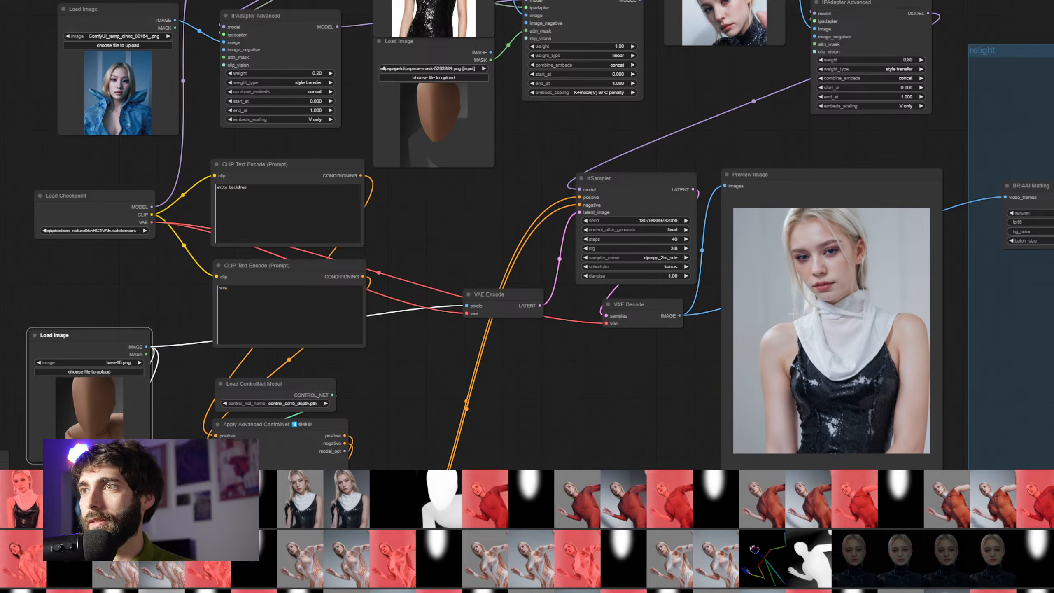
pyautogui.moveTo(680, 132); pyautogui.dragTo(686, 179)
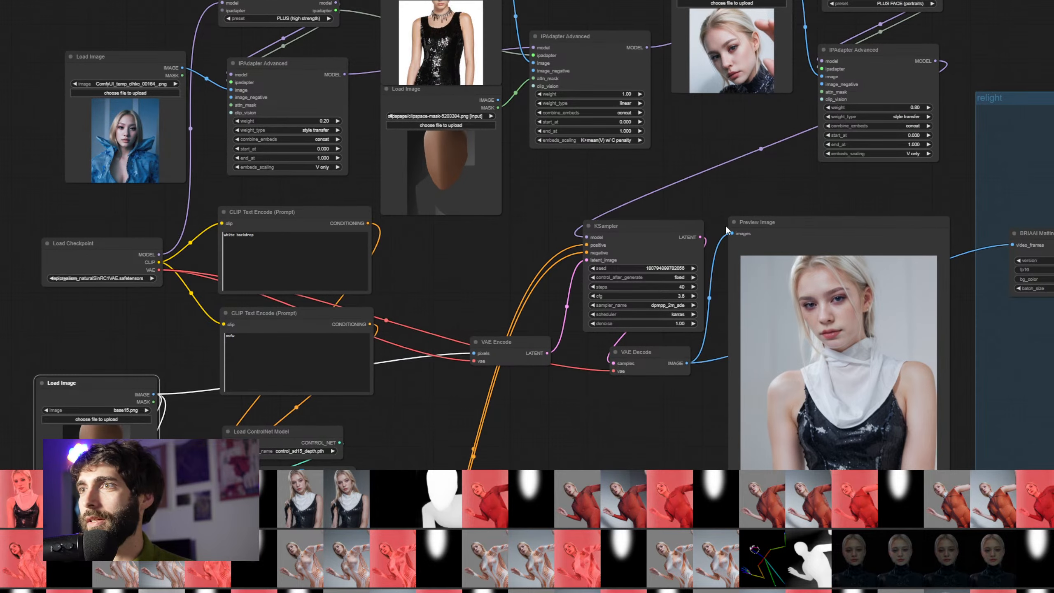
pyautogui.moveTo(615, 438); pyautogui.dragTo(673, 334)
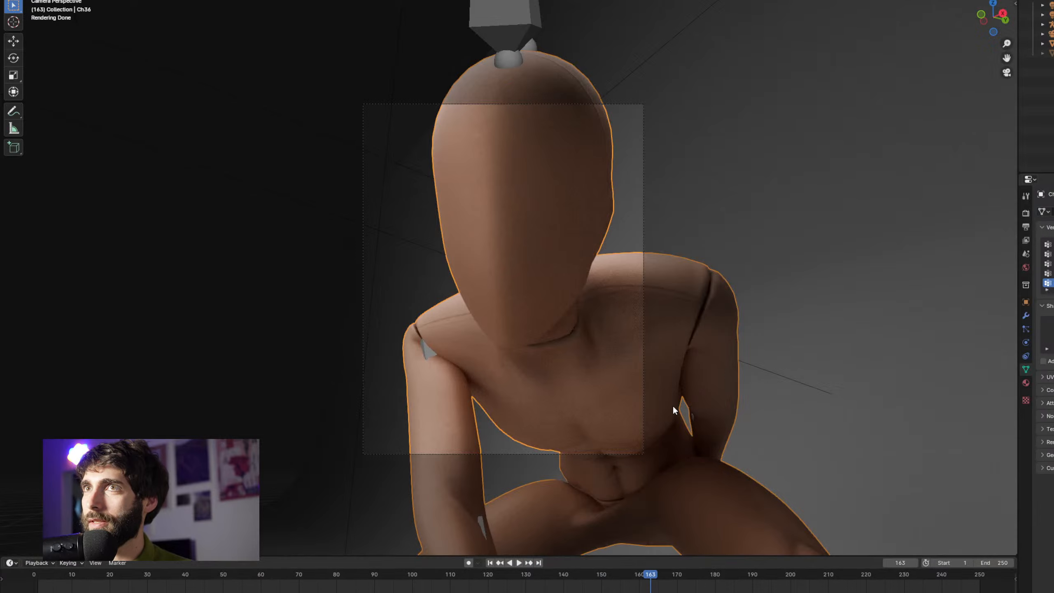
# Switch to Blender and browse the mannequin's animation around frames 157 and 152 for a new pose
pyautogui.click(681, 437)
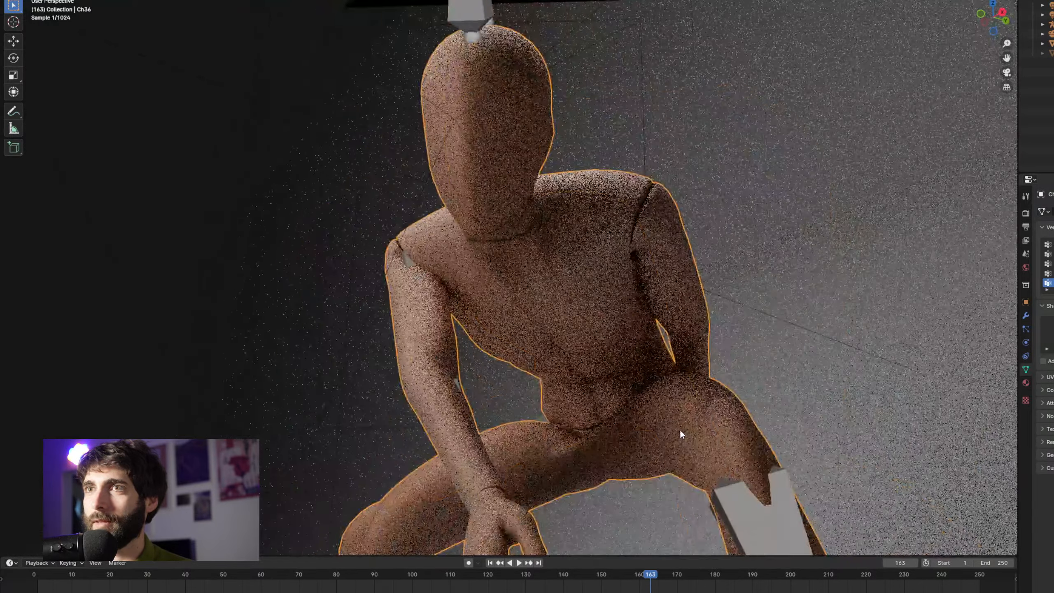
pyautogui.scroll(-2, 679, 429)
pyautogui.moveTo(657, 419); pyautogui.dragTo(703, 427)
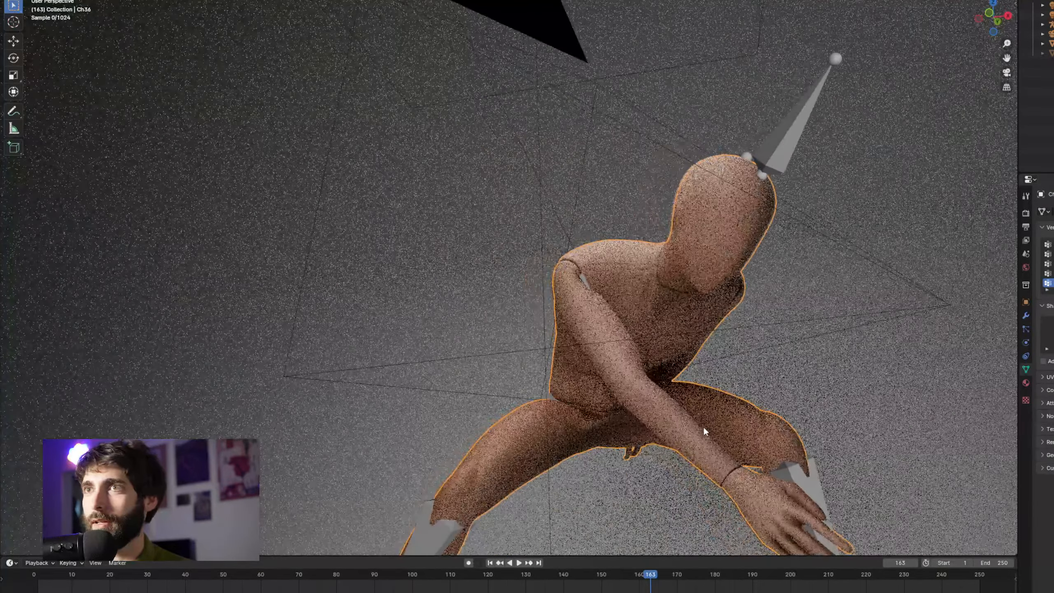
pyautogui.click(626, 584)
pyautogui.press('space')
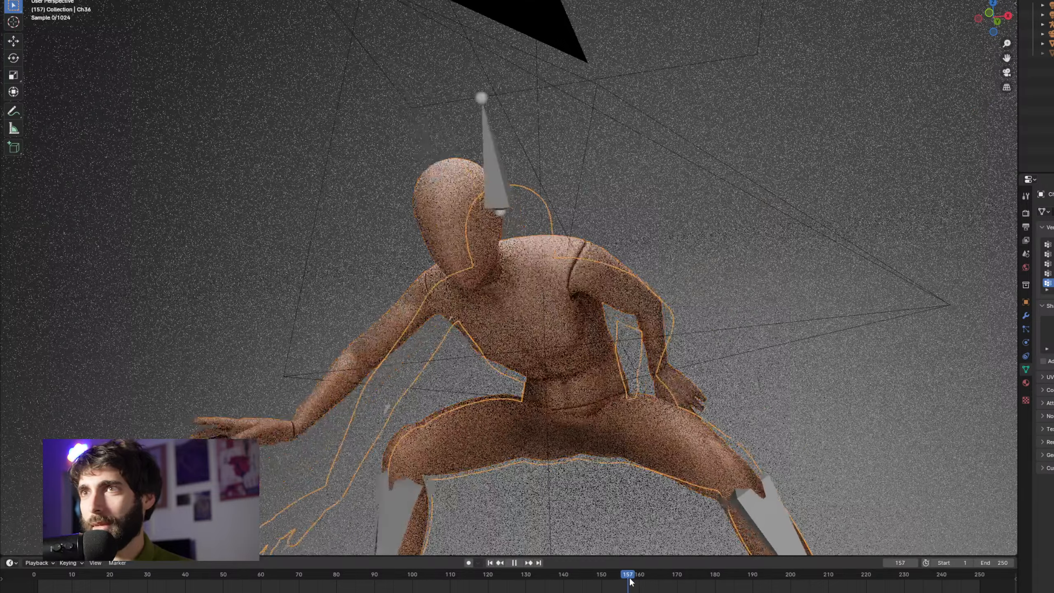
pyautogui.click(609, 582)
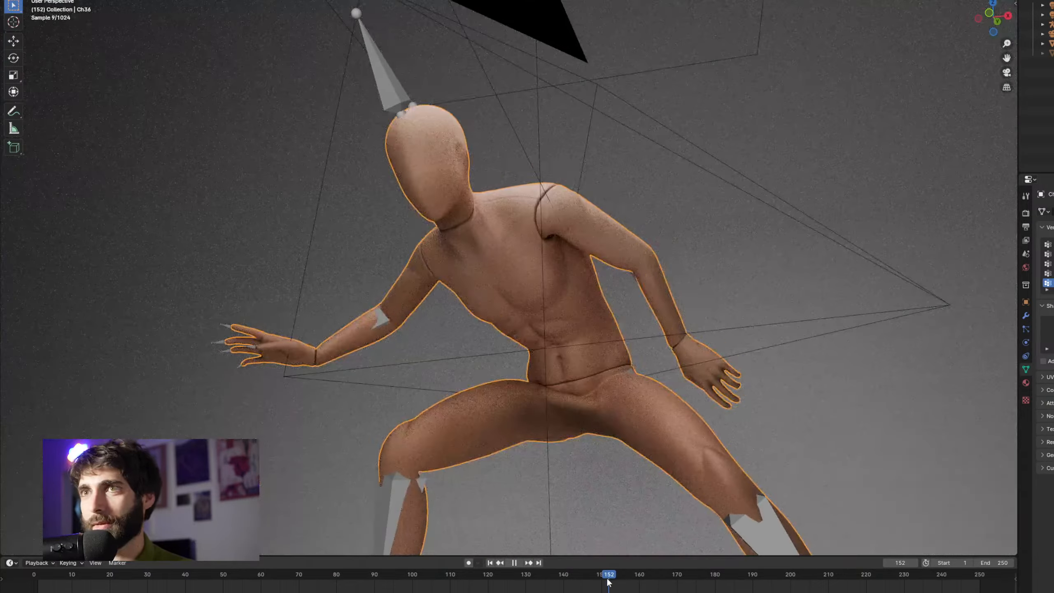
pyautogui.press('space')
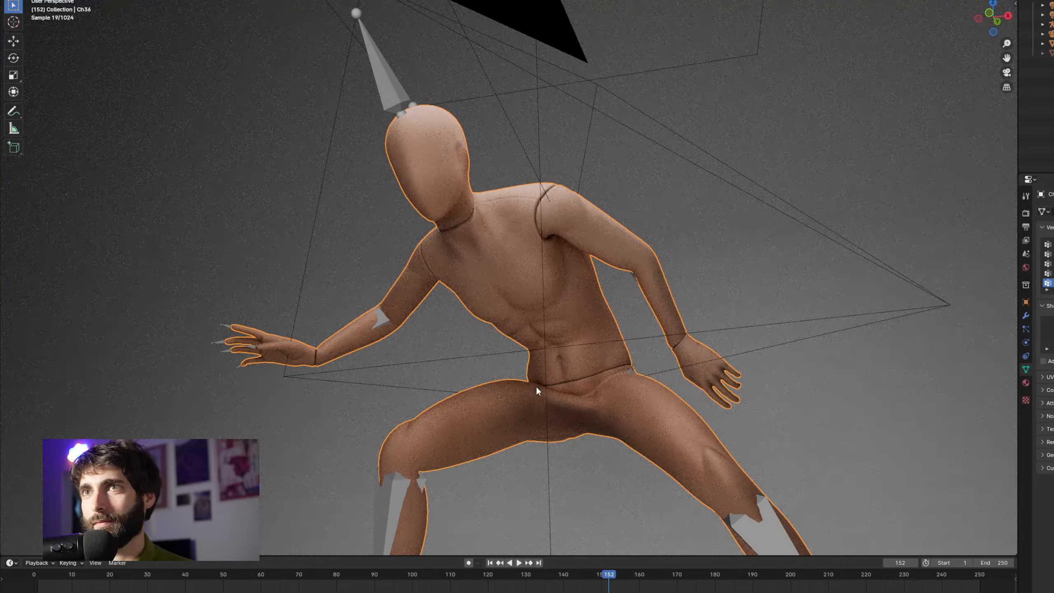
# Go to frame 177 and align the camera to a side view framing the mannequin's head, raised elbow and forward hand
pyautogui.moveTo(535, 386); pyautogui.dragTo(623, 372)
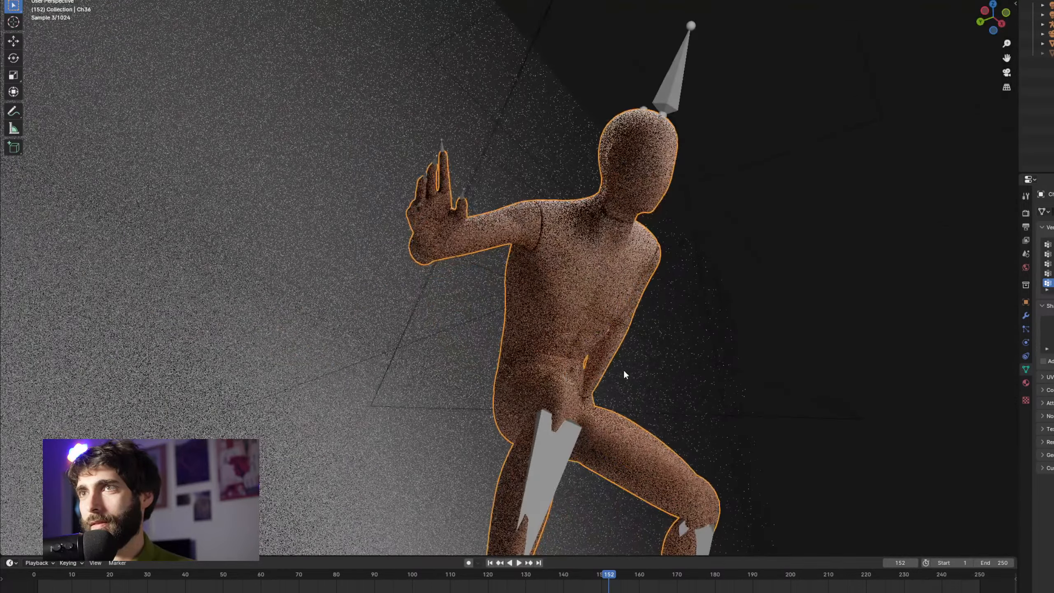
pyautogui.scroll(3, 581, 384)
pyautogui.moveTo(700, 574); pyautogui.dragTo(703, 574)
pyautogui.moveTo(789, 305); pyautogui.dragTo(609, 297)
pyautogui.scroll(2, 702, 356)
pyautogui.scroll(3, 733, 303)
pyautogui.scroll(-3, 723, 299)
pyautogui.press('KP_0')
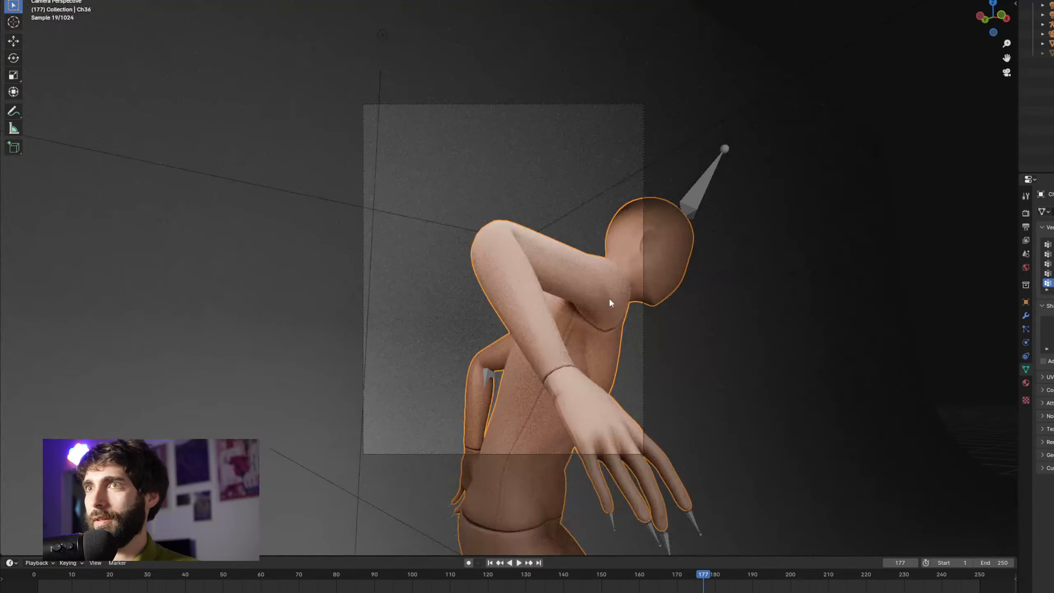
pyautogui.click(1044, 34)
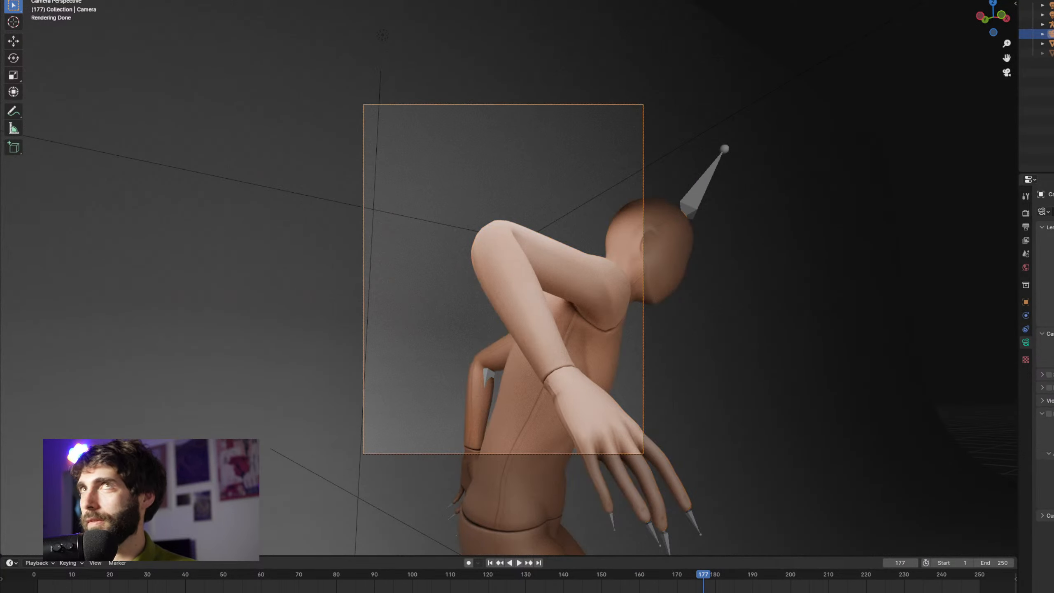
pyautogui.moveTo(1042, 281)
pyautogui.mouseDown()
pyautogui.moveTo(1053, 281)
pyautogui.moveTo(1043, 291)
pyautogui.moveTo(1048, 282)
pyautogui.mouseUp()
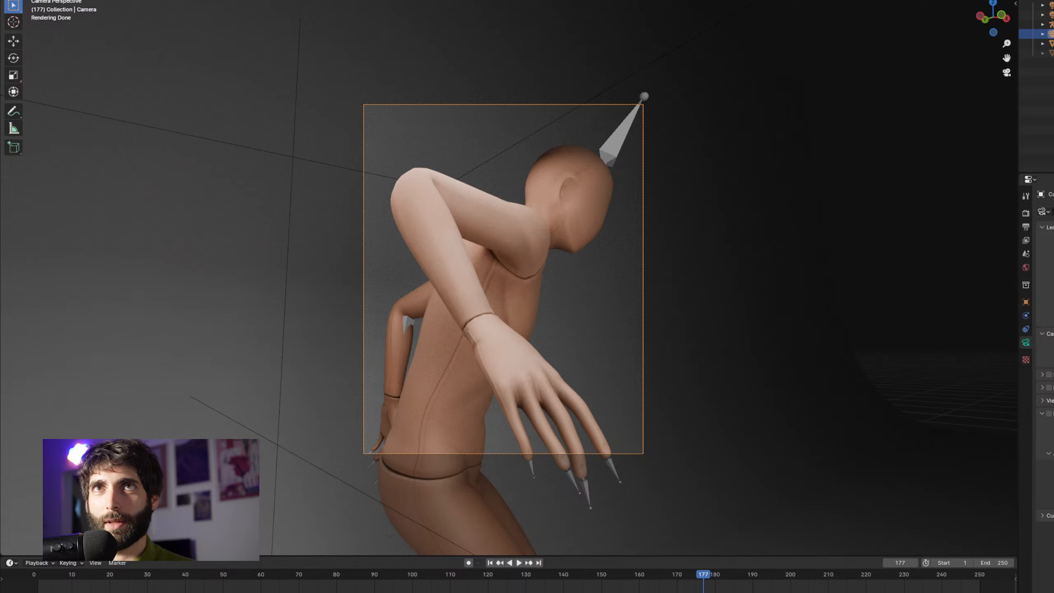
# Render the camera view, save the image as base16.png in the Downloads folder, and close the render window
pyautogui.click(57, 0)
pyautogui.click(77, 0)
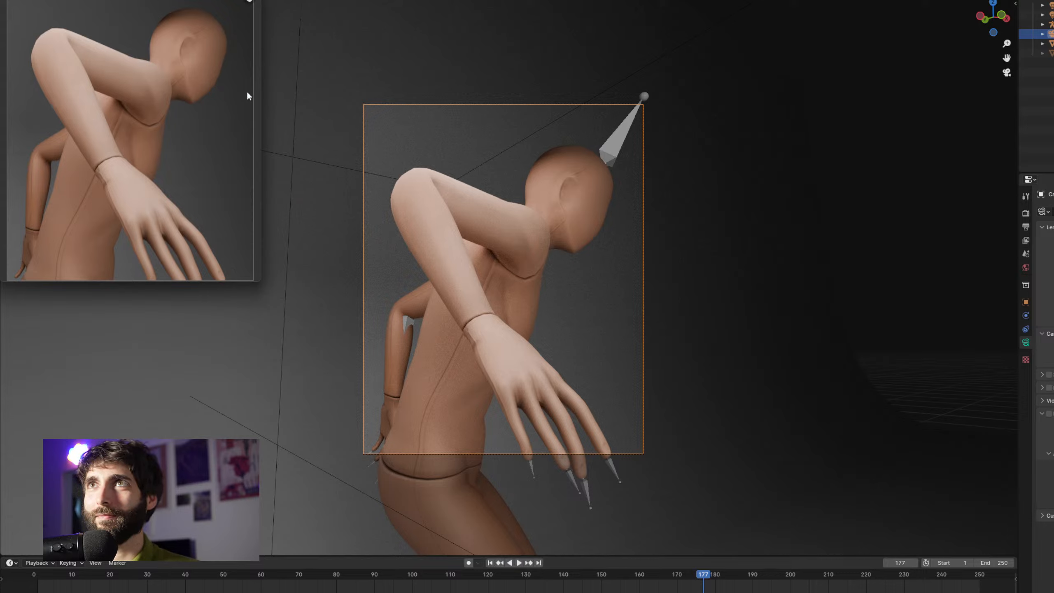
pyautogui.click(99, 0)
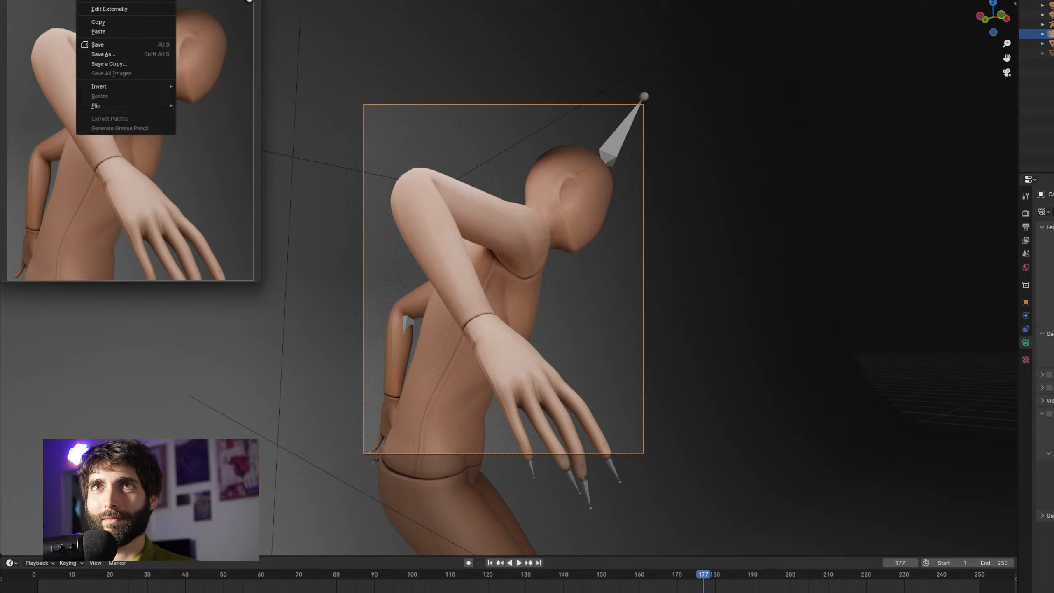
pyautogui.click(108, 52)
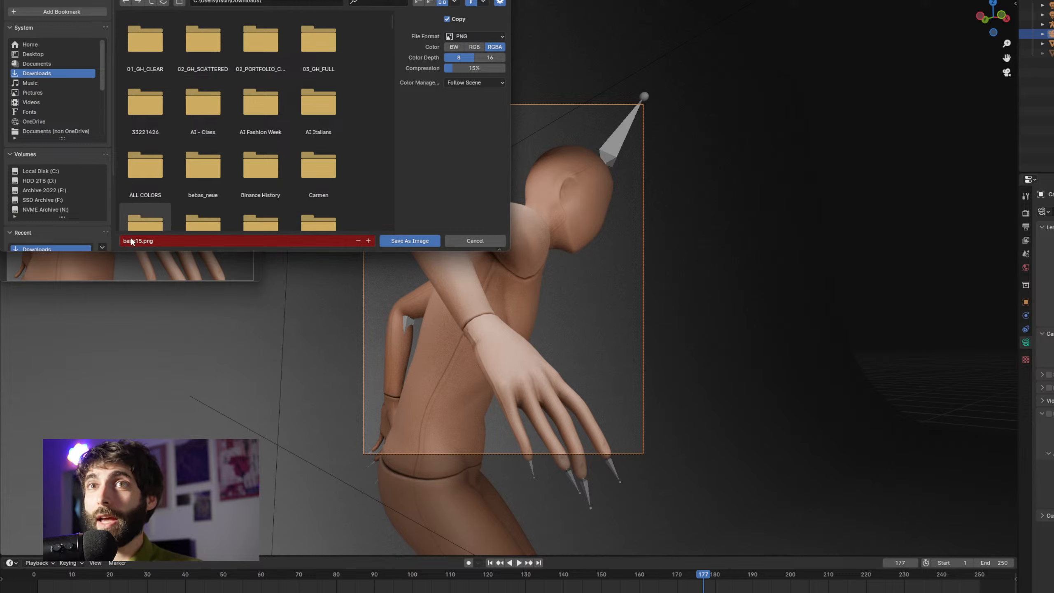
pyautogui.click(317, 246)
pyautogui.click(143, 241)
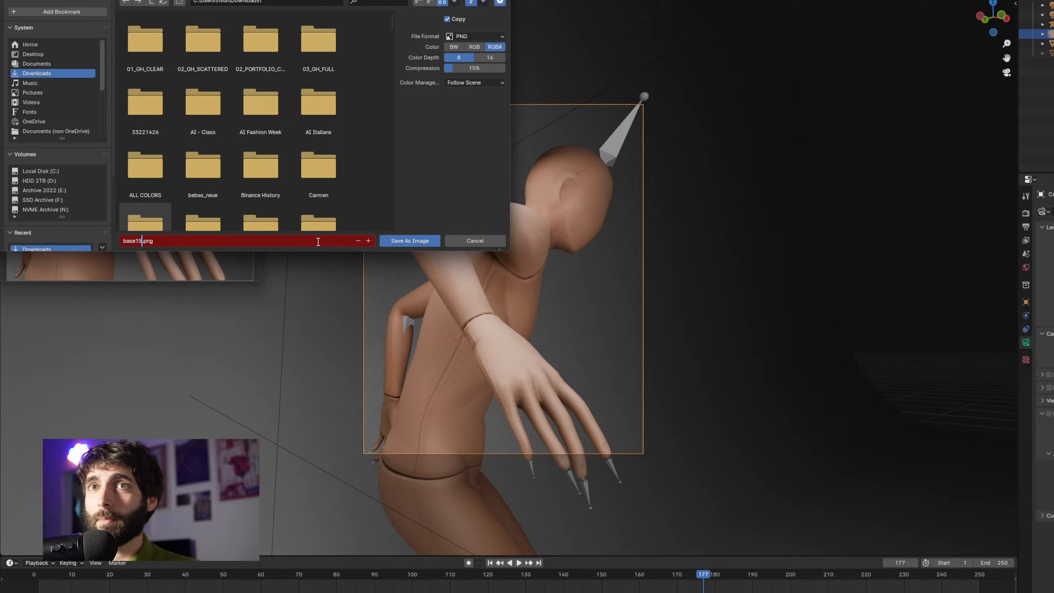
pyautogui.press('BackSpace')
pyautogui.write('6')
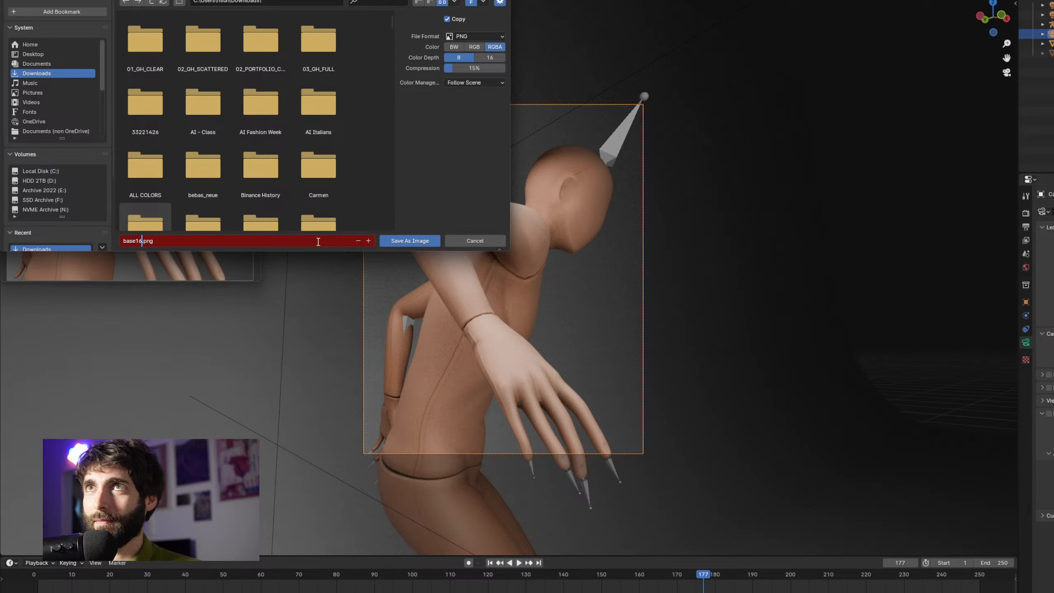
pyautogui.press('Return')
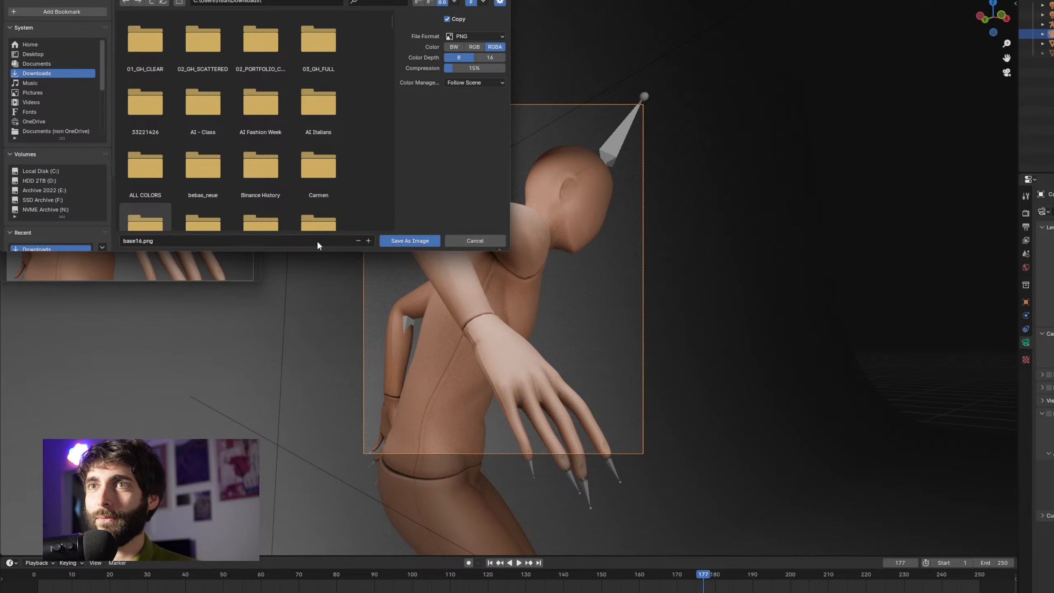
pyautogui.click(432, 244)
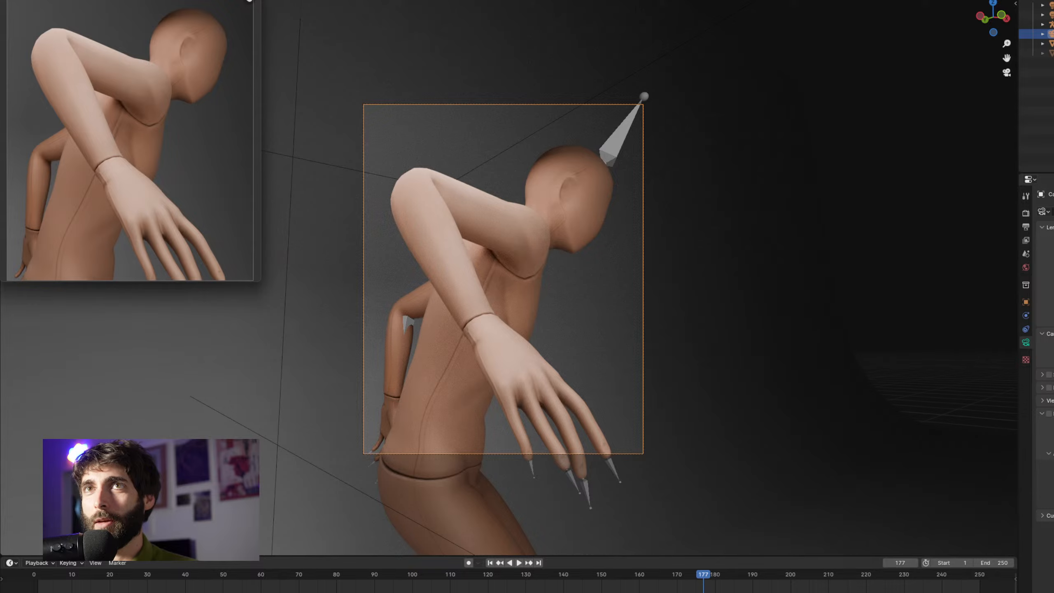
pyautogui.click(250, 0)
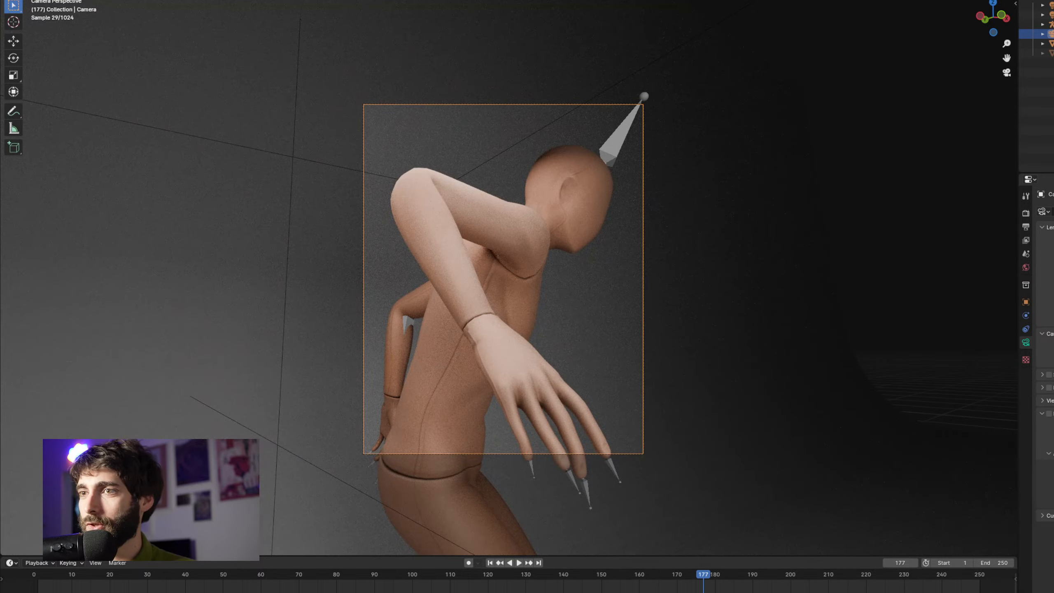
# Switch to ComfyUI and load base16.png into both the base pose and outfit mask Load Image nodes
pyautogui.moveTo(713, 592)
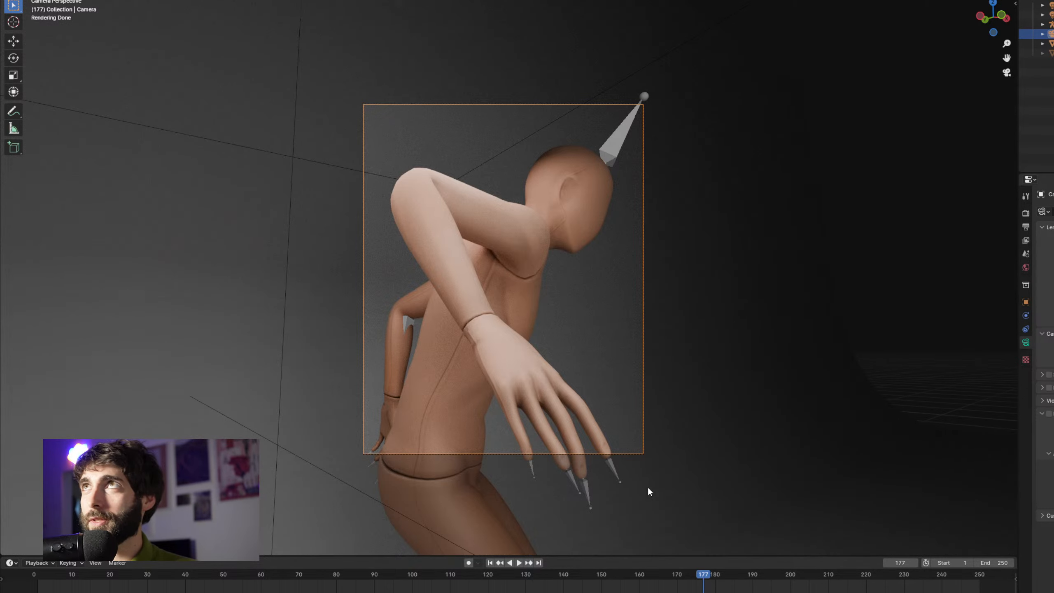
pyautogui.moveTo(628, 592)
pyautogui.click(546, 576)
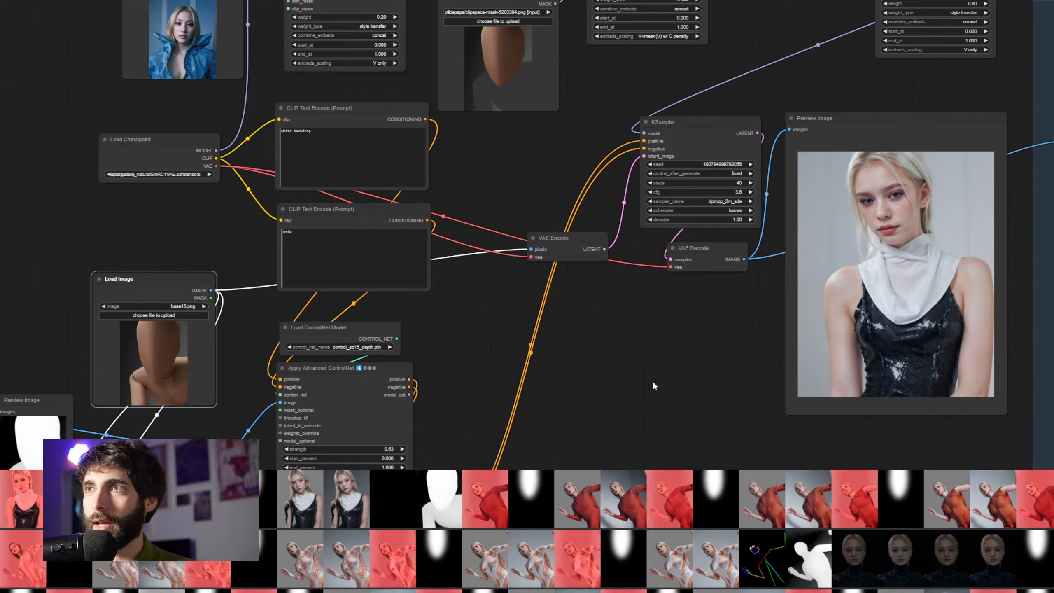
pyautogui.scroll(-1, 632, 386)
pyautogui.moveTo(631, 386); pyautogui.dragTo(736, 301)
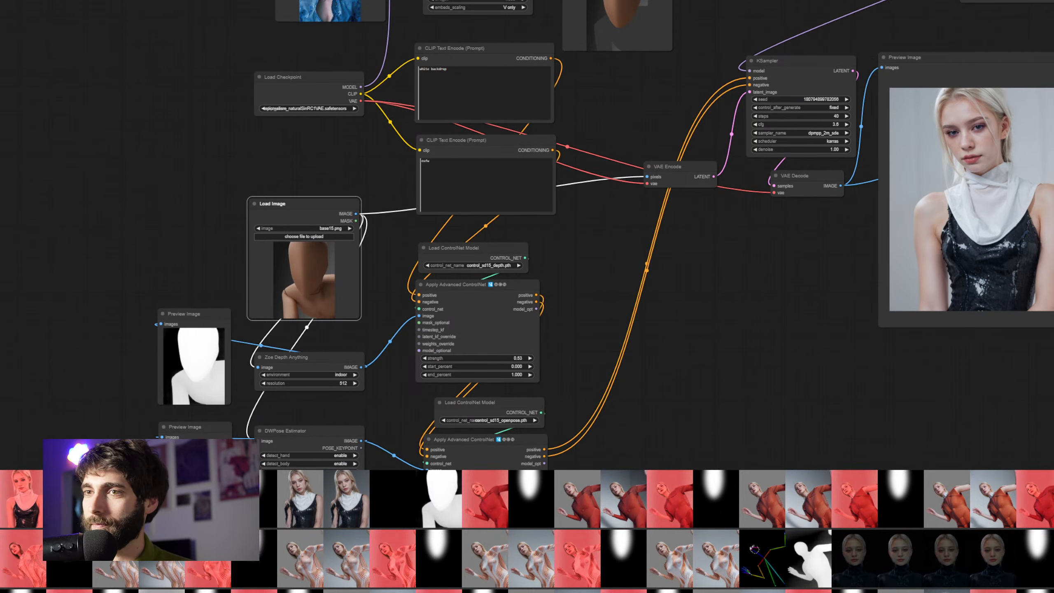
pyautogui.moveTo(564, 592)
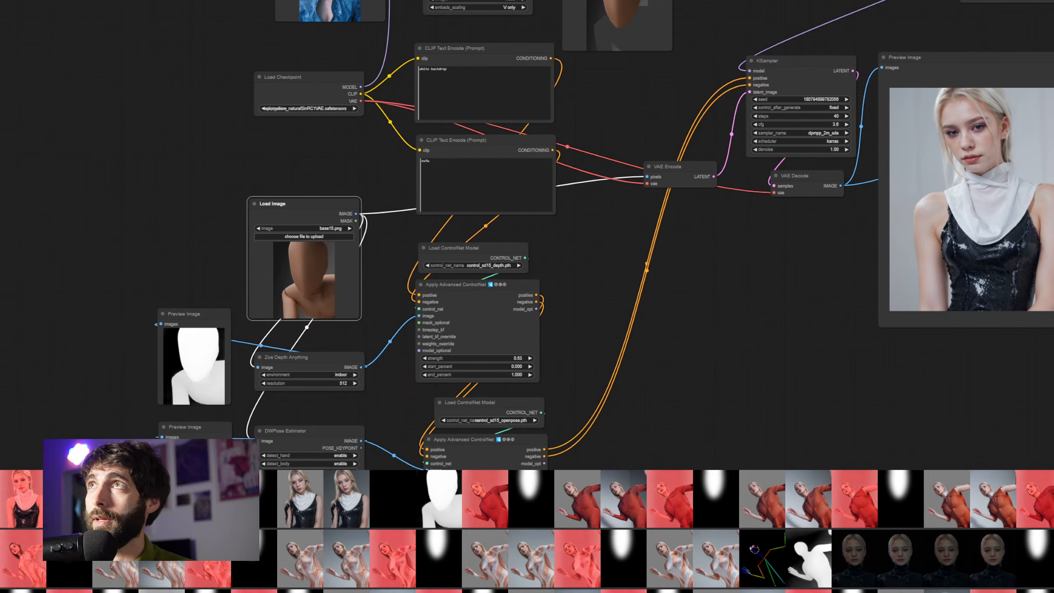
pyautogui.moveTo(545, 112); pyautogui.dragTo(286, 290)
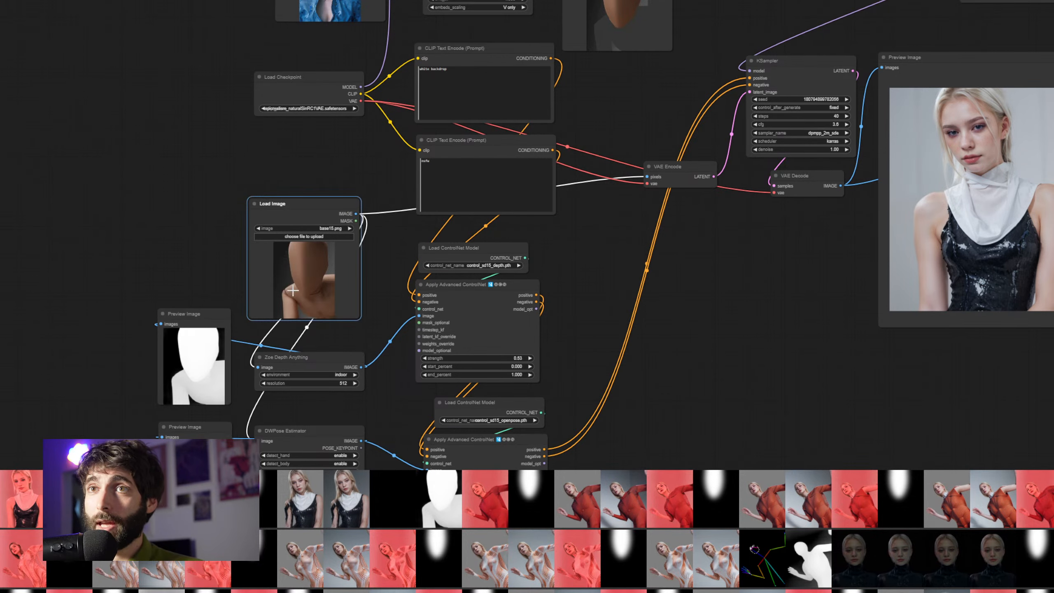
pyautogui.moveTo(662, 135); pyautogui.dragTo(603, 289)
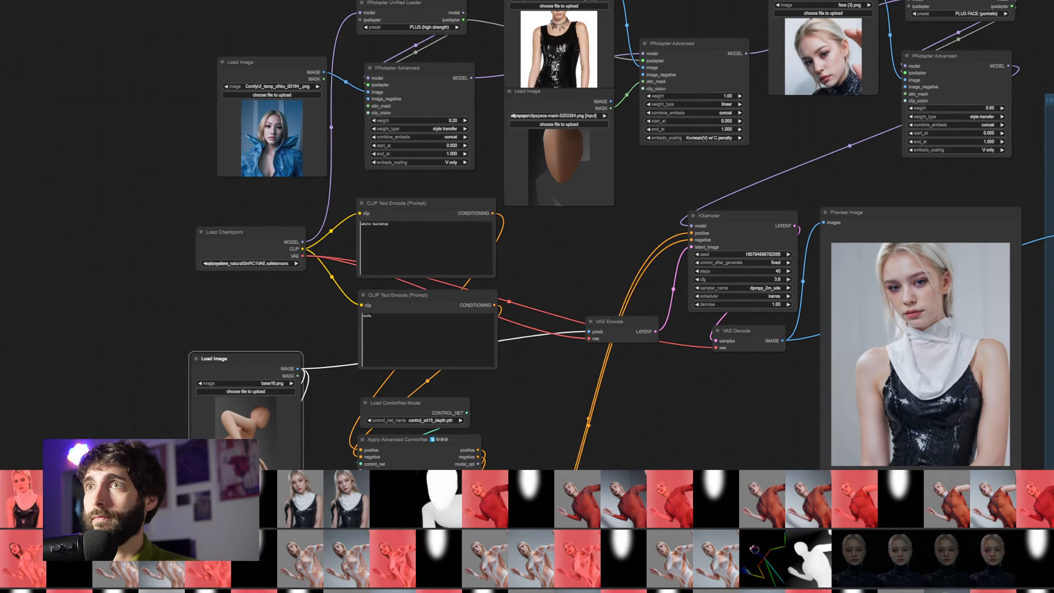
pyautogui.moveTo(646, 52); pyautogui.dragTo(554, 159)
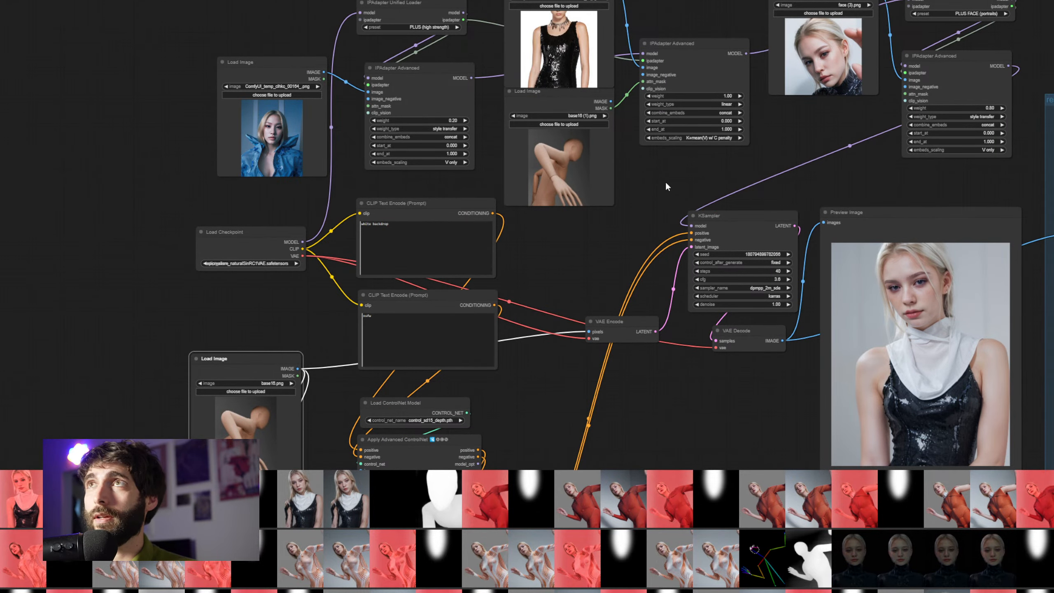
pyautogui.rightClick(557, 157)
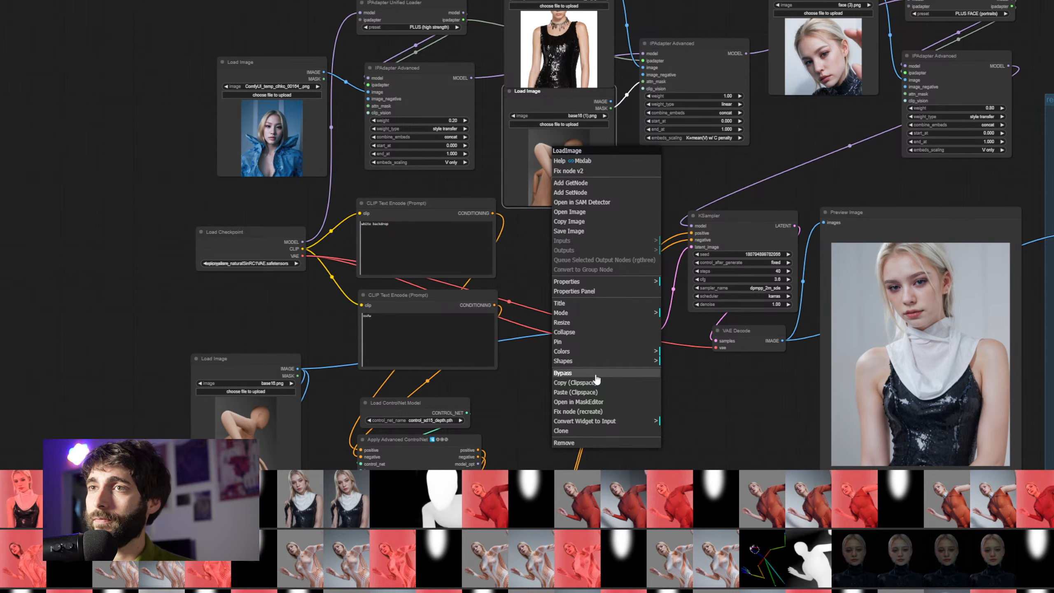
pyautogui.click(598, 401)
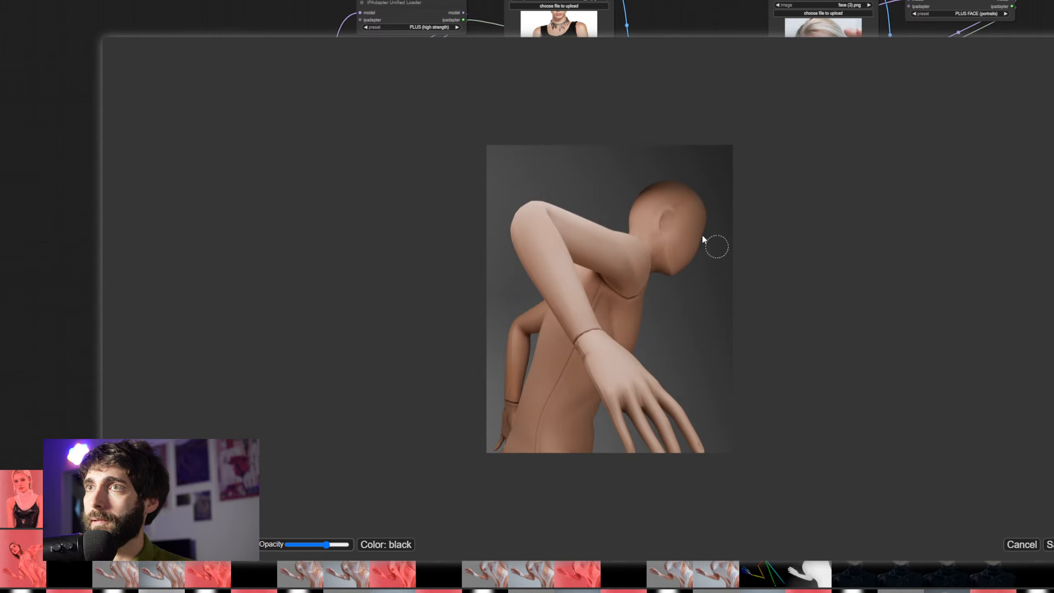
pyautogui.moveTo(641, 273)
pyautogui.mouseDown()
pyautogui.moveTo(633, 248)
pyautogui.moveTo(641, 275)
pyautogui.moveTo(627, 247)
pyautogui.moveTo(553, 214)
pyautogui.mouseUp()
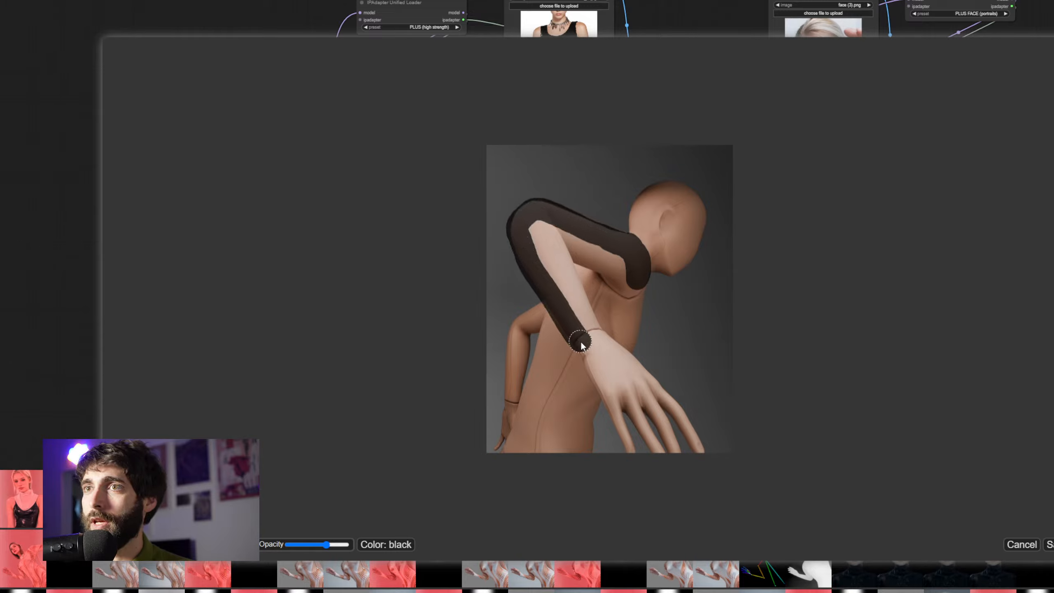
pyautogui.moveTo(596, 334)
pyautogui.mouseDown()
pyautogui.moveTo(556, 241)
pyautogui.moveTo(617, 289)
pyautogui.moveTo(590, 306)
pyautogui.moveTo(627, 340)
pyautogui.moveTo(630, 278)
pyautogui.moveTo(631, 316)
pyautogui.moveTo(637, 284)
pyautogui.moveTo(615, 290)
pyautogui.moveTo(634, 344)
pyautogui.moveTo(604, 276)
pyautogui.moveTo(623, 264)
pyautogui.moveTo(548, 237)
pyautogui.mouseUp()
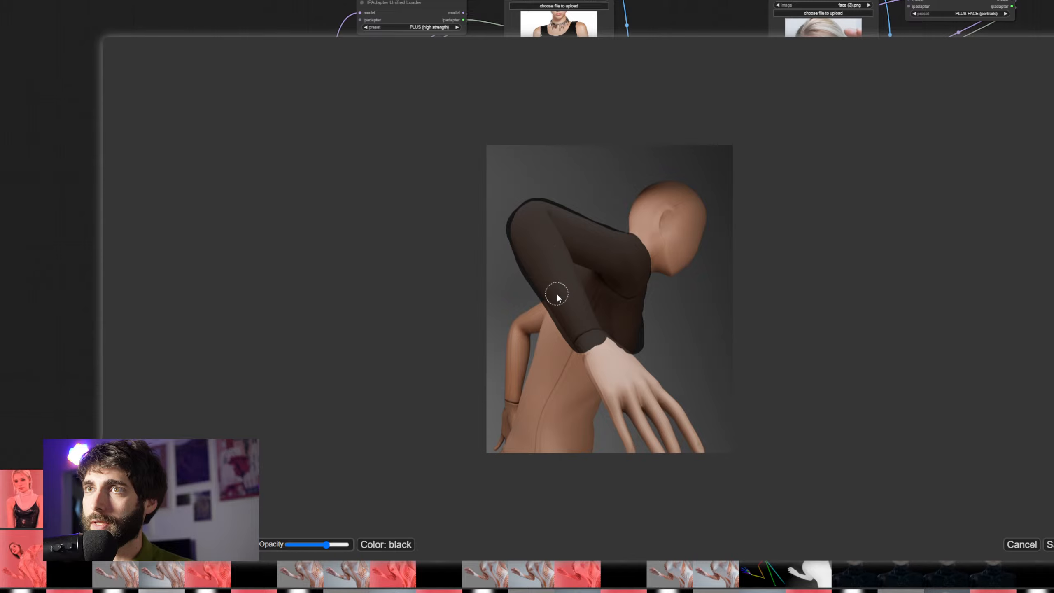
pyautogui.moveTo(567, 328)
pyautogui.mouseDown()
pyautogui.moveTo(544, 308)
pyautogui.moveTo(515, 401)
pyautogui.moveTo(534, 328)
pyautogui.moveTo(525, 394)
pyautogui.moveTo(546, 343)
pyautogui.moveTo(531, 427)
pyautogui.moveTo(532, 415)
pyautogui.moveTo(516, 448)
pyautogui.moveTo(527, 419)
pyautogui.moveTo(518, 449)
pyautogui.moveTo(586, 451)
pyautogui.moveTo(589, 405)
pyautogui.moveTo(557, 338)
pyautogui.moveTo(572, 371)
pyautogui.moveTo(539, 440)
pyautogui.mouseUp()
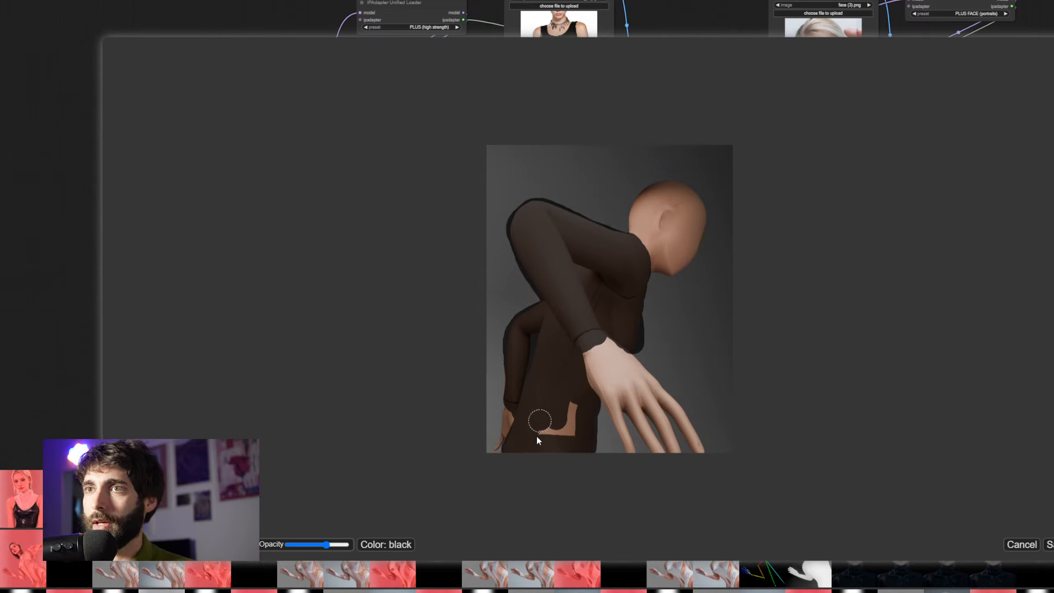
pyautogui.click(1022, 544)
# Mask only the mannequin's chest and torso in the outfit mask image, leaving the arms unmasked, save the mask, and queue the generation
pyautogui.rightClick(553, 146)
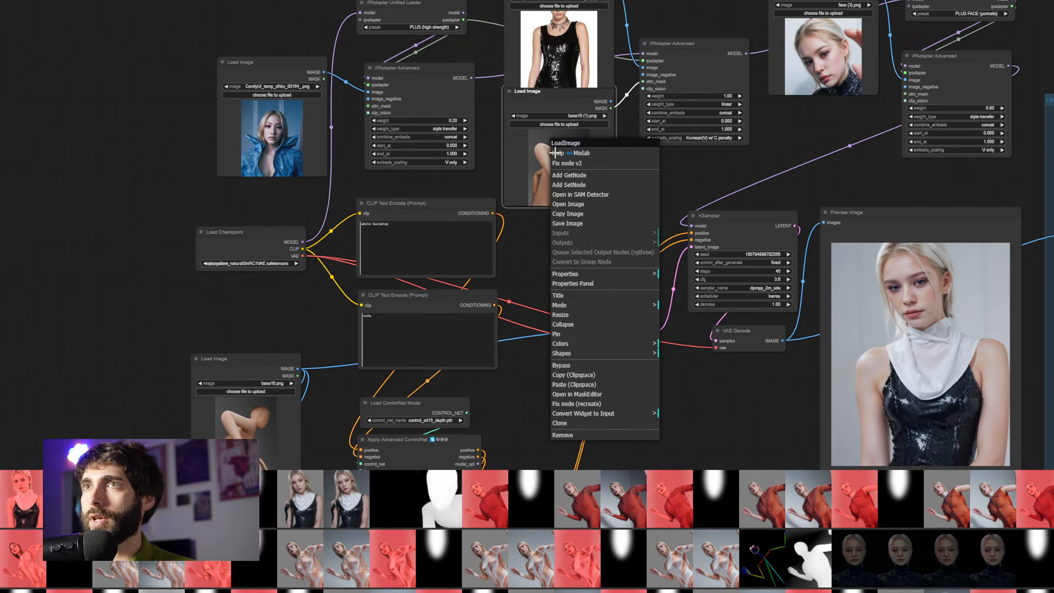
pyautogui.click(602, 395)
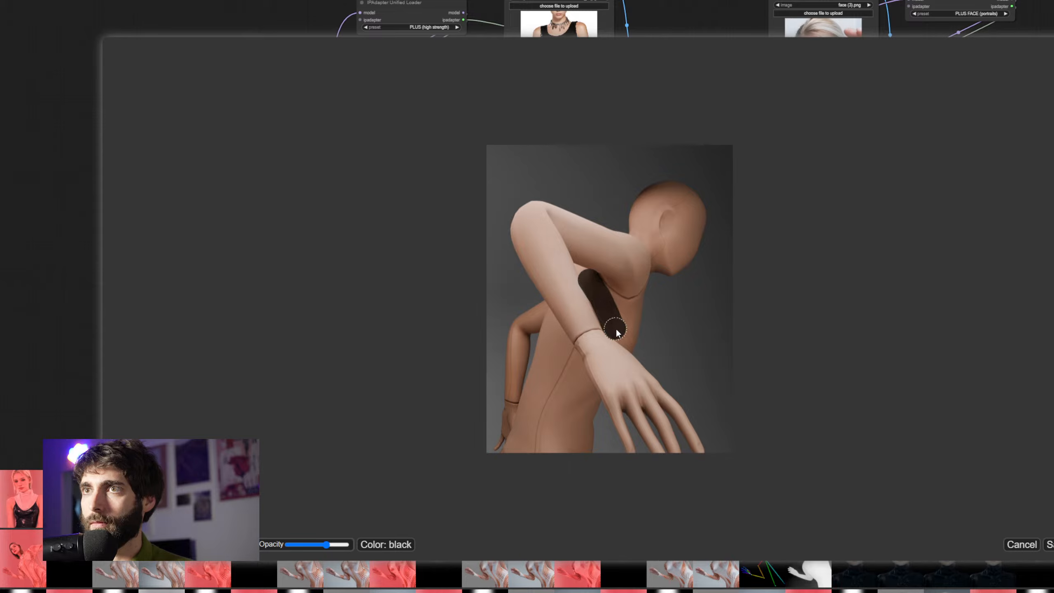
pyautogui.moveTo(616, 329); pyautogui.dragTo(648, 298)
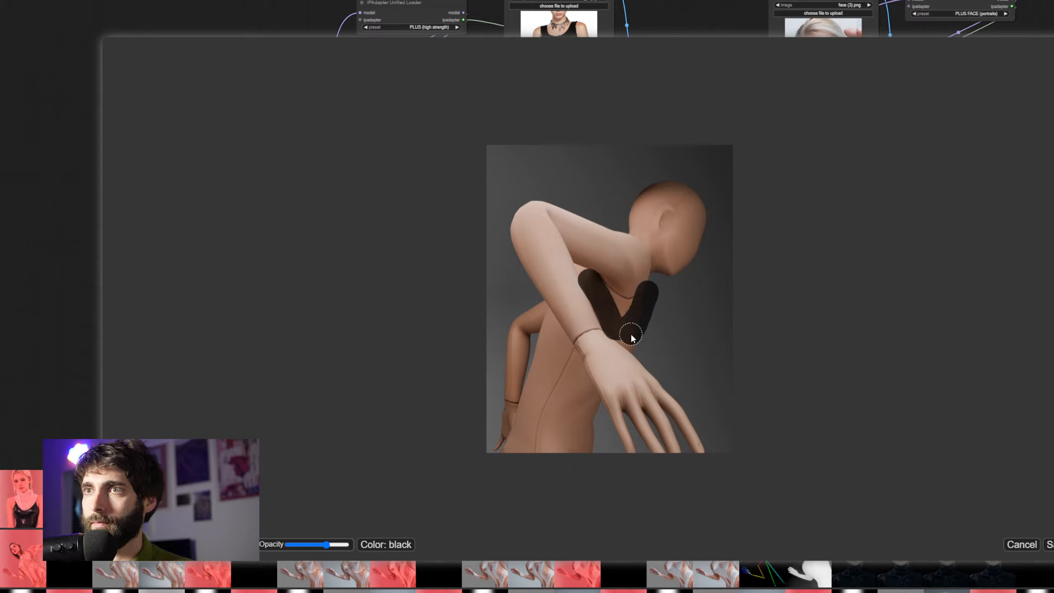
pyautogui.moveTo(632, 336); pyautogui.dragTo(625, 342)
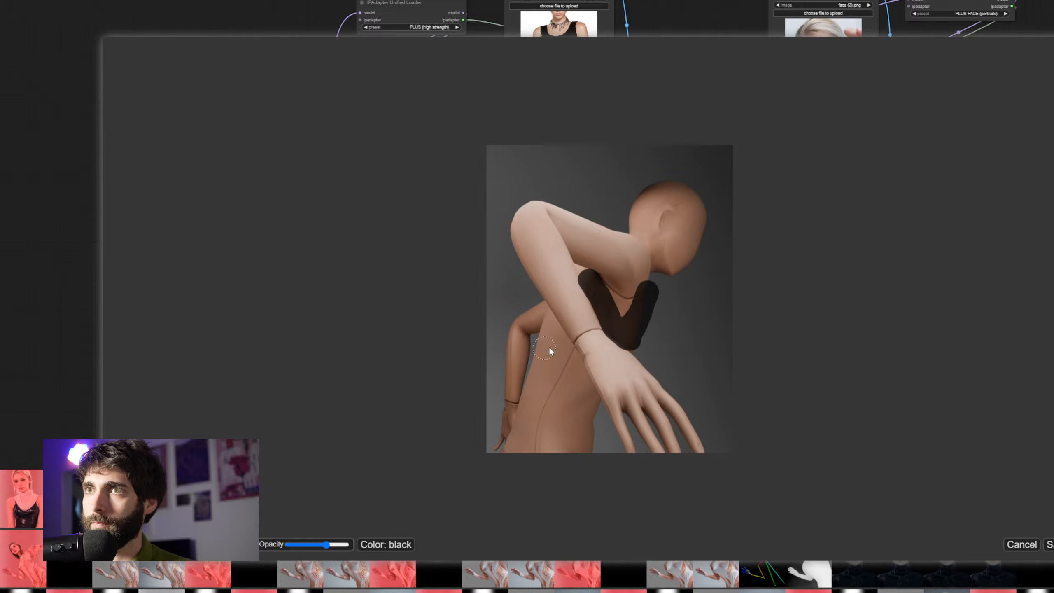
pyautogui.moveTo(559, 332)
pyautogui.mouseDown()
pyautogui.moveTo(514, 452)
pyautogui.moveTo(526, 421)
pyautogui.moveTo(517, 447)
pyautogui.moveTo(584, 453)
pyautogui.moveTo(593, 408)
pyautogui.moveTo(557, 340)
pyautogui.moveTo(567, 354)
pyautogui.moveTo(567, 388)
pyautogui.mouseUp()
pyautogui.click(1048, 544)
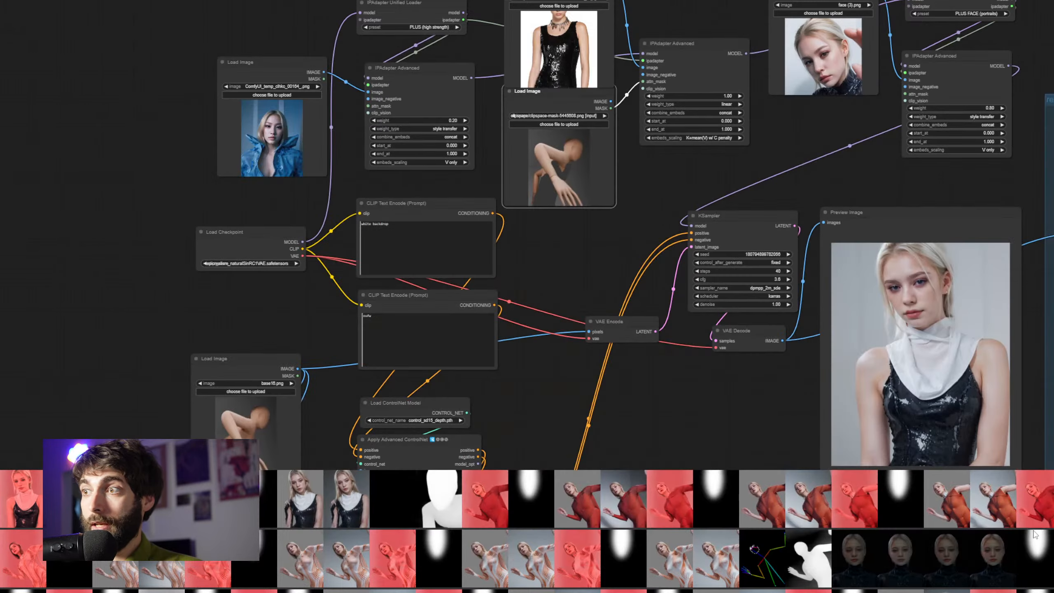
pyautogui.moveTo(682, 380); pyautogui.dragTo(910, 303)
pyautogui.hotkey('ctrl', 'Return')
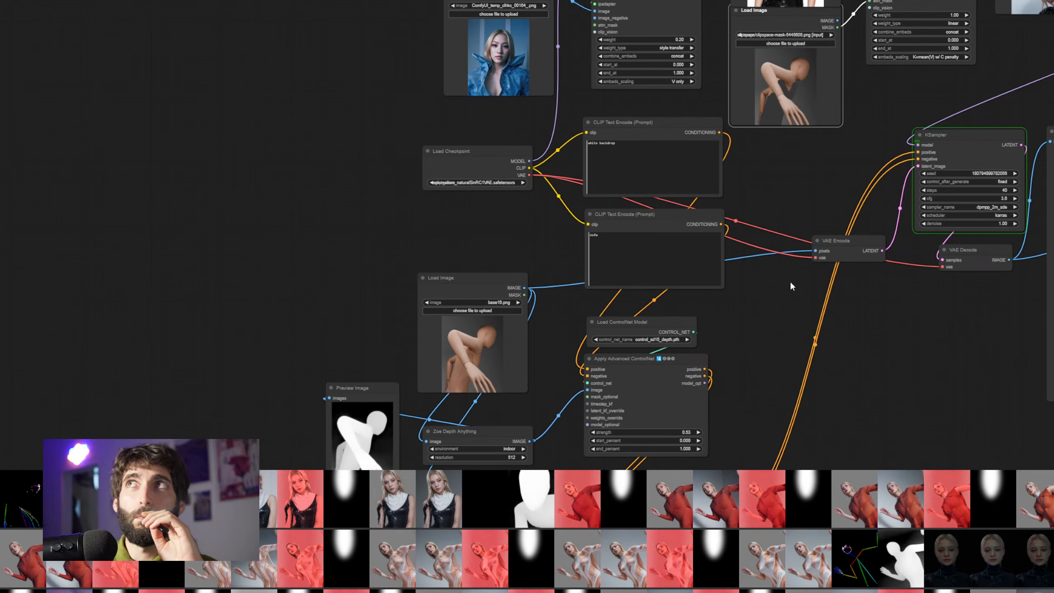
# Examine the depth map and DWPose preview images to check how the new pose was detected
pyautogui.moveTo(789, 280); pyautogui.dragTo(830, 147)
pyautogui.scroll(5, 470, 371)
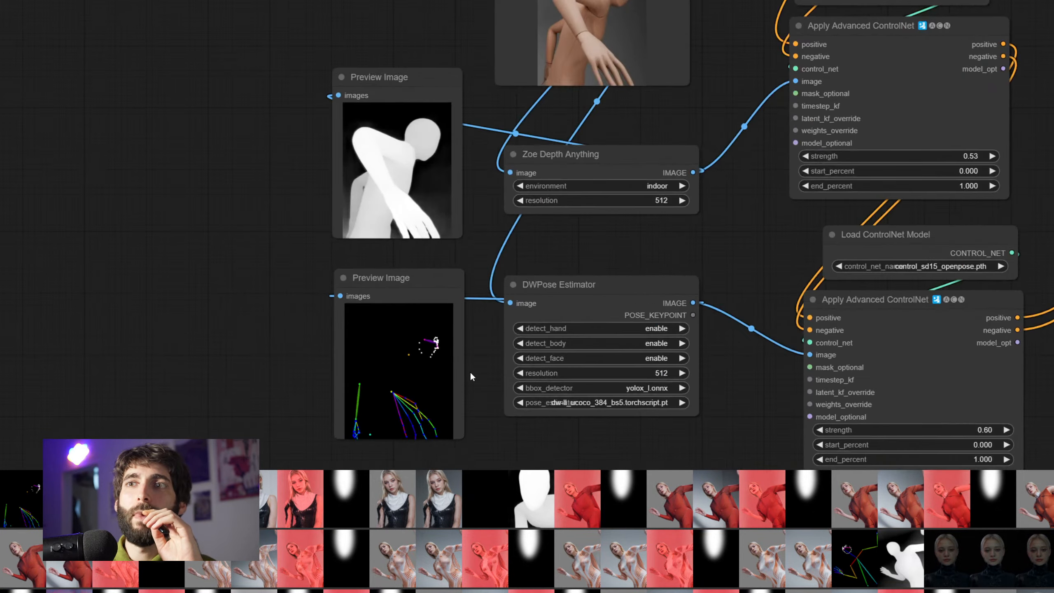
pyautogui.moveTo(492, 415); pyautogui.dragTo(530, 348)
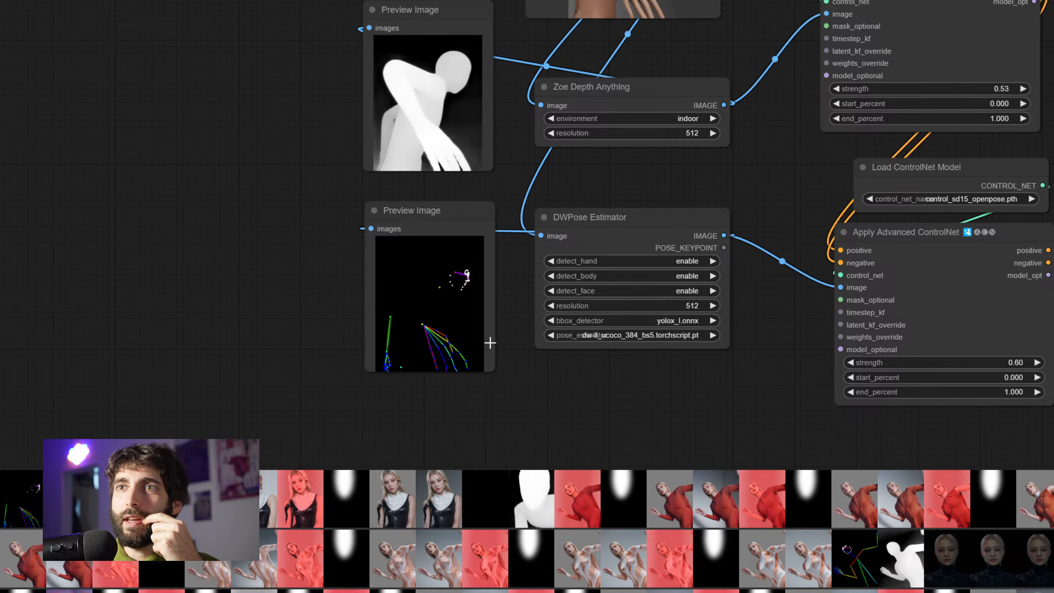
pyautogui.moveTo(636, 384); pyautogui.dragTo(512, 420)
pyautogui.scroll(-2, 1048, 192)
# Examine the generated image up close, checking the raised arm, hands and outfit against the base16.png pose
pyautogui.moveTo(1052, 174); pyautogui.dragTo(849, 389)
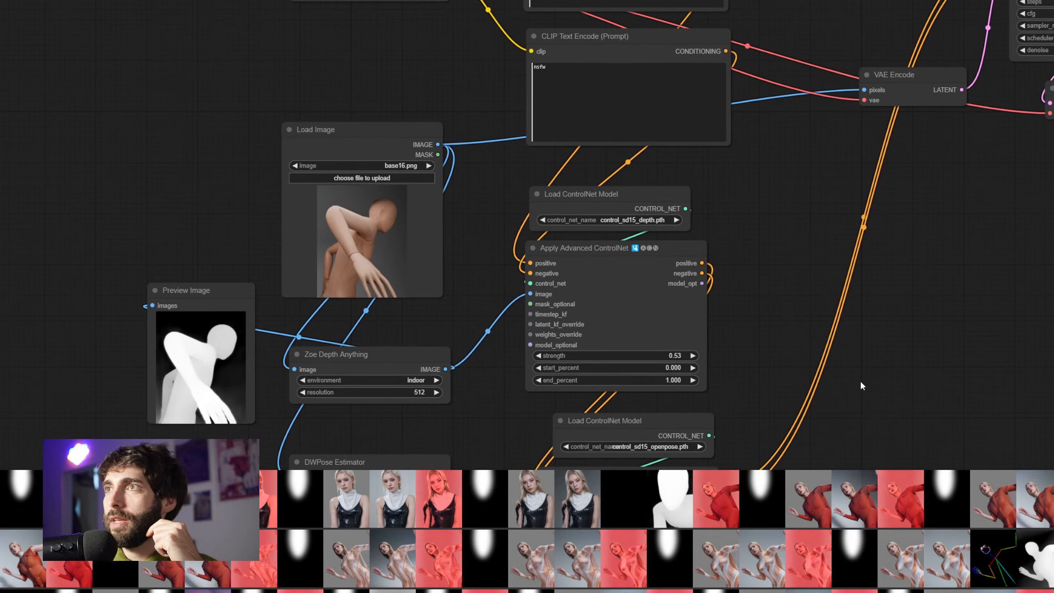
pyautogui.moveTo(985, 259); pyautogui.dragTo(961, 317)
pyautogui.moveTo(991, 281); pyautogui.dragTo(782, 313)
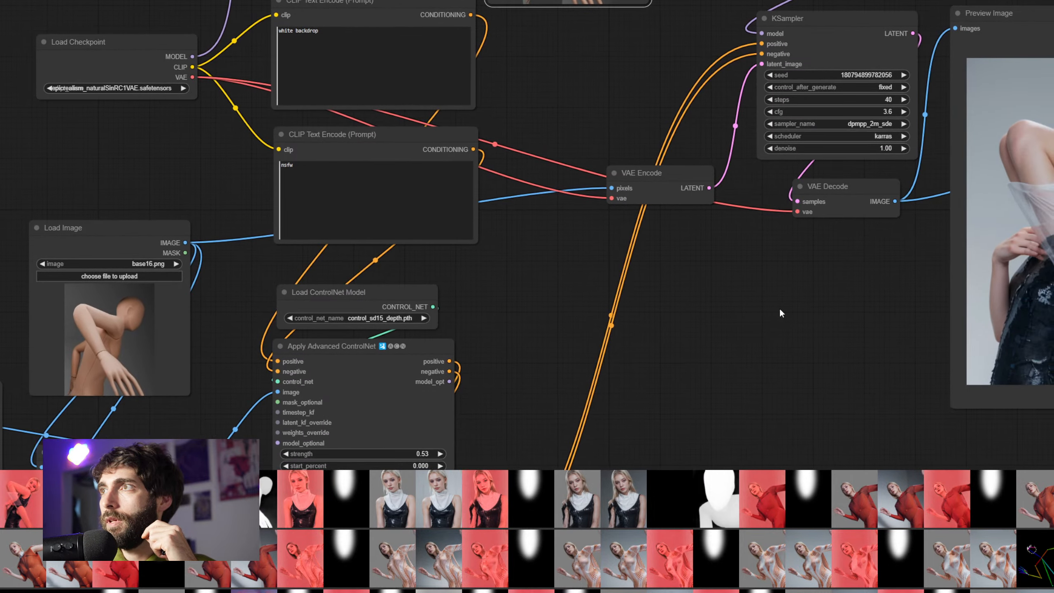
pyautogui.moveTo(857, 309); pyautogui.dragTo(556, 307)
pyautogui.scroll(4, 556, 307)
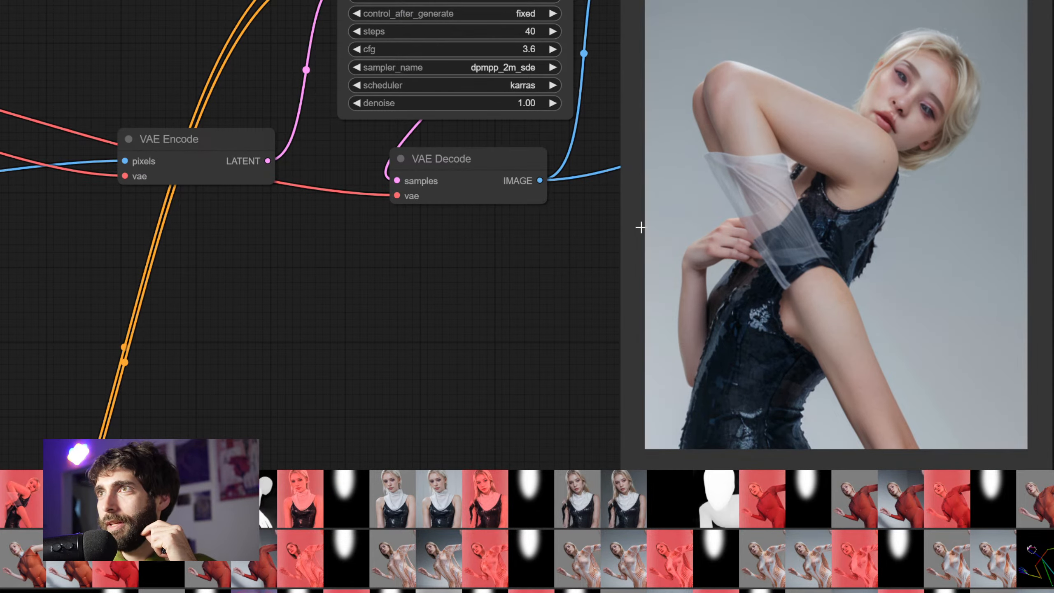
pyautogui.scroll(1, 1028, 121)
pyautogui.scroll(9, 1028, 121)
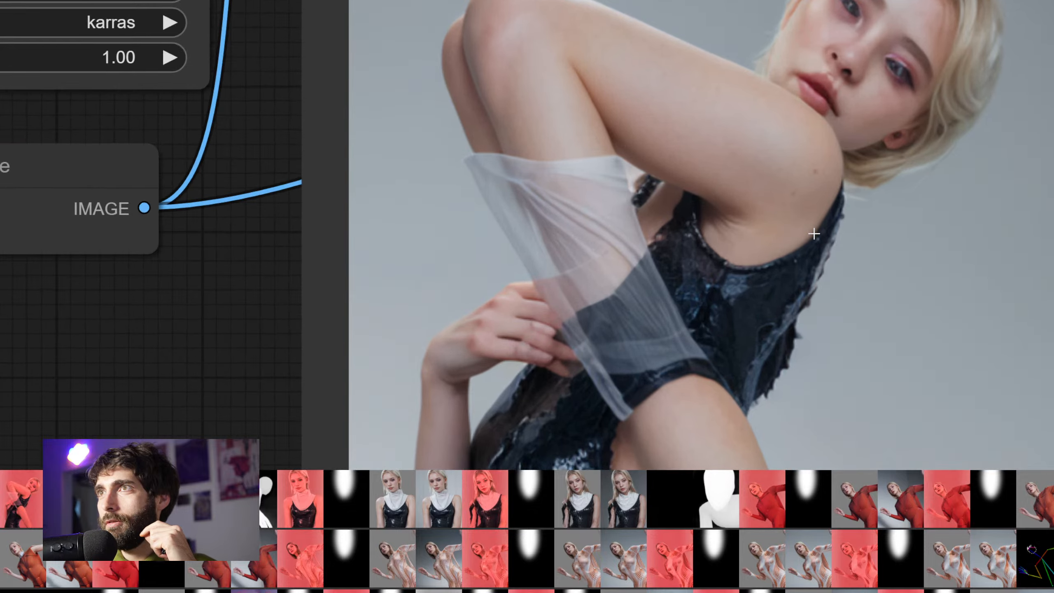
pyautogui.scroll(-15, 825, 230)
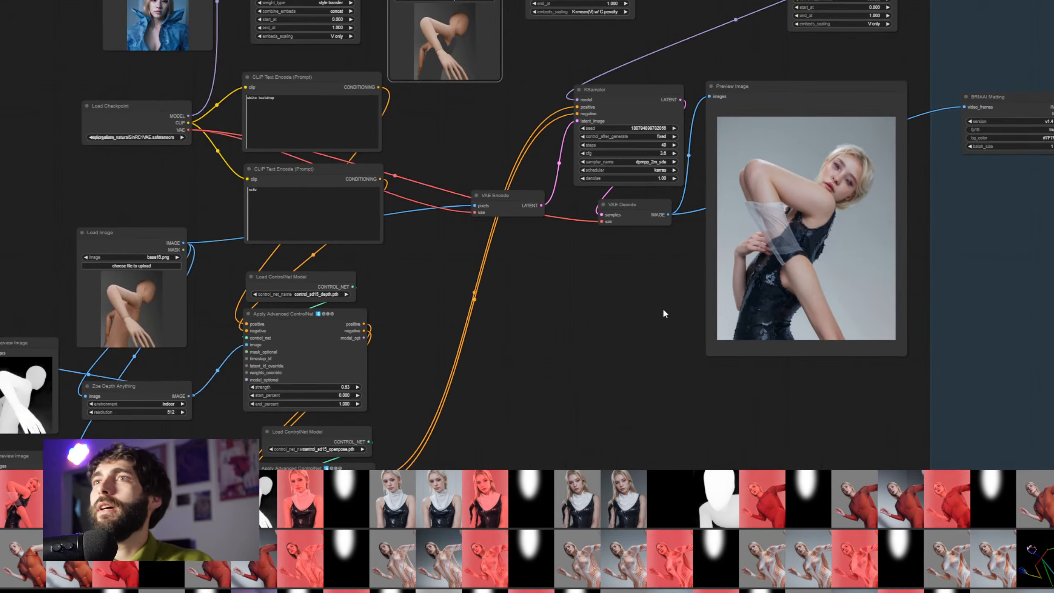
pyautogui.moveTo(595, 323); pyautogui.dragTo(803, 292)
pyautogui.scroll(-2, 701, 303)
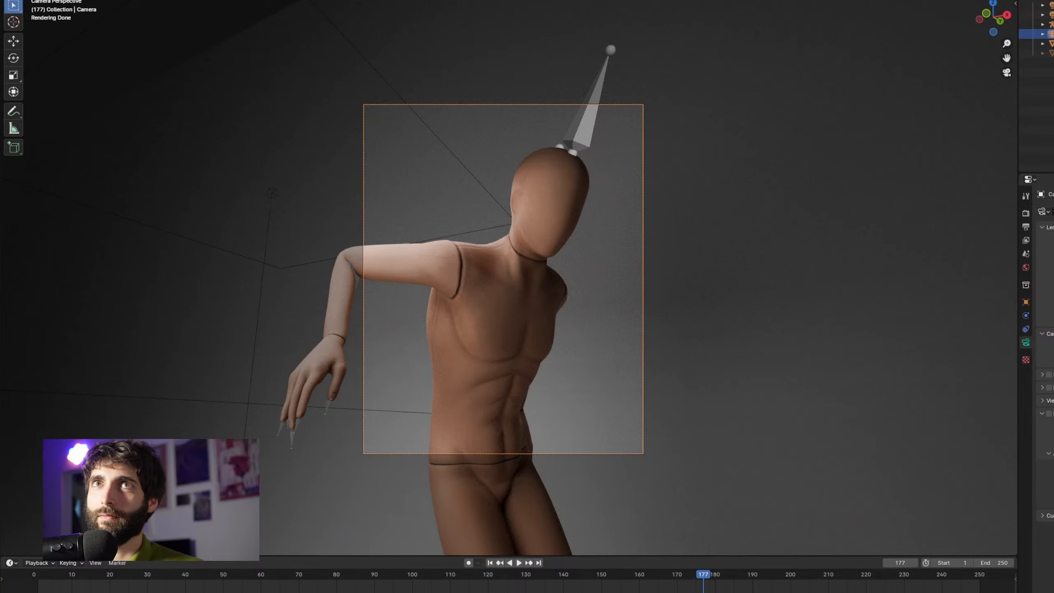
# Switch to Blender, render the new front camera view of the mannequin, and save the image as base17.png in the Downloads folder
pyautogui.click(58, 0)
pyautogui.click(77, 9)
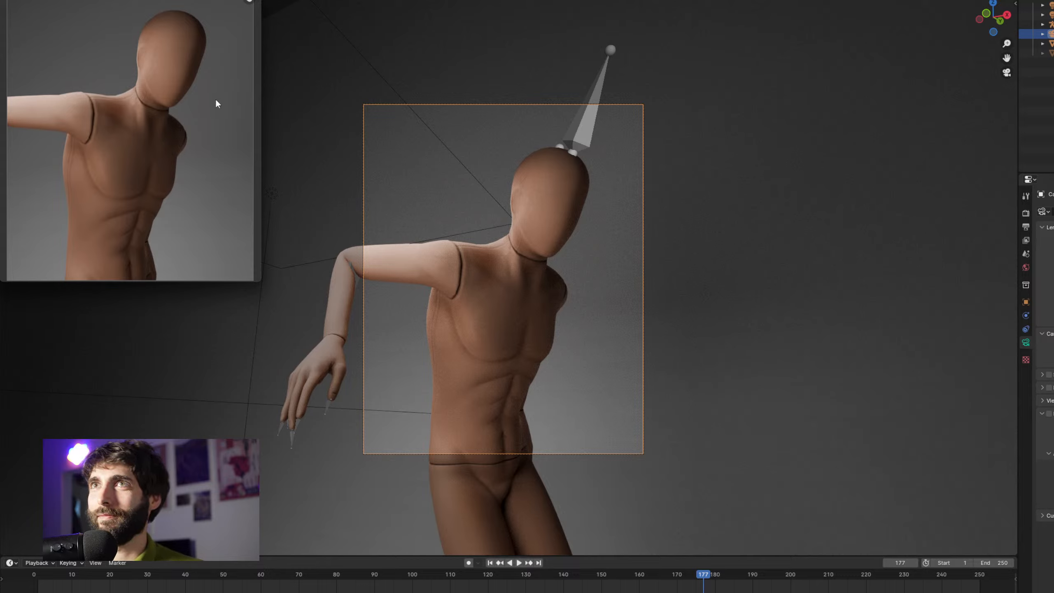
pyautogui.click(86, 0)
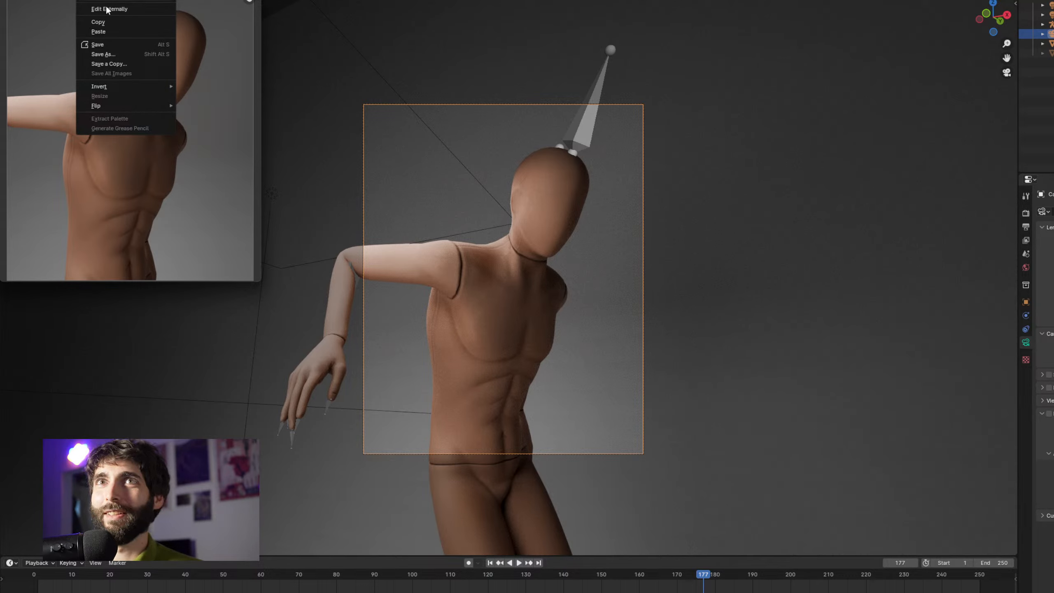
pyautogui.click(130, 54)
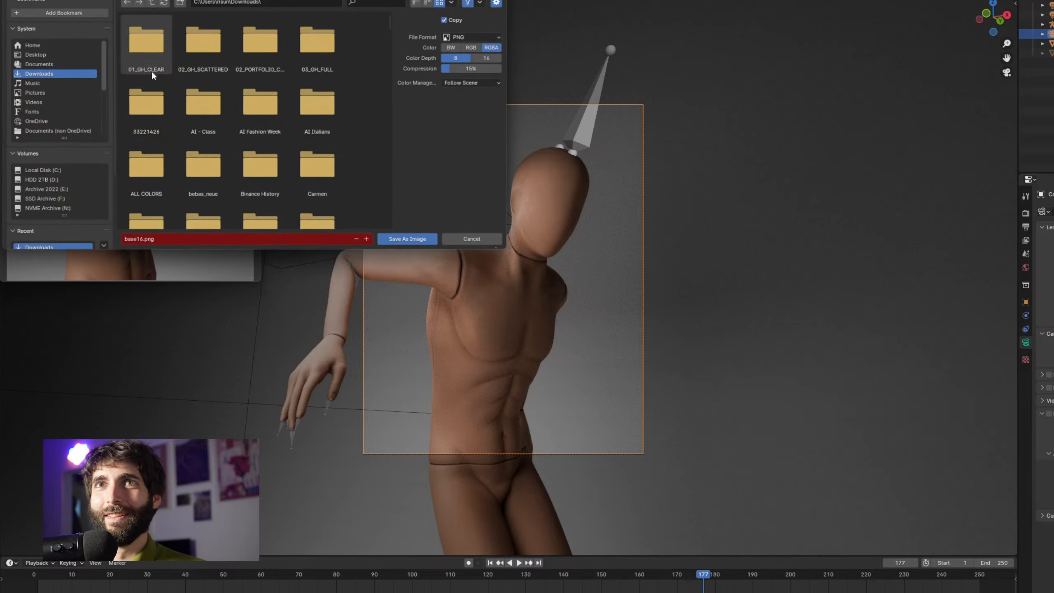
pyautogui.click(139, 242)
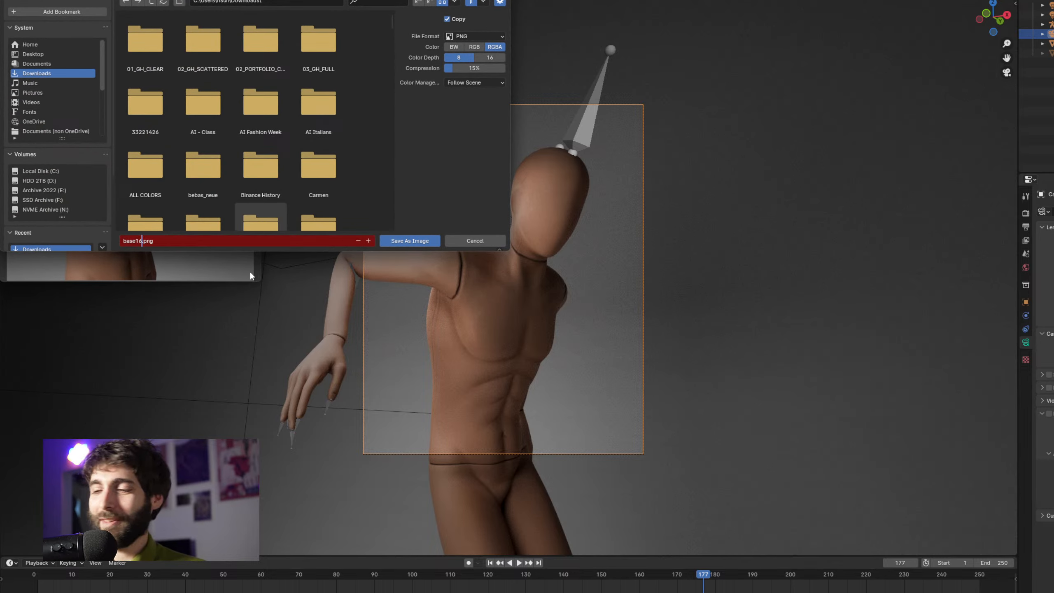
pyautogui.press('Delete')
pyautogui.write('7')
pyautogui.press('Return')
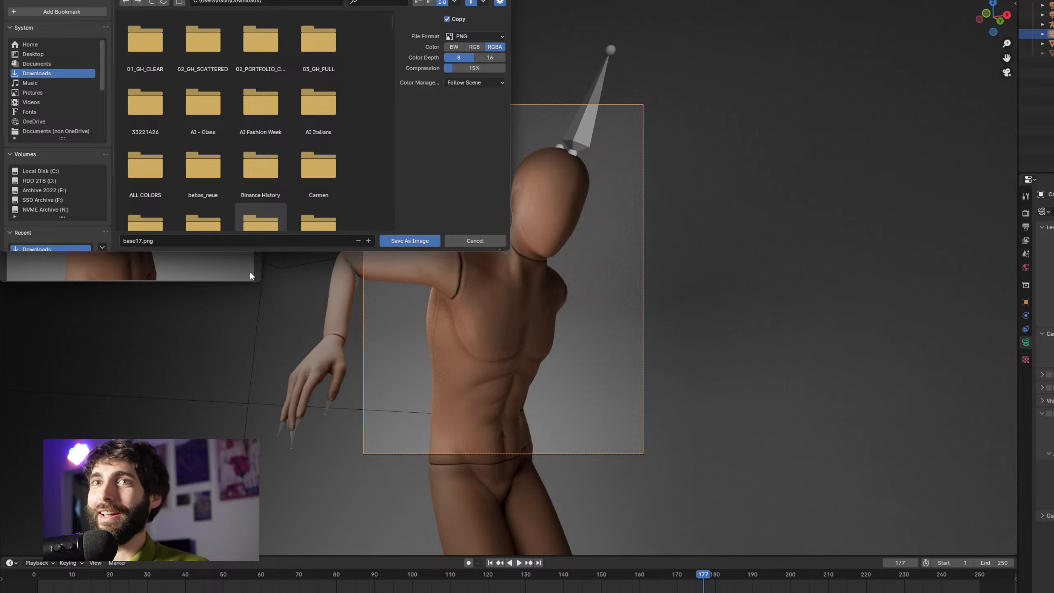
pyautogui.click(392, 242)
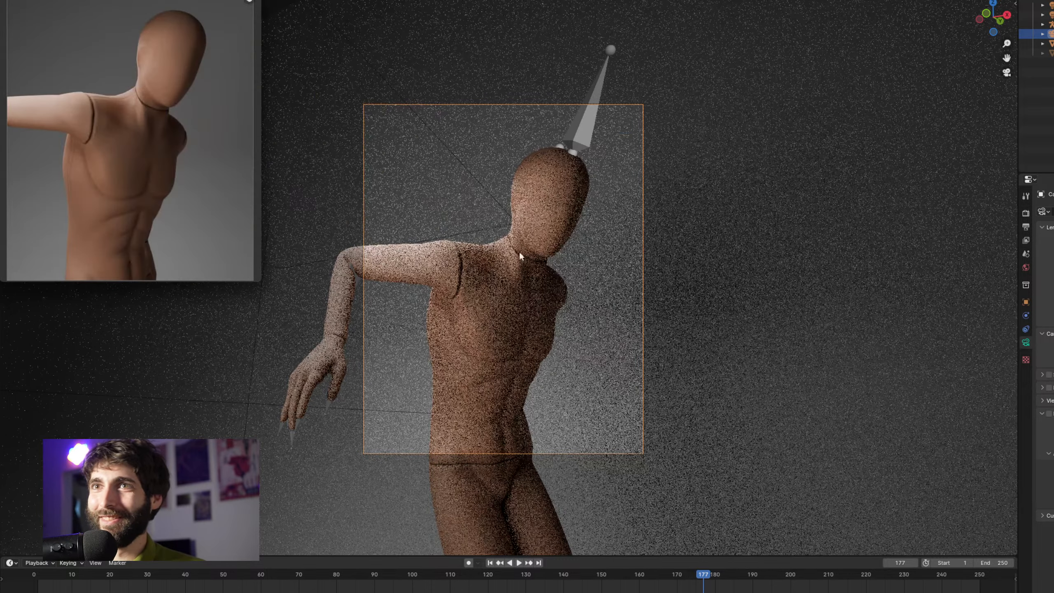